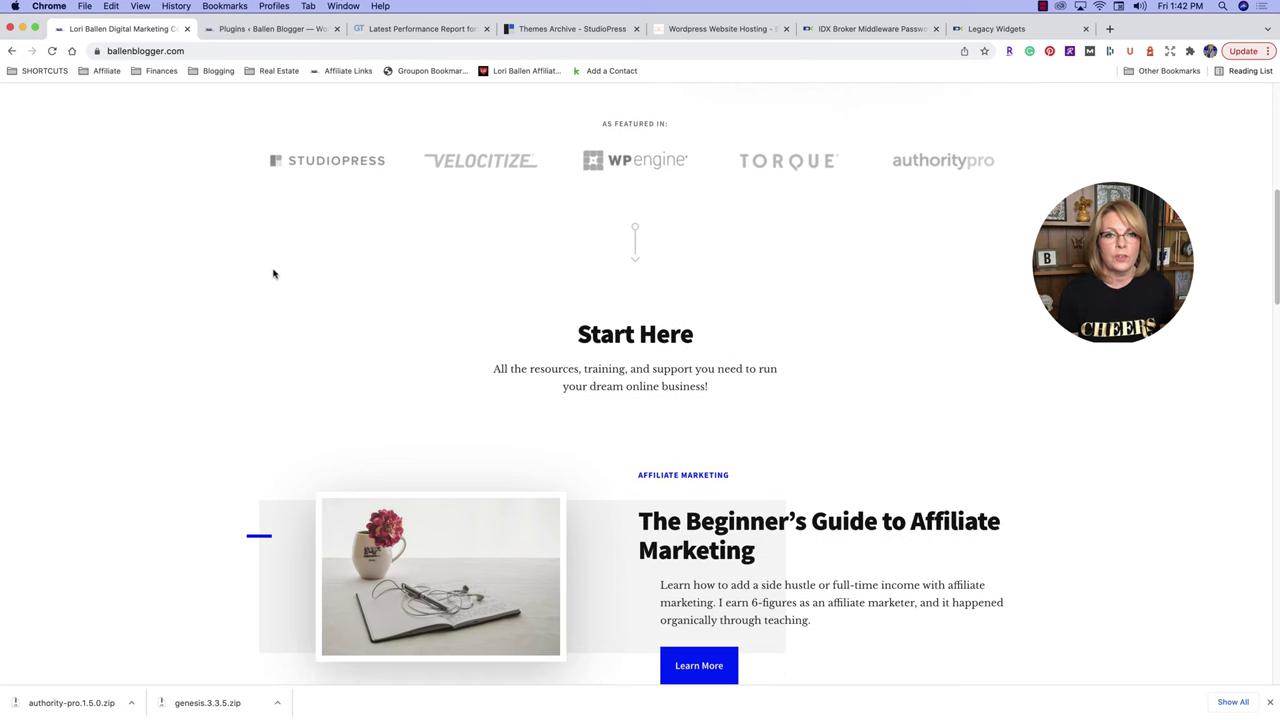
Look over the Ballen Blogger homepage's featured sections and testimonials as far as Join the Community, ending back at its heading.
{"action": "scroll", "coordinate": [277, 274], "scroll_direction": "down", "scroll_amount": 6}
{"action": "scroll", "coordinate": [285, 280], "scroll_direction": "down", "scroll_amount": 7}
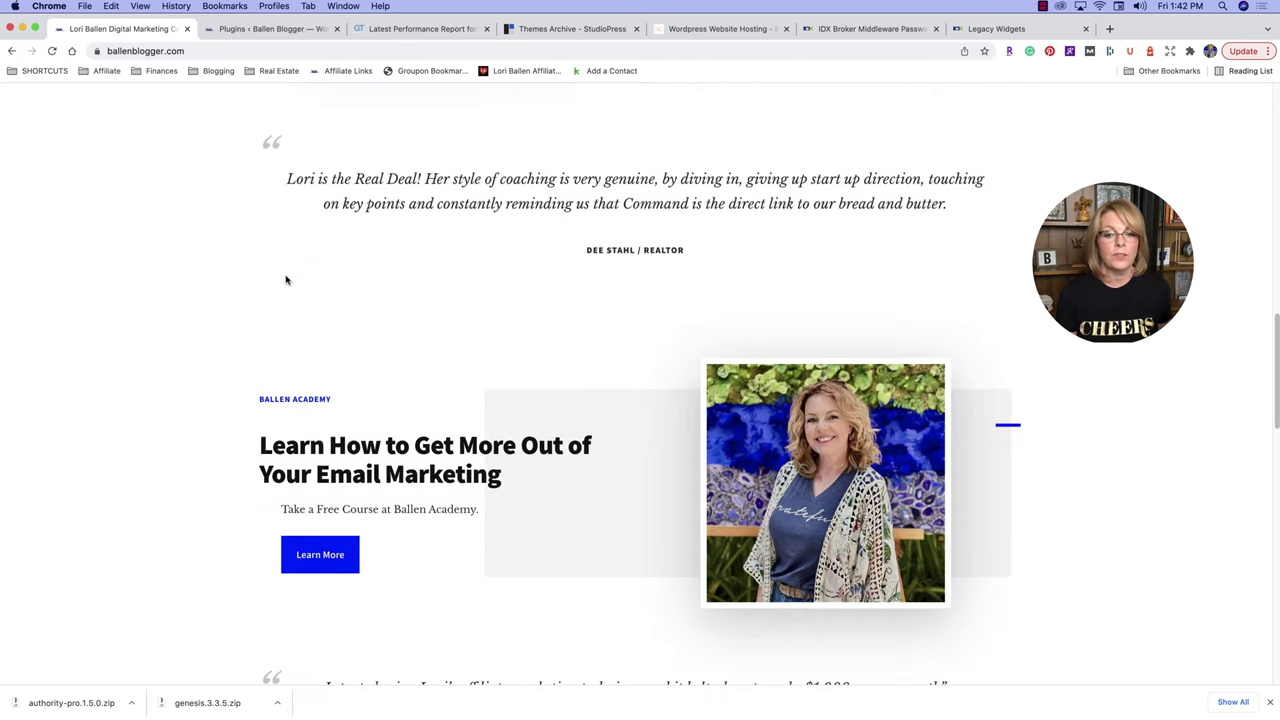
{"action": "scroll", "coordinate": [287, 283], "scroll_direction": "down", "scroll_amount": 1}
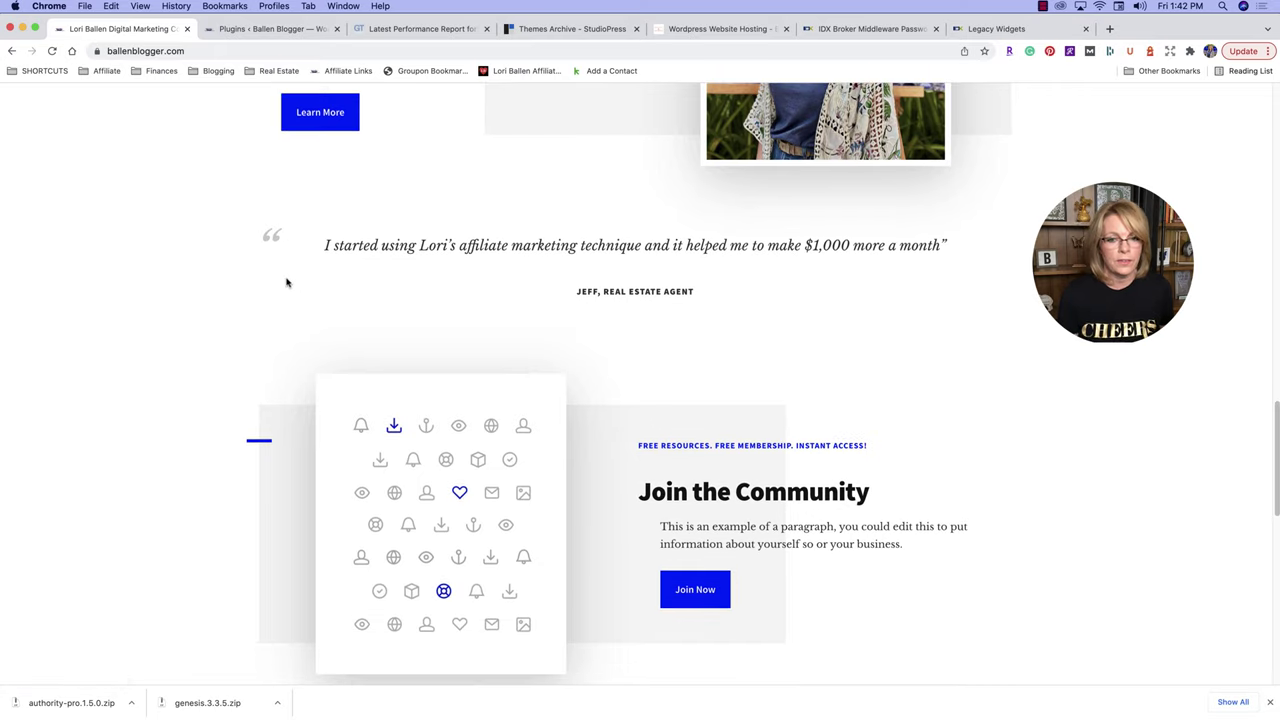
{"action": "scroll", "coordinate": [288, 285], "scroll_direction": "down", "scroll_amount": 3}
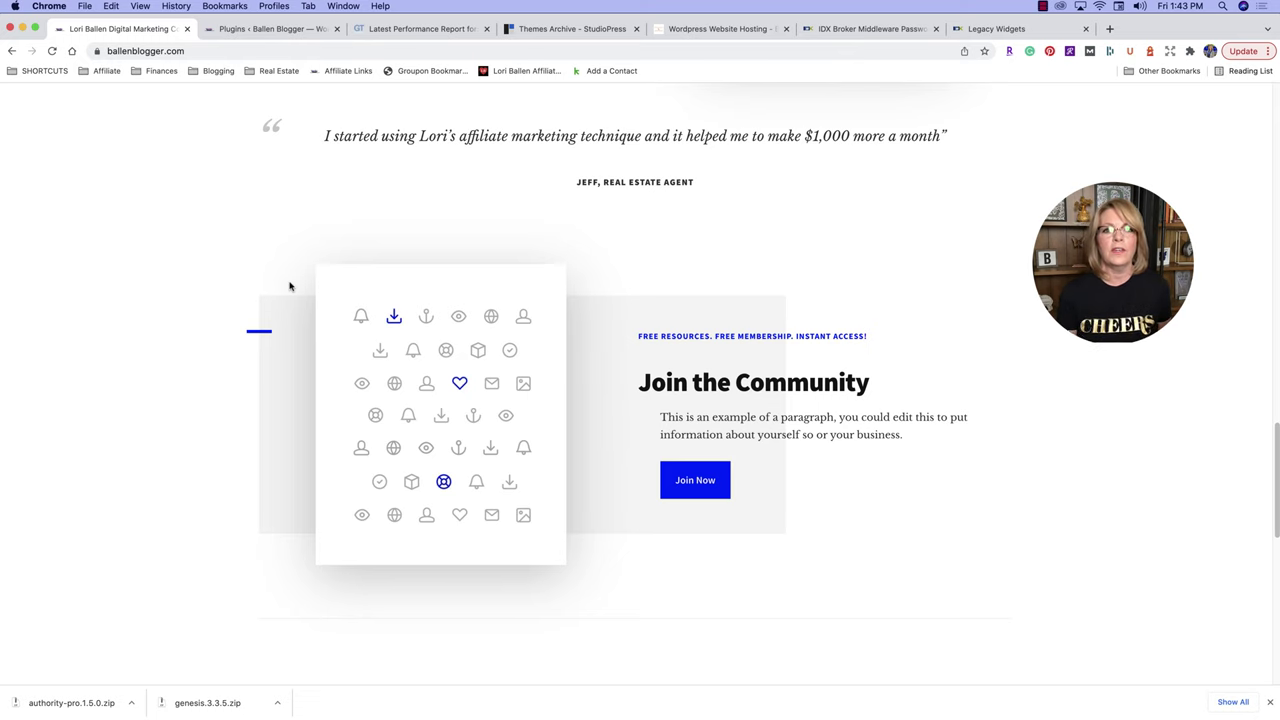
{"action": "scroll", "coordinate": [300, 330], "scroll_direction": "up", "scroll_amount": 15}
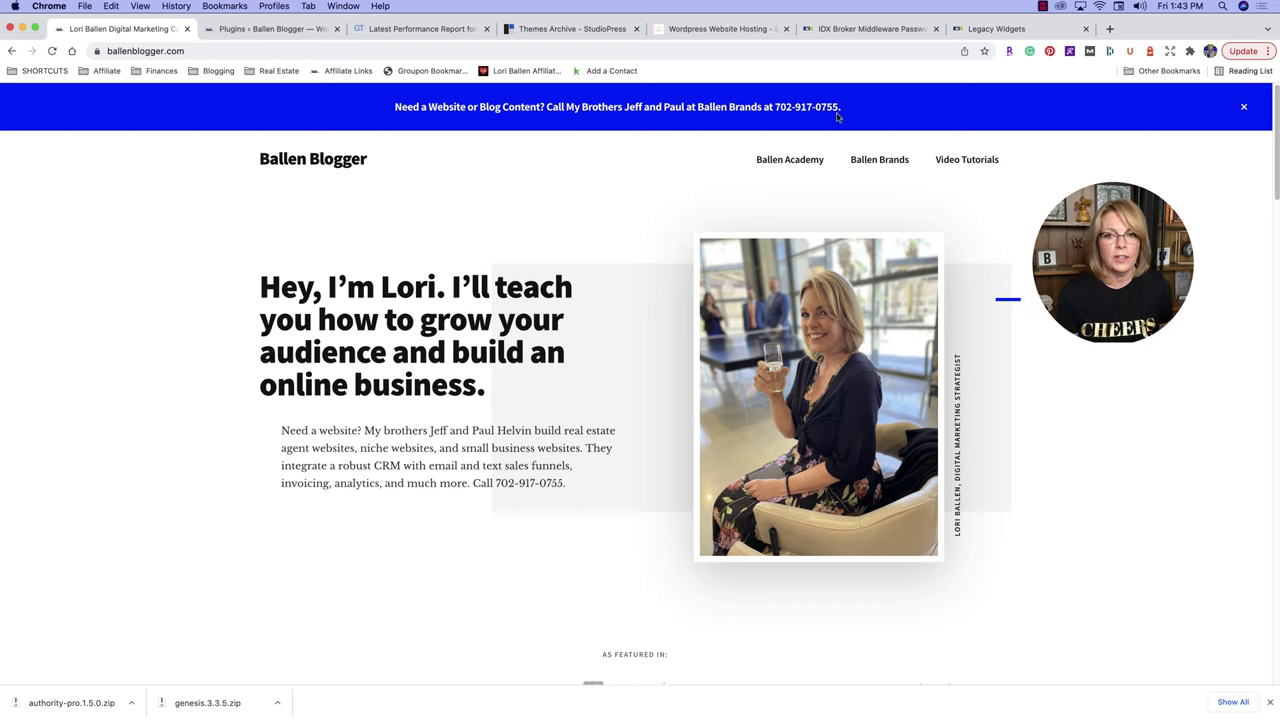
Highlight the website and blog content announcement on the Ballen Blogger homepage, and dismiss the announcement banner.
{"action": "left_click_drag", "start_coordinate": [846, 112], "coordinate": [392, 109]}
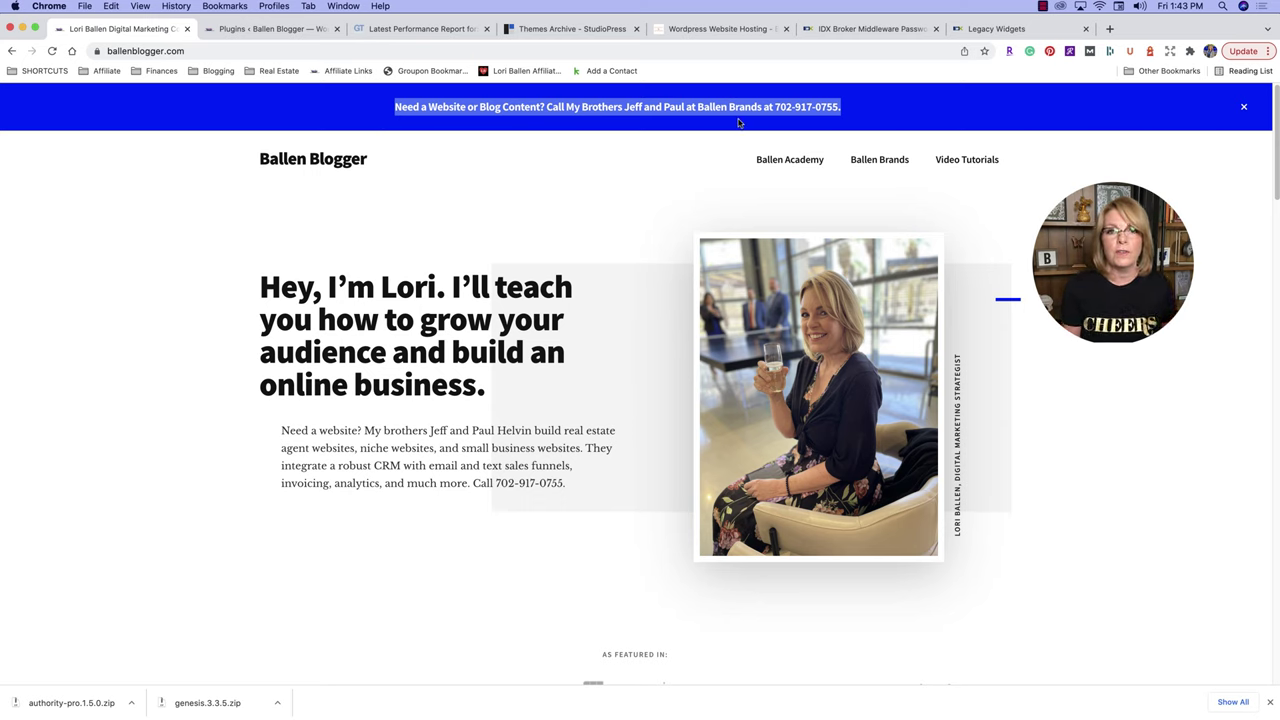
{"action": "scroll", "coordinate": [700, 110], "scroll_direction": "down", "scroll_amount": 1}
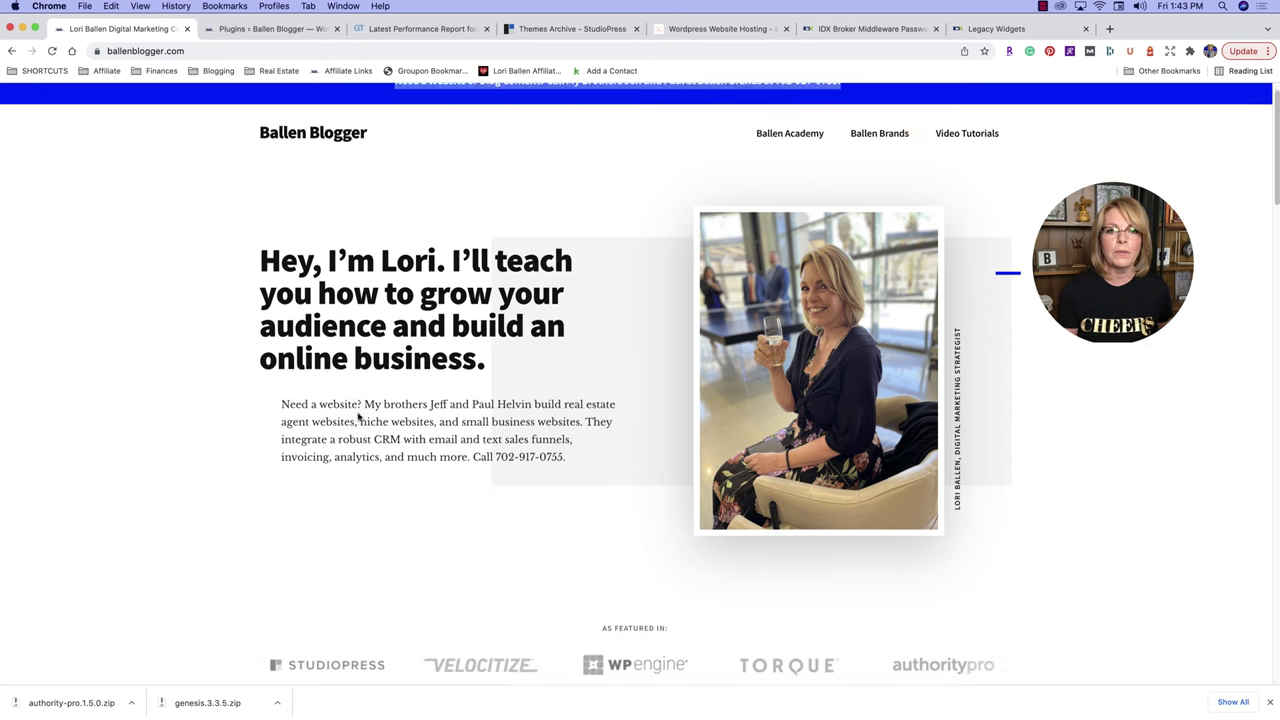
{"action": "scroll", "coordinate": [682, 88], "scroll_direction": "up", "scroll_amount": 1}
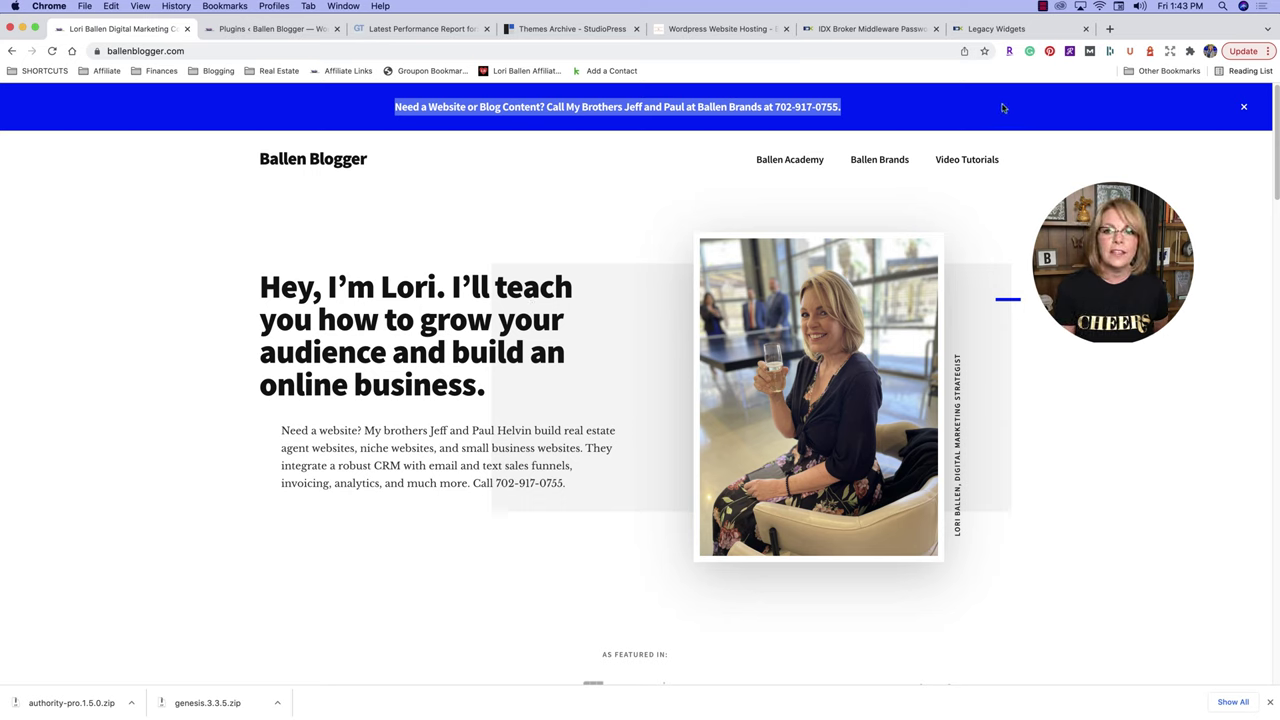
{"action": "left_click", "coordinate": [1243, 110]}
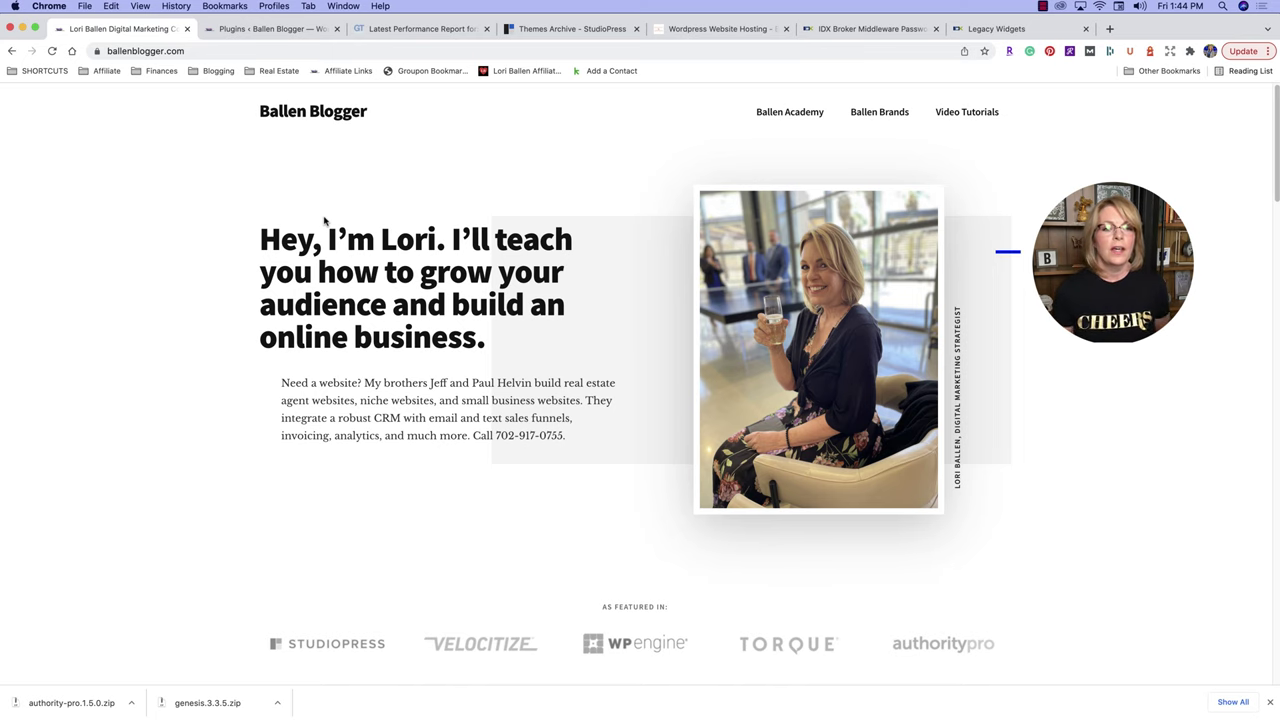
Examine the full homepage layout through The Blog section and the footer, returning to the hero section.
{"action": "scroll", "coordinate": [266, 307], "scroll_direction": "down", "scroll_amount": 10}
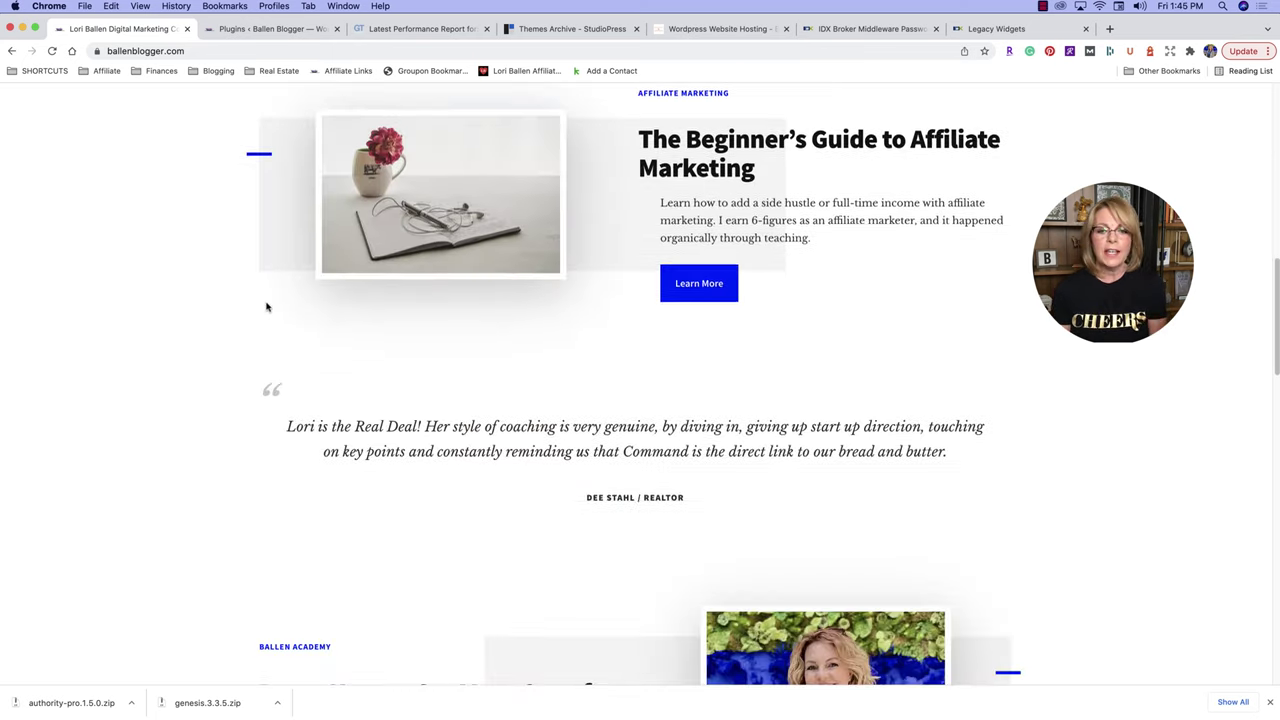
{"action": "scroll", "coordinate": [266, 307], "scroll_direction": "down", "scroll_amount": 15}
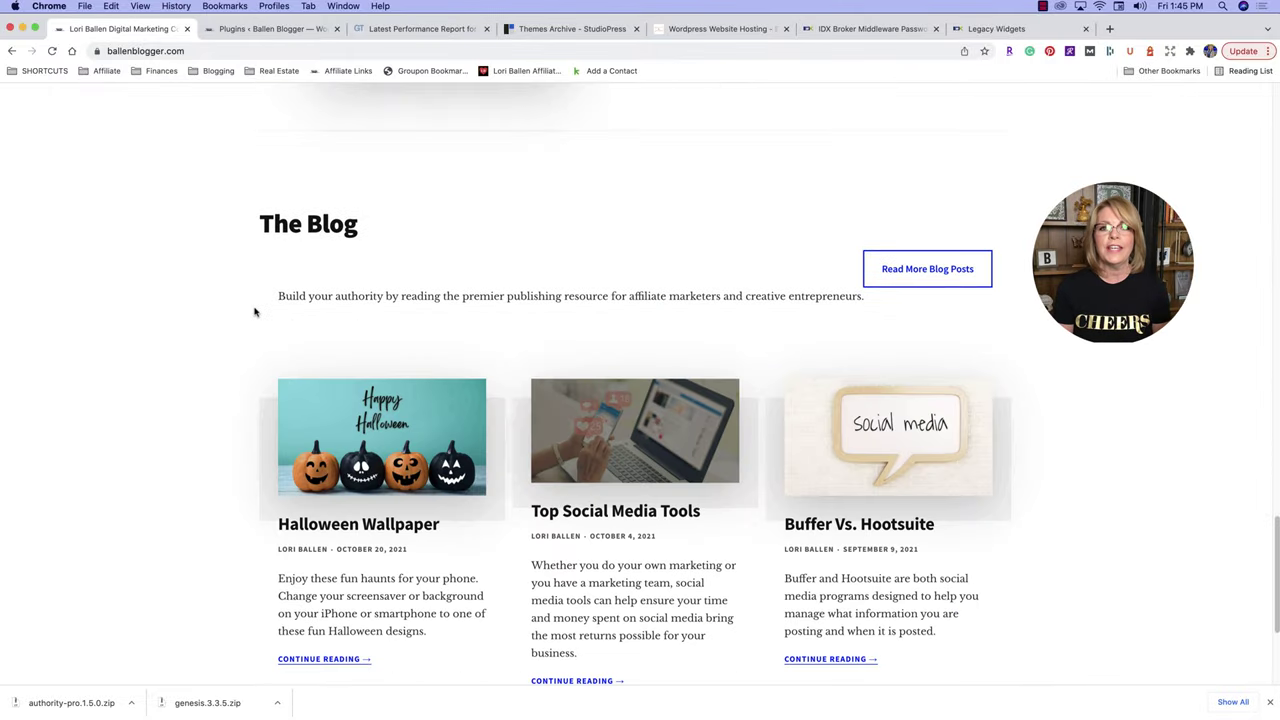
{"action": "scroll", "coordinate": [254, 312], "scroll_direction": "down", "scroll_amount": 5}
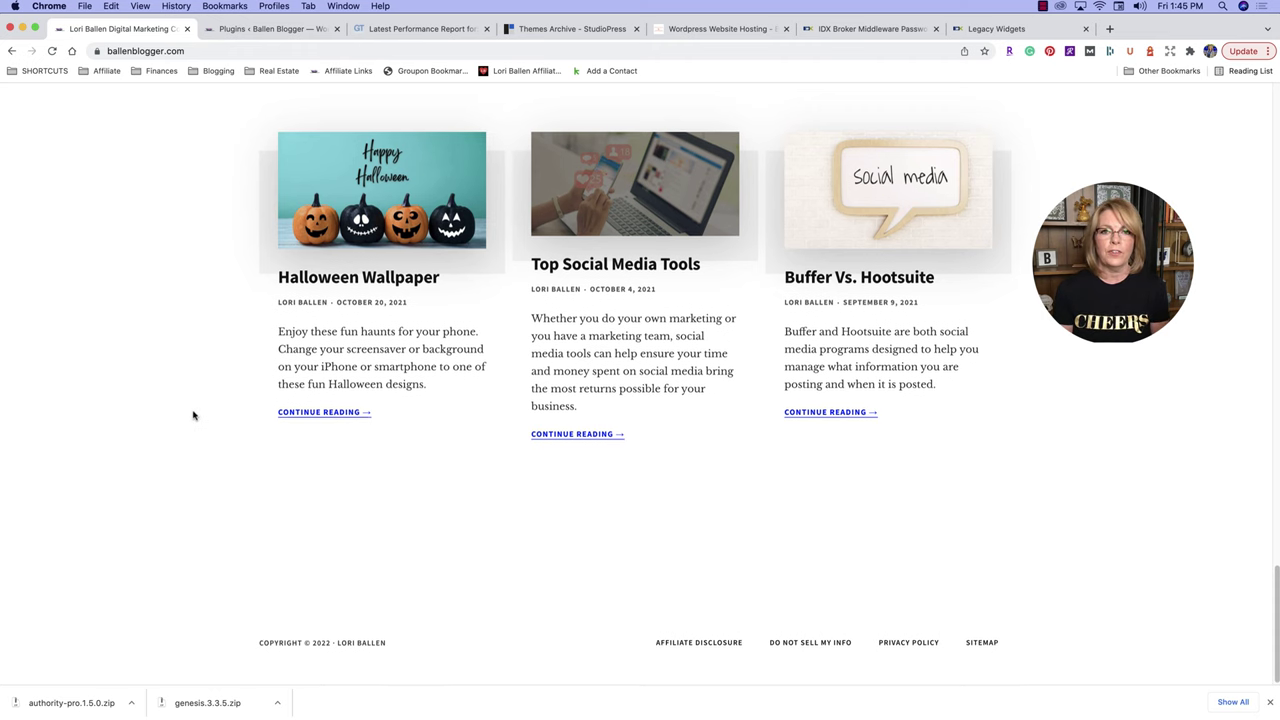
{"action": "scroll", "coordinate": [194, 415], "scroll_direction": "up", "scroll_amount": 5}
{"action": "scroll", "coordinate": [194, 415], "scroll_direction": "up", "scroll_amount": 10}
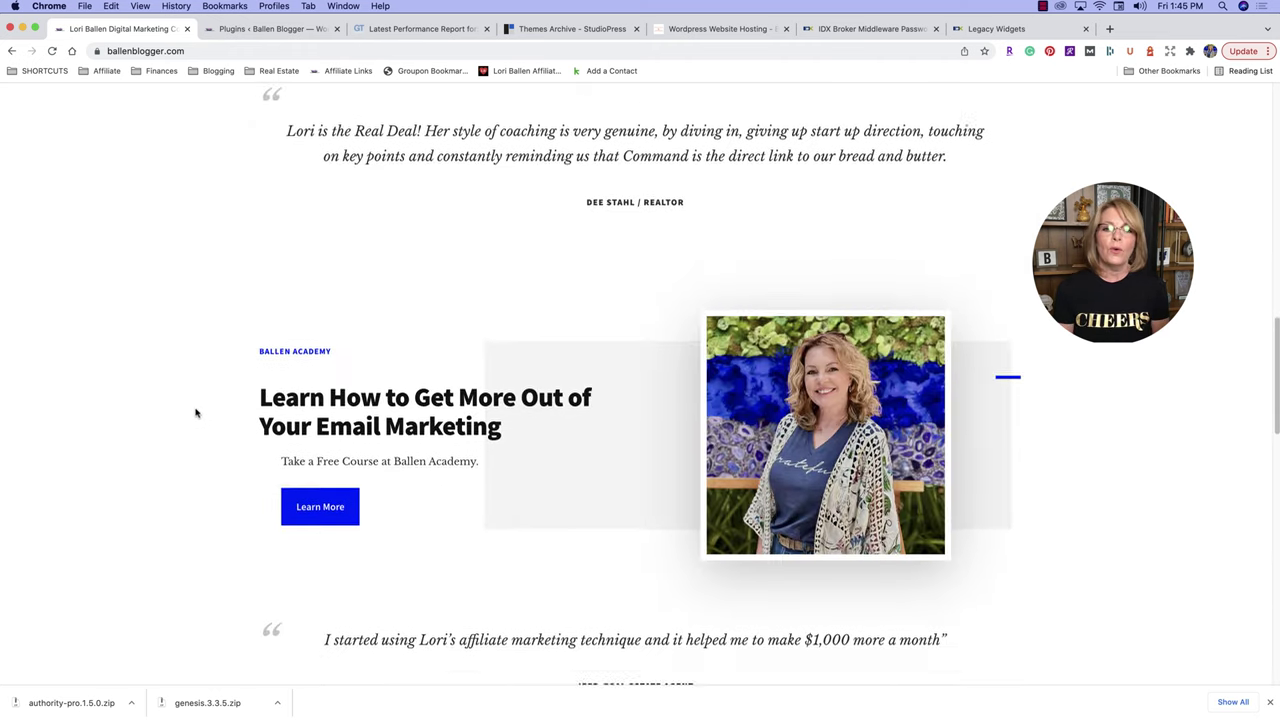
{"action": "scroll", "coordinate": [196, 411], "scroll_direction": "up", "scroll_amount": 1}
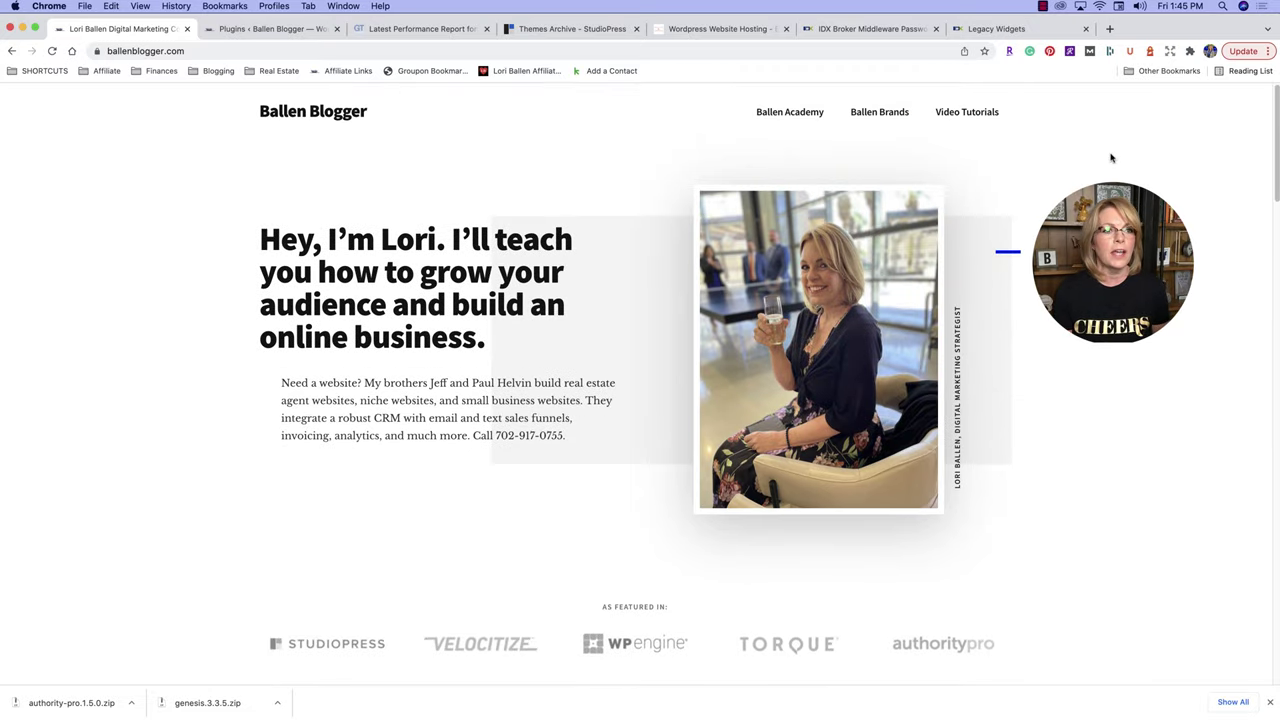
{"action": "left_click", "coordinate": [1043, 7]}
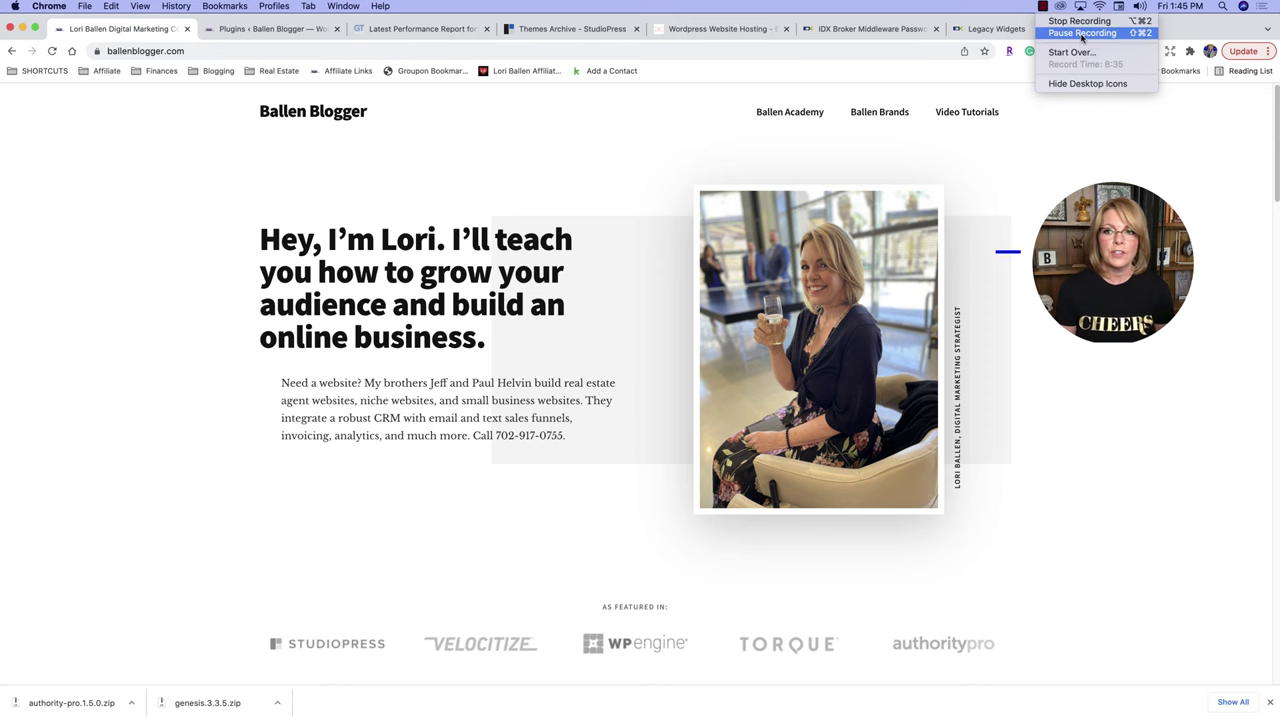
{"action": "left_click", "coordinate": [1082, 34]}
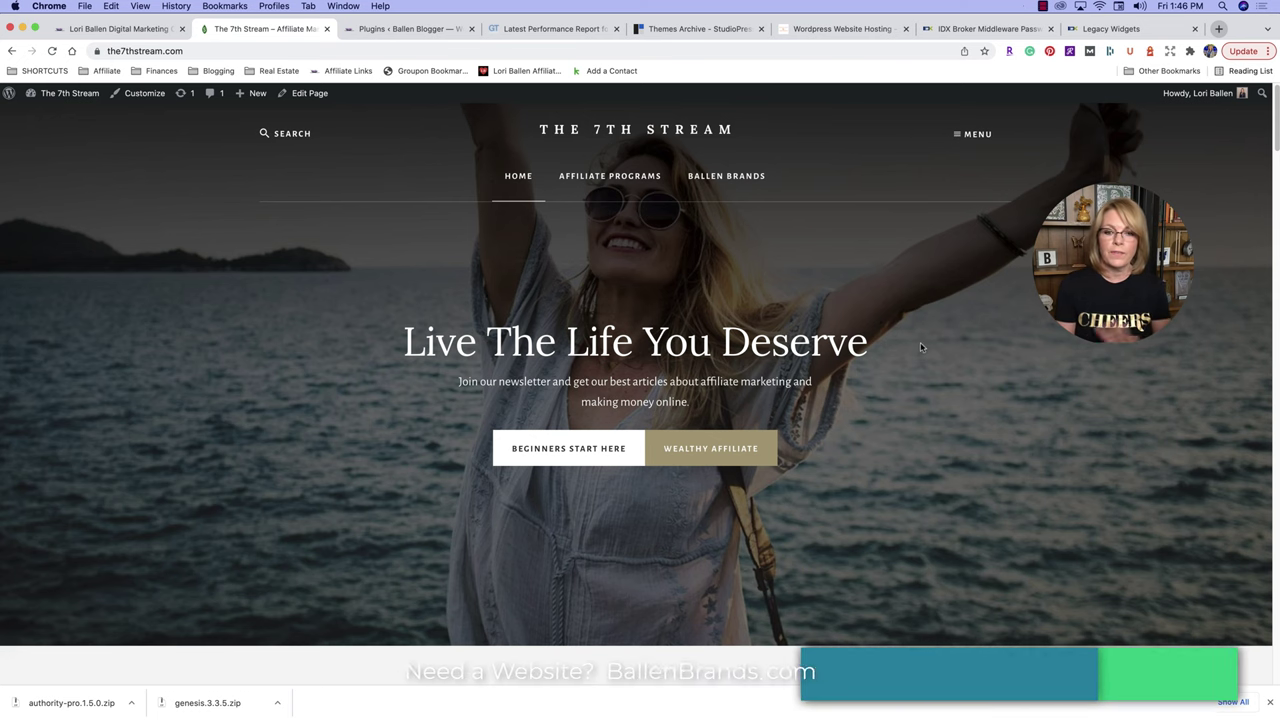
Close the downloads bar and look through the affiliate program posts on The 7th Stream homepage.
{"action": "scroll", "coordinate": [920, 342], "scroll_direction": "down", "scroll_amount": 1}
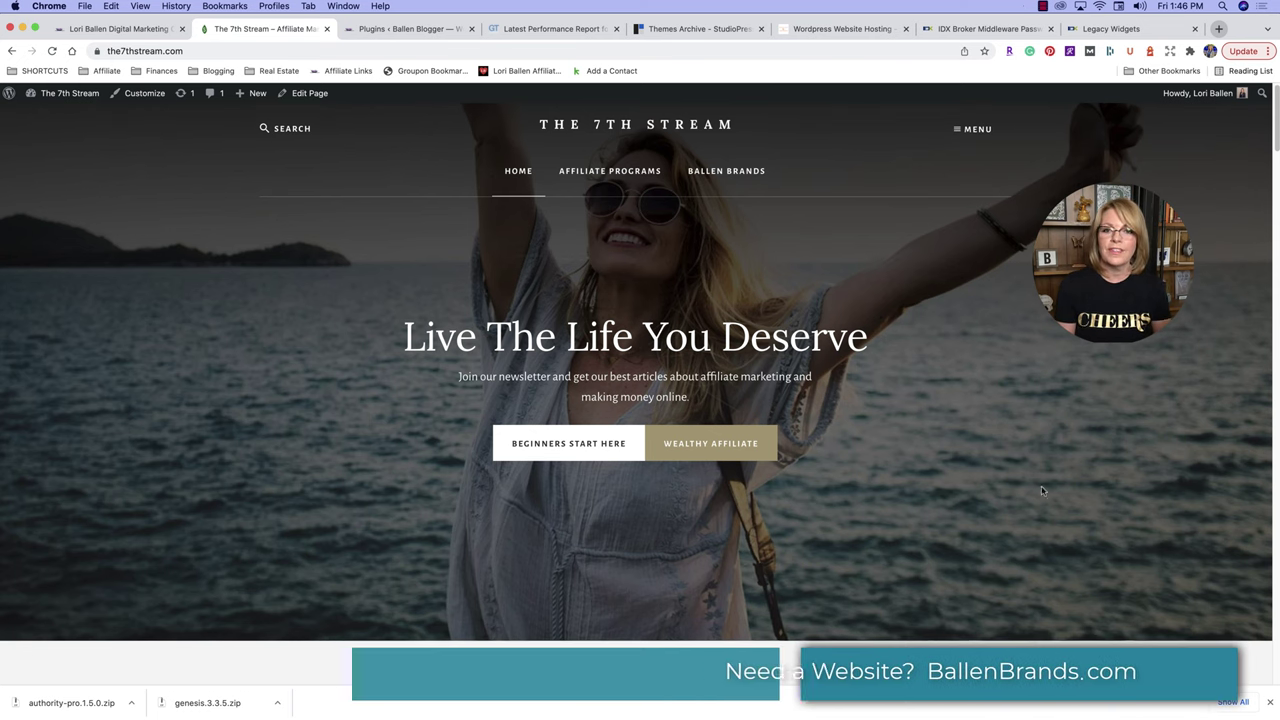
{"action": "left_click", "coordinate": [1269, 702]}
{"action": "scroll", "coordinate": [840, 470], "scroll_direction": "down", "scroll_amount": 2}
{"action": "scroll", "coordinate": [840, 470], "scroll_direction": "down", "scroll_amount": 10}
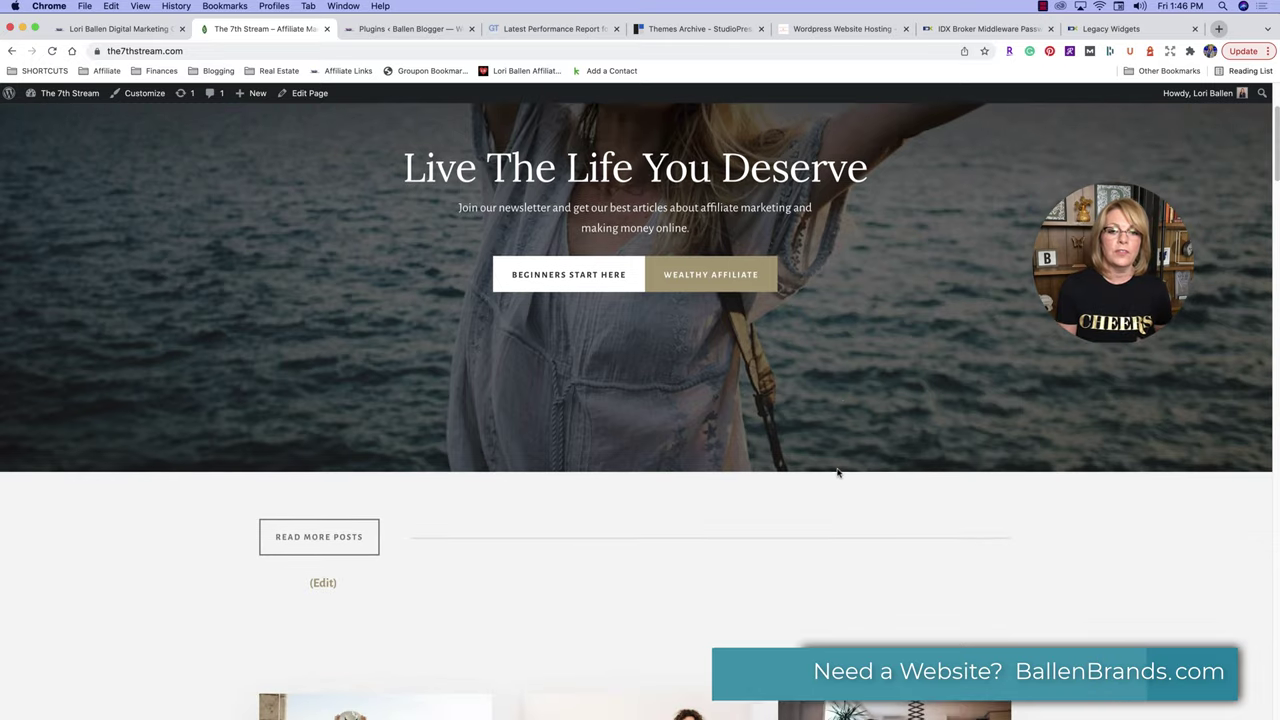
{"action": "scroll", "coordinate": [838, 474], "scroll_direction": "down", "scroll_amount": 3}
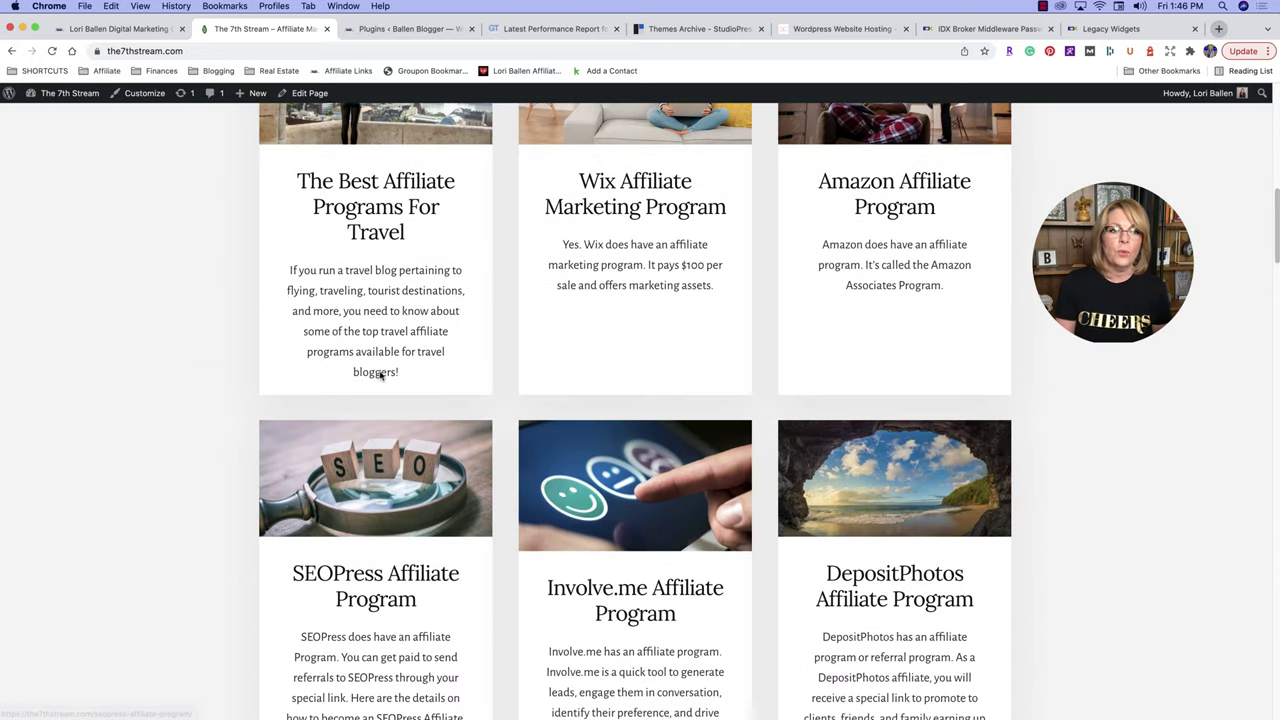
{"action": "scroll", "coordinate": [138, 400], "scroll_direction": "down", "scroll_amount": 6}
{"action": "scroll", "coordinate": [140, 400], "scroll_direction": "down", "scroll_amount": 14}
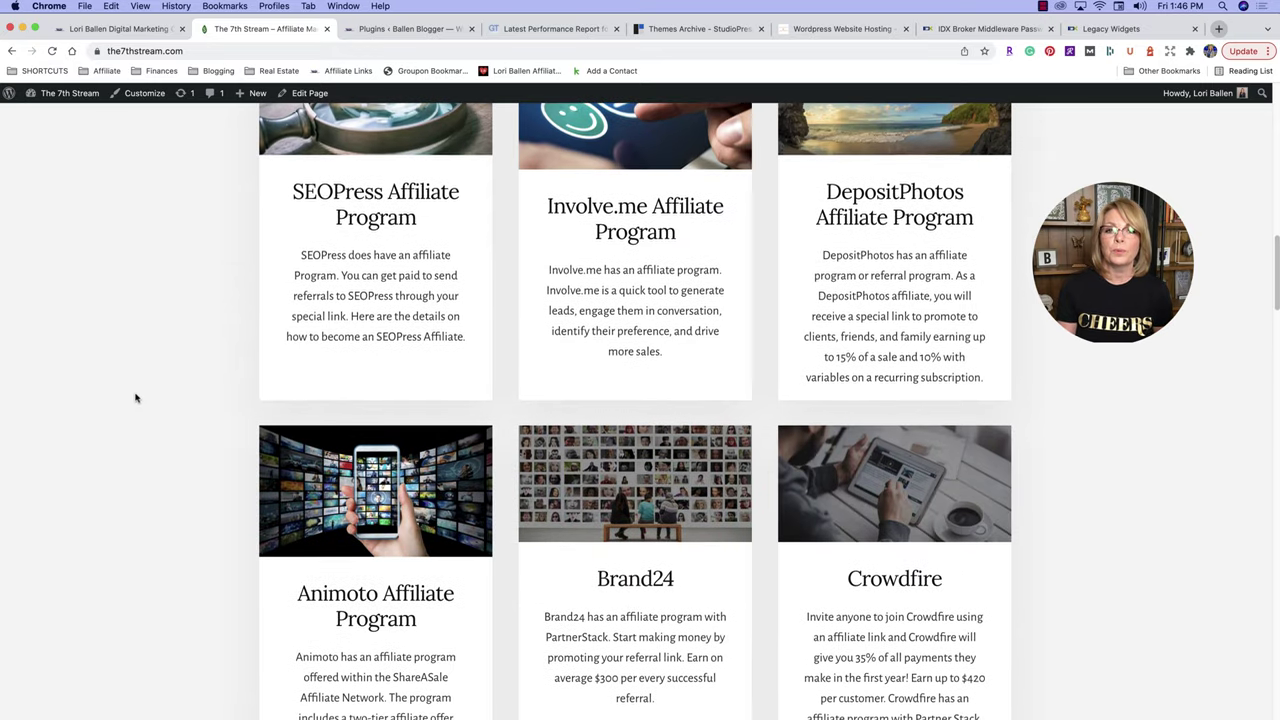
{"action": "scroll", "coordinate": [260, 504], "scroll_direction": "up", "scroll_amount": 20}
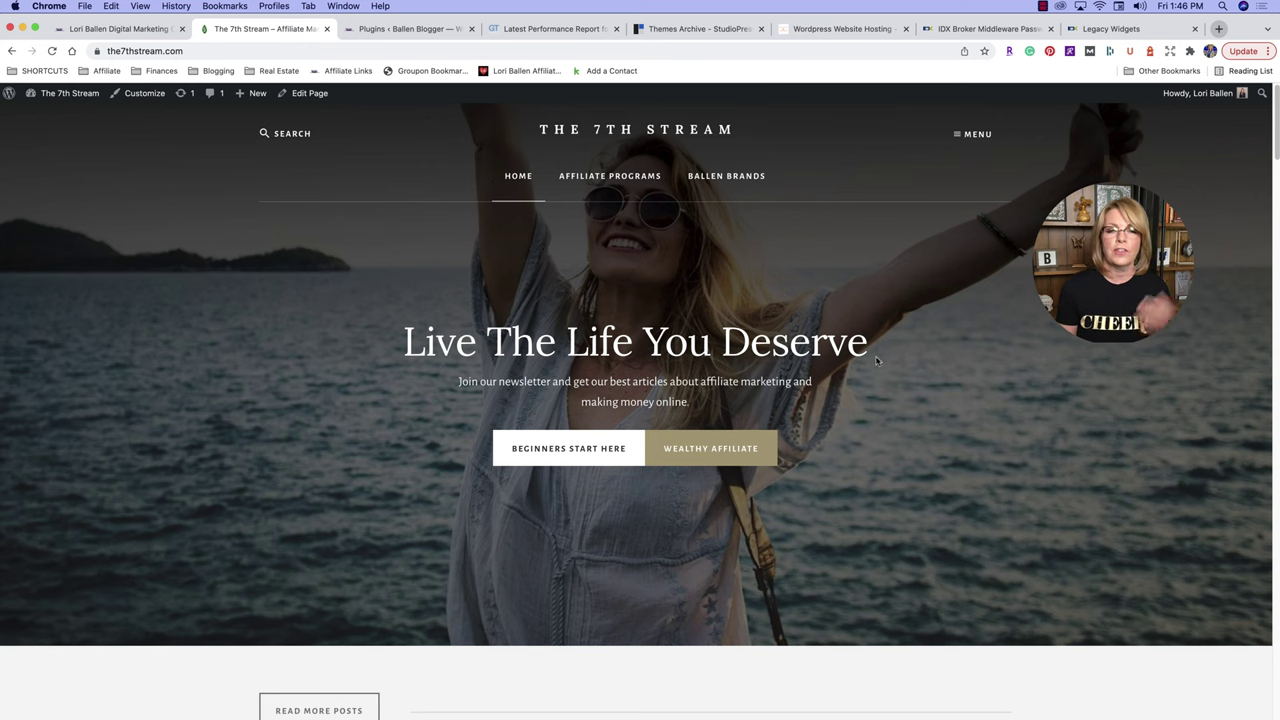
Review The 7th Stream homepage layout again, from the hero image through the grid of post cards.
{"action": "scroll", "coordinate": [760, 385], "scroll_direction": "down", "scroll_amount": 2}
{"action": "scroll", "coordinate": [768, 390], "scroll_direction": "down", "scroll_amount": 6}
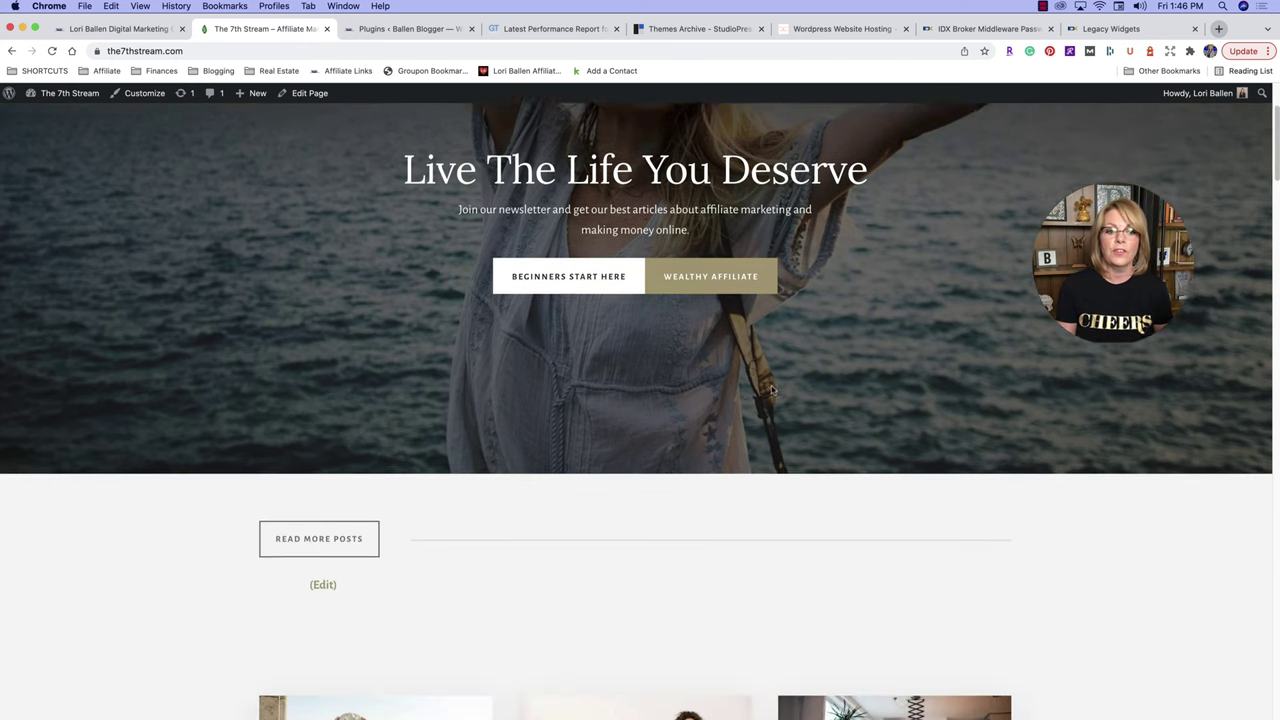
{"action": "scroll", "coordinate": [773, 393], "scroll_direction": "down", "scroll_amount": 8}
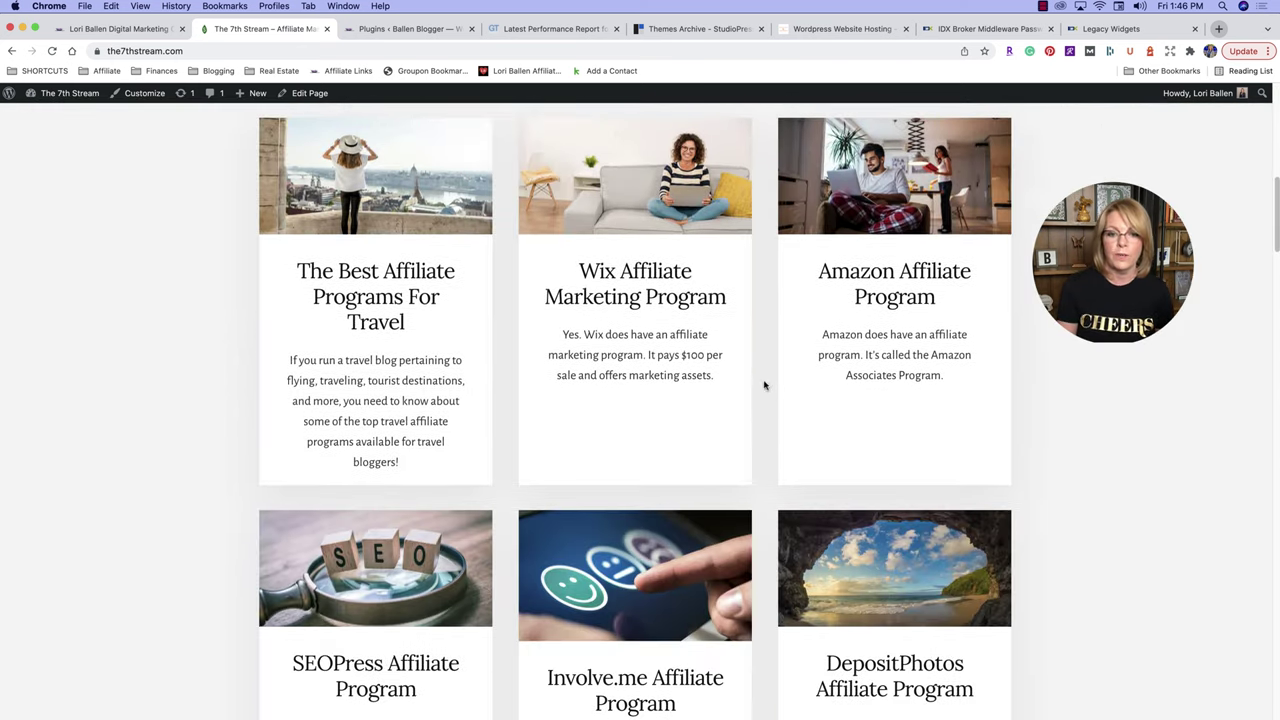
{"action": "scroll", "coordinate": [770, 386], "scroll_direction": "down", "scroll_amount": 6}
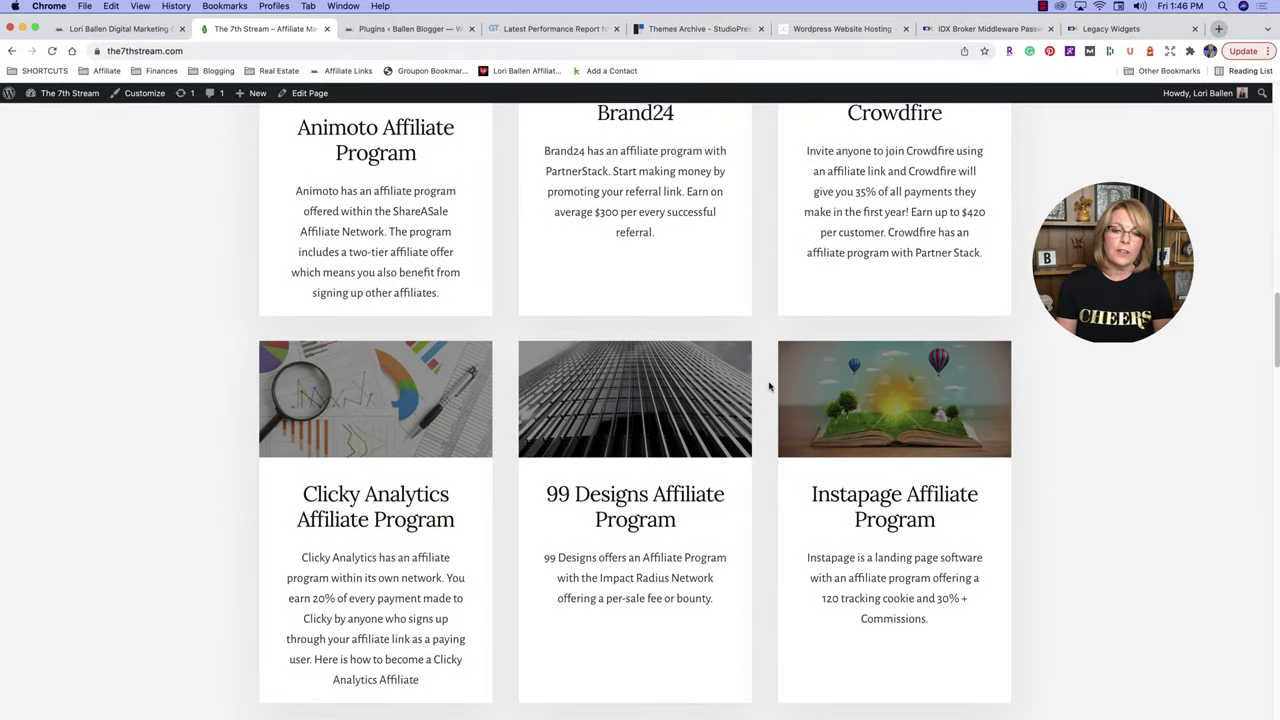
{"action": "scroll", "coordinate": [770, 386], "scroll_direction": "up", "scroll_amount": 20}
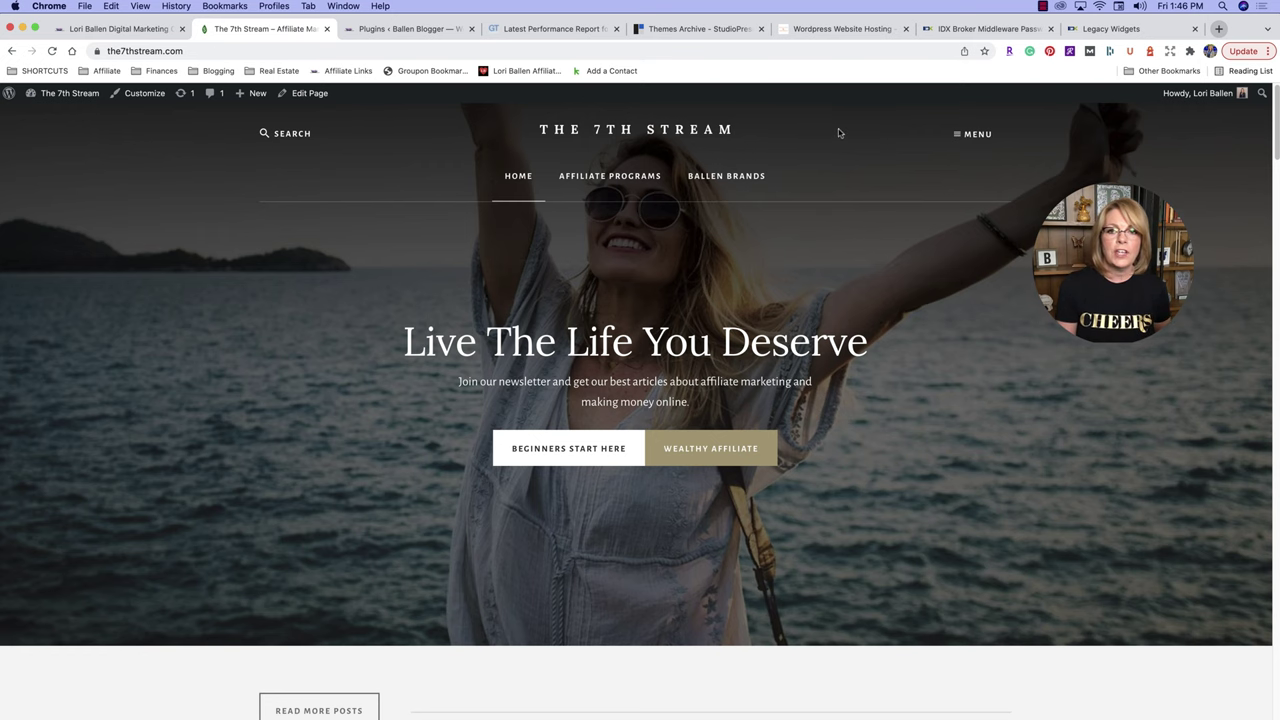
Move the WordPress Website Hosting browser tab beside The 7th Stream and compare the Standard, Ultimate and Deluxe plans.
{"action": "left_click_drag", "start_coordinate": [812, 30], "coordinate": [410, 30]}
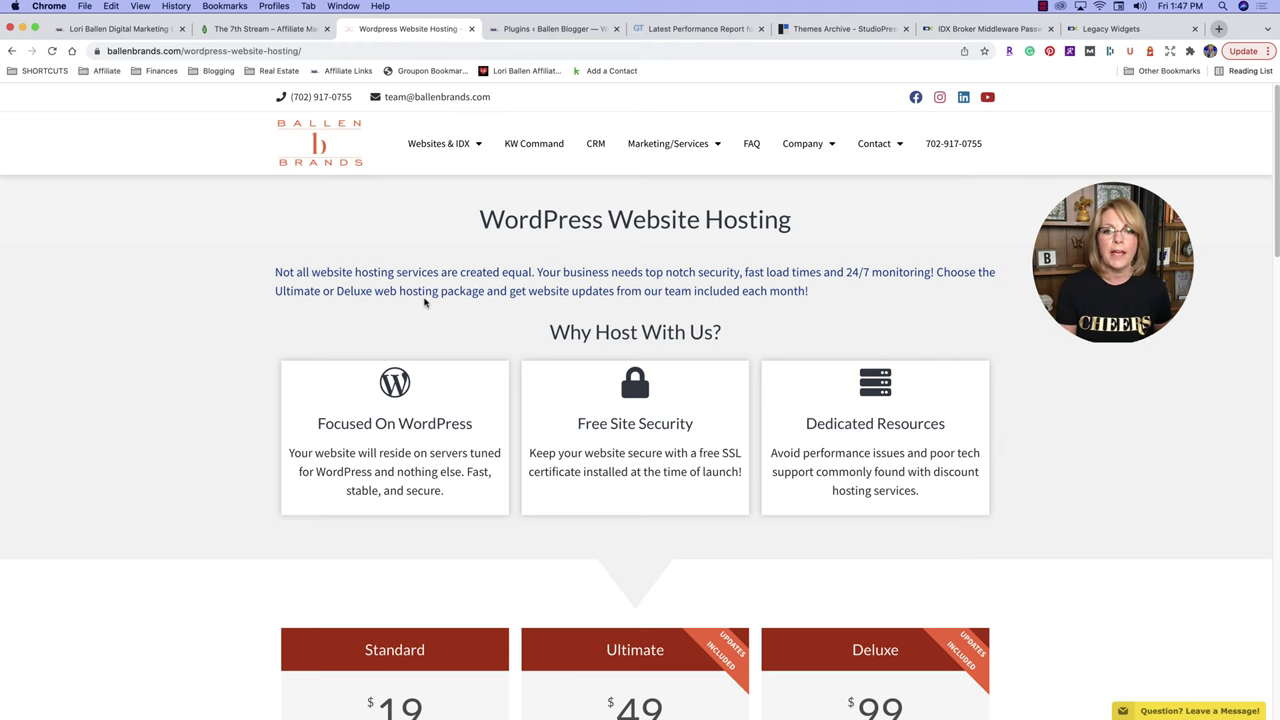
{"action": "scroll", "coordinate": [425, 302], "scroll_direction": "down", "scroll_amount": 3}
{"action": "scroll", "coordinate": [425, 302], "scroll_direction": "down", "scroll_amount": 5}
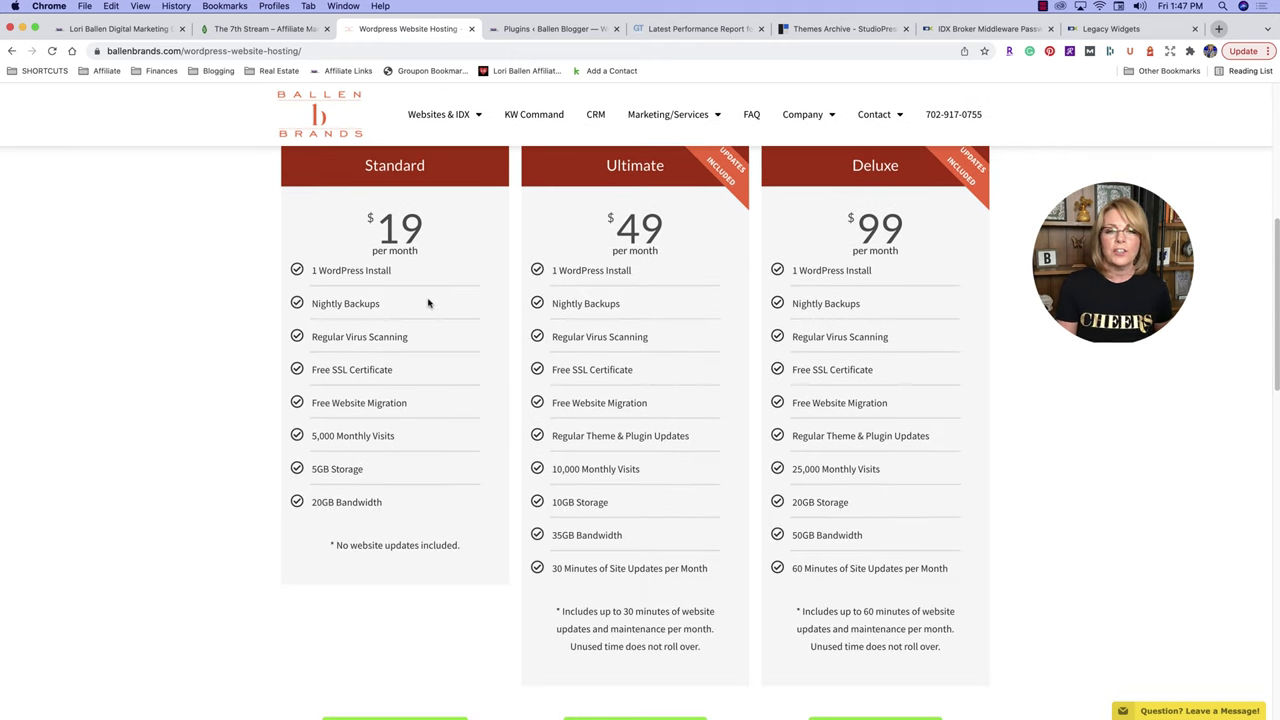
{"action": "scroll", "coordinate": [432, 305], "scroll_direction": "up", "scroll_amount": 1}
{"action": "scroll", "coordinate": [432, 305], "scroll_direction": "down", "scroll_amount": 1}
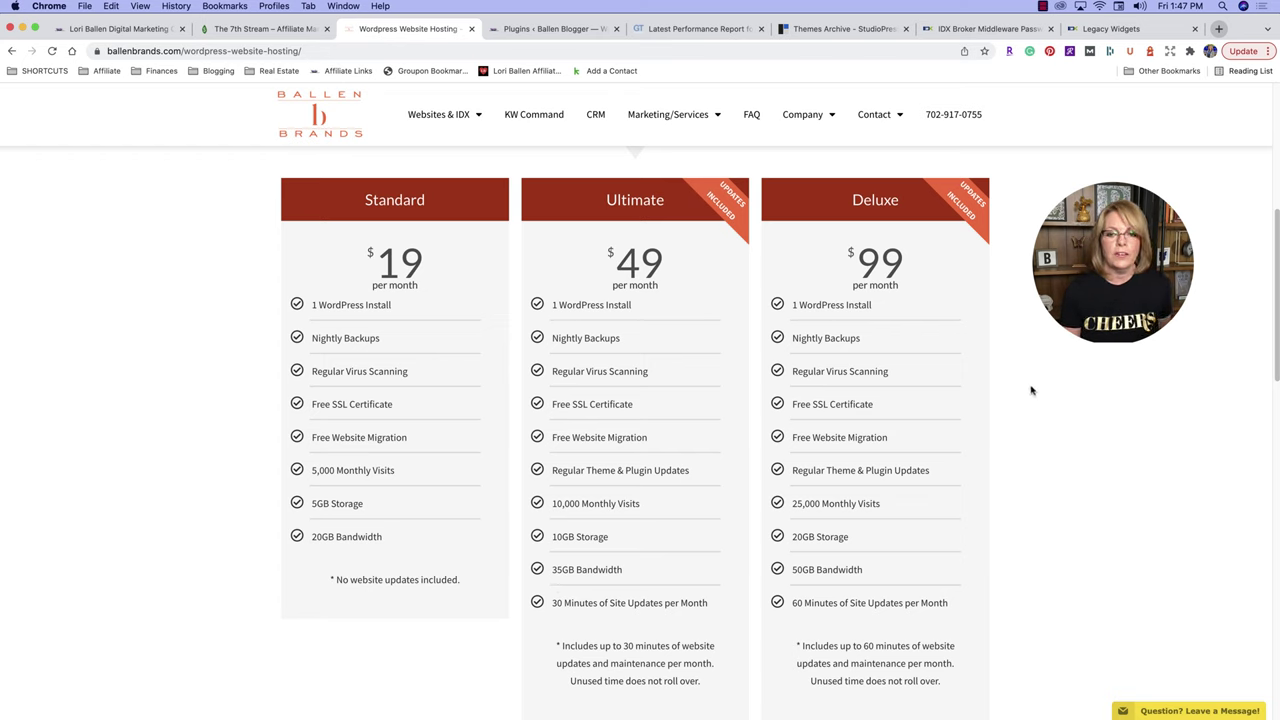
{"action": "scroll", "coordinate": [1036, 428], "scroll_direction": "down", "scroll_amount": 1}
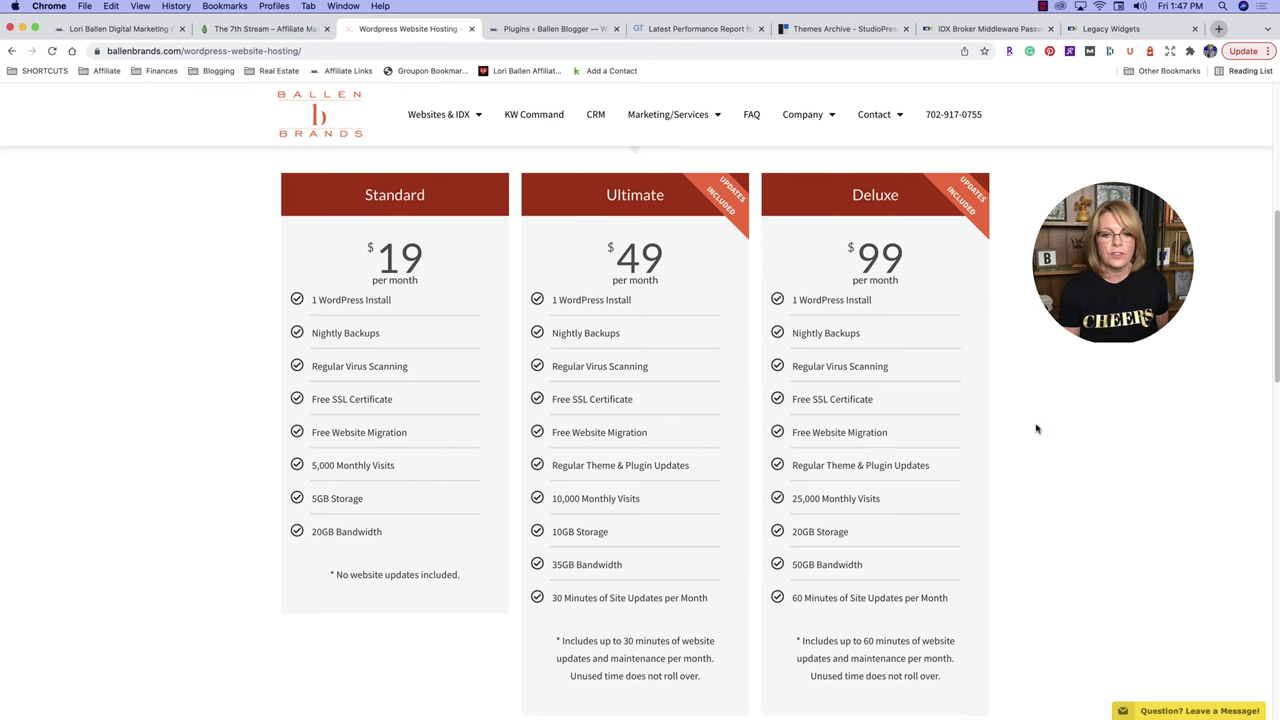
{"action": "scroll", "coordinate": [1032, 429], "scroll_direction": "up", "scroll_amount": 3}
{"action": "scroll", "coordinate": [1000, 438], "scroll_direction": "down", "scroll_amount": 3}
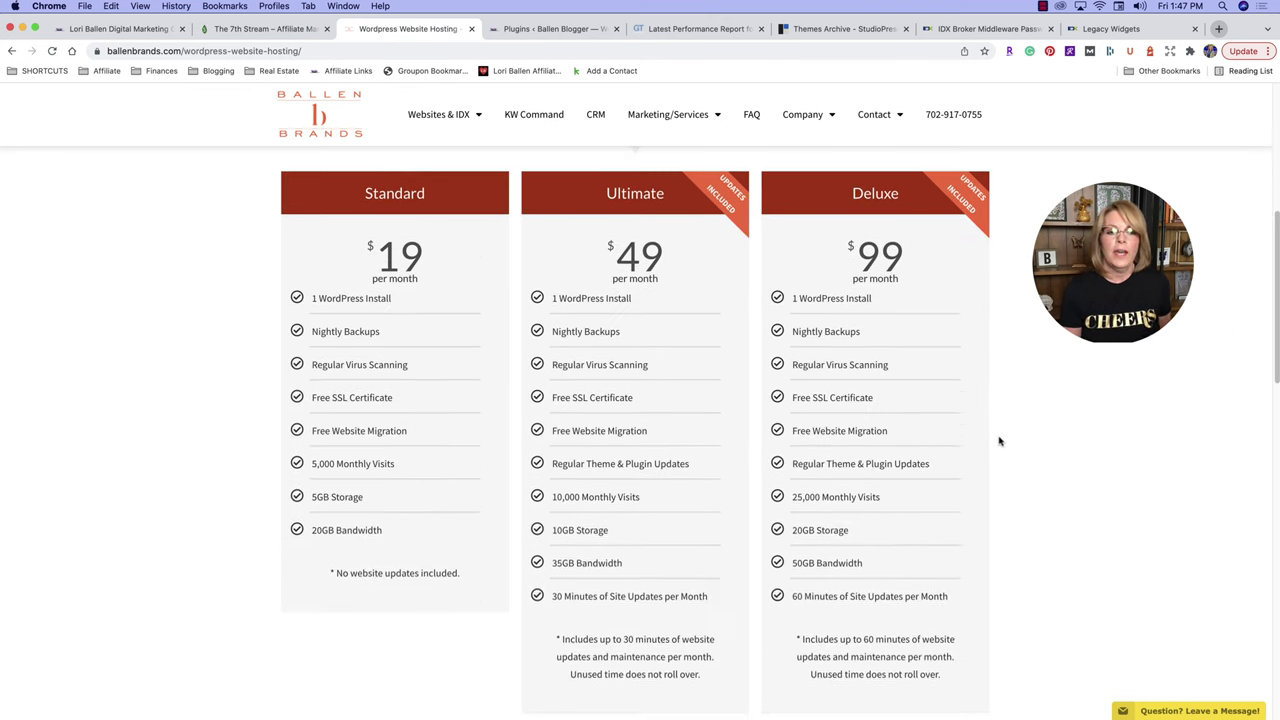
Open the order form for the Standard hosting plan and look over its product and billing sections.
{"action": "scroll", "coordinate": [428, 455], "scroll_direction": "down", "scroll_amount": 2}
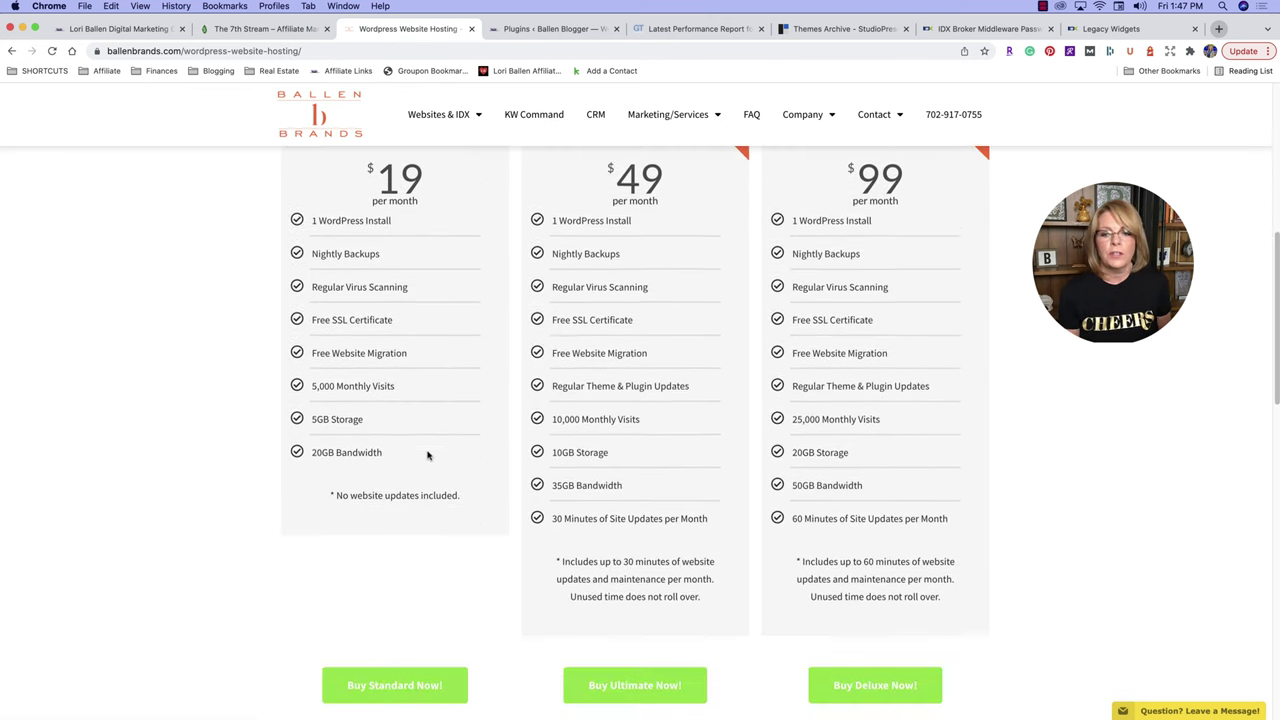
{"action": "scroll", "coordinate": [410, 520], "scroll_direction": "down", "scroll_amount": 1}
{"action": "left_click", "coordinate": [385, 662]}
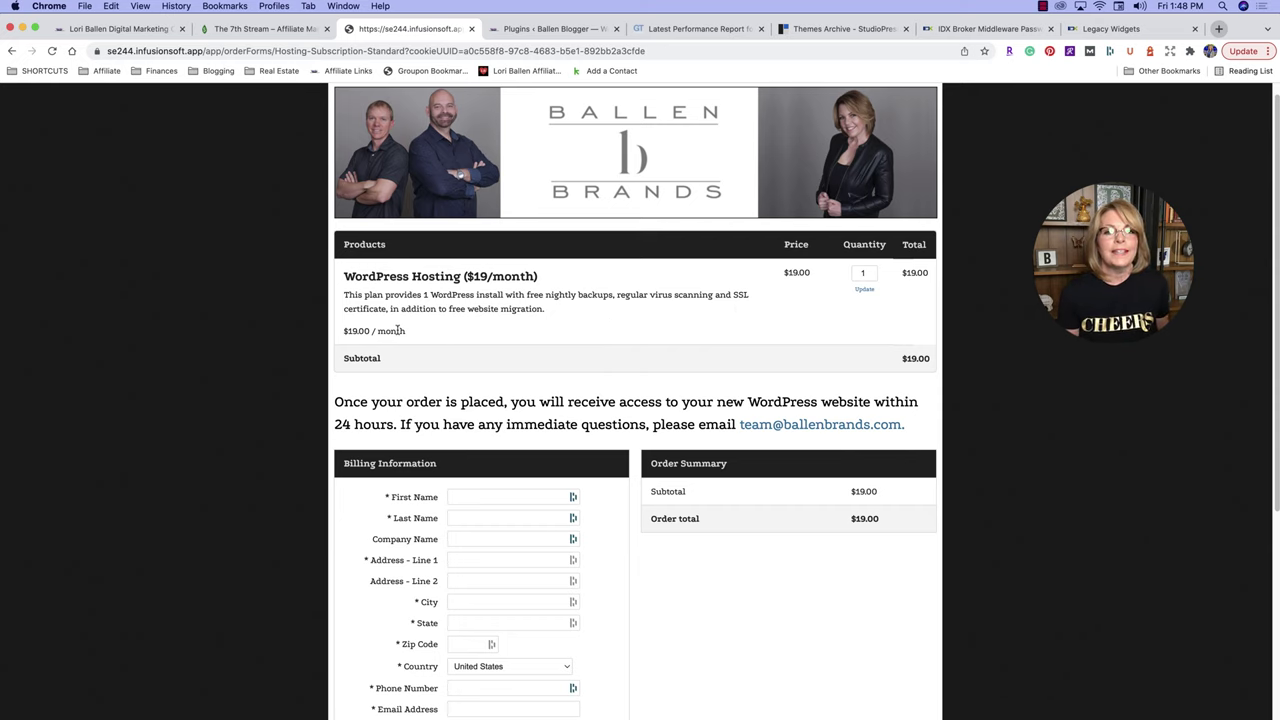
{"action": "scroll", "coordinate": [437, 346], "scroll_direction": "down", "scroll_amount": 2}
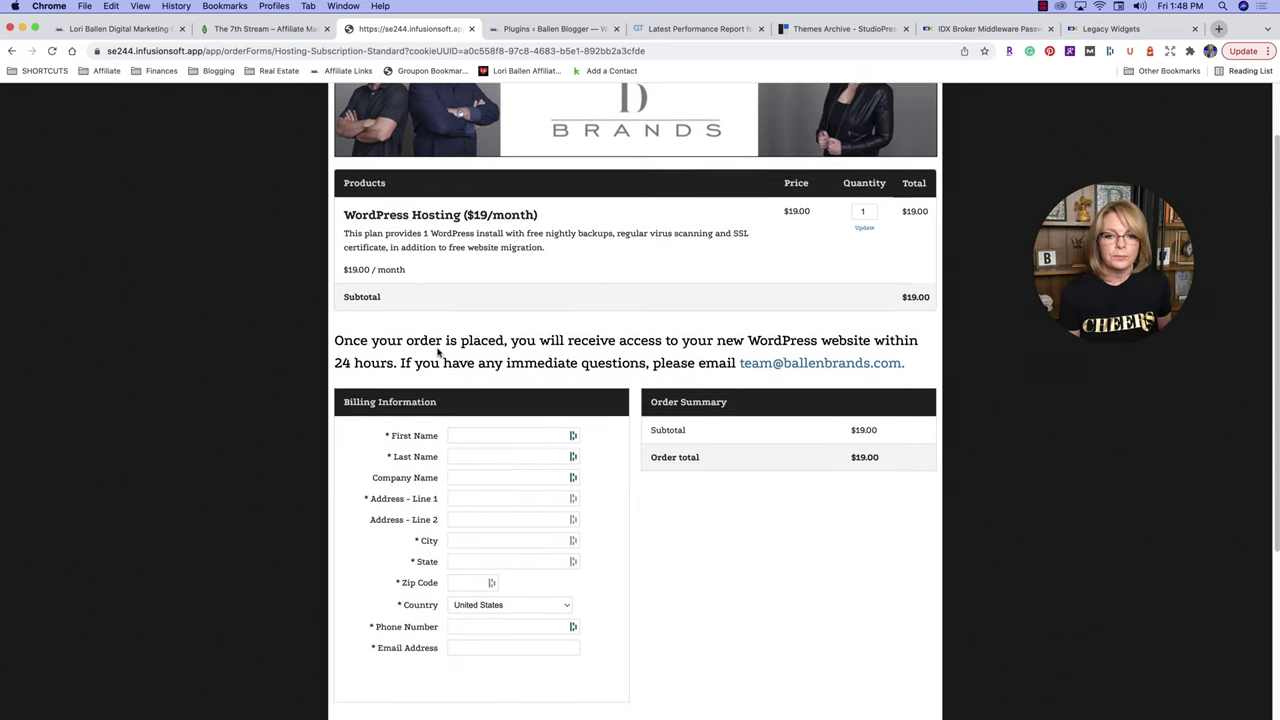
{"action": "scroll", "coordinate": [540, 650], "scroll_direction": "up", "scroll_amount": 2}
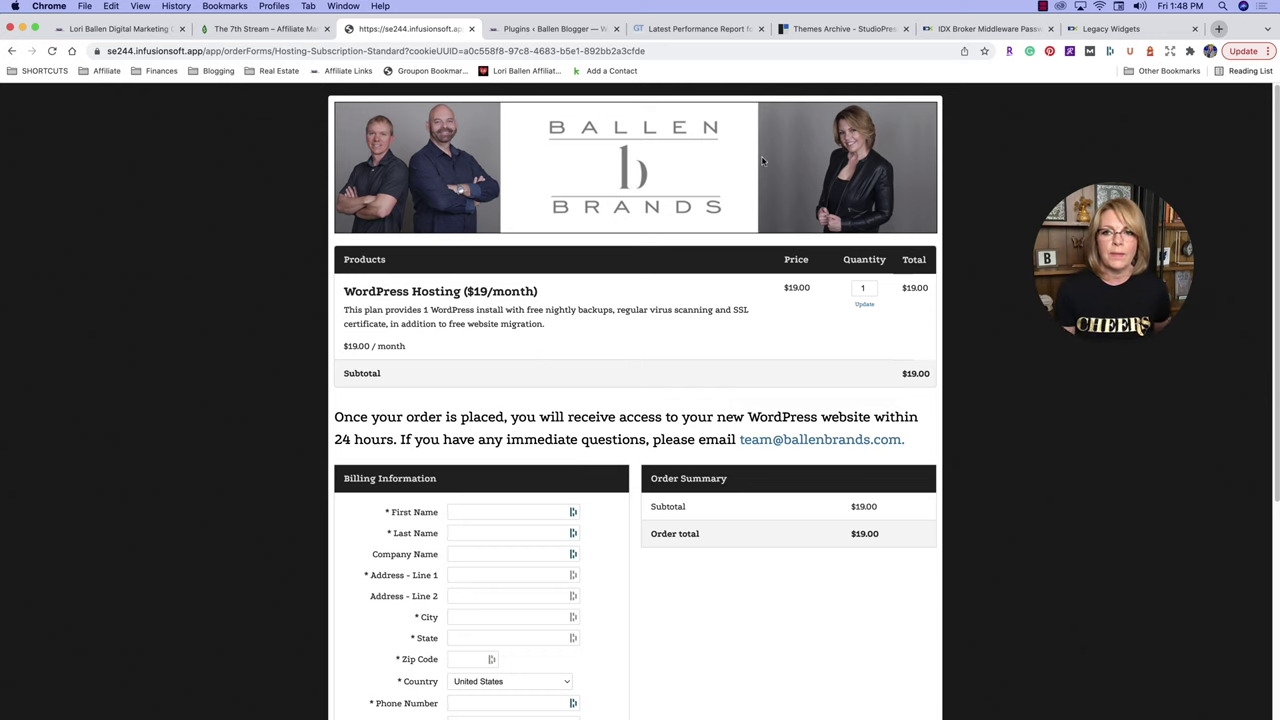
Move the StudioPress Themes Archive browser tab beside the hosting order form and look over the first rows of premium WordPress themes.
{"action": "left_click_drag", "start_coordinate": [845, 28], "coordinate": [530, 30]}
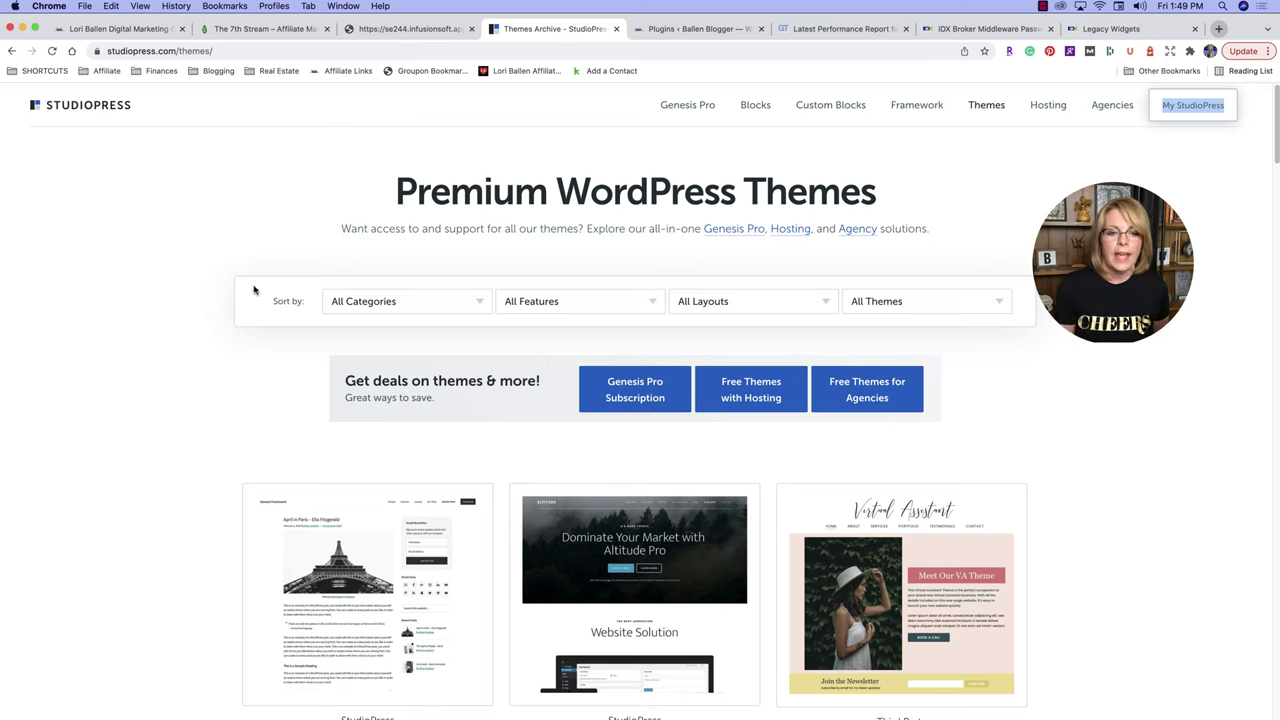
{"action": "scroll", "coordinate": [258, 289], "scroll_direction": "down", "scroll_amount": 5}
{"action": "scroll", "coordinate": [285, 293], "scroll_direction": "down", "scroll_amount": 4}
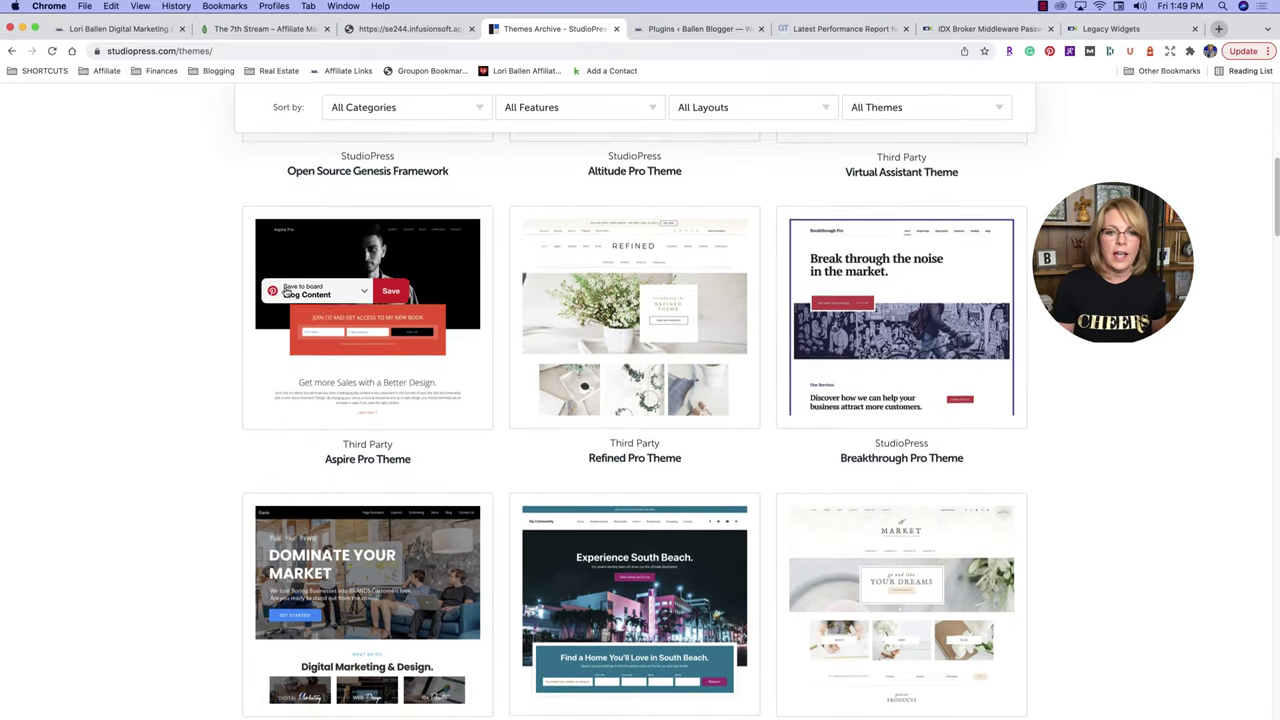
{"action": "scroll", "coordinate": [161, 327], "scroll_direction": "up", "scroll_amount": 7}
{"action": "scroll", "coordinate": [161, 327], "scroll_direction": "down", "scroll_amount": 4}
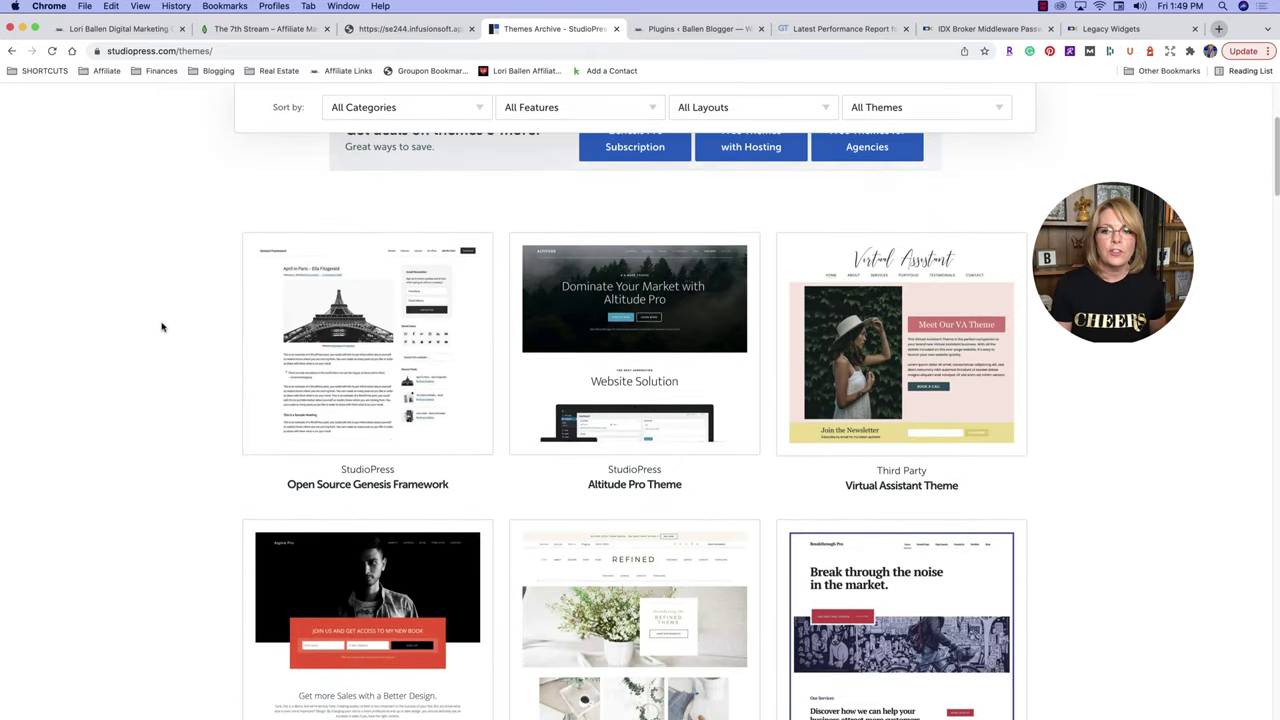
{"action": "scroll", "coordinate": [183, 321], "scroll_direction": "down", "scroll_amount": 3}
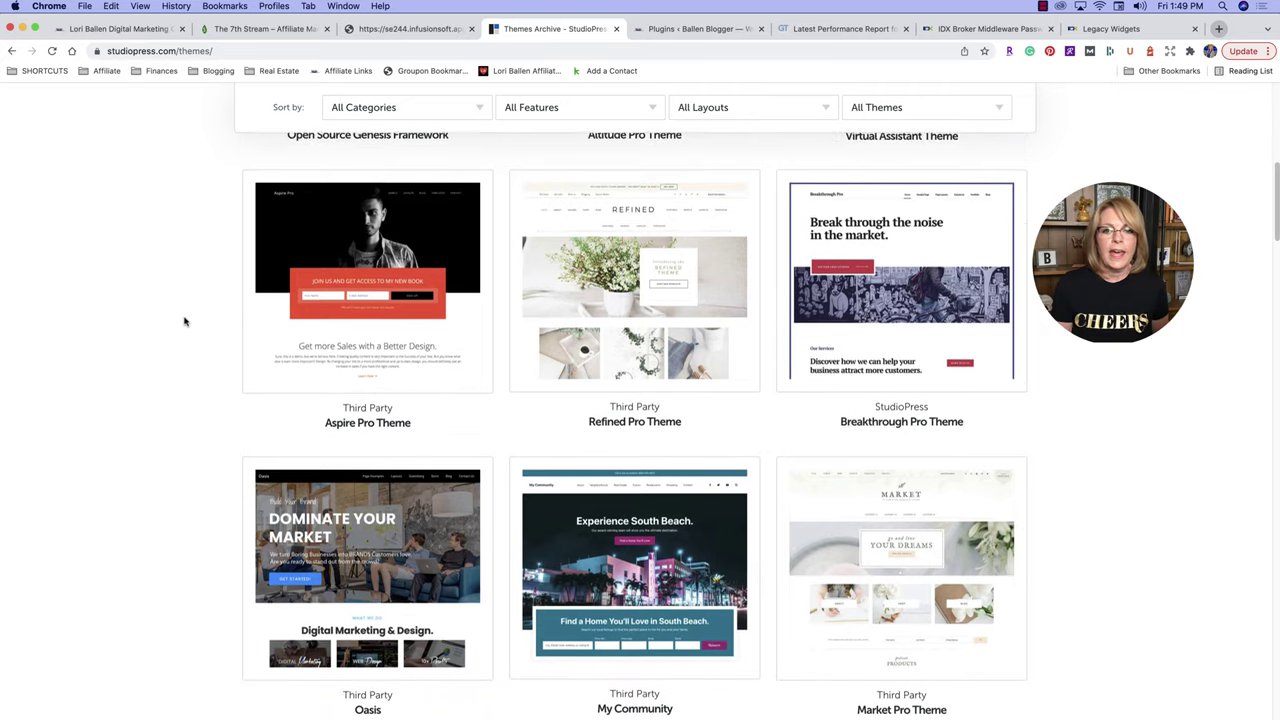
{"action": "scroll", "coordinate": [185, 319], "scroll_direction": "up", "scroll_amount": 1}
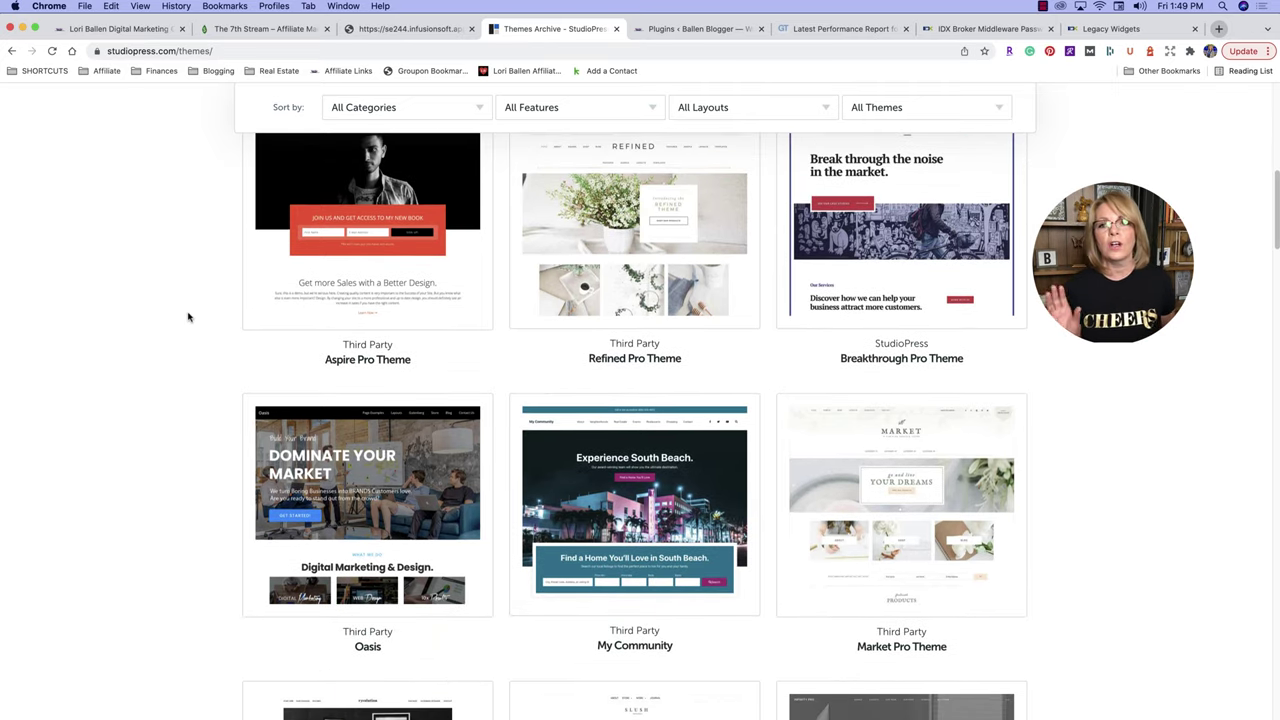
{"action": "scroll", "coordinate": [460, 250], "scroll_direction": "up", "scroll_amount": 1}
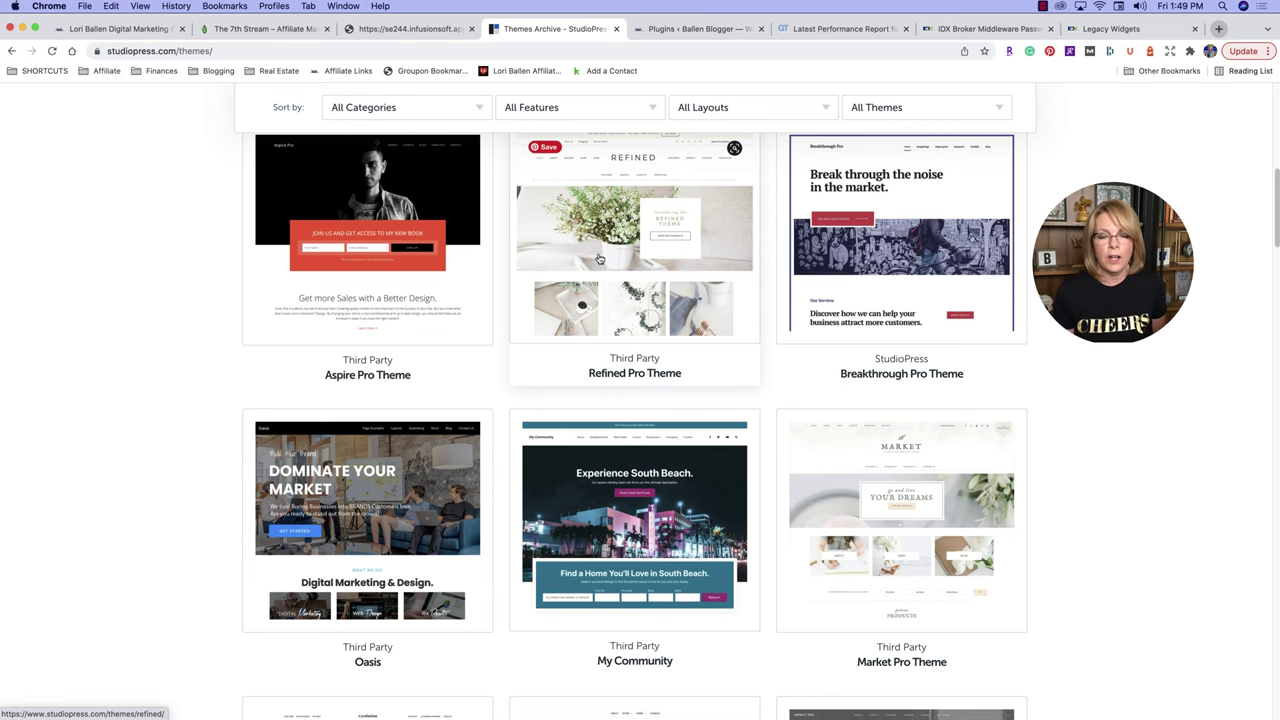
{"action": "scroll", "coordinate": [620, 262], "scroll_direction": "up", "scroll_amount": 1}
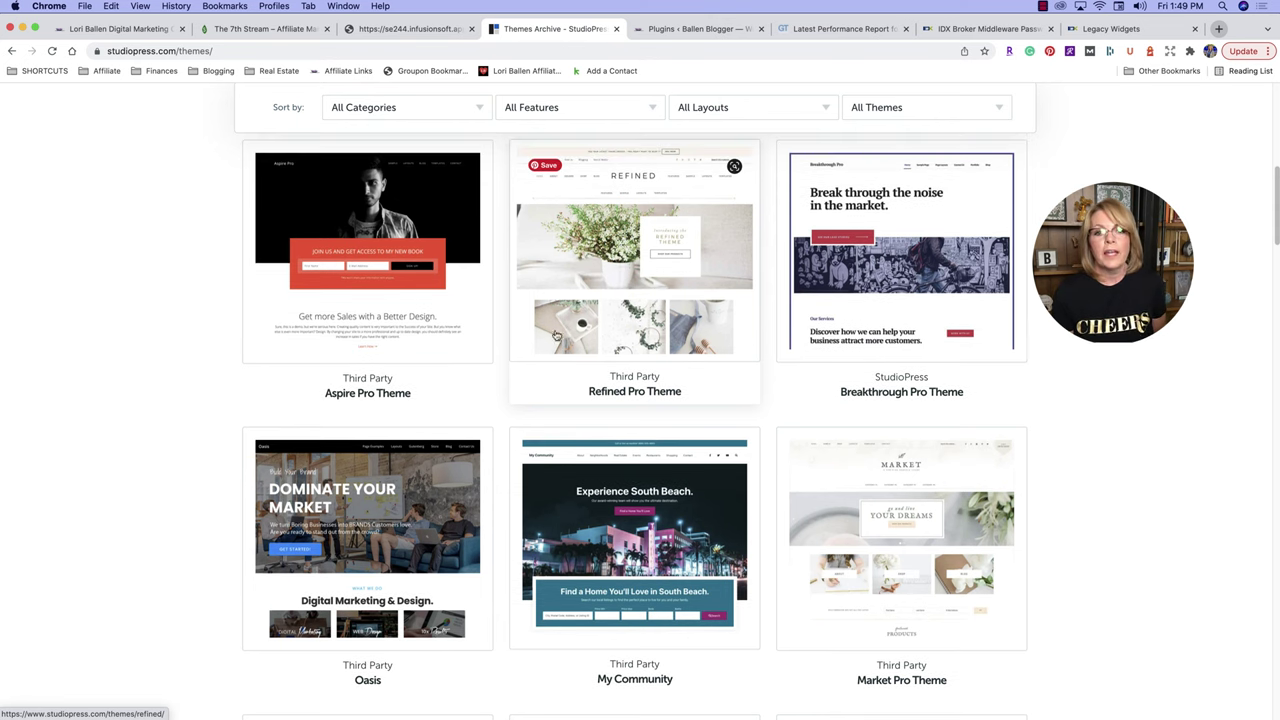
Browse further through the theme gallery, past Recipe Blogger and Foodie Pro to Jessica, and return to the first themes.
{"action": "scroll", "coordinate": [682, 308], "scroll_direction": "down", "scroll_amount": 3}
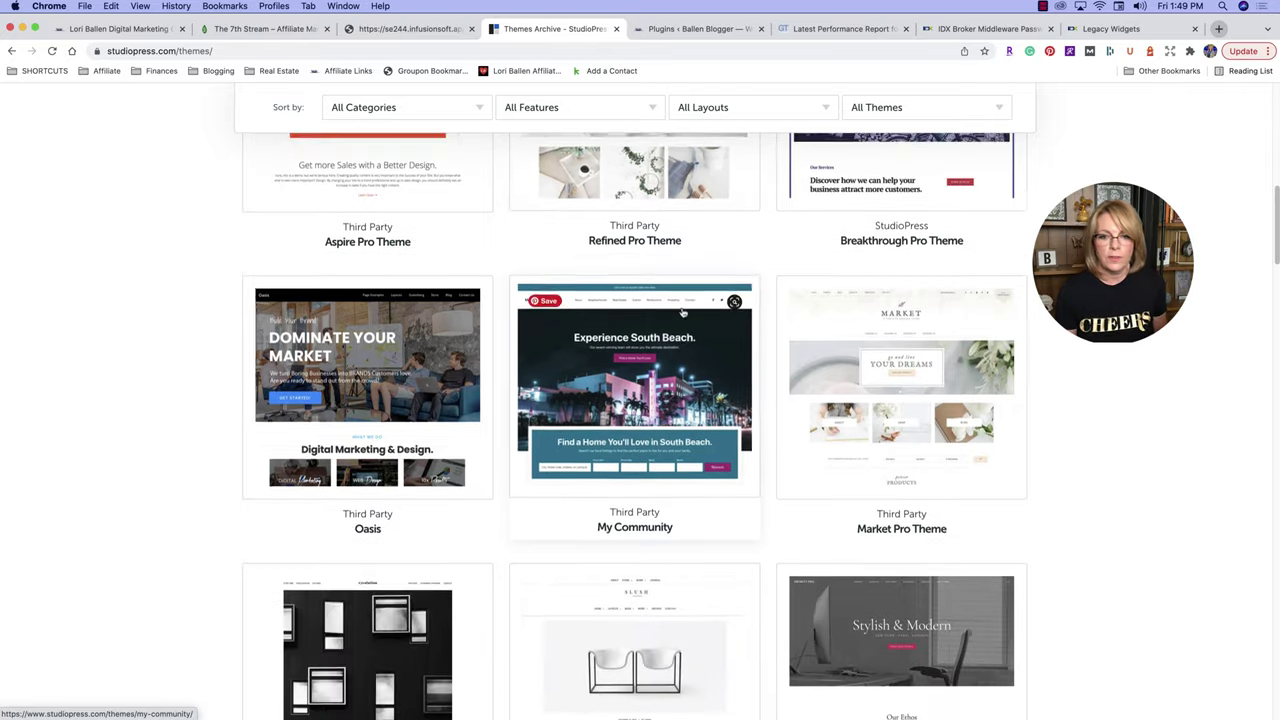
{"action": "scroll", "coordinate": [685, 315], "scroll_direction": "down", "scroll_amount": 5}
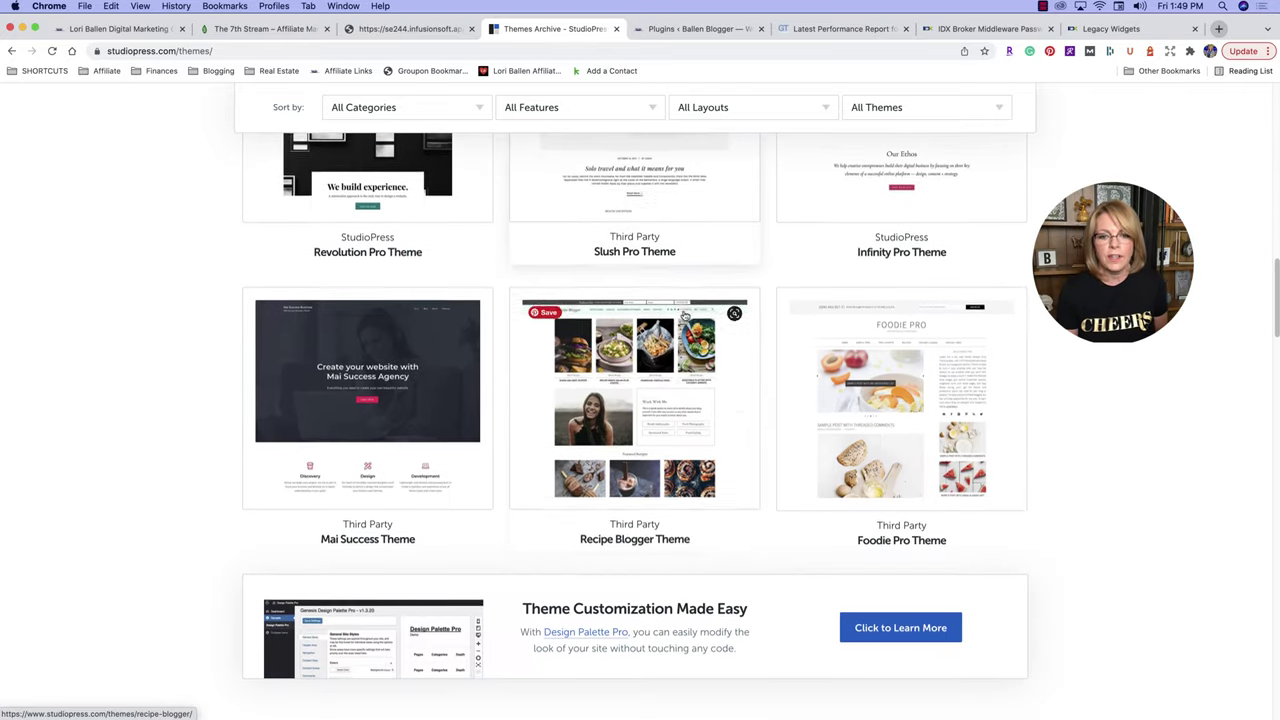
{"action": "scroll", "coordinate": [682, 315], "scroll_direction": "down", "scroll_amount": 4}
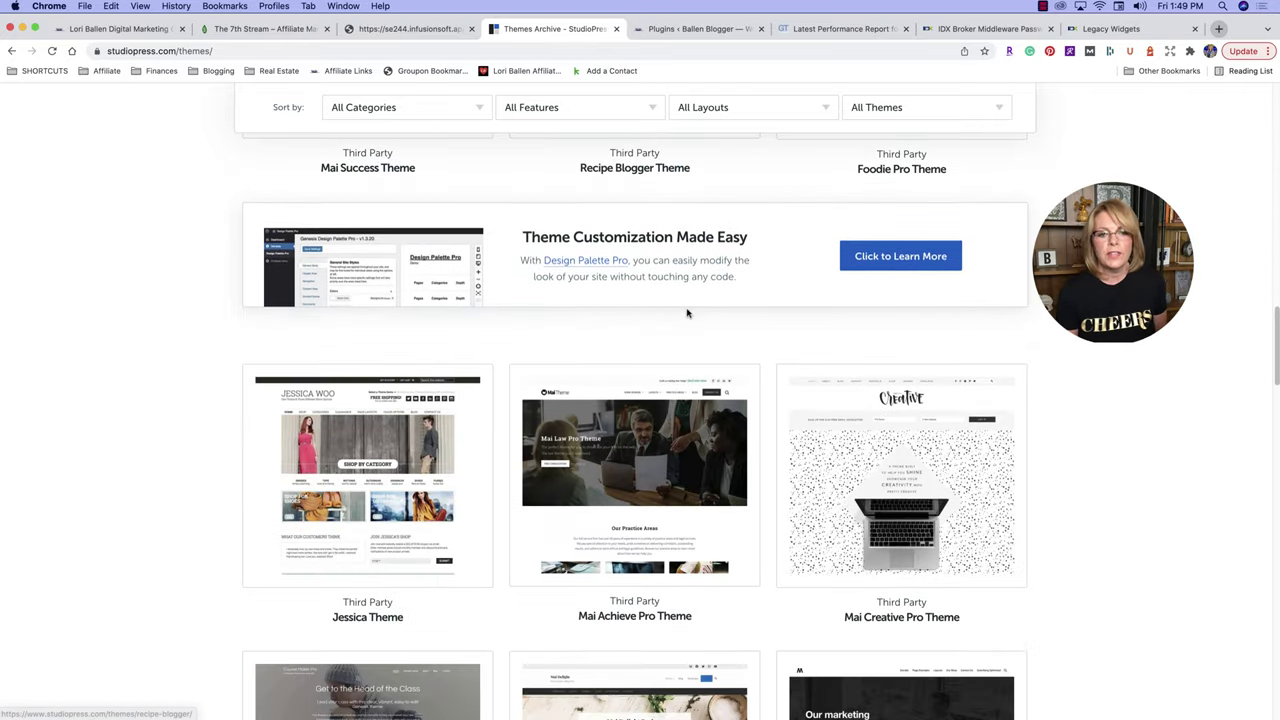
{"action": "scroll", "coordinate": [649, 277], "scroll_direction": "up", "scroll_amount": 12}
{"action": "scroll", "coordinate": [663, 271], "scroll_direction": "down", "scroll_amount": 4}
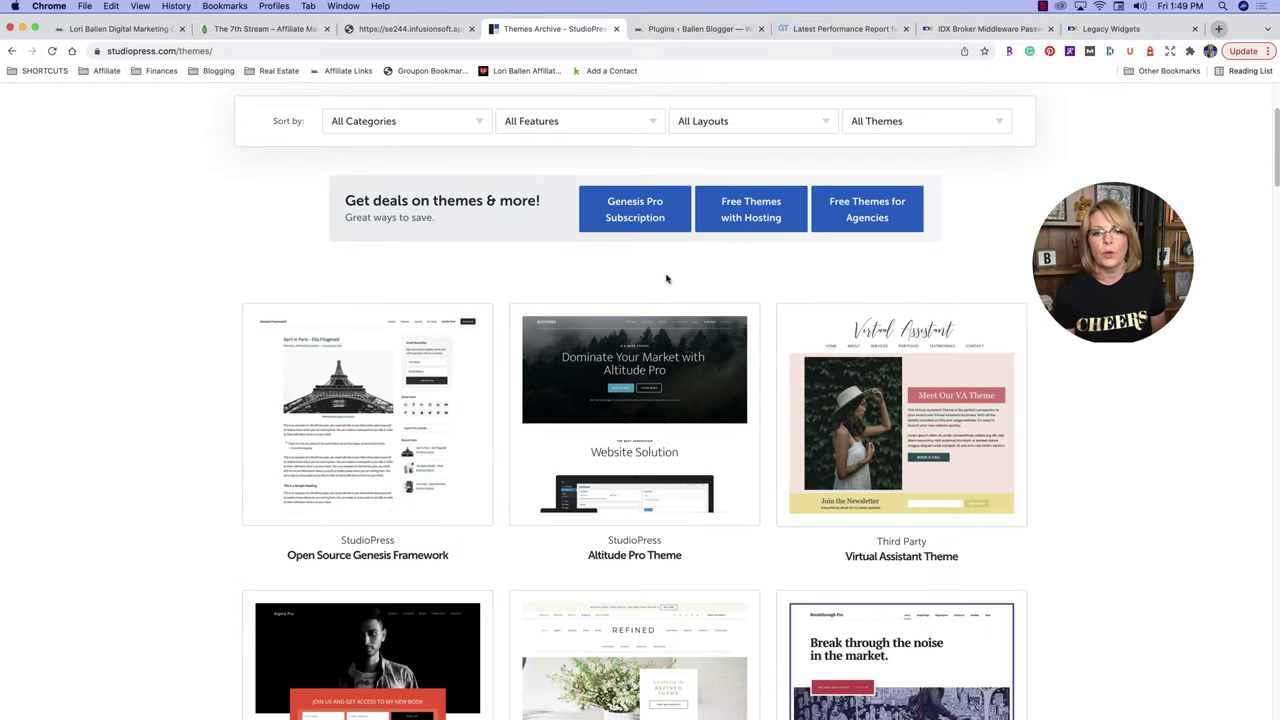
{"action": "scroll", "coordinate": [669, 298], "scroll_direction": "down", "scroll_amount": 1}
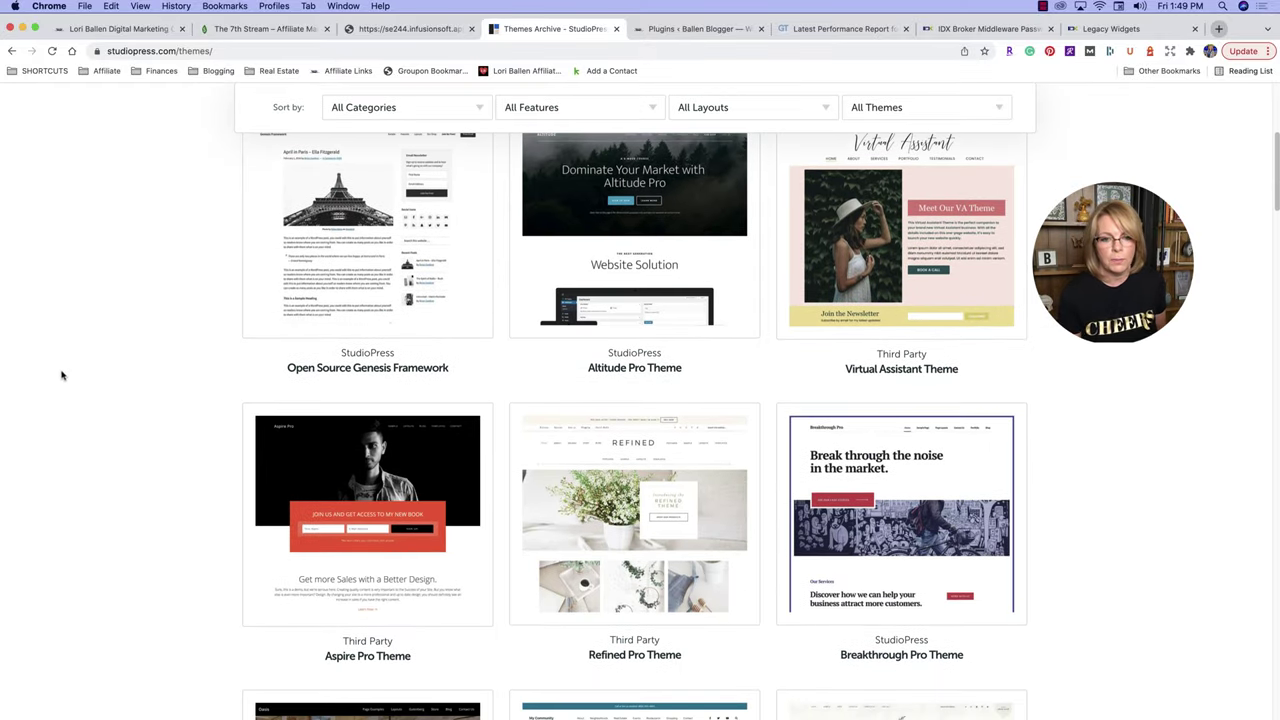
{"action": "scroll", "coordinate": [104, 440], "scroll_direction": "down", "scroll_amount": 4}
{"action": "scroll", "coordinate": [108, 443], "scroll_direction": "up", "scroll_amount": 6}
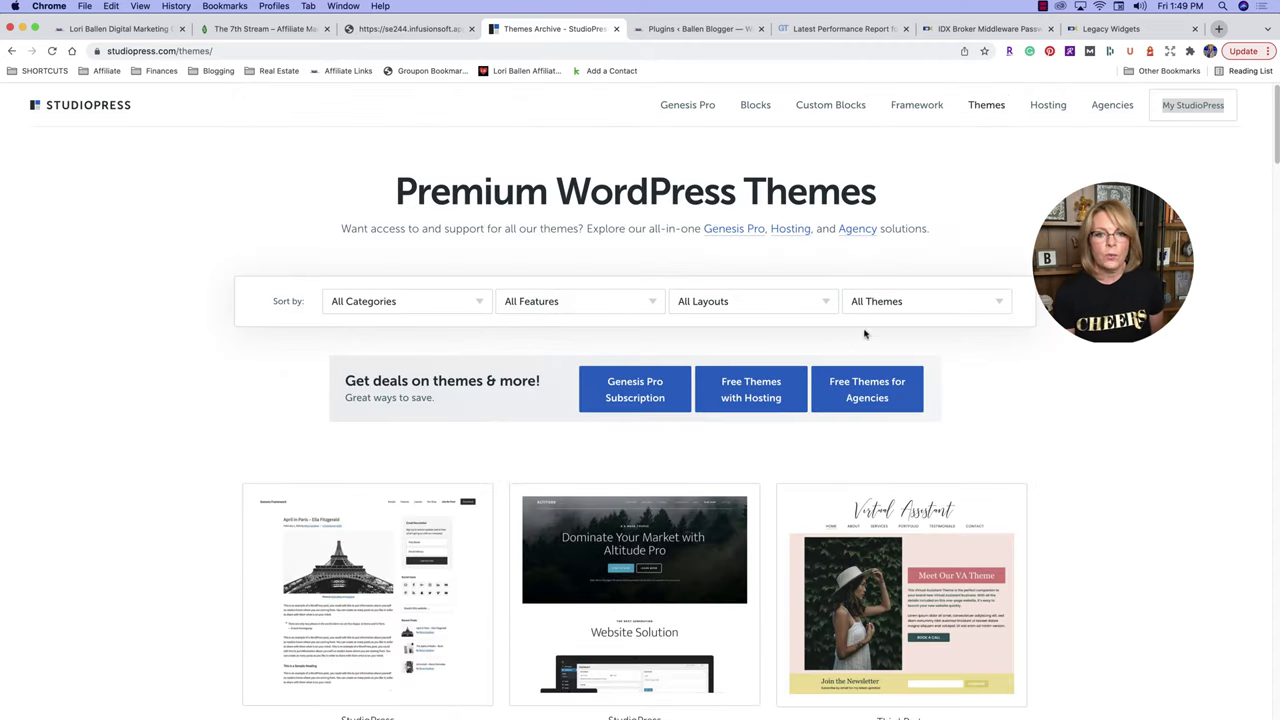
Search the themes page for "authority" to locate the Authority Pro Theme.
{"action": "scroll", "coordinate": [686, 345], "scroll_direction": "down", "scroll_amount": 1}
{"action": "key", "text": "super+f"}
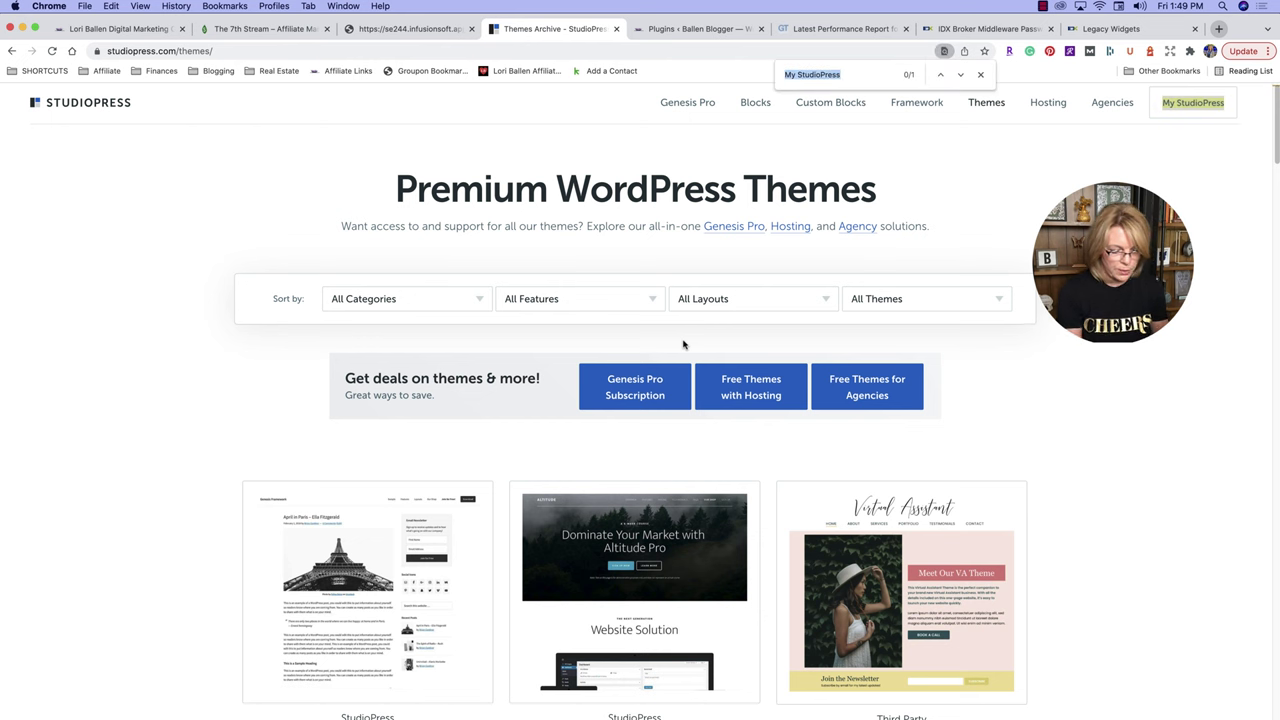
{"action": "type", "text": "authority"}
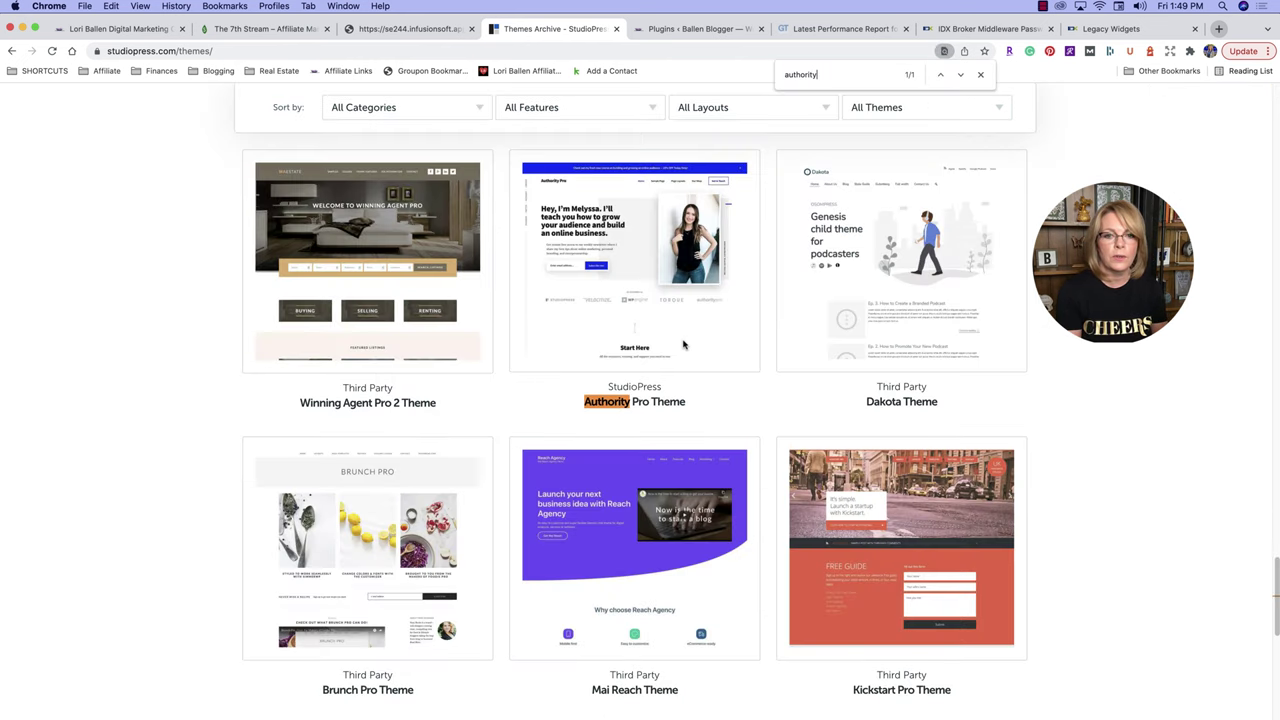
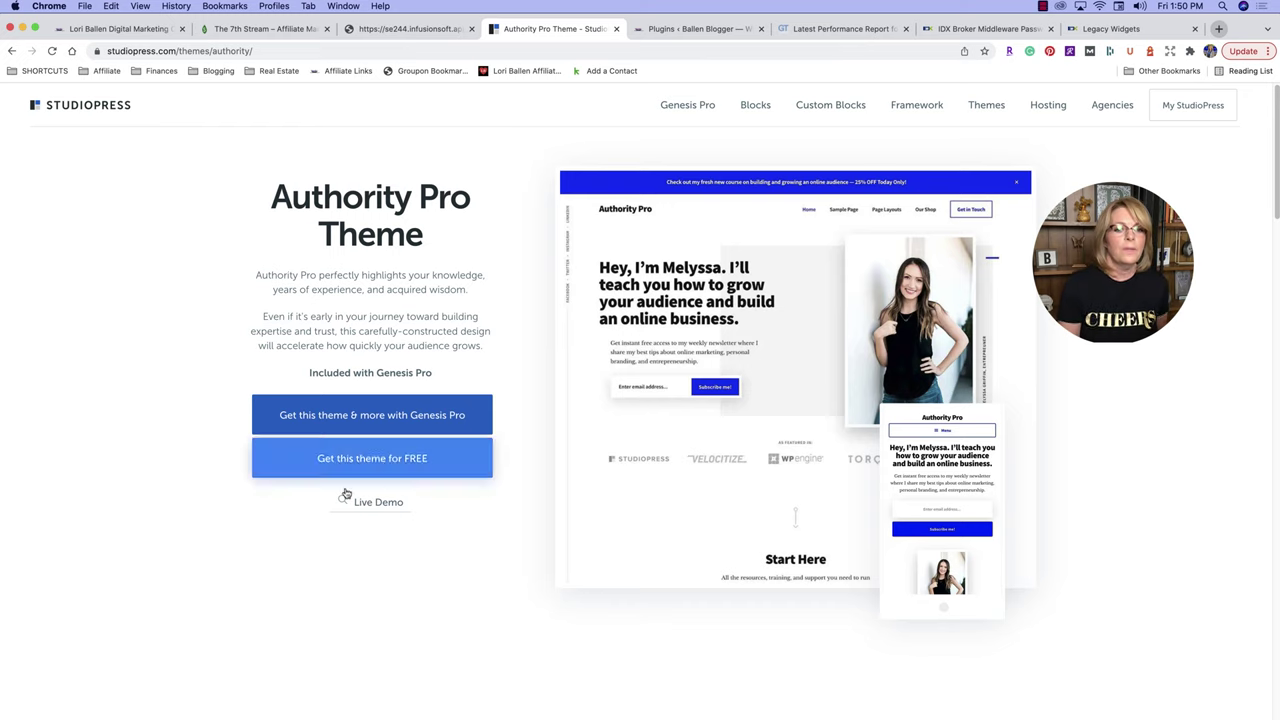
Open the Genesis Pro offer from the Authority Pro Theme page and review its features, pricing and purchase sections.
{"action": "left_click", "coordinate": [432, 416]}
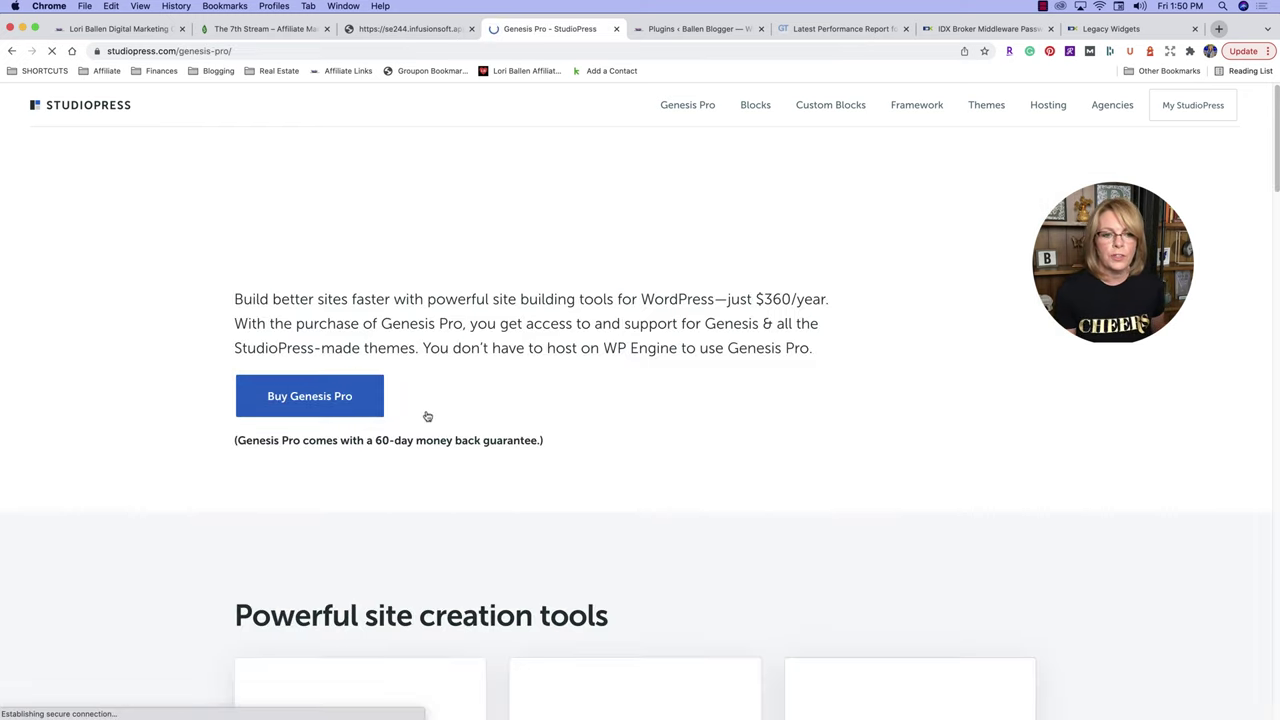
{"action": "scroll", "coordinate": [458, 435], "scroll_direction": "down", "scroll_amount": 5}
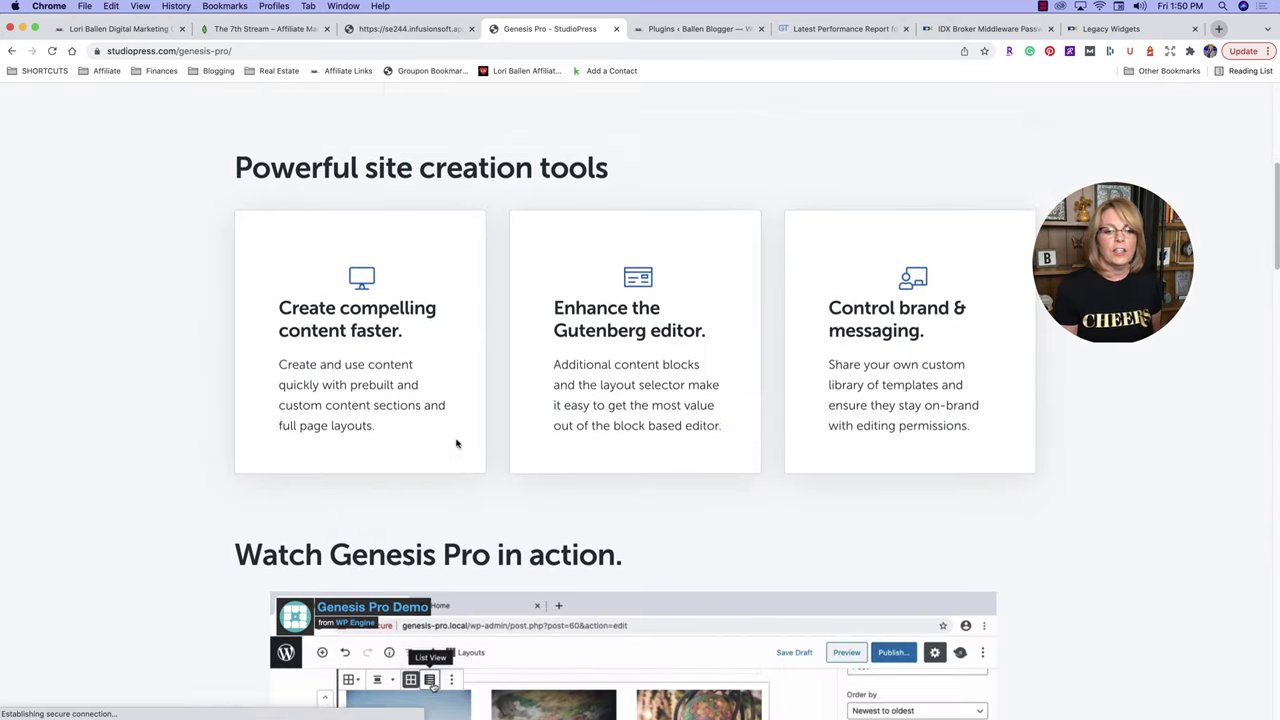
{"action": "scroll", "coordinate": [533, 472], "scroll_direction": "down", "scroll_amount": 15}
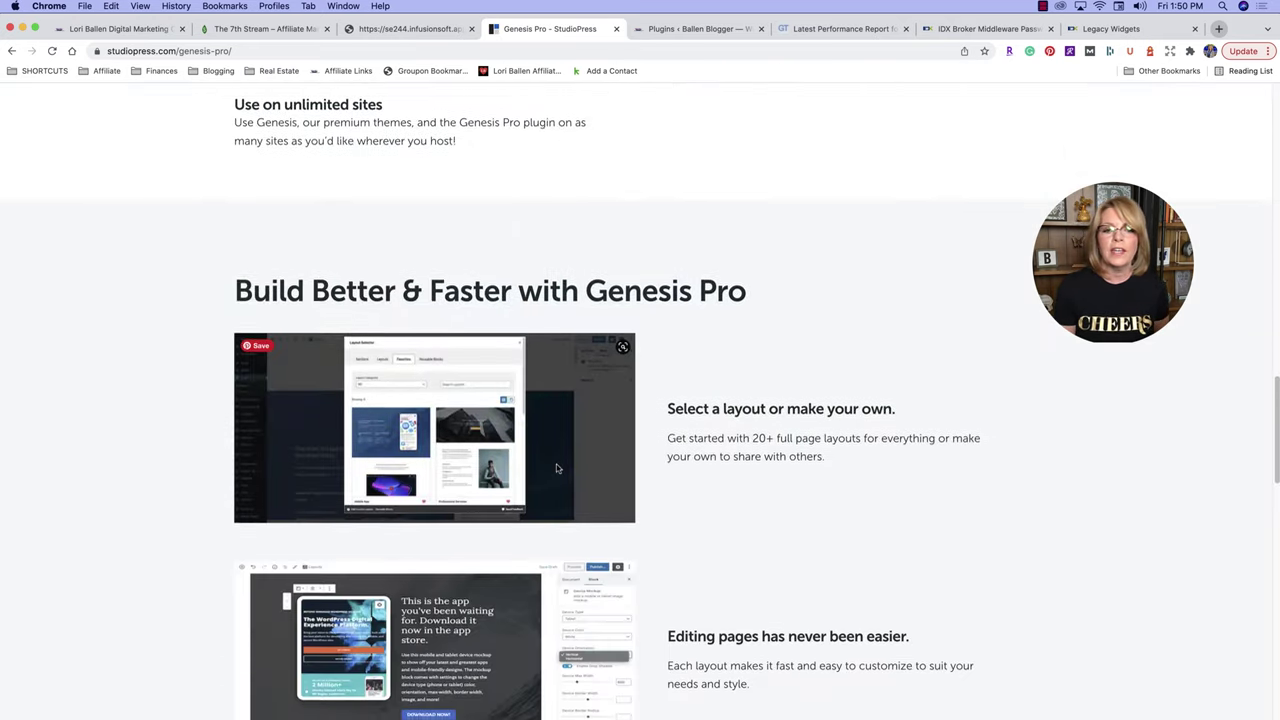
{"action": "scroll", "coordinate": [557, 469], "scroll_direction": "down", "scroll_amount": 20}
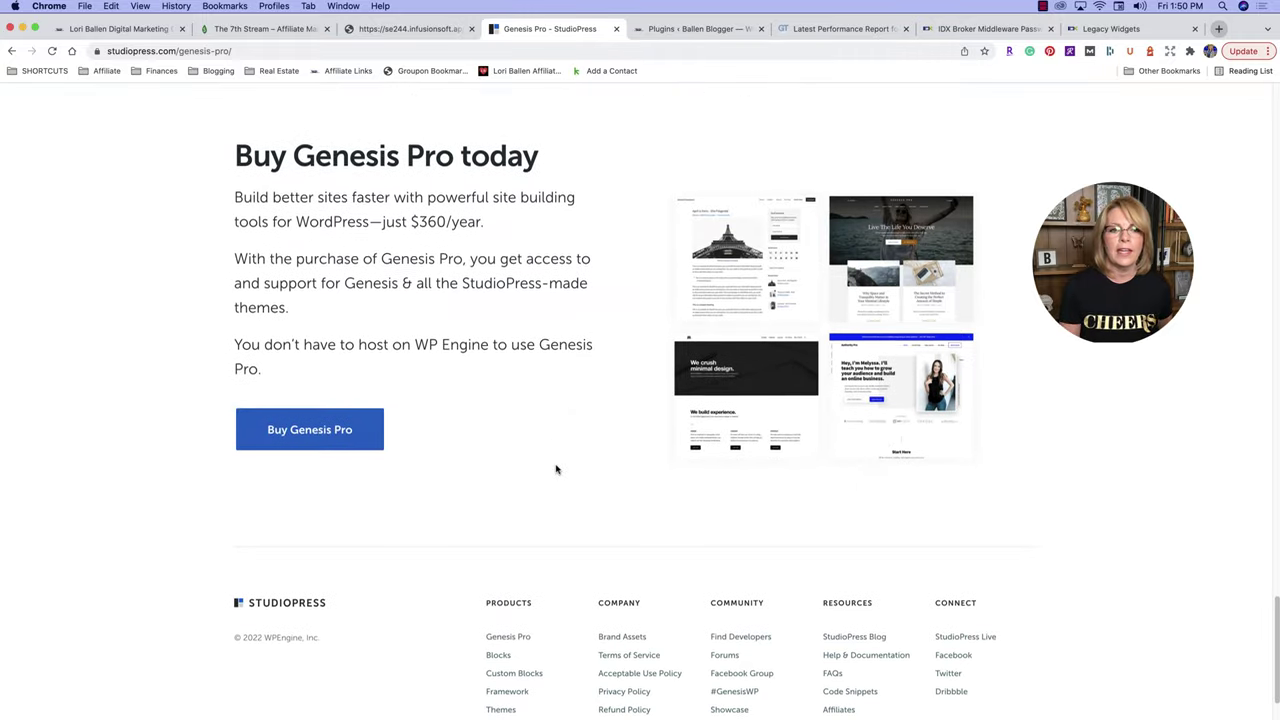
{"action": "scroll", "coordinate": [554, 471], "scroll_direction": "up", "scroll_amount": 3}
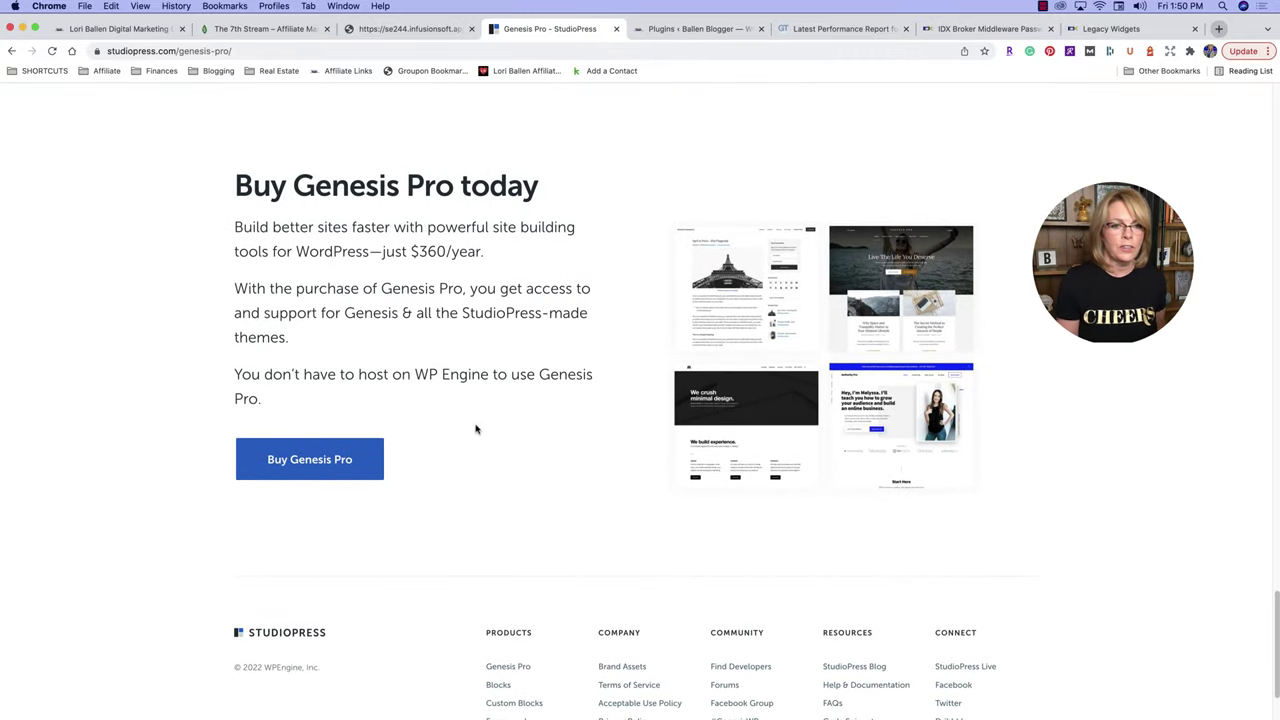
{"action": "scroll", "coordinate": [490, 425], "scroll_direction": "up", "scroll_amount": 20}
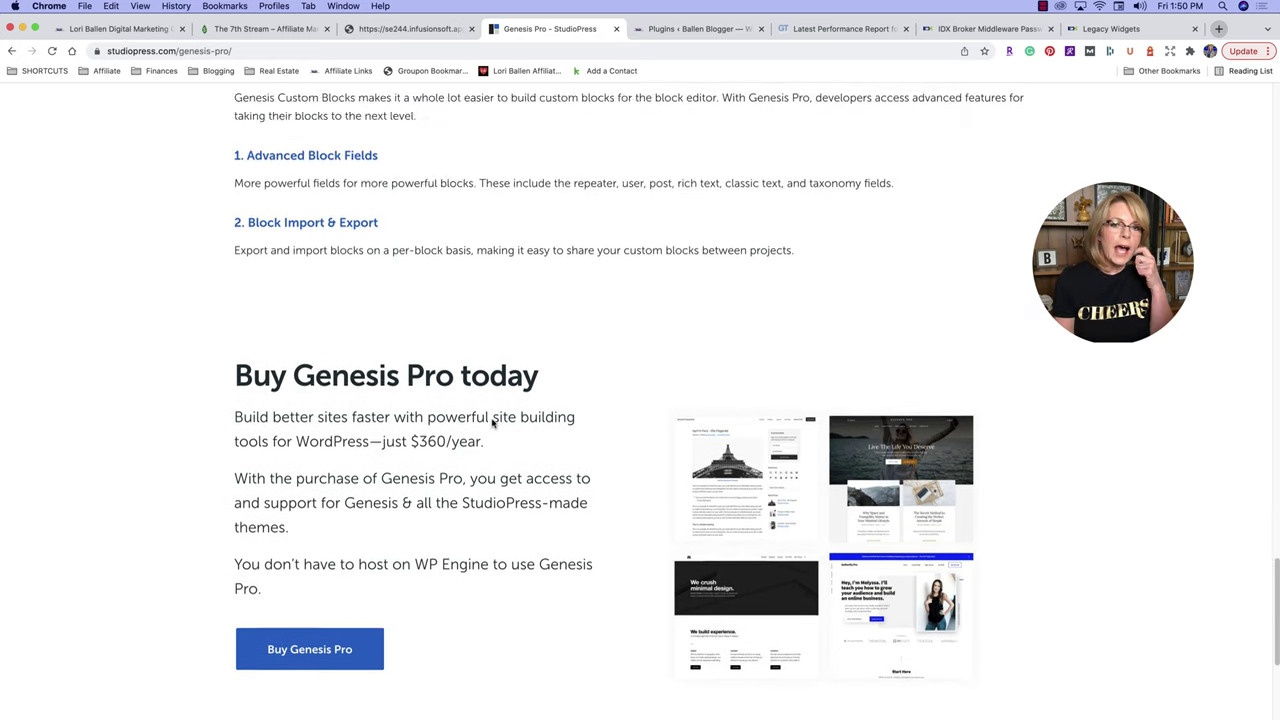
{"action": "scroll", "coordinate": [491, 419], "scroll_direction": "up", "scroll_amount": 15}
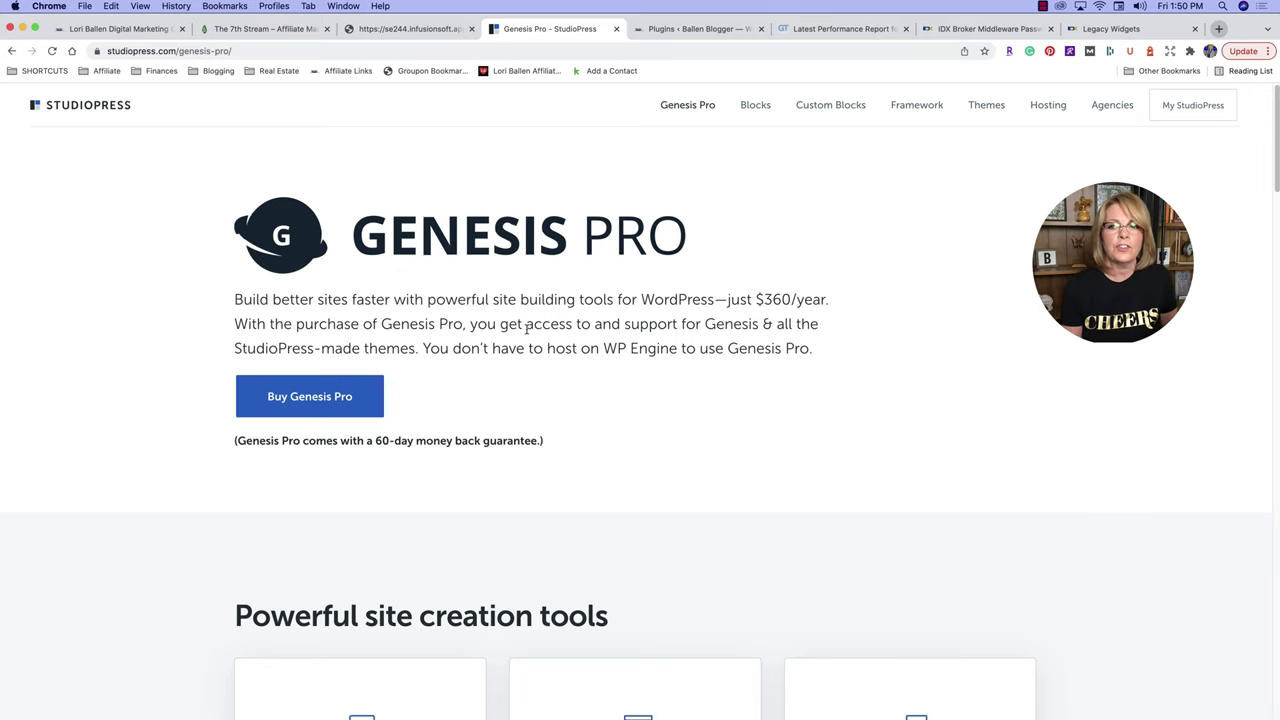
Return to the StudioPress themes archive and look through the StudioPress and third-party themes again.
{"action": "left_click", "coordinate": [1000, 107]}
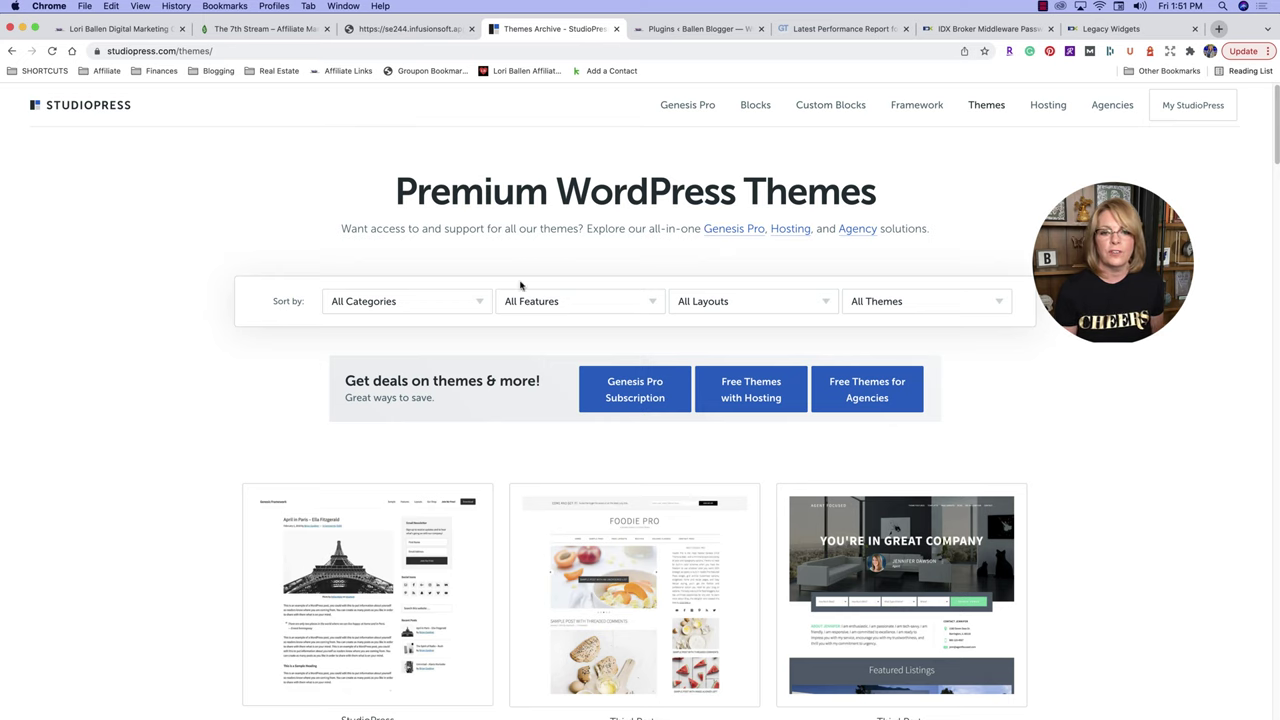
{"action": "scroll", "coordinate": [450, 350], "scroll_direction": "down", "scroll_amount": 3}
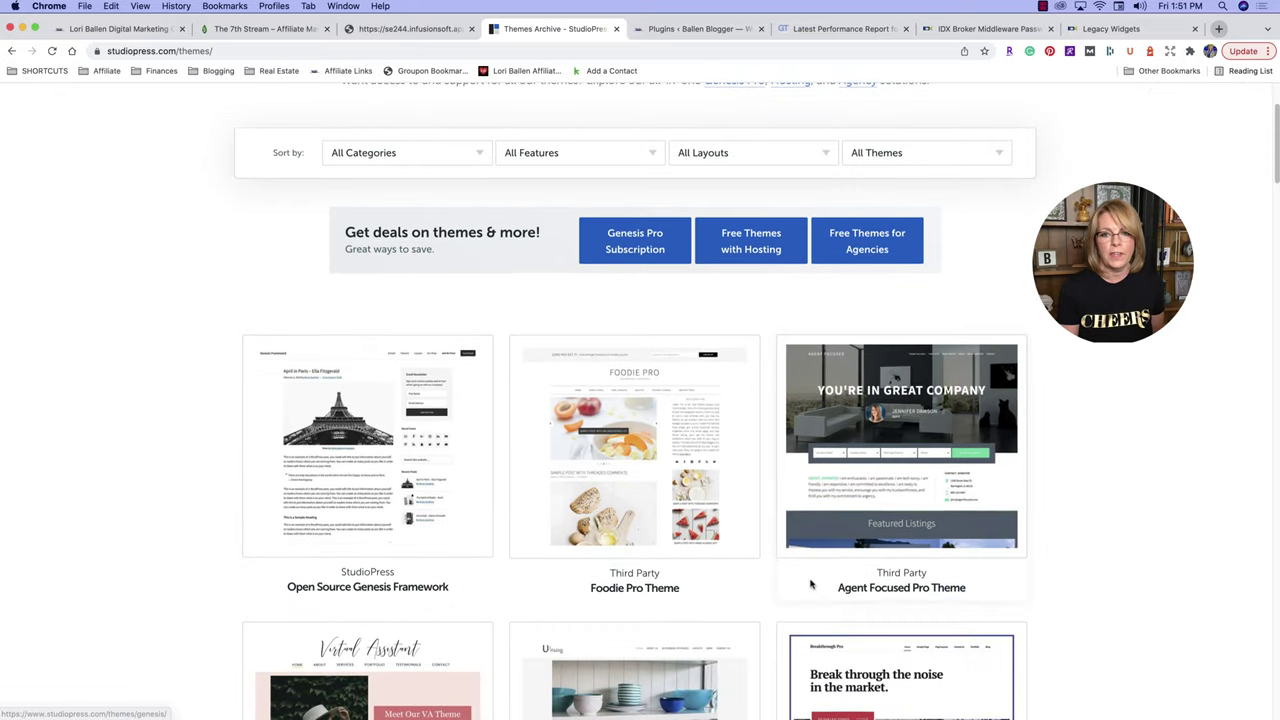
{"action": "scroll", "coordinate": [811, 585], "scroll_direction": "down", "scroll_amount": 10}
{"action": "scroll", "coordinate": [811, 585], "scroll_direction": "down", "scroll_amount": 15}
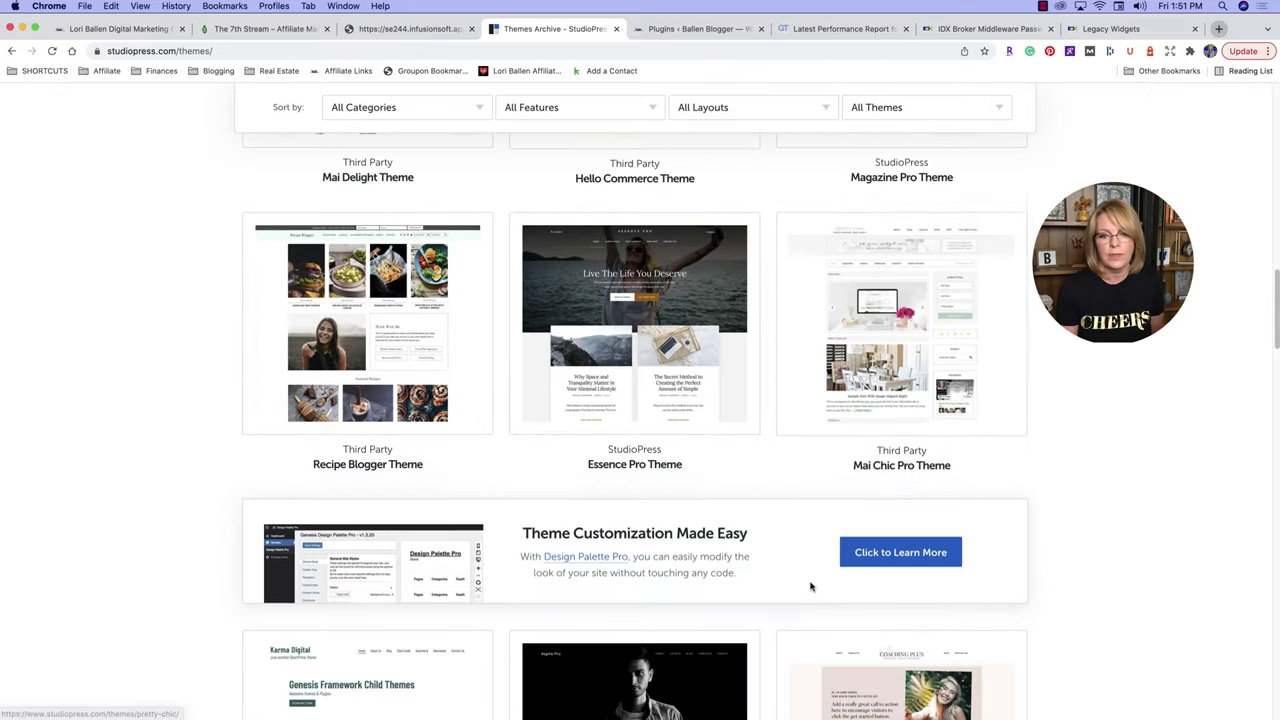
{"action": "scroll", "coordinate": [811, 588], "scroll_direction": "up", "scroll_amount": 20}
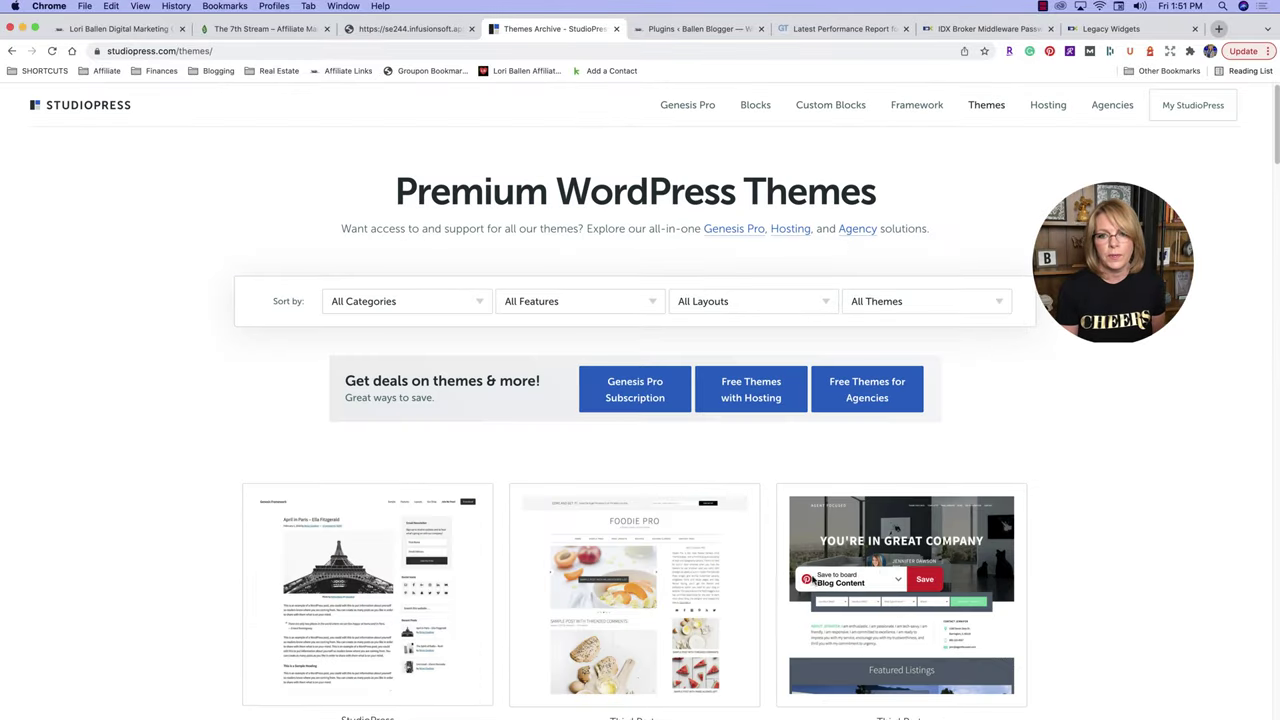
{"action": "scroll", "coordinate": [811, 582], "scroll_direction": "down", "scroll_amount": 15}
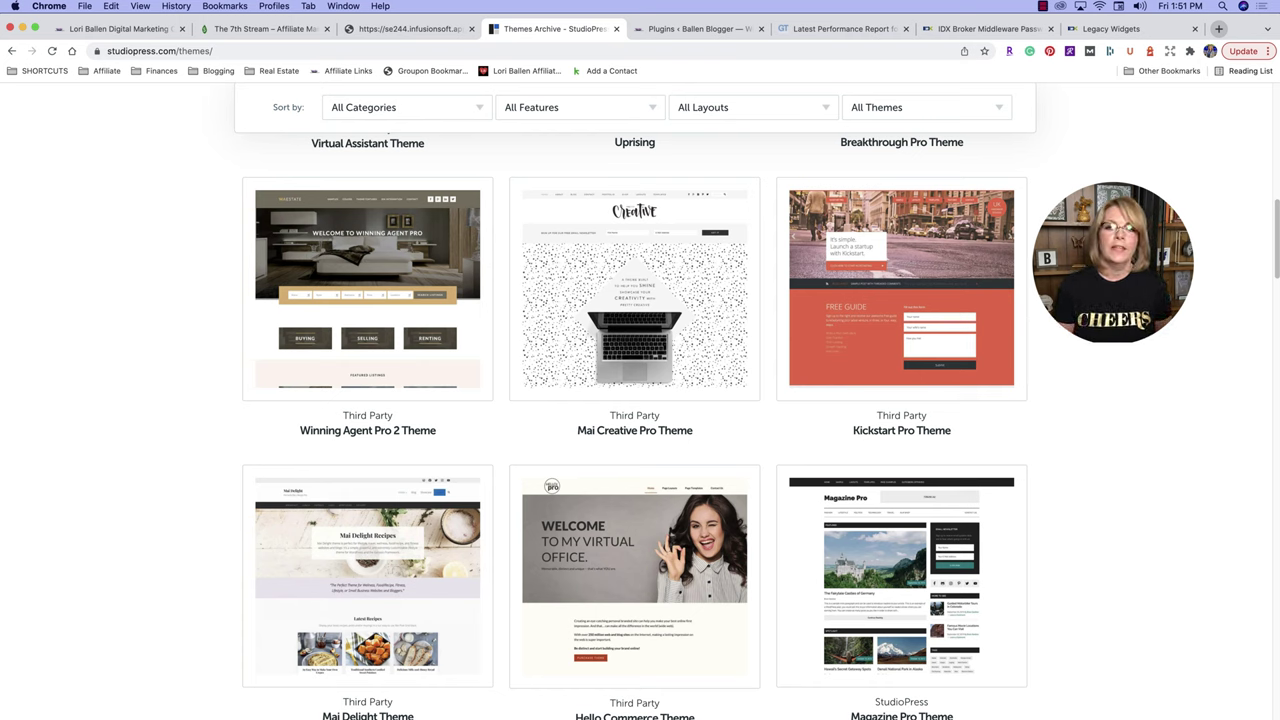
{"action": "scroll", "coordinate": [1192, 255], "scroll_direction": "up", "scroll_amount": 6}
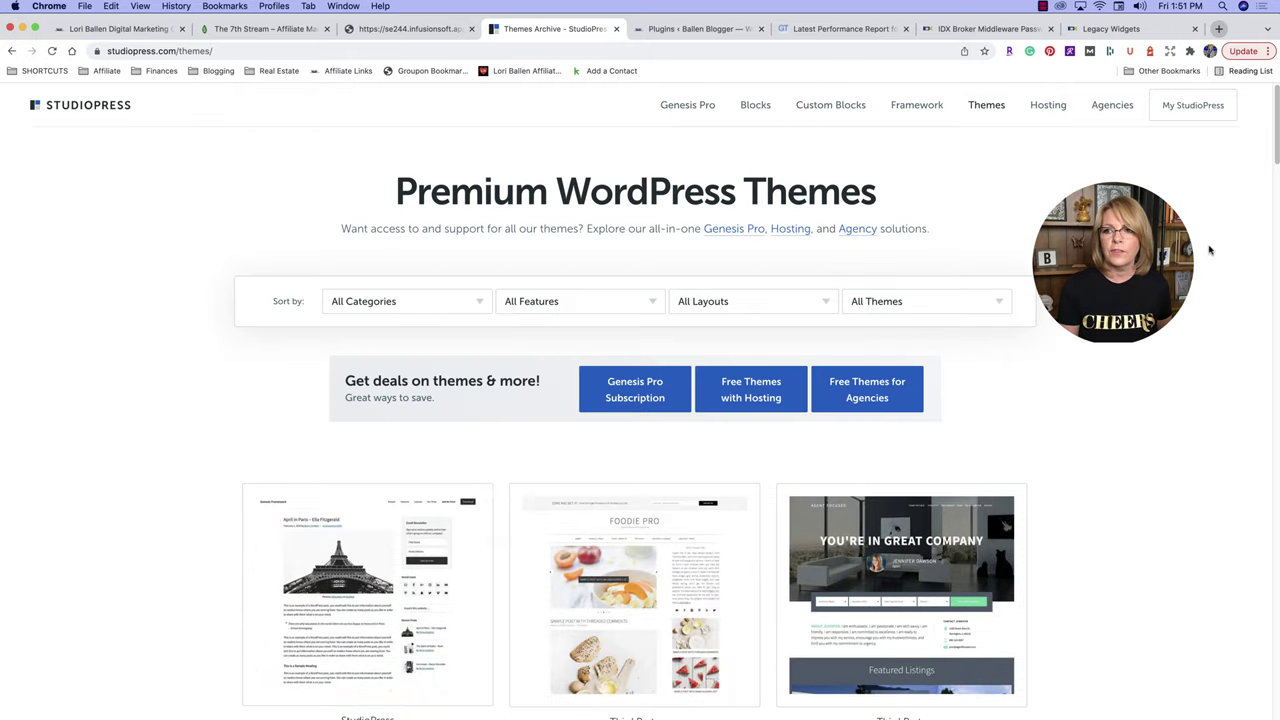
Open the My StudioPress downloads page and look through the purchased plugins and the My Themes list.
{"action": "left_click", "coordinate": [1180, 106]}
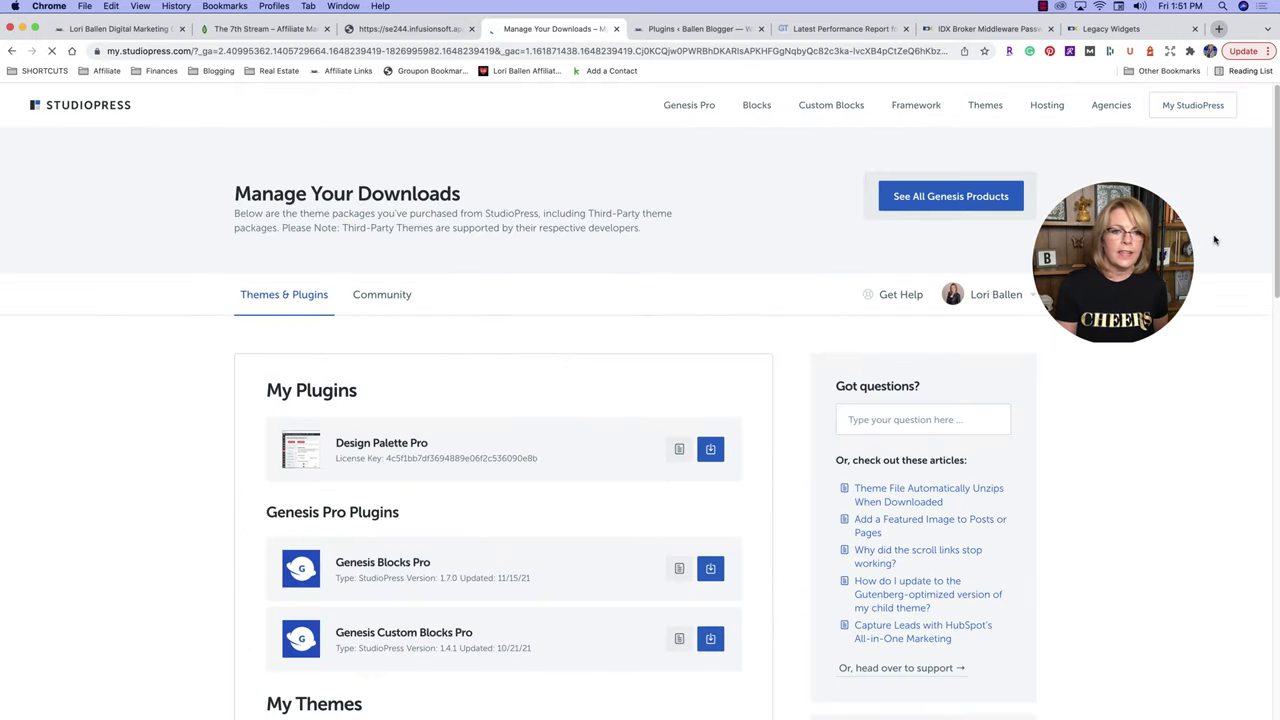
{"action": "scroll", "coordinate": [1215, 240], "scroll_direction": "down", "scroll_amount": 1}
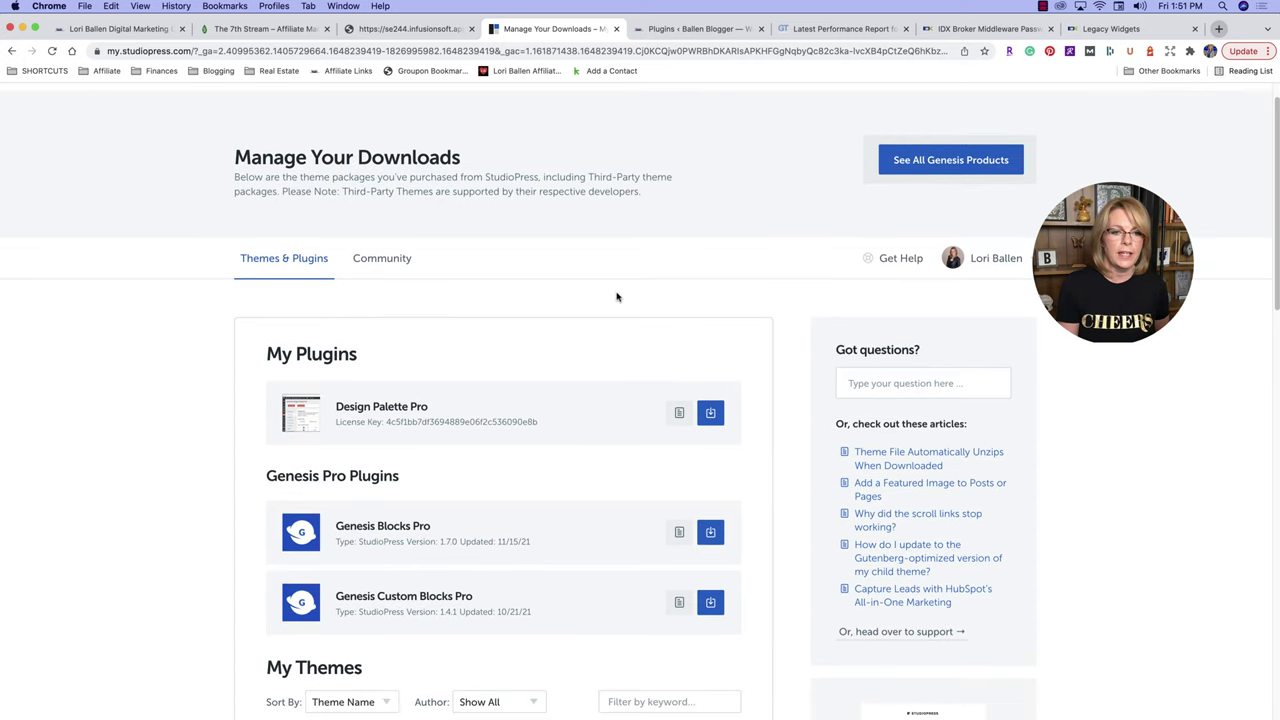
{"action": "scroll", "coordinate": [618, 294], "scroll_direction": "down", "scroll_amount": 2}
{"action": "scroll", "coordinate": [622, 302], "scroll_direction": "down", "scroll_amount": 4}
{"action": "scroll", "coordinate": [626, 307], "scroll_direction": "down", "scroll_amount": 4}
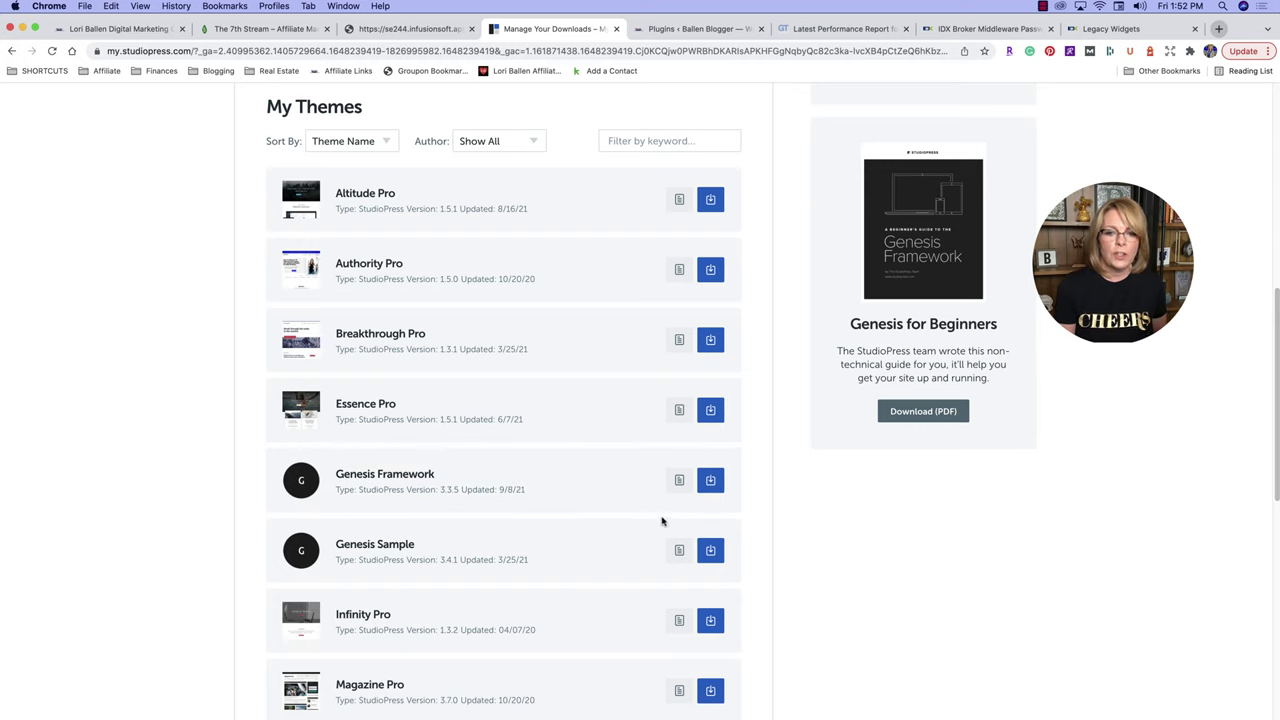
Download the Genesis Framework theme package and save it as genesis.3.3.5 (1).zip in the Documents folder.
{"action": "left_click", "coordinate": [711, 481]}
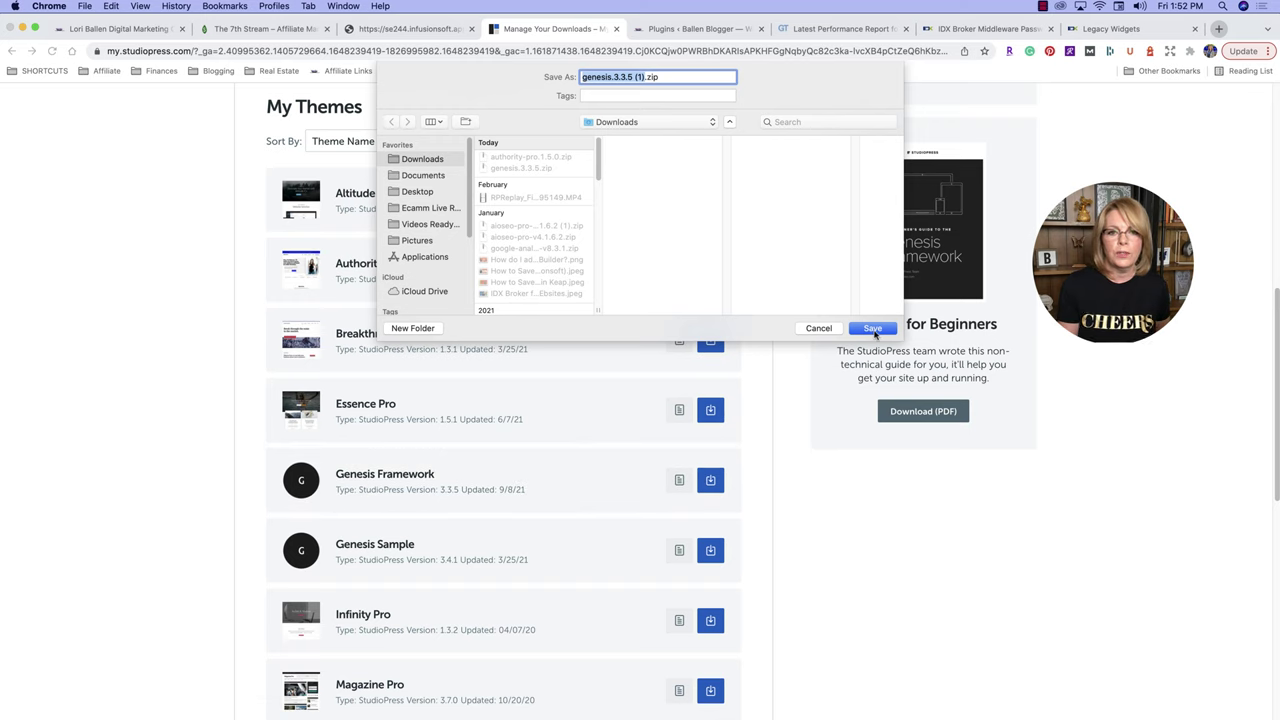
{"action": "left_click", "coordinate": [420, 175]}
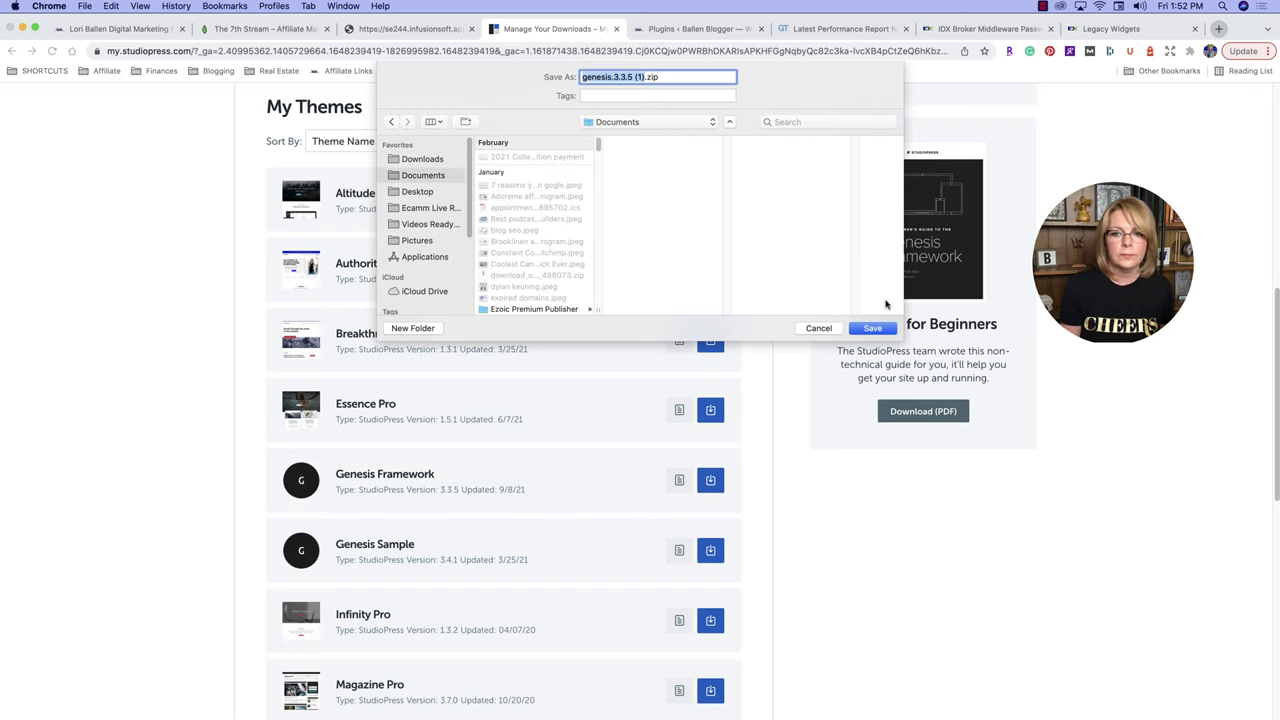
{"action": "left_click", "coordinate": [887, 329]}
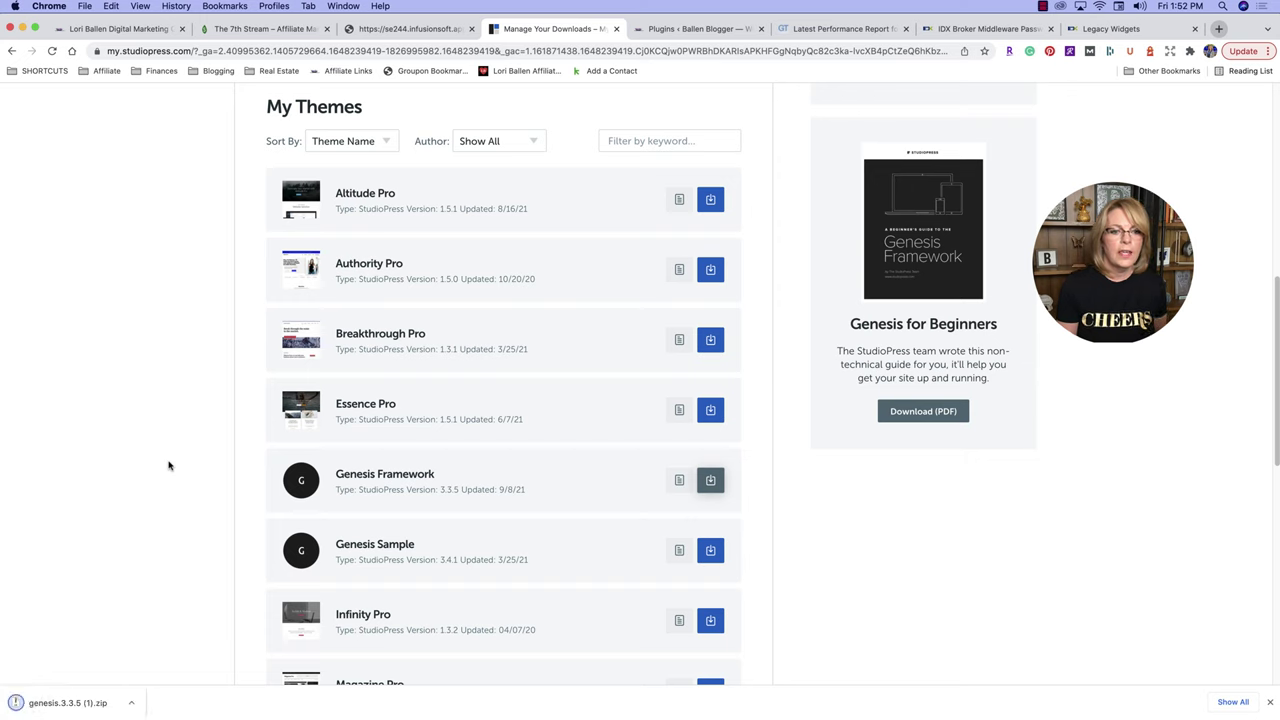
Download the Authority Pro theme package and save it as authority-pro.1.5.0.zip in the Documents folder.
{"action": "left_click", "coordinate": [710, 269]}
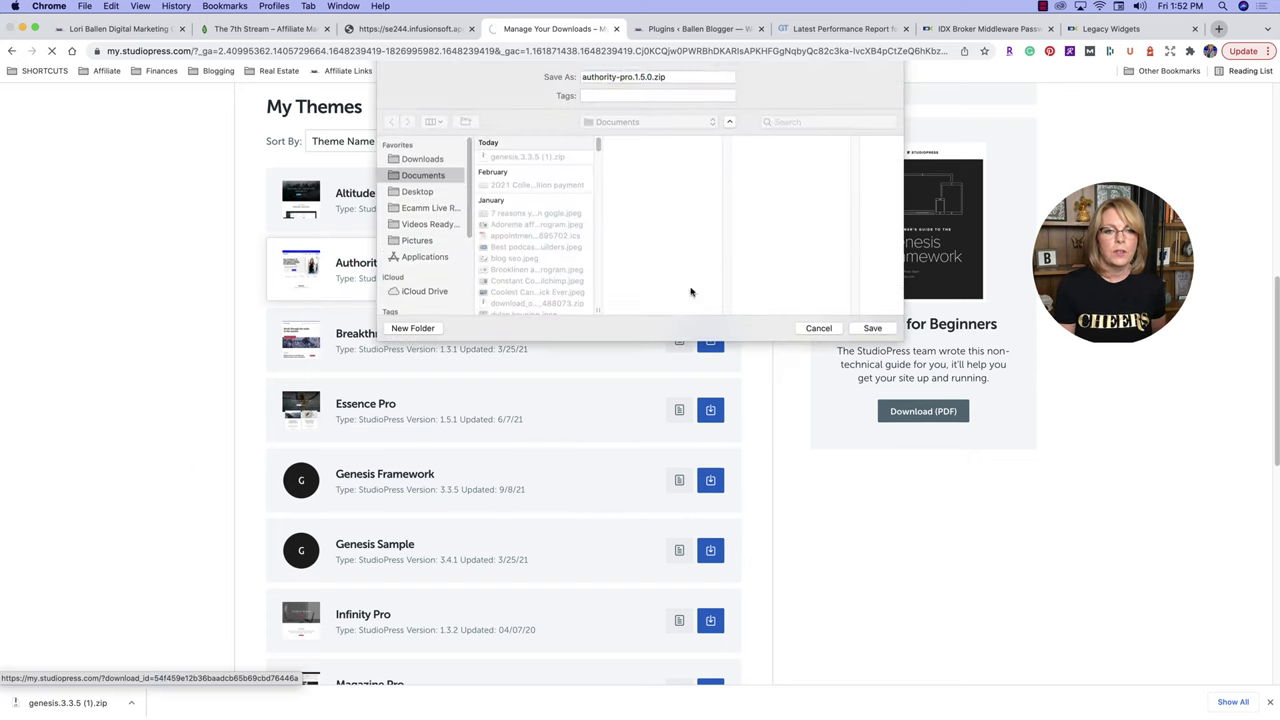
{"action": "left_click", "coordinate": [871, 329]}
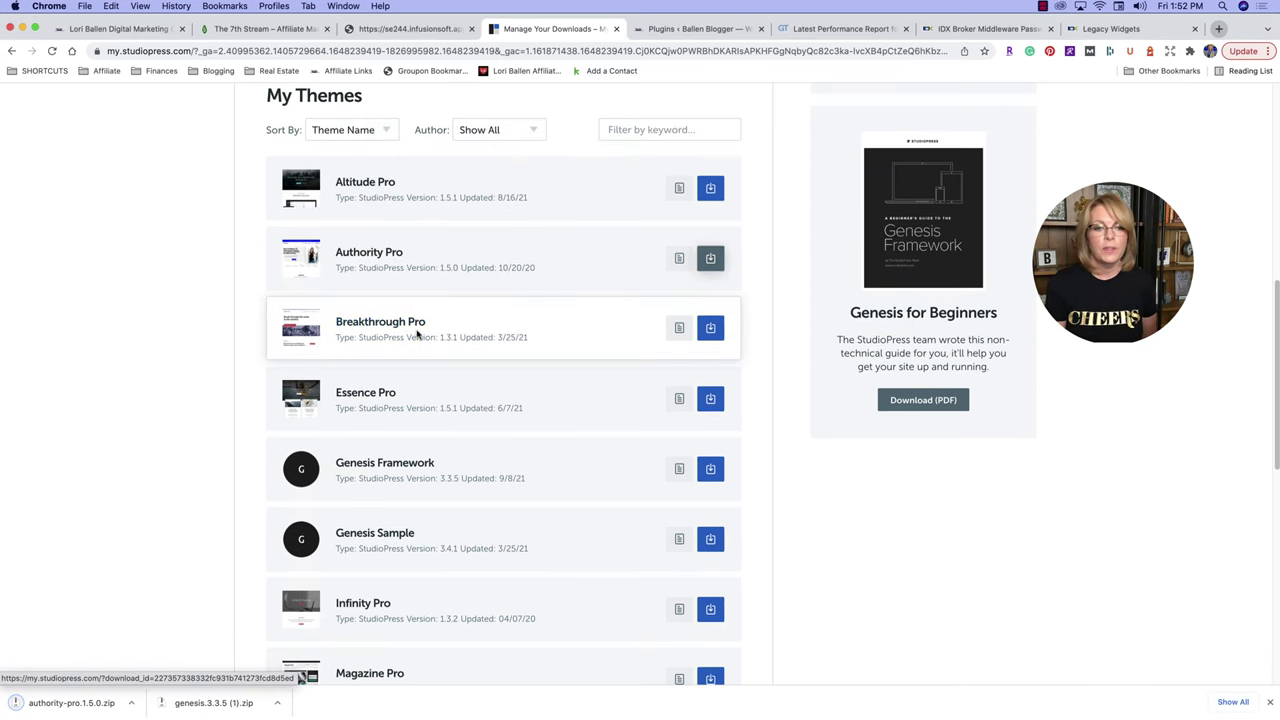
Open the Authority Pro setup instructions from My Themes and review the First Steps and Customize Your Theme Settings sections.
{"action": "scroll", "coordinate": [457, 340], "scroll_direction": "up", "scroll_amount": 3}
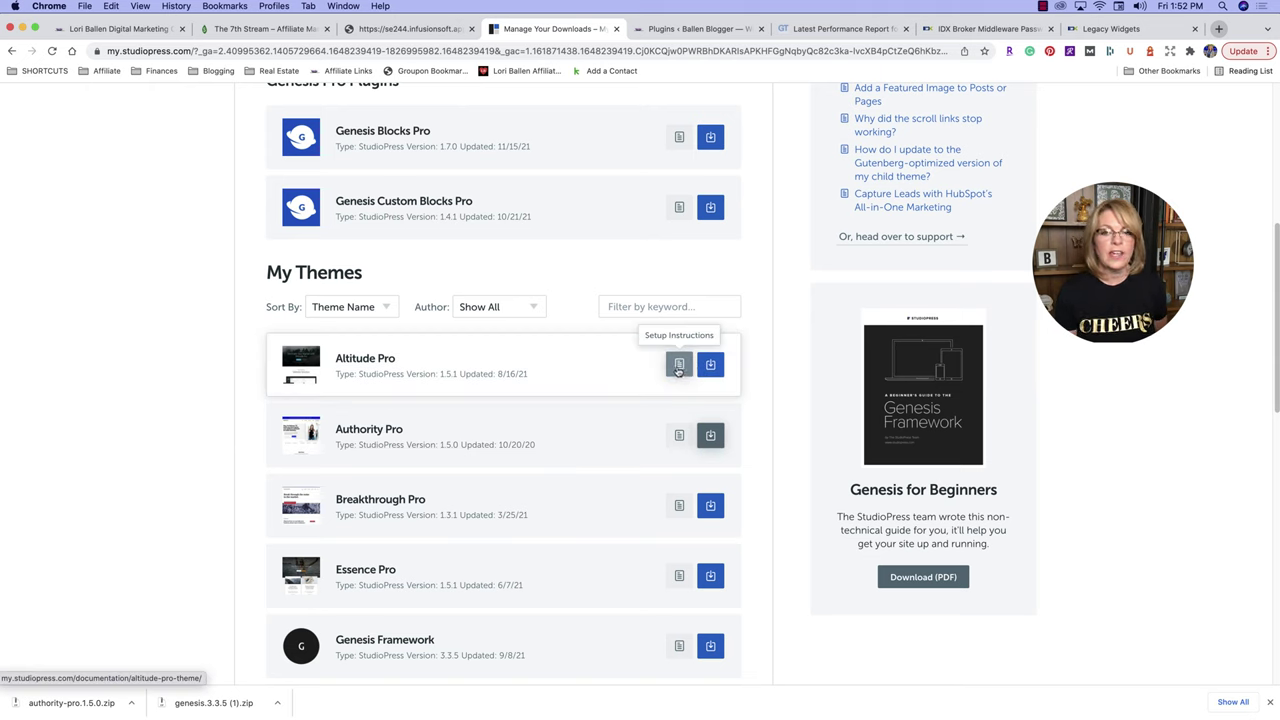
{"action": "scroll", "coordinate": [640, 420], "scroll_direction": "down", "scroll_amount": 1}
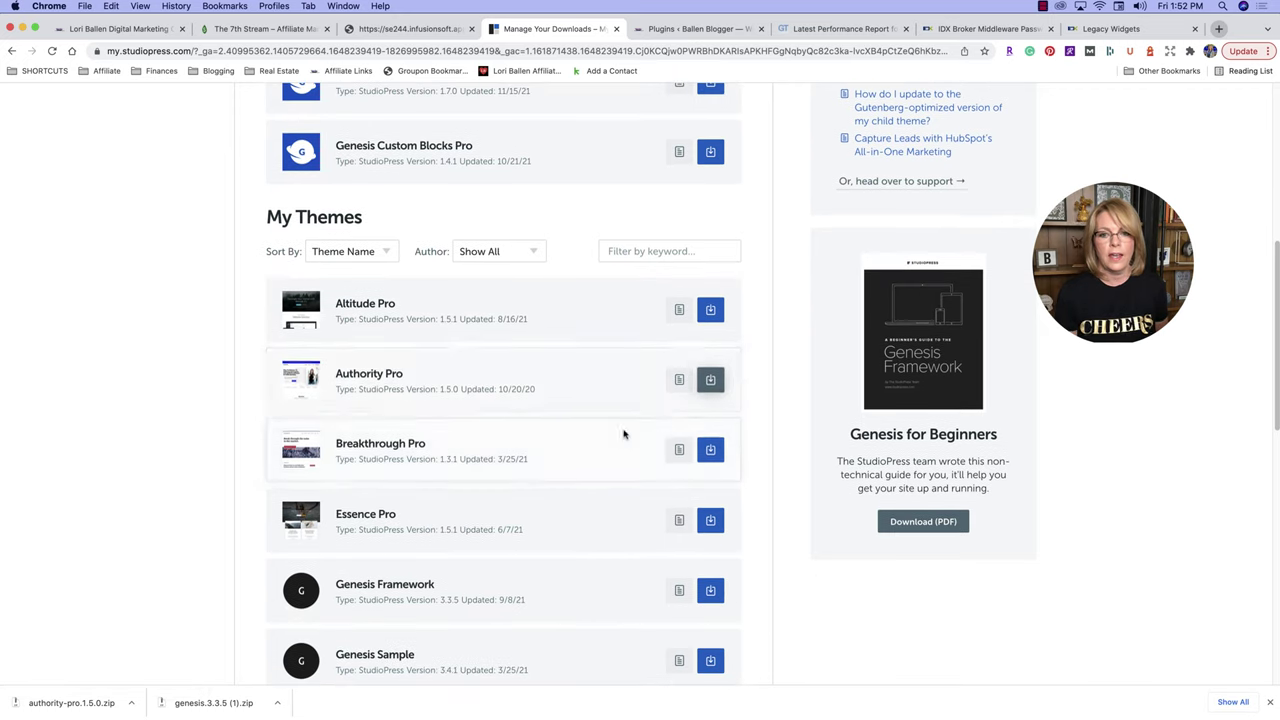
{"action": "left_click", "coordinate": [679, 382]}
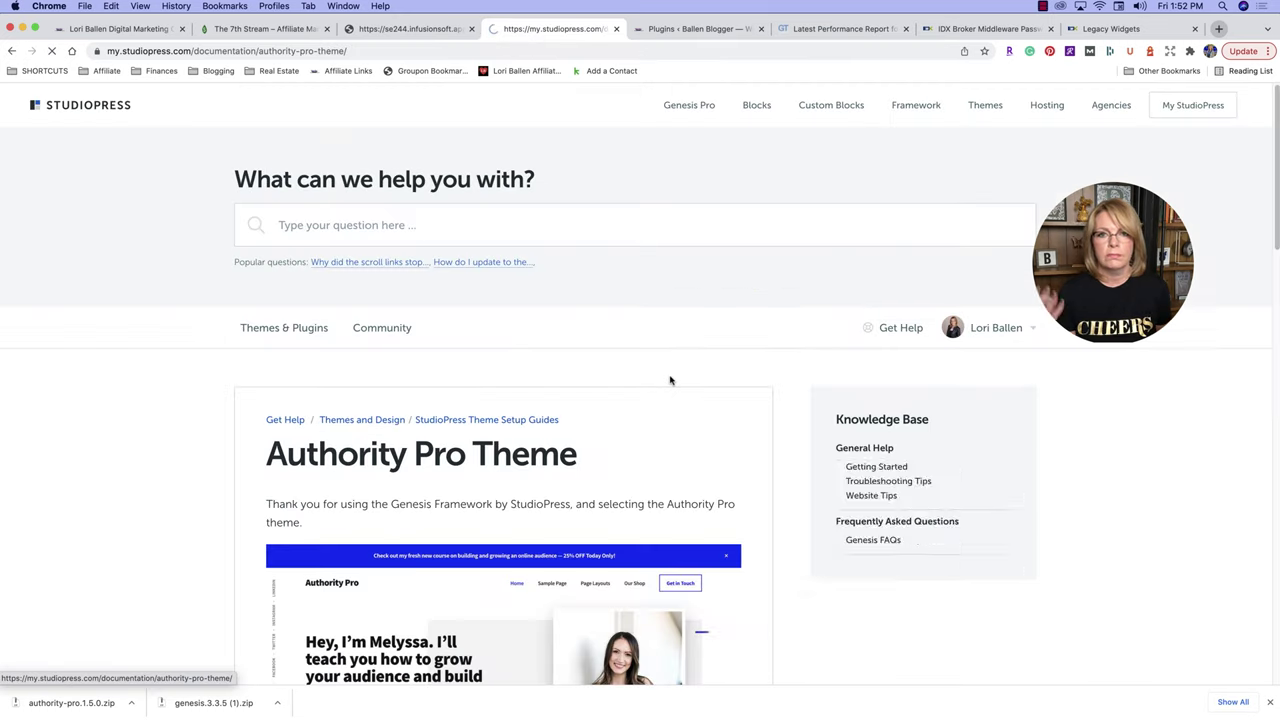
{"action": "scroll", "coordinate": [660, 370], "scroll_direction": "down", "scroll_amount": 4}
{"action": "scroll", "coordinate": [651, 354], "scroll_direction": "down", "scroll_amount": 1}
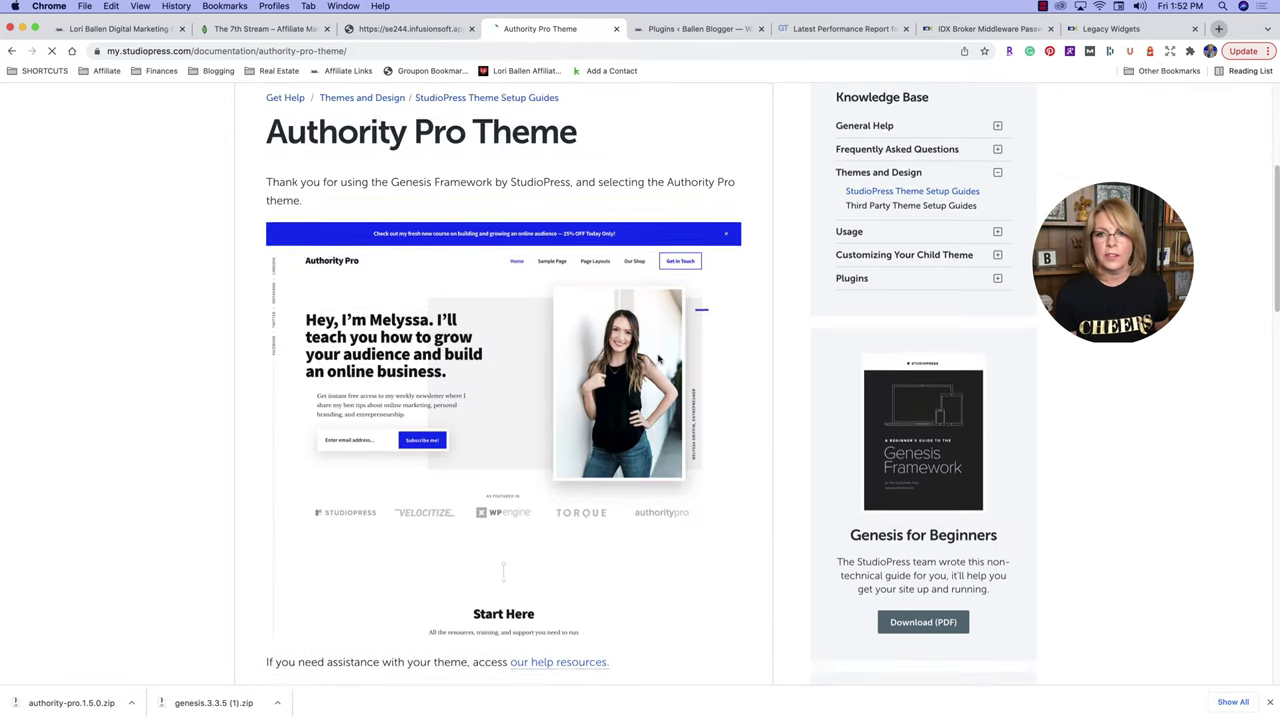
{"action": "scroll", "coordinate": [717, 340], "scroll_direction": "up", "scroll_amount": 2}
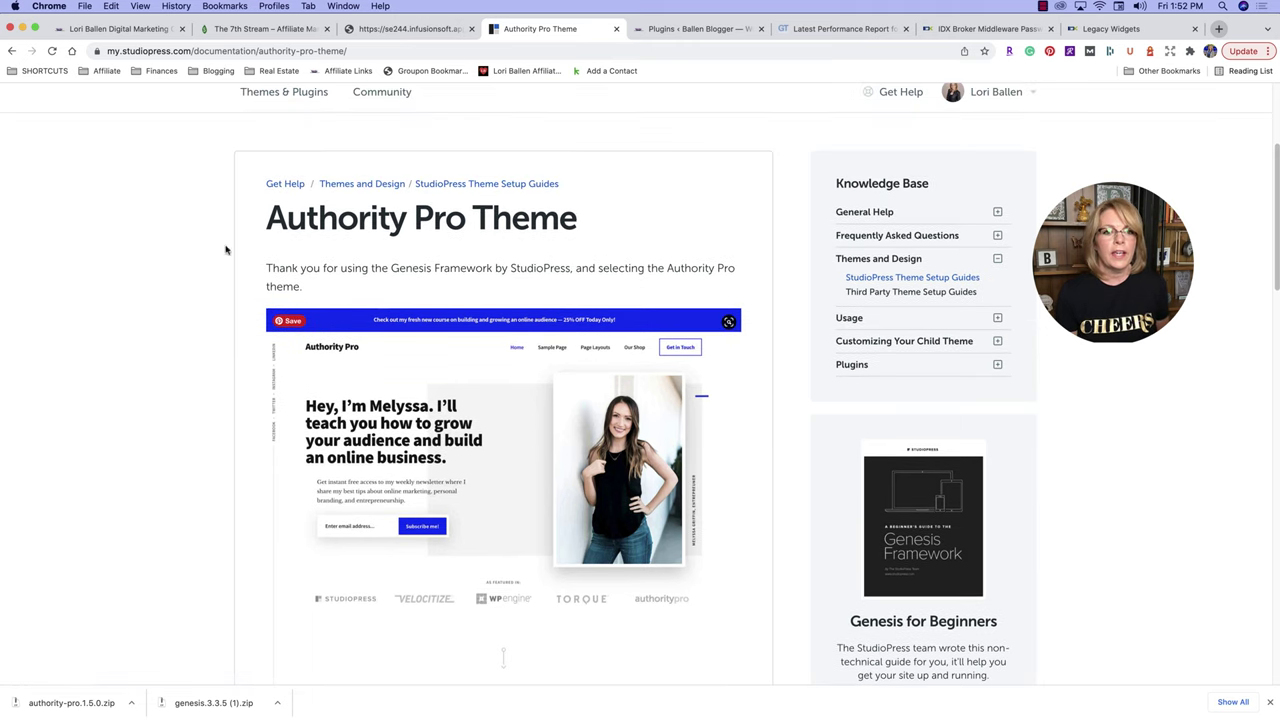
{"action": "scroll", "coordinate": [494, 256], "scroll_direction": "down", "scroll_amount": 1}
{"action": "scroll", "coordinate": [494, 256], "scroll_direction": "down", "scroll_amount": 4}
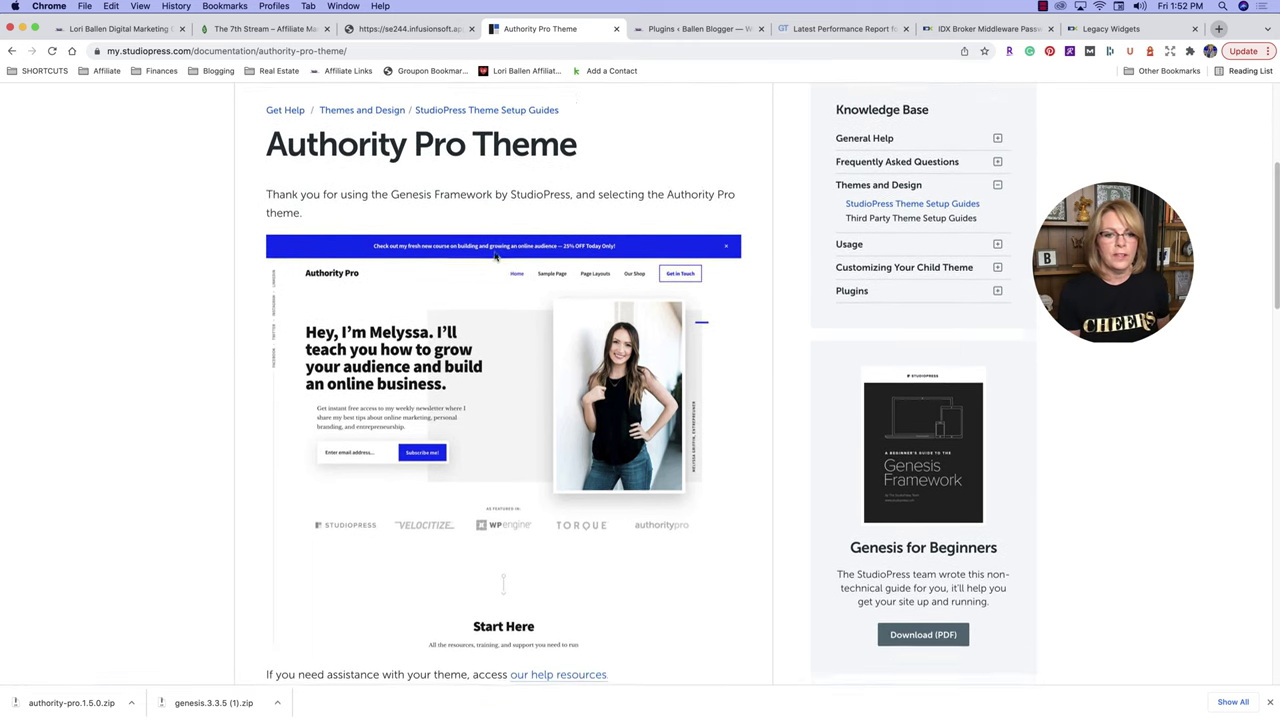
{"action": "scroll", "coordinate": [502, 352], "scroll_direction": "down", "scroll_amount": 3}
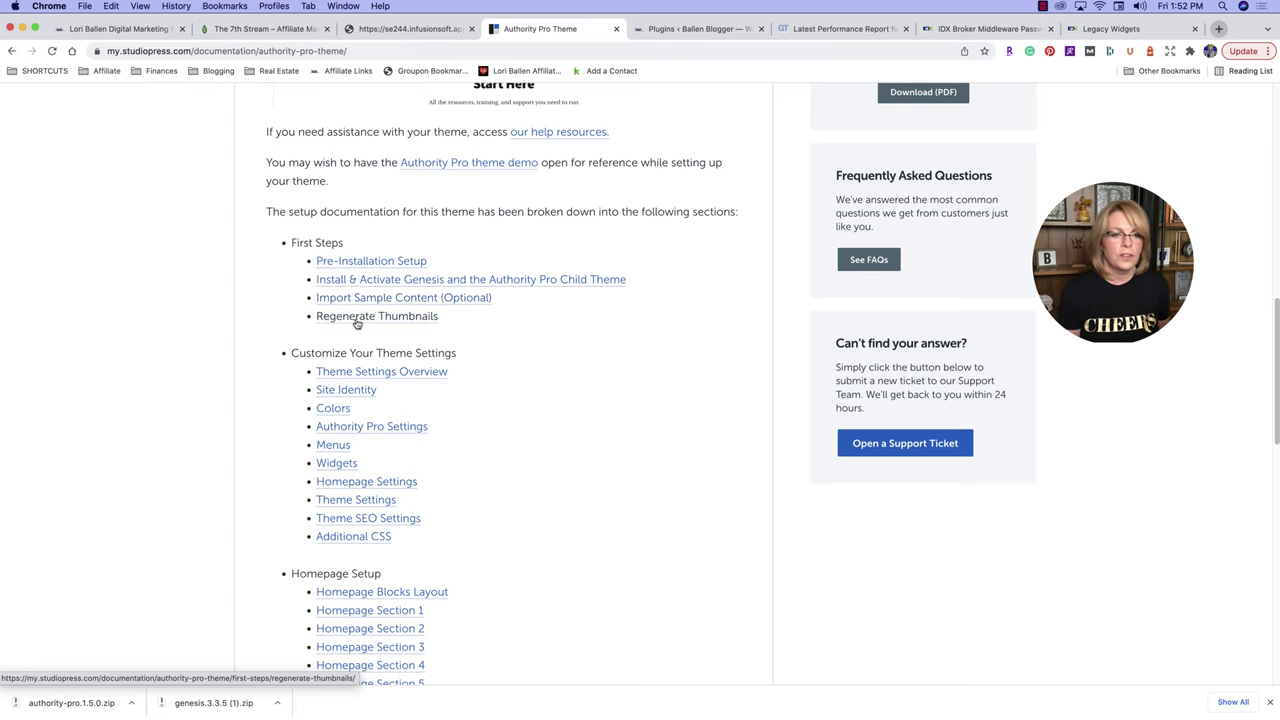
{"action": "scroll", "coordinate": [446, 320], "scroll_direction": "down", "scroll_amount": 1}
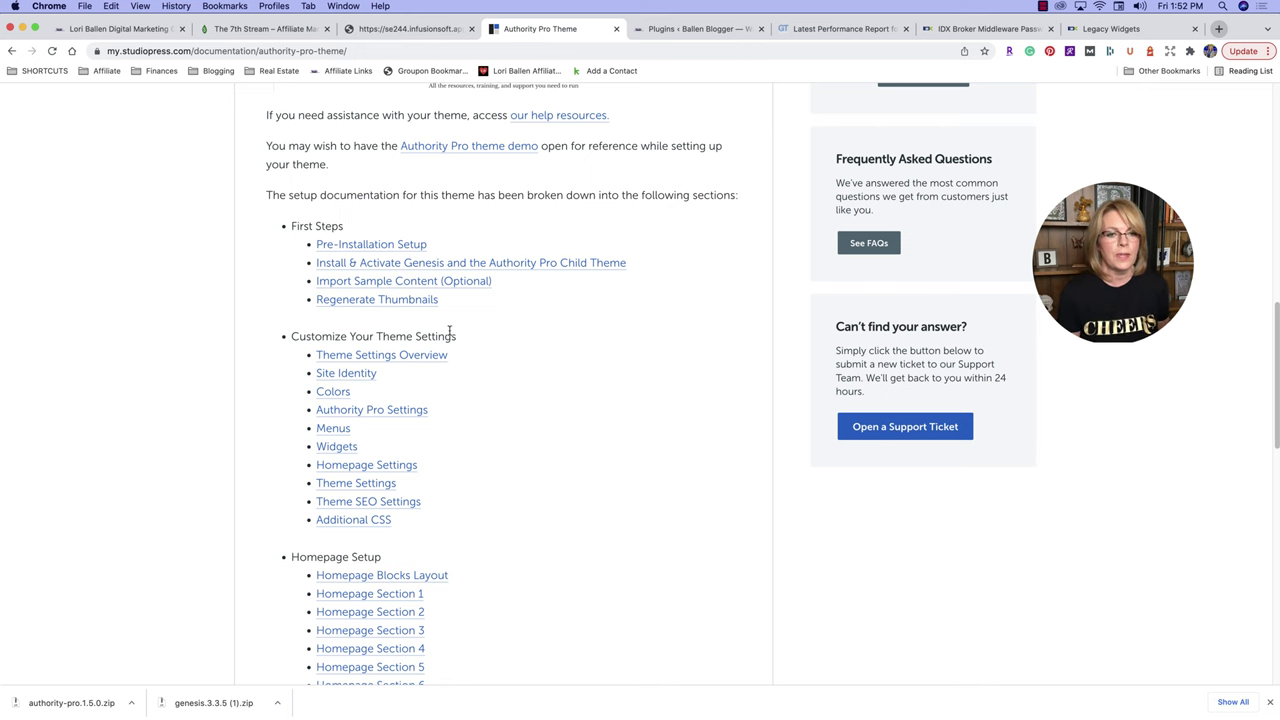
{"action": "scroll", "coordinate": [449, 334], "scroll_direction": "down", "scroll_amount": 1}
{"action": "scroll", "coordinate": [345, 345], "scroll_direction": "down", "scroll_amount": 1}
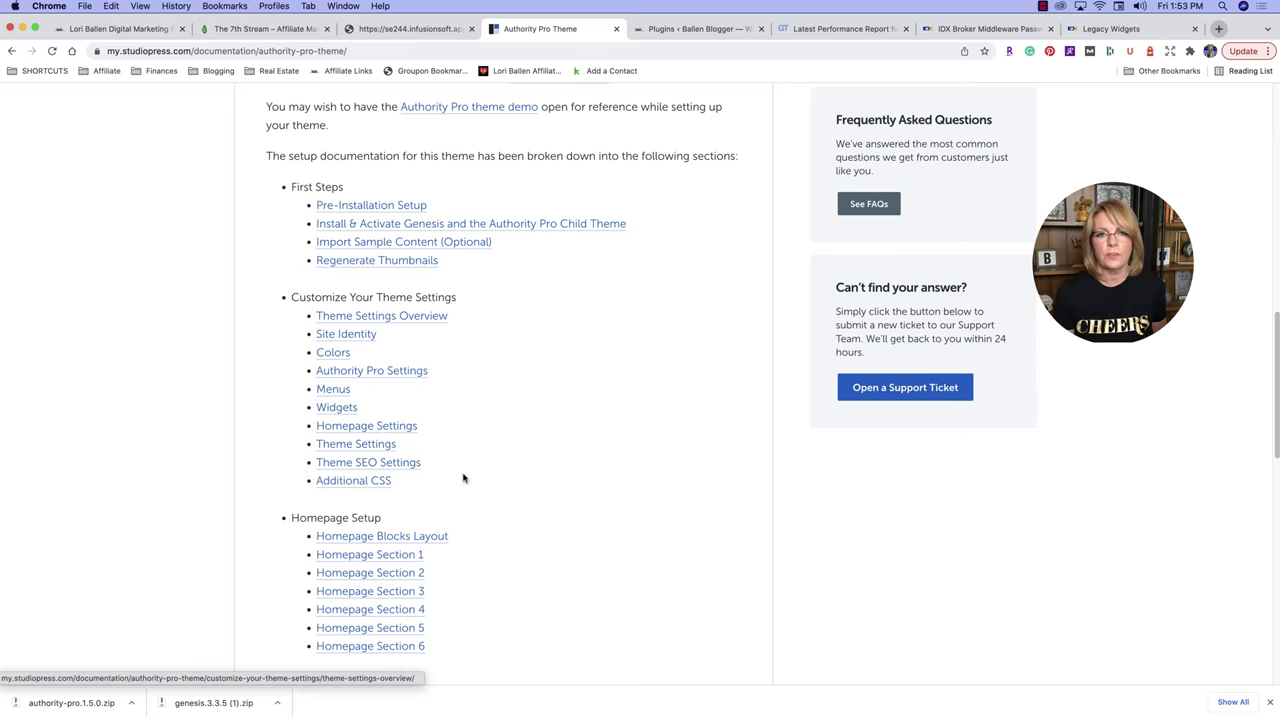
Look through the Homepage Setup, Widget Areas, Page Templates and Extras sections of the guide, then return to its theme preview.
{"action": "scroll", "coordinate": [440, 500], "scroll_direction": "down", "scroll_amount": 4}
{"action": "scroll", "coordinate": [394, 466], "scroll_direction": "down", "scroll_amount": 2}
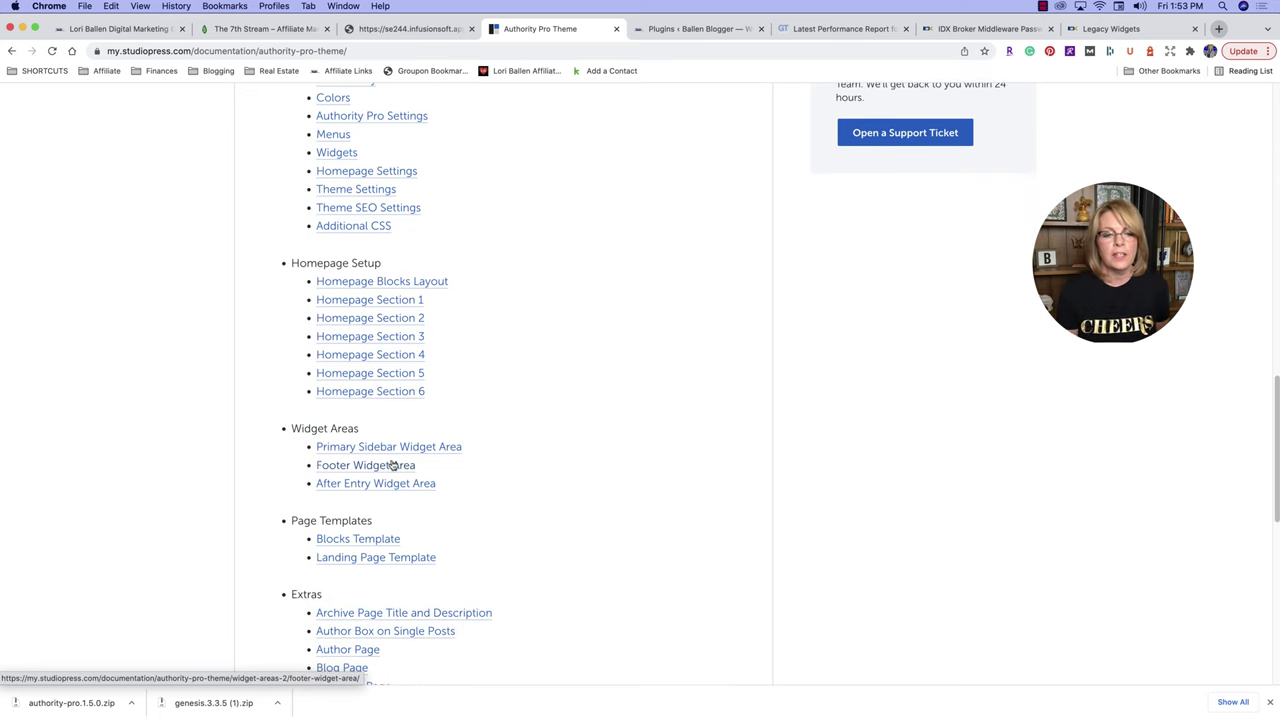
{"action": "scroll", "coordinate": [408, 477], "scroll_direction": "down", "scroll_amount": 1}
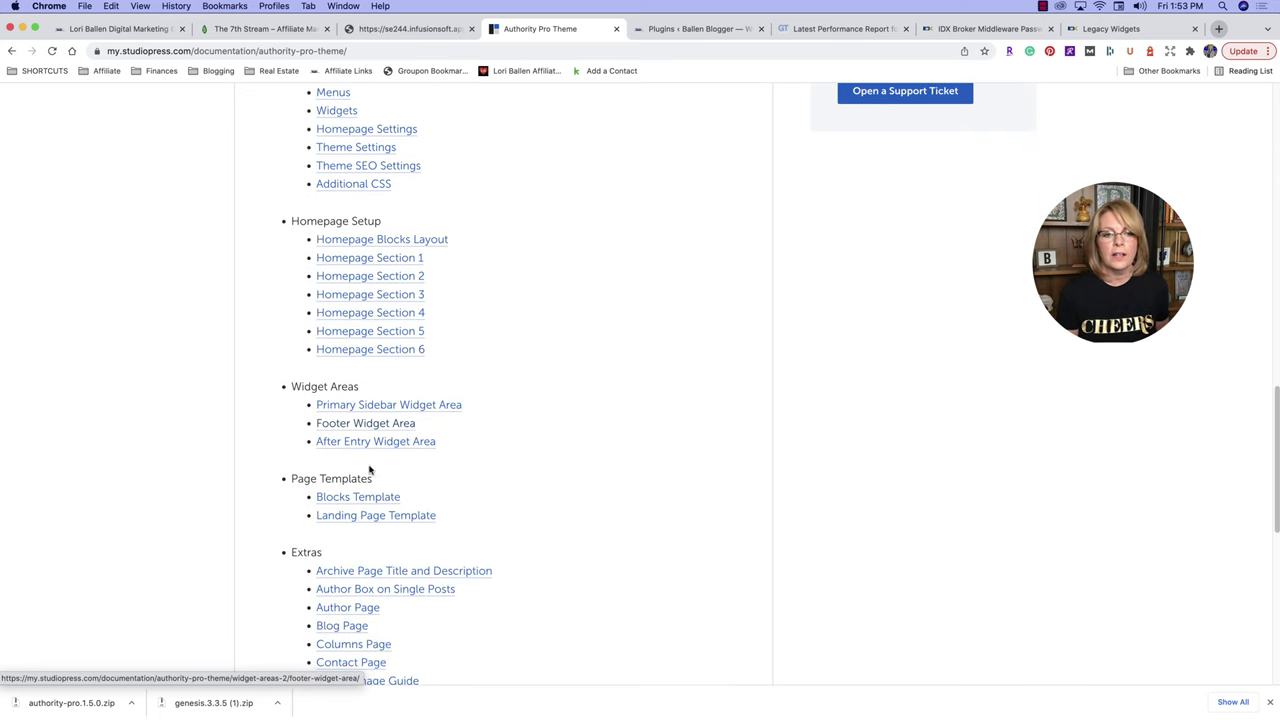
{"action": "scroll", "coordinate": [440, 445], "scroll_direction": "down", "scroll_amount": 2}
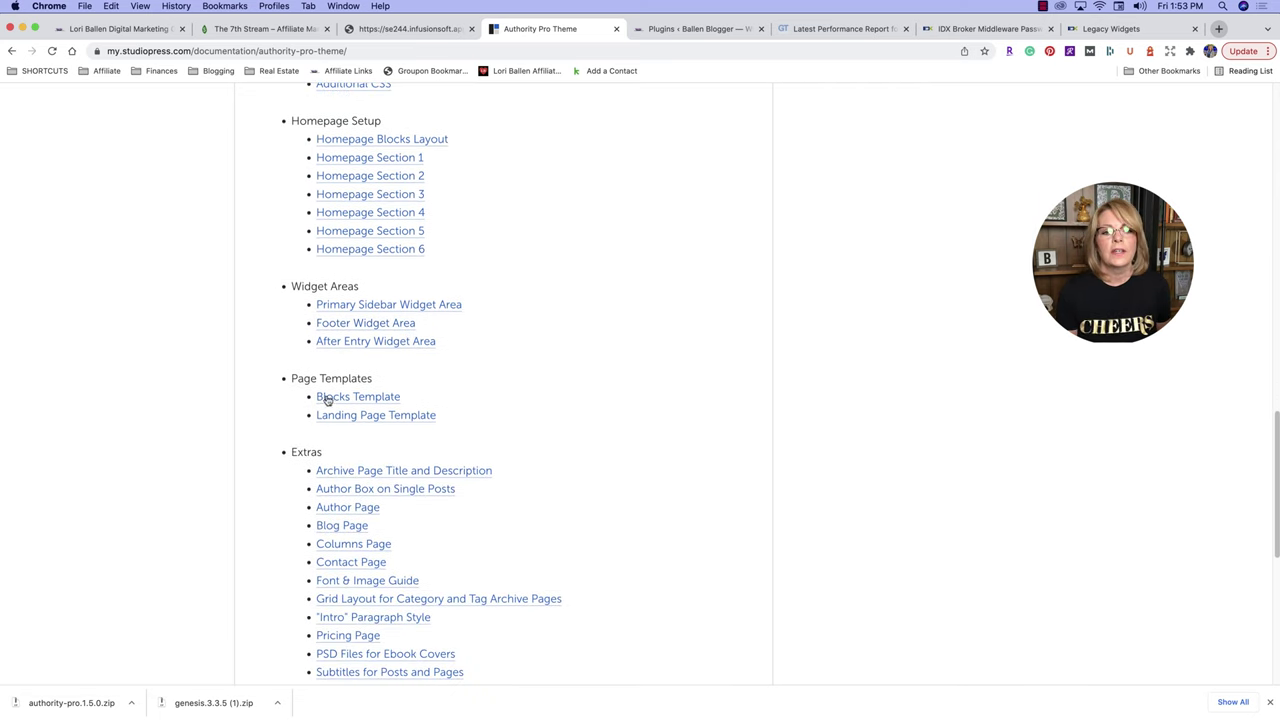
{"action": "scroll", "coordinate": [383, 426], "scroll_direction": "down", "scroll_amount": 9}
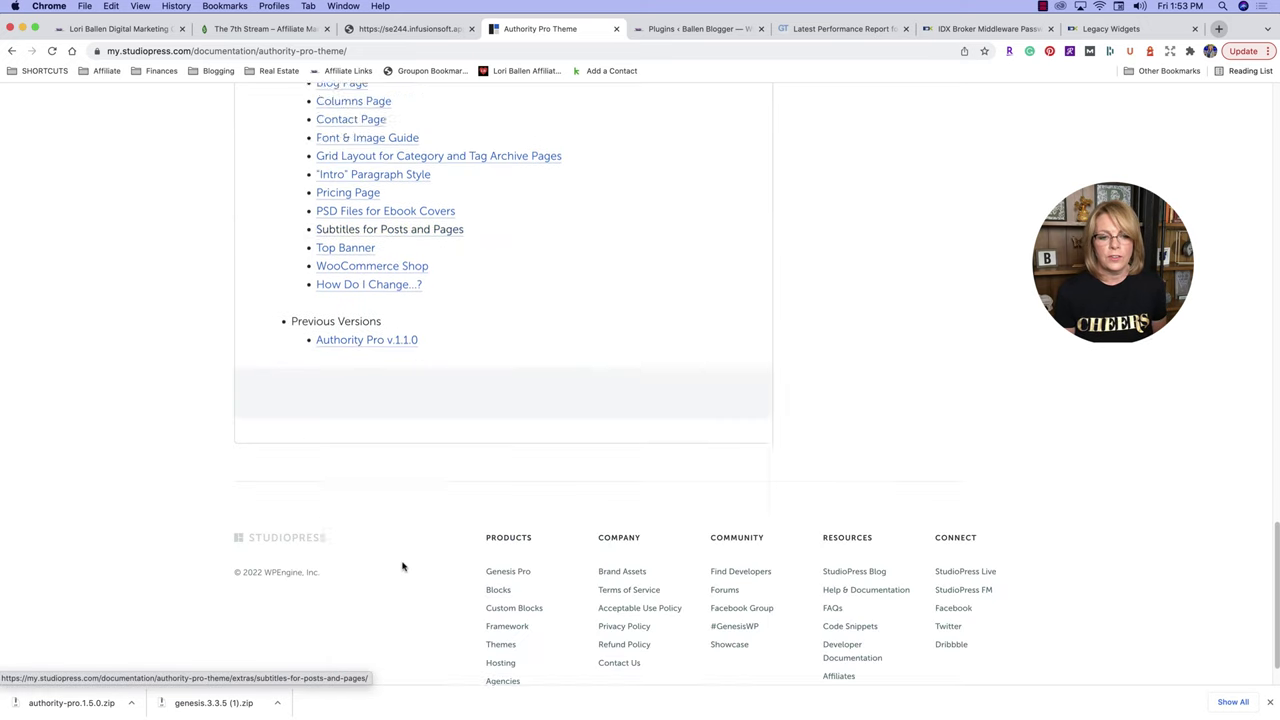
{"action": "scroll", "coordinate": [403, 566], "scroll_direction": "up", "scroll_amount": 20}
{"action": "scroll", "coordinate": [406, 552], "scroll_direction": "down", "scroll_amount": 4}
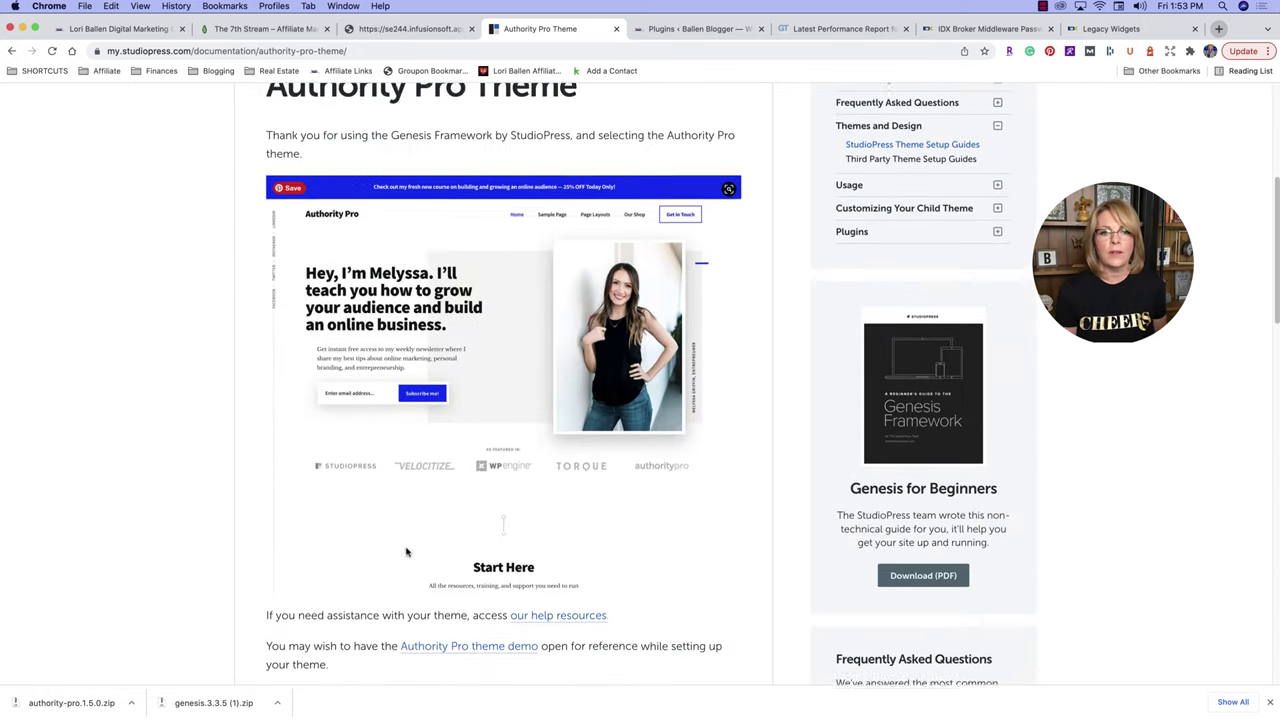
{"action": "scroll", "coordinate": [418, 556], "scroll_direction": "up", "scroll_amount": 1}
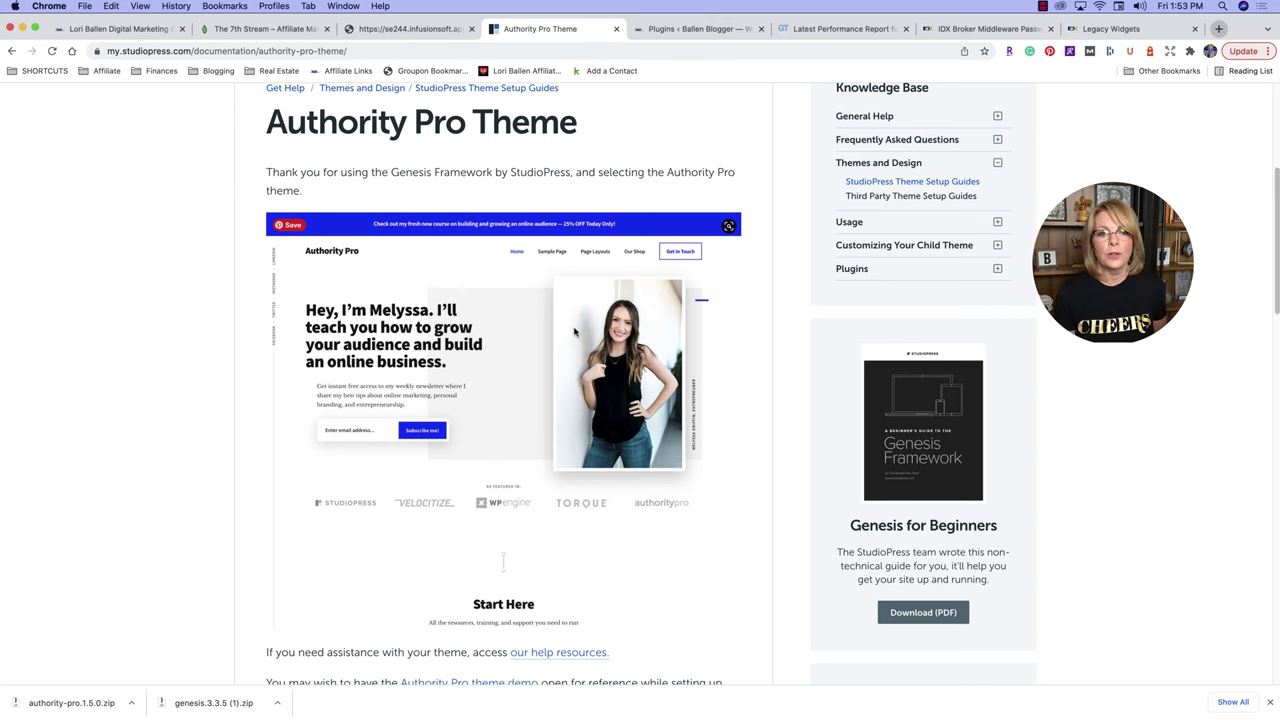
Open the Menus guide under Customize Your Theme Settings and look through its menu locations and customizer instructions.
{"action": "scroll", "coordinate": [443, 398], "scroll_direction": "down", "scroll_amount": 6}
{"action": "scroll", "coordinate": [445, 400], "scroll_direction": "down", "scroll_amount": 2}
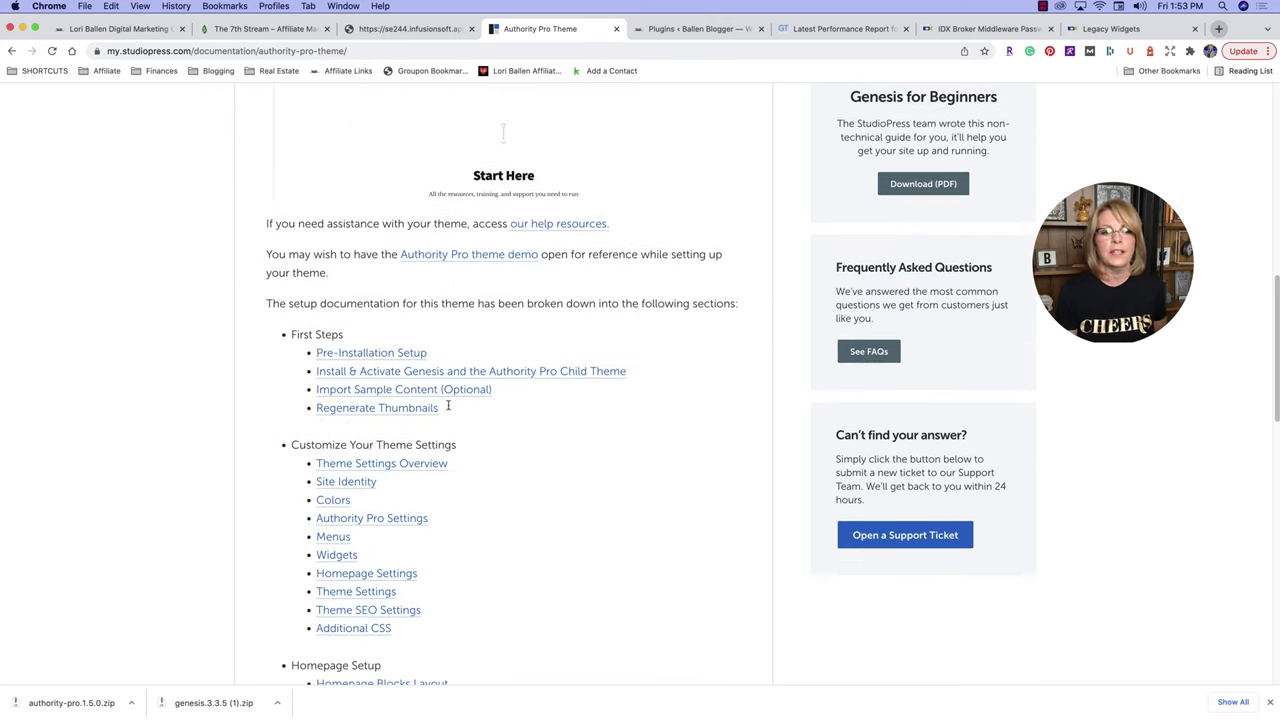
{"action": "scroll", "coordinate": [391, 500], "scroll_direction": "down", "scroll_amount": 3}
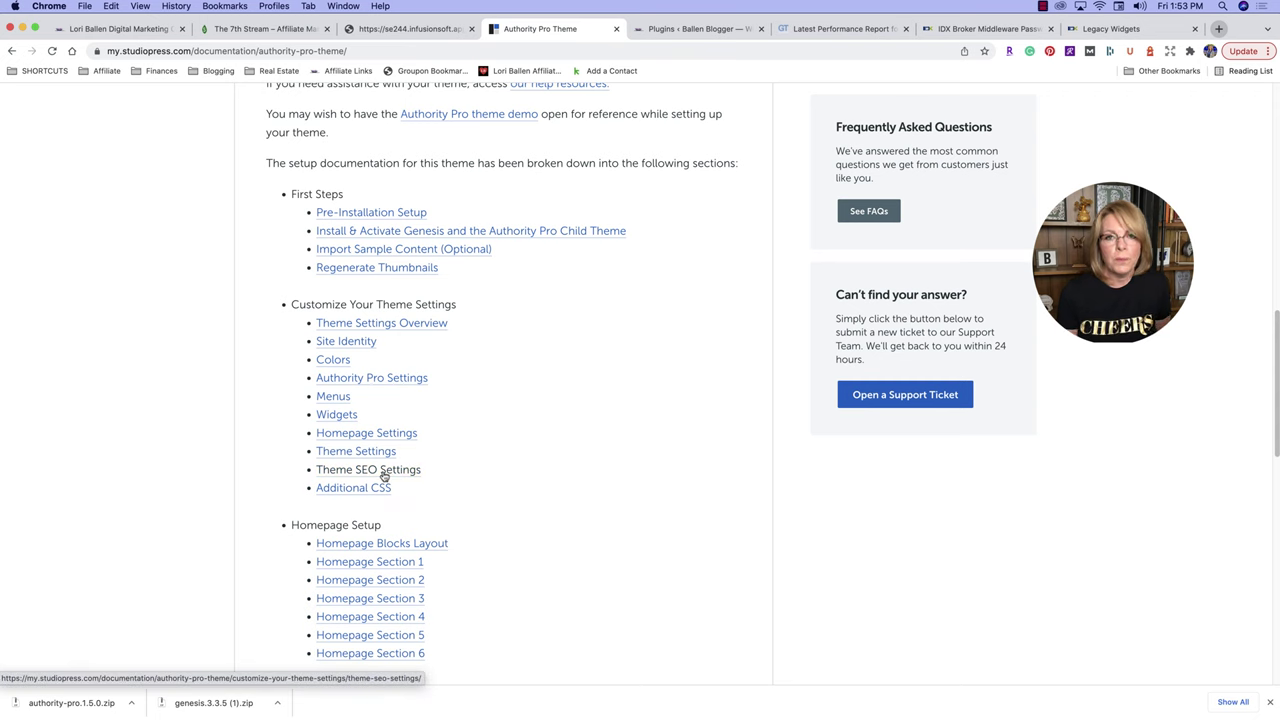
{"action": "scroll", "coordinate": [384, 470], "scroll_direction": "down", "scroll_amount": 1}
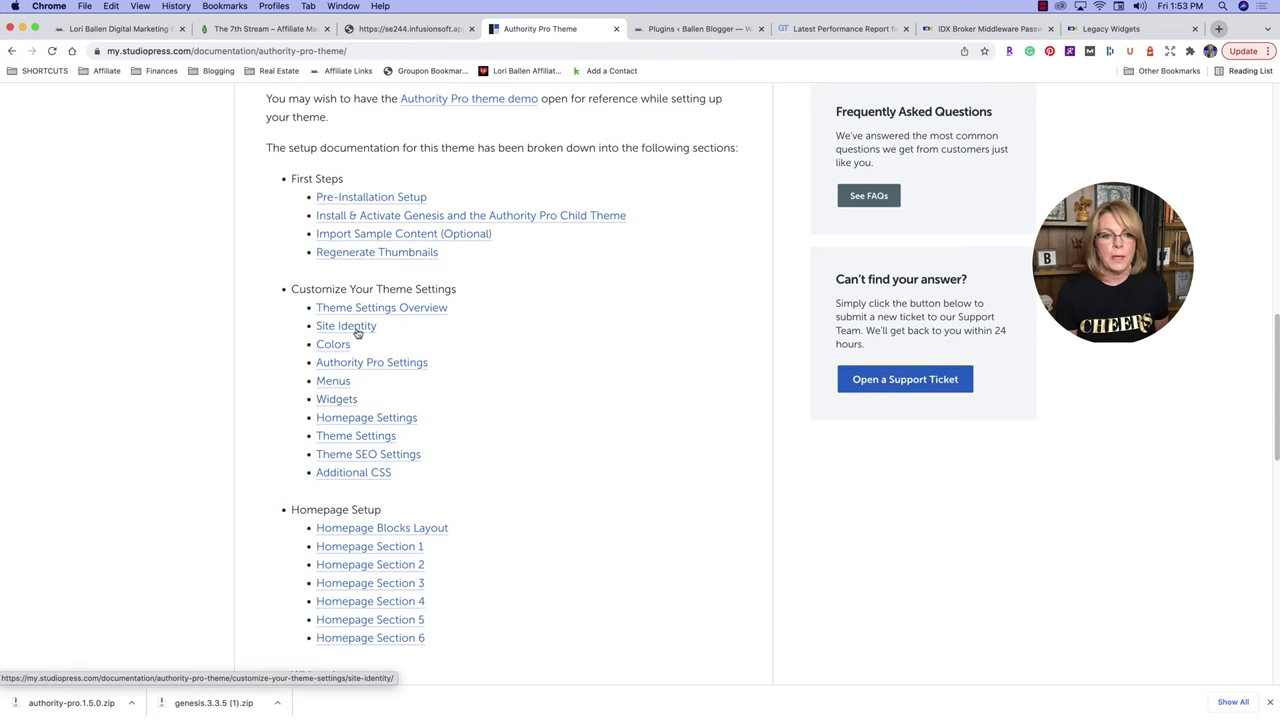
{"action": "left_click", "coordinate": [339, 385]}
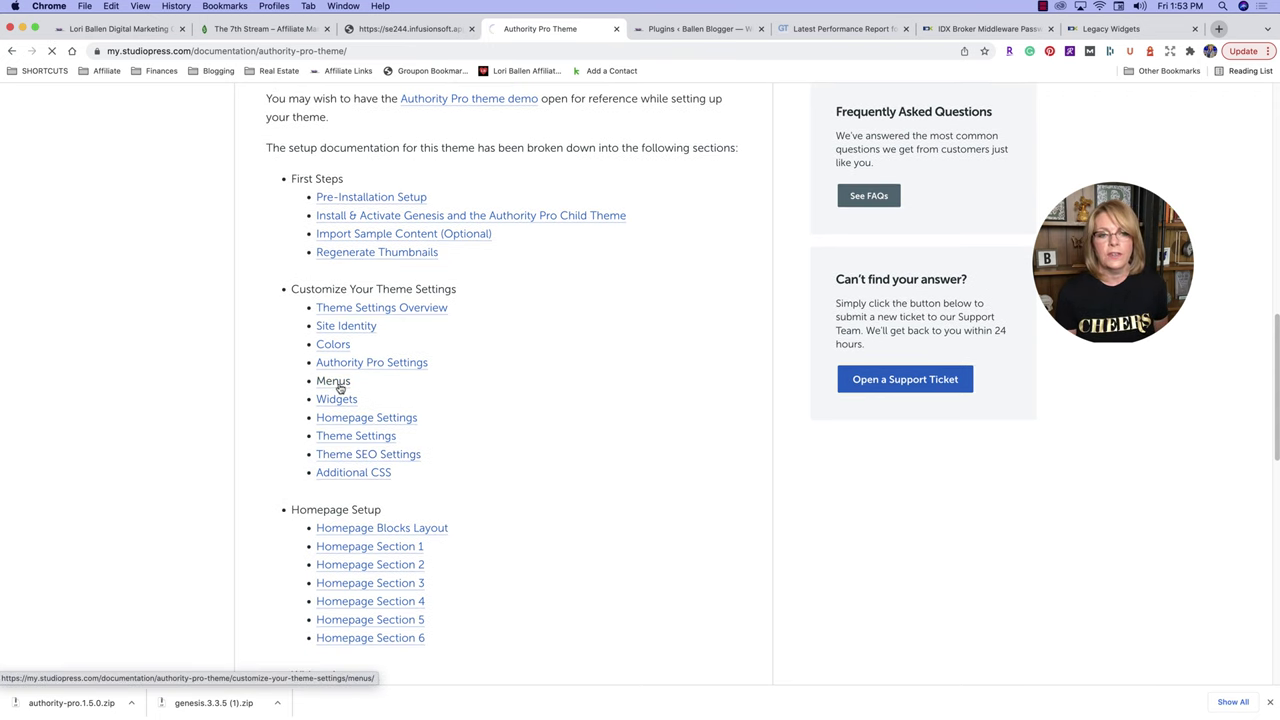
{"action": "scroll", "coordinate": [350, 385], "scroll_direction": "down", "scroll_amount": 4}
{"action": "scroll", "coordinate": [350, 387], "scroll_direction": "down", "scroll_amount": 10}
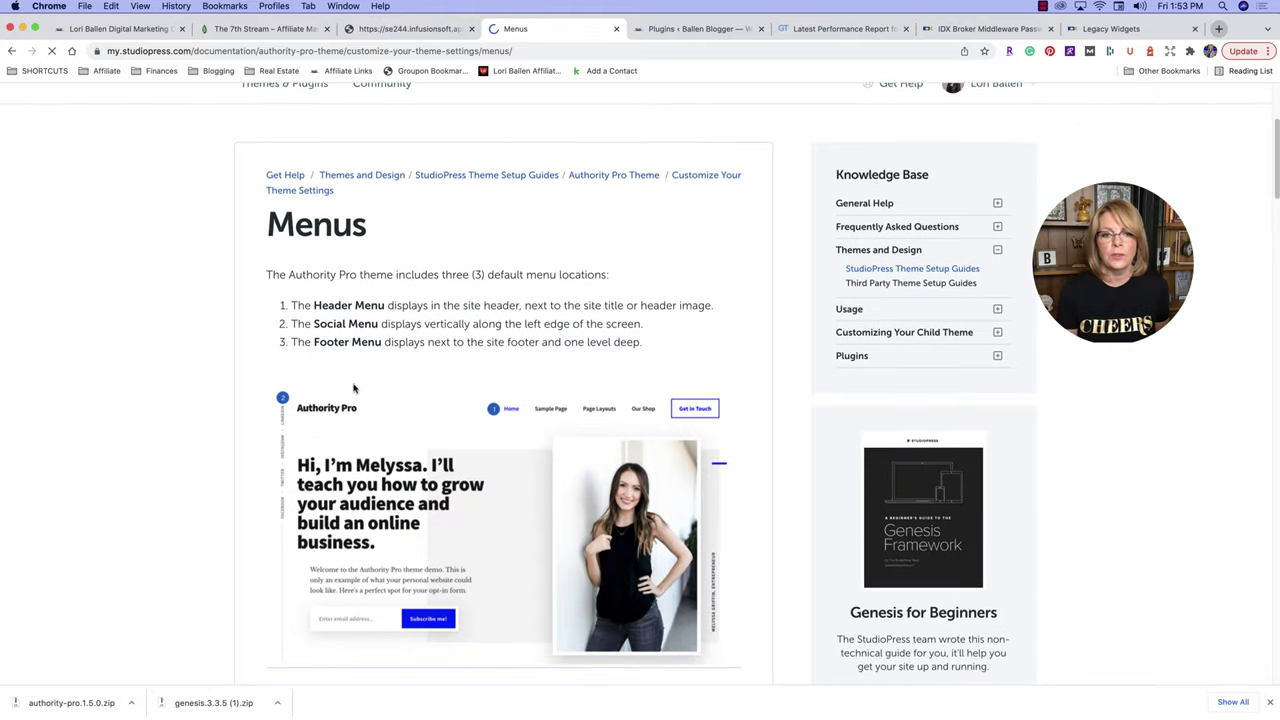
{"action": "scroll", "coordinate": [370, 430], "scroll_direction": "down", "scroll_amount": 1}
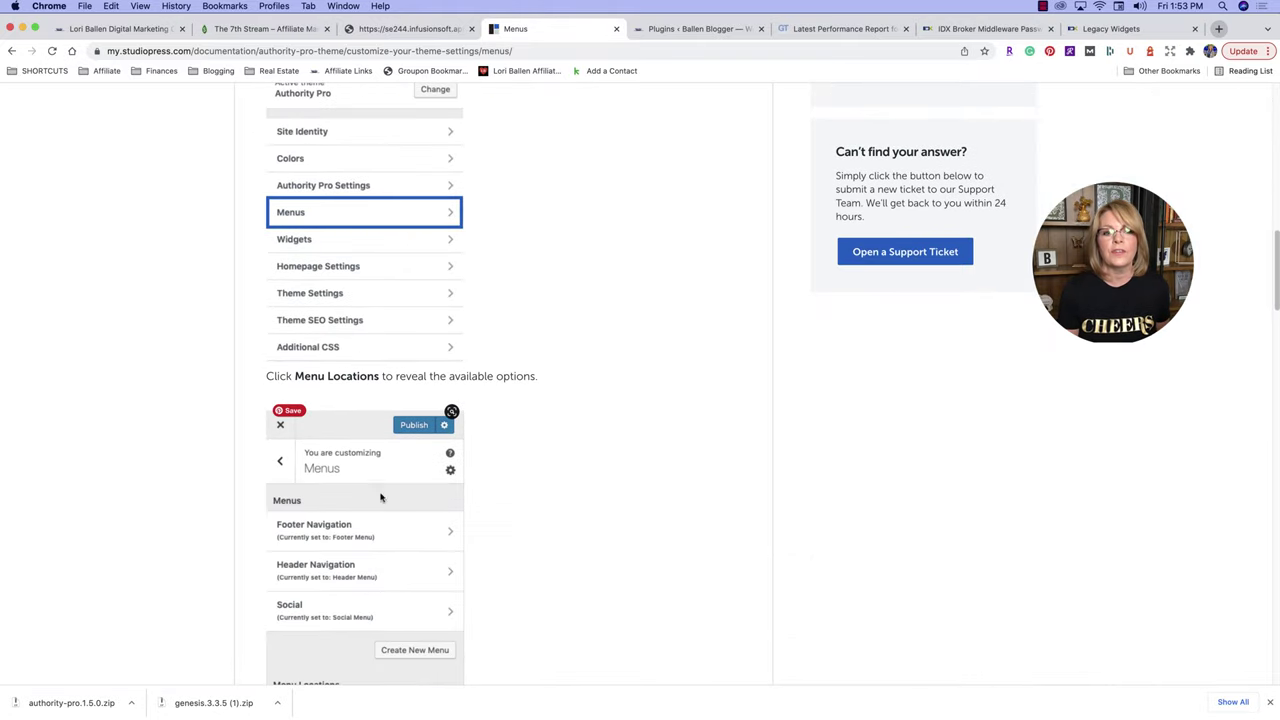
{"action": "scroll", "coordinate": [389, 590], "scroll_direction": "down", "scroll_amount": 5}
{"action": "scroll", "coordinate": [400, 500], "scroll_direction": "up", "scroll_amount": 15}
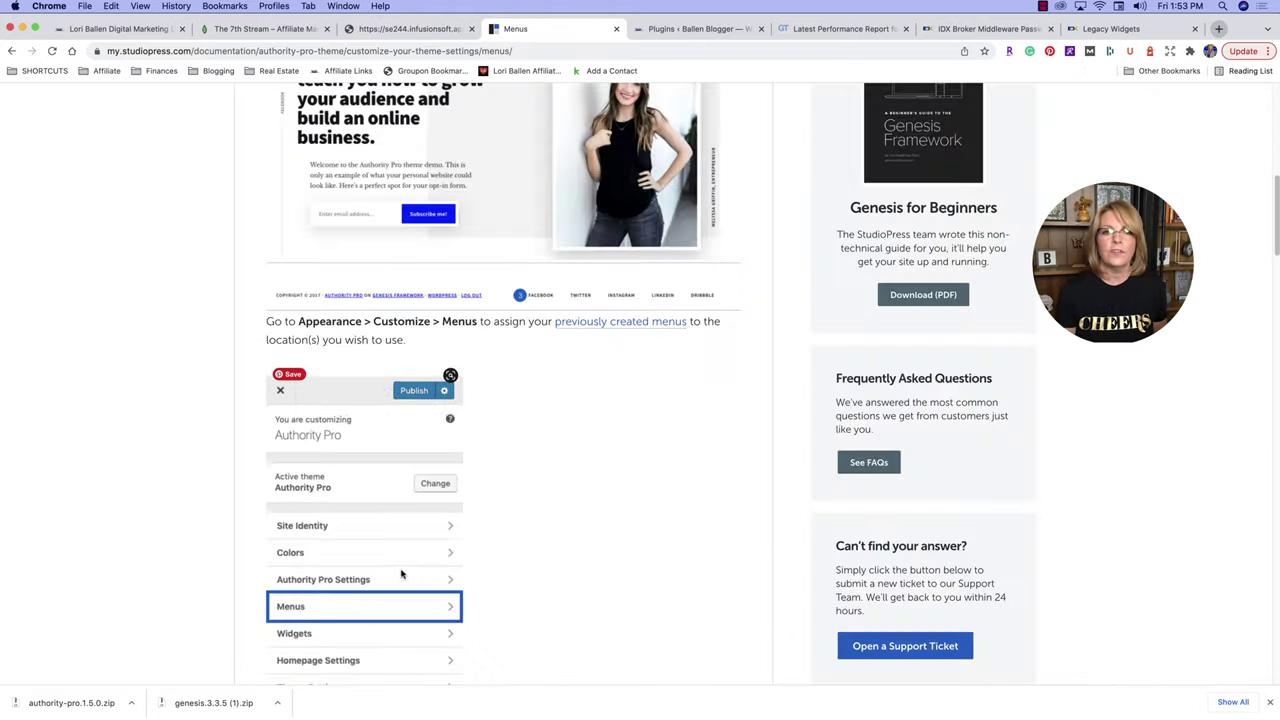
{"action": "scroll", "coordinate": [105, 448], "scroll_direction": "down", "scroll_amount": 1}
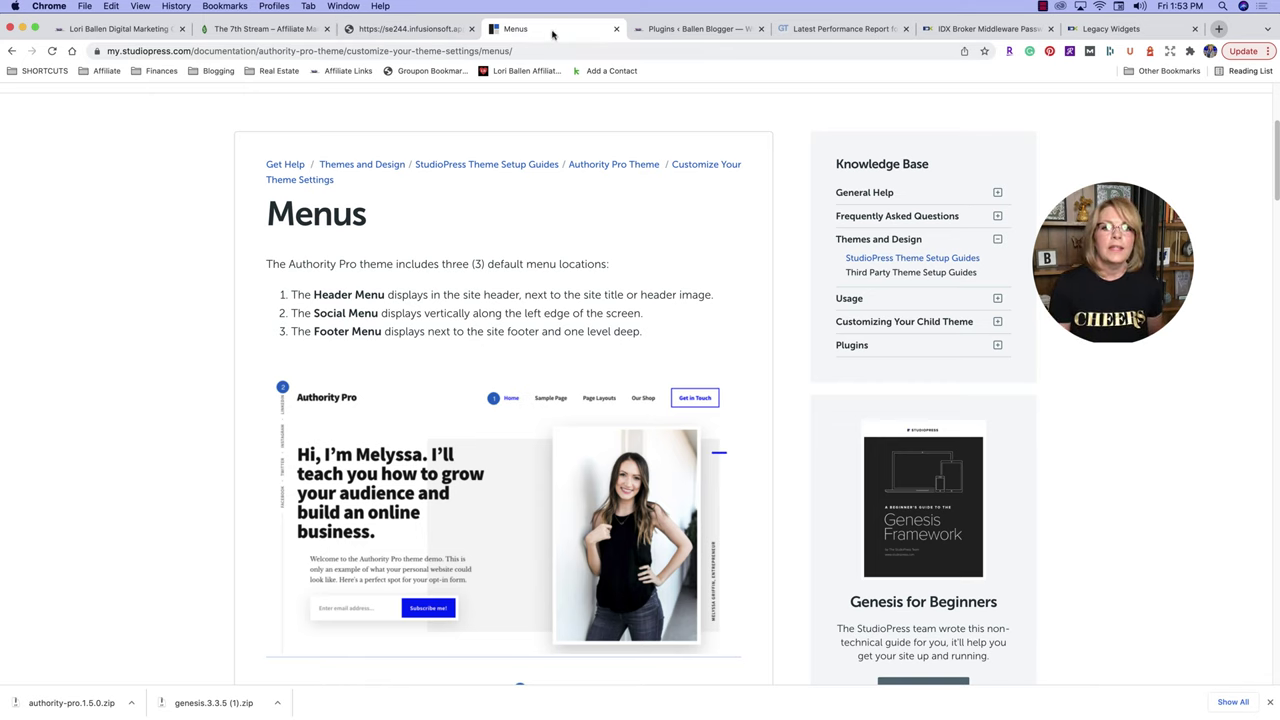
Close the infusionsoft page, switch to The 7th Stream site and open its WordPress themes management page.
{"action": "left_click", "coordinate": [470, 29]}
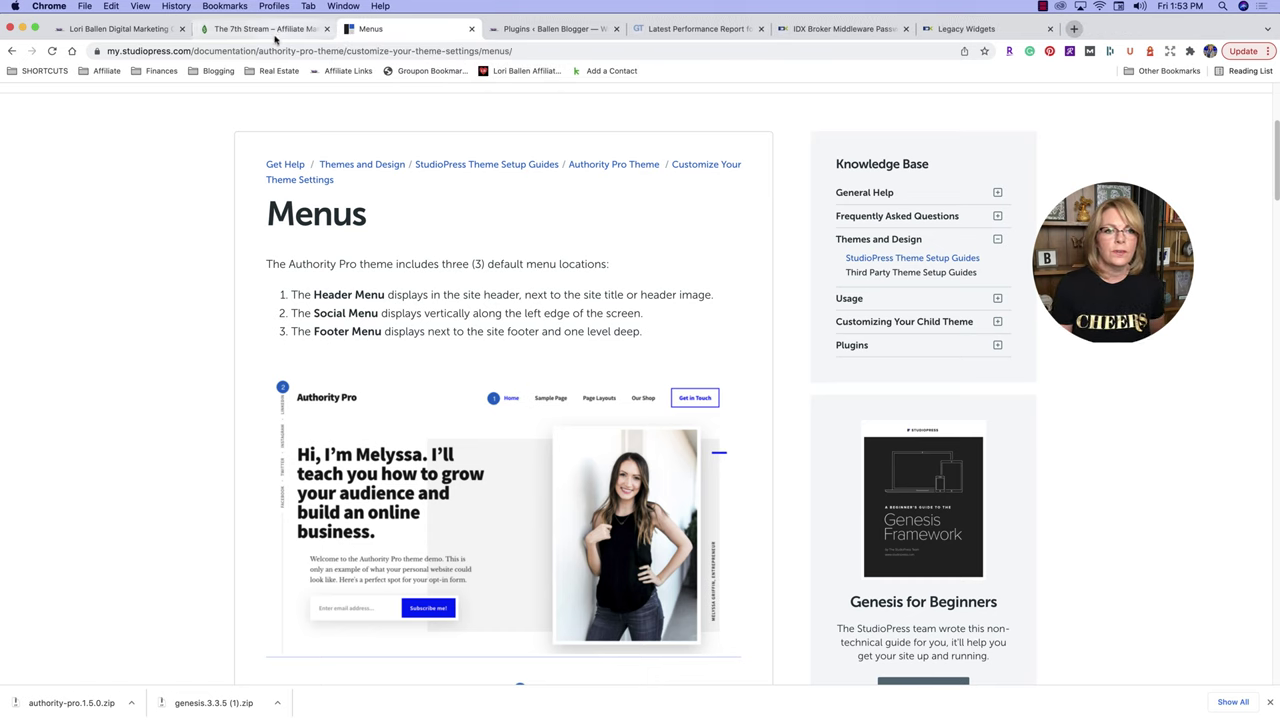
{"action": "left_click", "coordinate": [301, 30]}
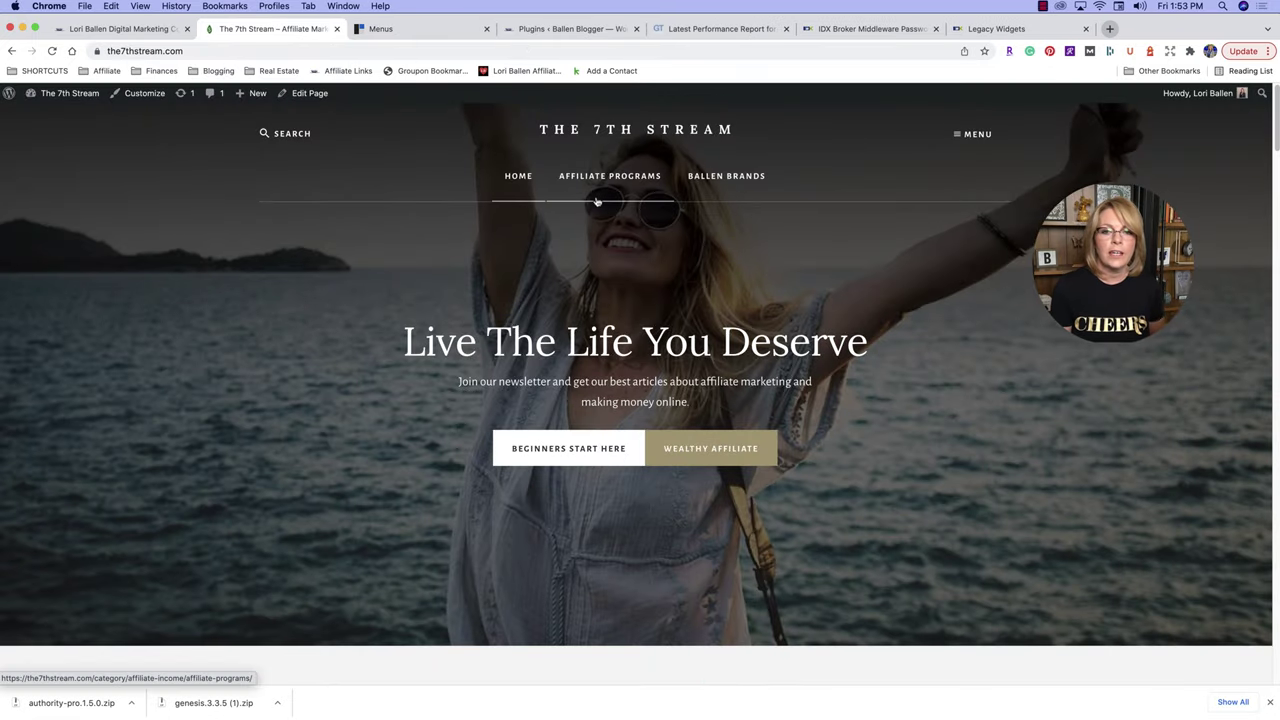
{"action": "scroll", "coordinate": [437, 223], "scroll_direction": "down", "scroll_amount": 1}
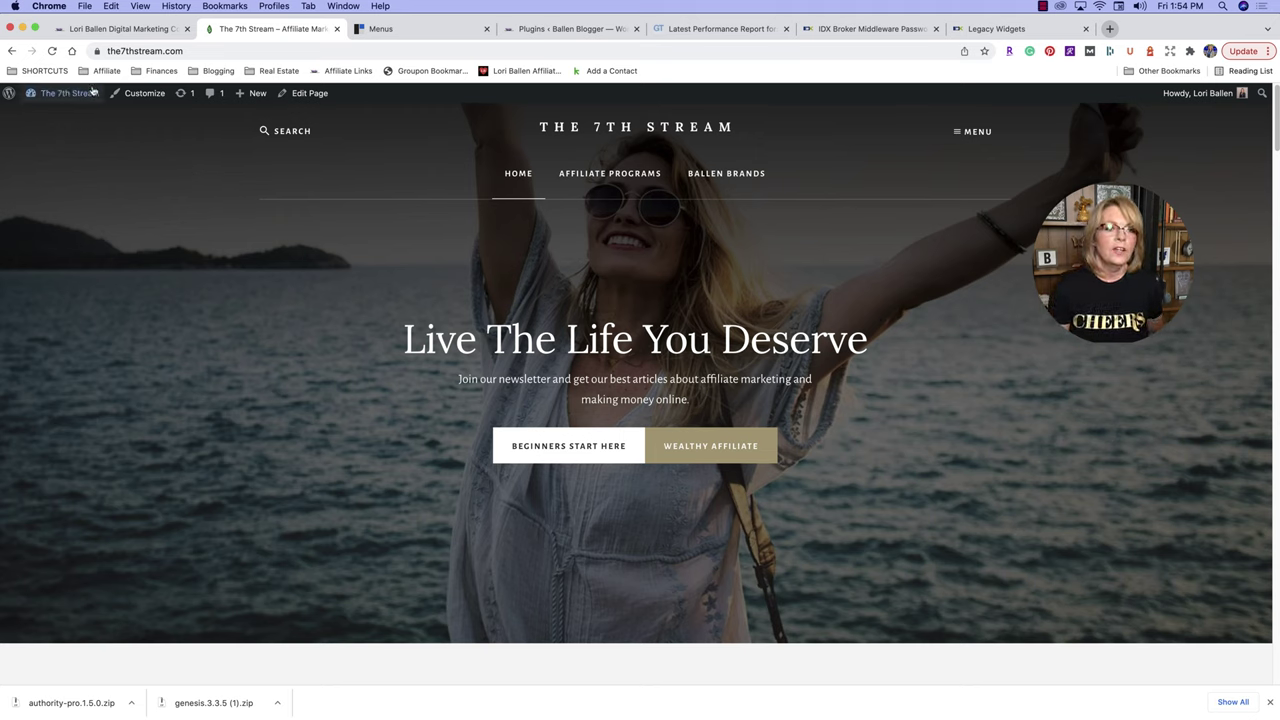
{"action": "mouse_move", "coordinate": [80, 96]}
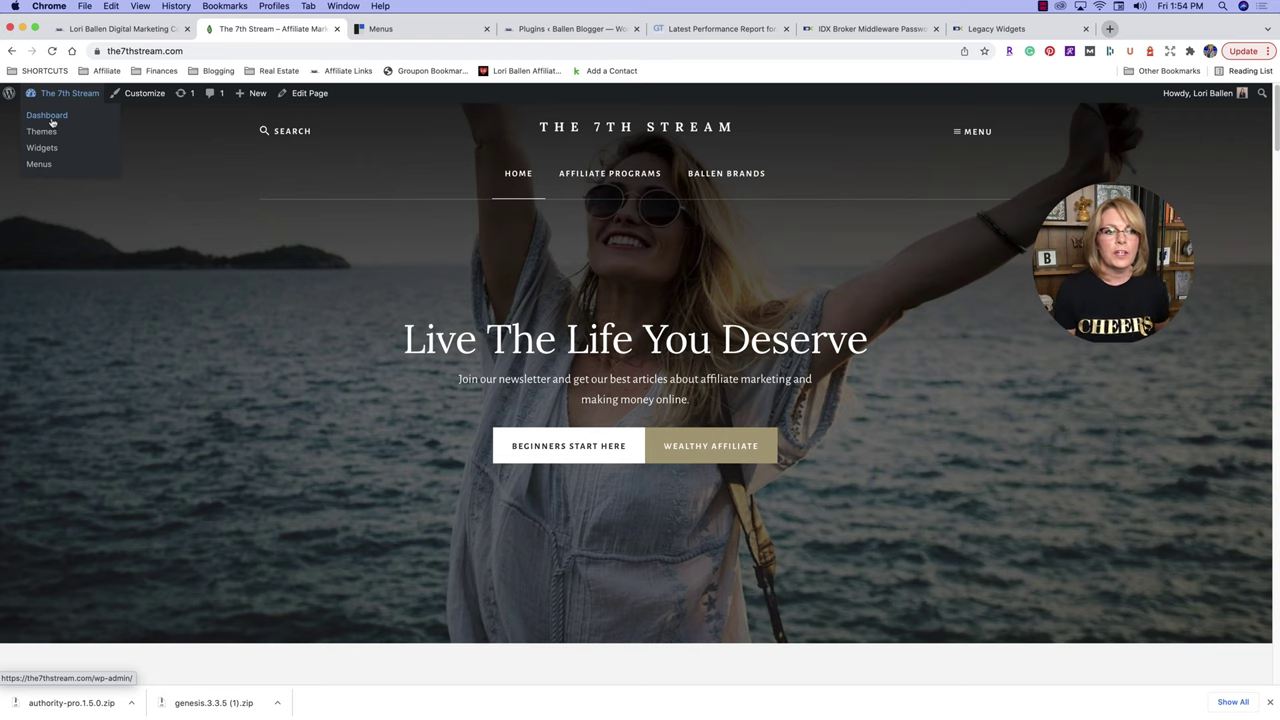
{"action": "left_click", "coordinate": [42, 132]}
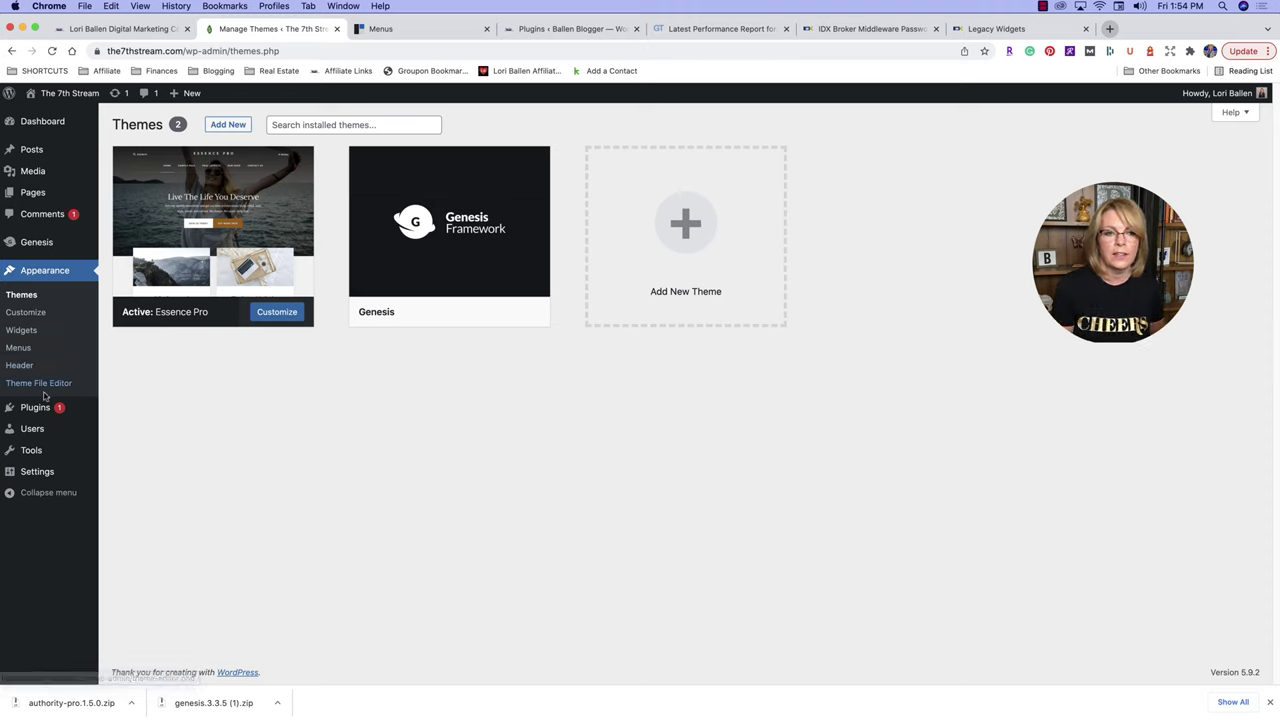
Start adding a new theme to The 7th Stream site and open the form for uploading a theme zip file.
{"action": "mouse_move", "coordinate": [183, 317]}
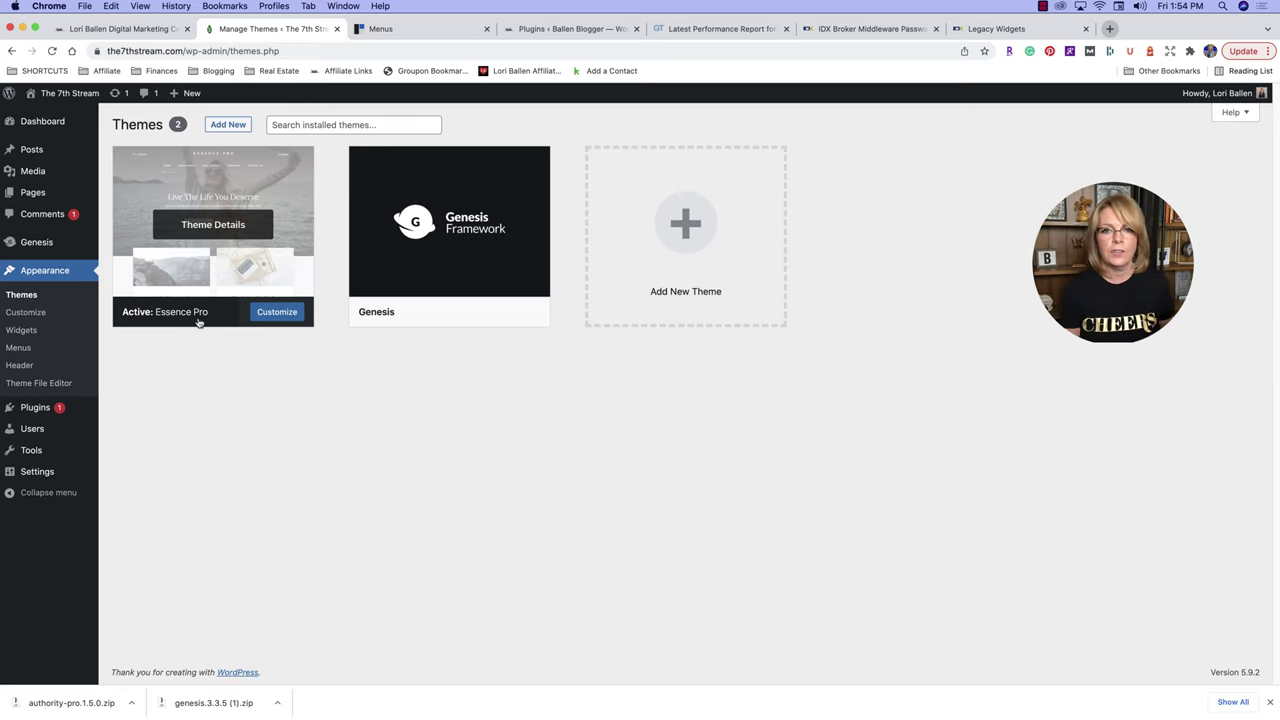
{"action": "mouse_move", "coordinate": [429, 309]}
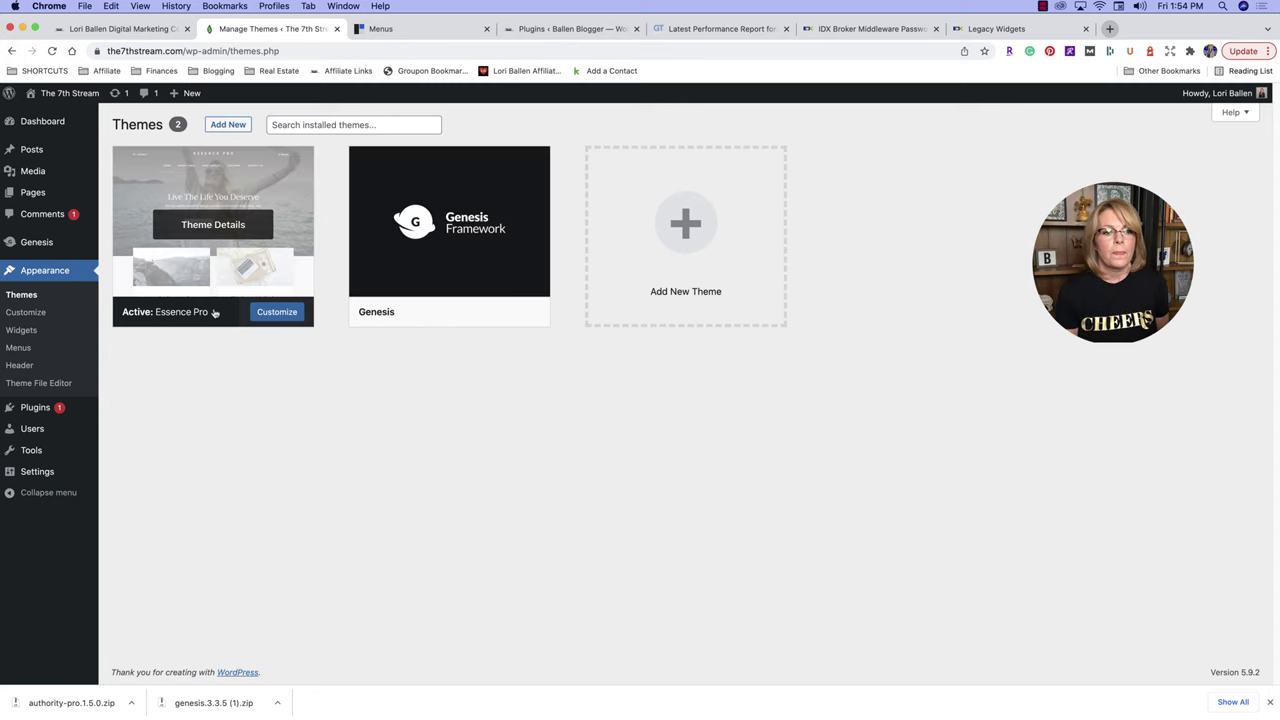
{"action": "mouse_move", "coordinate": [480, 326]}
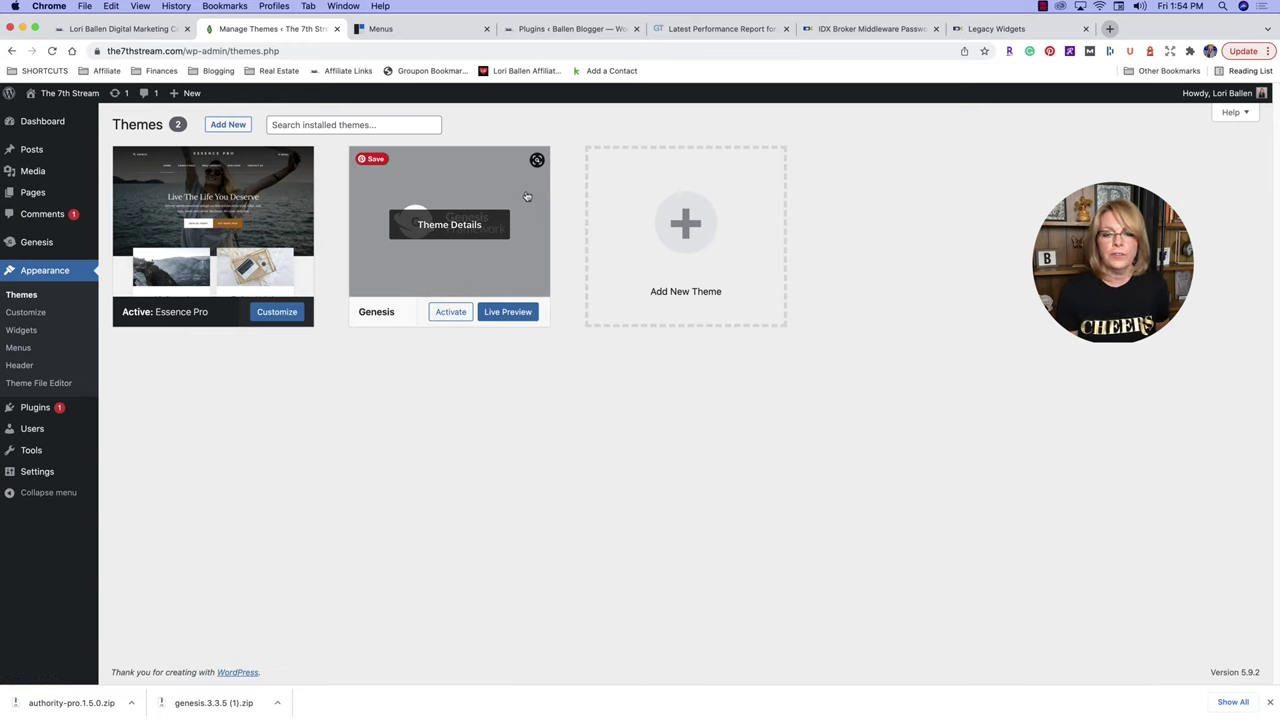
{"action": "left_click", "coordinate": [690, 230]}
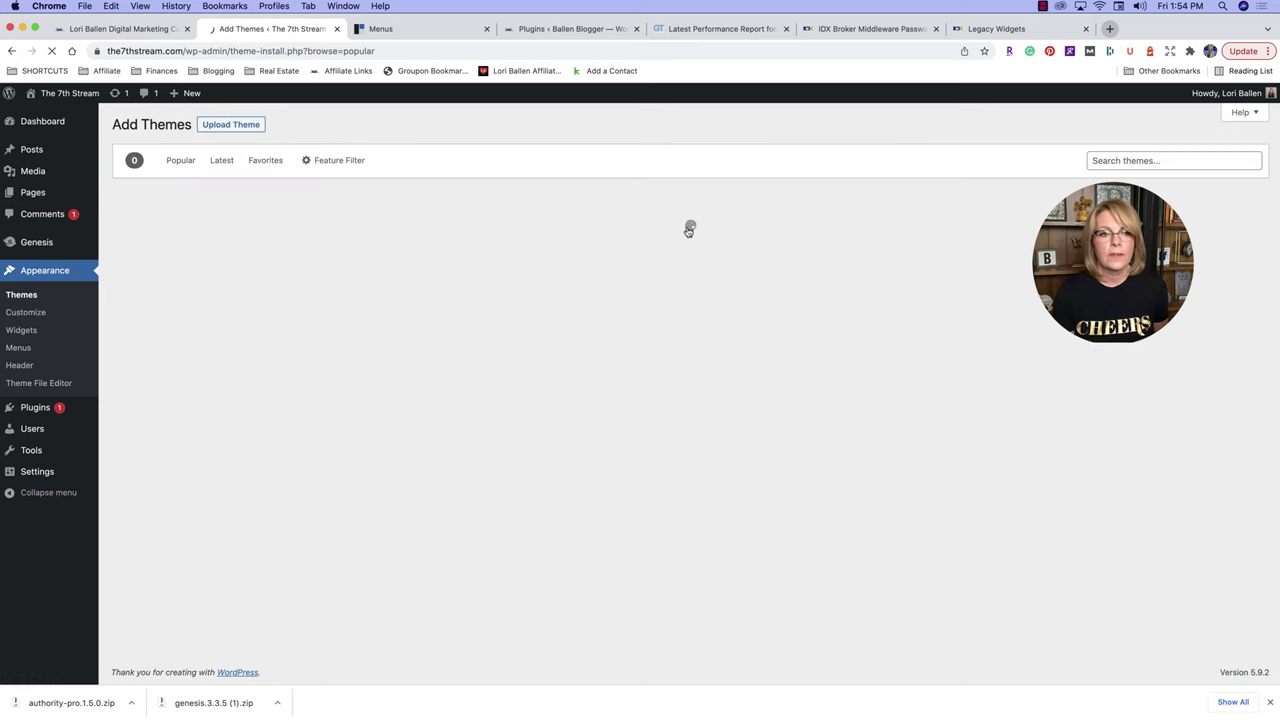
{"action": "left_click", "coordinate": [231, 125]}
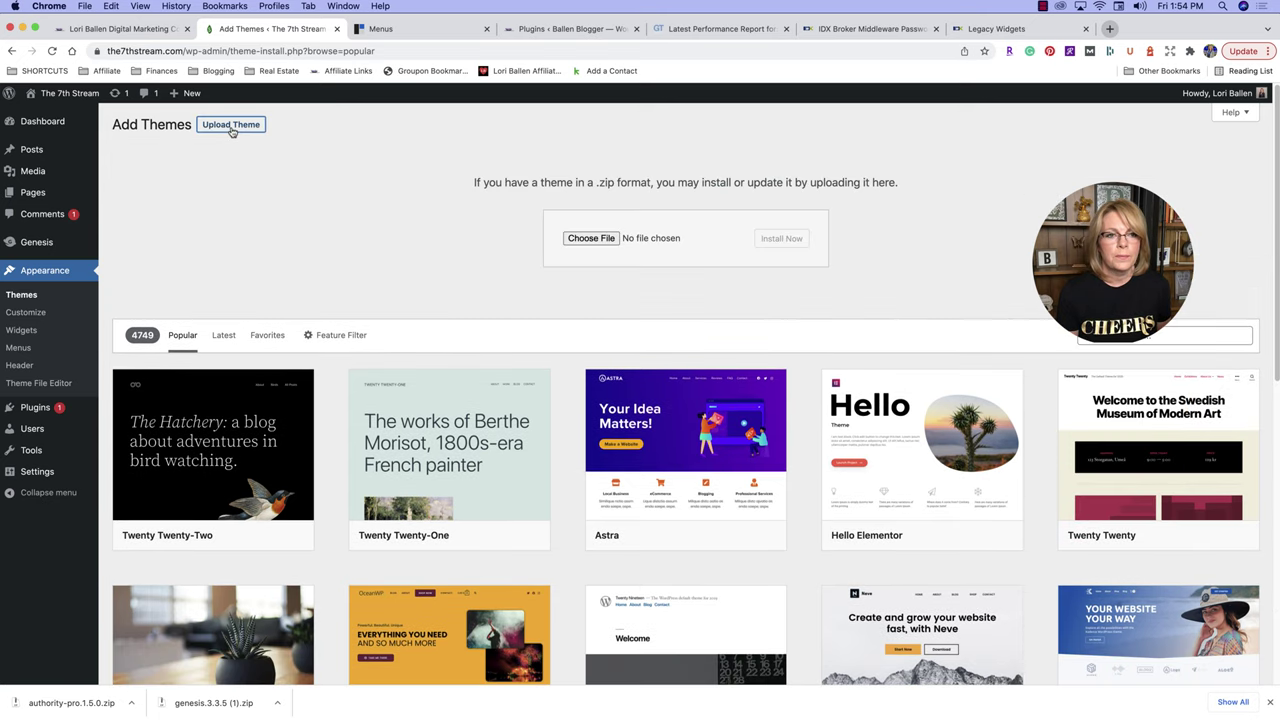
{"action": "left_click", "coordinate": [592, 240]}
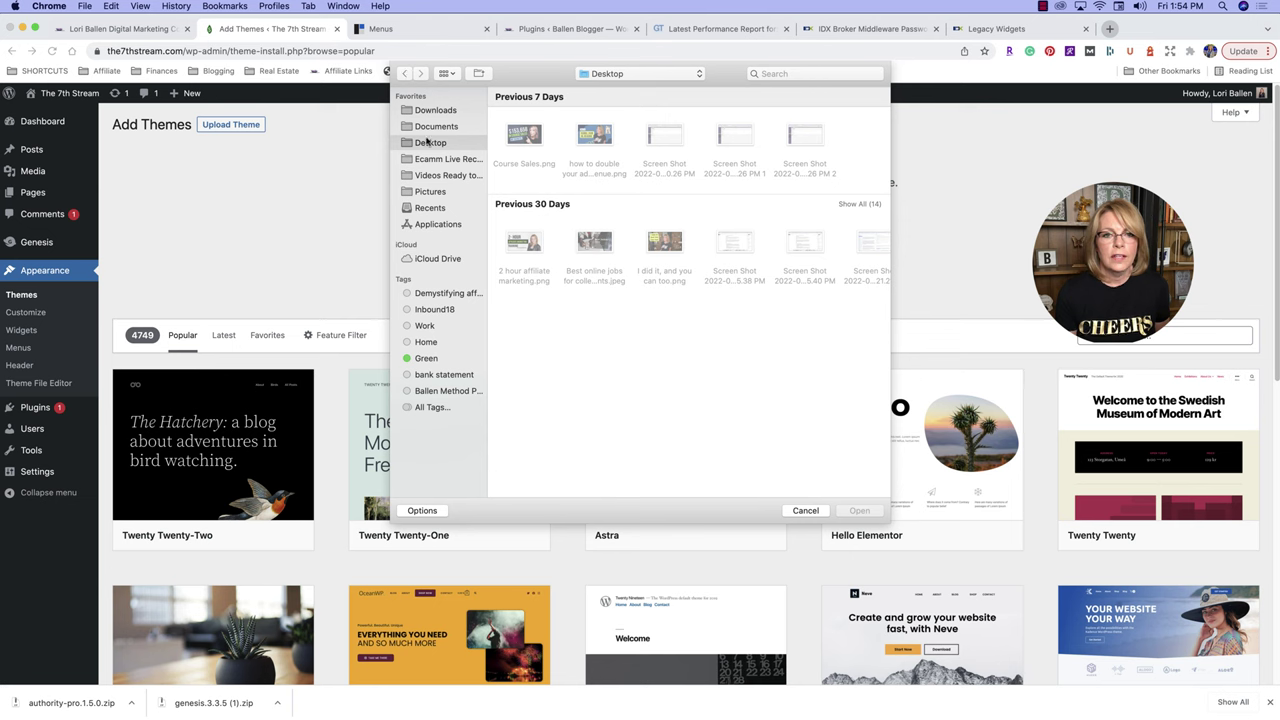
{"action": "left_click", "coordinate": [436, 127]}
{"action": "left_click", "coordinate": [590, 132]}
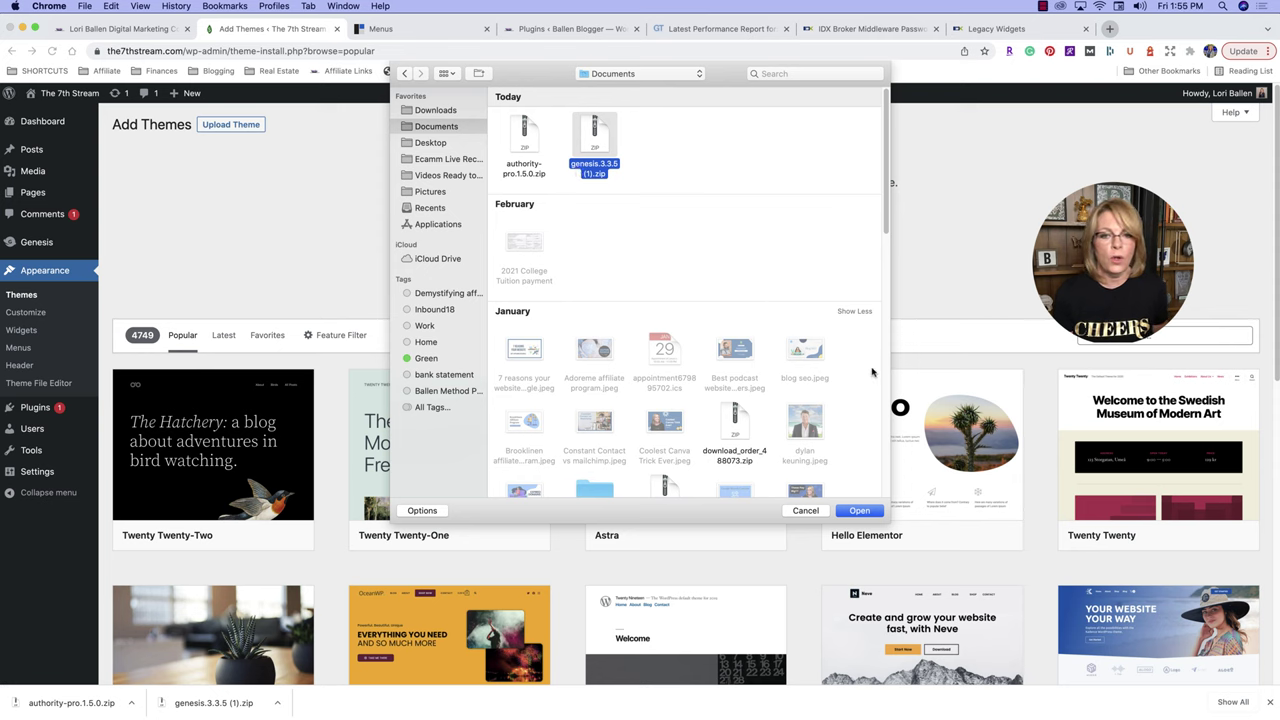
{"action": "left_click", "coordinate": [805, 511]}
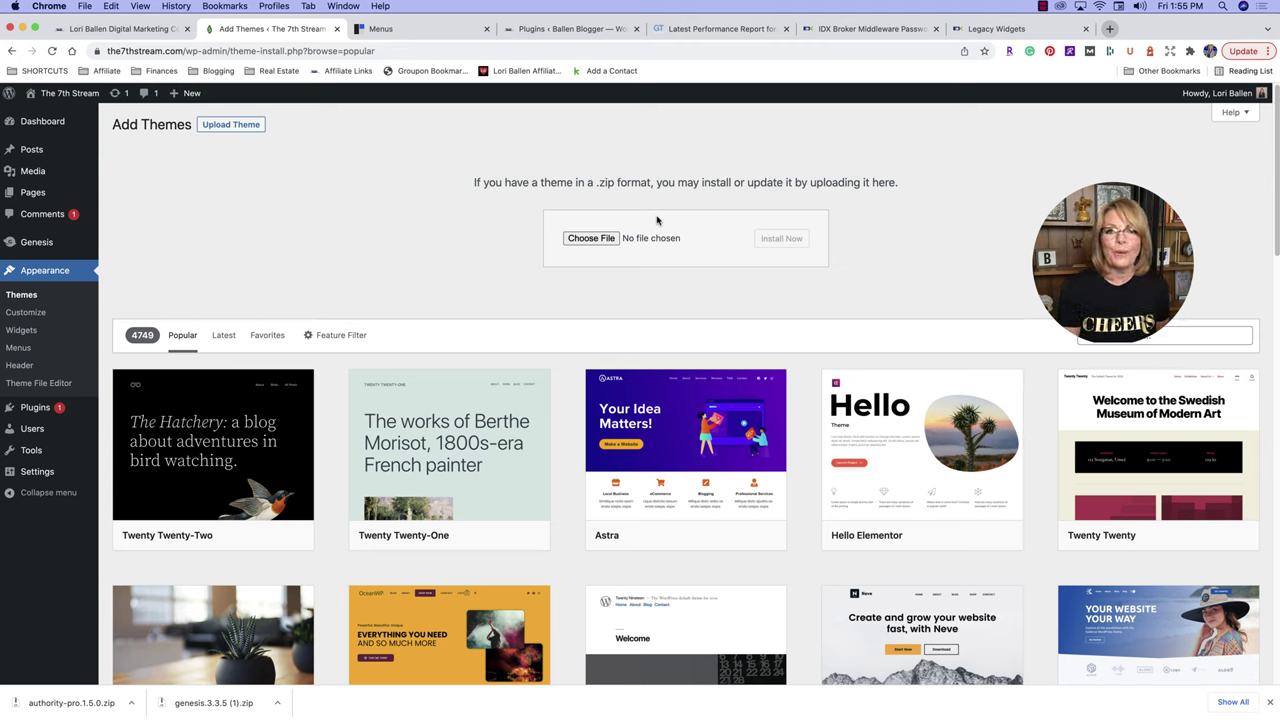
Upload authority-pro.1.5.0.zip from the Documents folder, install it as a theme, and dismiss the browser's downloads bar.
{"action": "left_click", "coordinate": [590, 240]}
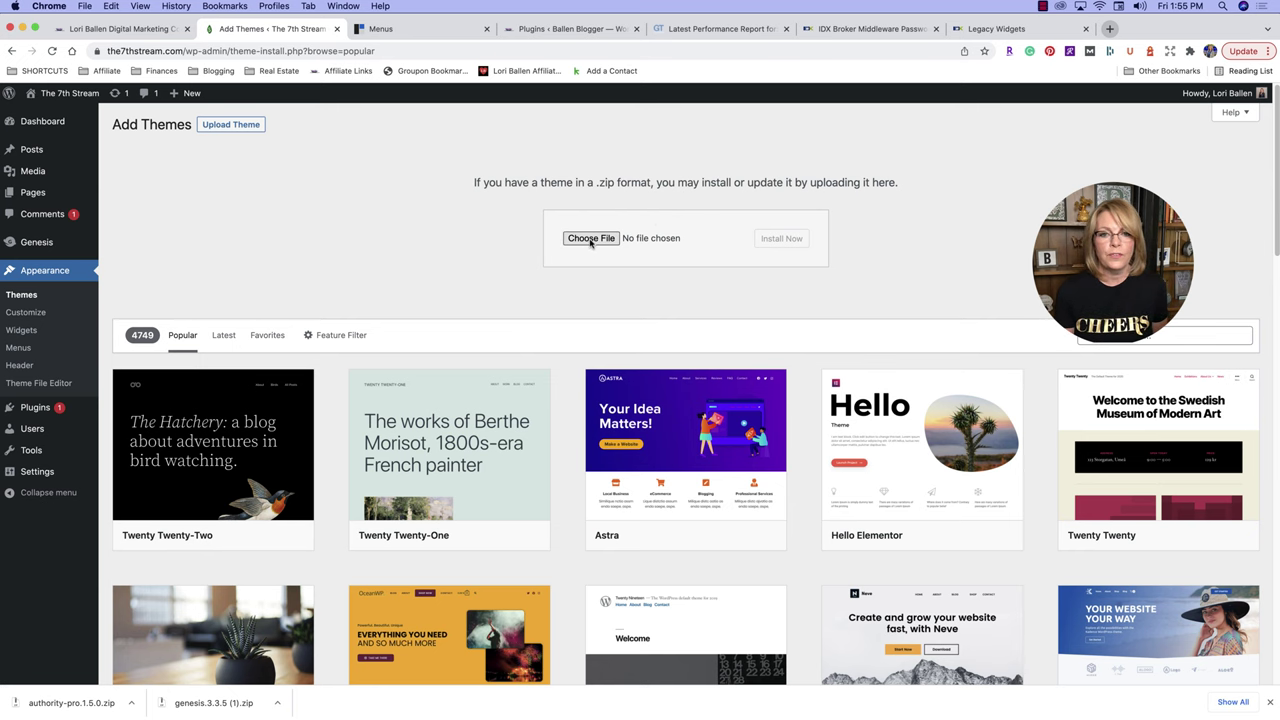
{"action": "left_click", "coordinate": [440, 128]}
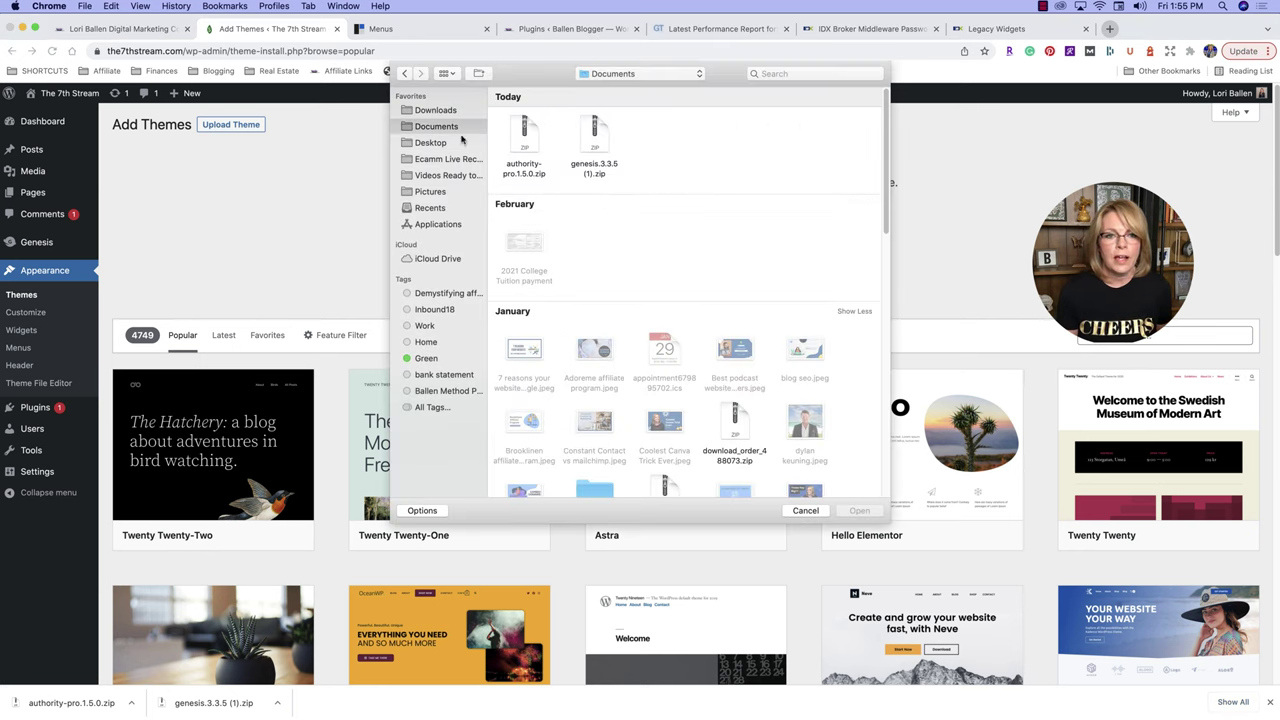
{"action": "left_click", "coordinate": [523, 135]}
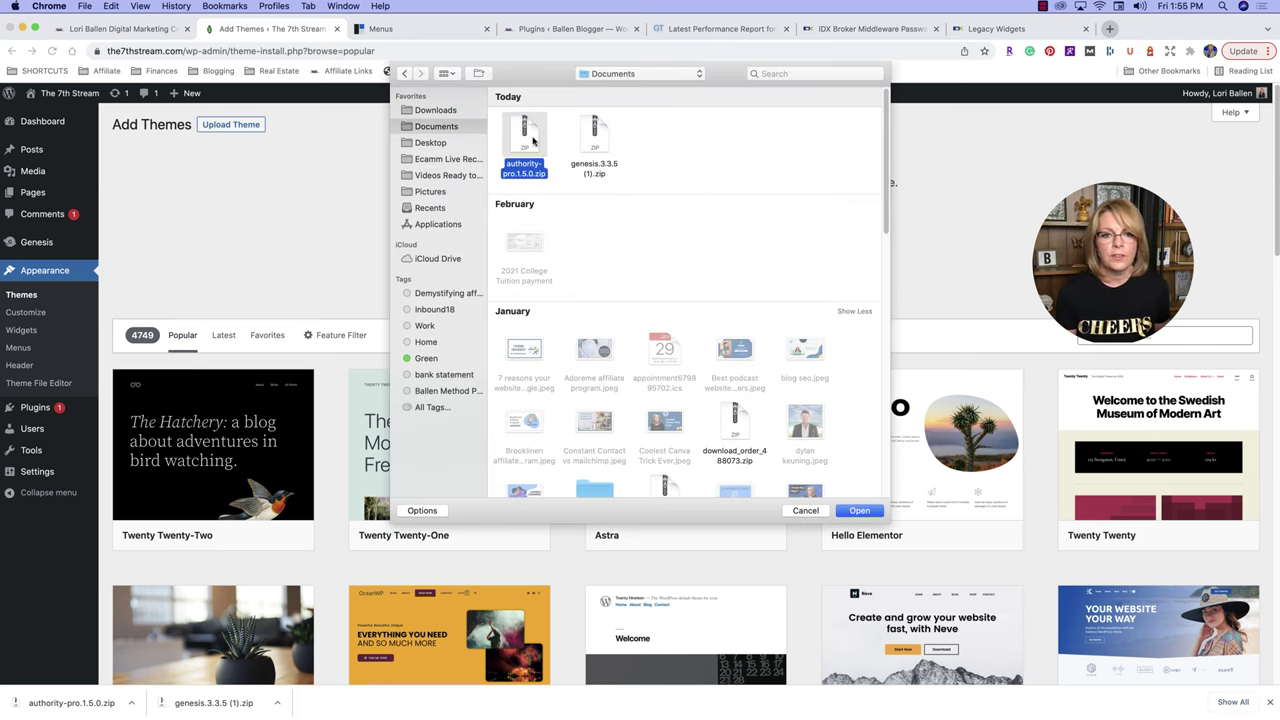
{"action": "left_click", "coordinate": [860, 511]}
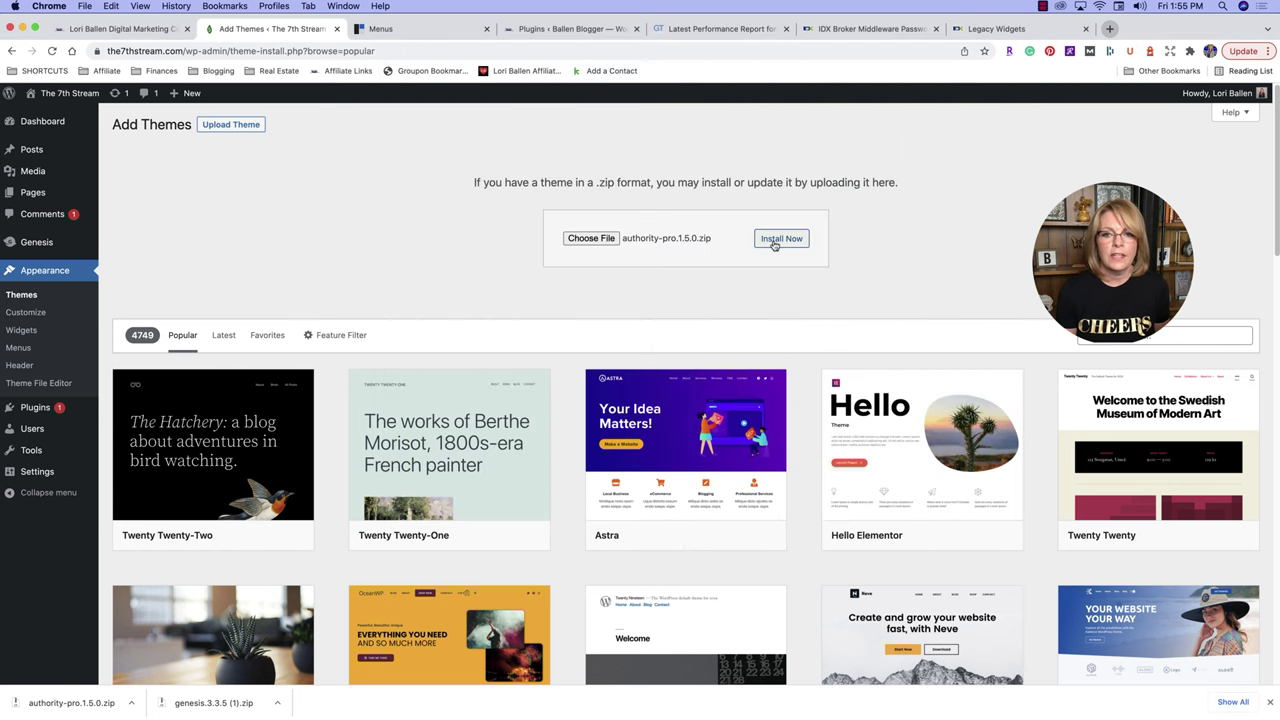
{"action": "left_click", "coordinate": [776, 243]}
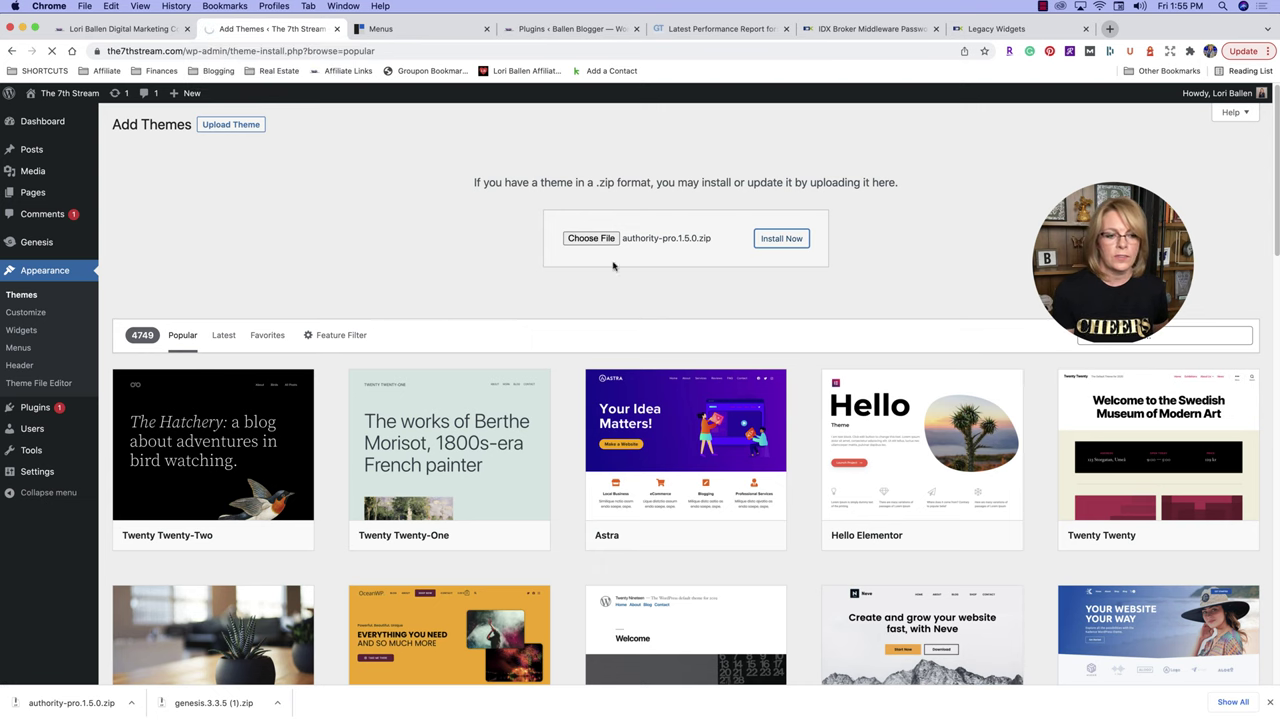
{"action": "mouse_move", "coordinate": [556, 715]}
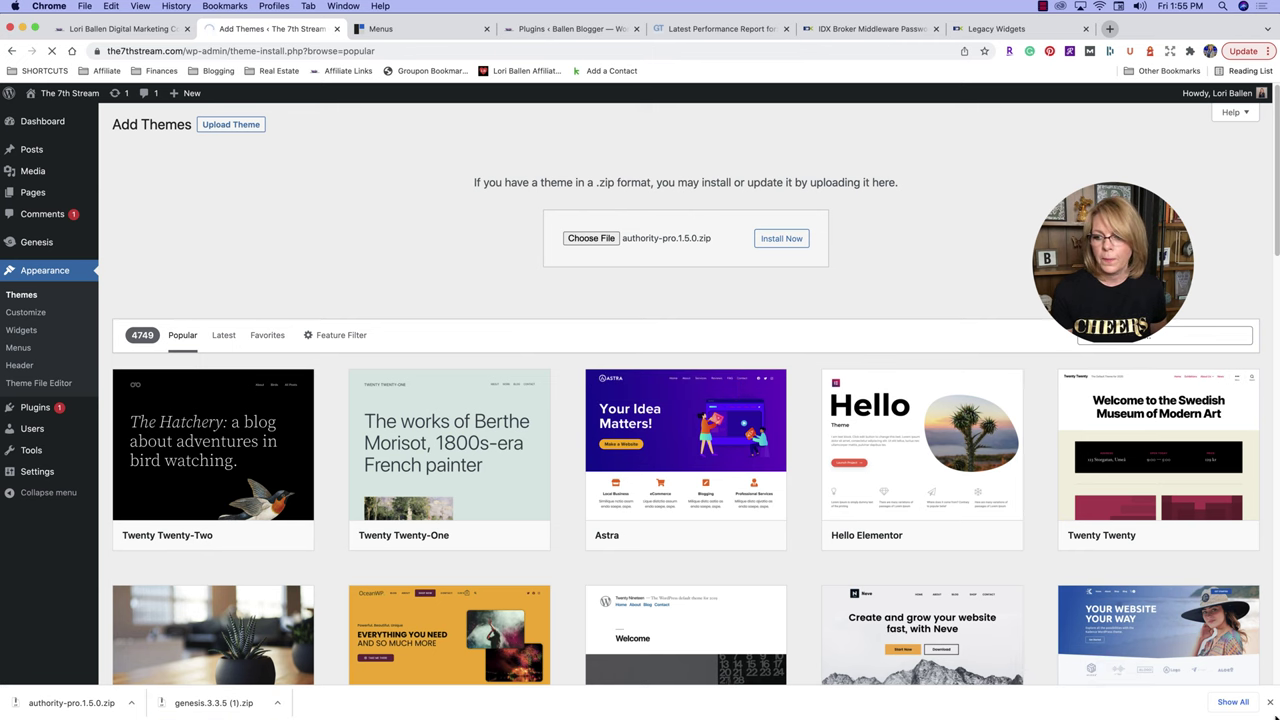
{"action": "left_click", "coordinate": [1270, 702]}
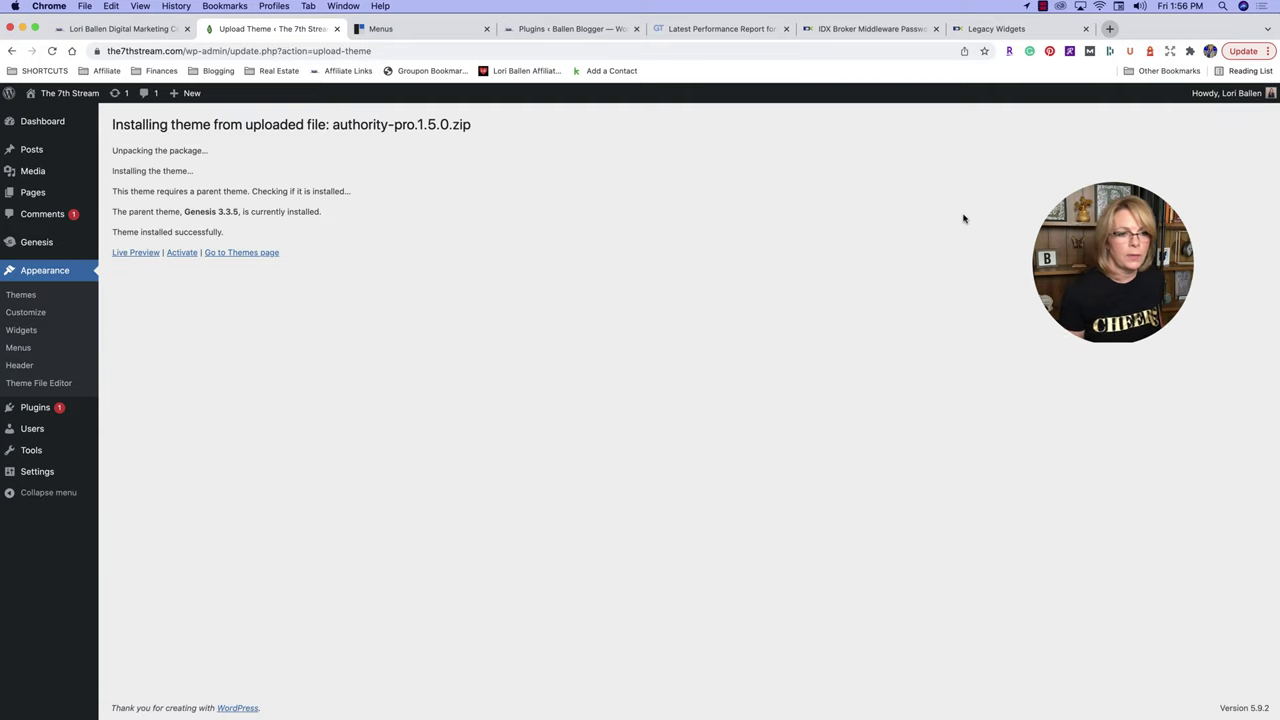
Activate the Authority Pro theme and run its automatic website setup with the recommended plugins and demo content.
{"action": "left_click", "coordinate": [182, 254]}
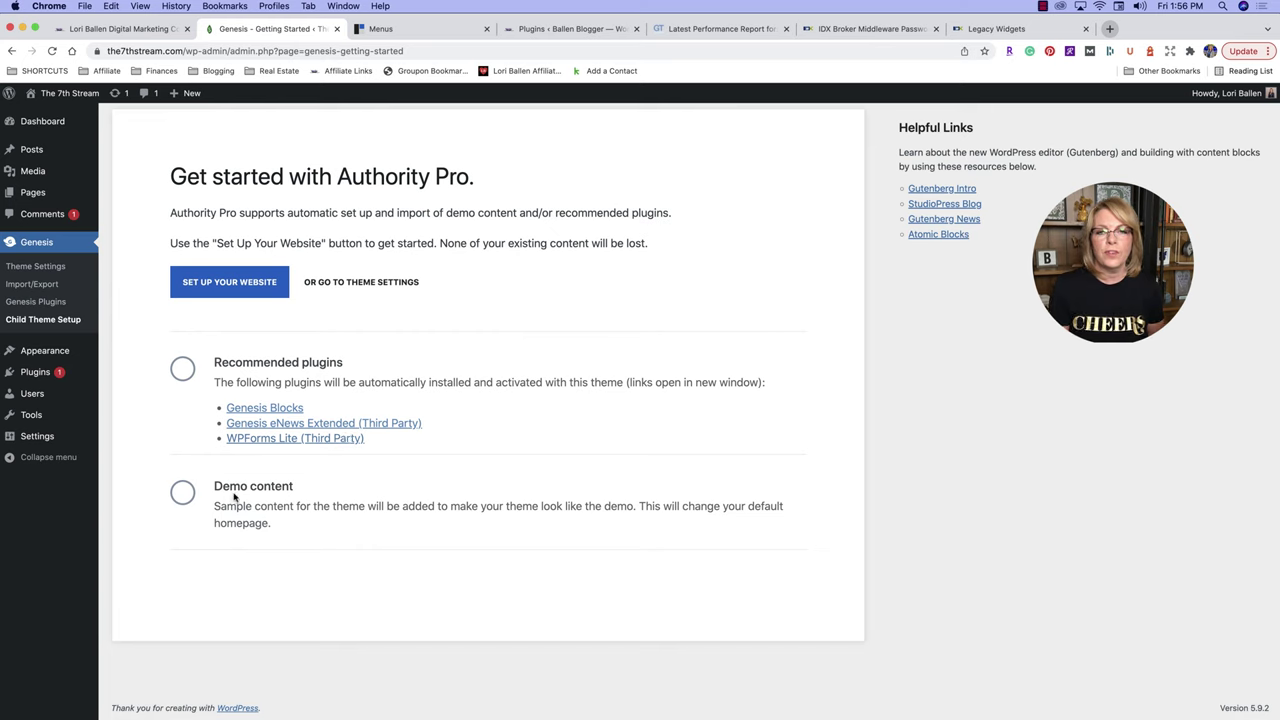
{"action": "left_click", "coordinate": [248, 287]}
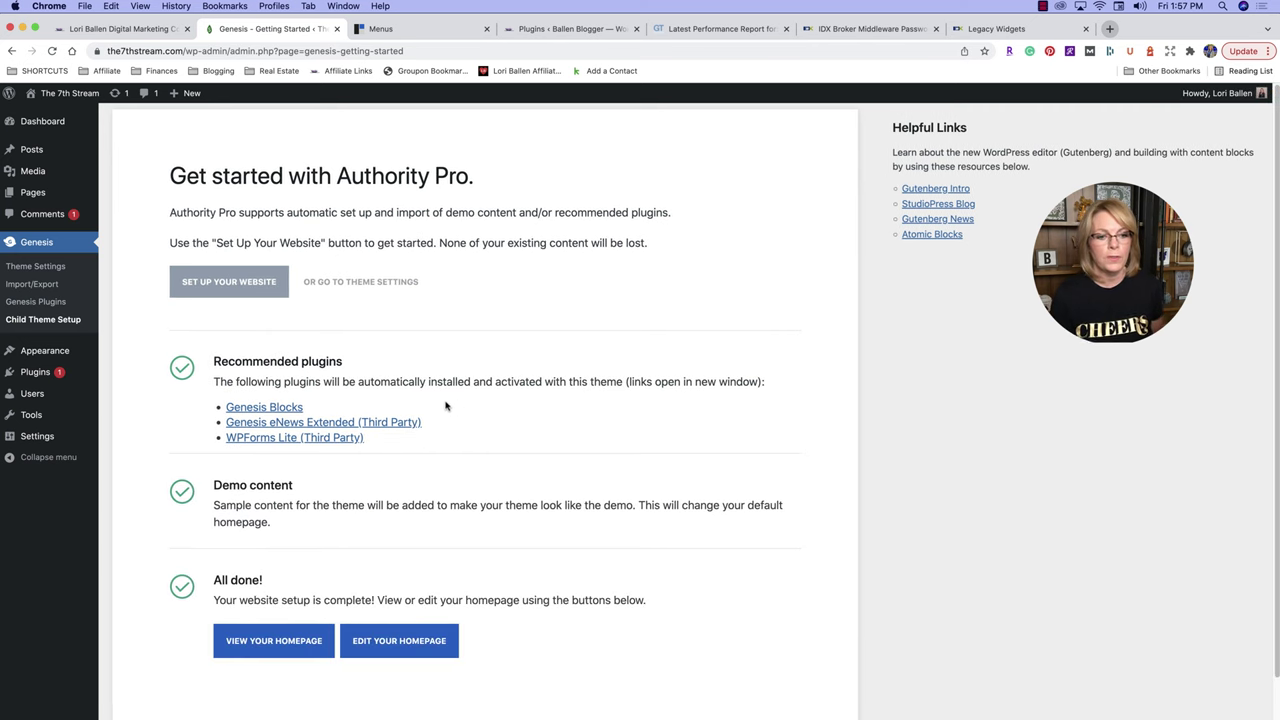
View the new homepage of The 7th Stream and look through its demo sections from the hero to the blog posts.
{"action": "scroll", "coordinate": [446, 406], "scroll_direction": "down", "scroll_amount": 1}
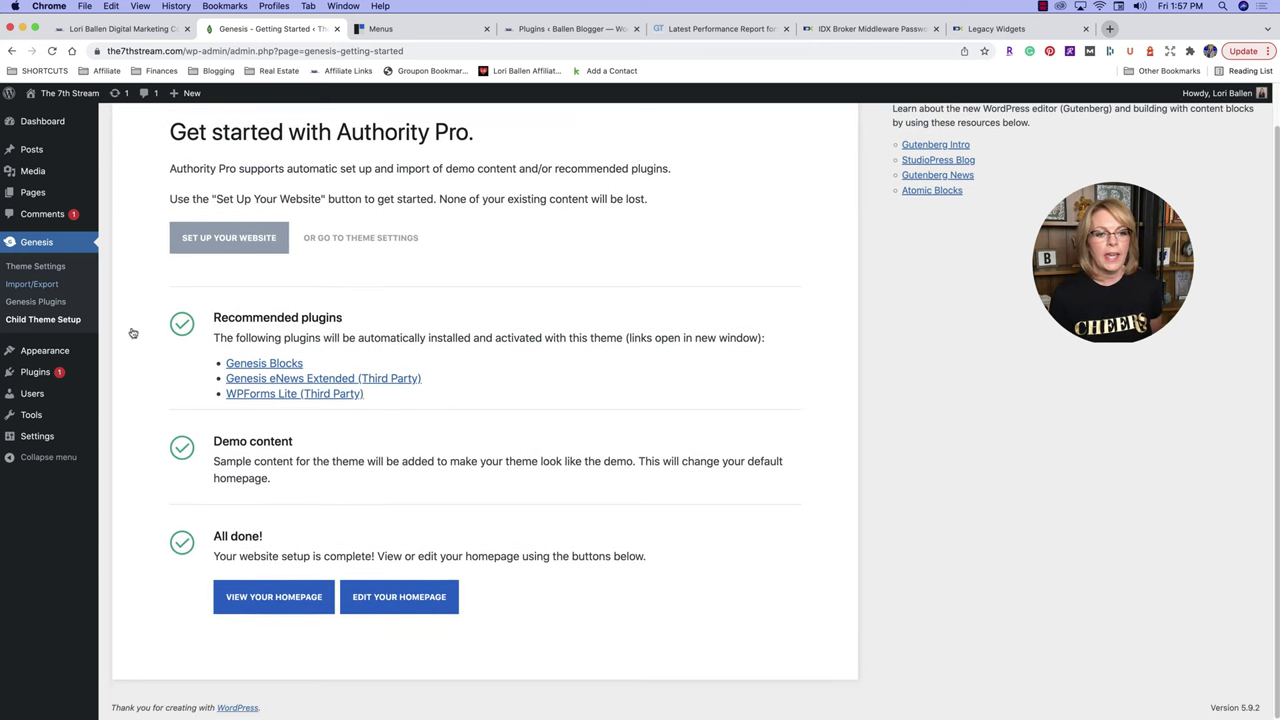
{"action": "left_click", "coordinate": [271, 604]}
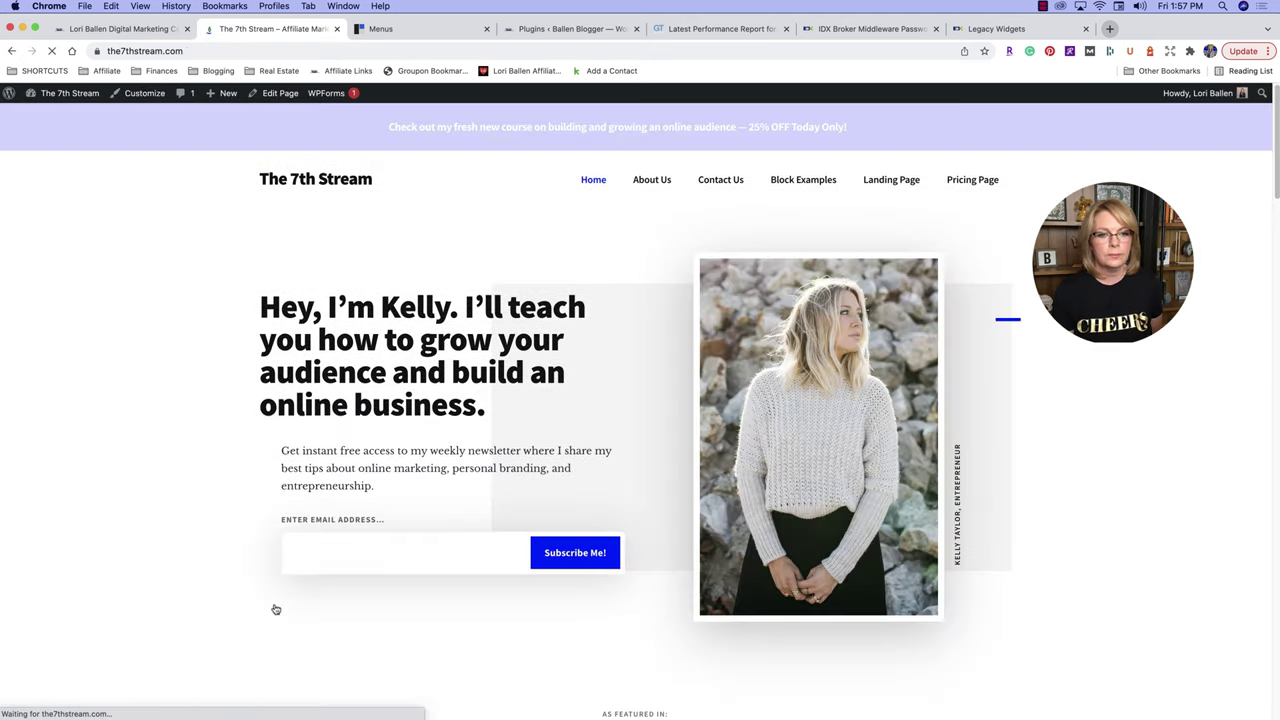
{"action": "scroll", "coordinate": [863, 534], "scroll_direction": "down", "scroll_amount": 15}
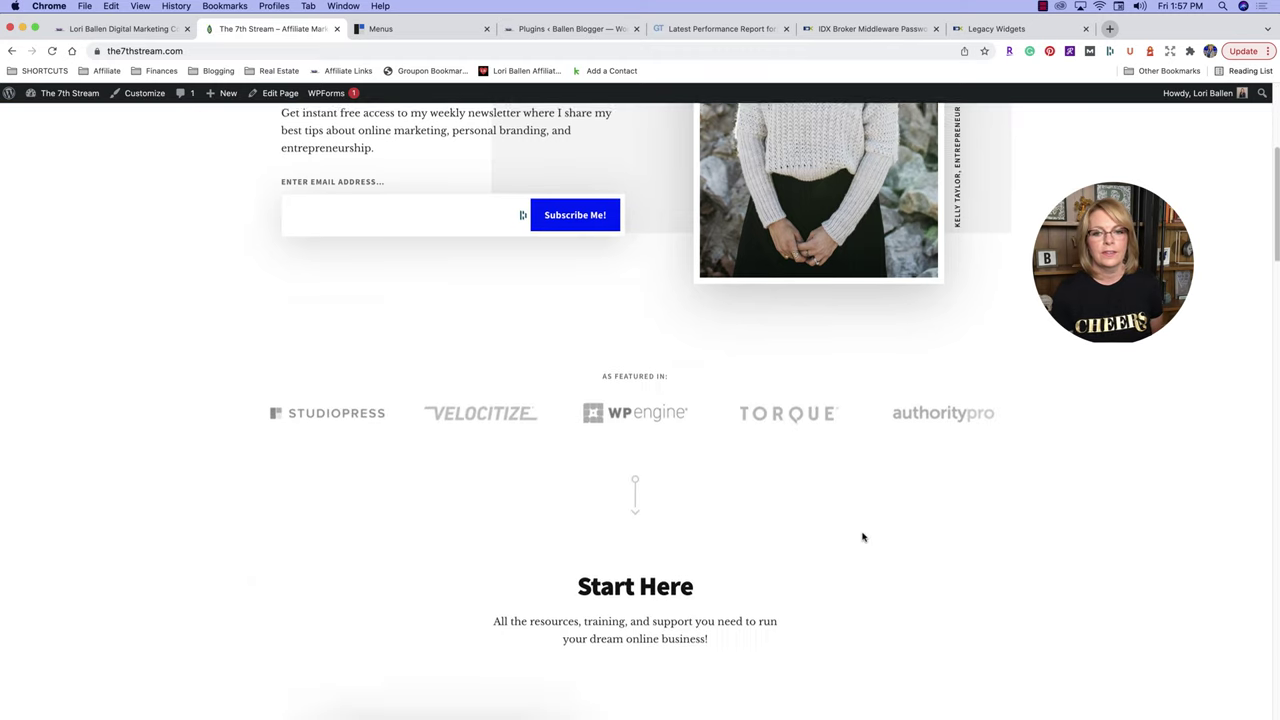
{"action": "scroll", "coordinate": [863, 534], "scroll_direction": "down", "scroll_amount": 15}
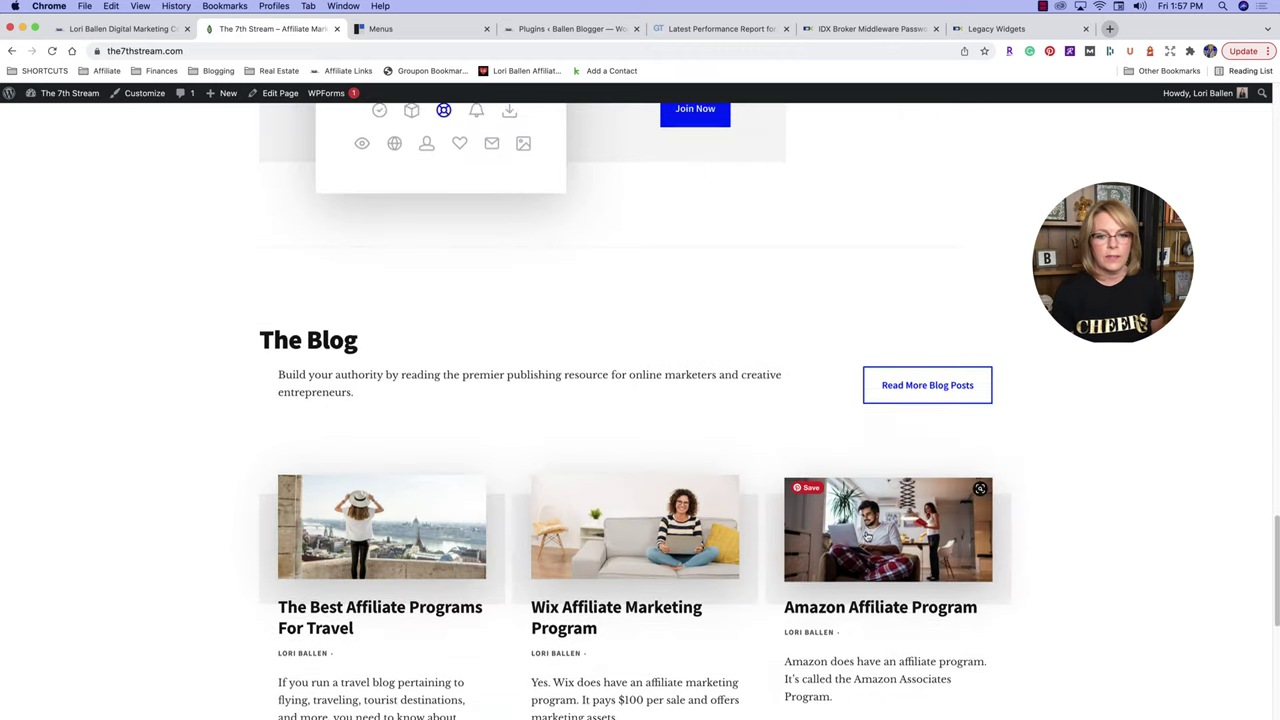
{"action": "scroll", "coordinate": [860, 532], "scroll_direction": "up", "scroll_amount": 3}
{"action": "scroll", "coordinate": [865, 537], "scroll_direction": "up", "scroll_amount": 8}
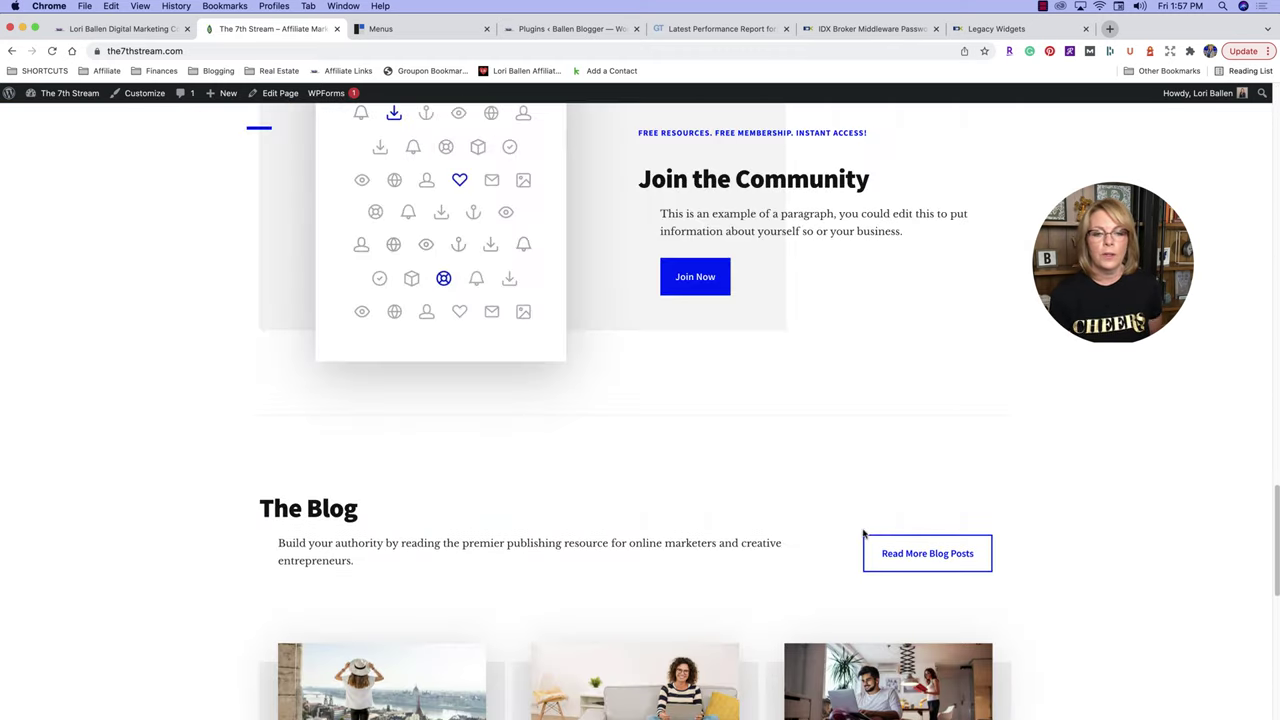
{"action": "scroll", "coordinate": [869, 541], "scroll_direction": "up", "scroll_amount": 12}
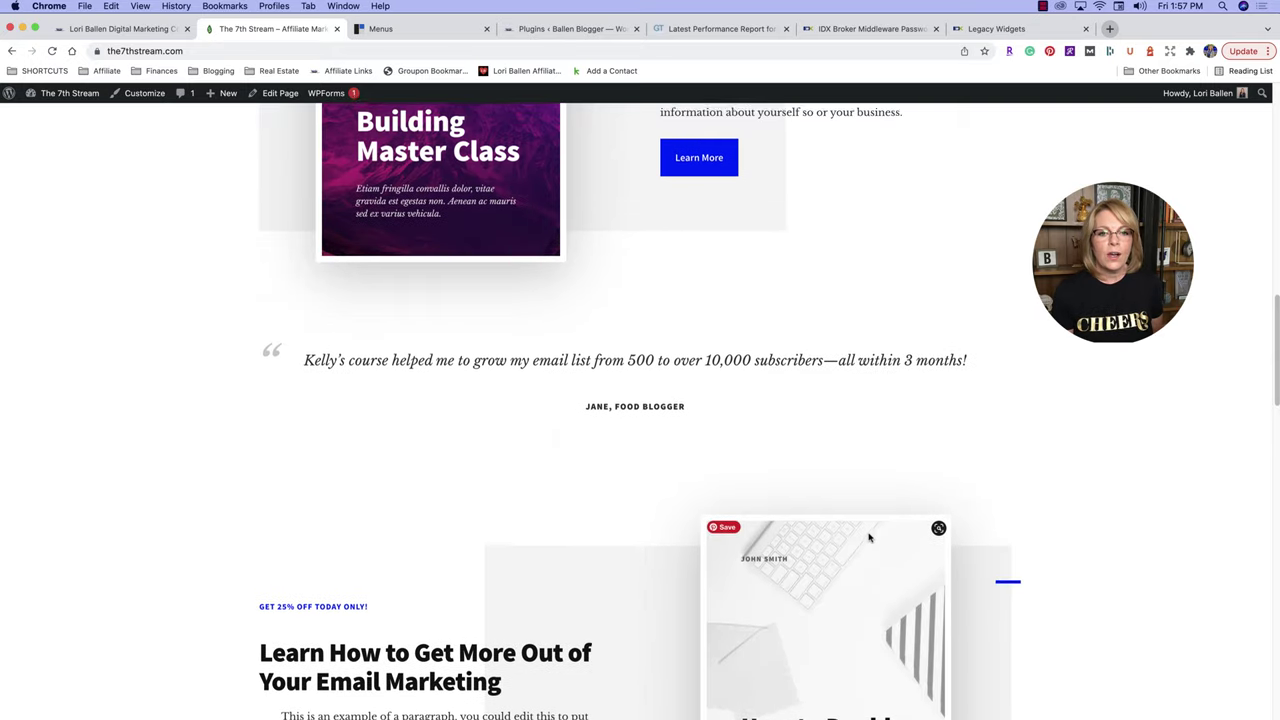
{"action": "scroll", "coordinate": [869, 538], "scroll_direction": "up", "scroll_amount": 5}
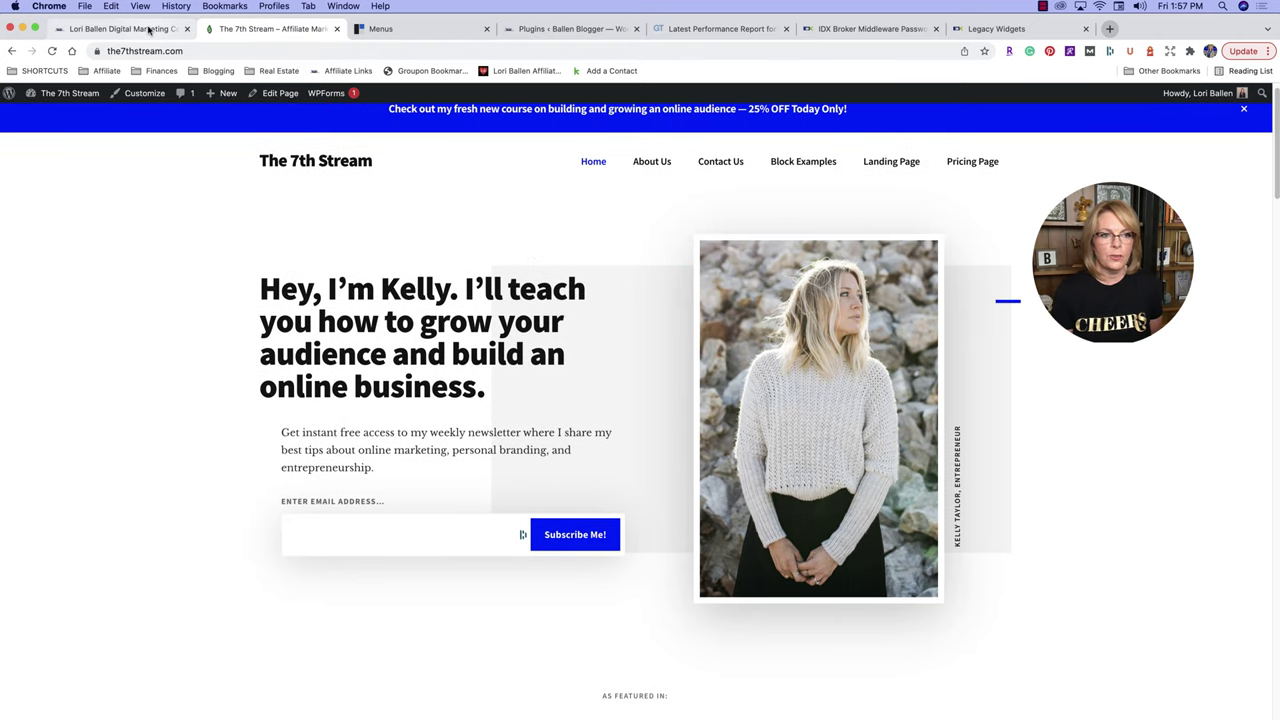
Compare the Ballen Blogger homepage with The 7th Stream homepage, examining the hero, featured logos and Start Here sections.
{"action": "left_click", "coordinate": [120, 28]}
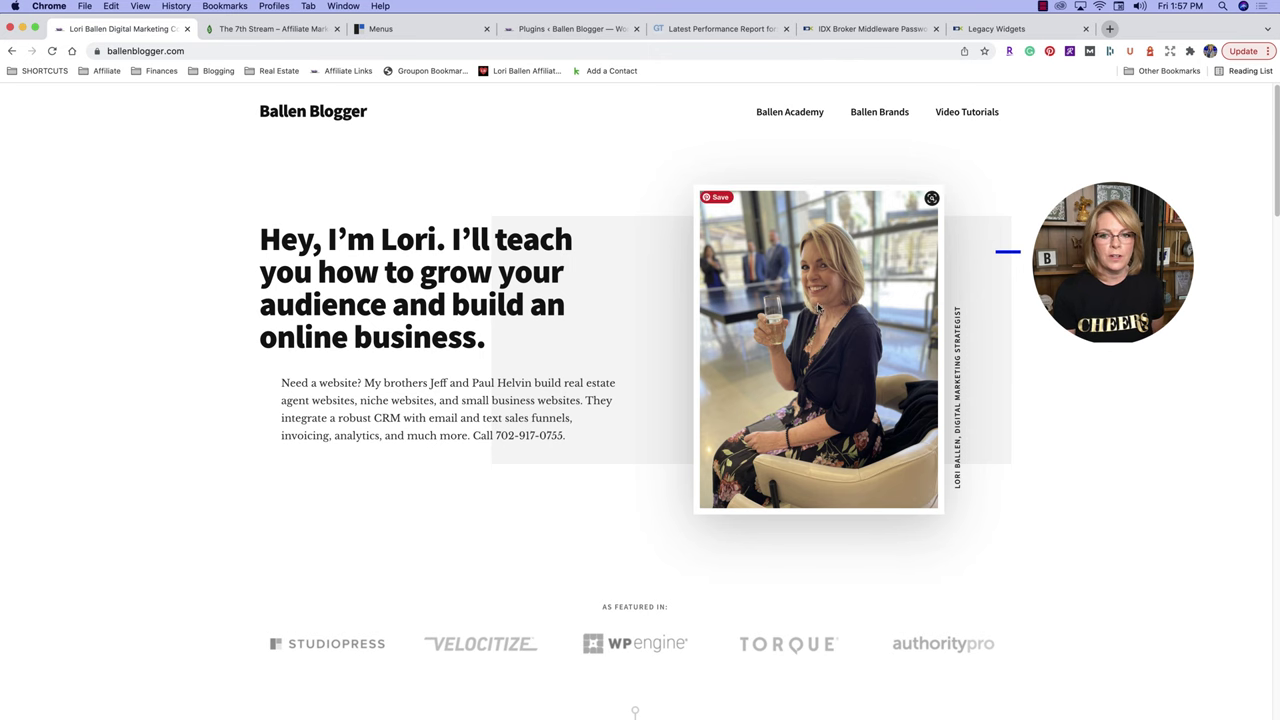
{"action": "scroll", "coordinate": [470, 505], "scroll_direction": "down", "scroll_amount": 10}
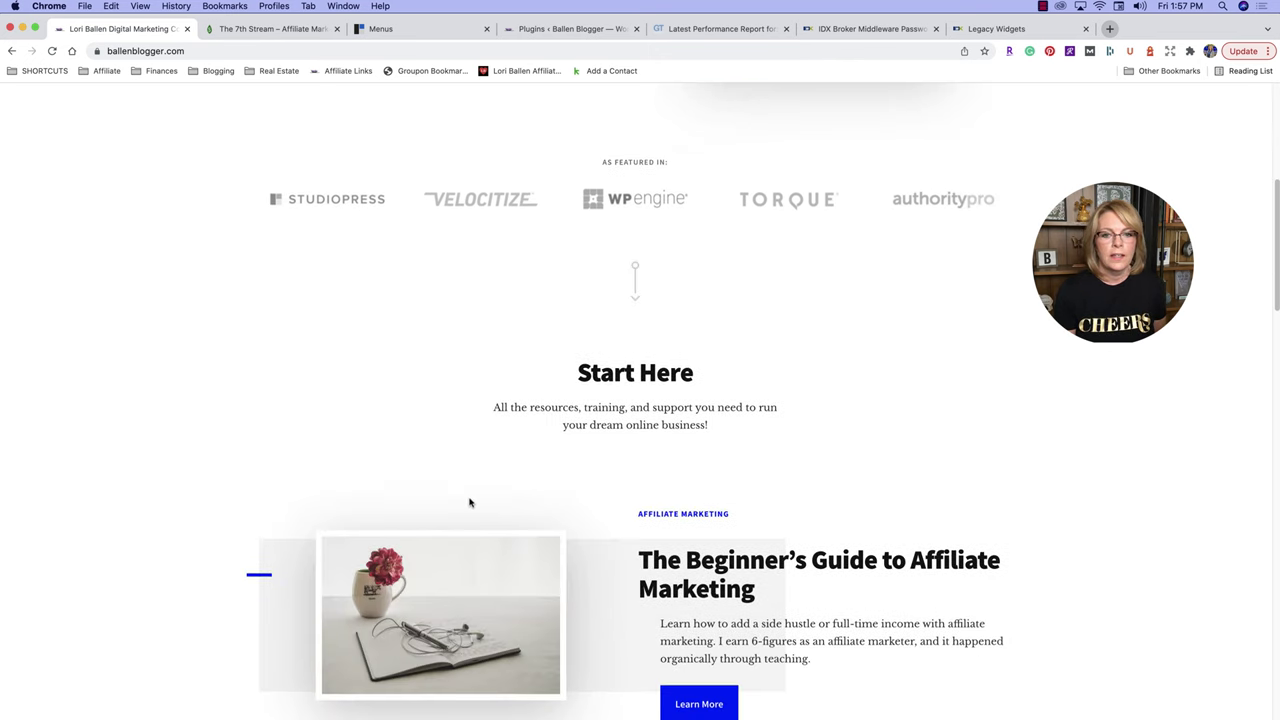
{"action": "scroll", "coordinate": [469, 486], "scroll_direction": "up", "scroll_amount": 1}
{"action": "left_click", "coordinate": [270, 28]}
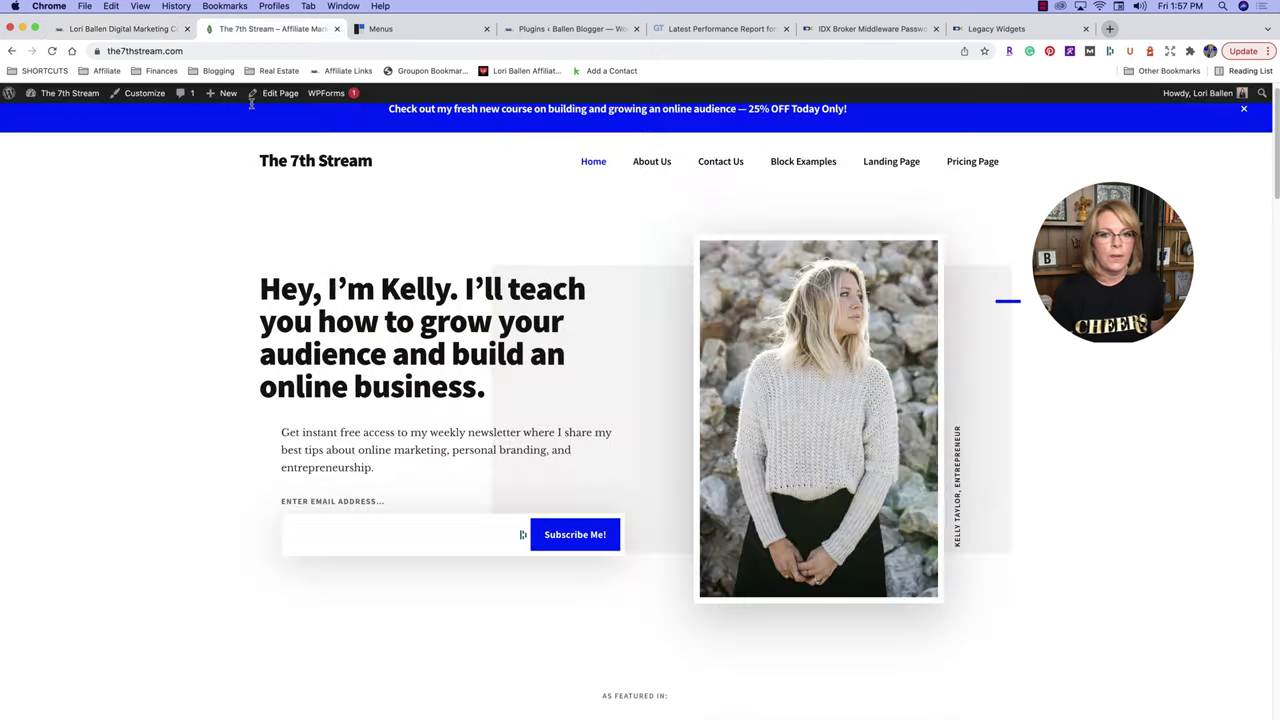
{"action": "scroll", "coordinate": [336, 284], "scroll_direction": "down", "scroll_amount": 5}
{"action": "scroll", "coordinate": [336, 284], "scroll_direction": "down", "scroll_amount": 5}
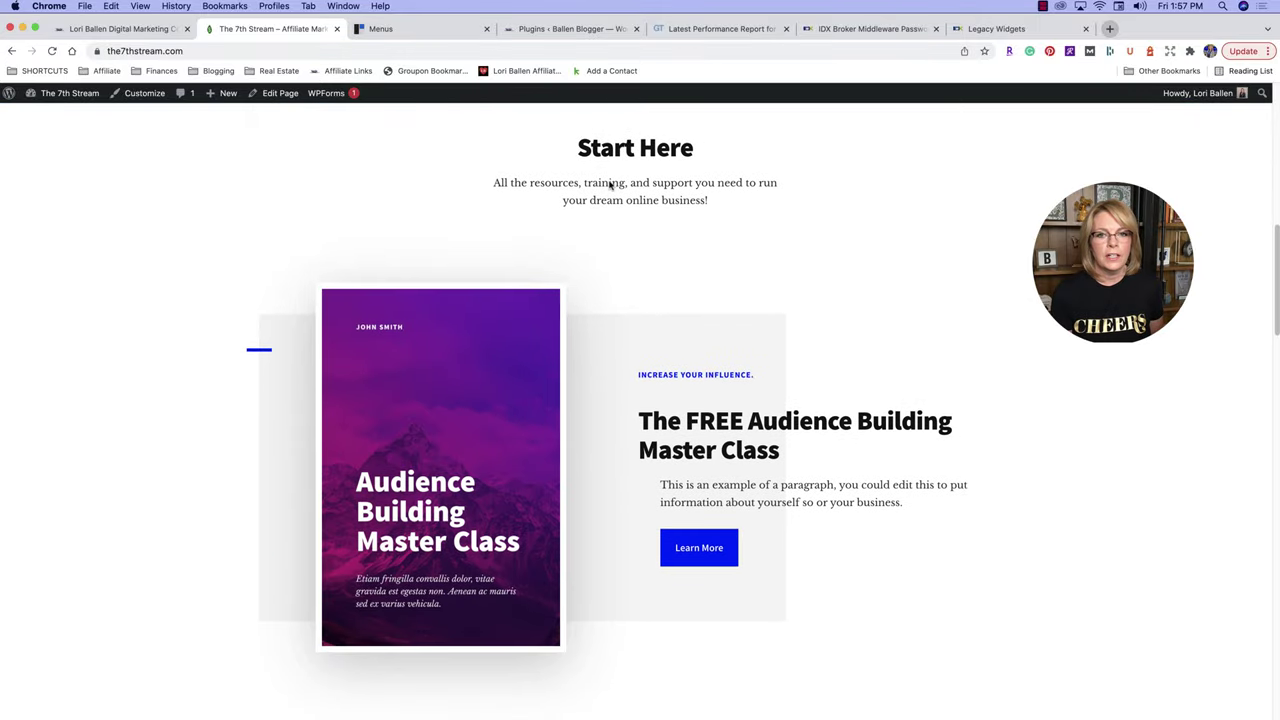
{"action": "scroll", "coordinate": [460, 346], "scroll_direction": "down", "scroll_amount": 2}
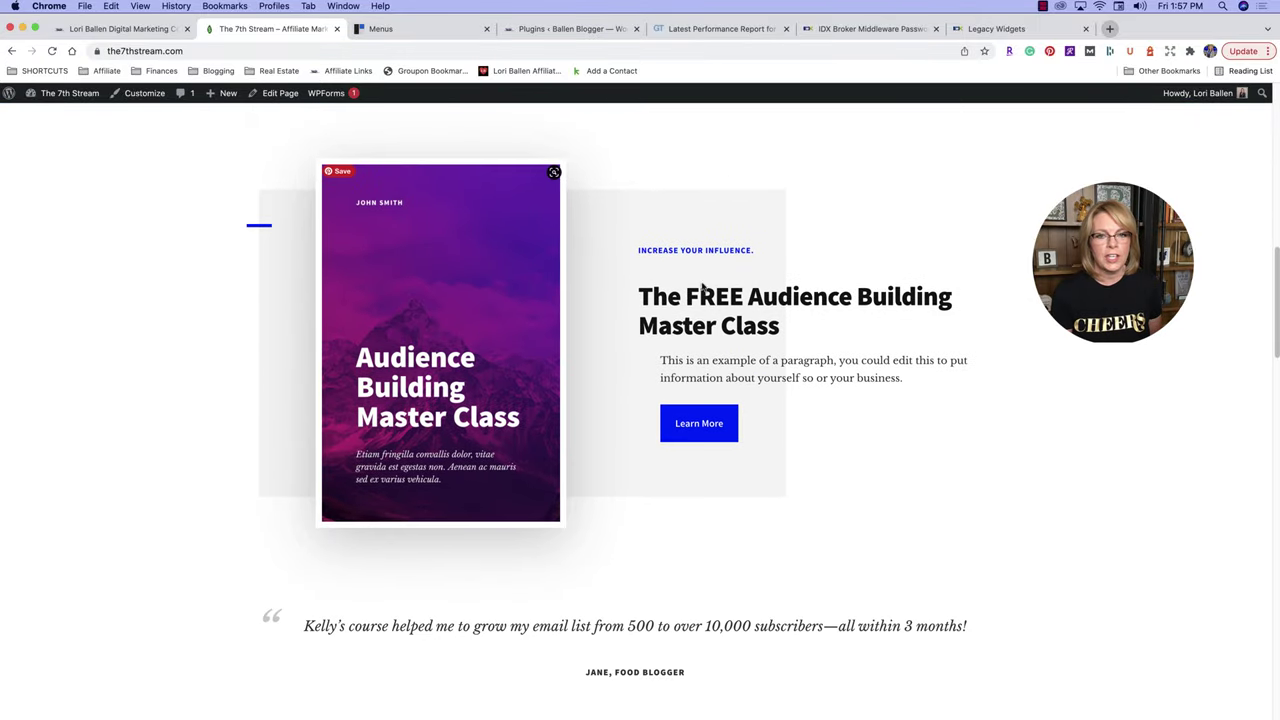
{"action": "scroll", "coordinate": [317, 340], "scroll_direction": "up", "scroll_amount": 4}
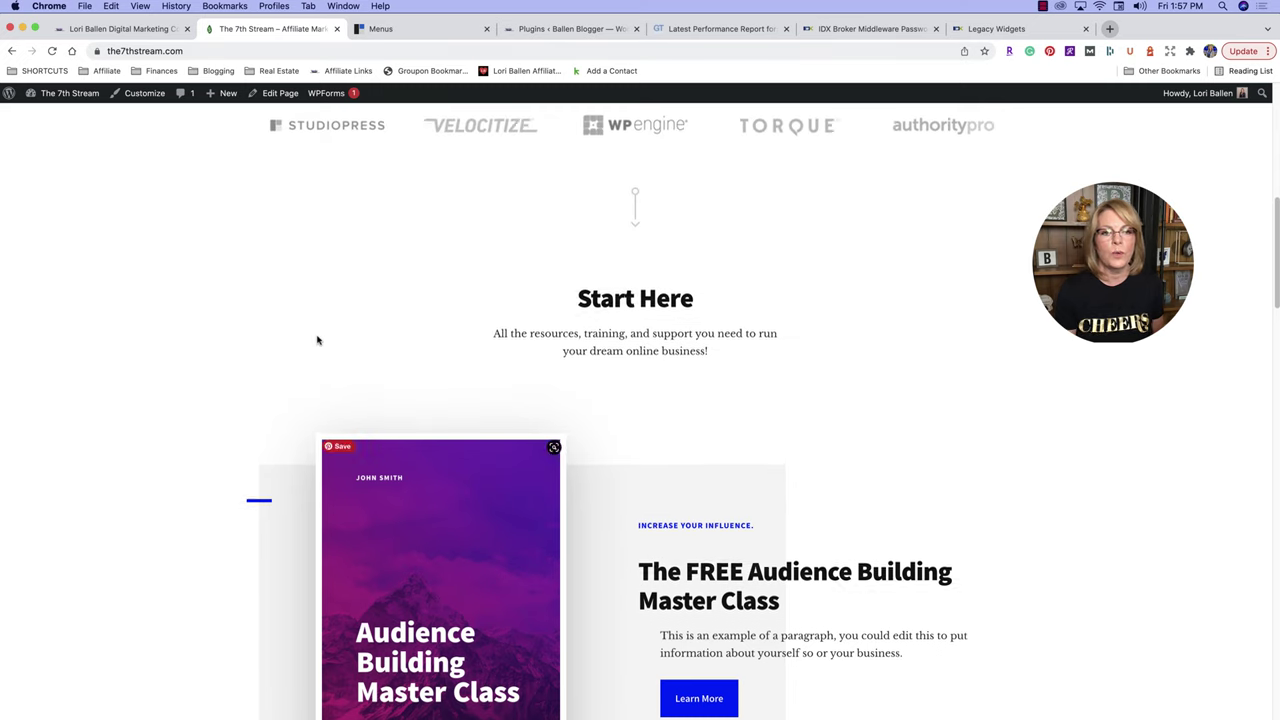
{"action": "scroll", "coordinate": [317, 340], "scroll_direction": "up", "scroll_amount": 1}
{"action": "scroll", "coordinate": [300, 330], "scroll_direction": "up", "scroll_amount": 3}
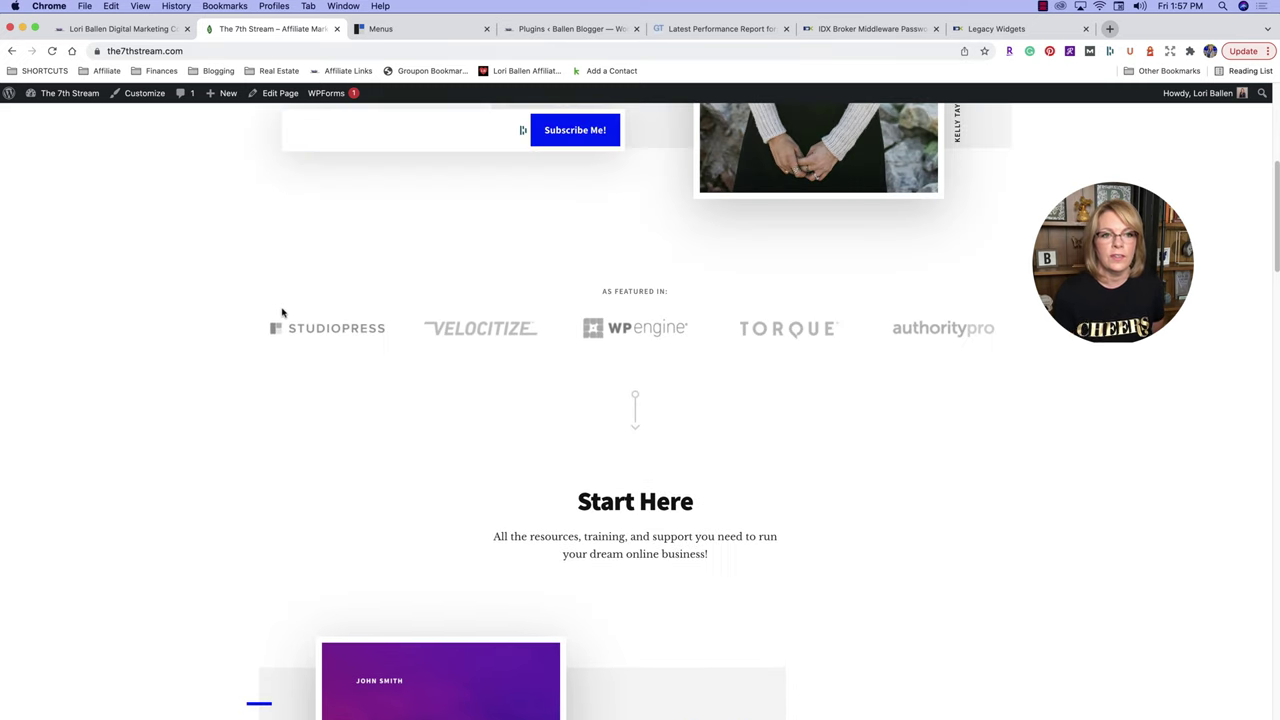
Open The 7th Stream homepage for editing, checking the StudioPress Menus guide while it loads.
{"action": "left_click", "coordinate": [287, 102]}
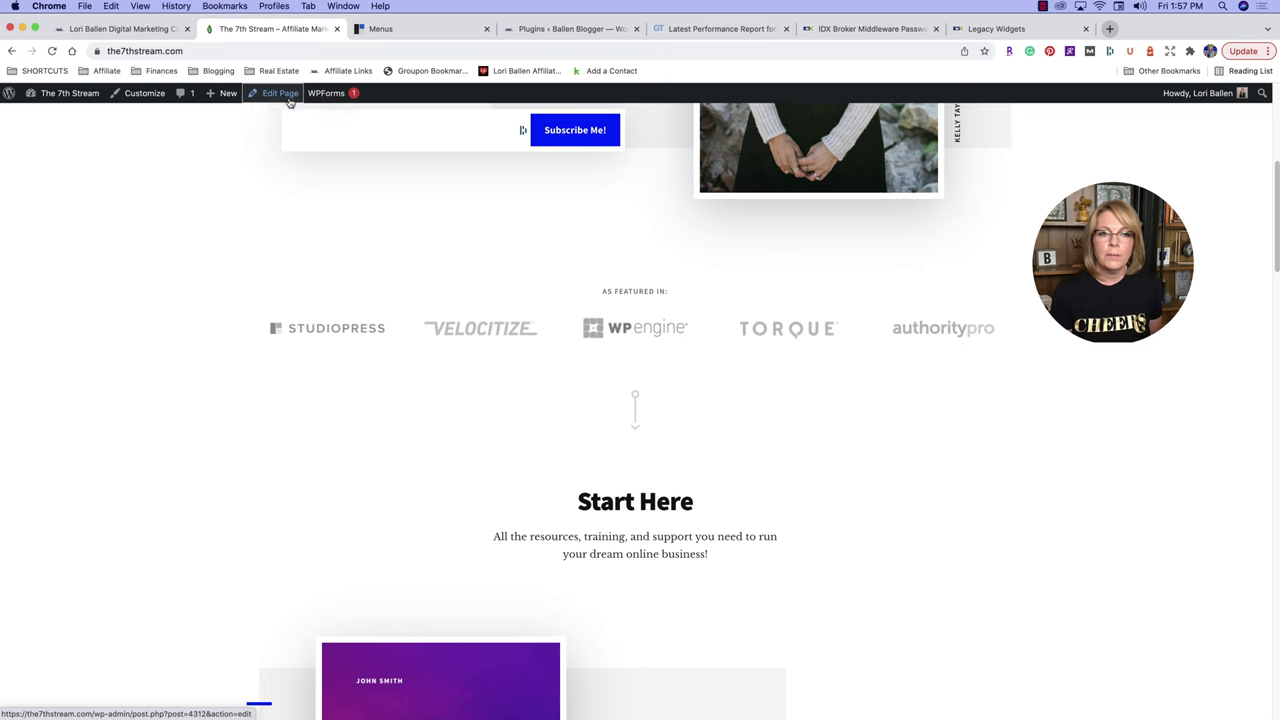
{"action": "left_click", "coordinate": [421, 33]}
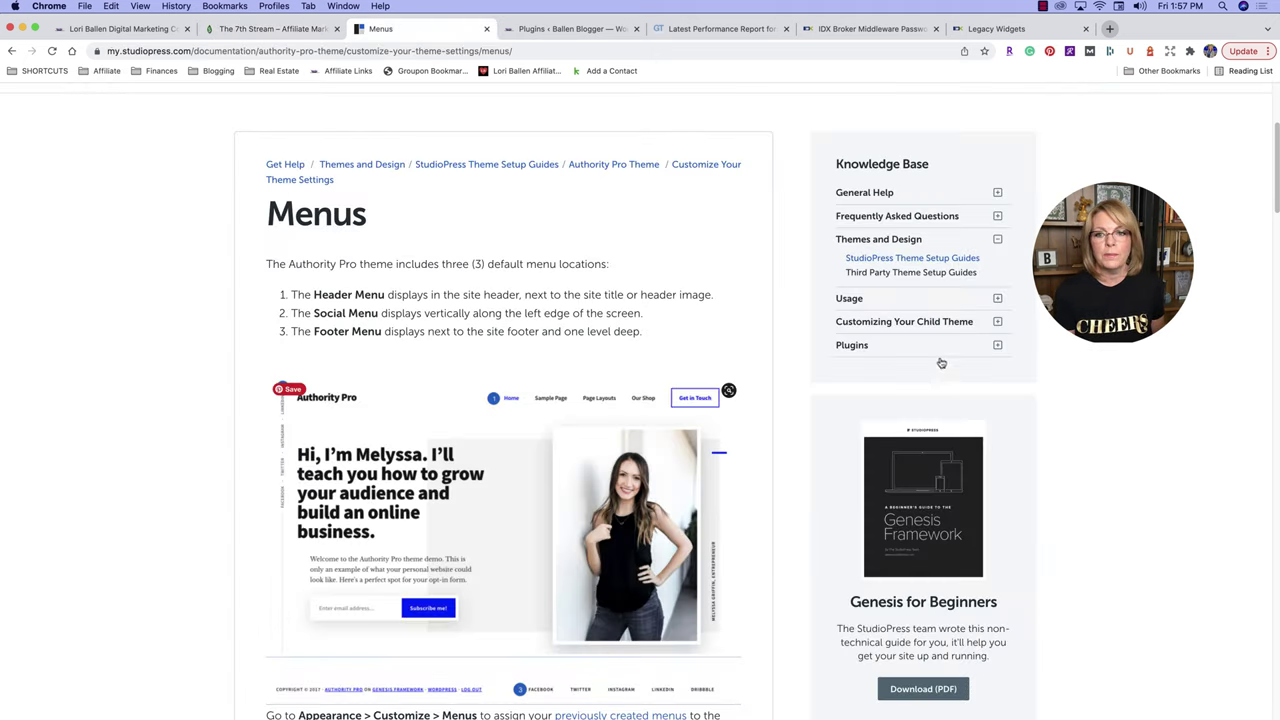
{"action": "left_click", "coordinate": [260, 30]}
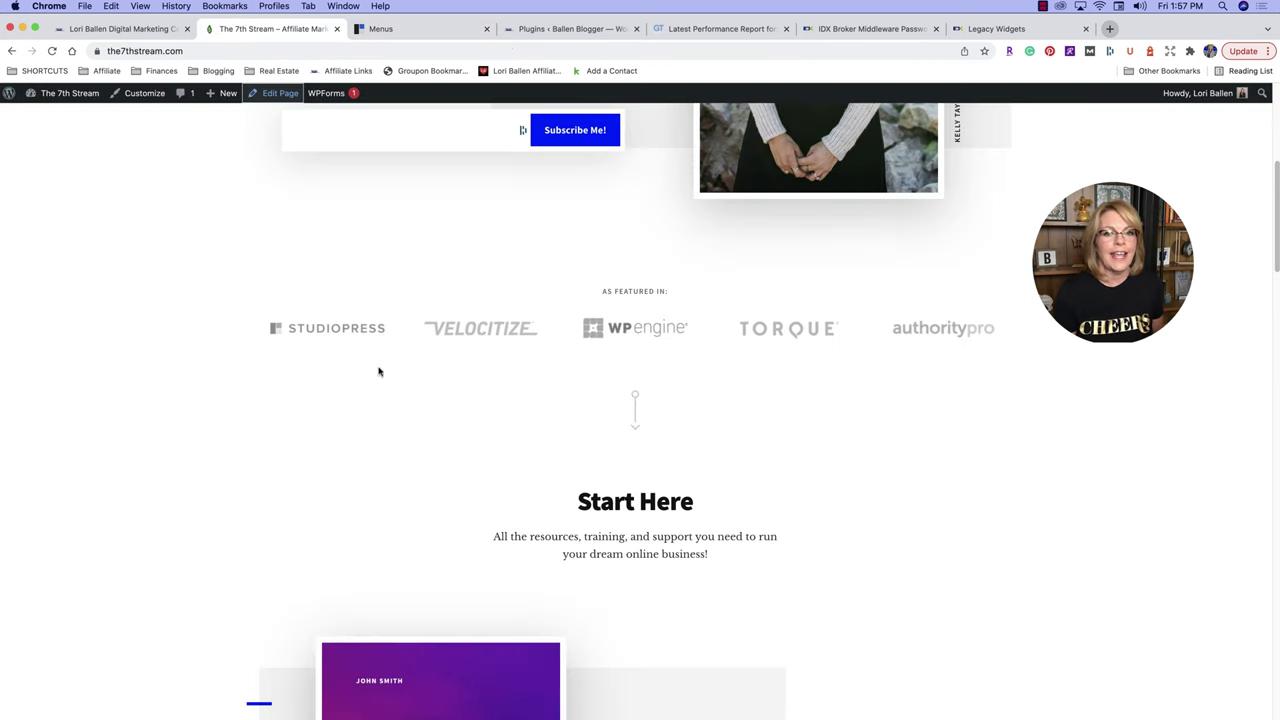
{"action": "scroll", "coordinate": [378, 372], "scroll_direction": "up", "scroll_amount": 5}
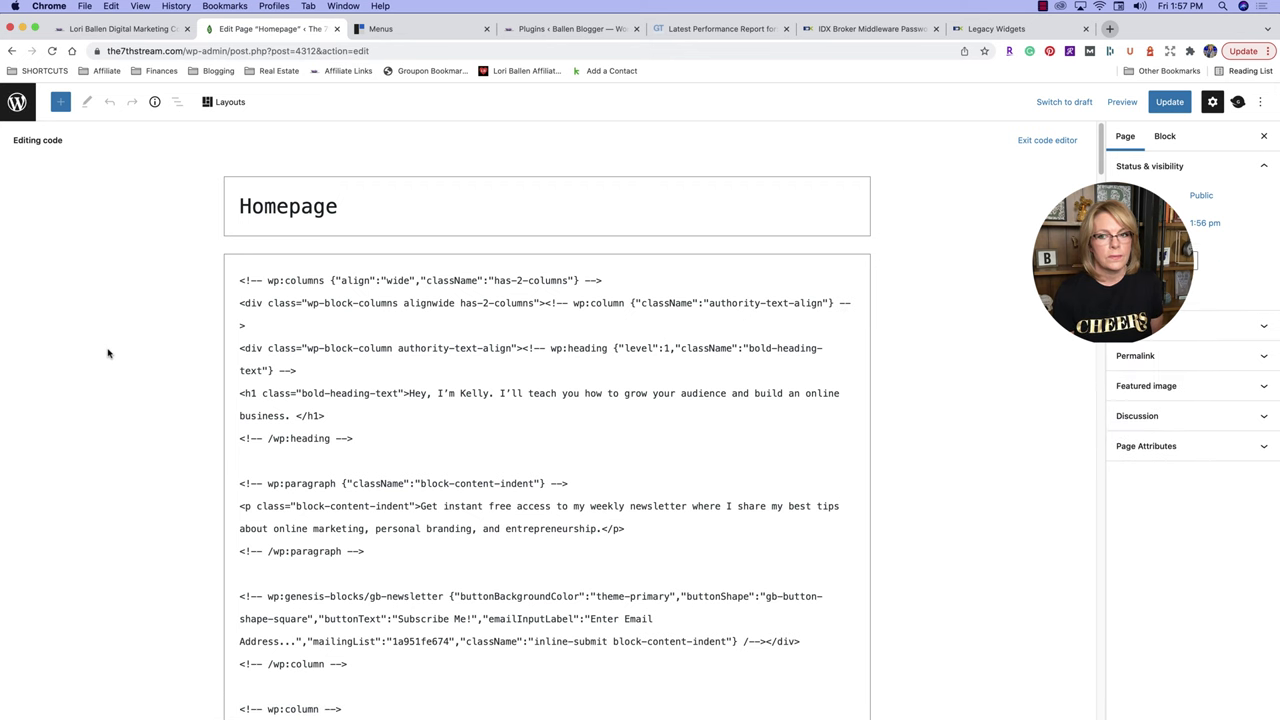
Switch the Homepage from the code editor to the visual block editor and hide the settings sidebar.
{"action": "left_click", "coordinate": [420, 312]}
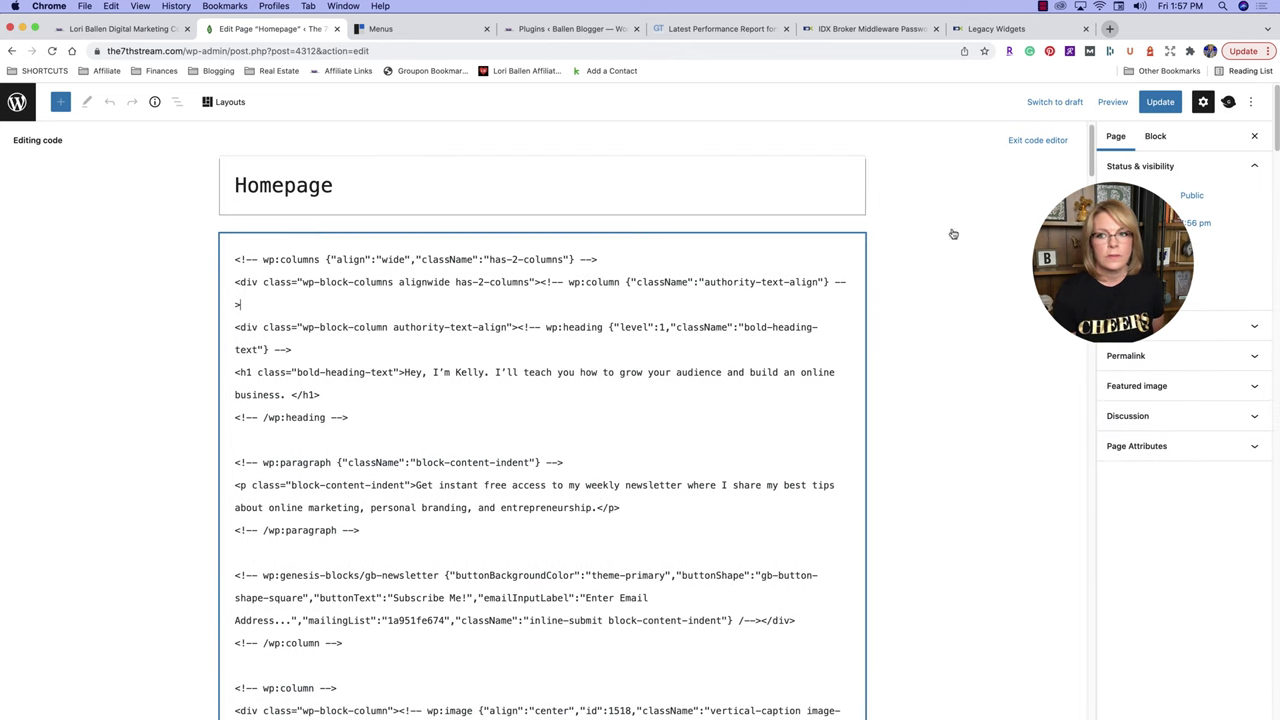
{"action": "left_click", "coordinate": [1114, 103]}
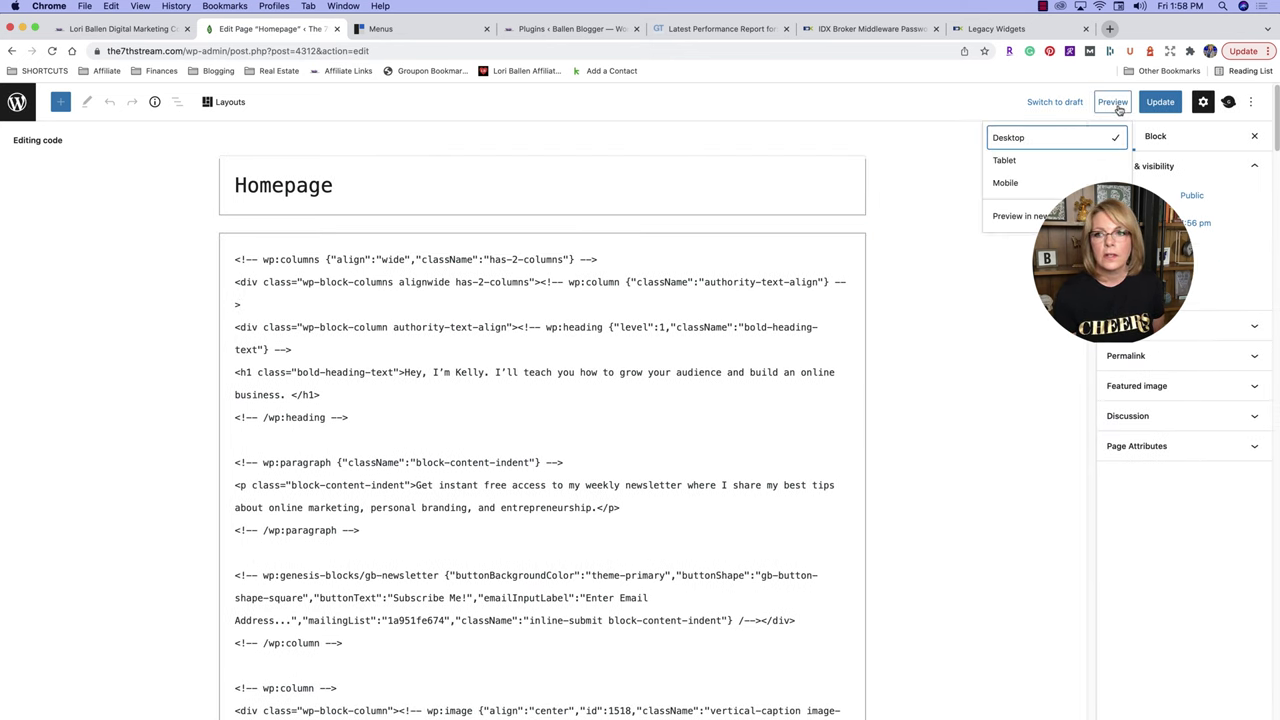
{"action": "left_click", "coordinate": [1203, 103]}
{"action": "left_click", "coordinate": [1203, 103]}
{"action": "left_click", "coordinate": [1203, 103]}
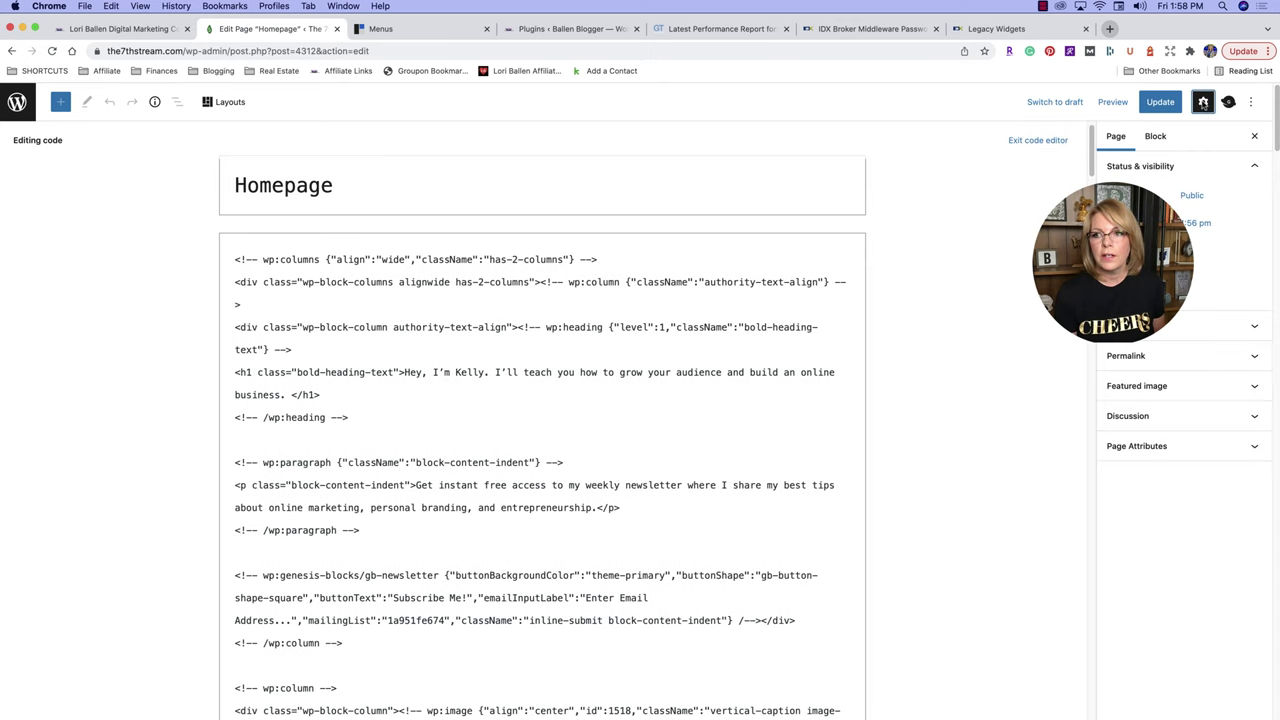
{"action": "left_click", "coordinate": [1203, 103]}
{"action": "left_click", "coordinate": [1222, 141]}
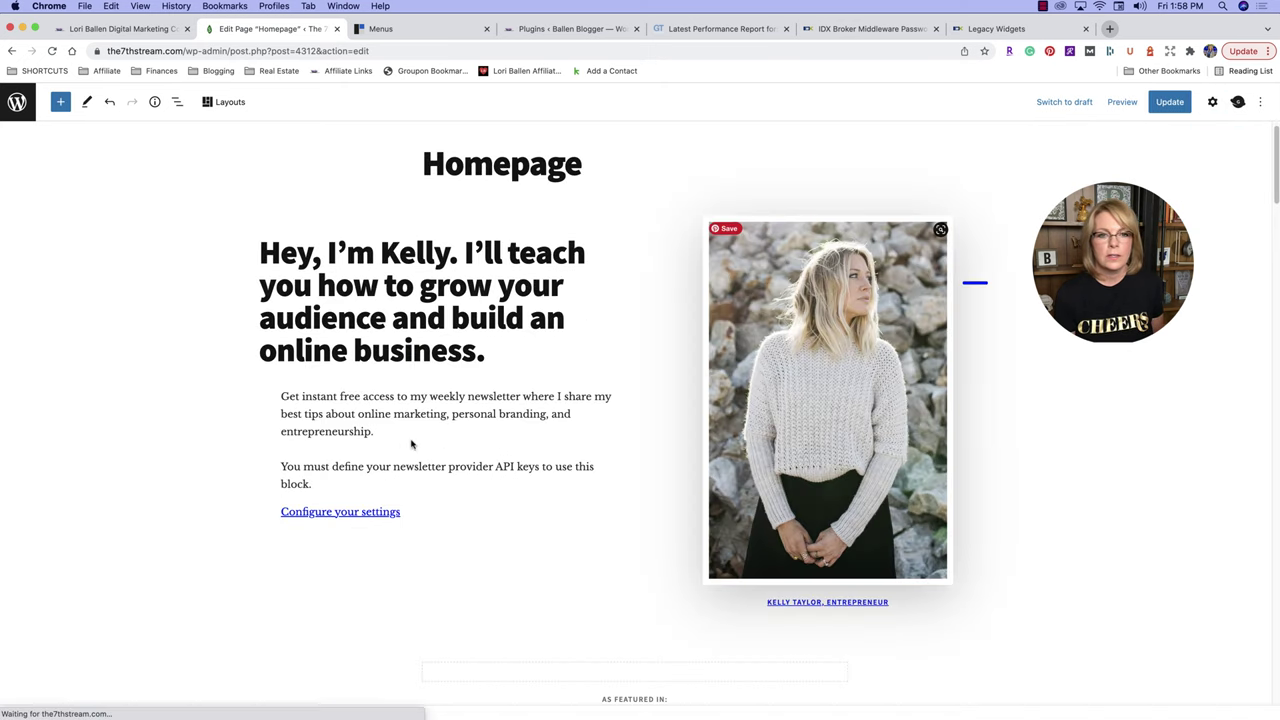
Rewrite the hero heading with the site owner's first name and the sentence "My team is here to help you buy or sell a house.".
{"action": "left_click", "coordinate": [421, 302]}
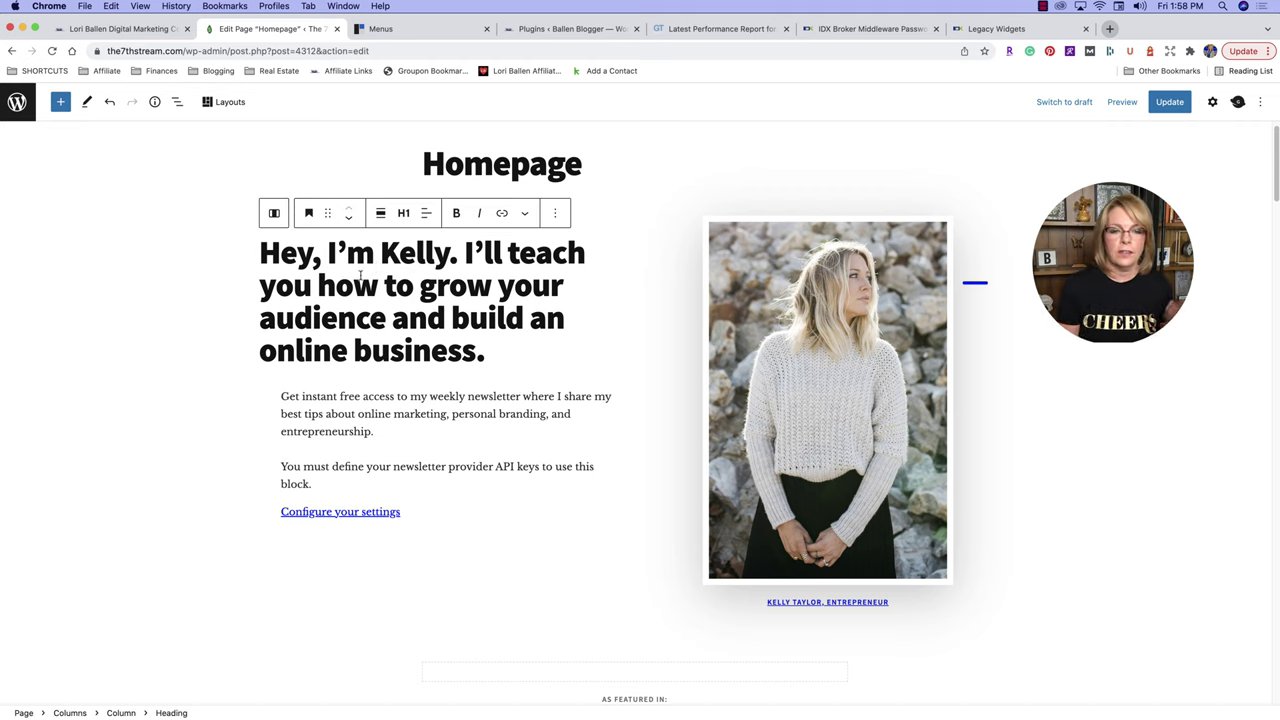
{"action": "left_click_drag", "start_coordinate": [380, 255], "coordinate": [452, 258]}
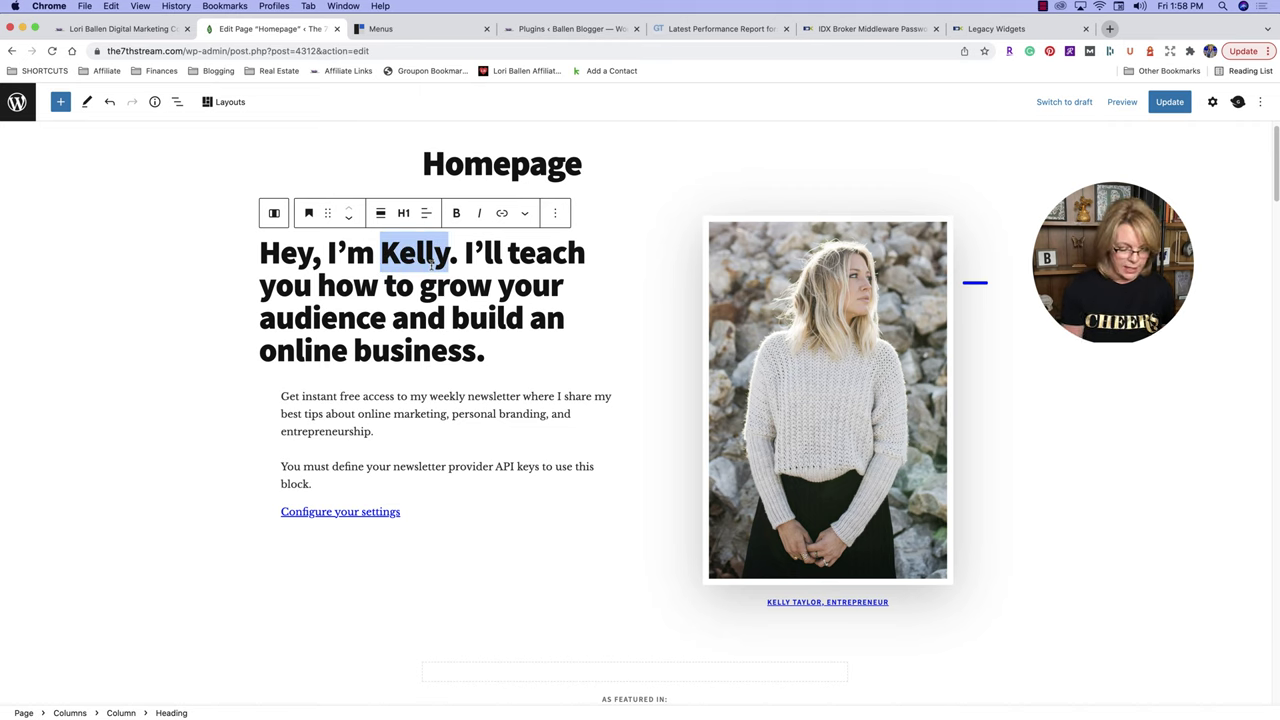
{"action": "type", "text": "Lori"}
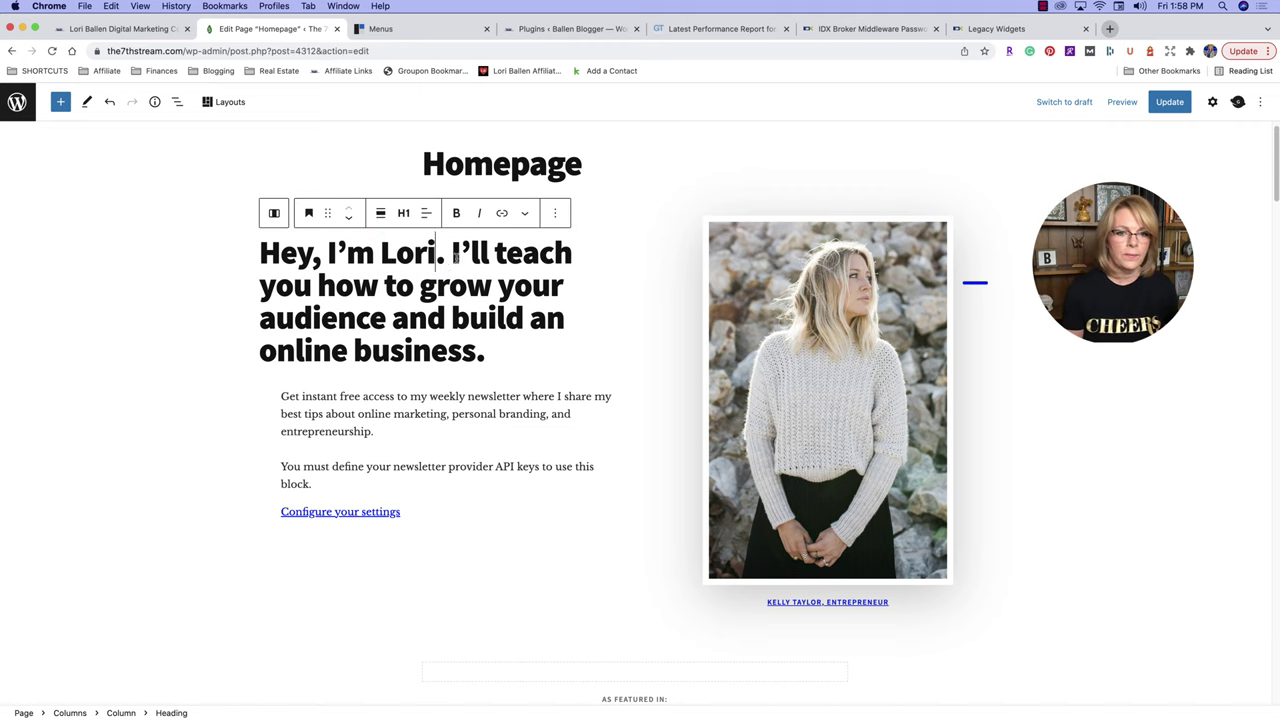
{"action": "left_click_drag", "start_coordinate": [455, 257], "coordinate": [517, 341]}
{"action": "type", "text": "M"}
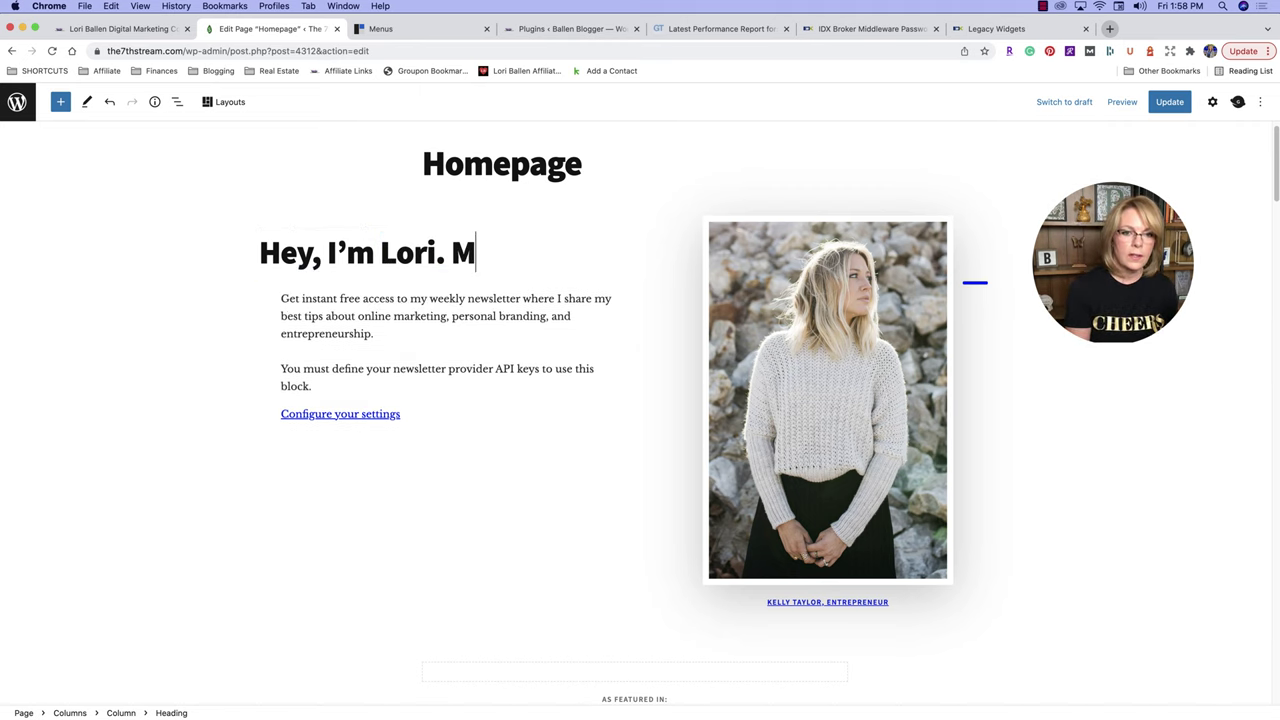
{"action": "type", "text": "y team is here"}
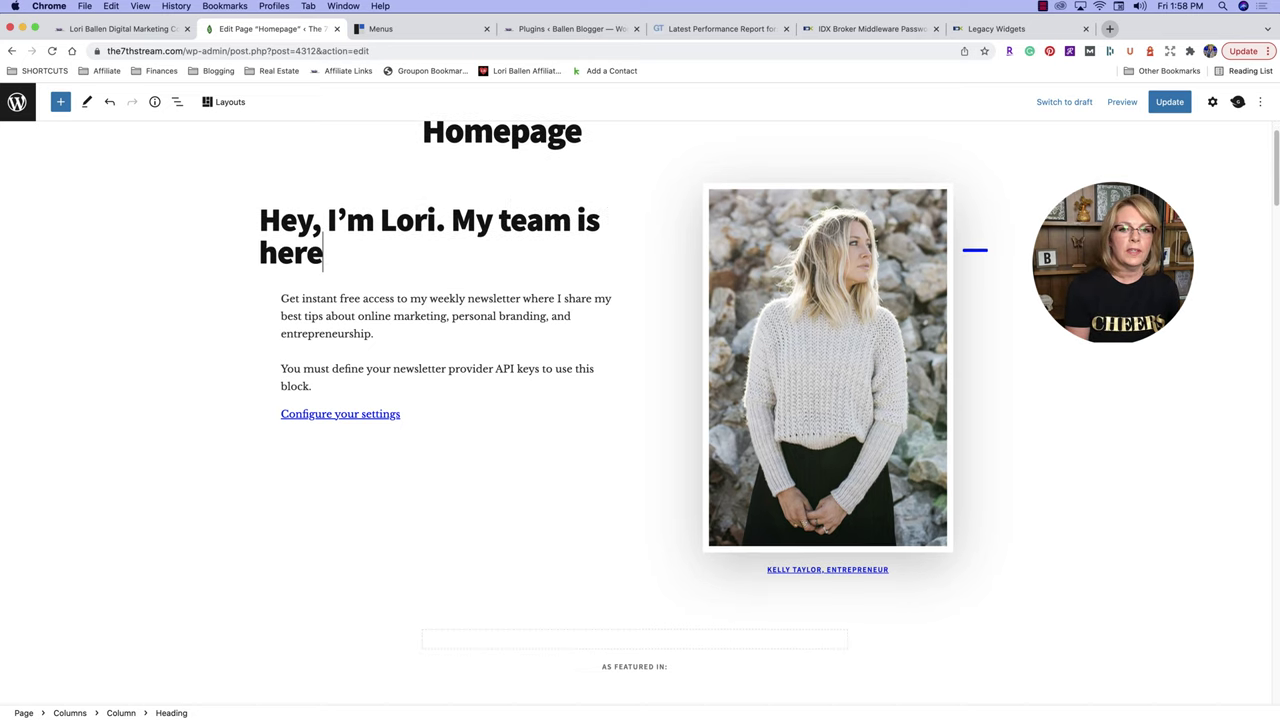
{"action": "type", "text": " to help yo"}
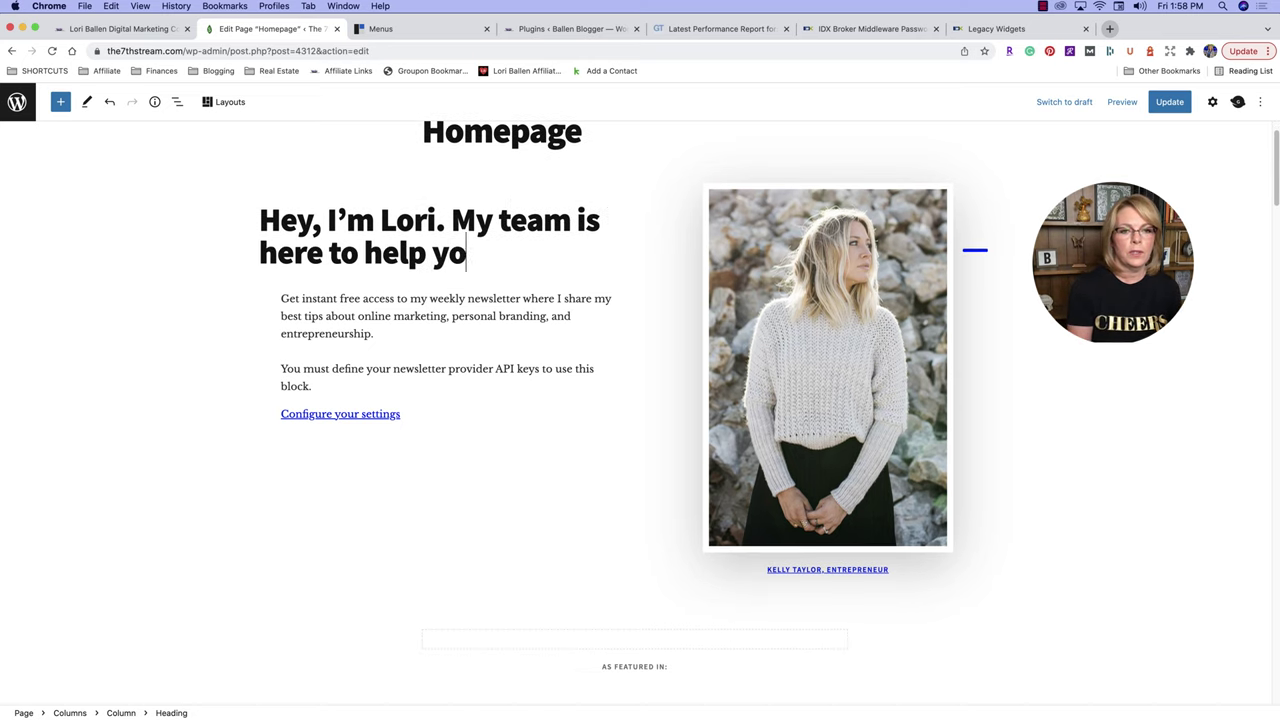
{"action": "type", "text": "u buy or sell a h"}
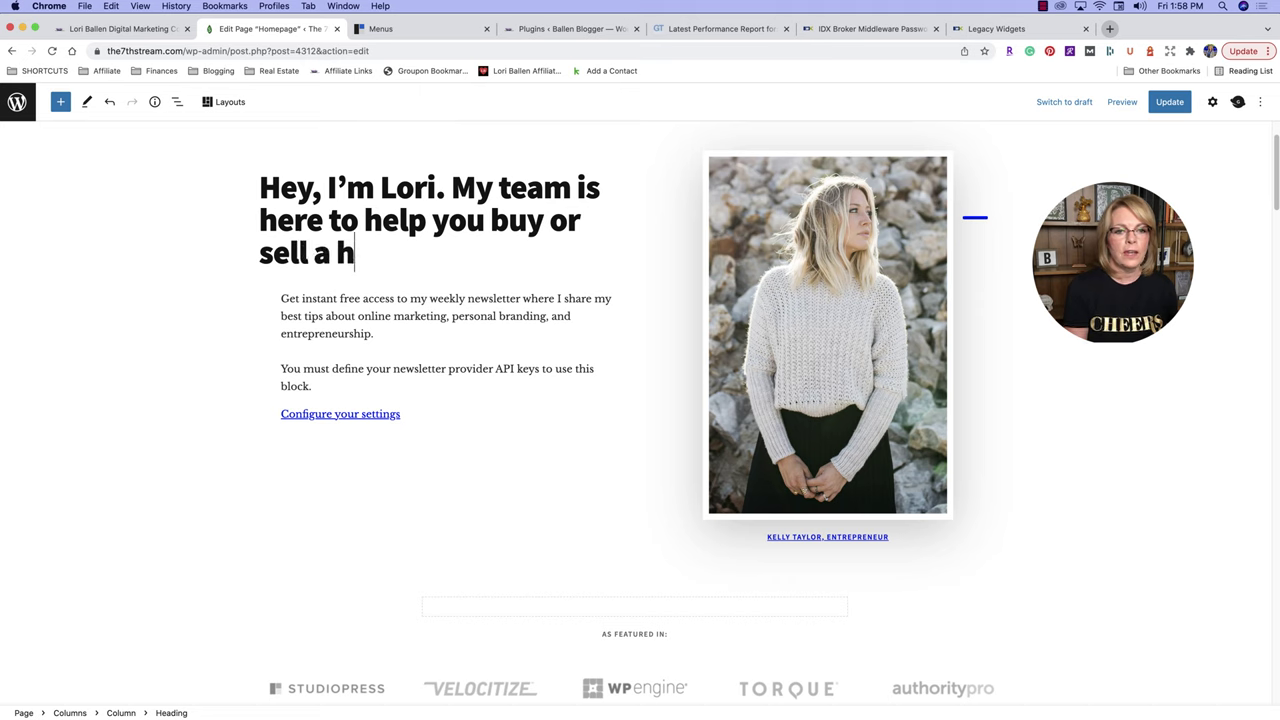
{"action": "type", "text": "ouse."}
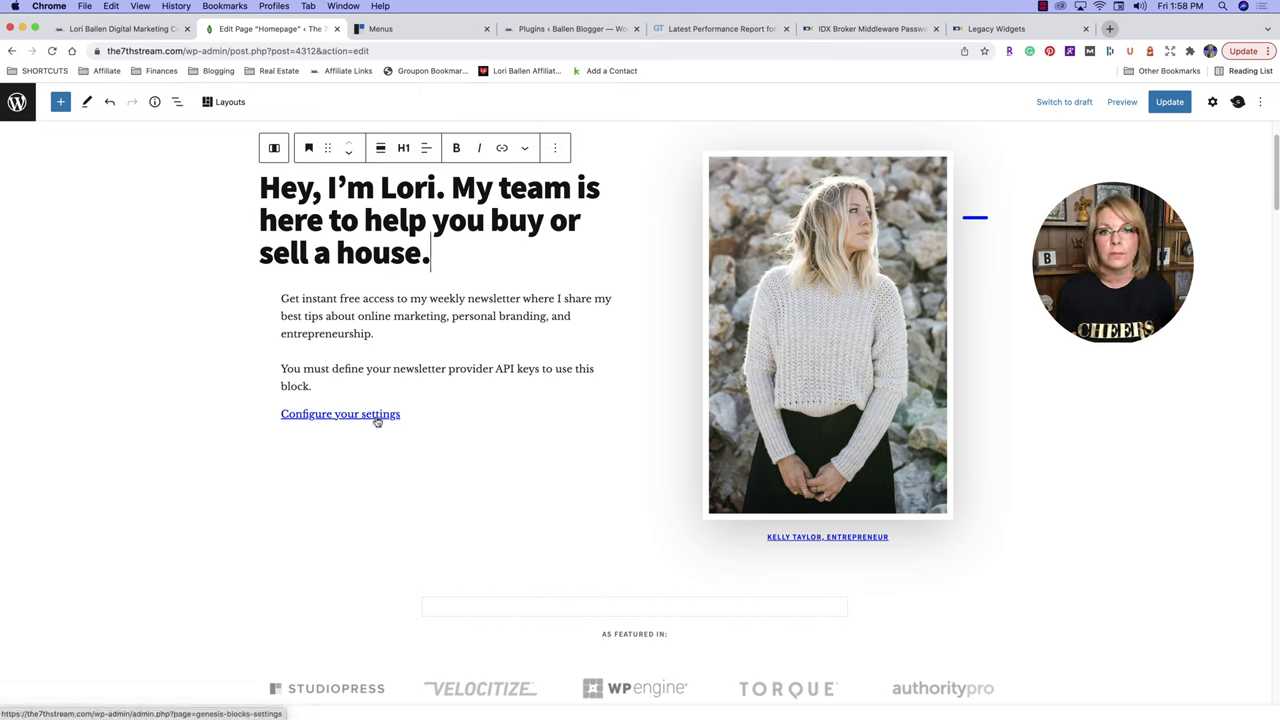
Remove the Email newsletter block with the API key notice from below the hero paragraph.
{"action": "left_click_drag", "start_coordinate": [281, 300], "coordinate": [377, 332]}
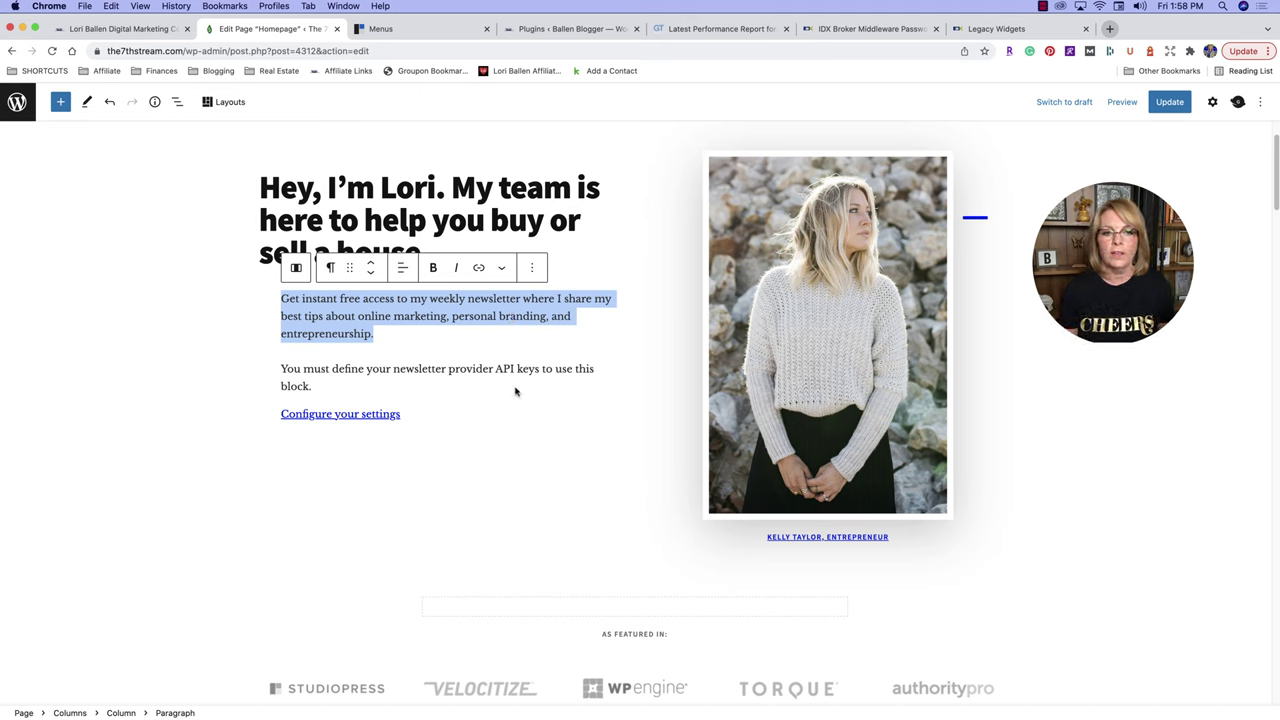
{"action": "left_click", "coordinate": [374, 392]}
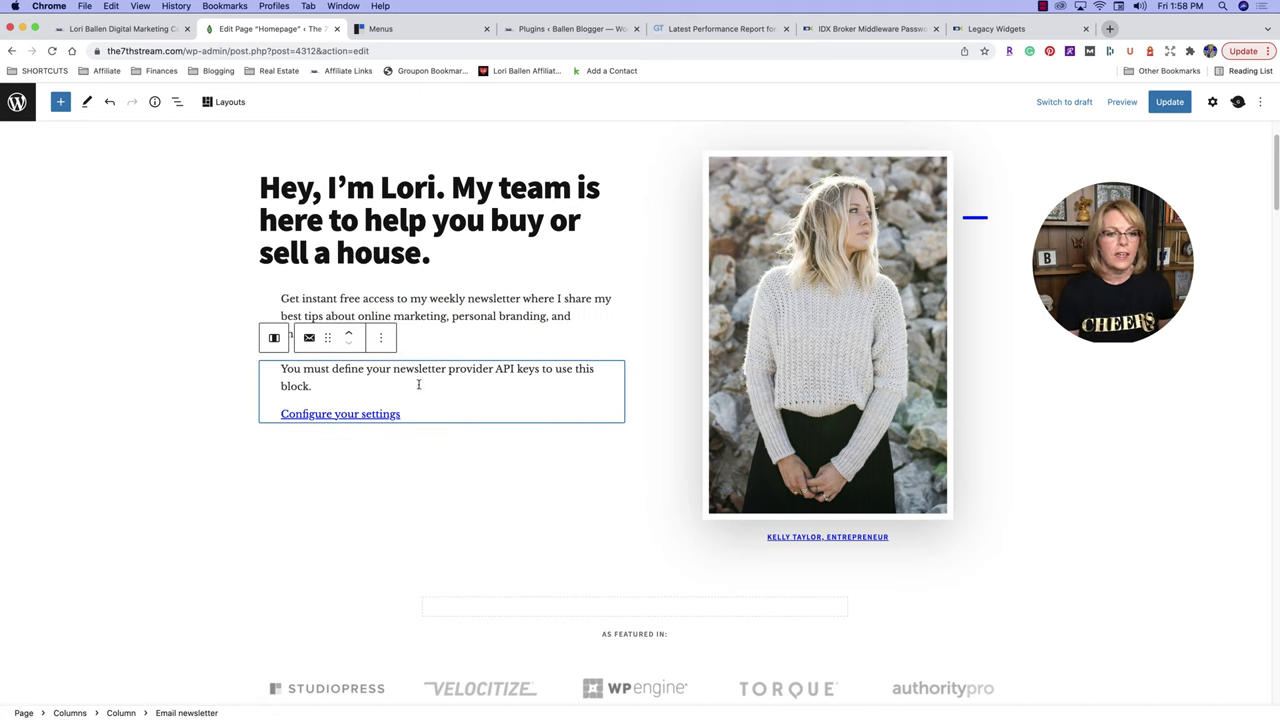
{"action": "left_click", "coordinate": [380, 337]}
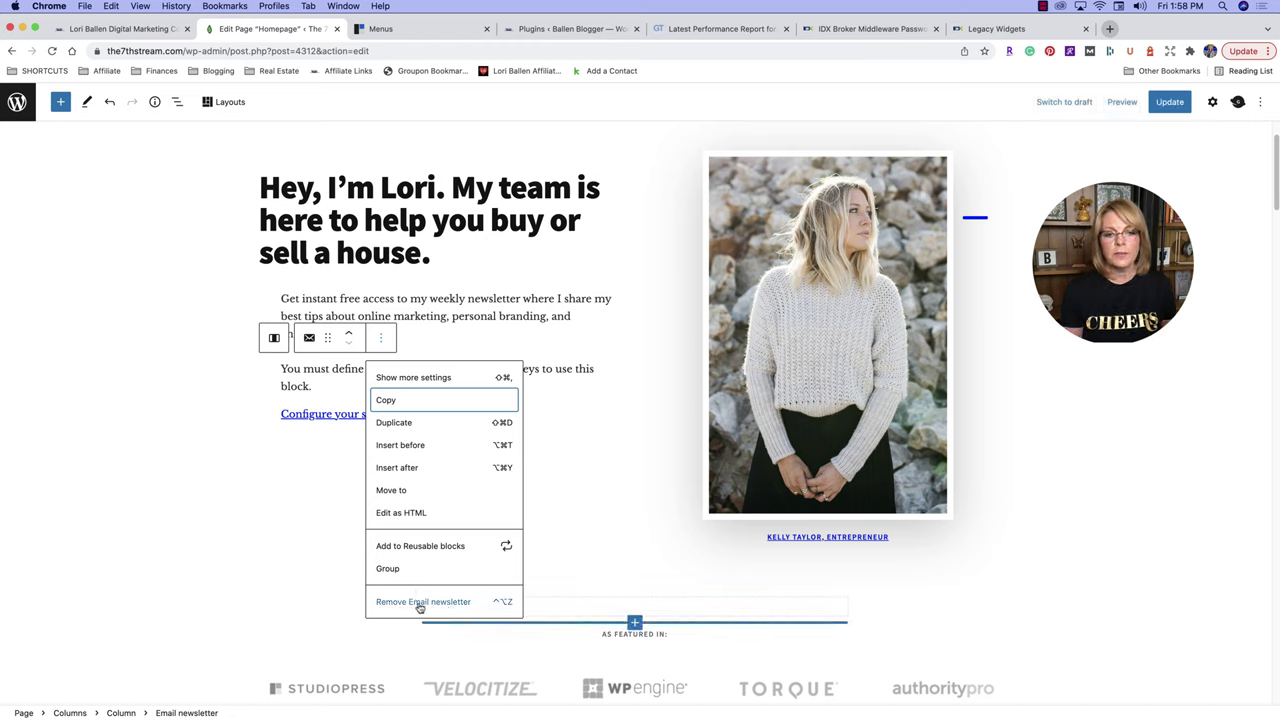
{"action": "left_click", "coordinate": [418, 602]}
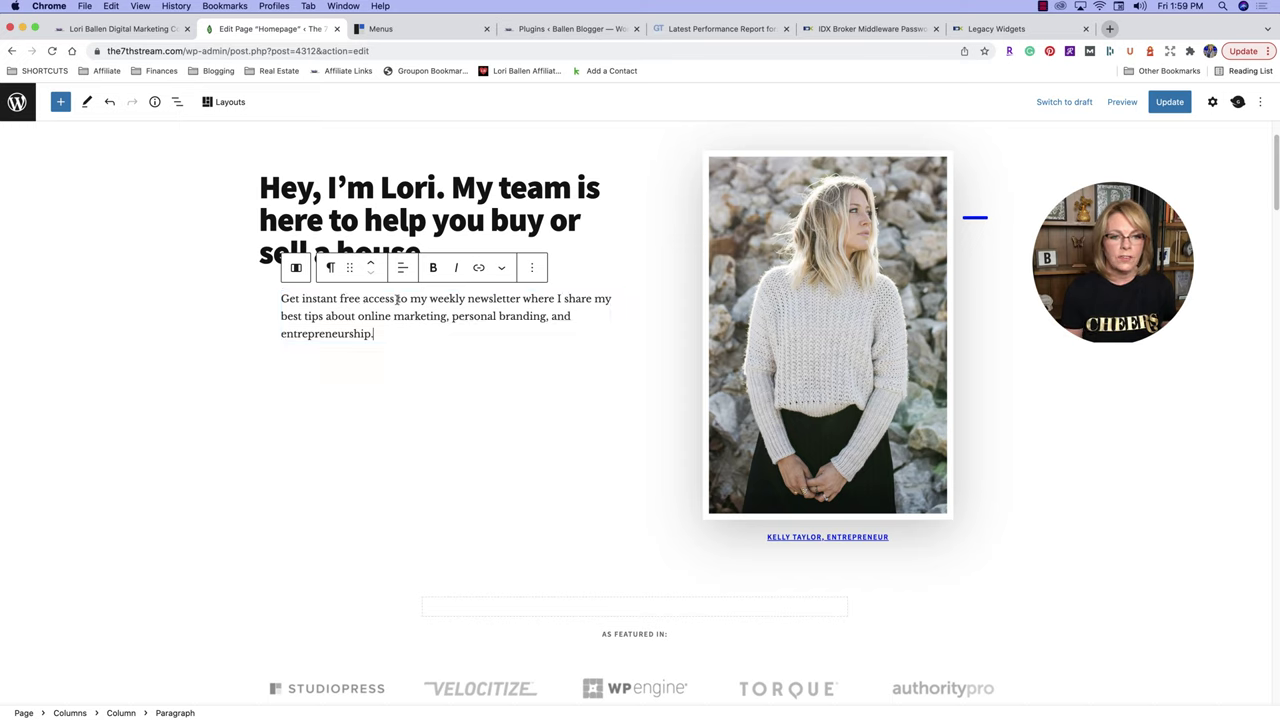
Rewrite the hero paragraph as "Get instant free access to all homes that were just listed in the Greater Las Vegas Area.".
{"action": "left_click_drag", "start_coordinate": [410, 298], "coordinate": [428, 330]}
{"action": "type", "text": "all"}
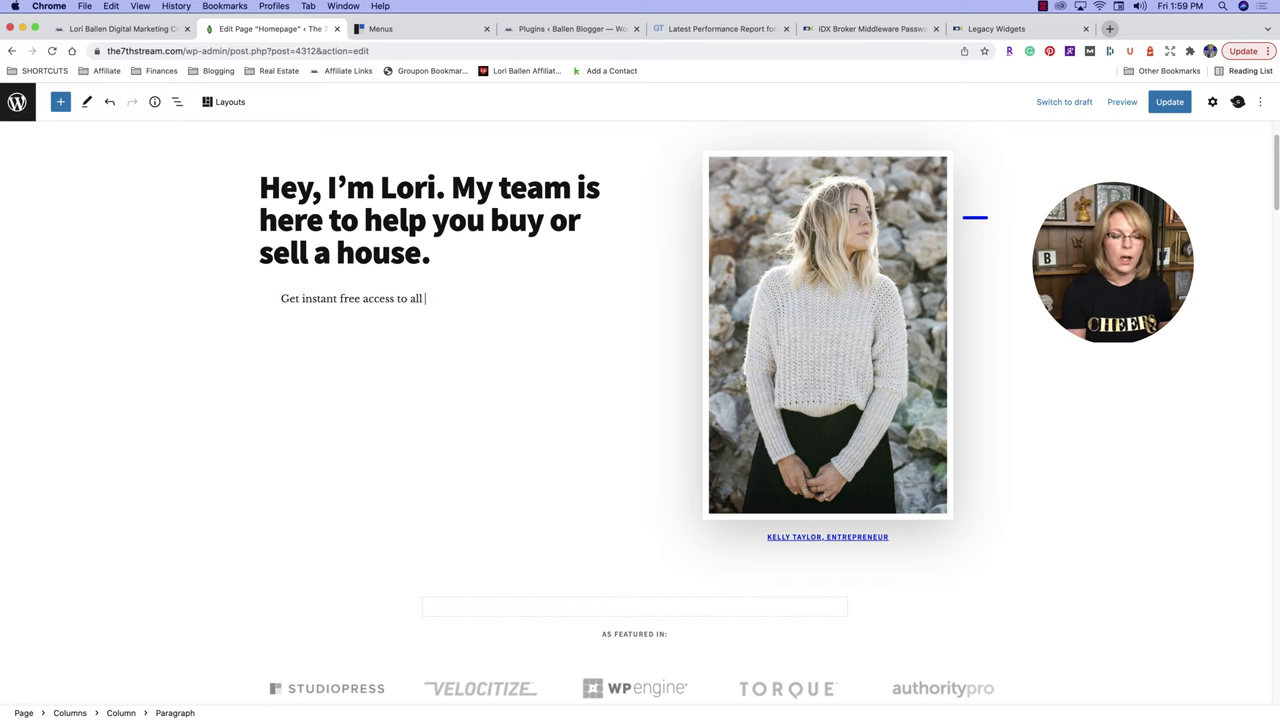
{"action": "type", "text": " homes that w"}
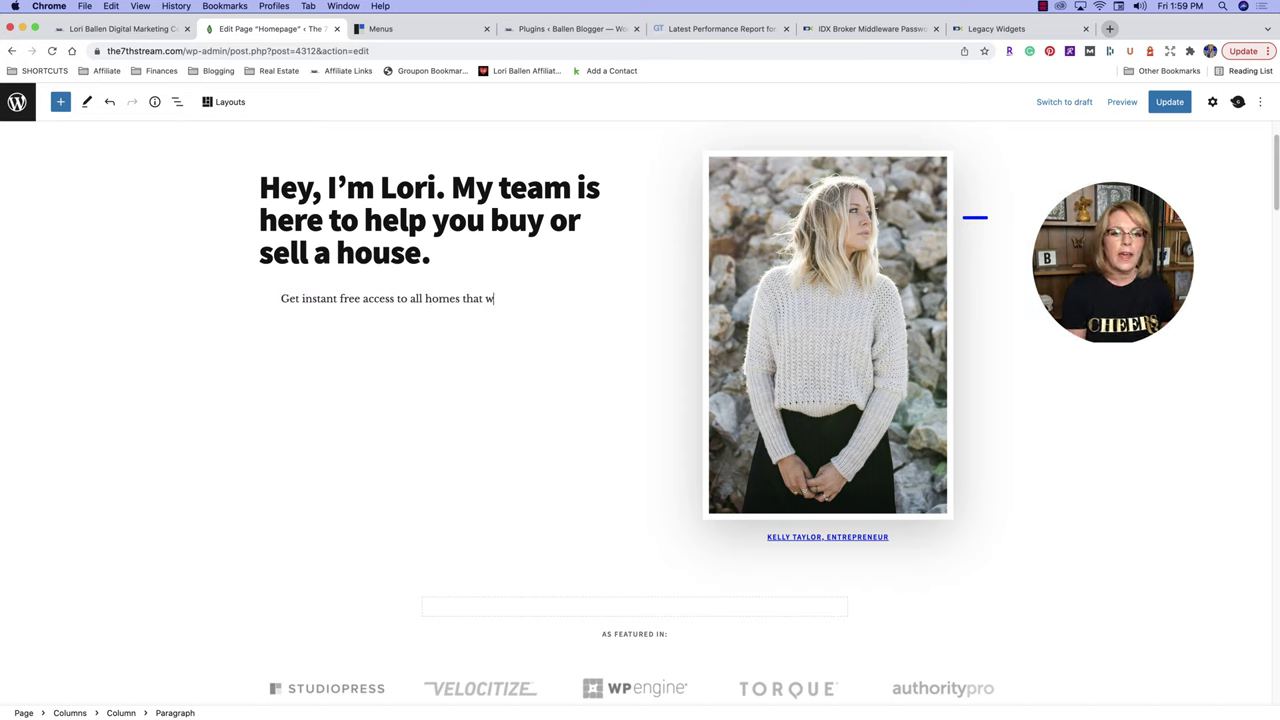
{"action": "type", "text": "ere just listed in "}
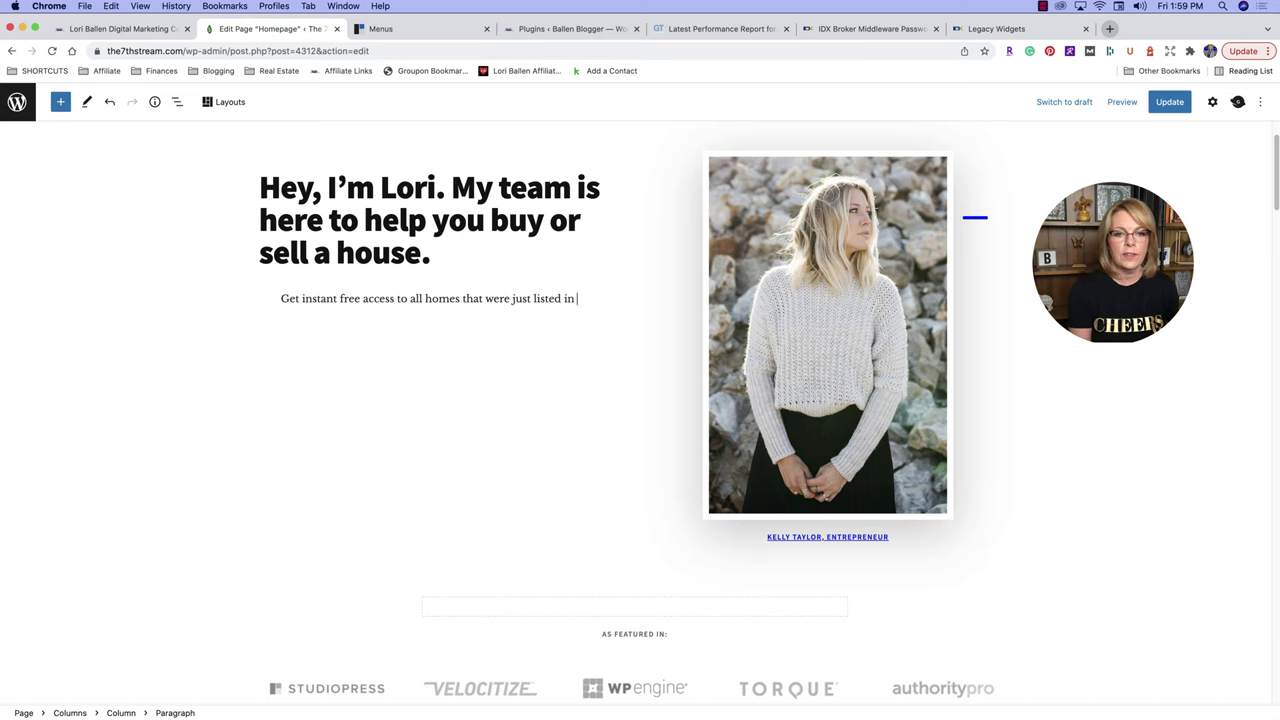
{"action": "type", "text": "the Greater Las "}
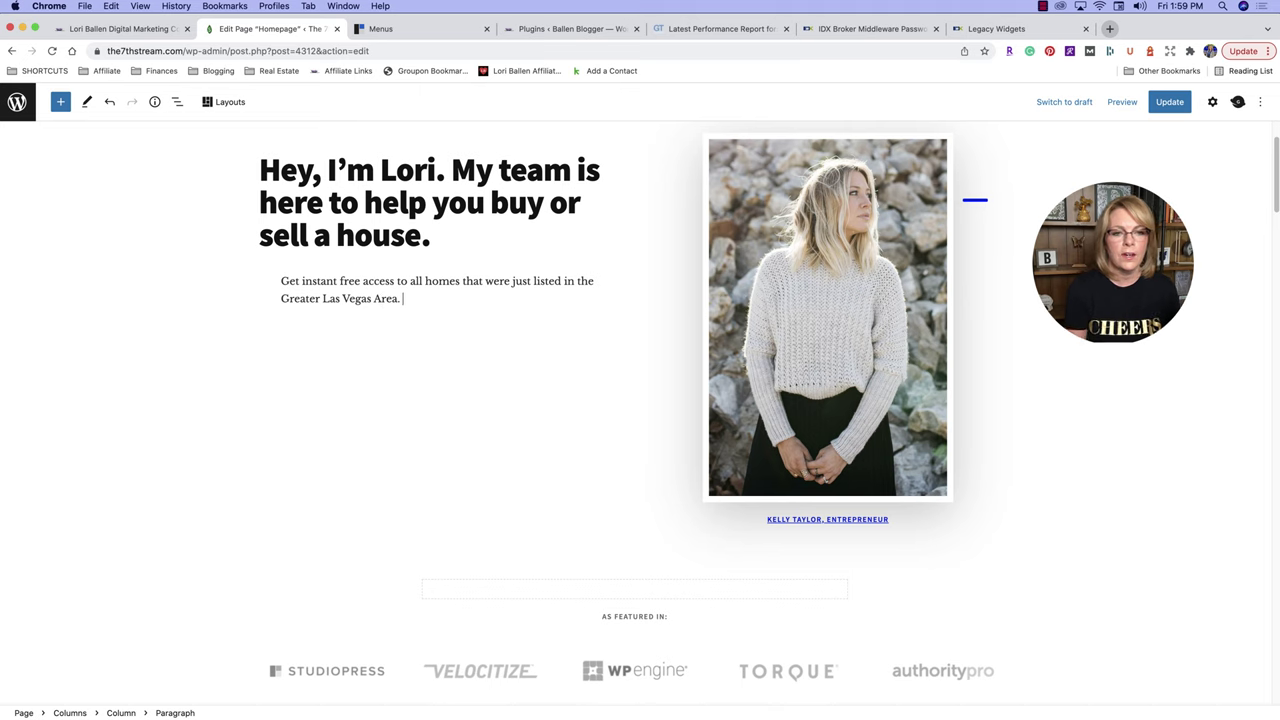
{"action": "type", "text": "Vegas Area."}
Add a Buttons block below the hero paragraph and label its button "Shop All Real Estate".
{"action": "key", "text": "Return"}
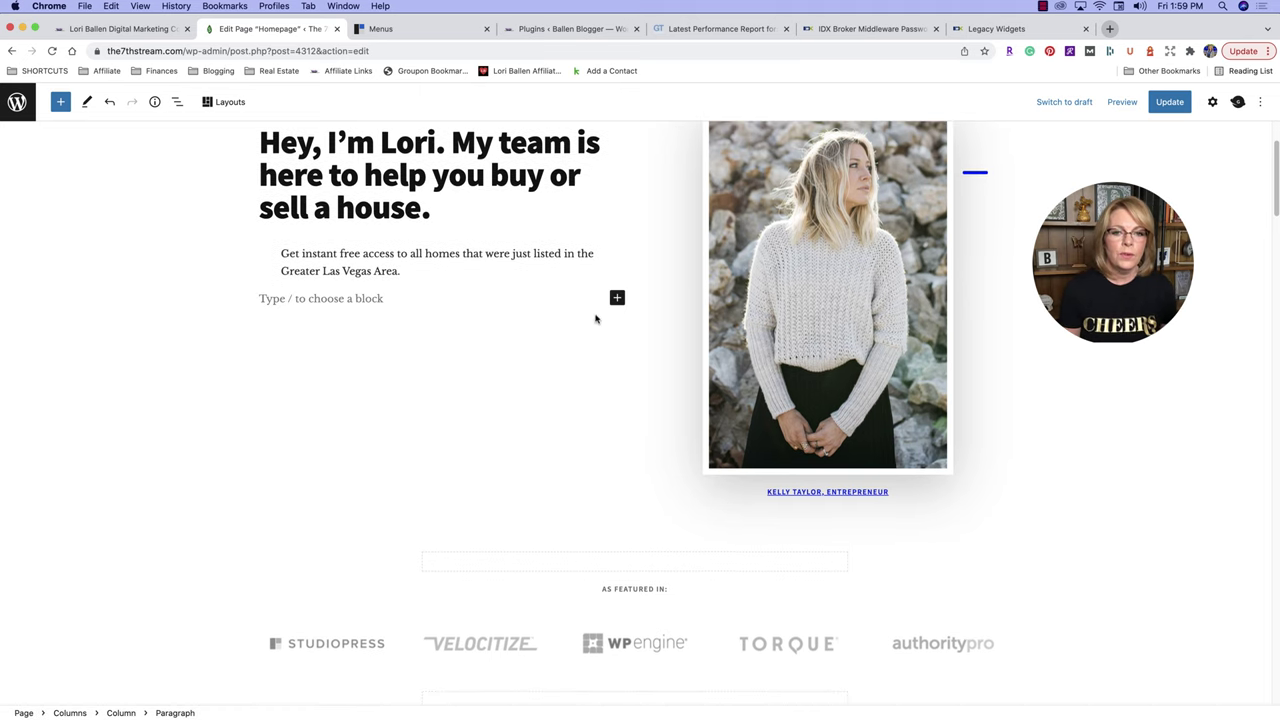
{"action": "left_click", "coordinate": [617, 299]}
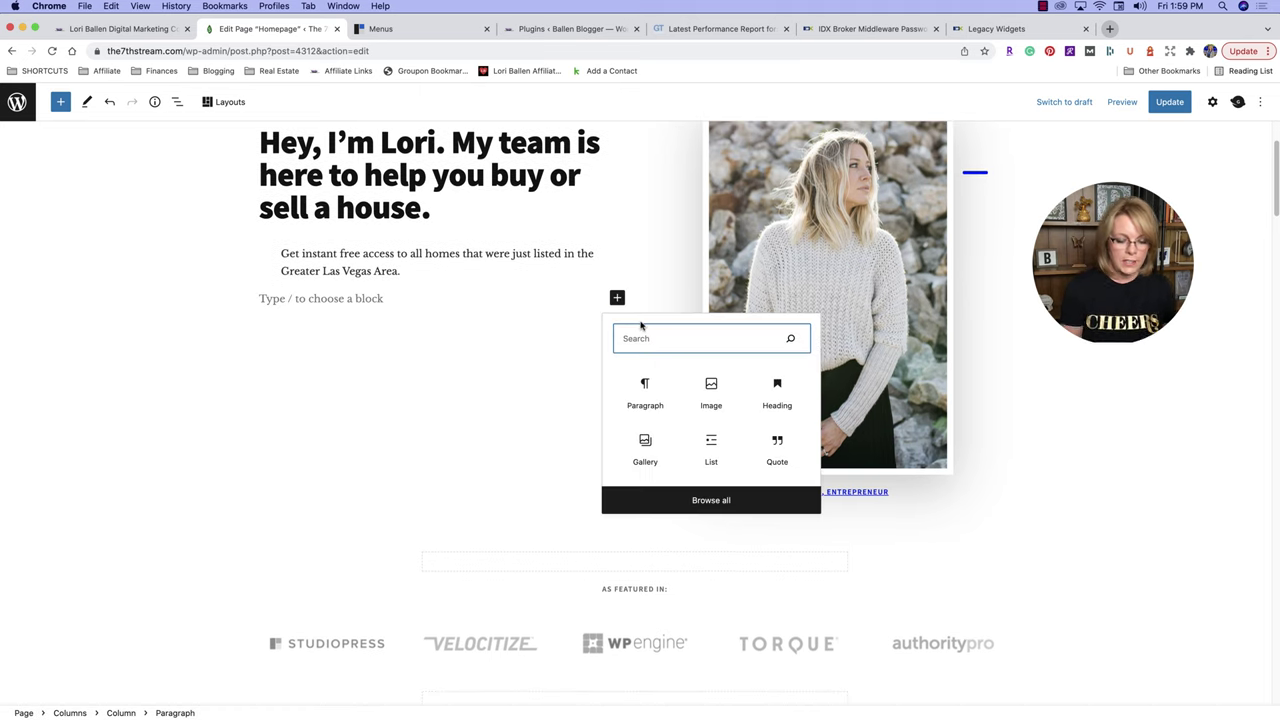
{"action": "type", "text": "button"}
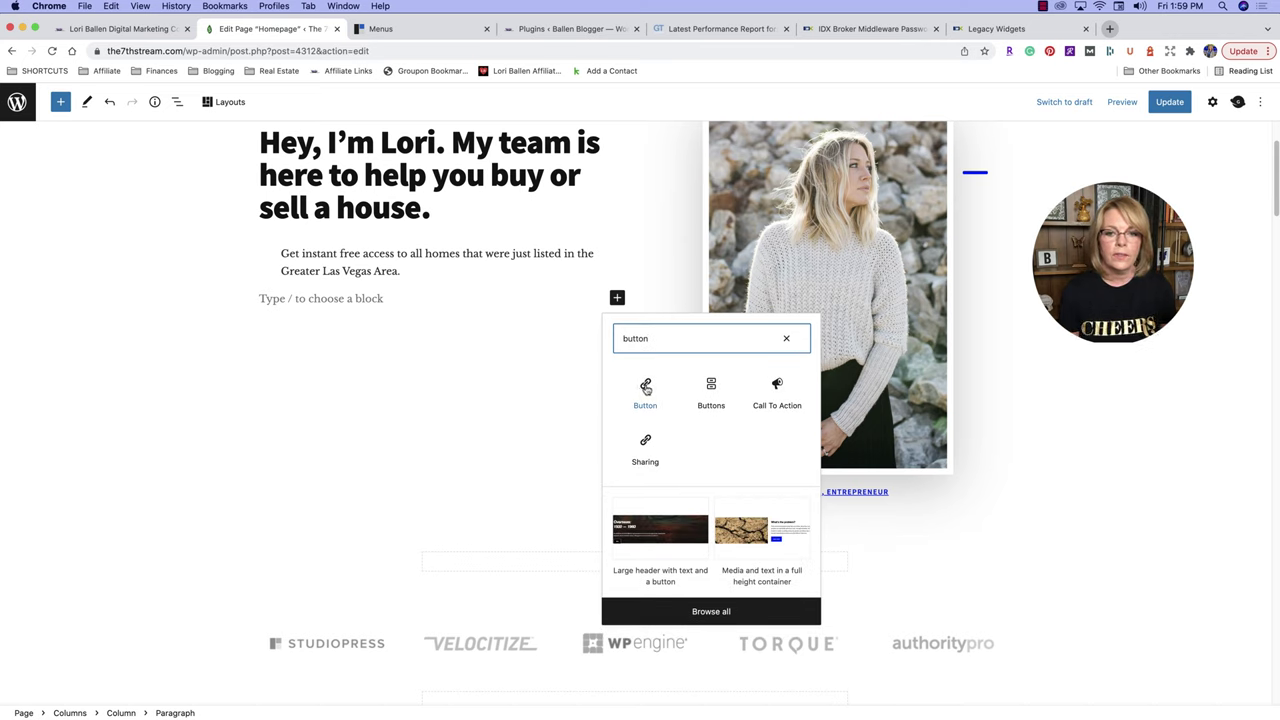
{"action": "left_click", "coordinate": [711, 390]}
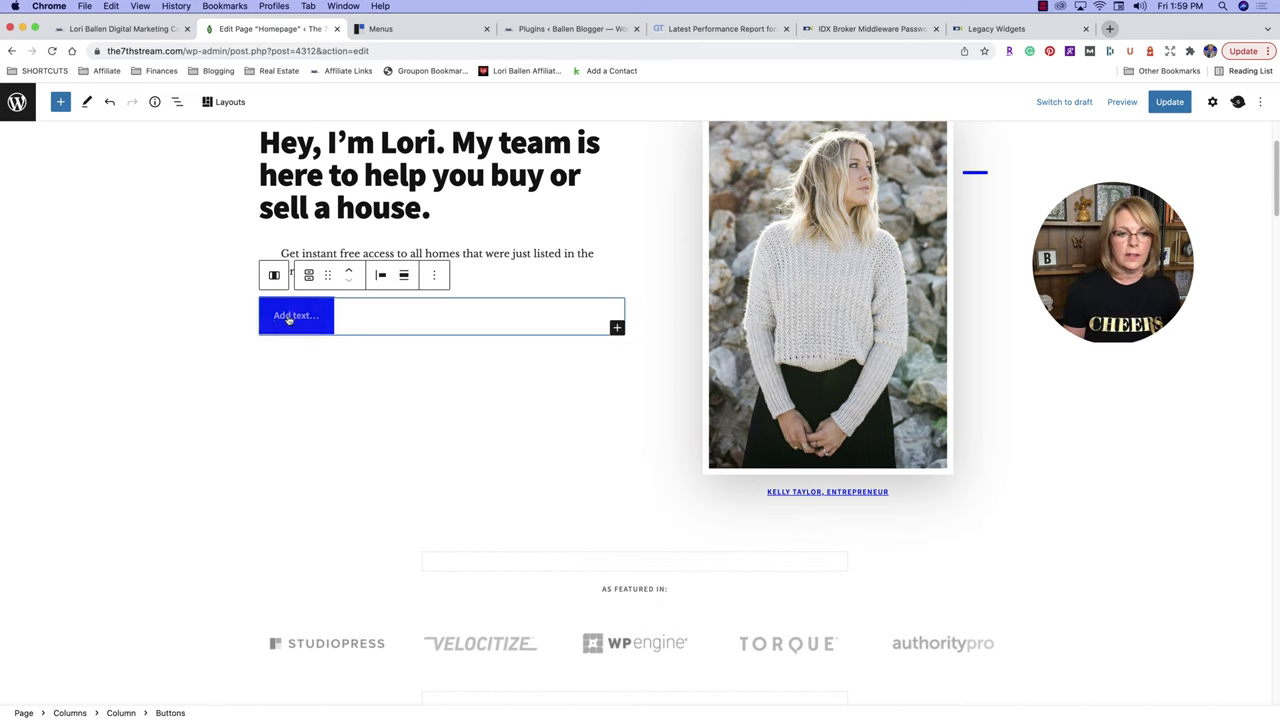
{"action": "left_click", "coordinate": [289, 319]}
{"action": "type", "text": "Sh"}
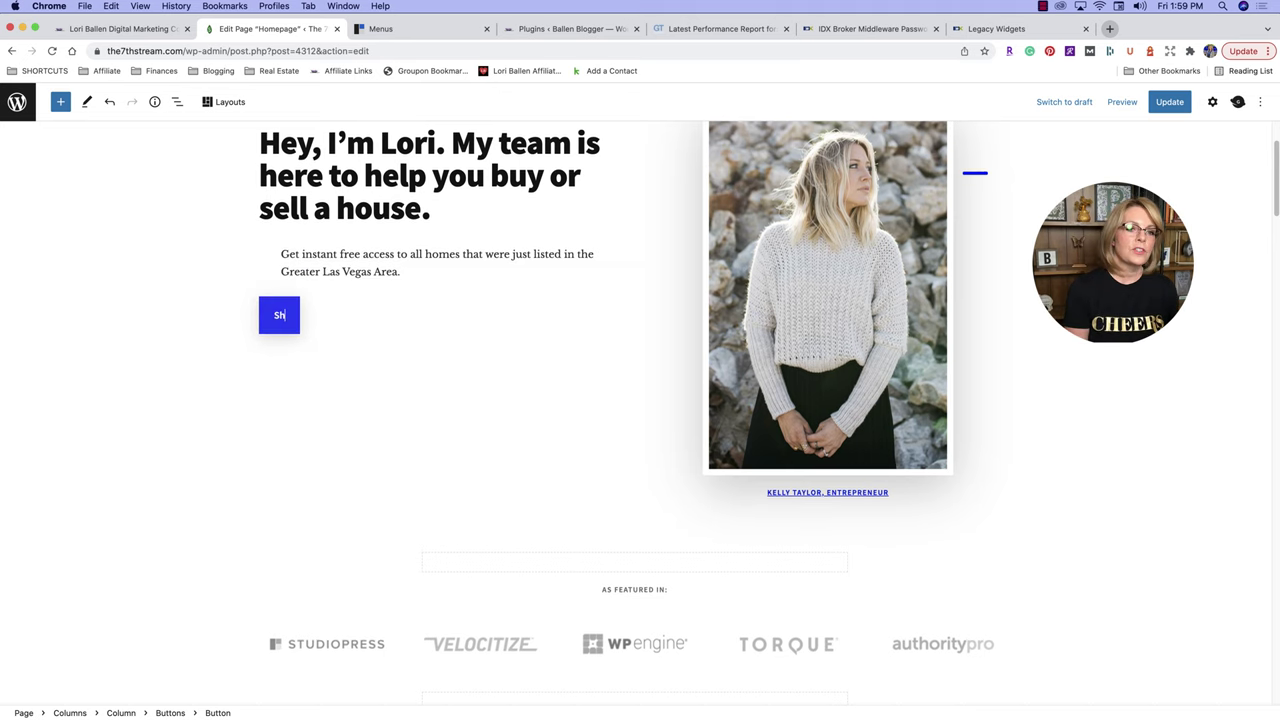
{"action": "type", "text": "op All Real Estate"}
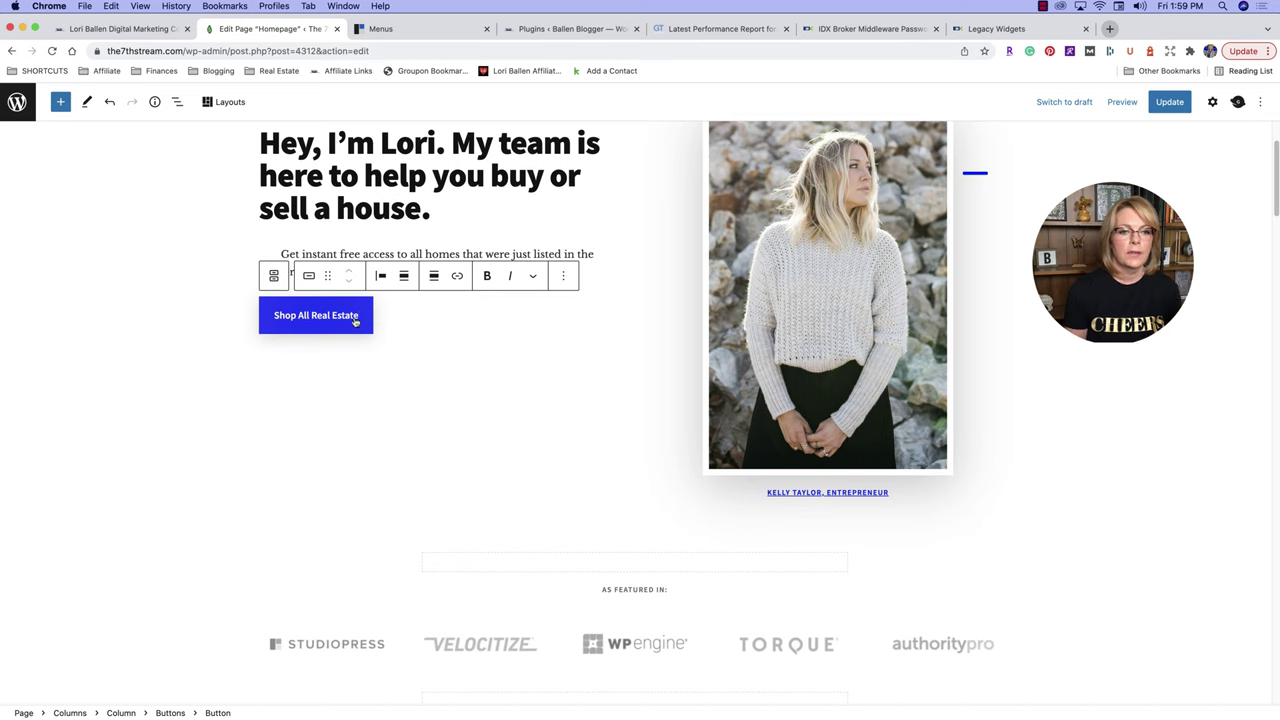
{"action": "left_click_drag", "start_coordinate": [360, 319], "coordinate": [273, 322]}
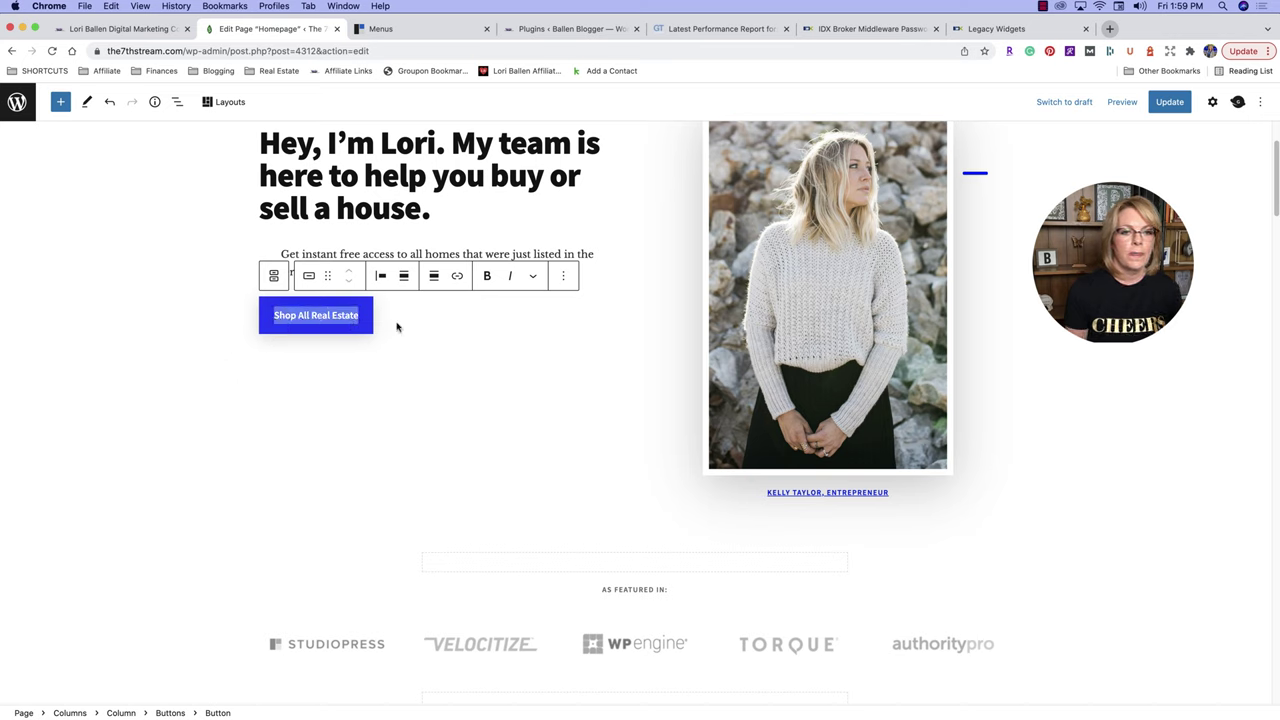
{"action": "left_click", "coordinate": [457, 277]}
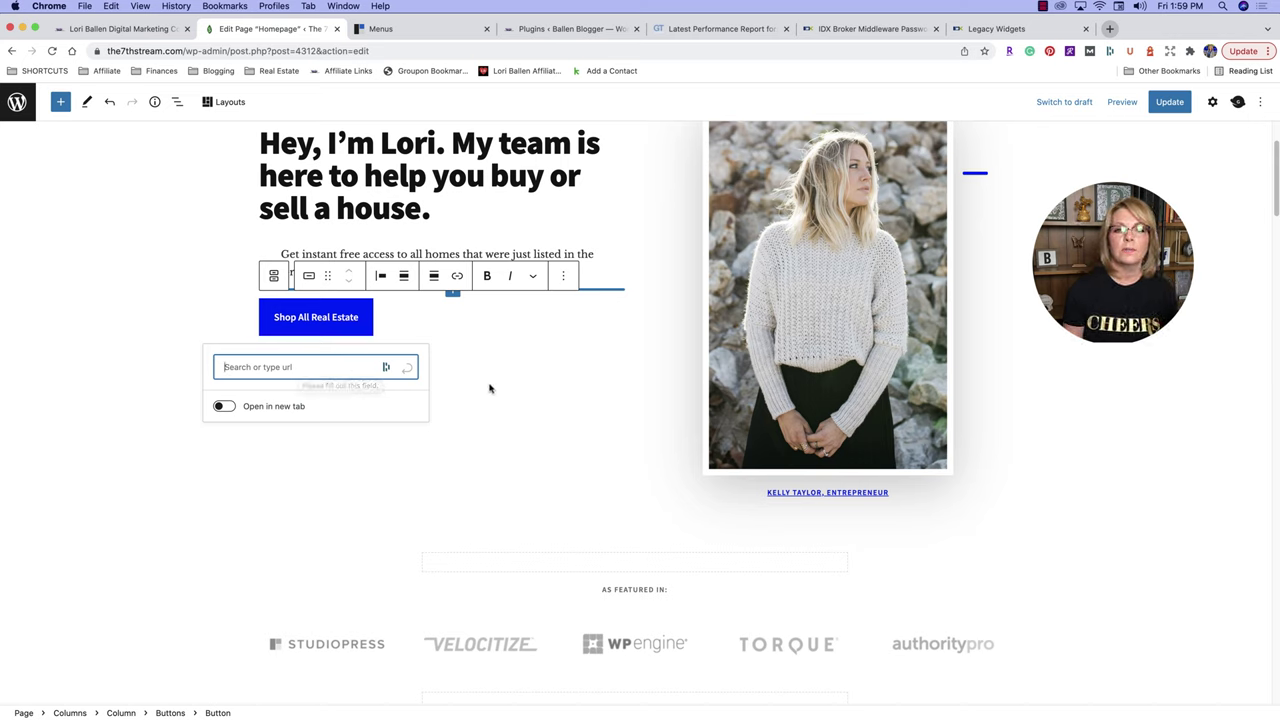
{"action": "key", "text": "Escape"}
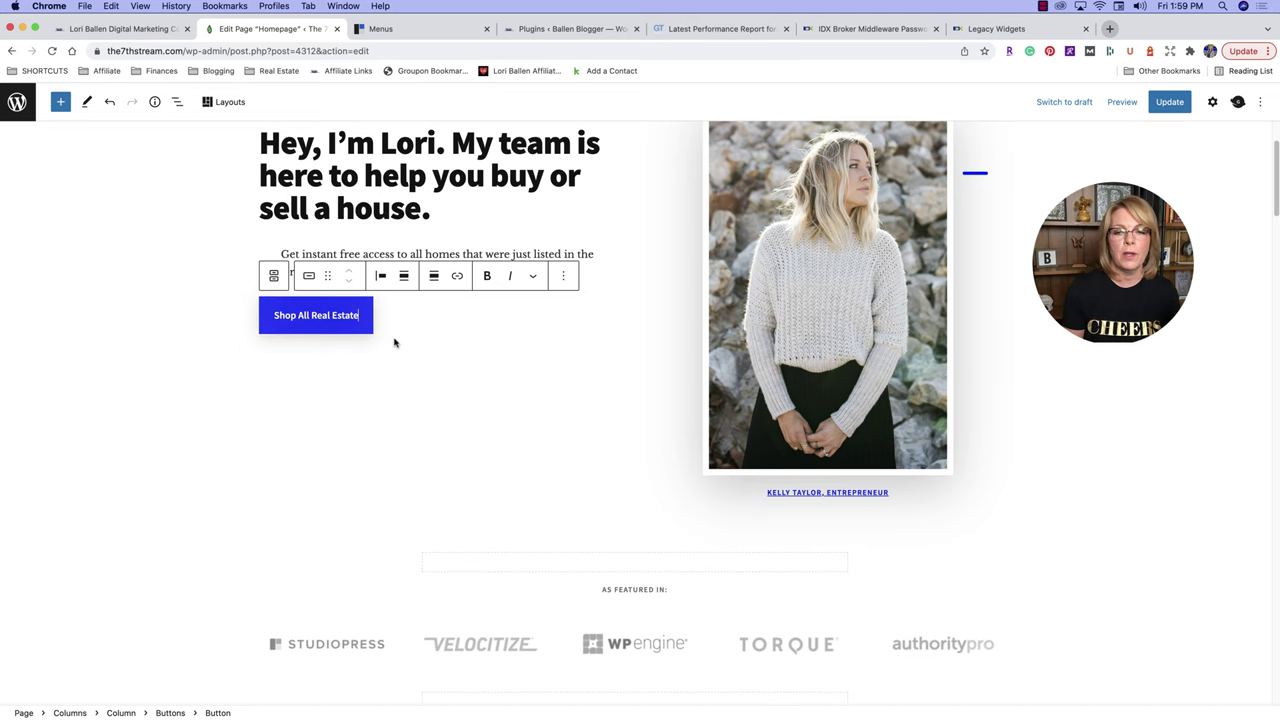
Open the media library to replace the hero image, search it for the site owner's first name, and clear the search.
{"action": "scroll", "coordinate": [840, 250], "scroll_direction": "up", "scroll_amount": 2}
{"action": "left_click", "coordinate": [850, 275]}
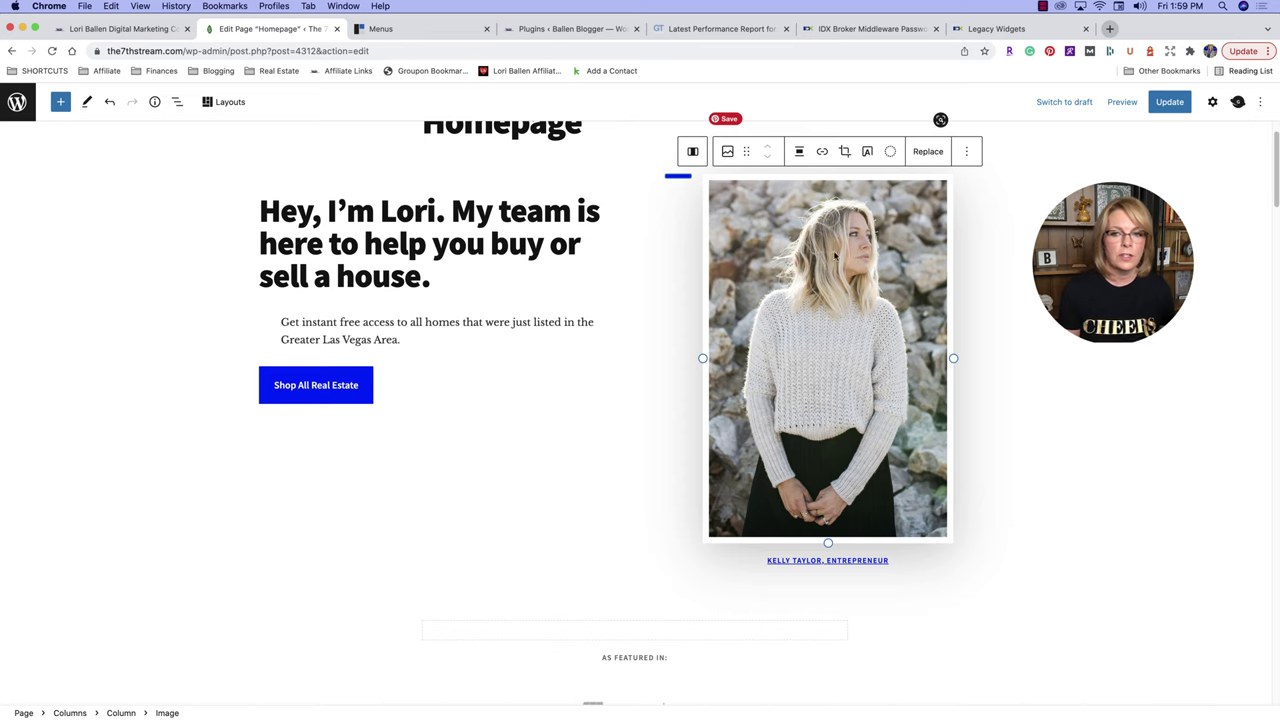
{"action": "left_click", "coordinate": [928, 151]}
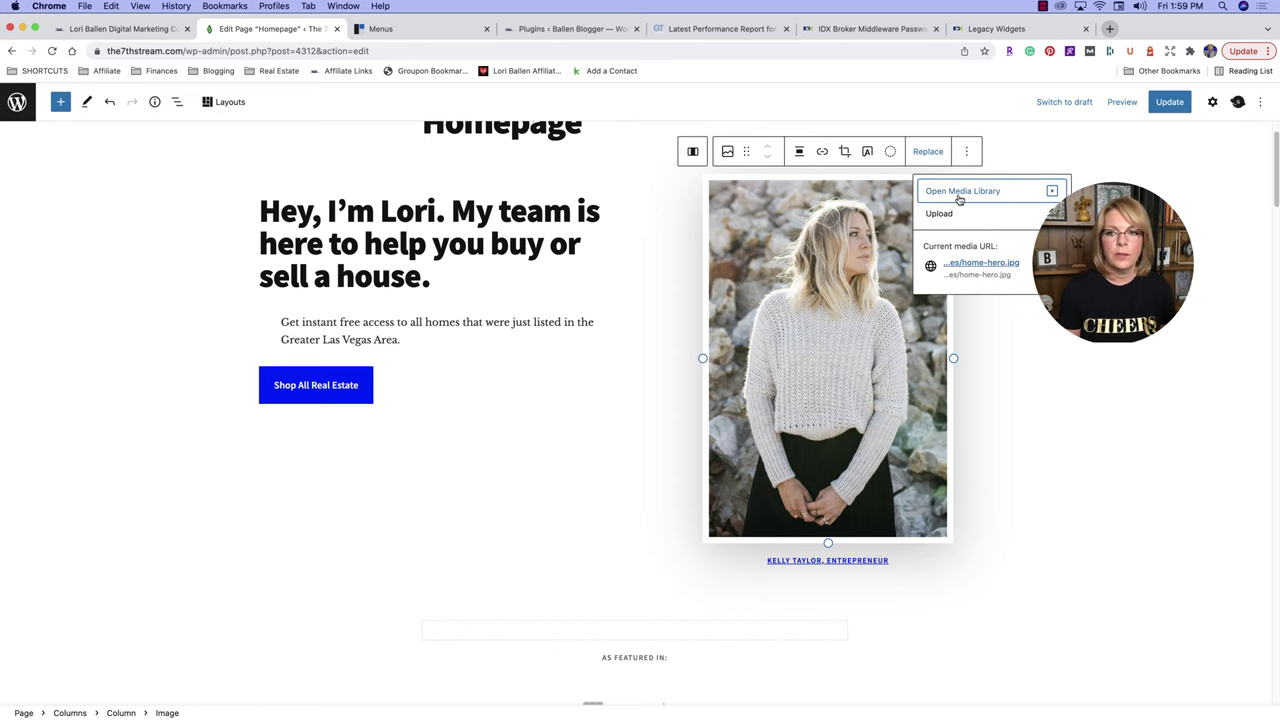
{"action": "left_click", "coordinate": [962, 192]}
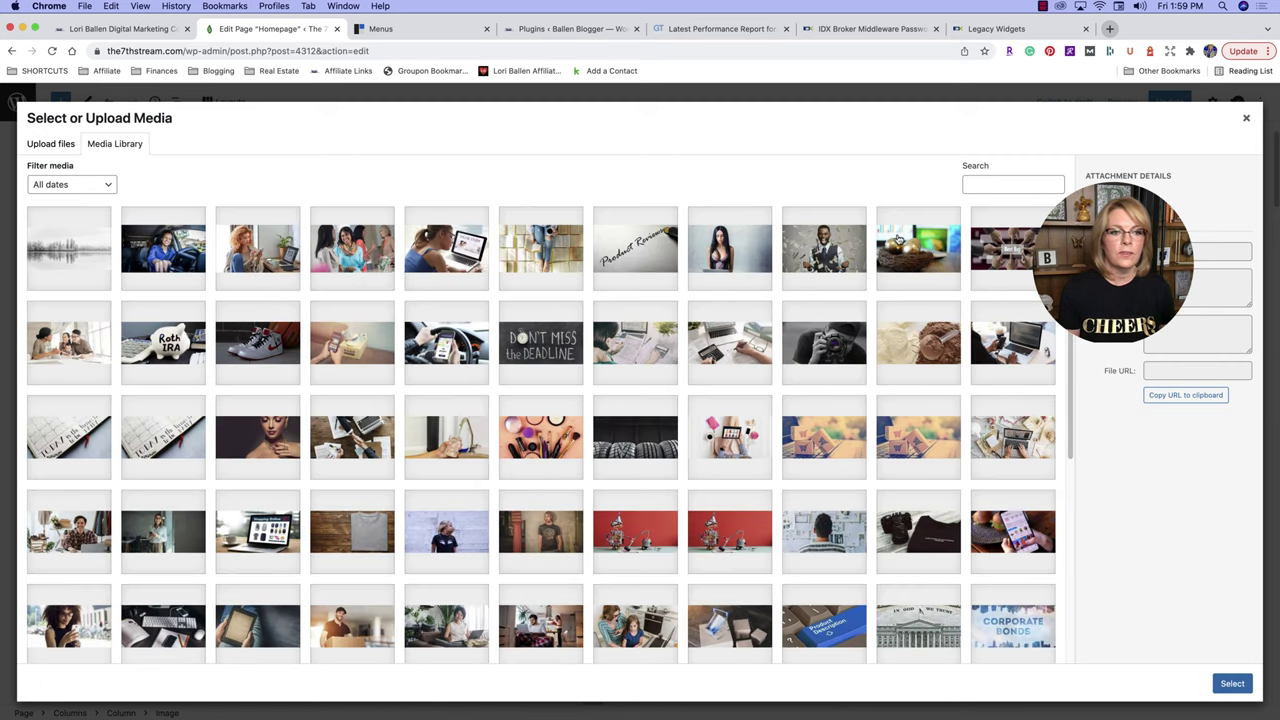
{"action": "left_click", "coordinate": [1032, 183]}
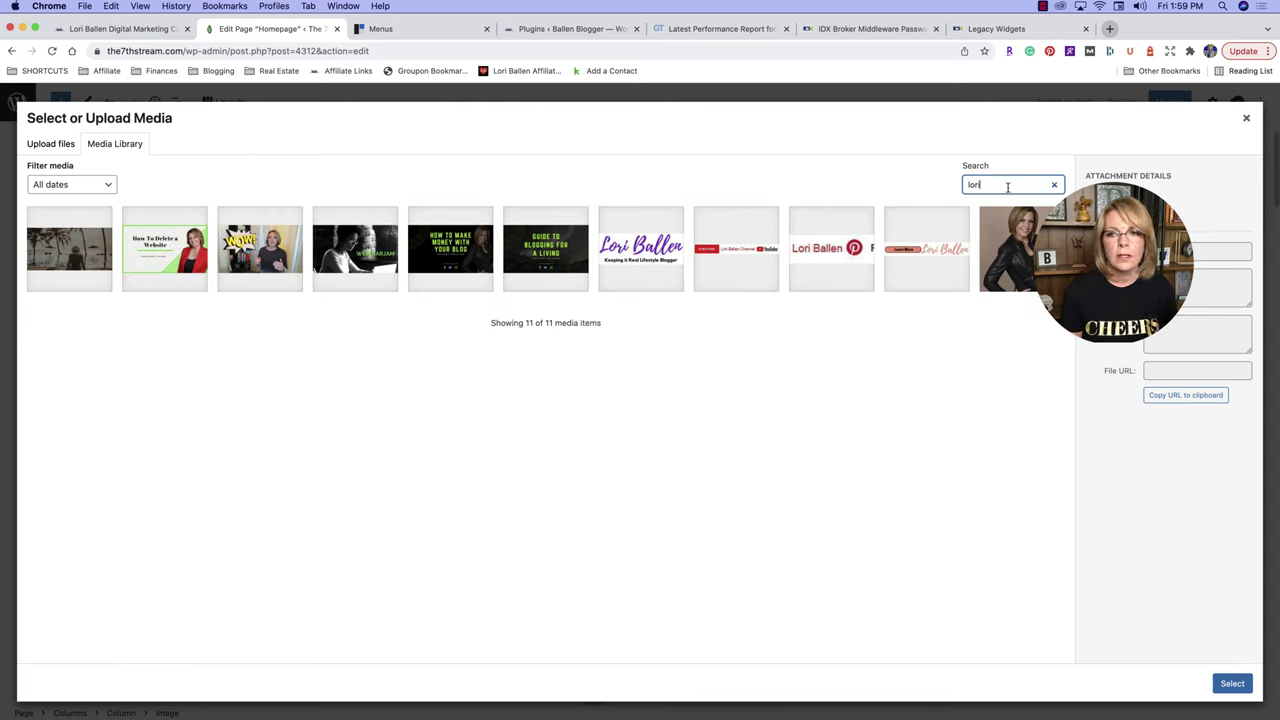
{"action": "left_click_drag", "start_coordinate": [1007, 187], "coordinate": [937, 189]}
{"action": "key", "text": "BackSpace"}
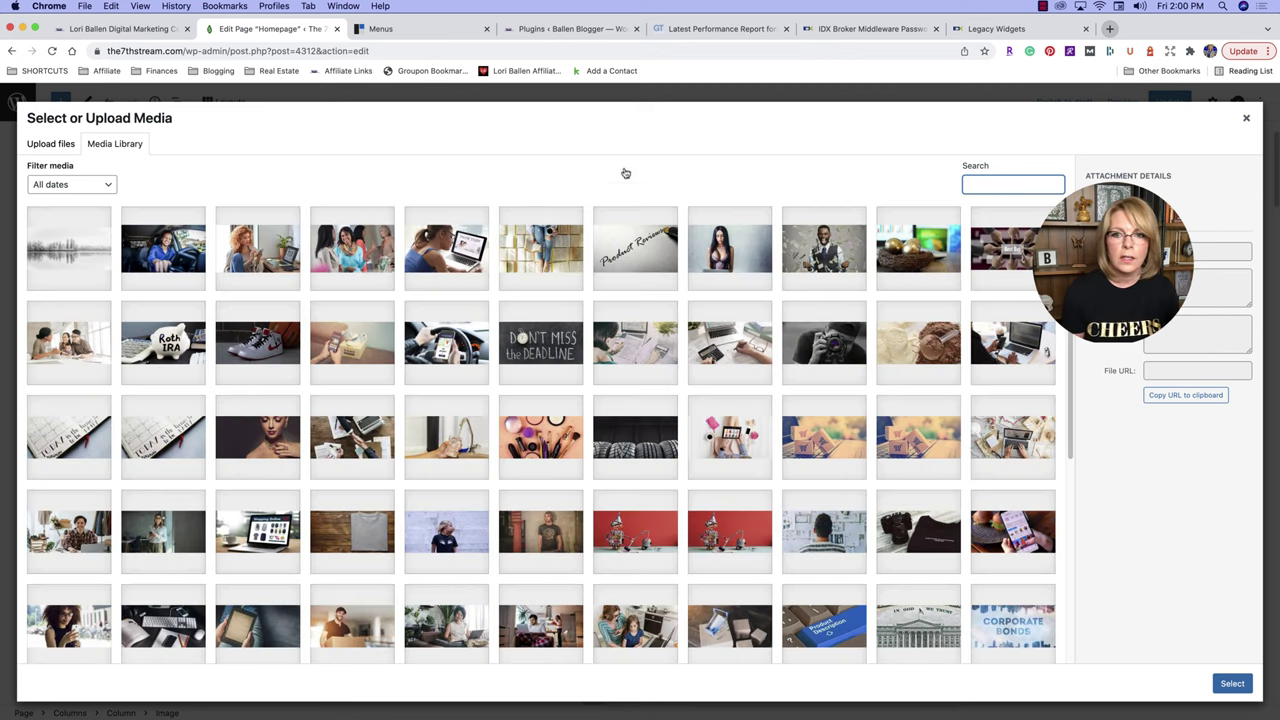
Replace the hero image with the zazzle-print-on-demand picture of a woman standing in an office.
{"action": "scroll", "coordinate": [864, 294], "scroll_direction": "down", "scroll_amount": 3}
{"action": "scroll", "coordinate": [848, 450], "scroll_direction": "down", "scroll_amount": 1}
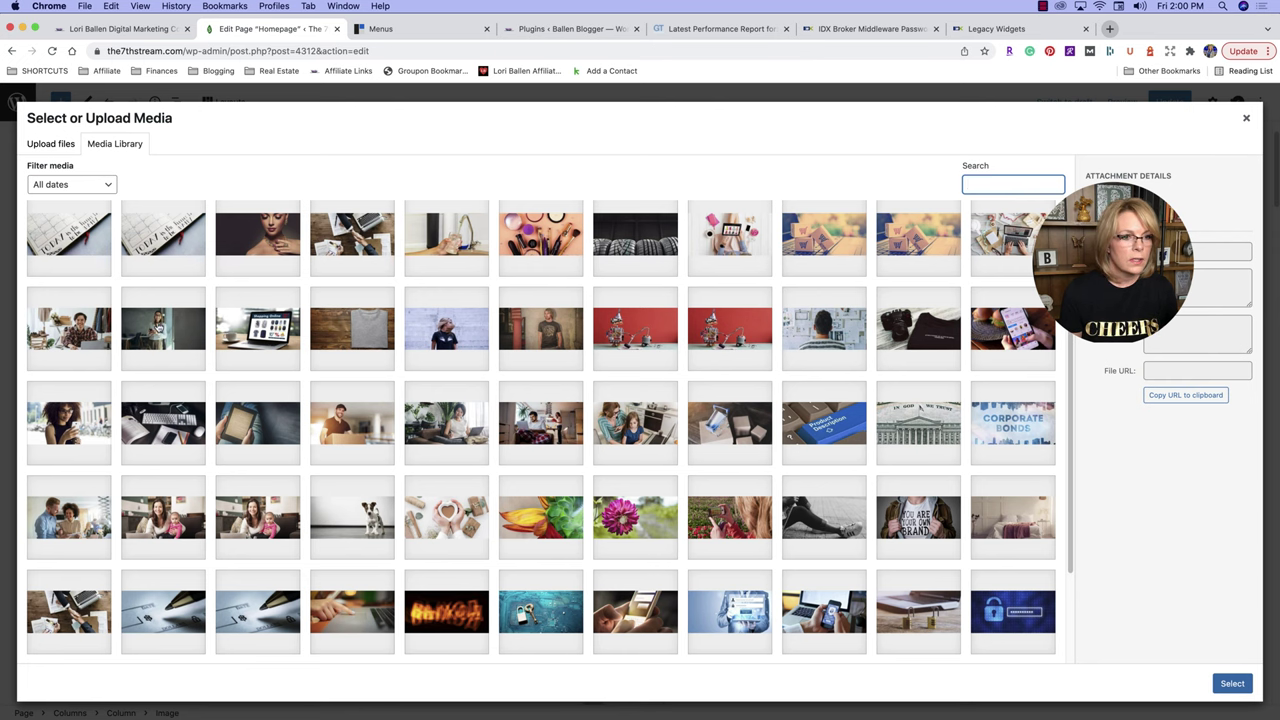
{"action": "left_click", "coordinate": [160, 328]}
{"action": "left_click", "coordinate": [1232, 688]}
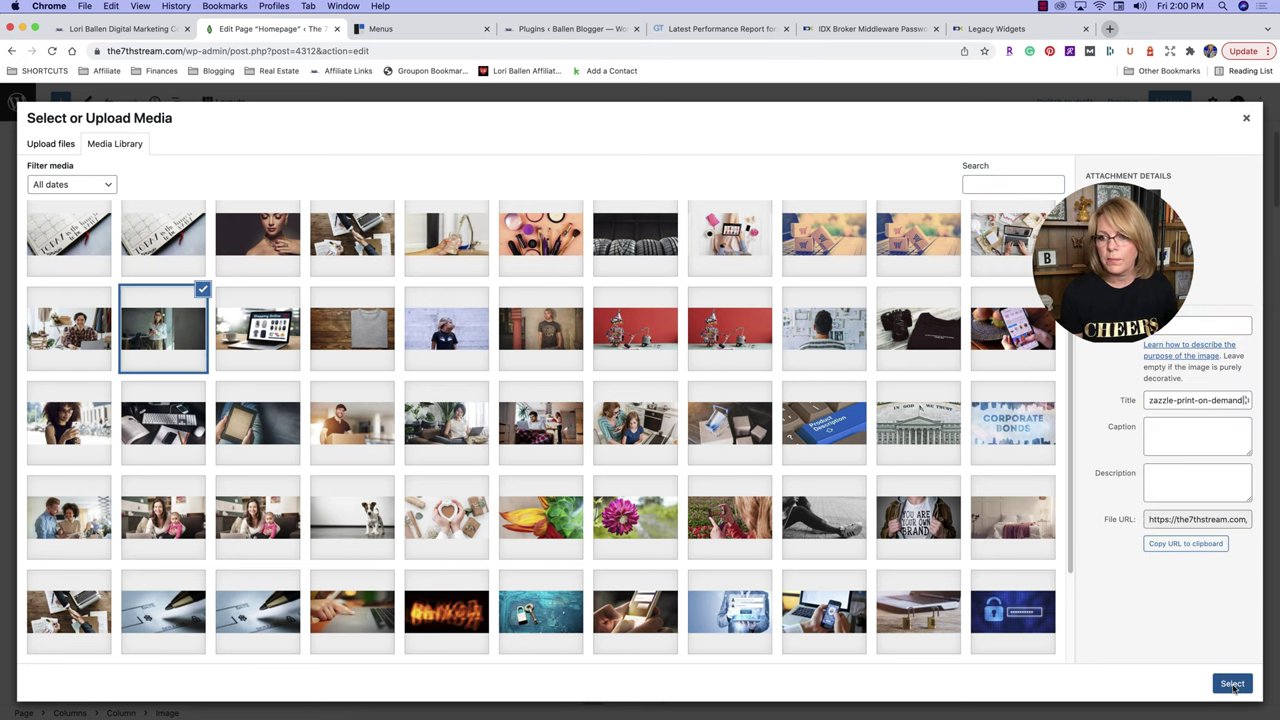
{"action": "left_click", "coordinate": [1221, 283]}
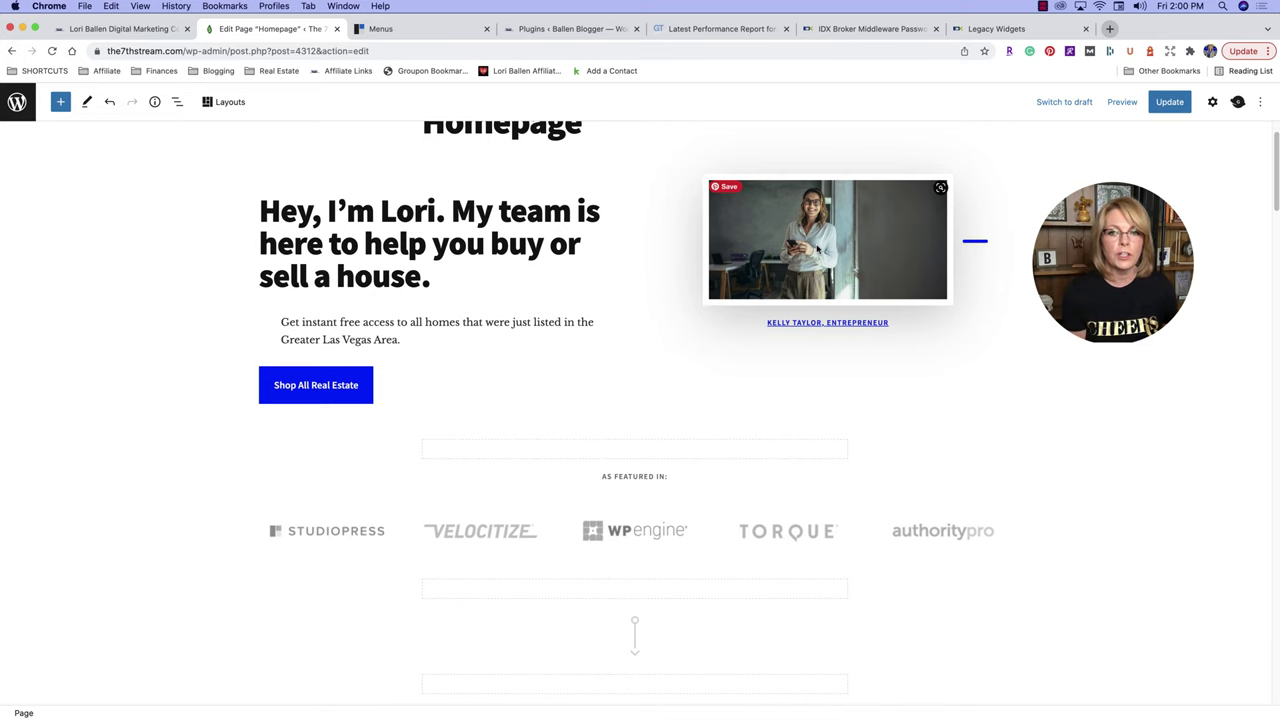
Try to resize the hero image of the woman in the office beside the heading.
{"action": "scroll", "coordinate": [780, 187], "scroll_direction": "up", "scroll_amount": 2}
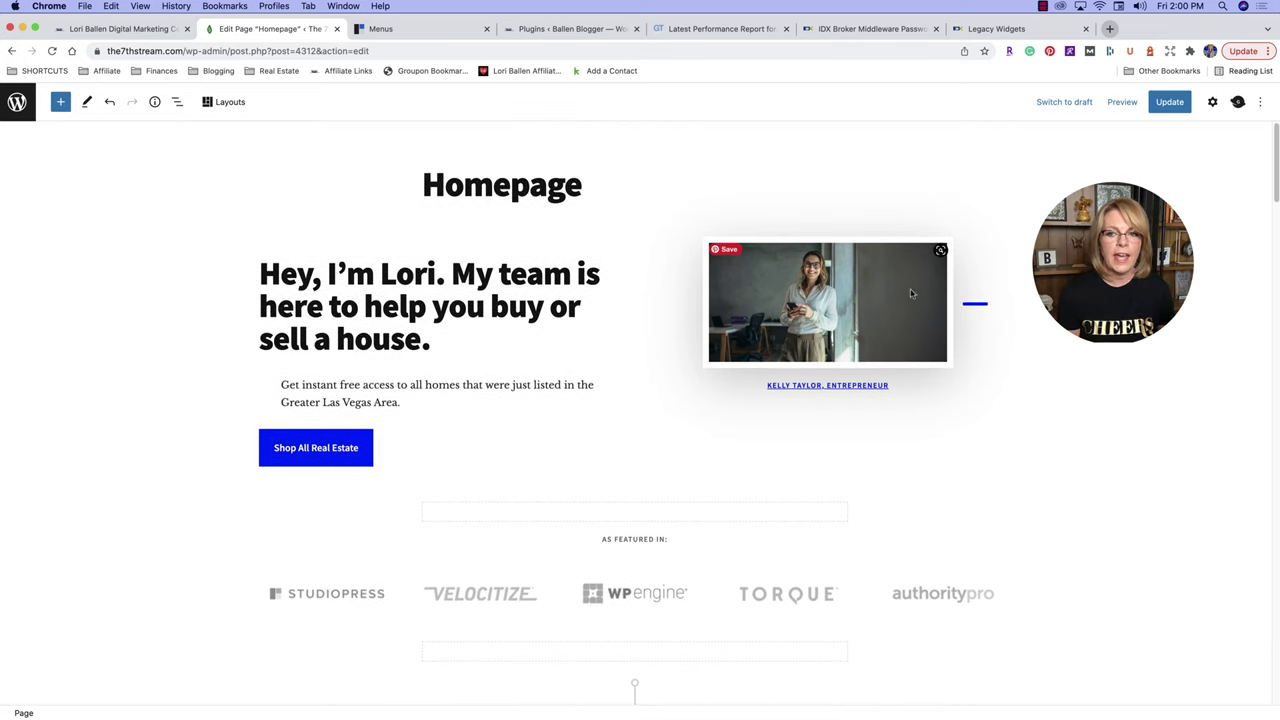
{"action": "left_click", "coordinate": [727, 288]}
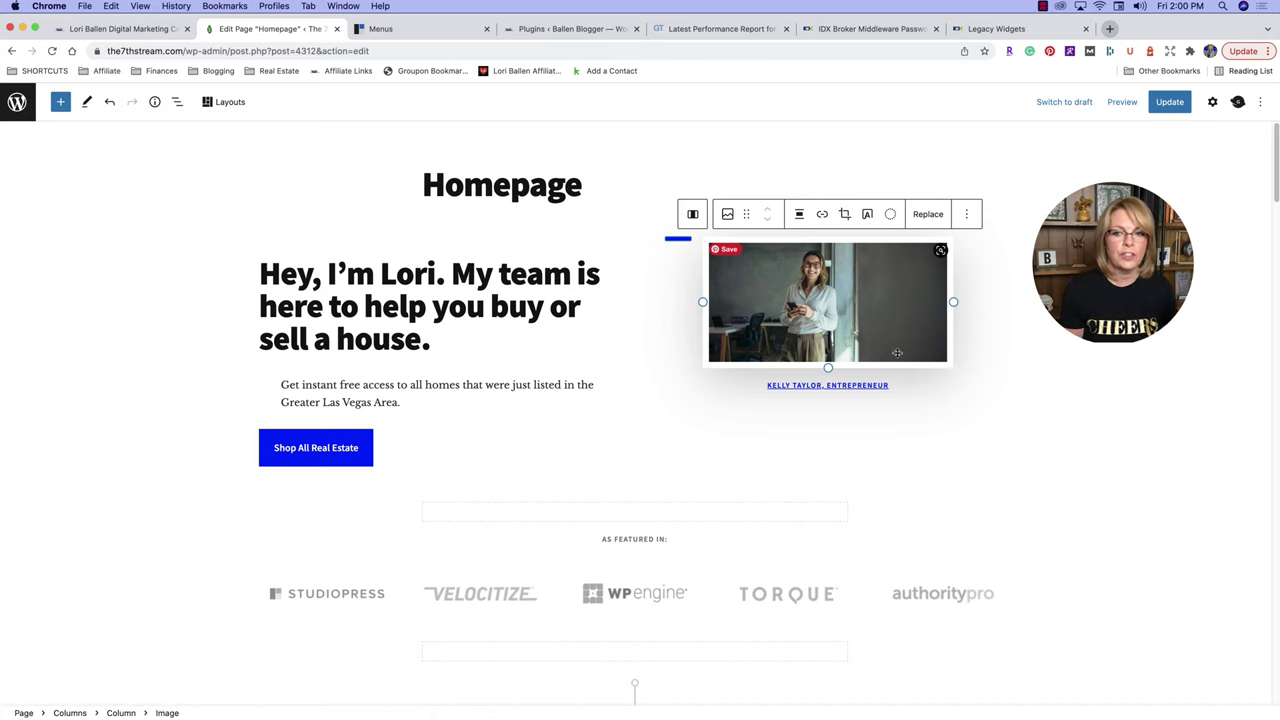
{"action": "mouse_move", "coordinate": [829, 369]}
{"action": "left_mouse_down"}
{"action": "mouse_move", "coordinate": [816, 478]}
{"action": "mouse_move", "coordinate": [828, 368]}
{"action": "left_mouse_up"}
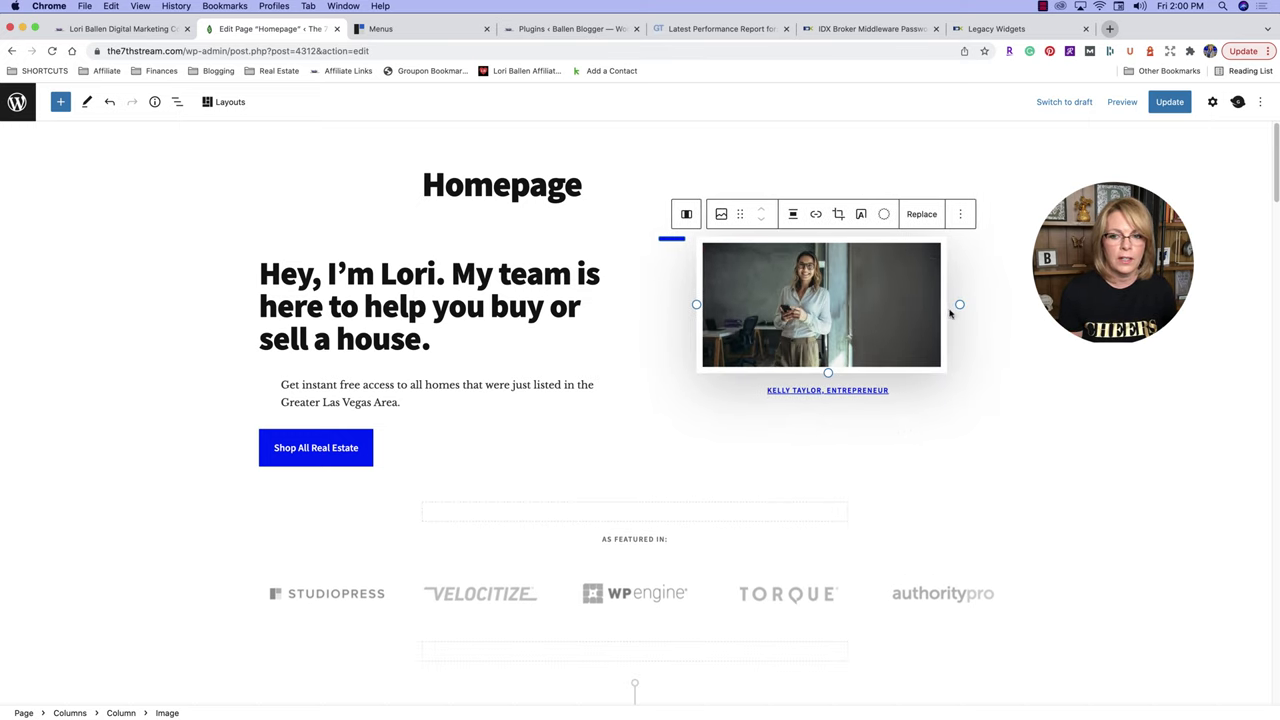
{"action": "left_click_drag", "start_coordinate": [950, 306], "coordinate": [780, 330]}
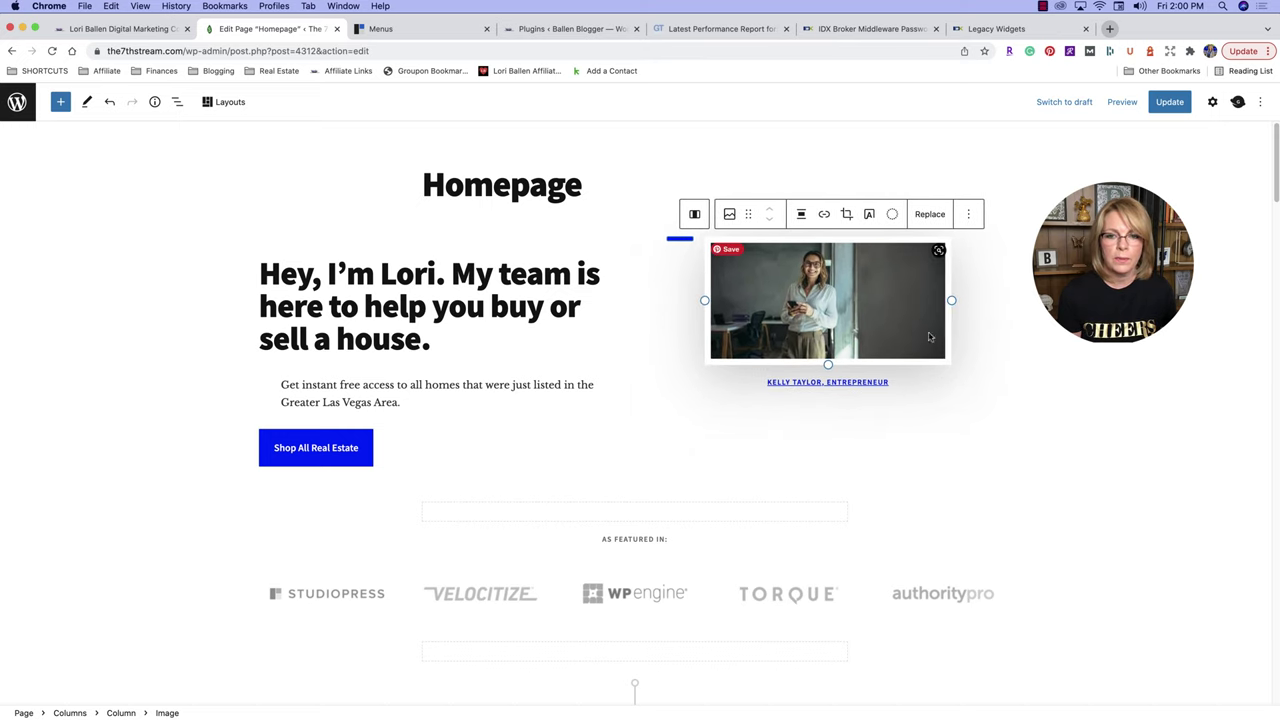
{"action": "mouse_move", "coordinate": [706, 302]}
{"action": "left_mouse_down"}
{"action": "mouse_move", "coordinate": [731, 300]}
{"action": "mouse_move", "coordinate": [686, 310]}
{"action": "left_mouse_up"}
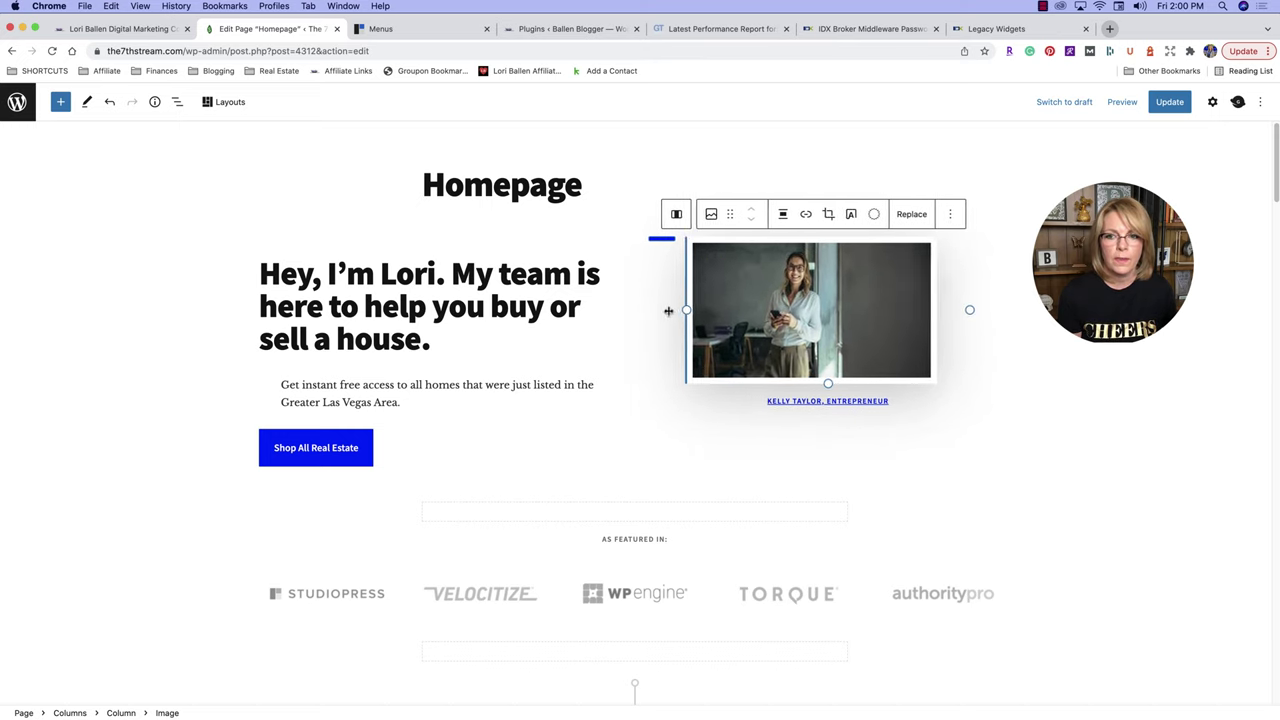
Start uploading a replacement for the hero image and search the computer's files for the site owner's first name.
{"action": "left_click", "coordinate": [908, 215]}
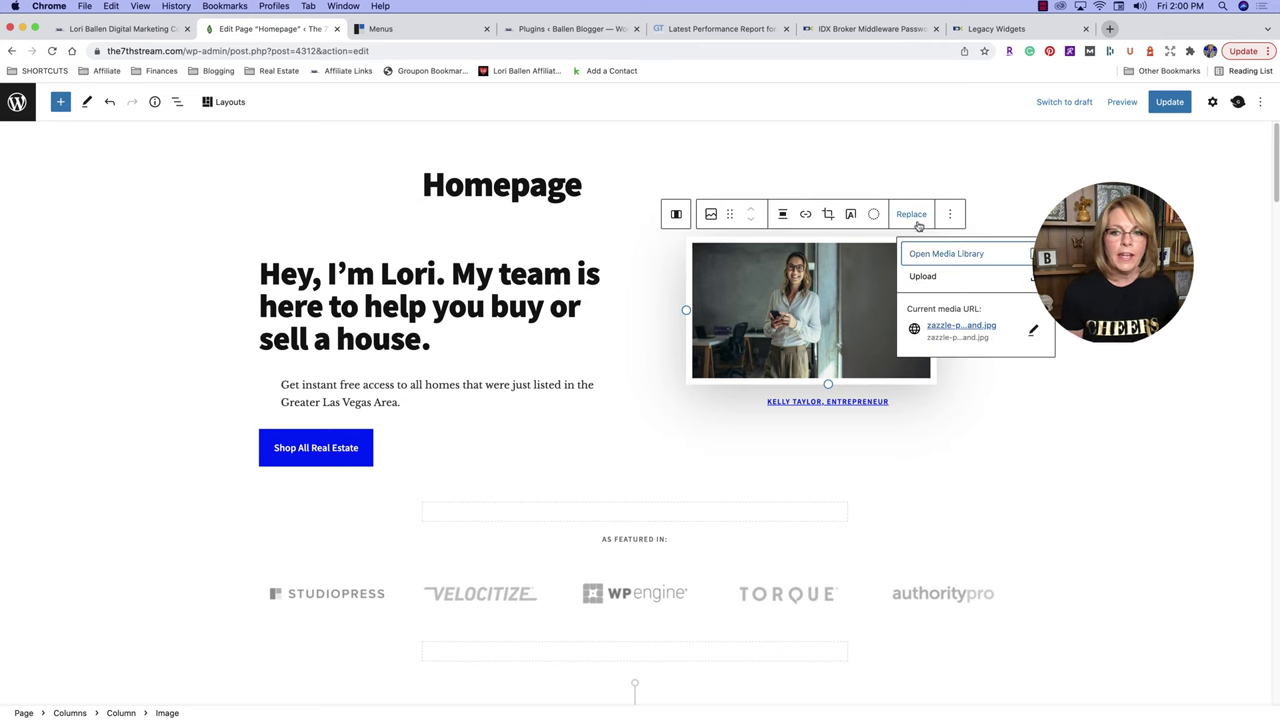
{"action": "left_click", "coordinate": [922, 278]}
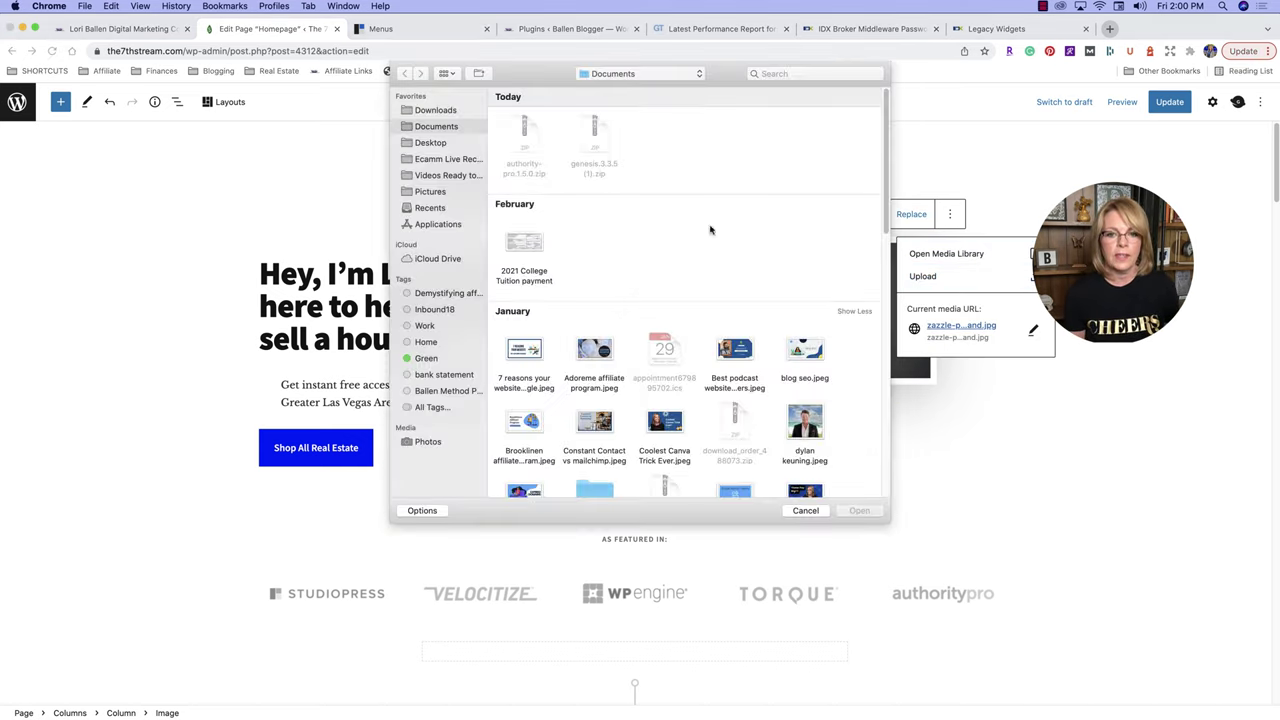
{"action": "left_click", "coordinate": [780, 78]}
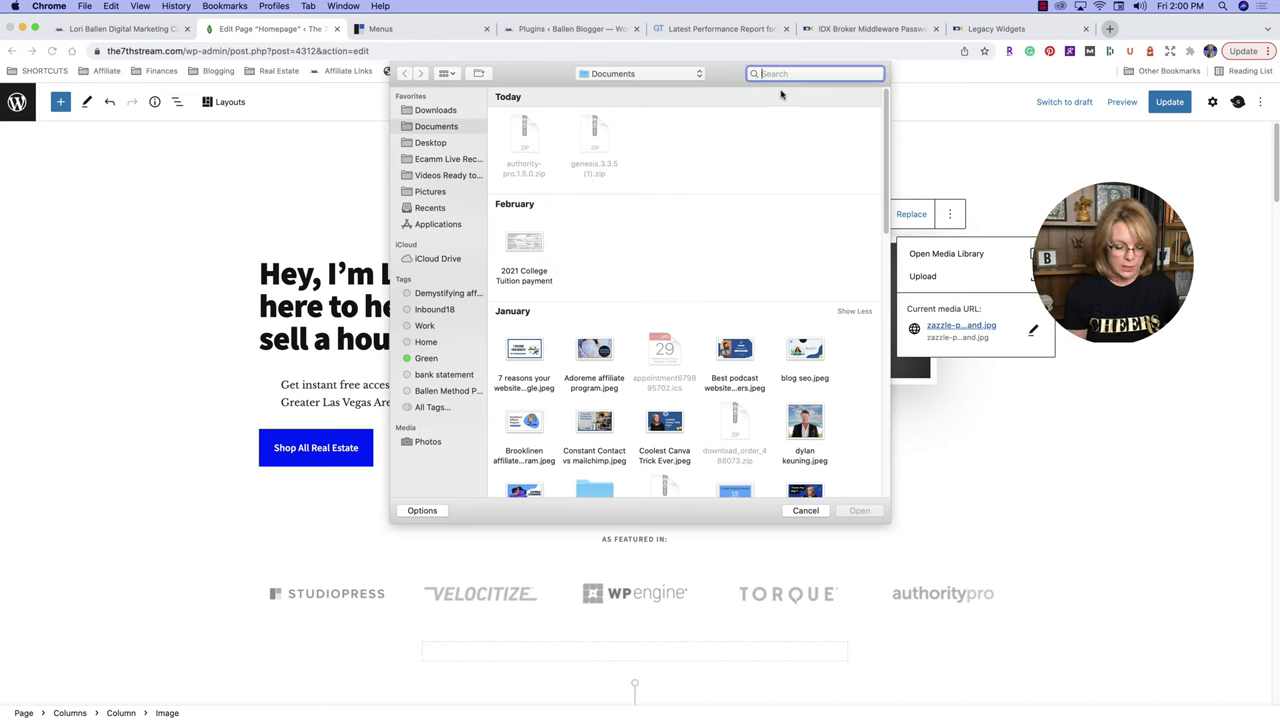
{"action": "type", "text": "lori"}
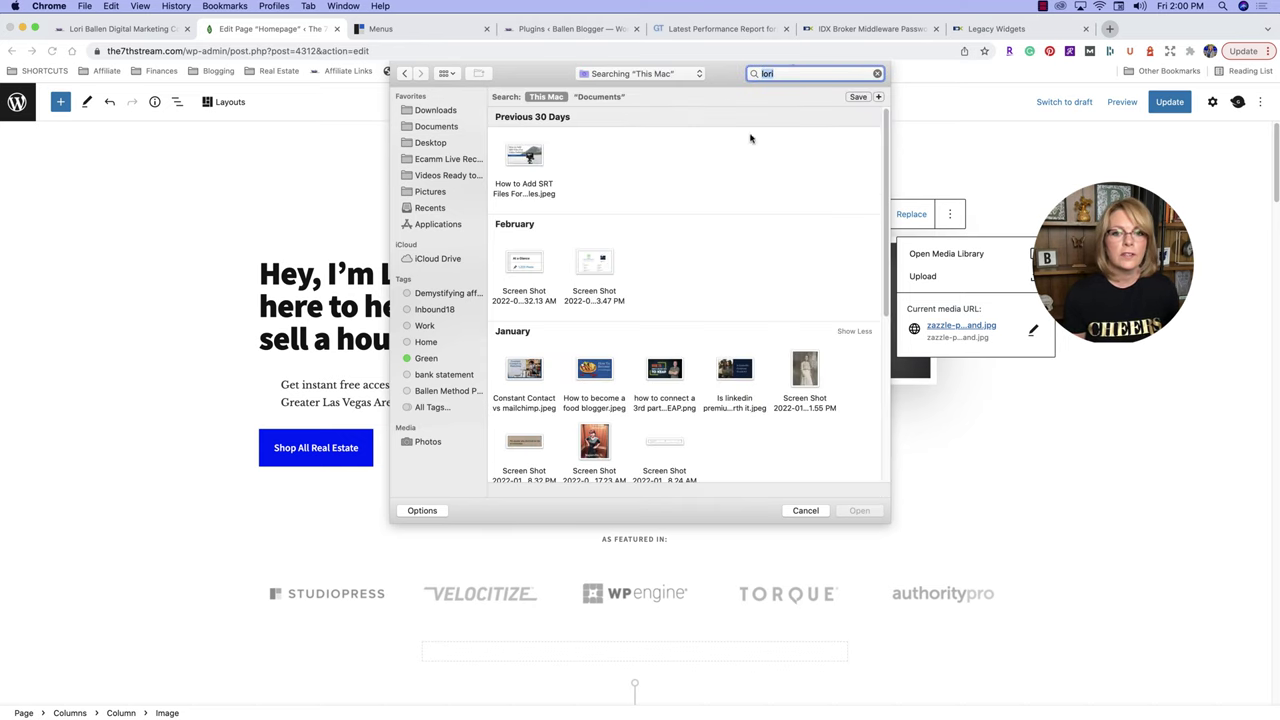
{"action": "scroll", "coordinate": [760, 235], "scroll_direction": "down", "scroll_amount": 2}
{"action": "scroll", "coordinate": [760, 235], "scroll_direction": "down", "scroll_amount": 5}
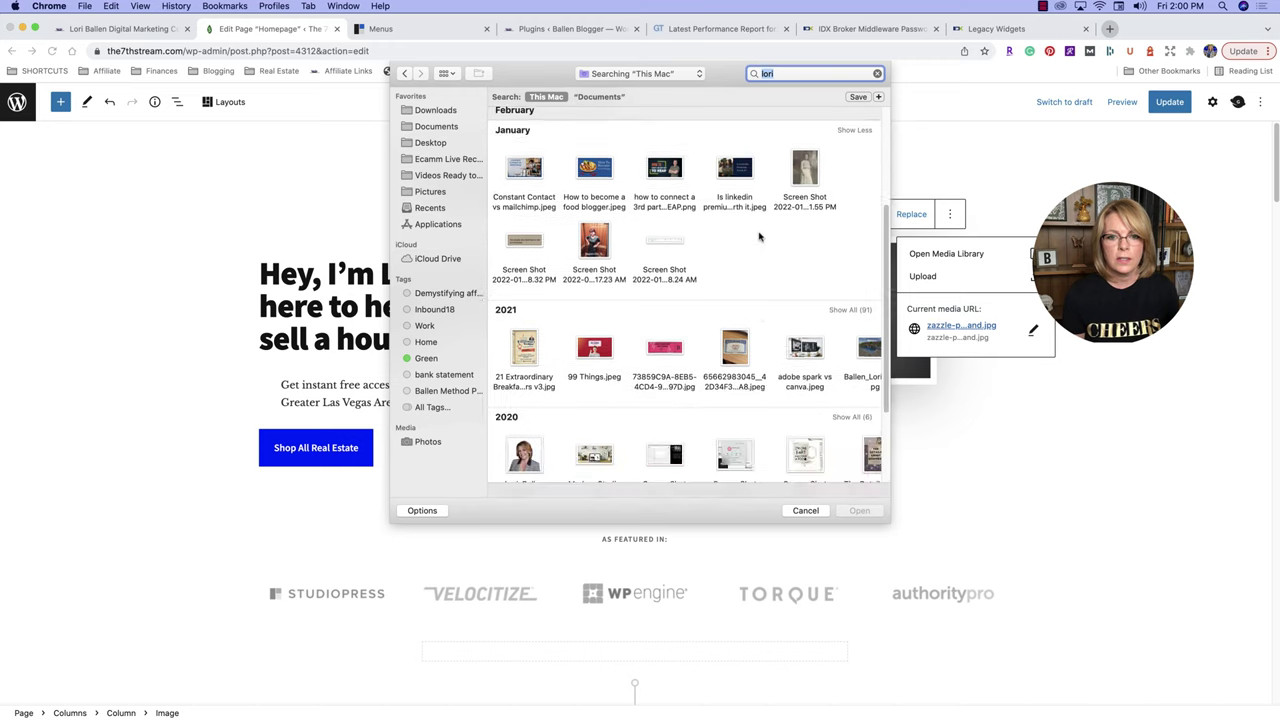
{"action": "scroll", "coordinate": [700, 120], "scroll_direction": "up", "scroll_amount": 5}
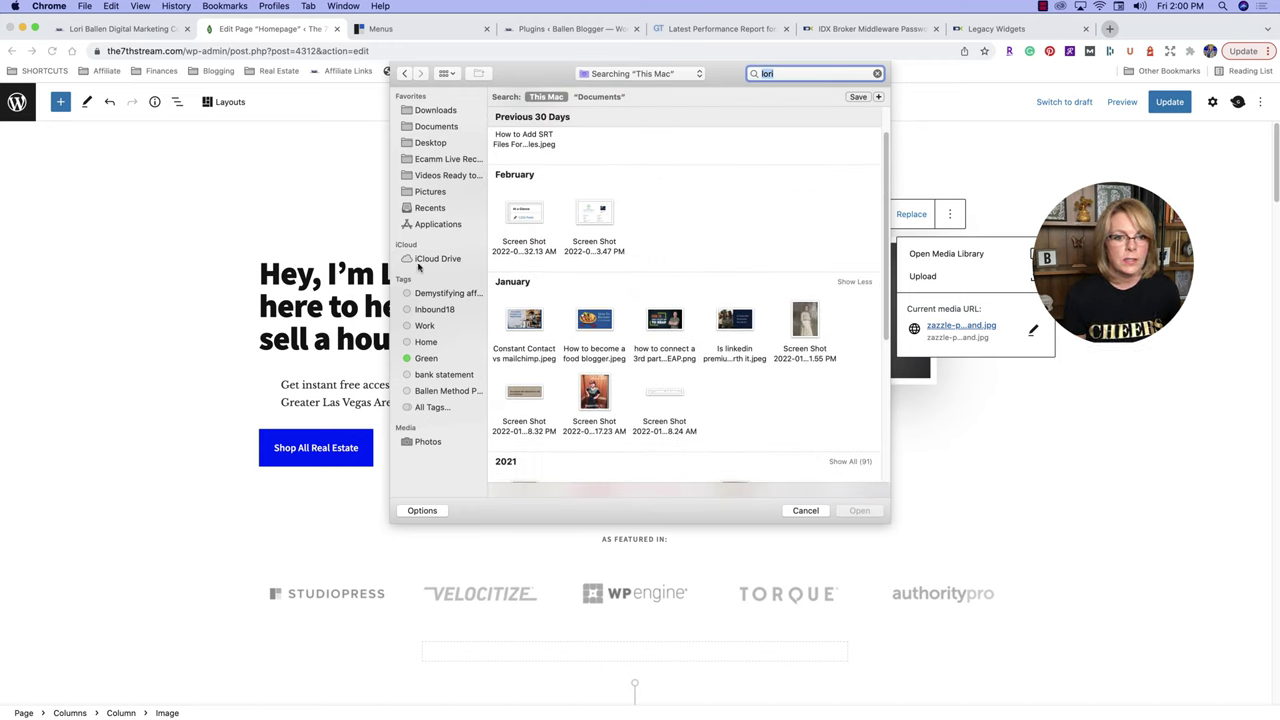
Replace the hero image with the site owner's portrait against the blue wall from the Pictures folder.
{"action": "left_click", "coordinate": [428, 195]}
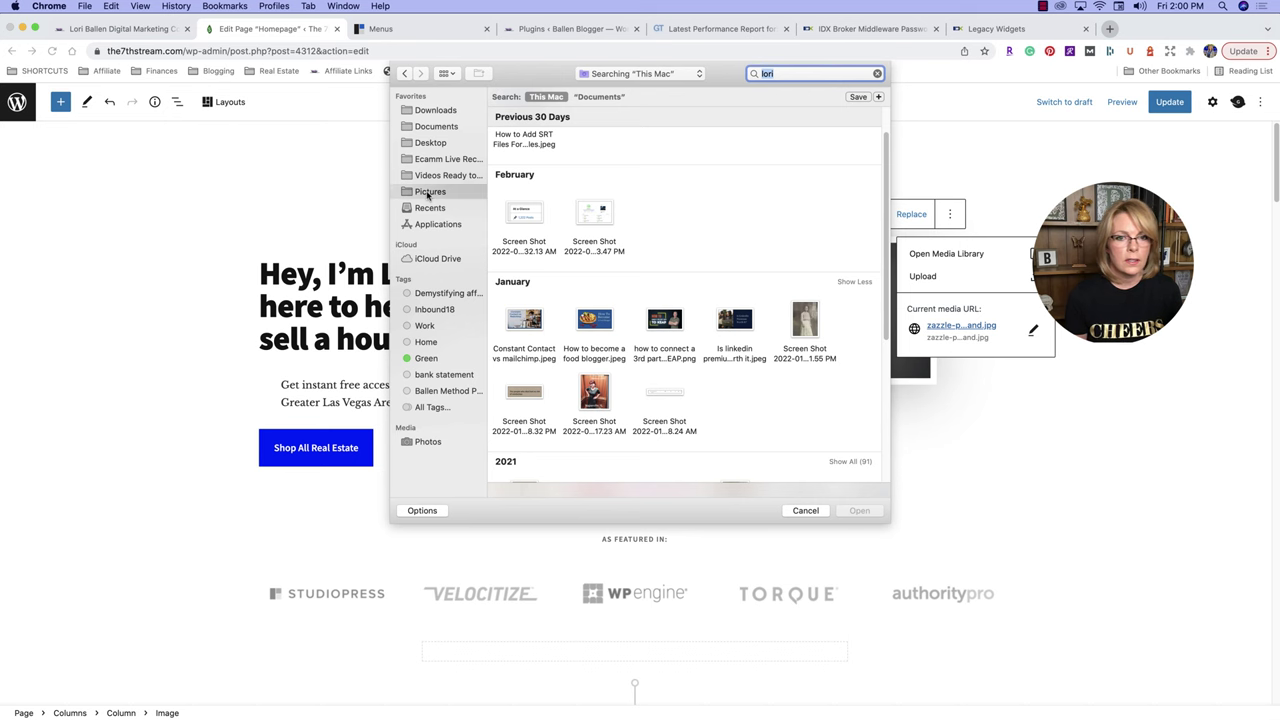
{"action": "scroll", "coordinate": [740, 234], "scroll_direction": "down", "scroll_amount": 10}
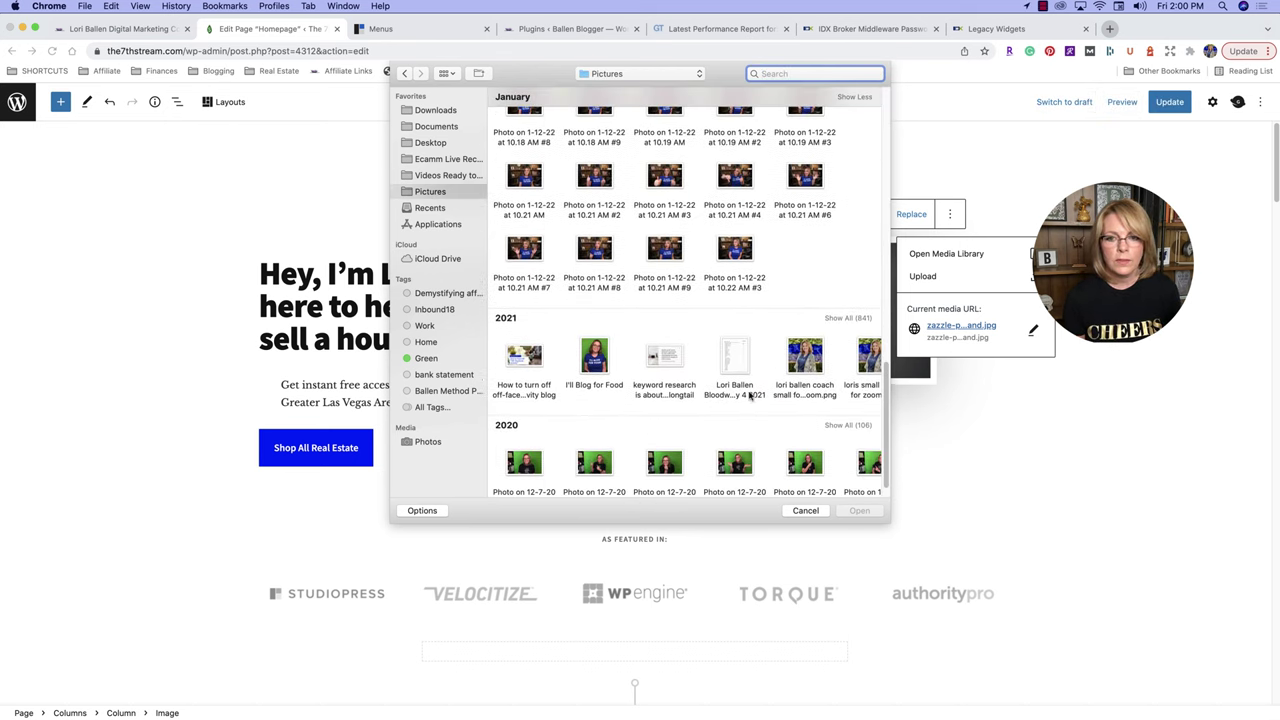
{"action": "left_click", "coordinate": [808, 358]}
{"action": "left_click", "coordinate": [851, 510]}
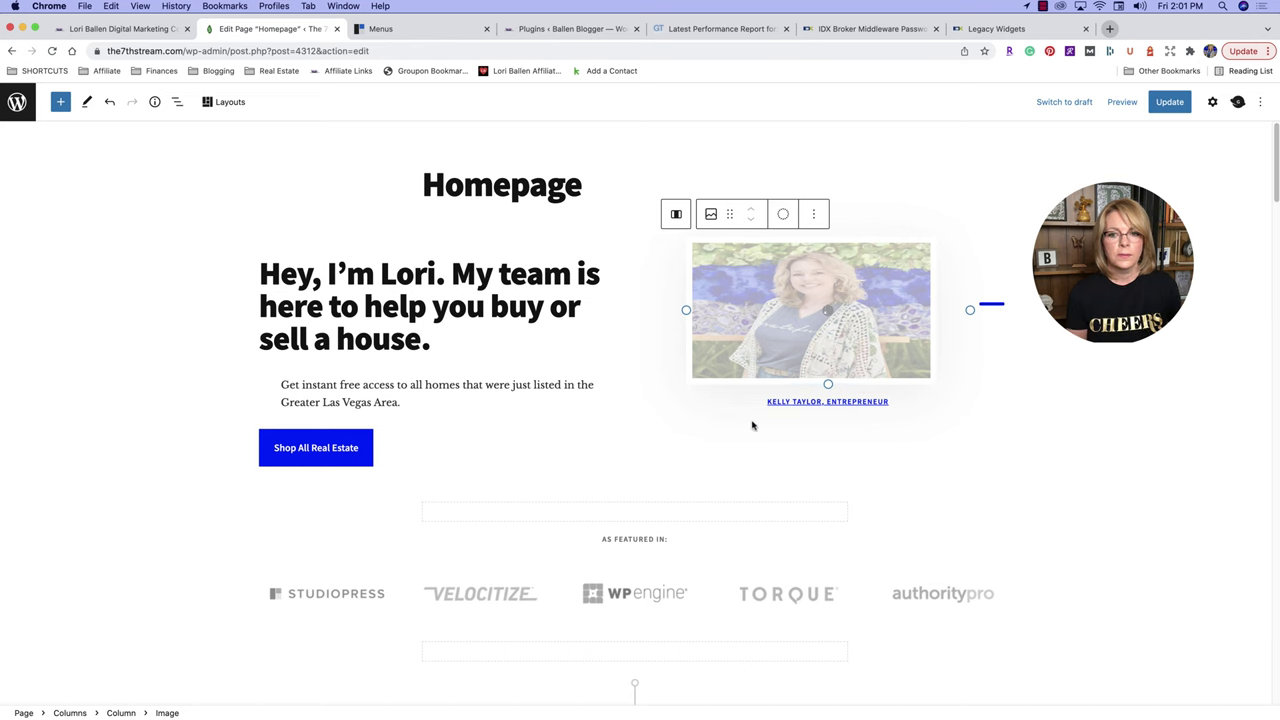
{"action": "left_click", "coordinate": [1012, 353]}
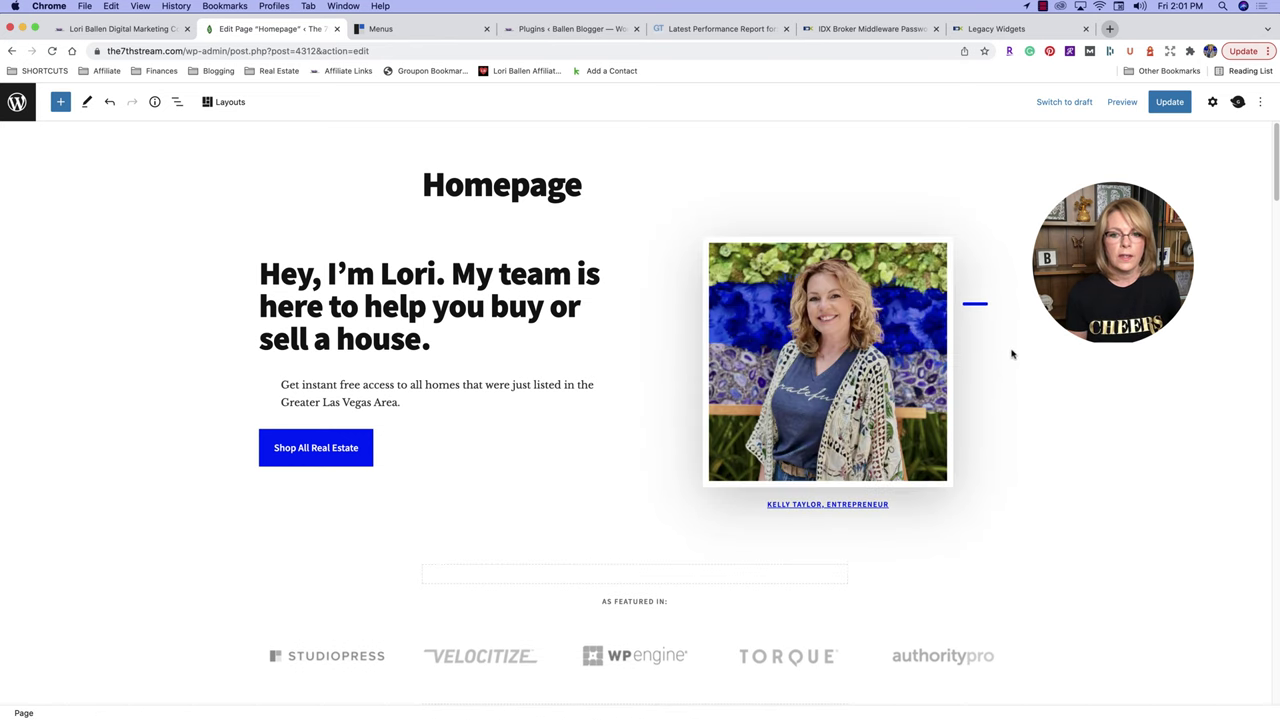
Change the link text of the hero image's caption to the site owner's full name followed by "REALTOR®".
{"action": "scroll", "coordinate": [381, 380], "scroll_direction": "down", "scroll_amount": 3}
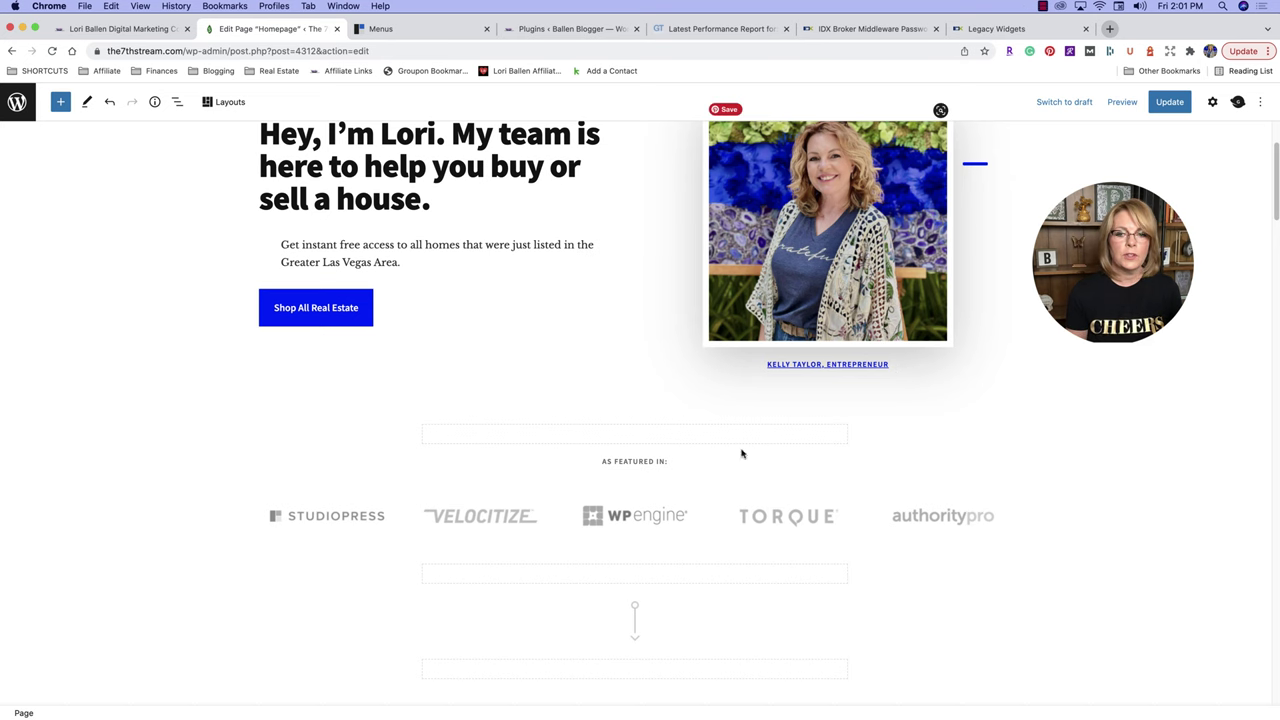
{"action": "scroll", "coordinate": [600, 420], "scroll_direction": "up", "scroll_amount": 2}
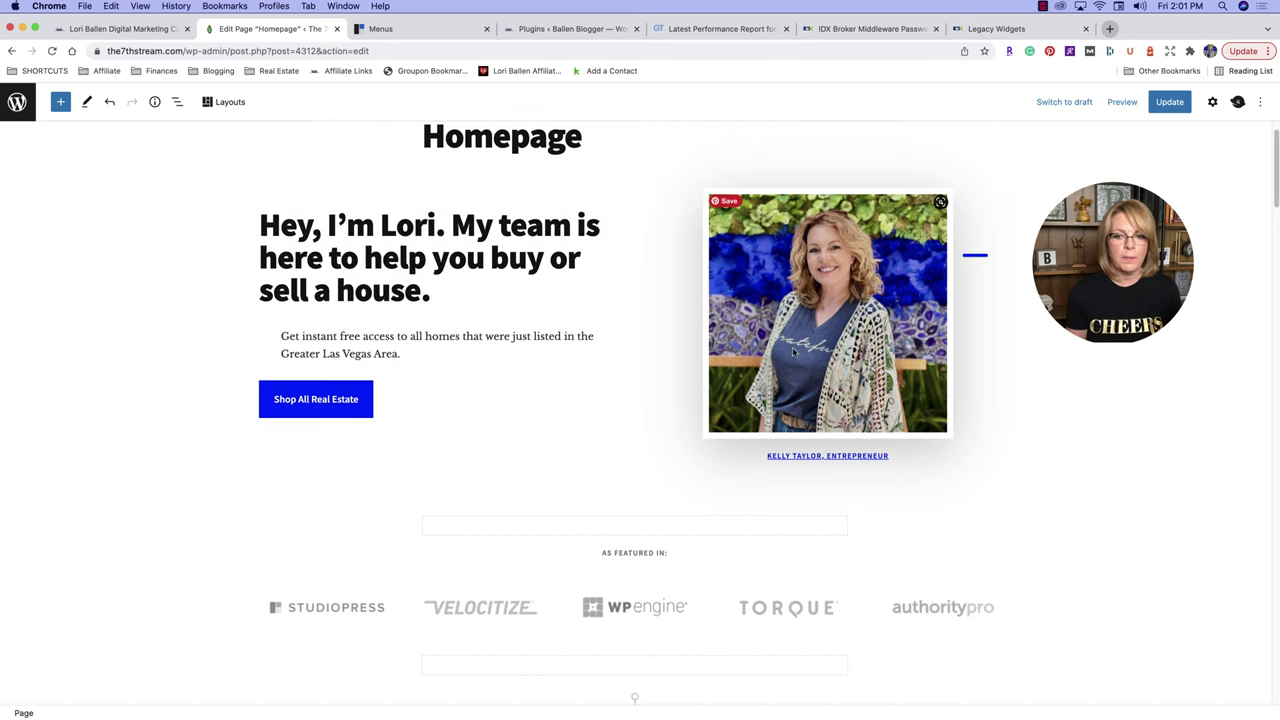
{"action": "scroll", "coordinate": [792, 347], "scroll_direction": "down", "scroll_amount": 2}
{"action": "left_click", "coordinate": [907, 379]}
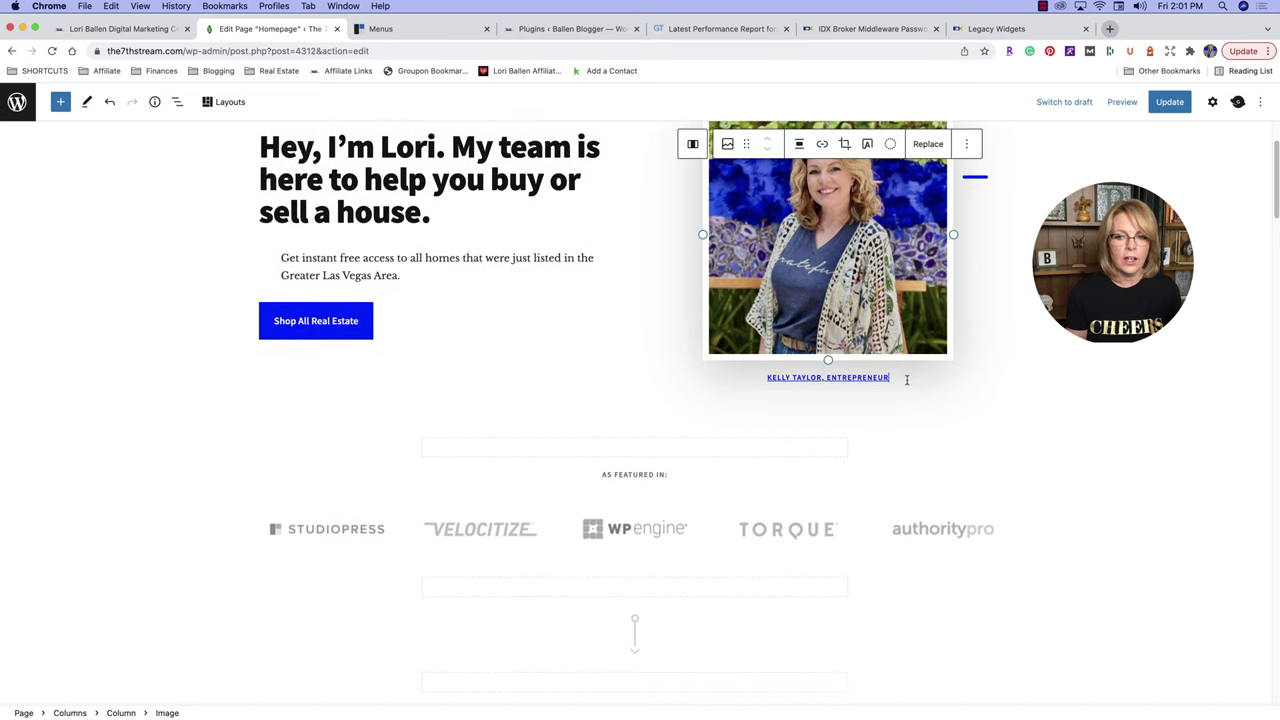
{"action": "left_click", "coordinate": [835, 378]}
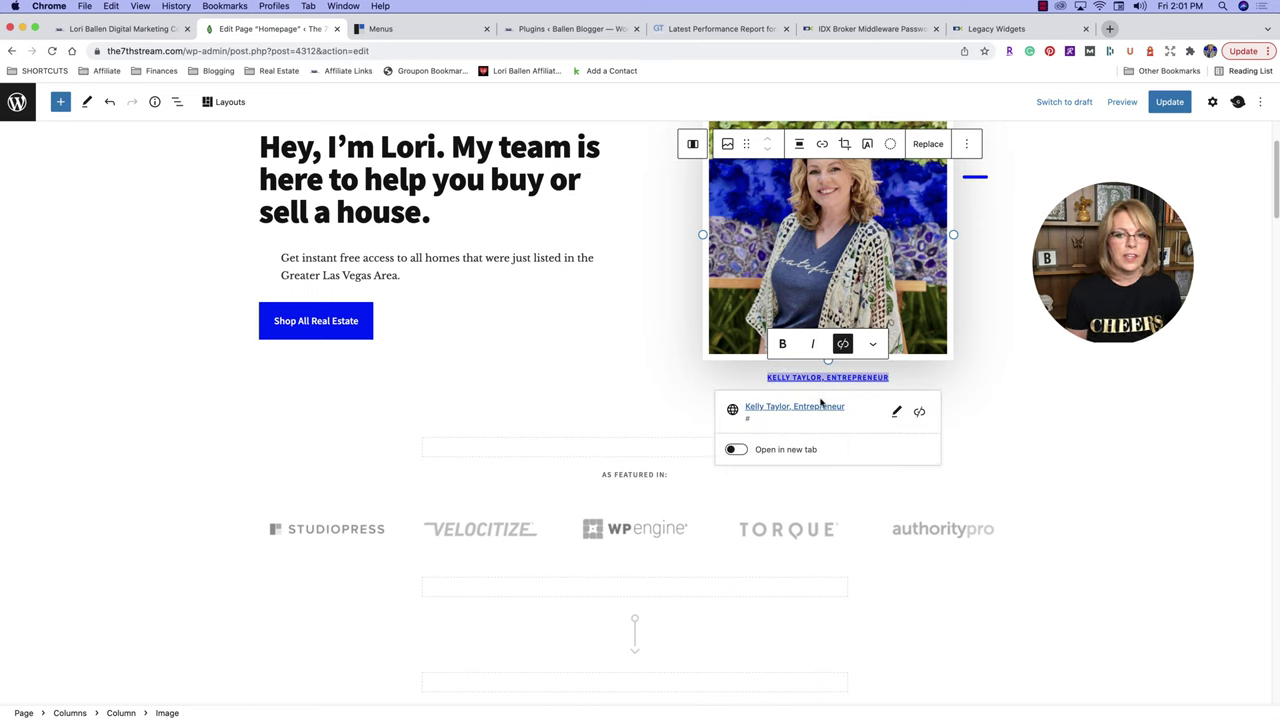
{"action": "left_click", "coordinate": [897, 412]}
{"action": "left_click", "coordinate": [862, 413]}
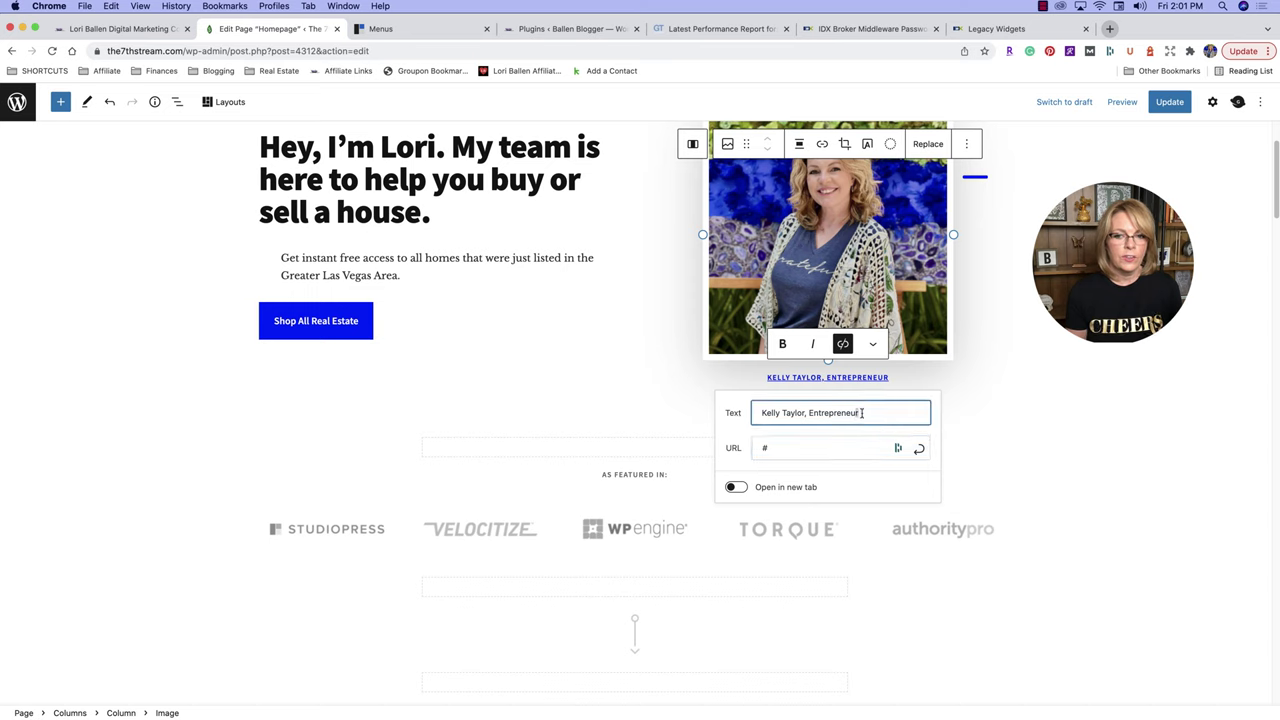
{"action": "key", "text": "super+a"}
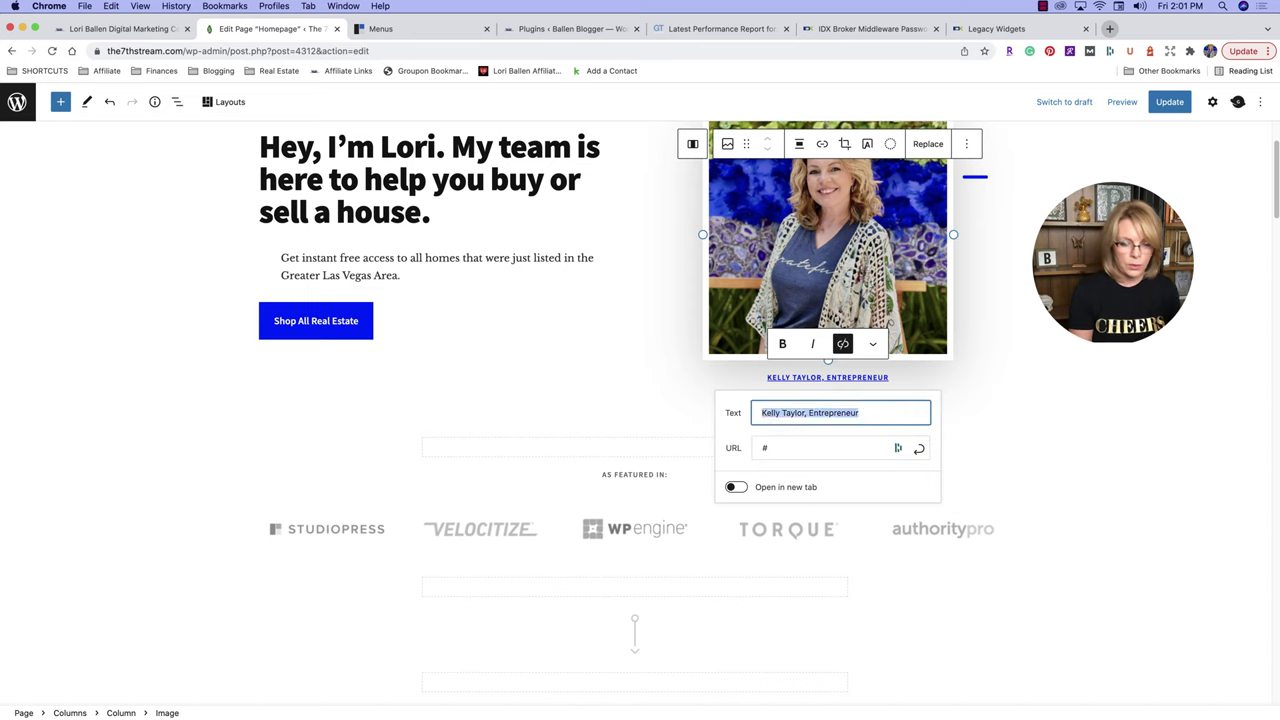
{"action": "type", "text": "Lori Ball"}
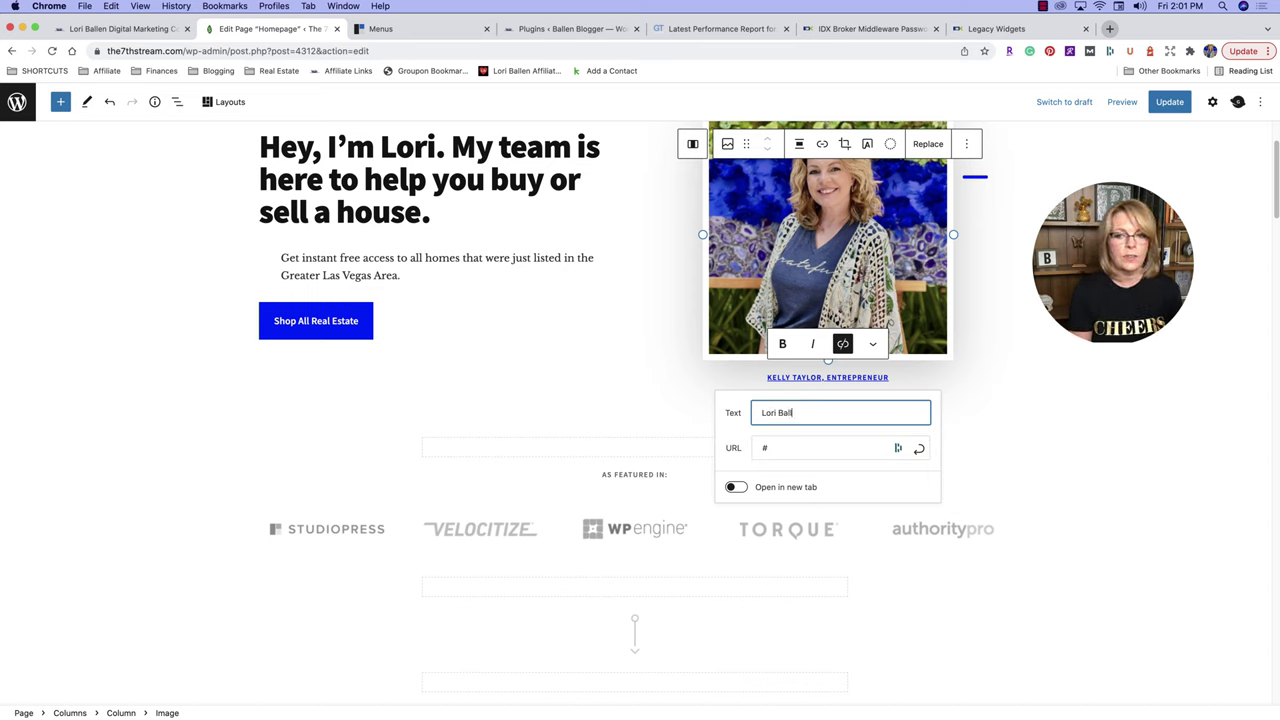
{"action": "type", "text": "en REALTOR®"}
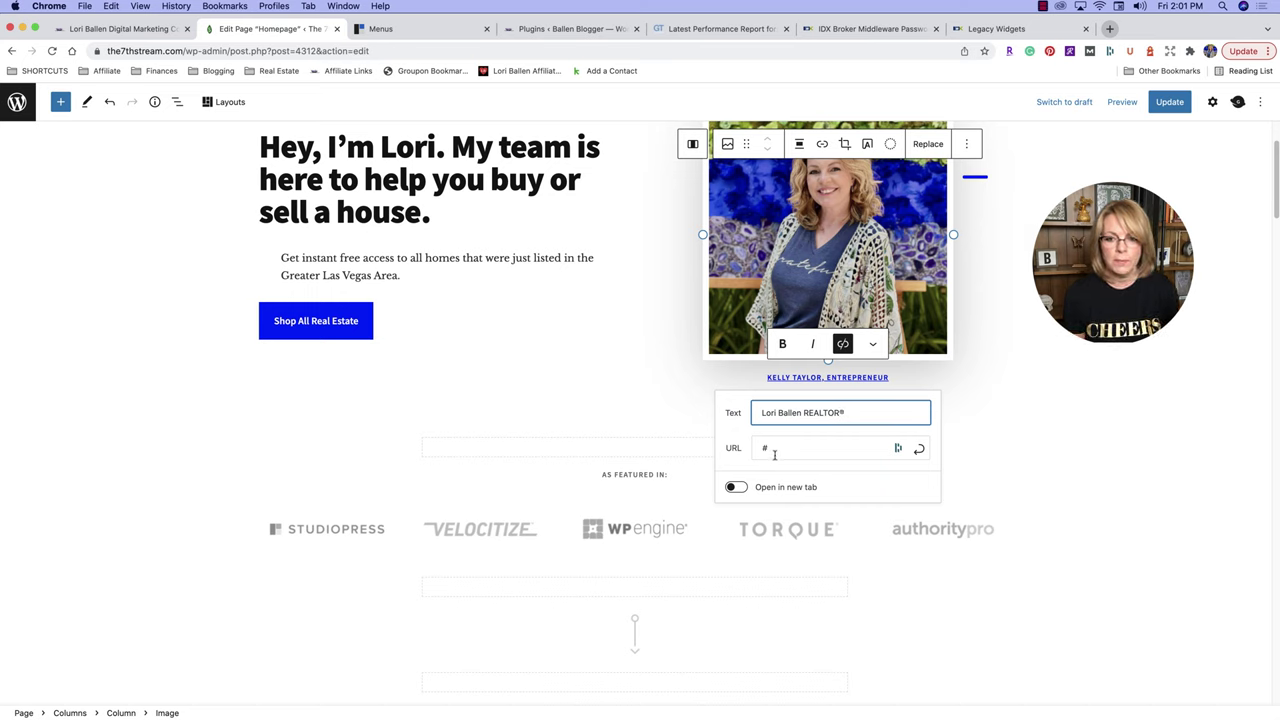
Remove the placeholder "#" from the URL of the caption link.
{"action": "left_click", "coordinate": [765, 448]}
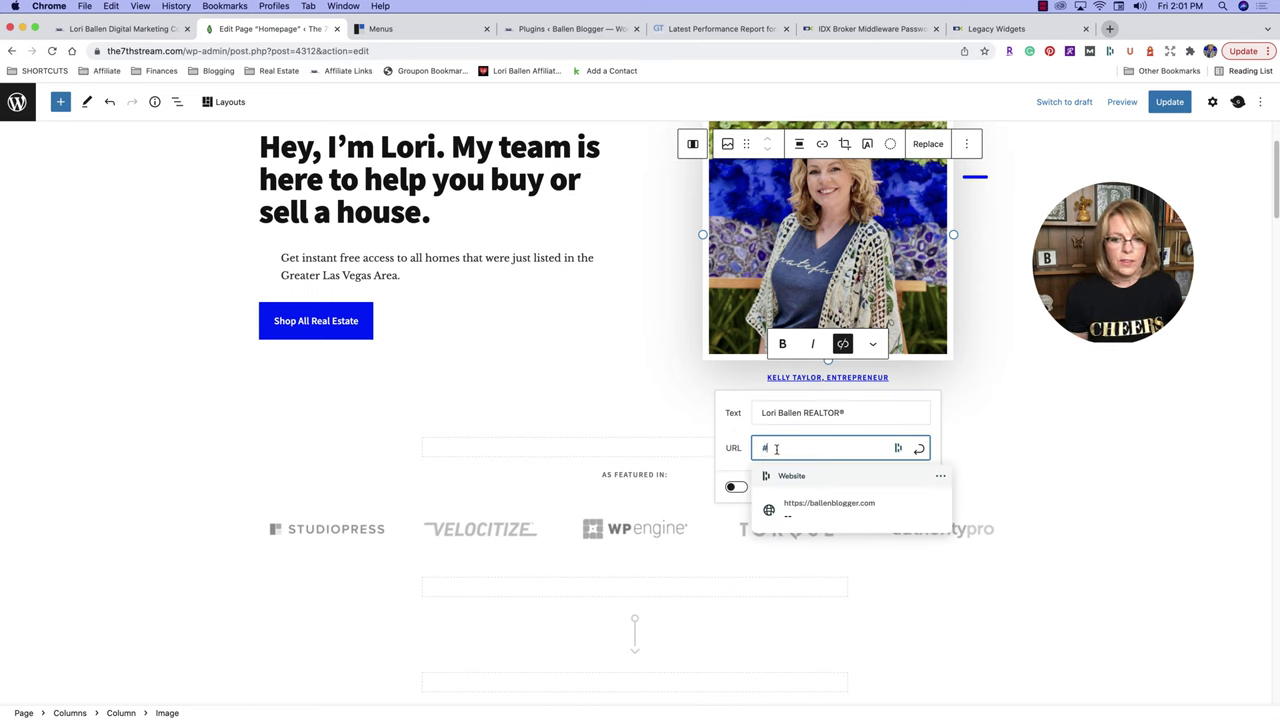
{"action": "left_click_drag", "start_coordinate": [776, 449], "coordinate": [759, 445]}
{"action": "key", "text": "BackSpace"}
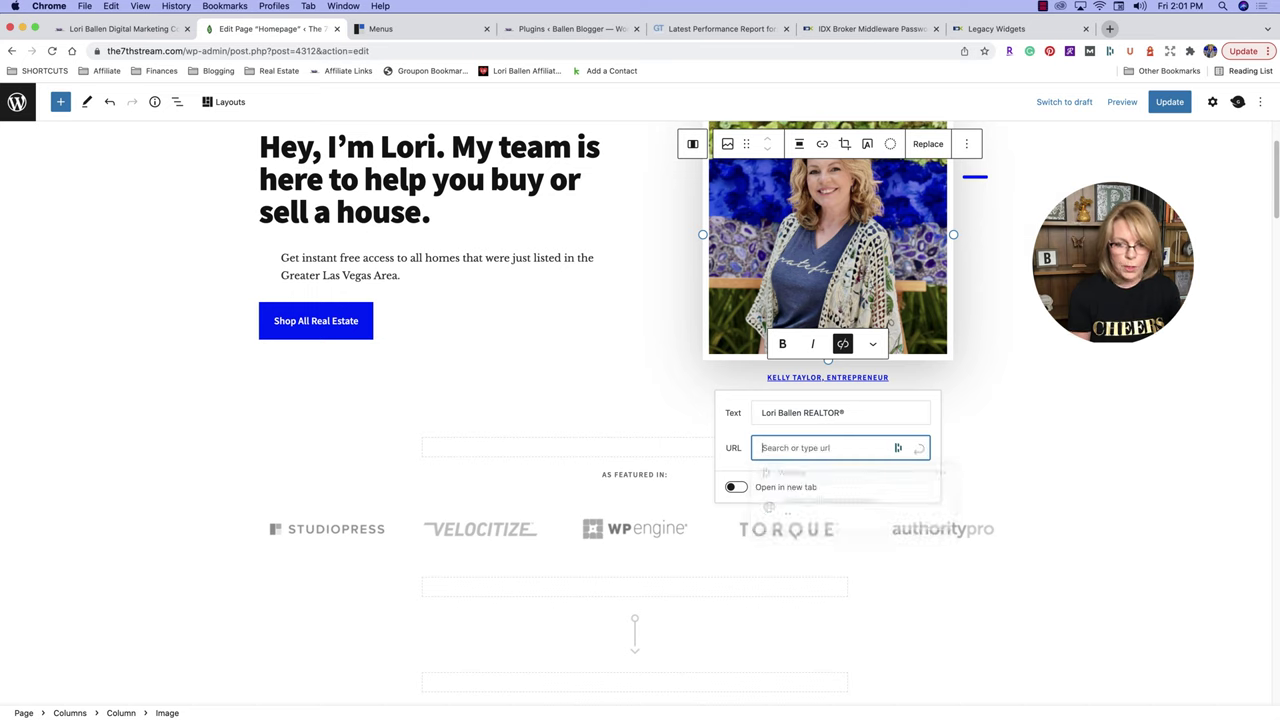
{"action": "type", "text": "htt"}
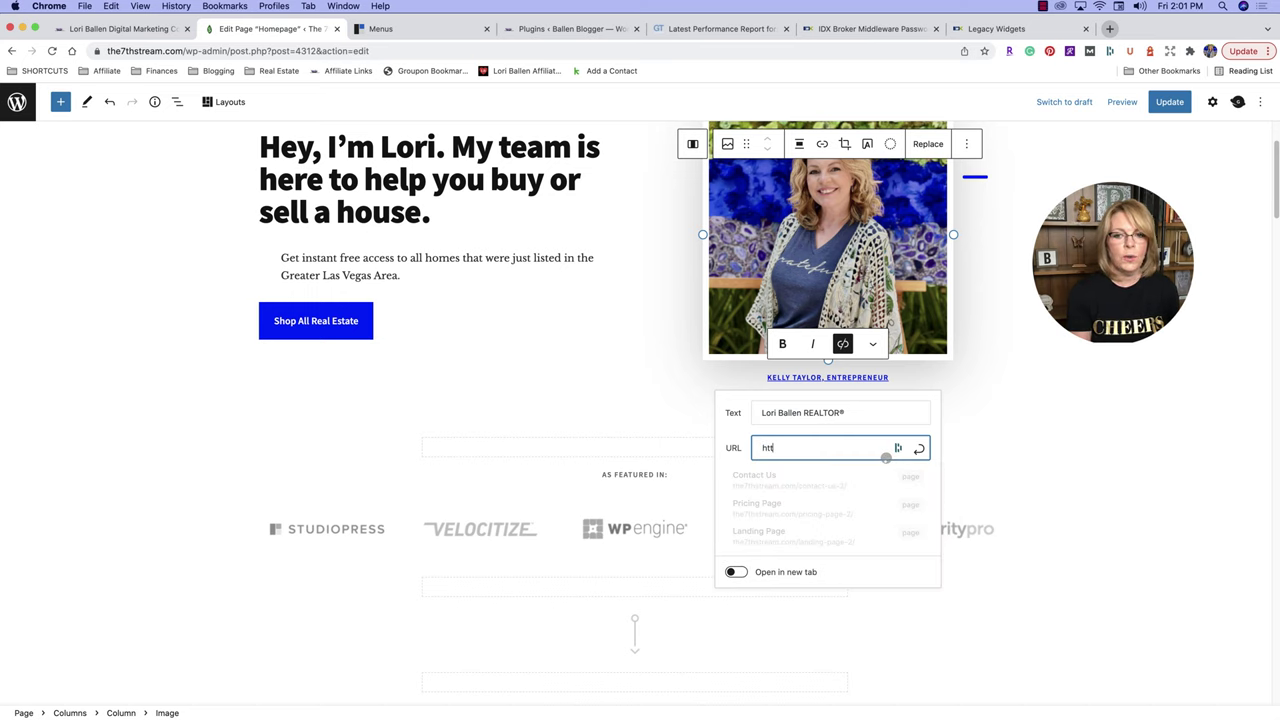
{"action": "key", "text": "BackSpace"}
{"action": "key", "text": "BackSpace"}
{"action": "key", "text": "BackSpace"}
{"action": "type", "text": "h"}
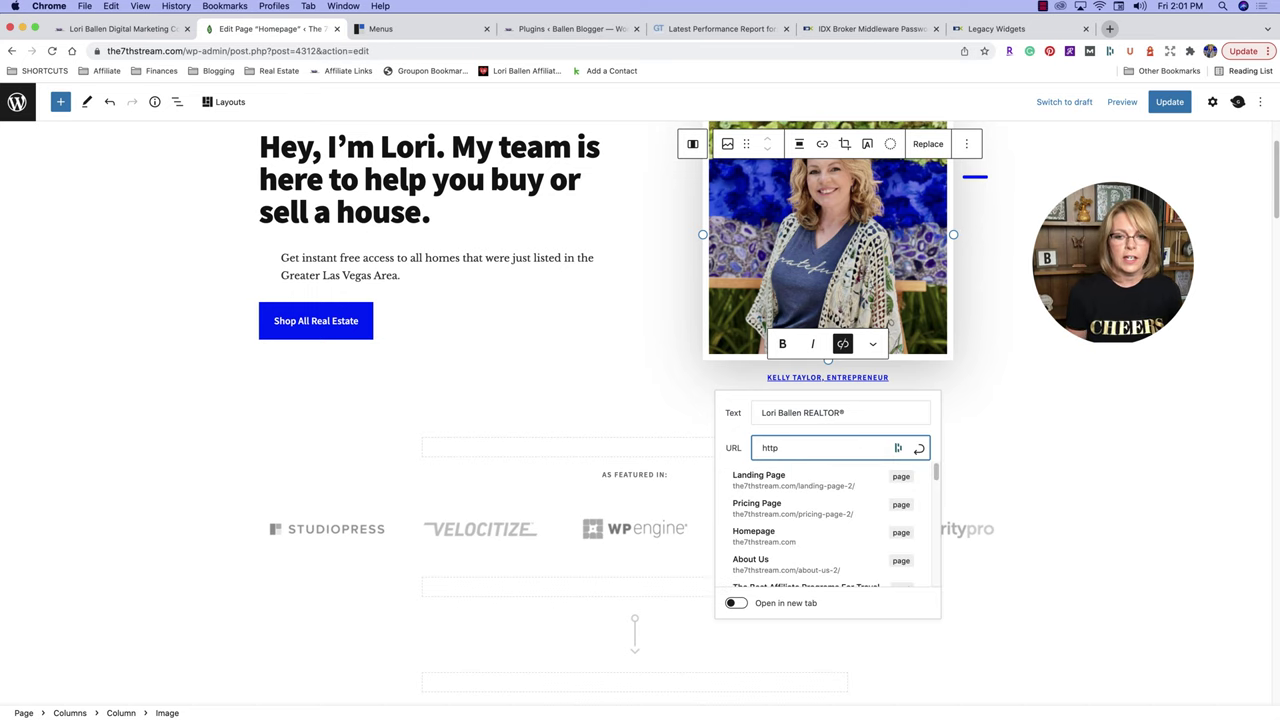
{"action": "left_click_drag", "start_coordinate": [797, 455], "coordinate": [757, 447]}
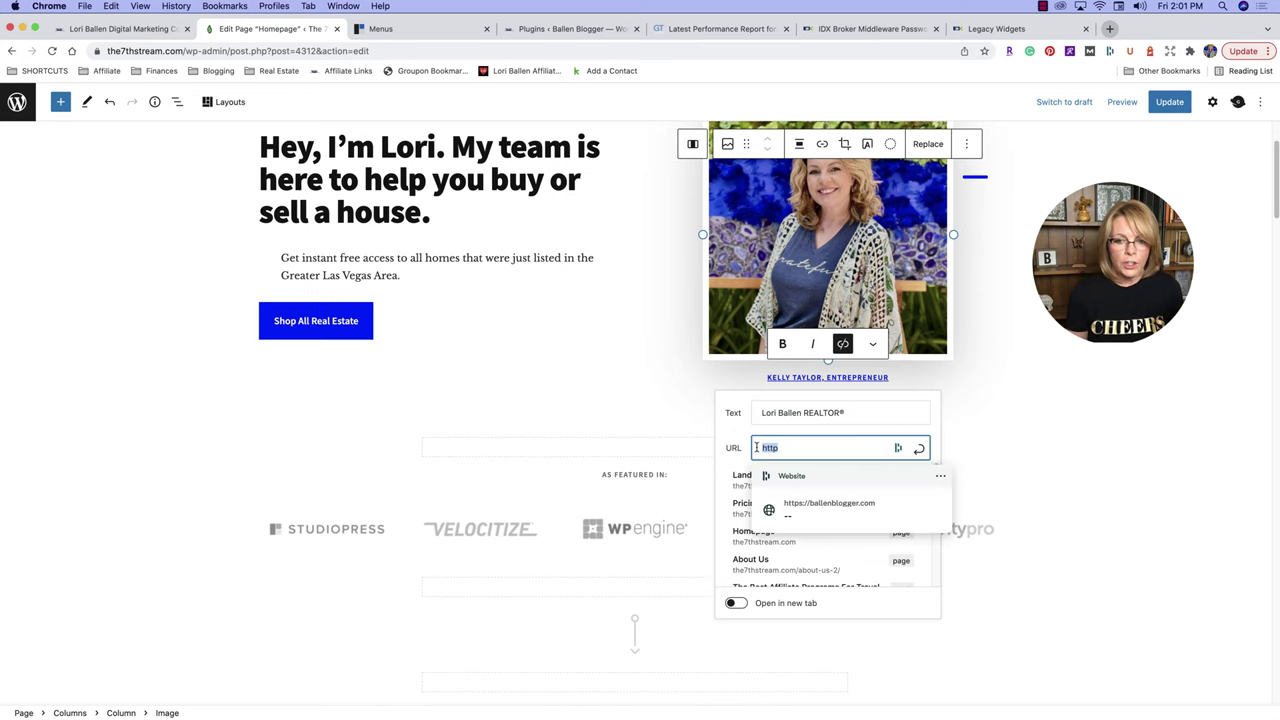
{"action": "key", "text": "BackSpace"}
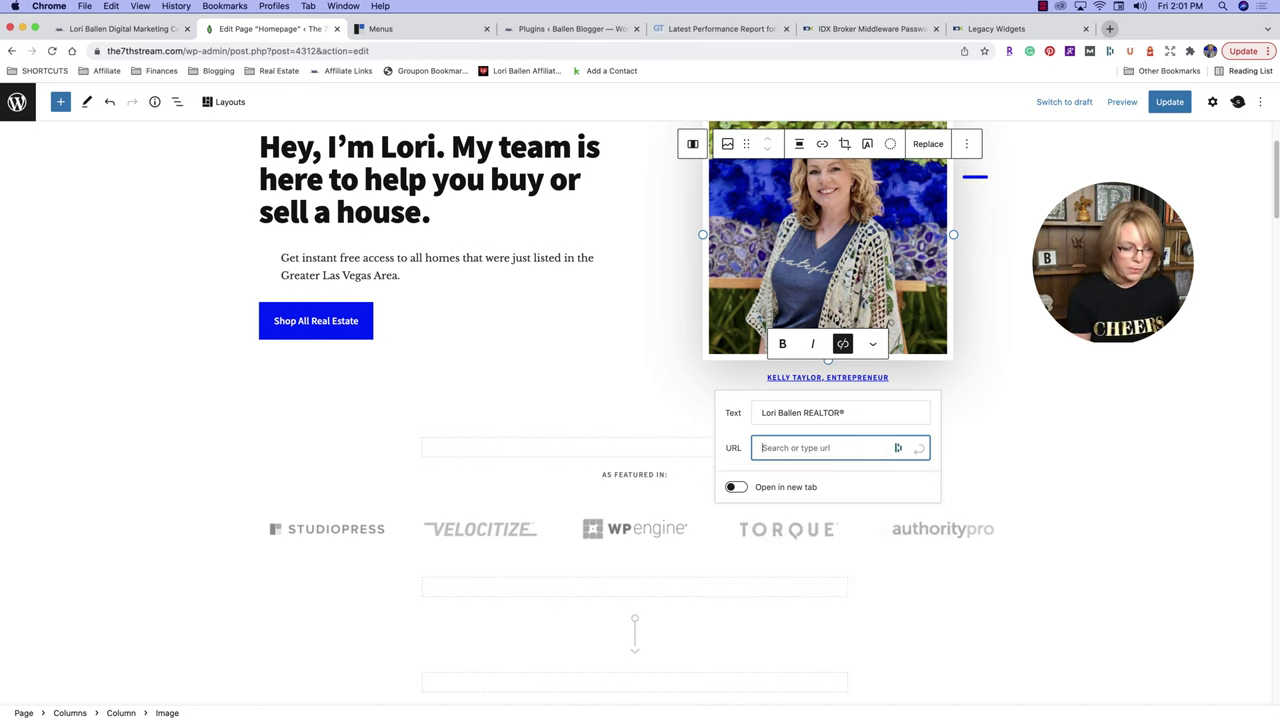
Search the site's content for "home" and link the caption to the post "How To Make Money at Home as a Monat Consultant".
{"action": "type", "text": "home"}
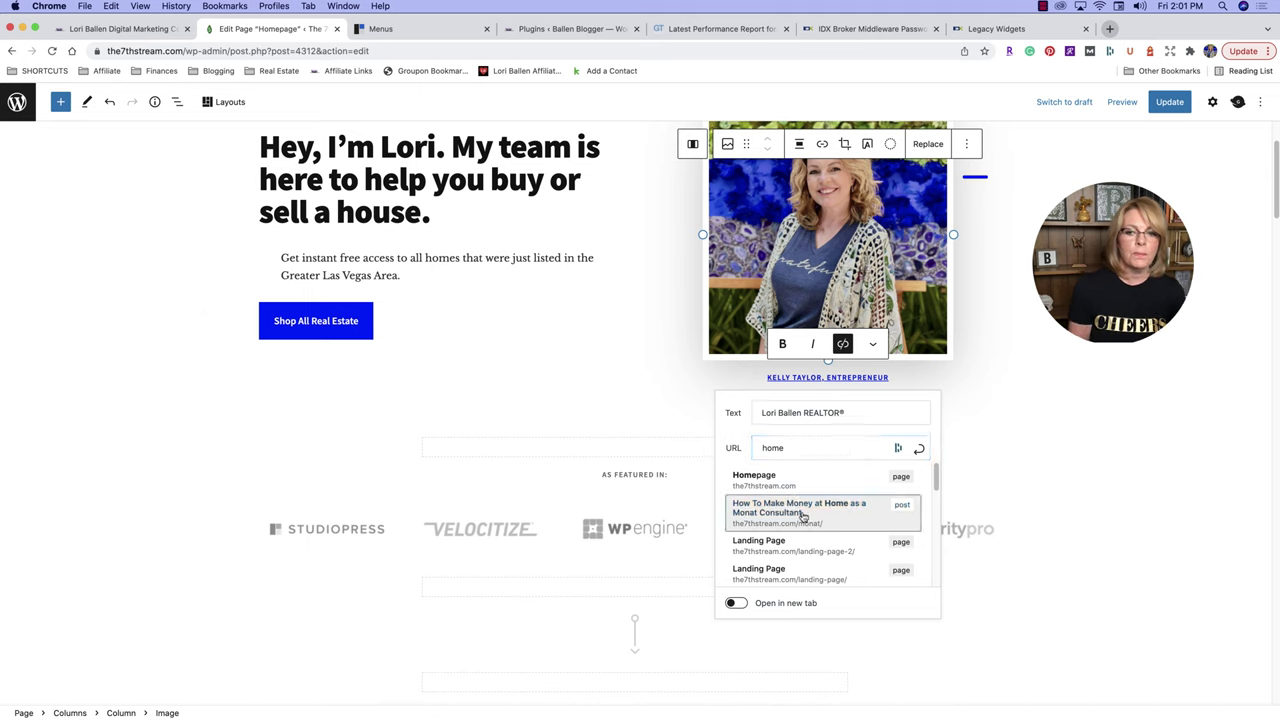
{"action": "left_click", "coordinate": [800, 510]}
{"action": "left_click", "coordinate": [557, 414]}
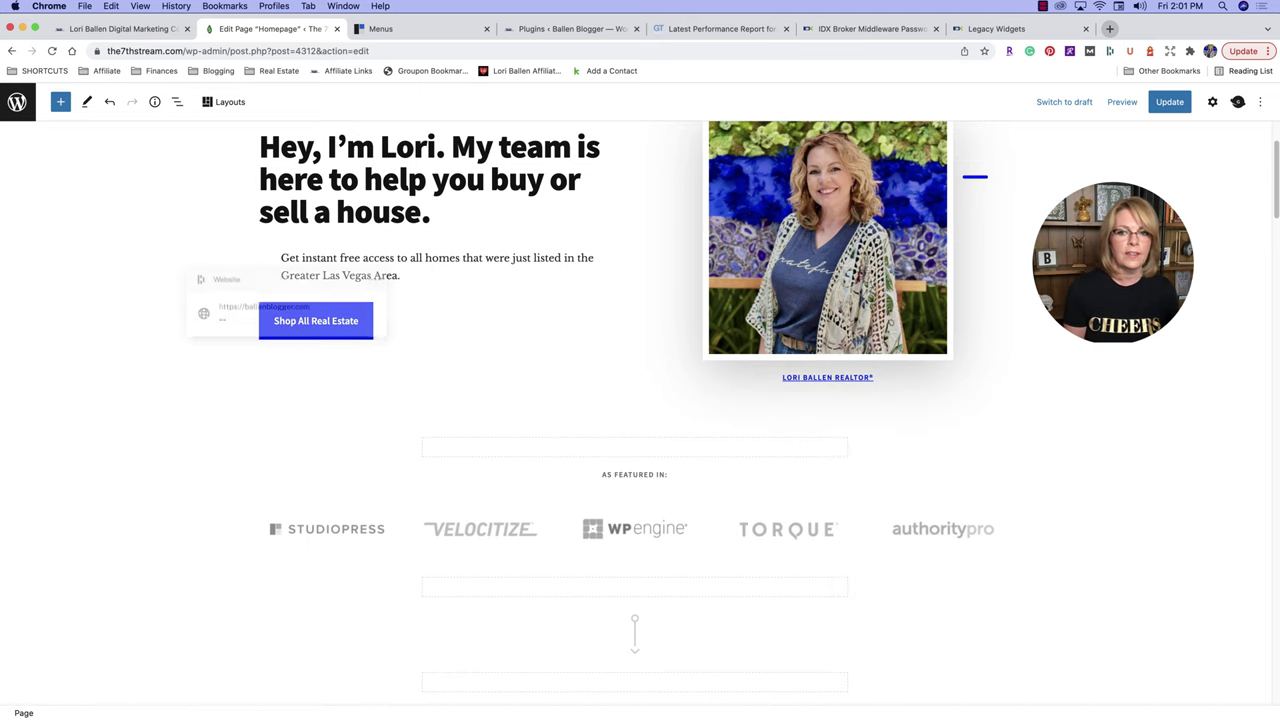
Examine the five logo images under "As Featured In" one by one, from StudioPress to authoritypro.
{"action": "scroll", "coordinate": [876, 372], "scroll_direction": "up", "scroll_amount": 1}
{"action": "scroll", "coordinate": [876, 372], "scroll_direction": "down", "scroll_amount": 2}
{"action": "scroll", "coordinate": [876, 372], "scroll_direction": "down", "scroll_amount": 3}
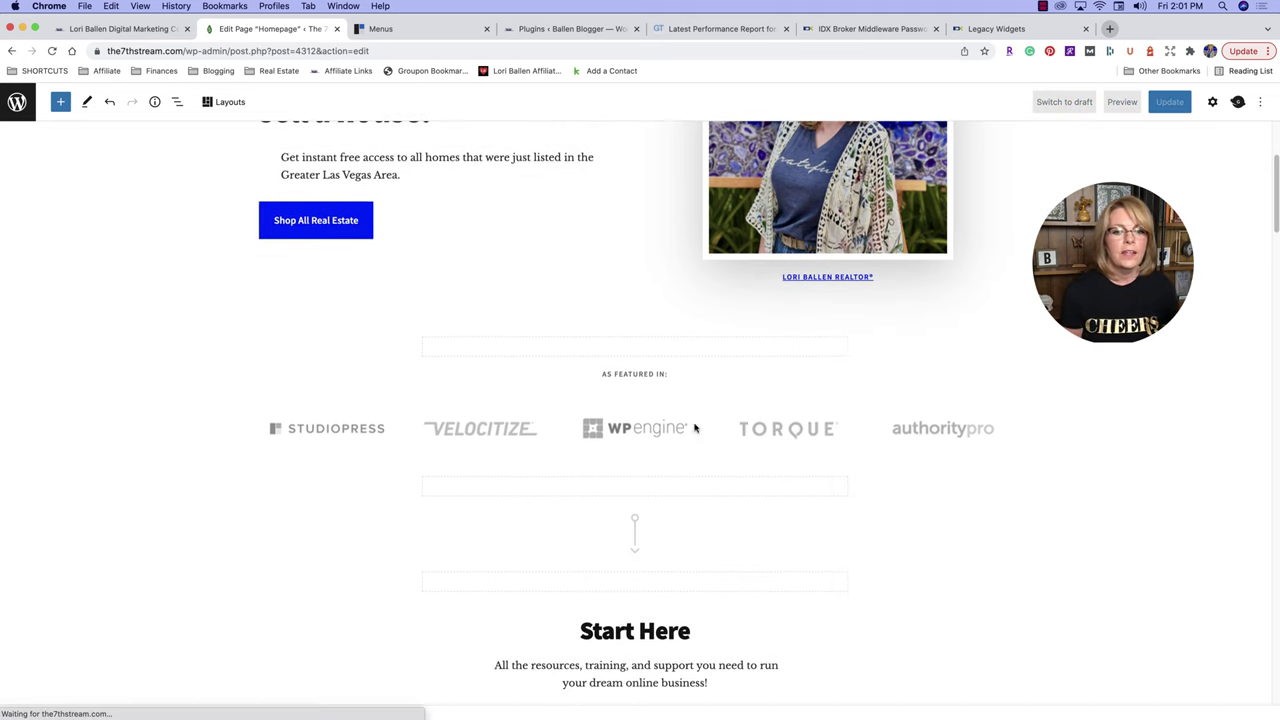
{"action": "left_click", "coordinate": [340, 314]}
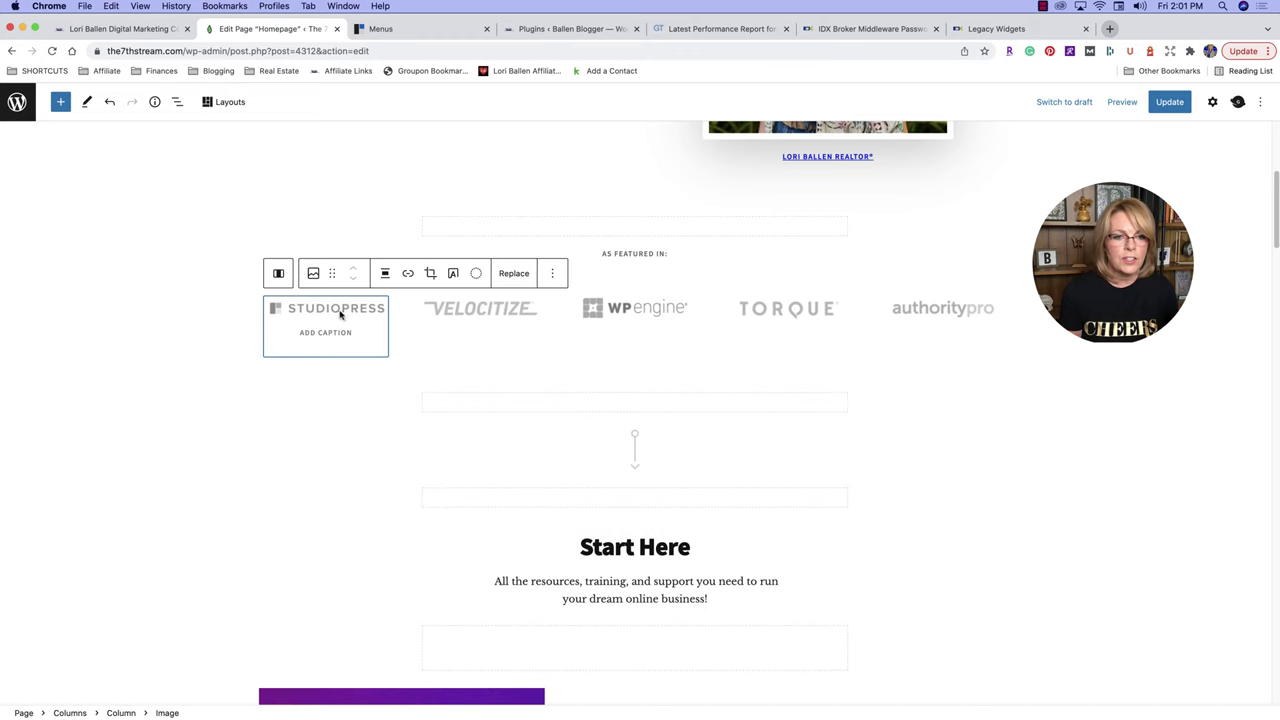
{"action": "left_click", "coordinate": [470, 318]}
{"action": "left_click", "coordinate": [638, 330]}
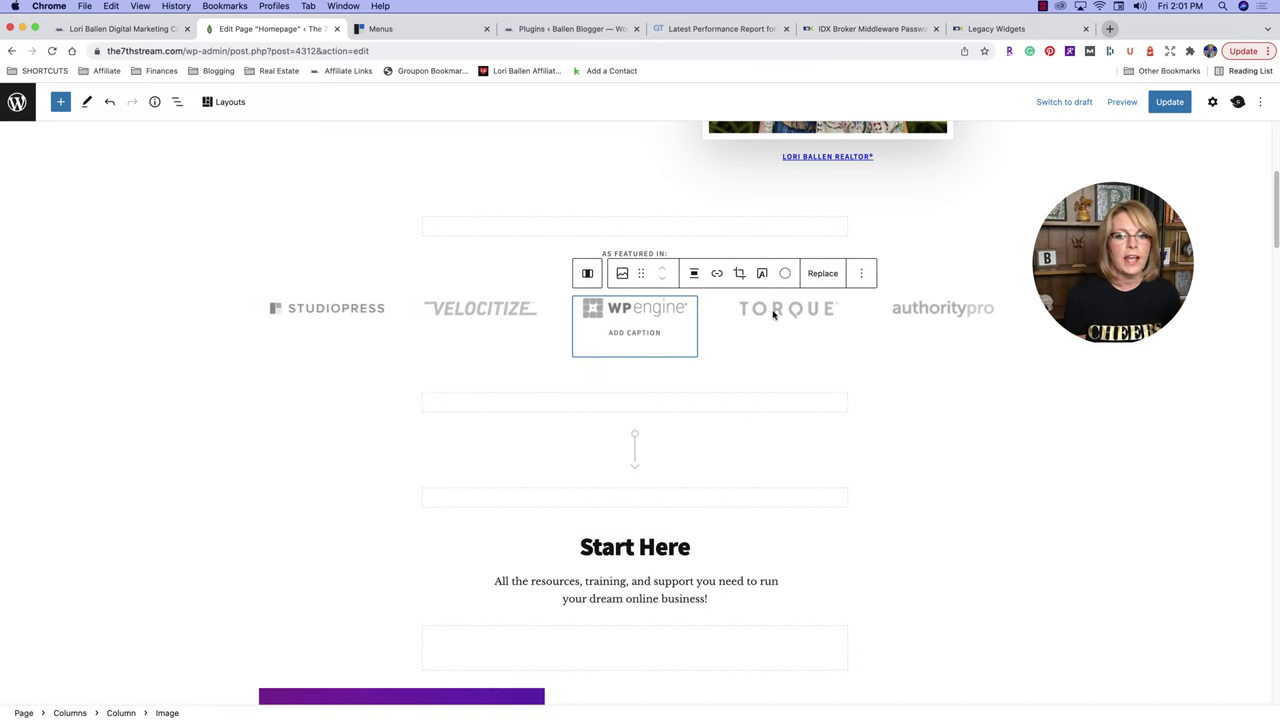
{"action": "left_click", "coordinate": [773, 312]}
{"action": "left_click", "coordinate": [938, 312]}
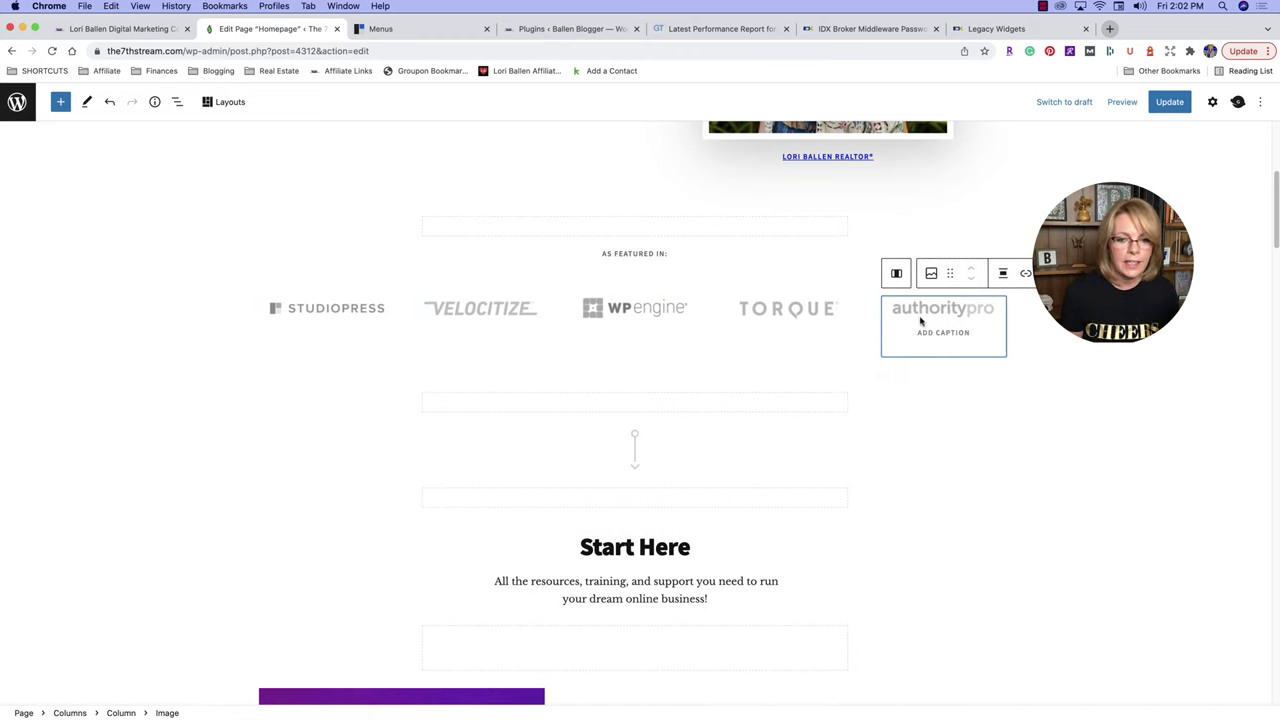
Examine the "Start Here" introduction and the Audience Building Master Class media and text block beneath it.
{"action": "scroll", "coordinate": [920, 320], "scroll_direction": "down", "scroll_amount": 5}
{"action": "left_click", "coordinate": [632, 303]}
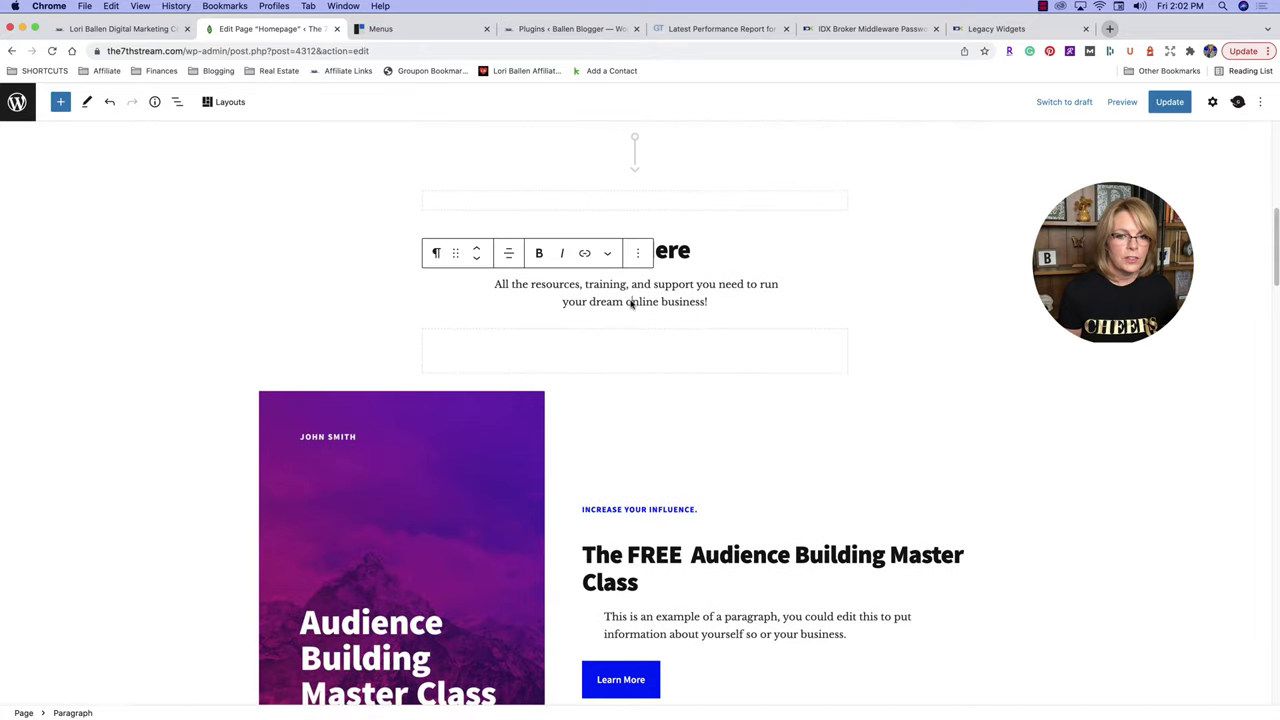
{"action": "left_click_drag", "start_coordinate": [731, 305], "coordinate": [497, 286]}
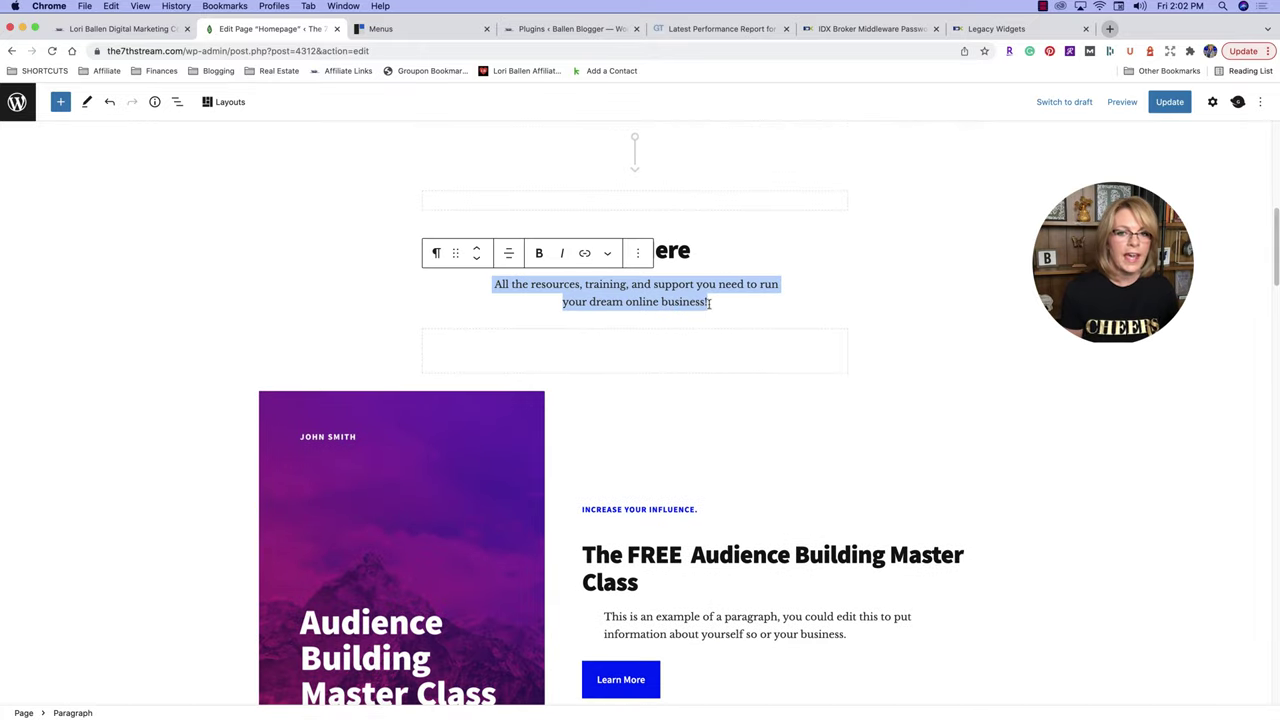
{"action": "scroll", "coordinate": [720, 306], "scroll_direction": "down", "scroll_amount": 5}
{"action": "left_click", "coordinate": [389, 289]}
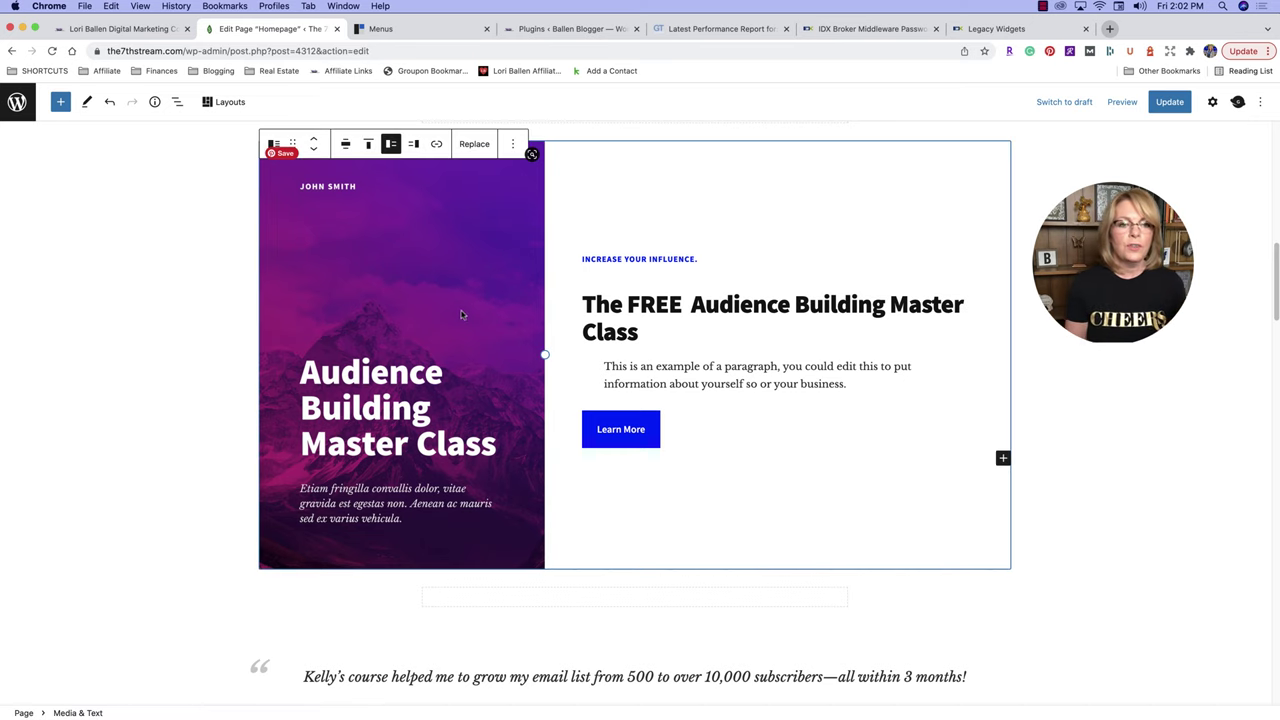
{"action": "left_click", "coordinate": [704, 305]}
{"action": "left_click", "coordinate": [659, 193]}
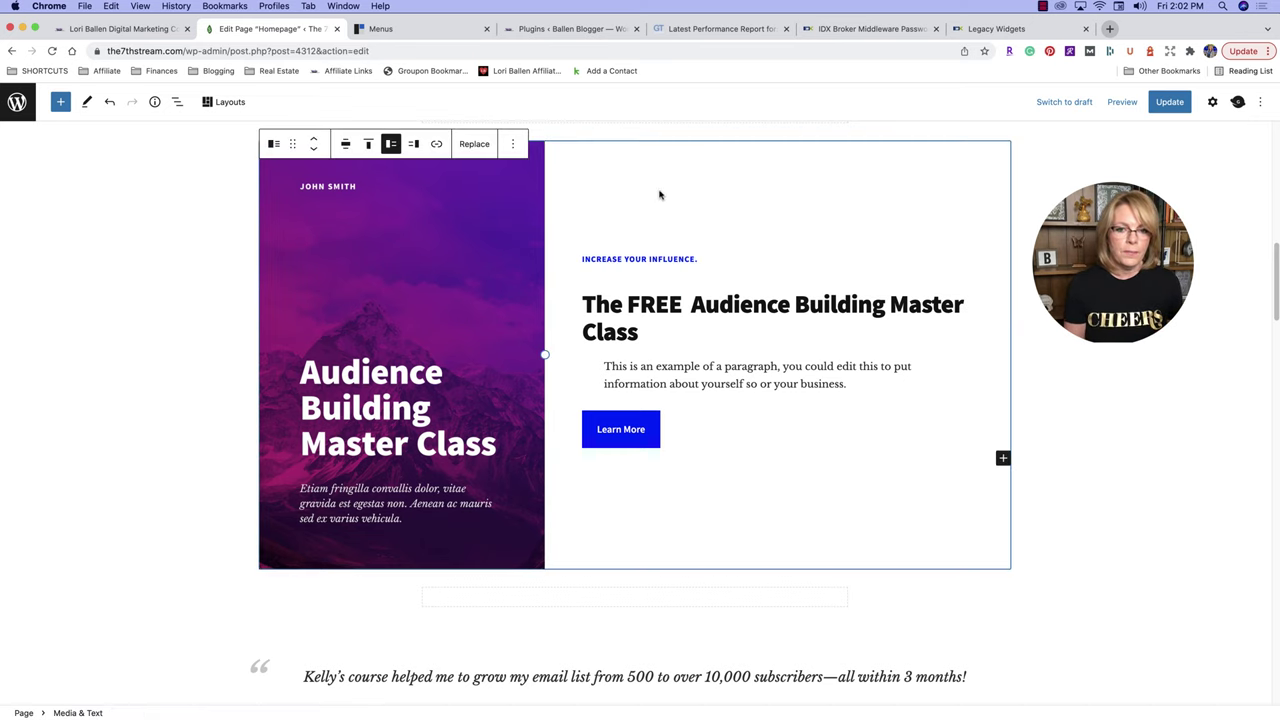
Replace the small line above the Master Class heading with "INCREASE YOUR SALES PRICE".
{"action": "left_click_drag", "start_coordinate": [693, 260], "coordinate": [573, 261]}
{"action": "key", "text": "BackSpace"}
{"action": "type", "text": "INCREASE Y"}
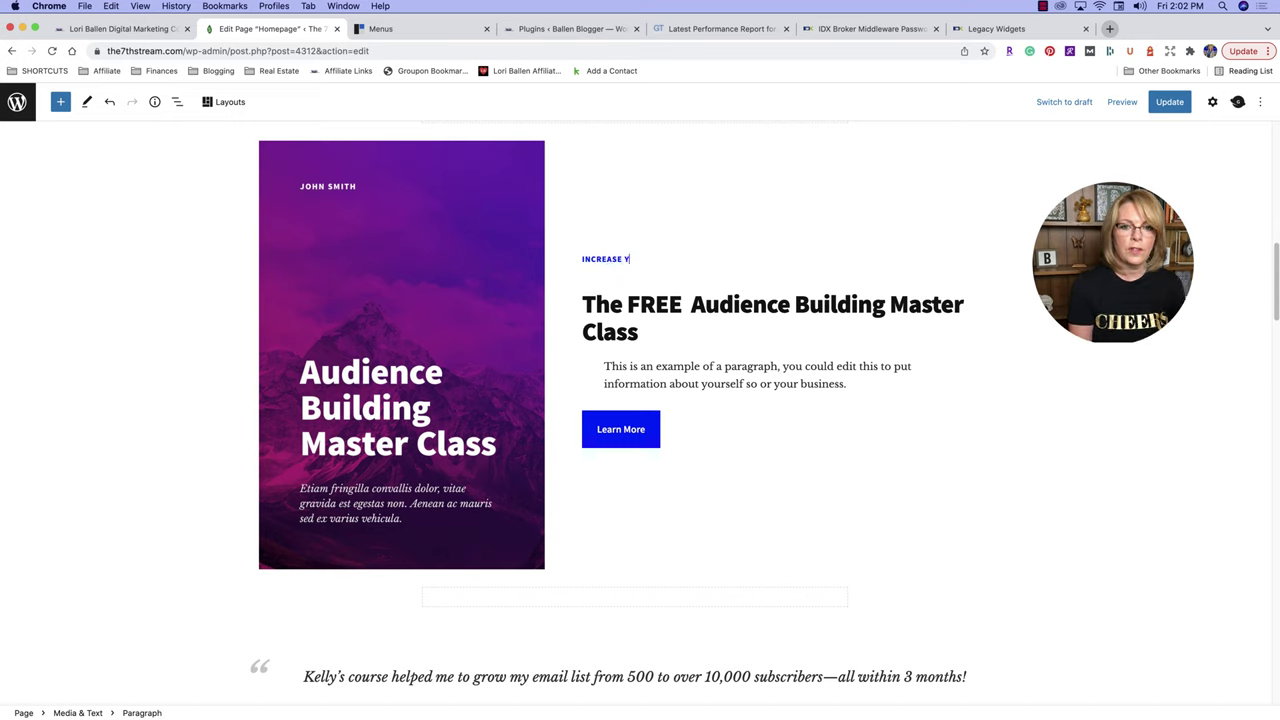
{"action": "type", "text": "OUR SALES PR"}
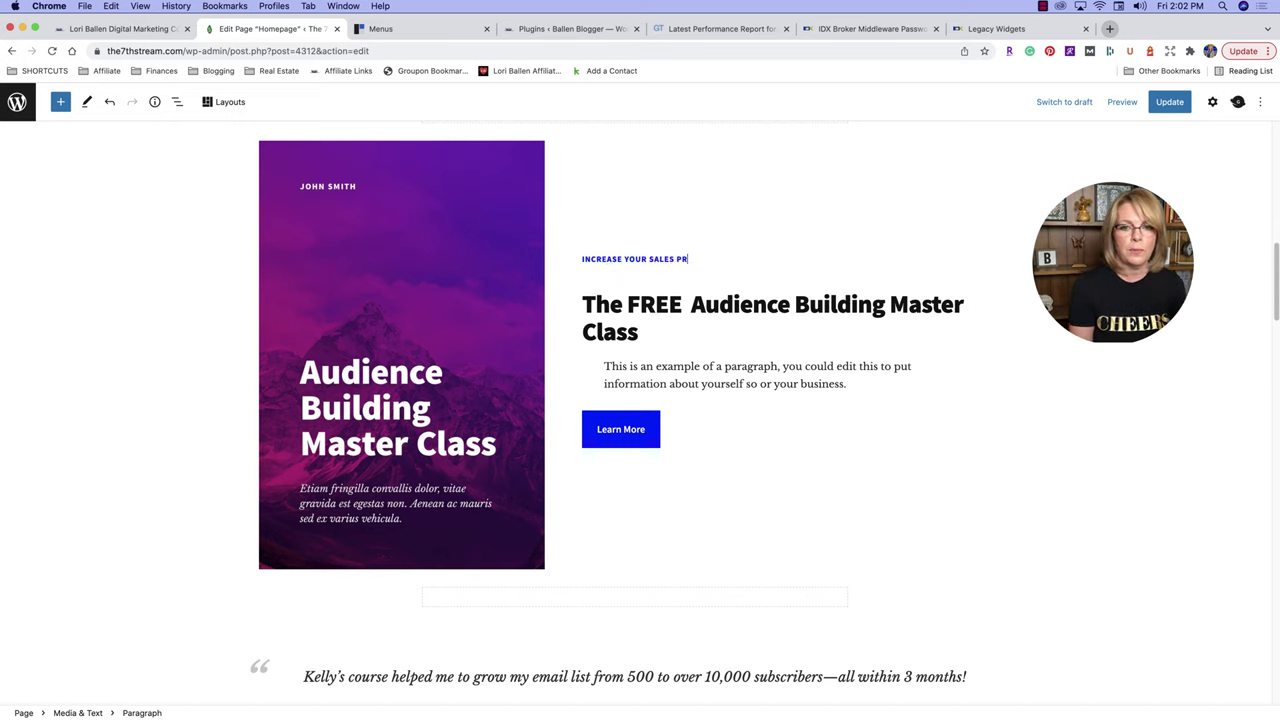
{"action": "type", "text": "ICE"}
Replace the Audience Building Master Class heading text with "Get a Free Home Value Estimate".
{"action": "left_click", "coordinate": [719, 305]}
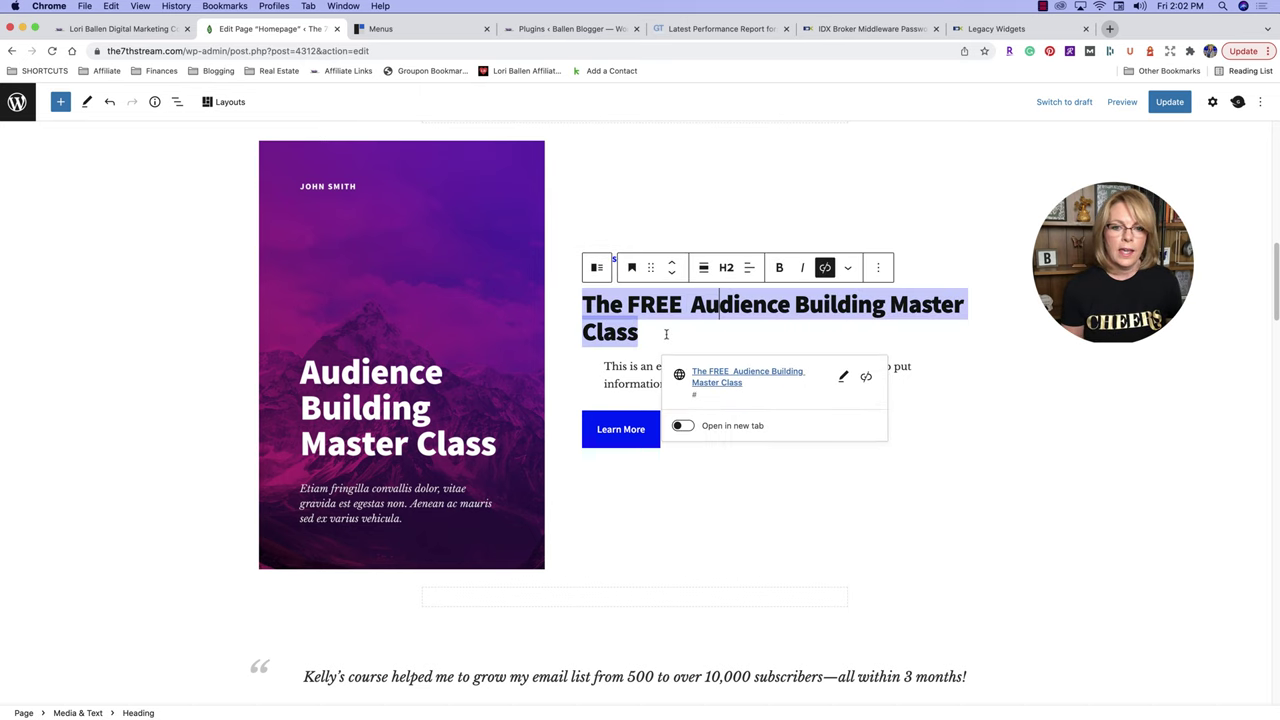
{"action": "key", "text": "ctrl+shift+k"}
{"action": "scroll", "coordinate": [612, 423], "scroll_direction": "up", "scroll_amount": 1}
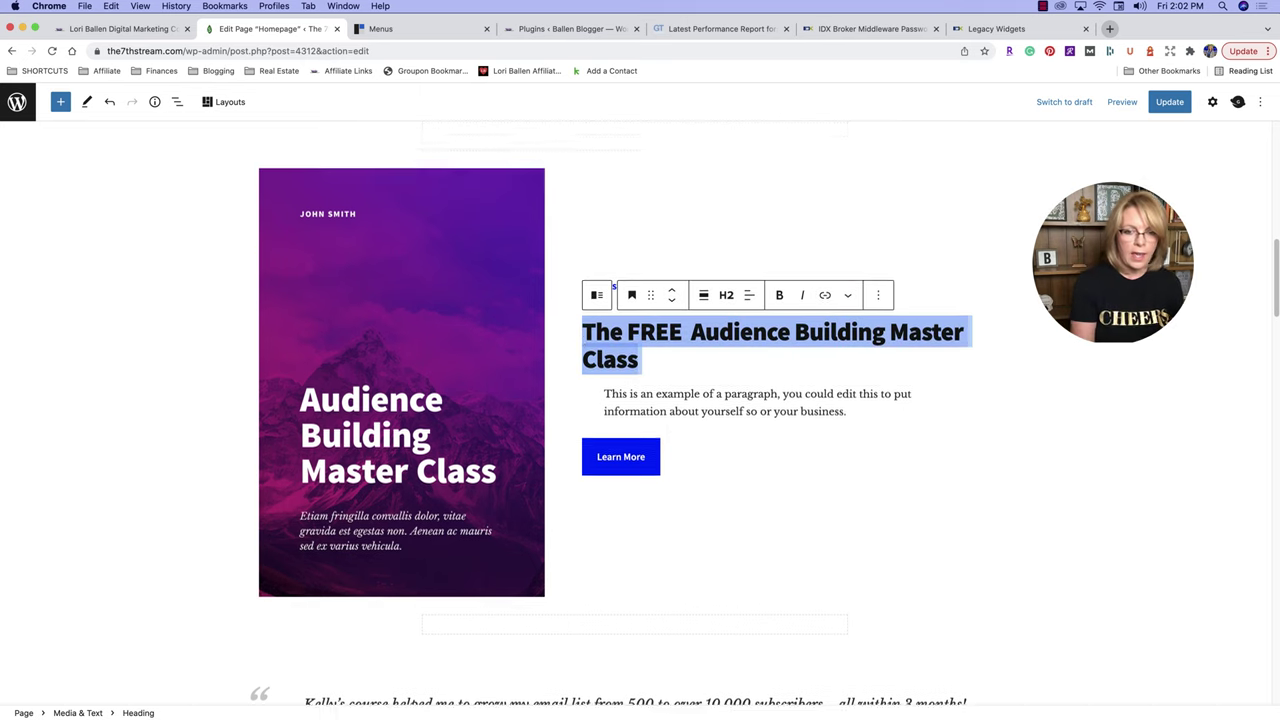
{"action": "type", "text": "Get a Free"}
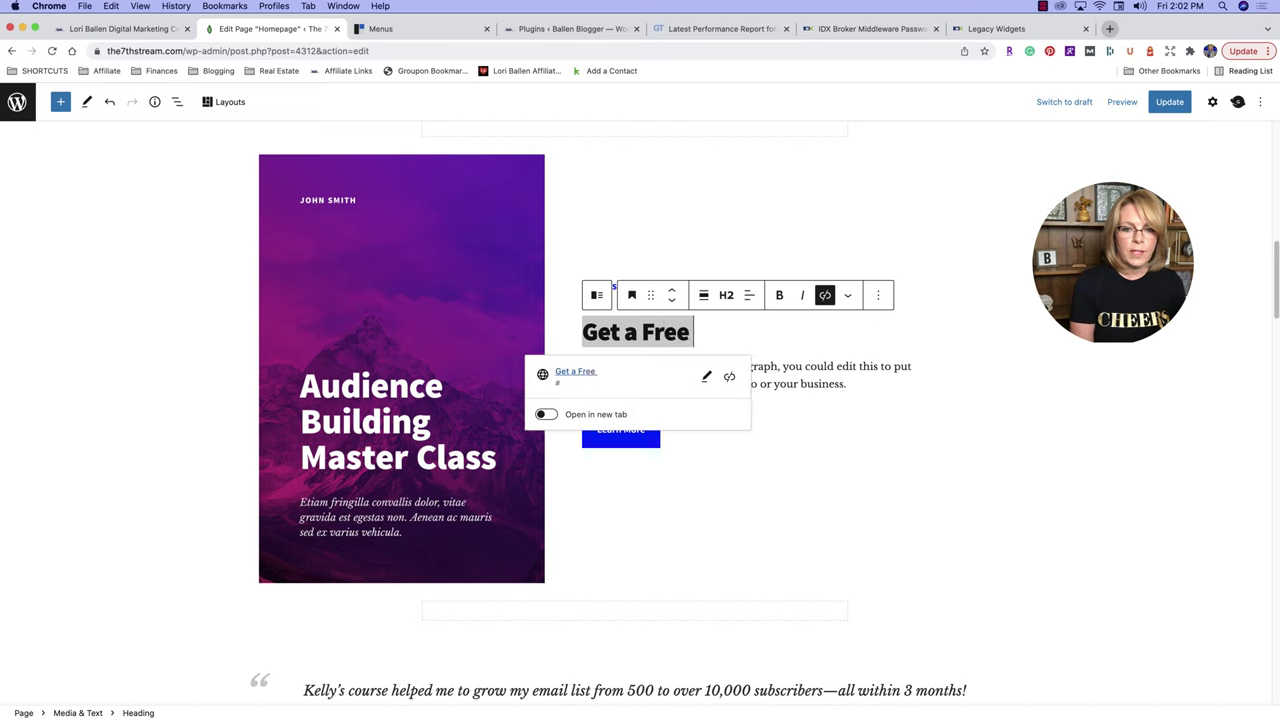
{"action": "type", "text": " Home Value Estima"}
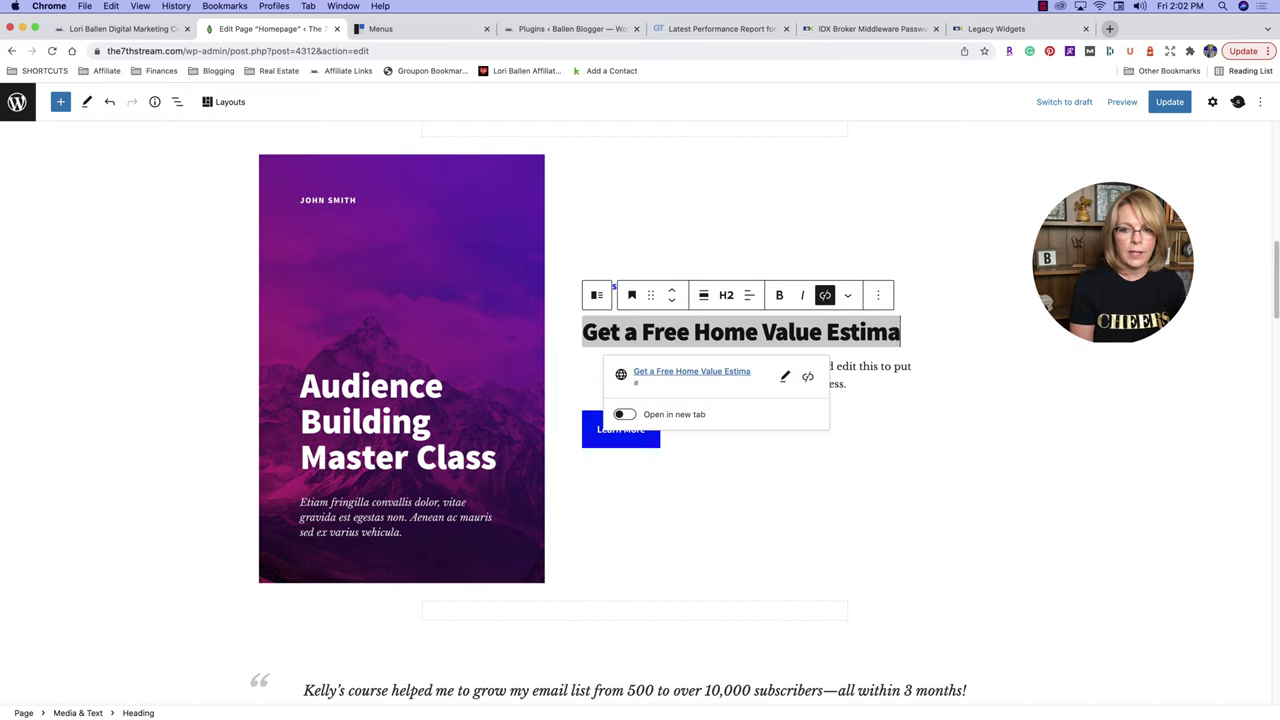
{"action": "type", "text": "te"}
Check the link of the Learn More button and select the example paragraph above it.
{"action": "left_click", "coordinate": [621, 427]}
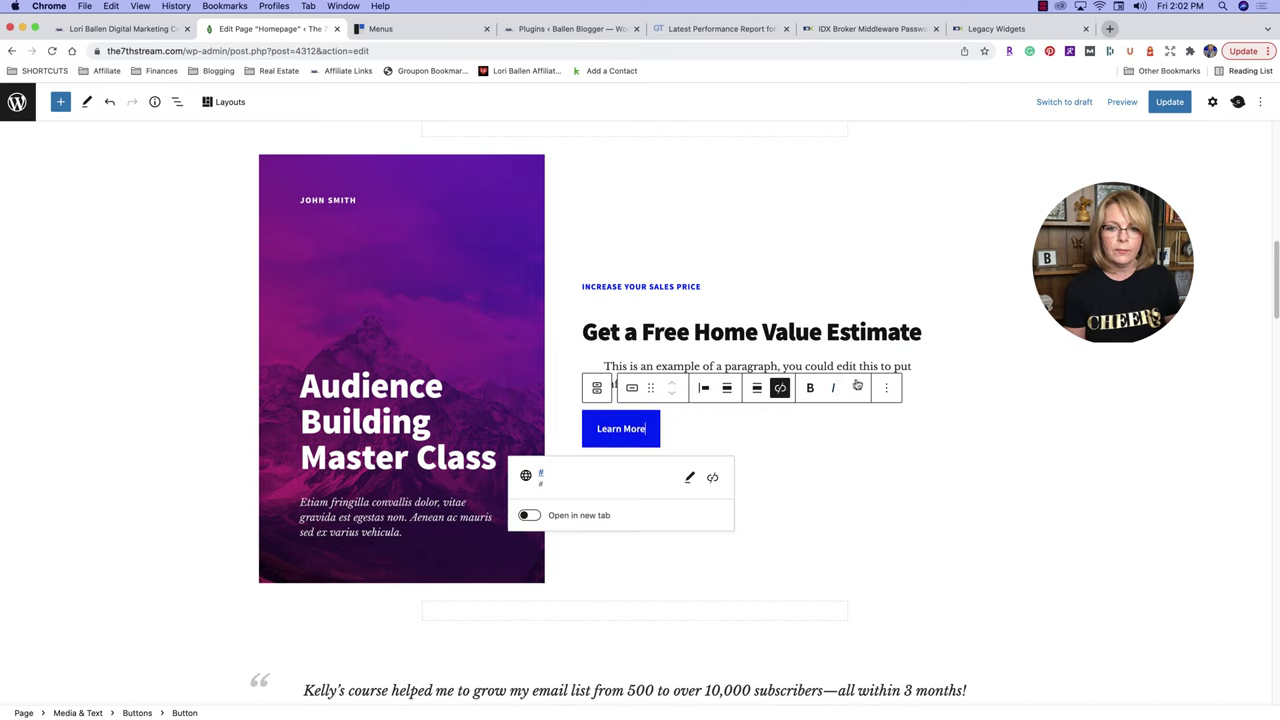
{"action": "left_click", "coordinate": [805, 366]}
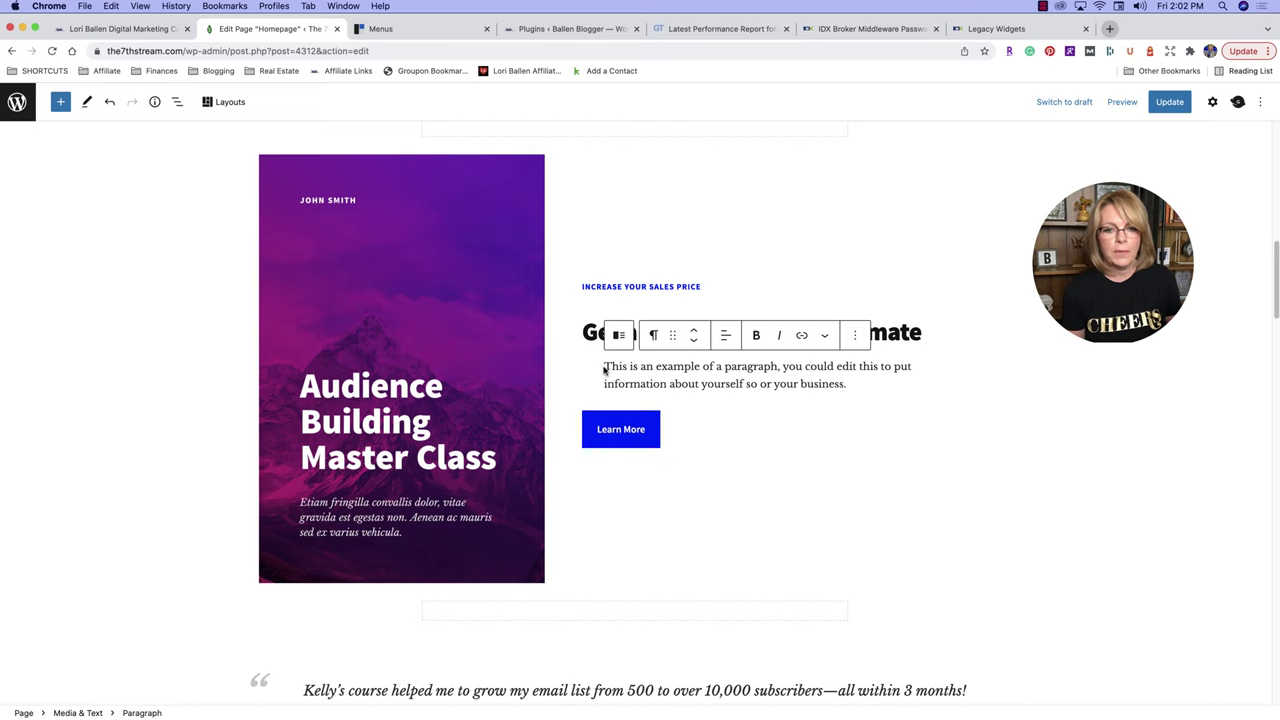
{"action": "left_click_drag", "start_coordinate": [604, 370], "coordinate": [851, 385]}
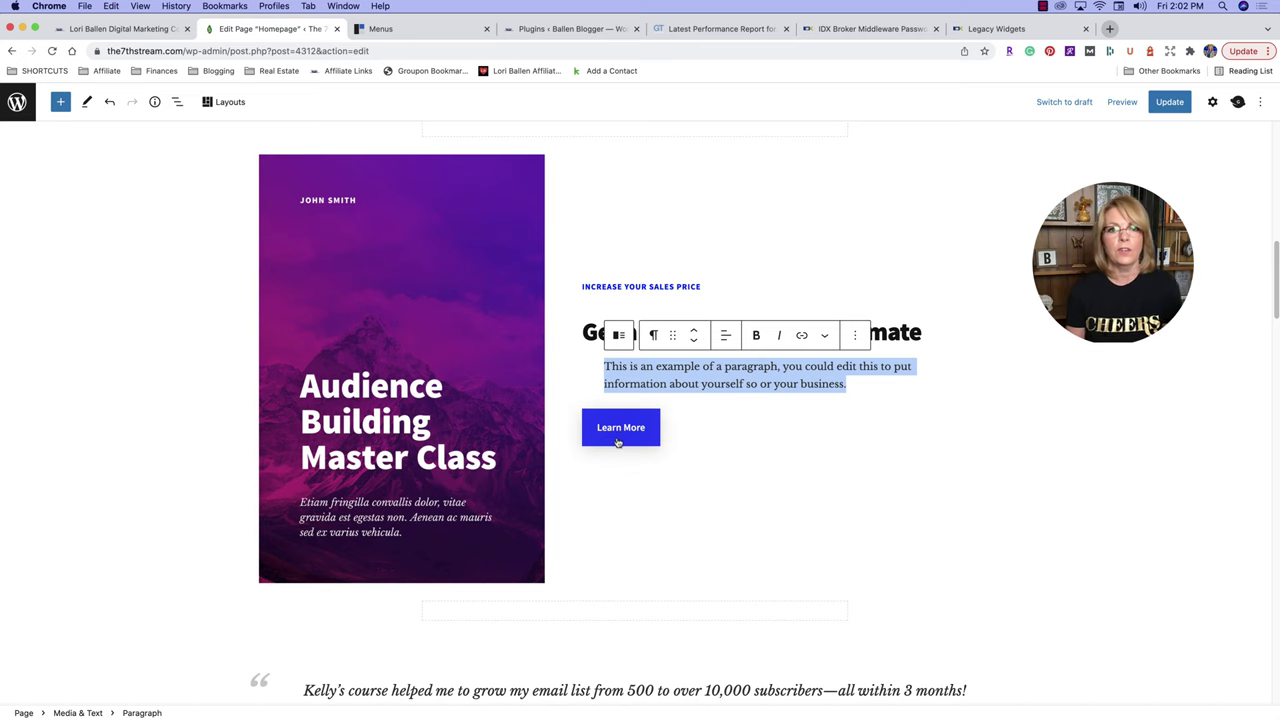
Open ballenvegas.com in a new browser tab placed beside the homepage editor and look over its homepage.
{"action": "left_click", "coordinate": [1110, 30]}
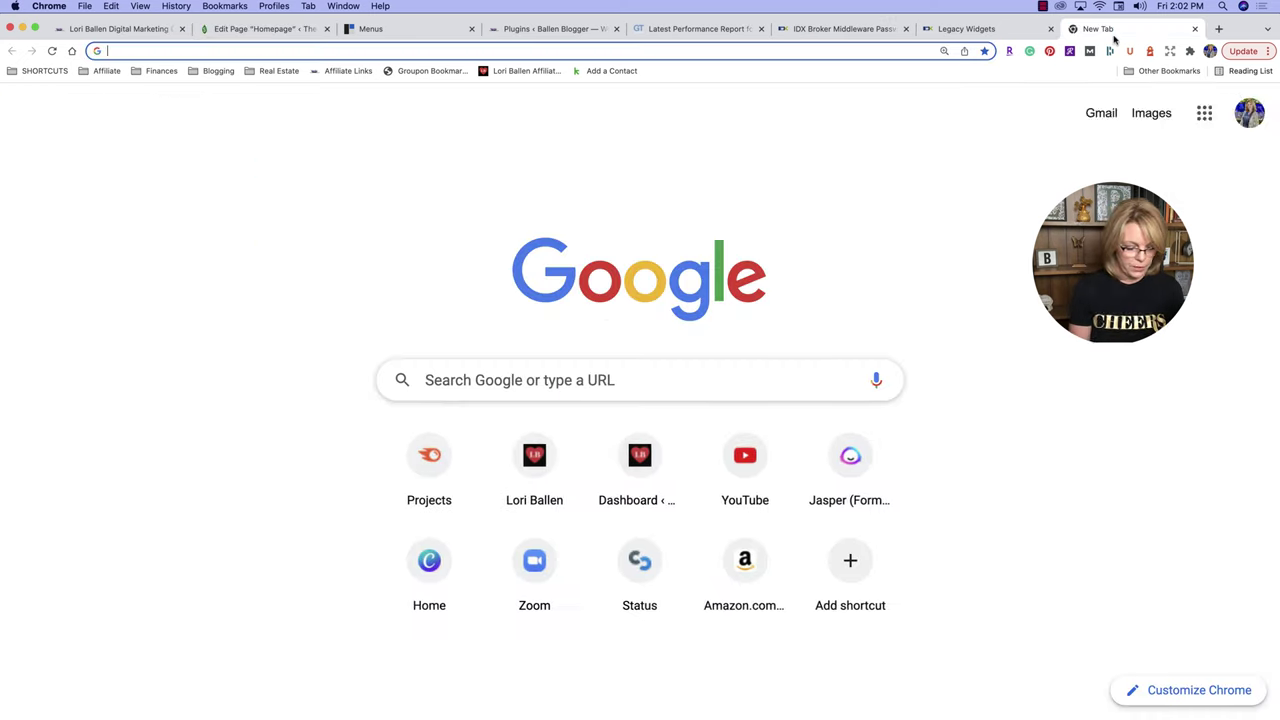
{"action": "type", "text": "ballenvegas.com"}
{"action": "key", "text": "Return"}
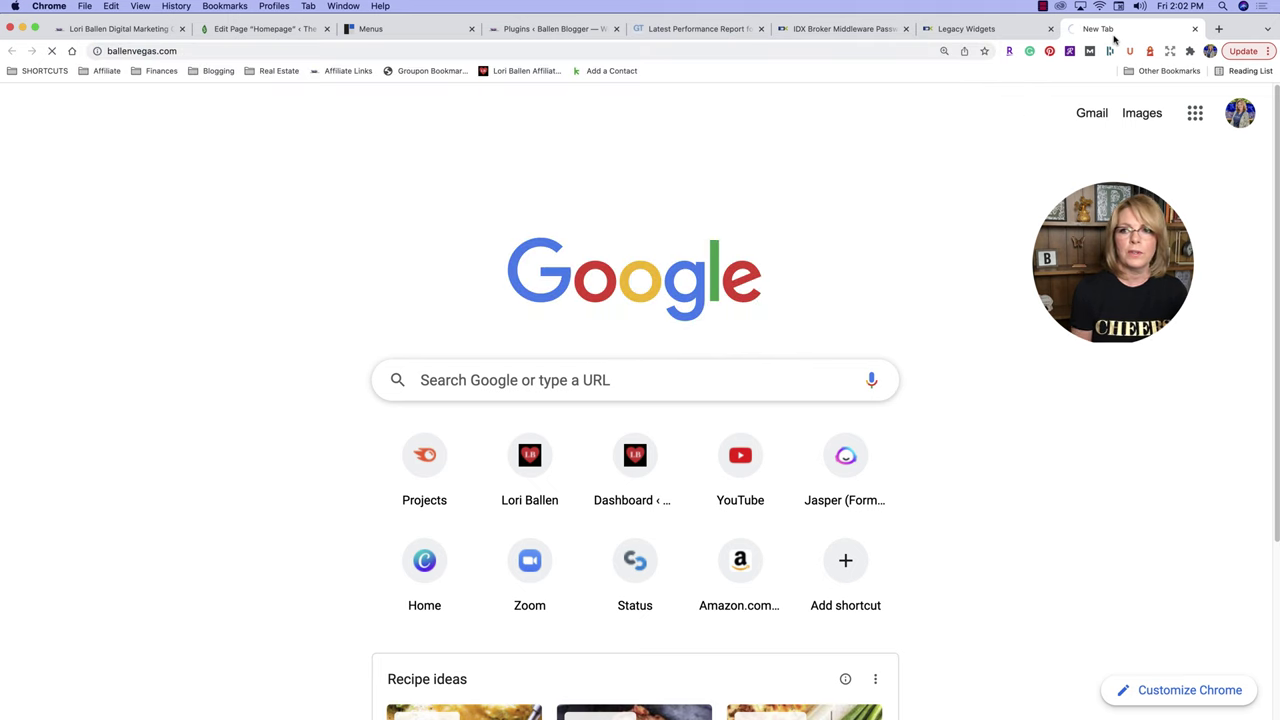
{"action": "left_click_drag", "start_coordinate": [1093, 30], "coordinate": [405, 30]}
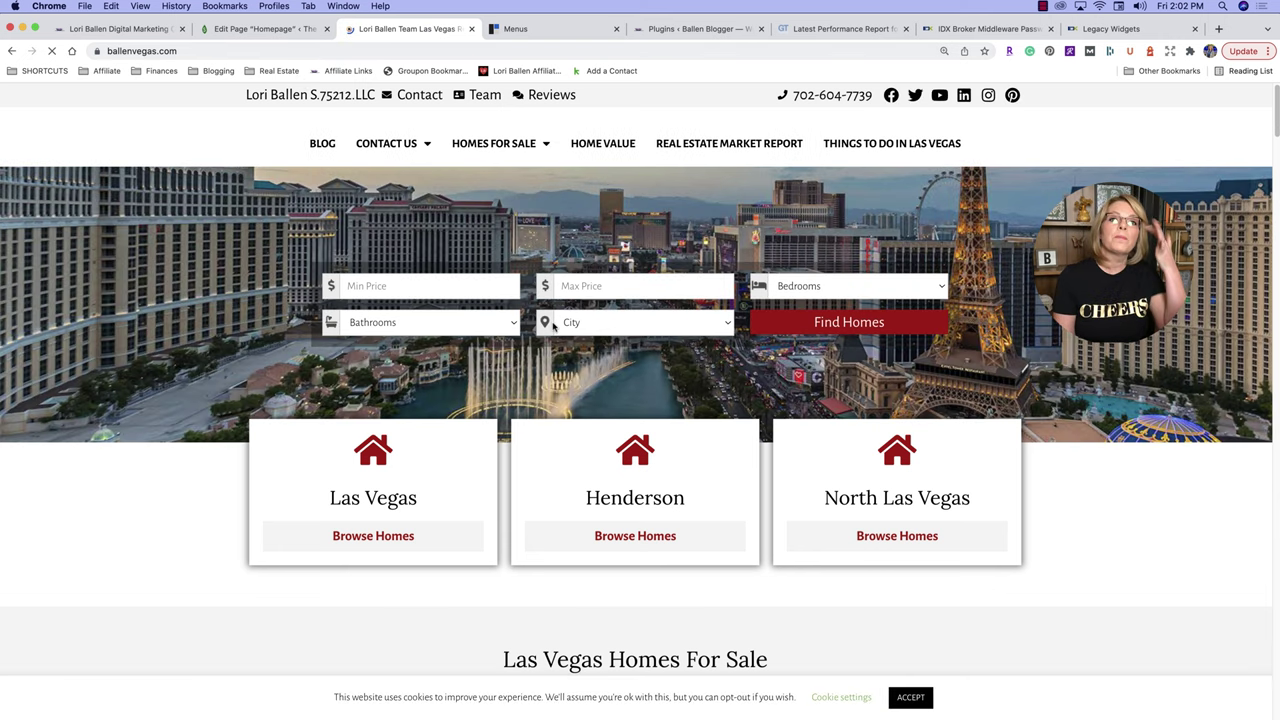
{"action": "scroll", "coordinate": [509, 322], "scroll_direction": "down", "scroll_amount": 5}
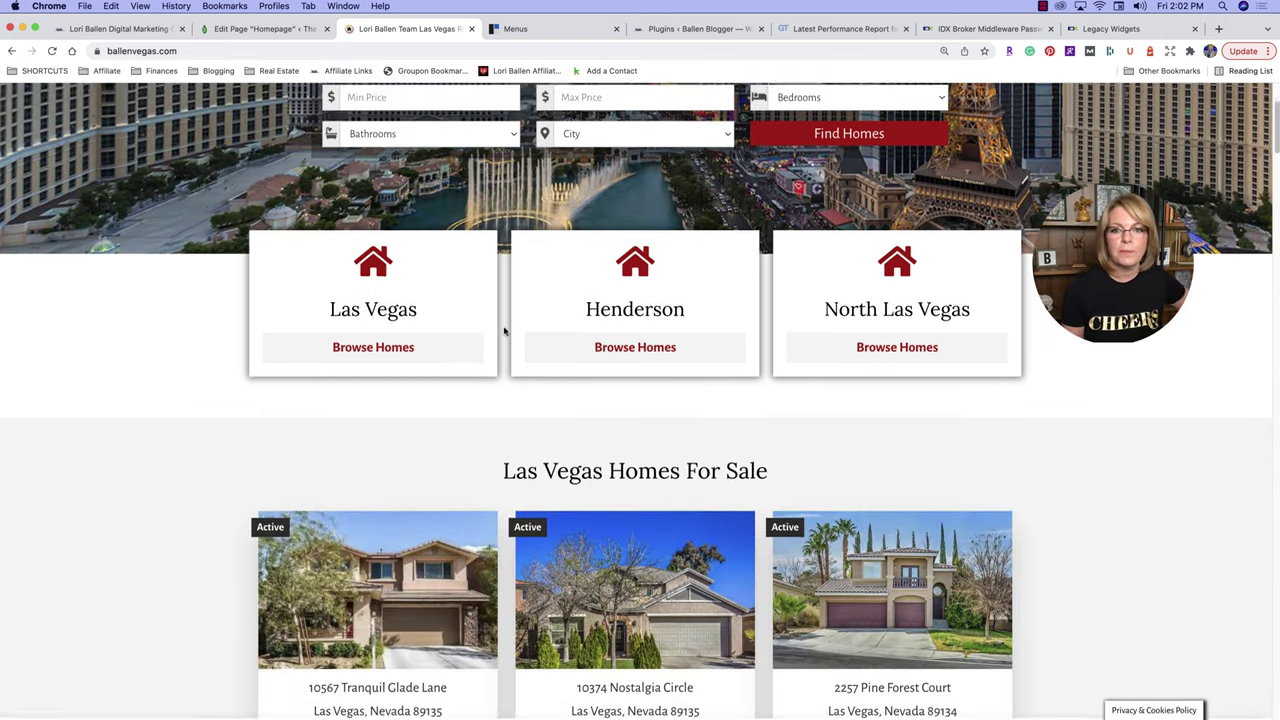
{"action": "scroll", "coordinate": [464, 332], "scroll_direction": "up", "scroll_amount": 5}
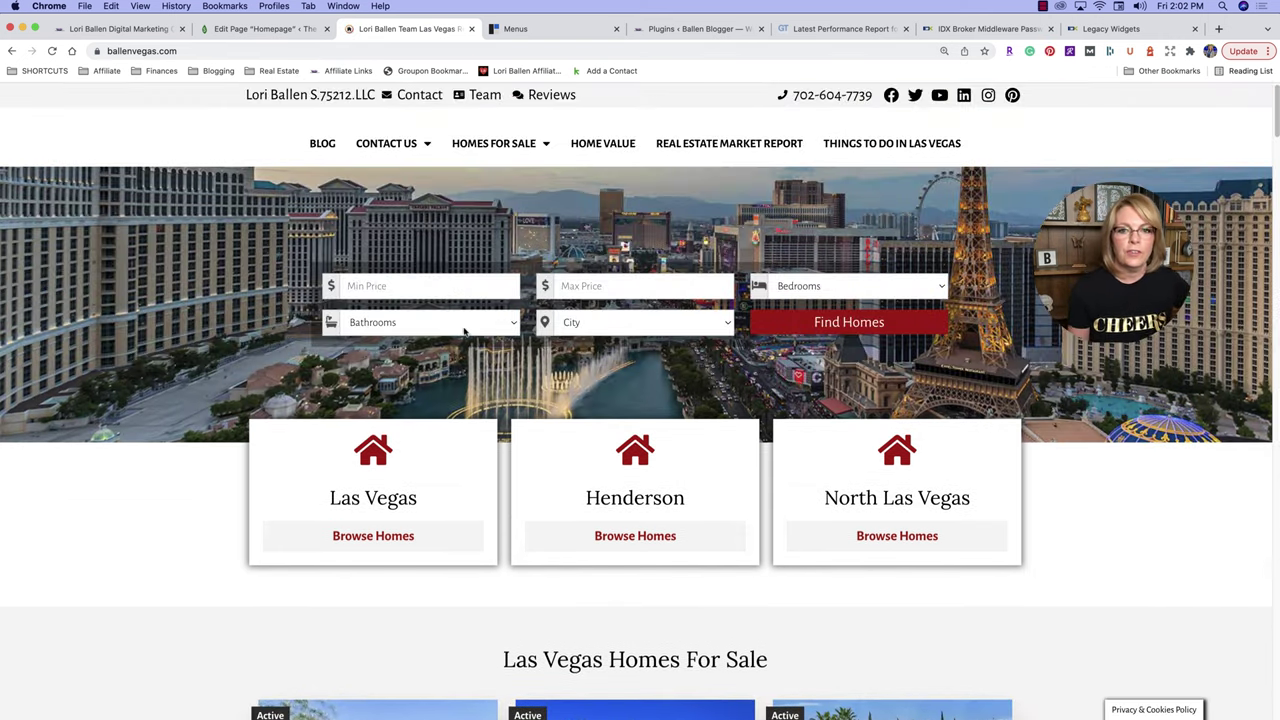
Open the site's Home Value page, view its estimate form and copy the page URL.
{"action": "left_click", "coordinate": [602, 144]}
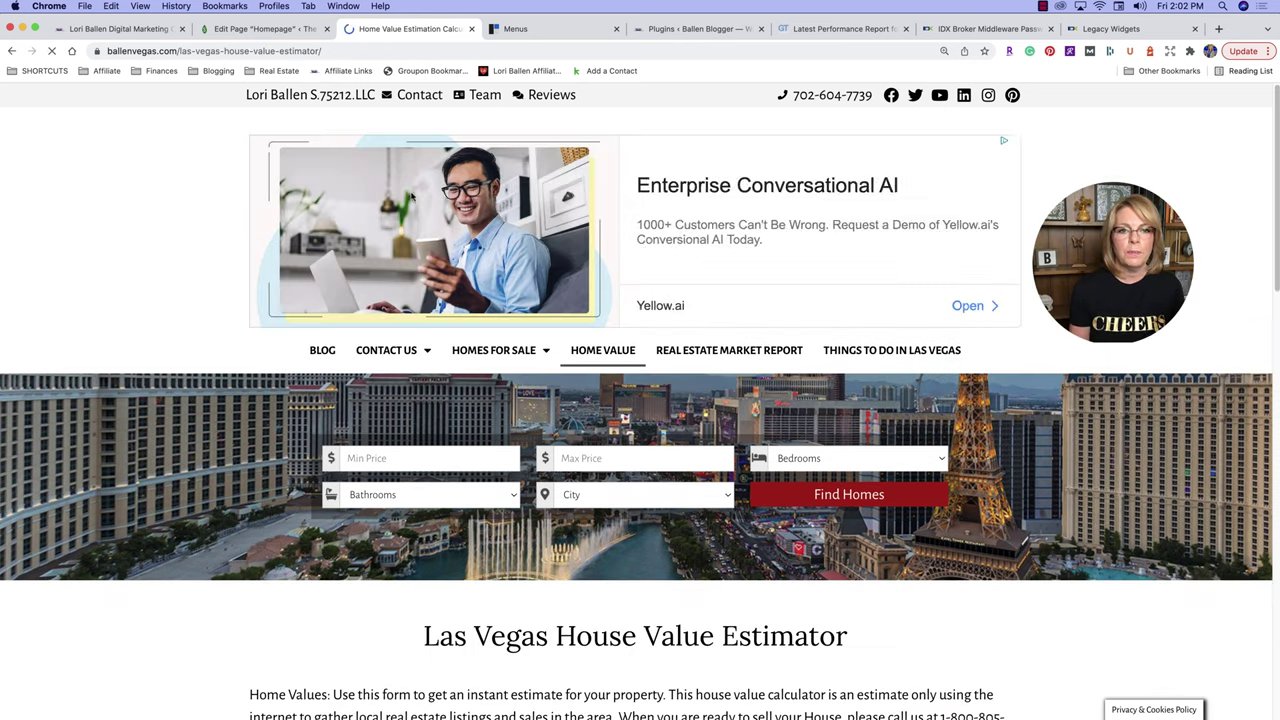
{"action": "scroll", "coordinate": [700, 243], "scroll_direction": "down", "scroll_amount": 10}
{"action": "scroll", "coordinate": [793, 297], "scroll_direction": "down", "scroll_amount": 2}
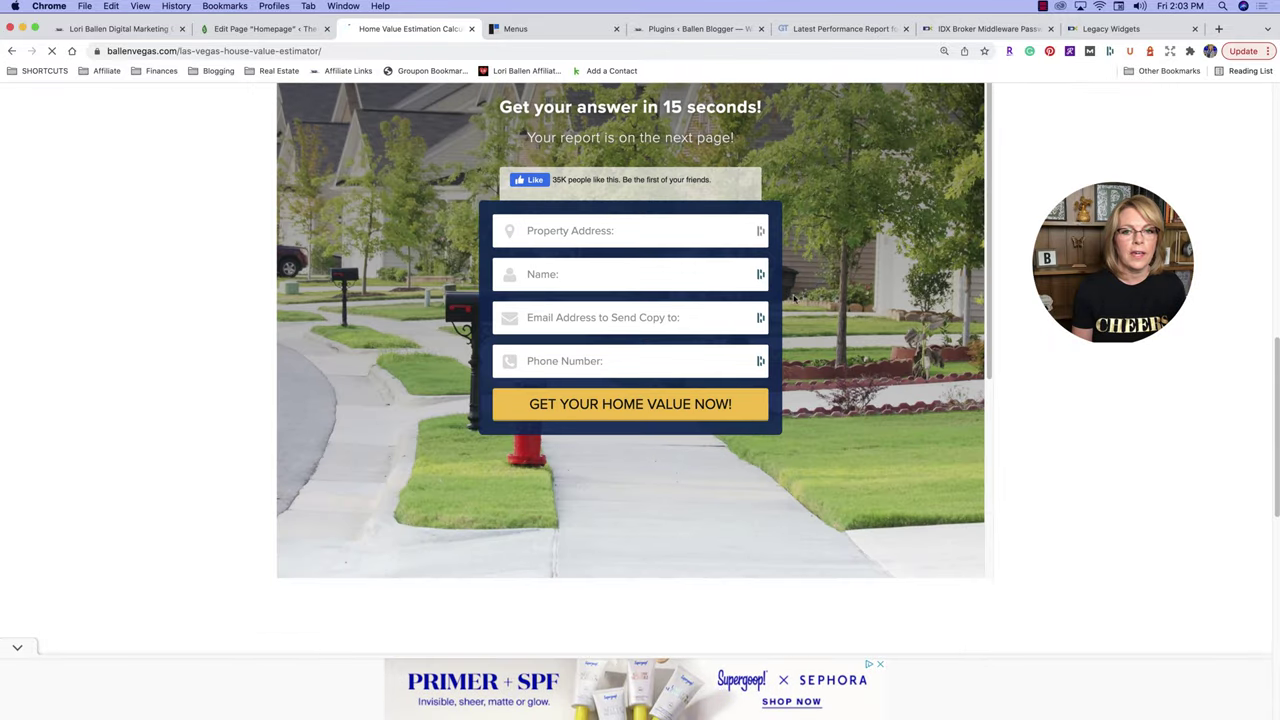
{"action": "scroll", "coordinate": [790, 295], "scroll_direction": "up", "scroll_amount": 3}
{"action": "left_click", "coordinate": [291, 53]}
{"action": "key", "text": "super+c"}
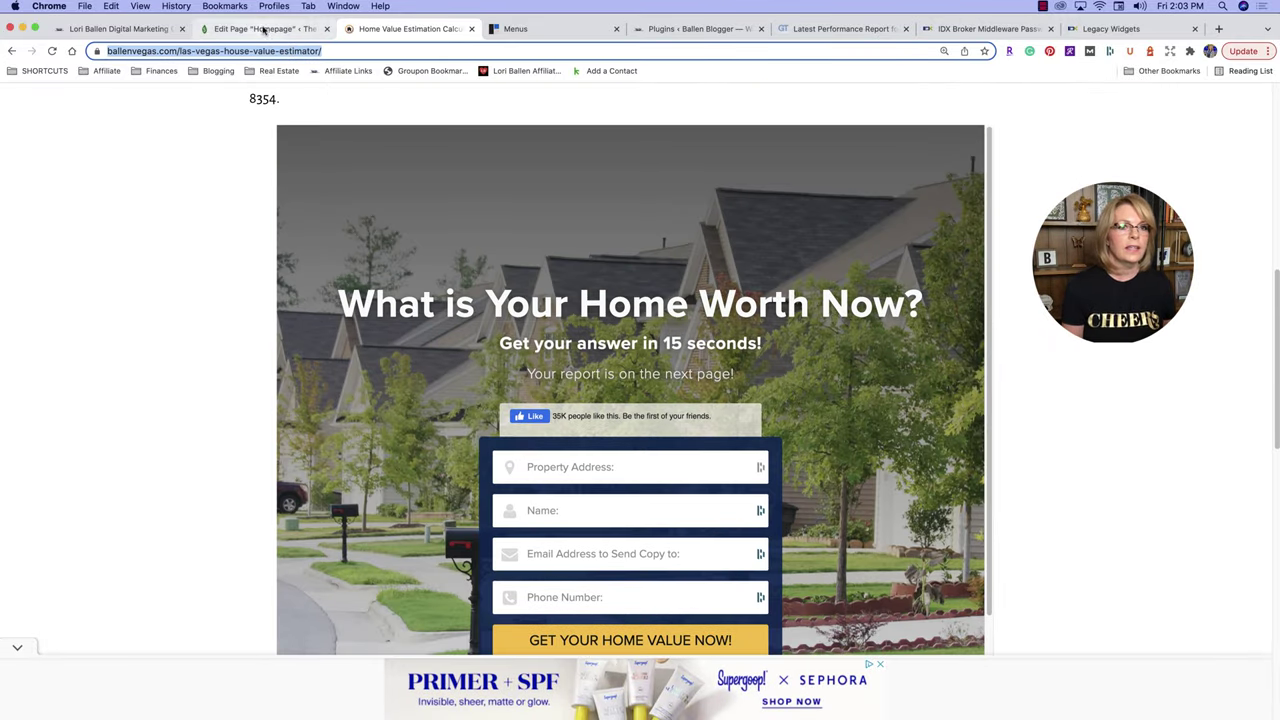
Return to the homepage editor and try to link the Learn More button to ballenvegas.com/las-vegas-house-value-estimator/, opening in a new tab.
{"action": "left_click", "coordinate": [263, 30]}
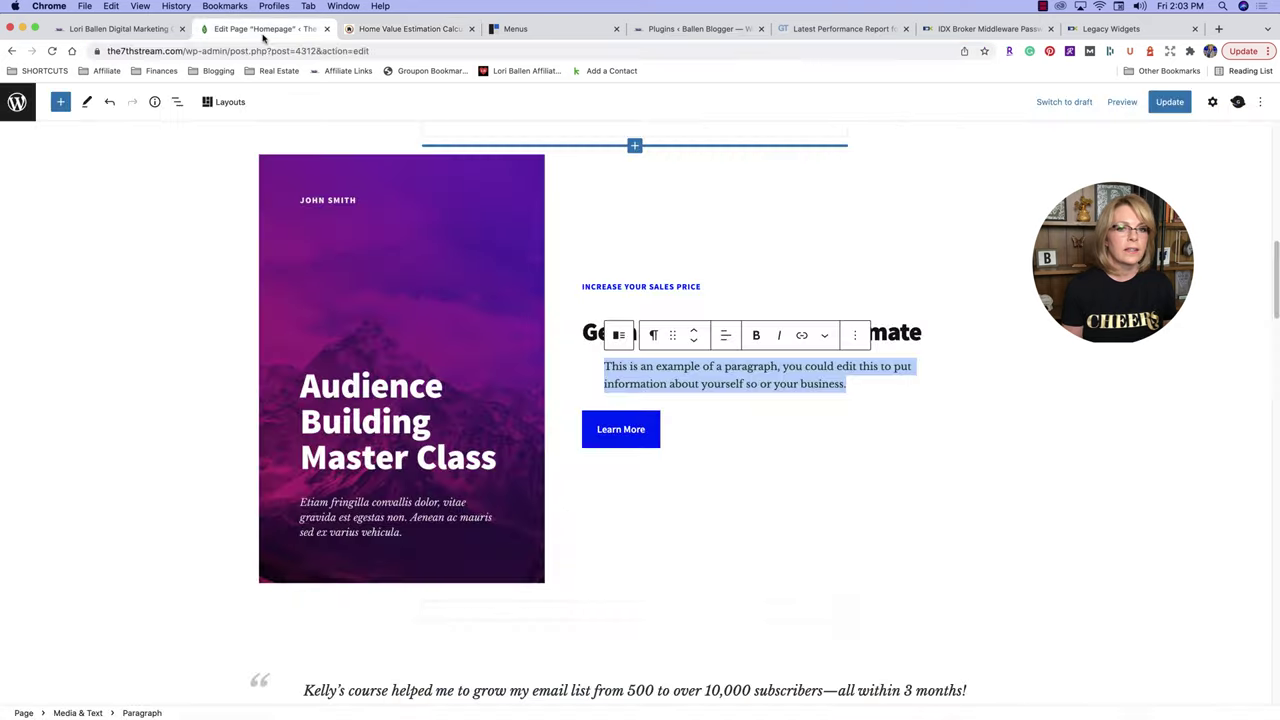
{"action": "left_click", "coordinate": [624, 437]}
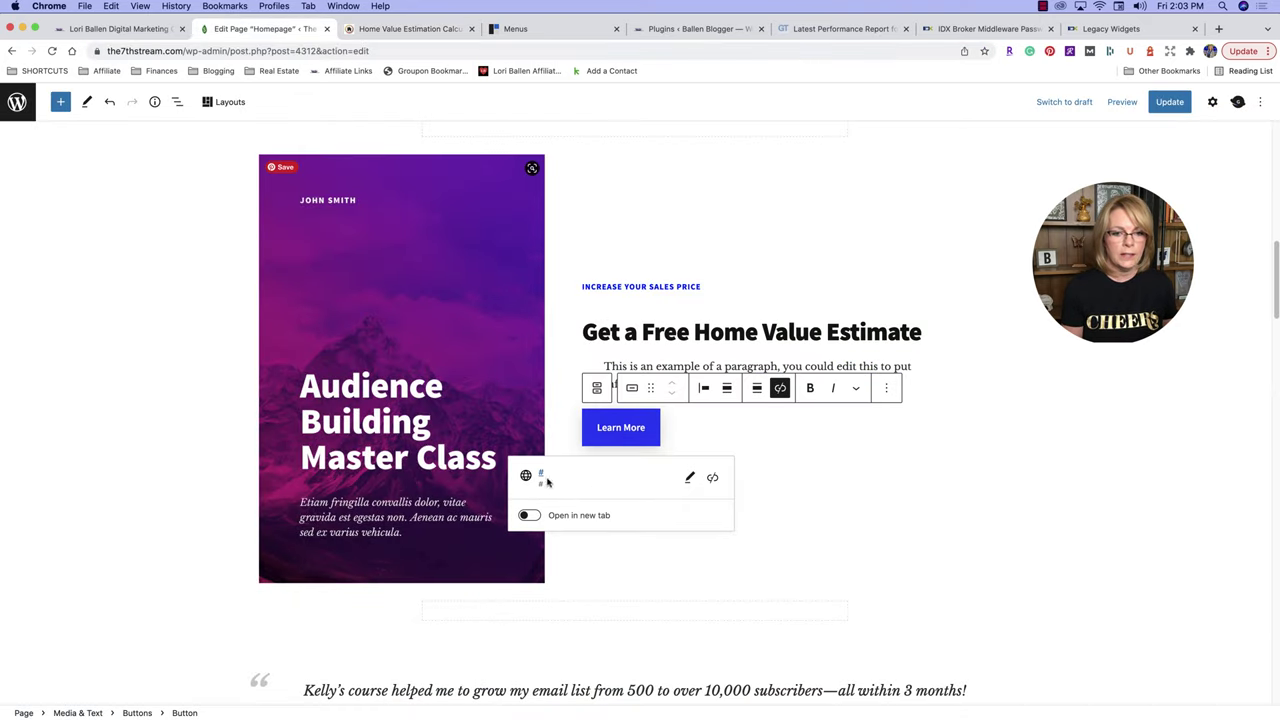
{"action": "left_click", "coordinate": [688, 477]}
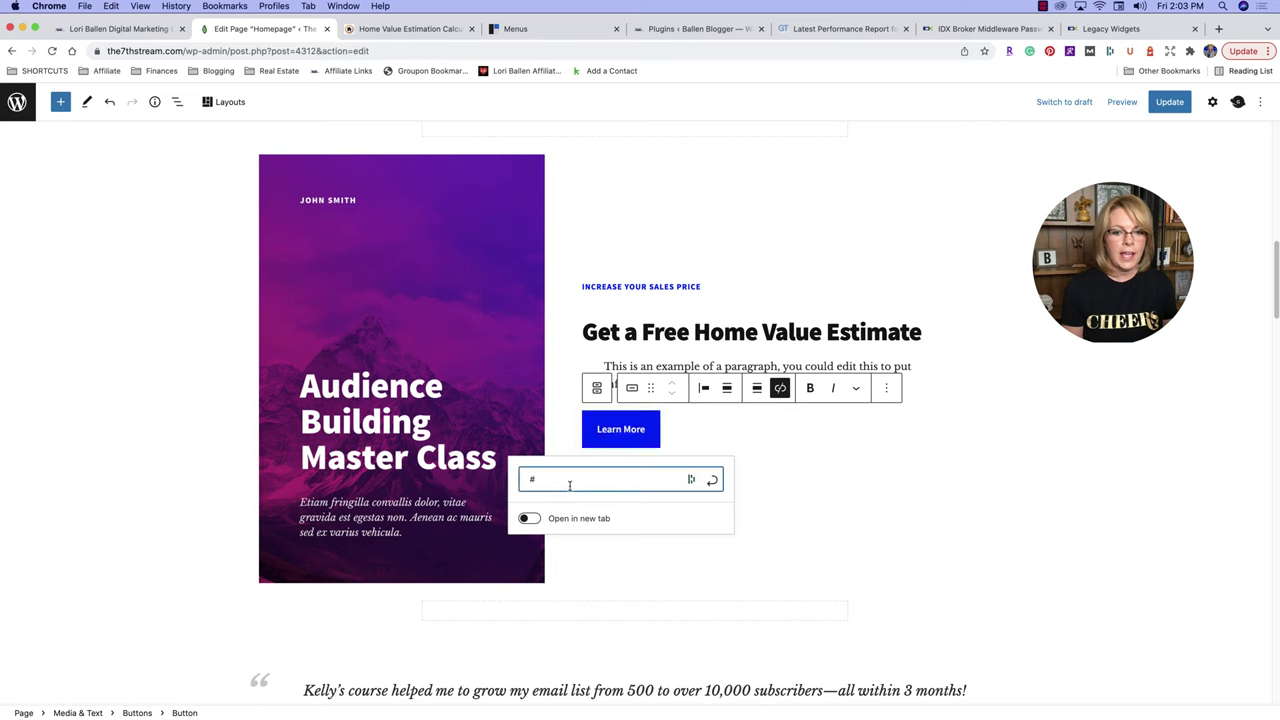
{"action": "key", "text": "BackSpace"}
{"action": "key", "text": "super+v"}
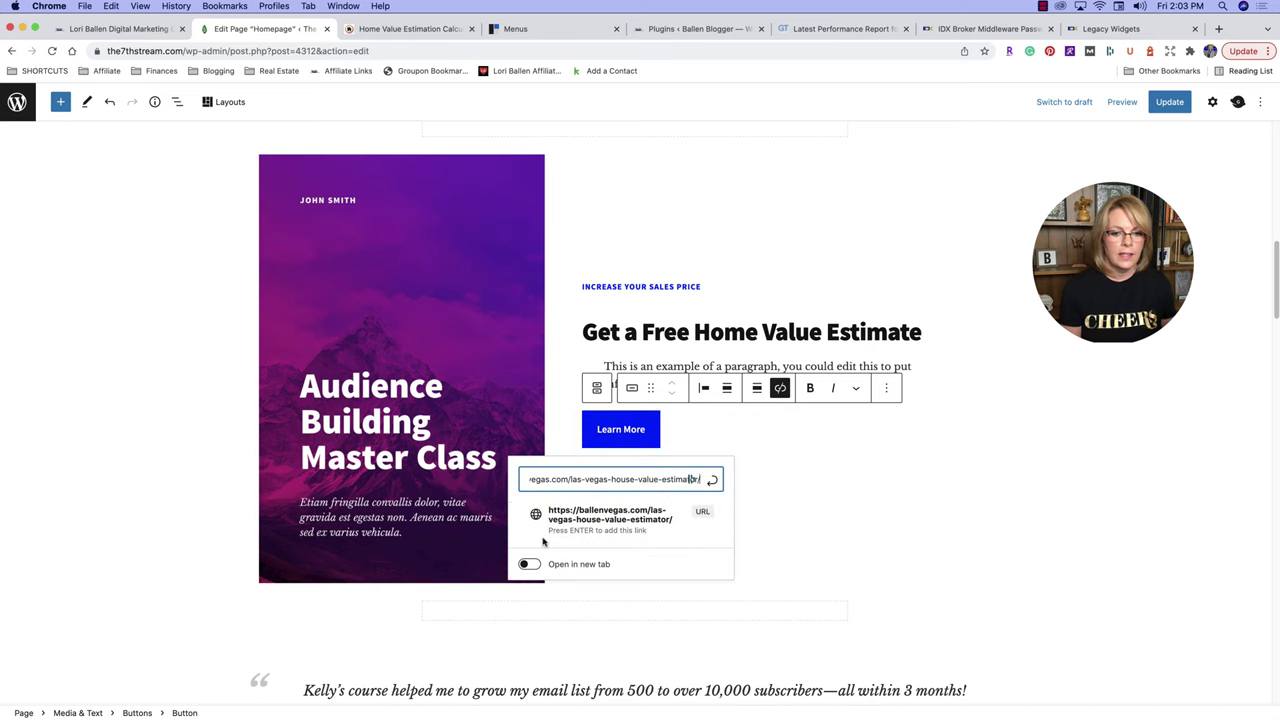
{"action": "left_click", "coordinate": [531, 566]}
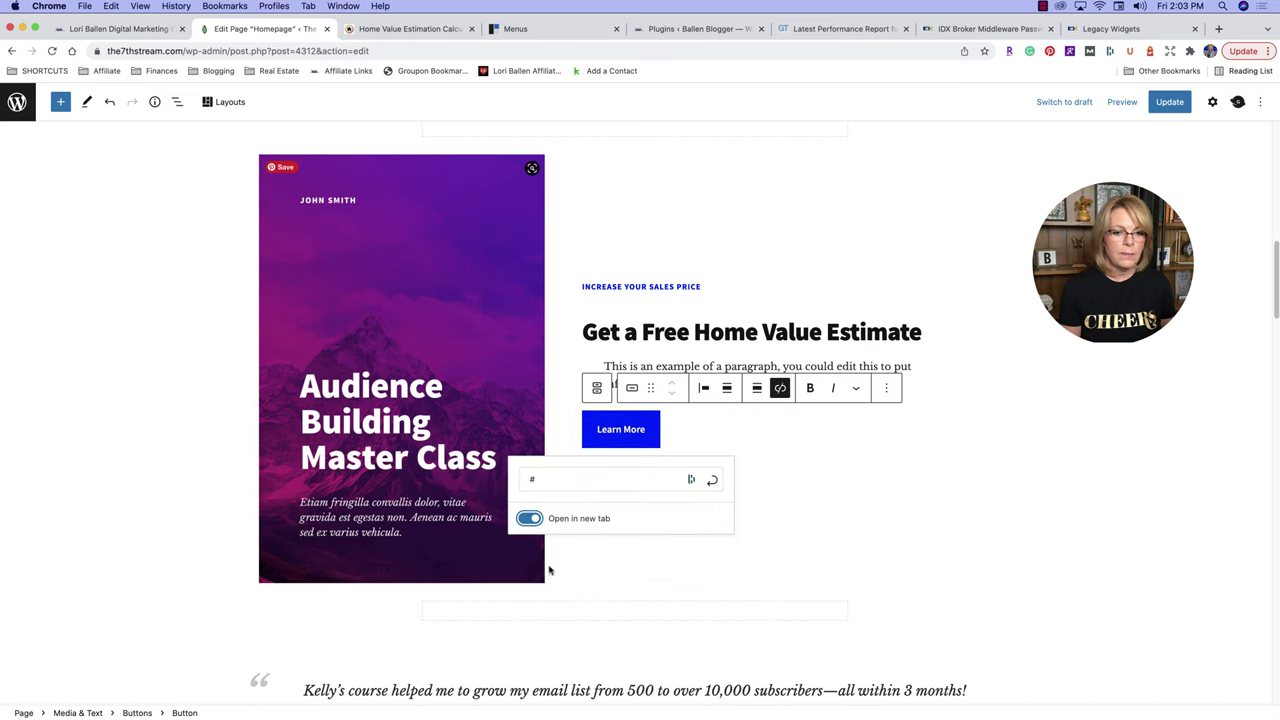
{"action": "left_click", "coordinate": [712, 480]}
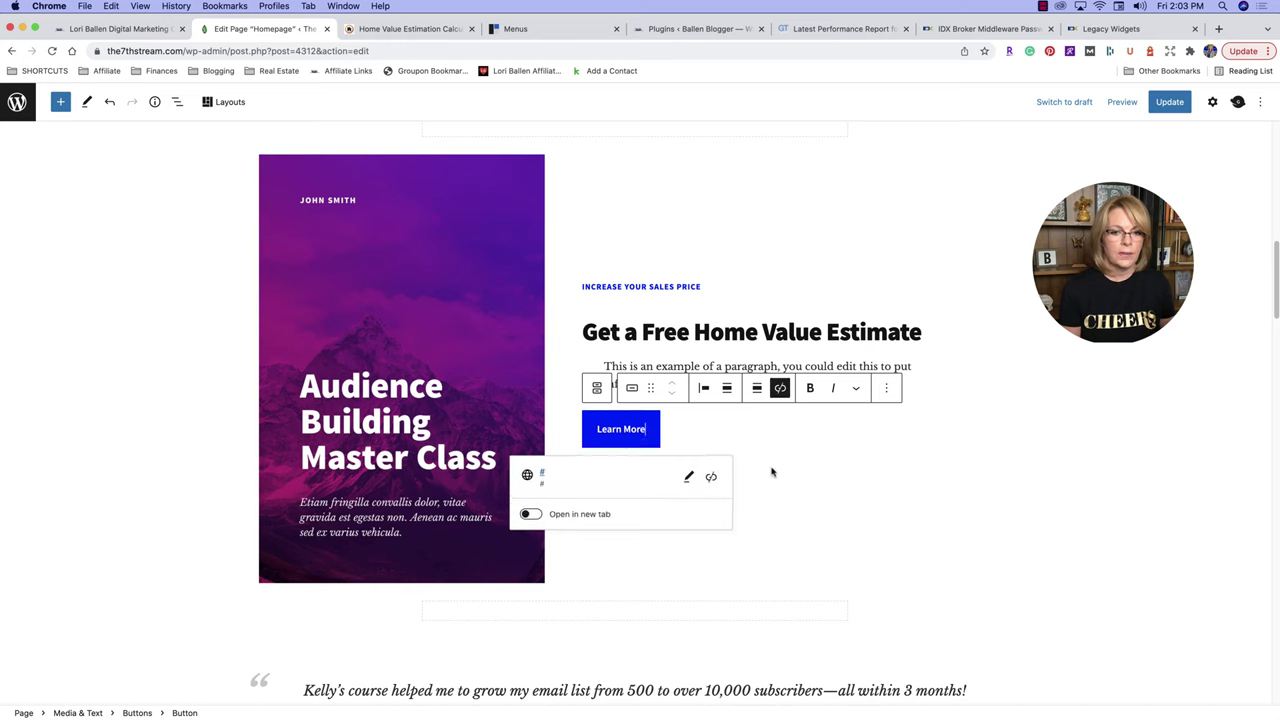
Select the Master Class media block's image and review the "What is Your Home Worth Now?" form on the estimator page.
{"action": "left_click", "coordinate": [445, 296]}
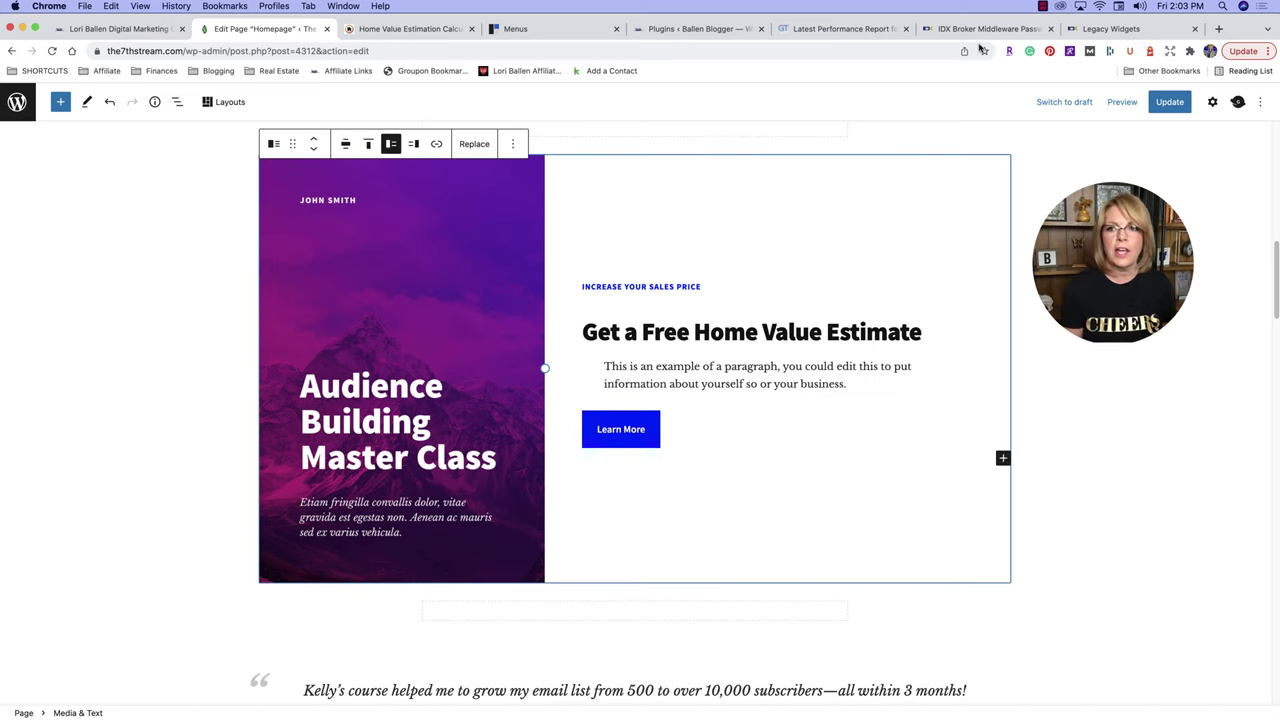
{"action": "left_click", "coordinate": [422, 30]}
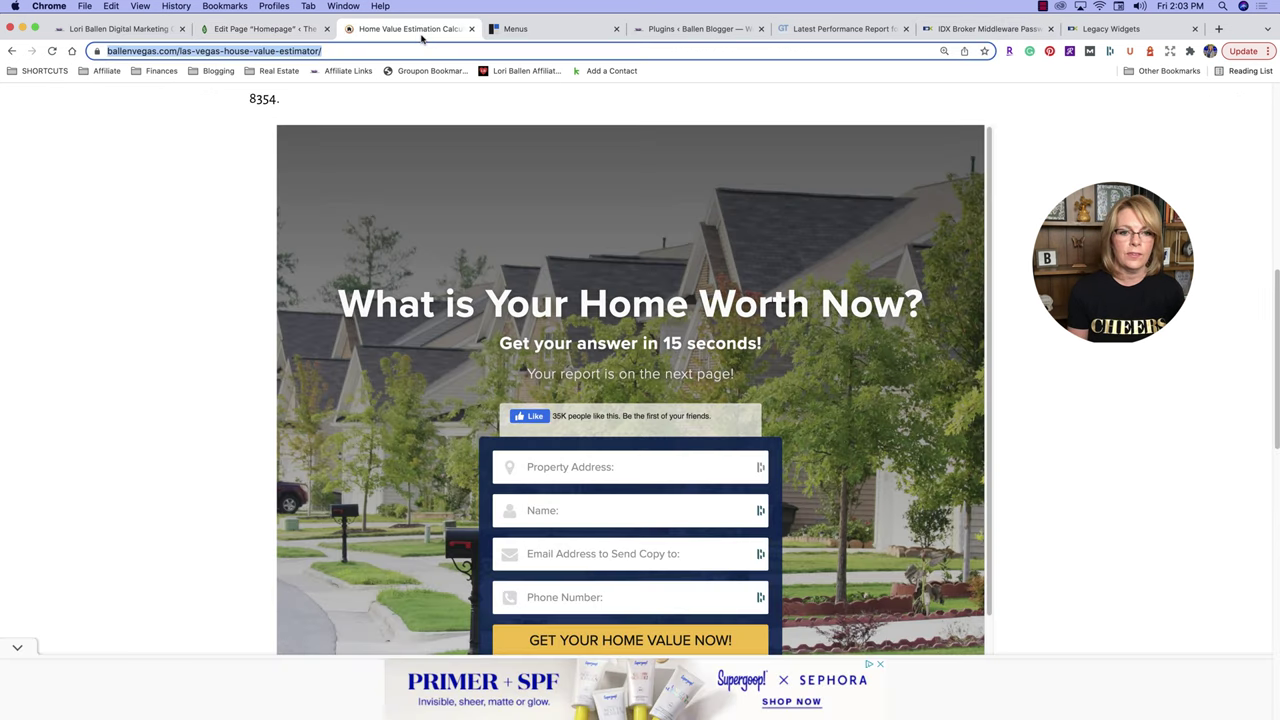
{"action": "scroll", "coordinate": [337, 339], "scroll_direction": "down", "scroll_amount": 3}
{"action": "scroll", "coordinate": [1153, 399], "scroll_direction": "up", "scroll_amount": 1}
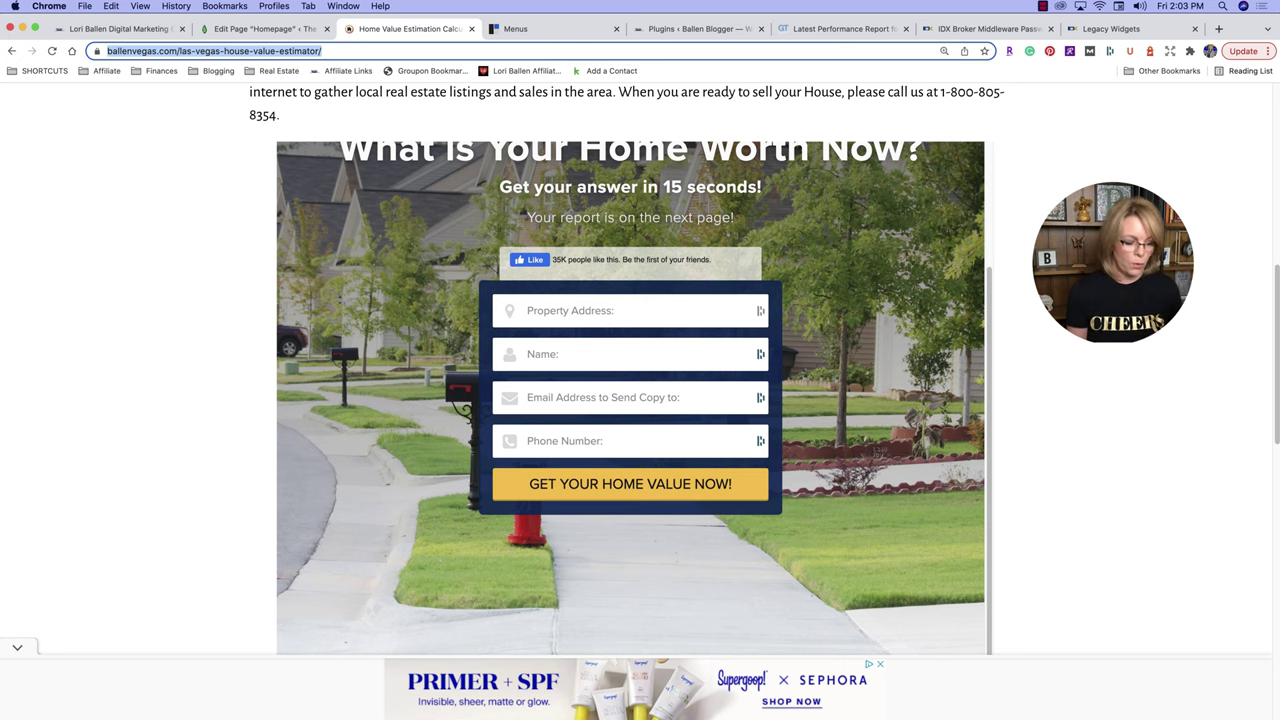
Open canva.com in a new browser tab.
{"action": "left_click", "coordinate": [1217, 29]}
{"action": "type", "text": "canva.com"}
{"action": "key", "text": "Return"}
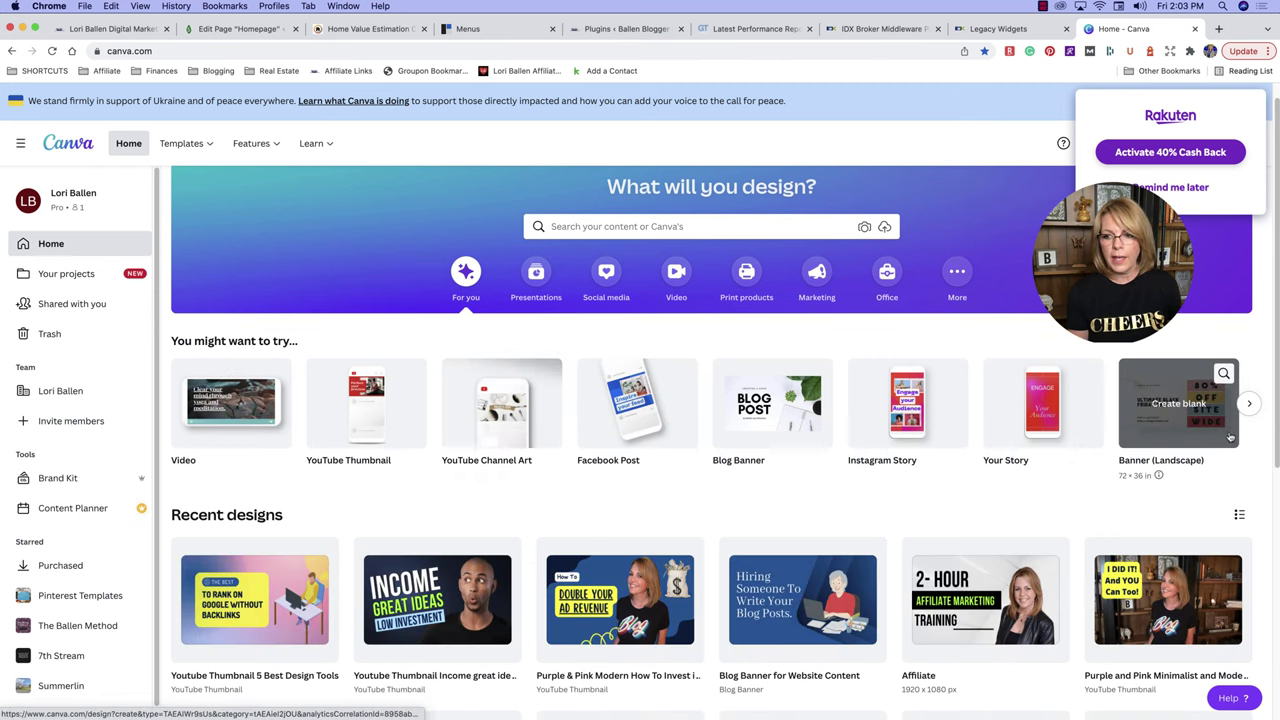
Browse the suggested design types and create a blank Pinterest Pin (1000 × 1500) design.
{"action": "left_click", "coordinate": [1249, 404]}
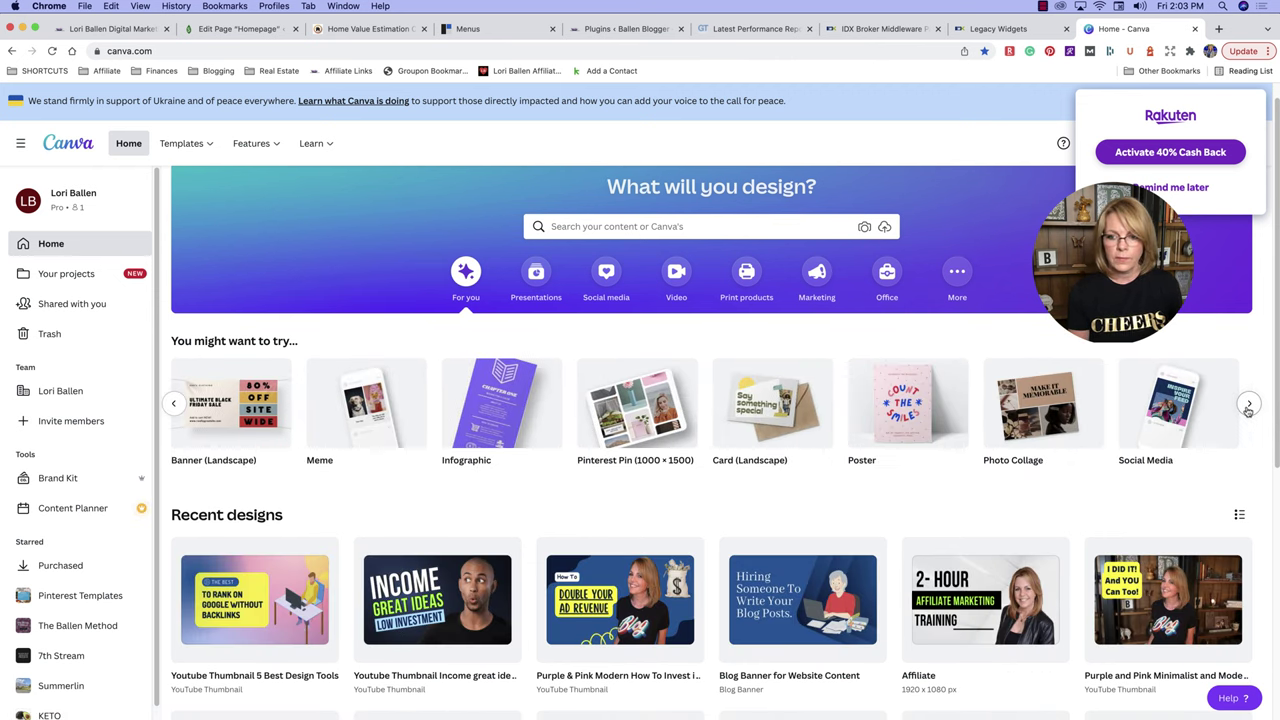
{"action": "left_click", "coordinate": [1249, 404]}
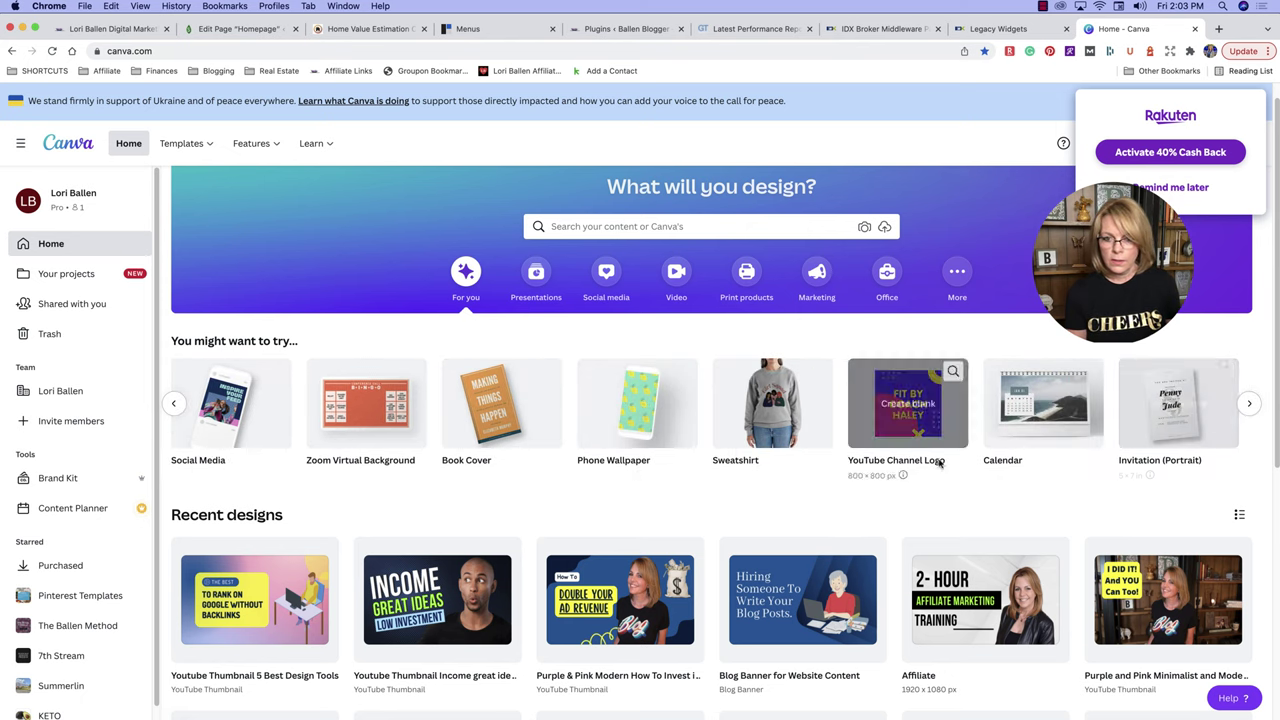
{"action": "left_click", "coordinate": [1250, 404]}
{"action": "left_click", "coordinate": [1252, 406]}
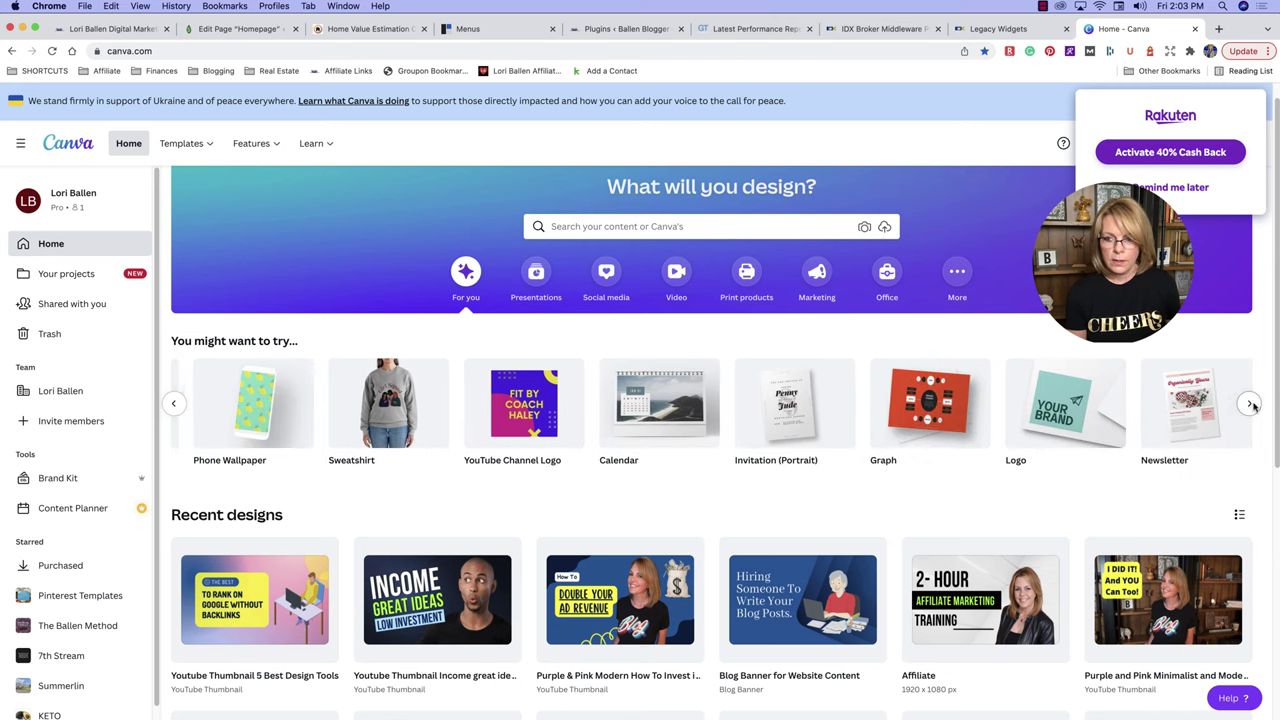
{"action": "scroll", "coordinate": [680, 449], "scroll_direction": "down", "scroll_amount": 1}
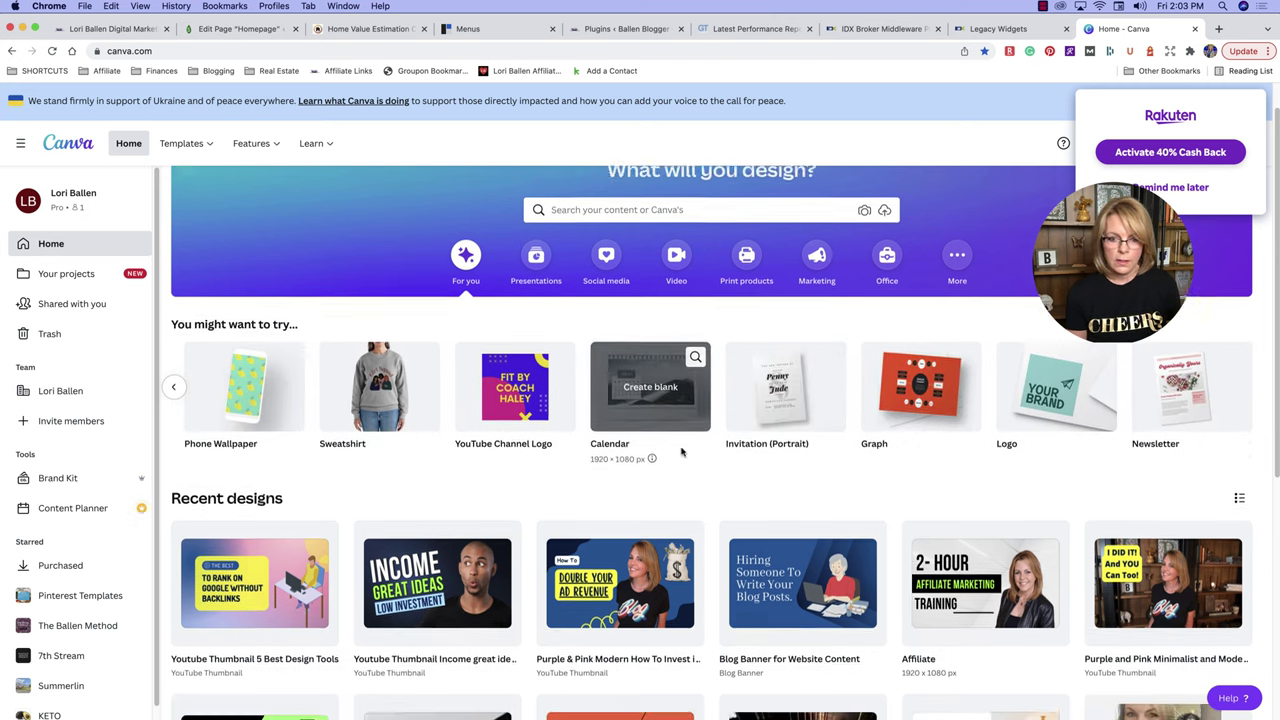
{"action": "scroll", "coordinate": [600, 455], "scroll_direction": "up", "scroll_amount": 2}
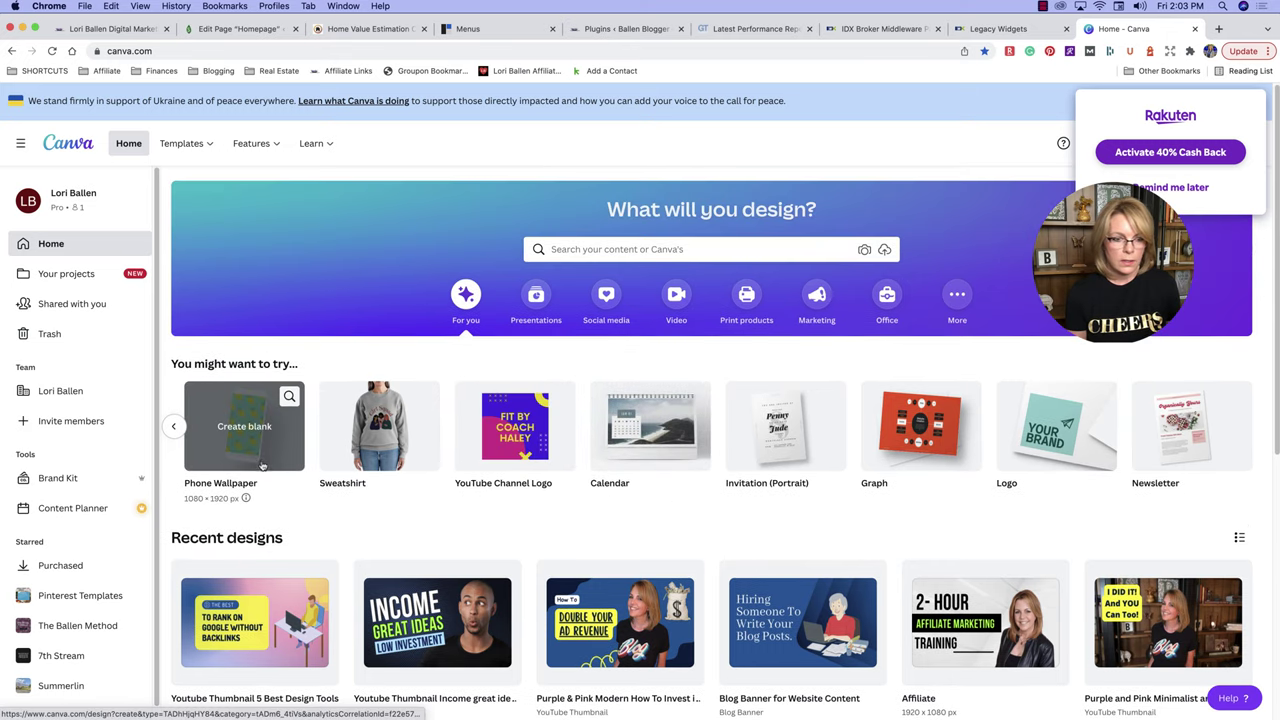
{"action": "left_click", "coordinate": [173, 426]}
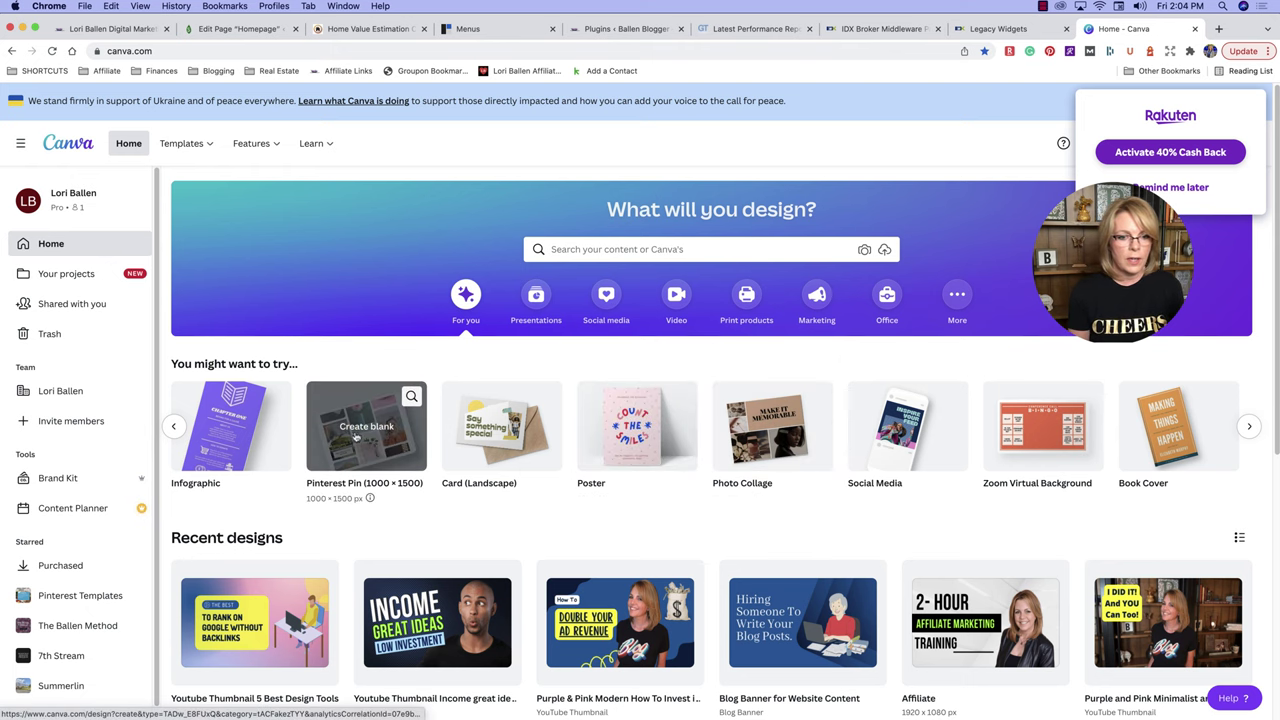
{"action": "left_click", "coordinate": [385, 446]}
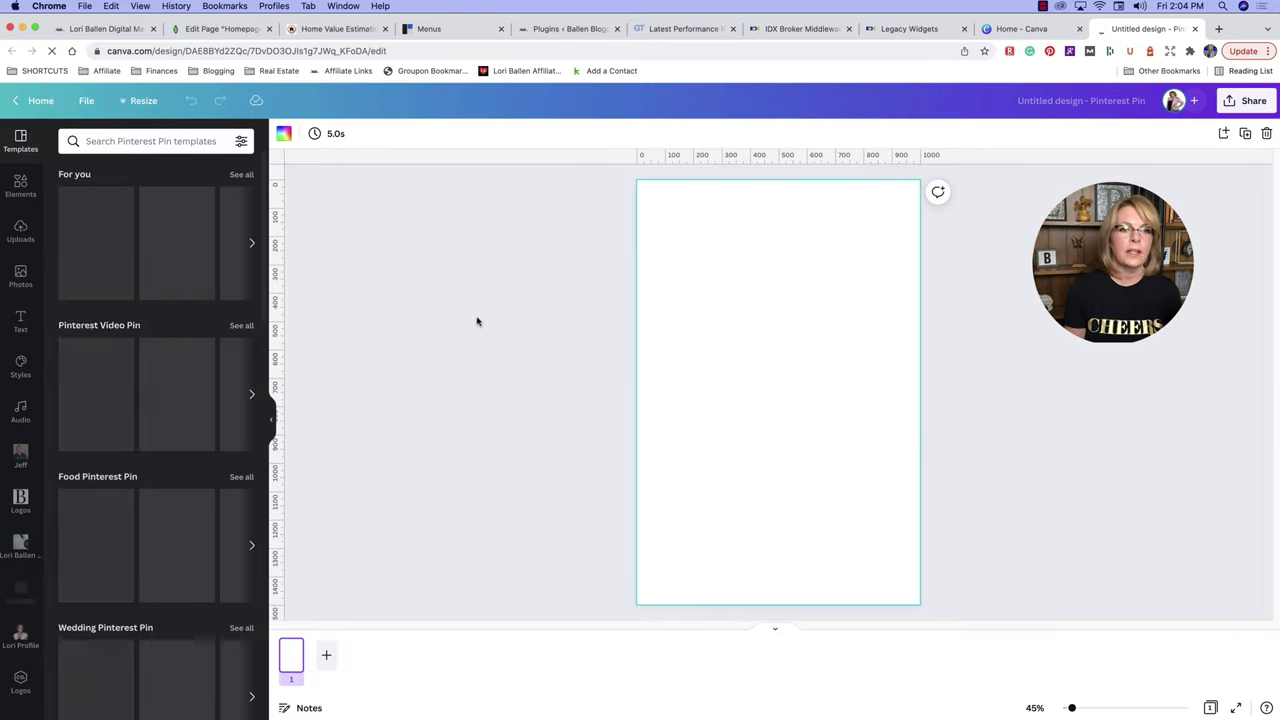
In the WordPress homepage editor, open the media library to replace the Master Class image and select the first portrait photo.
{"action": "left_click", "coordinate": [221, 30]}
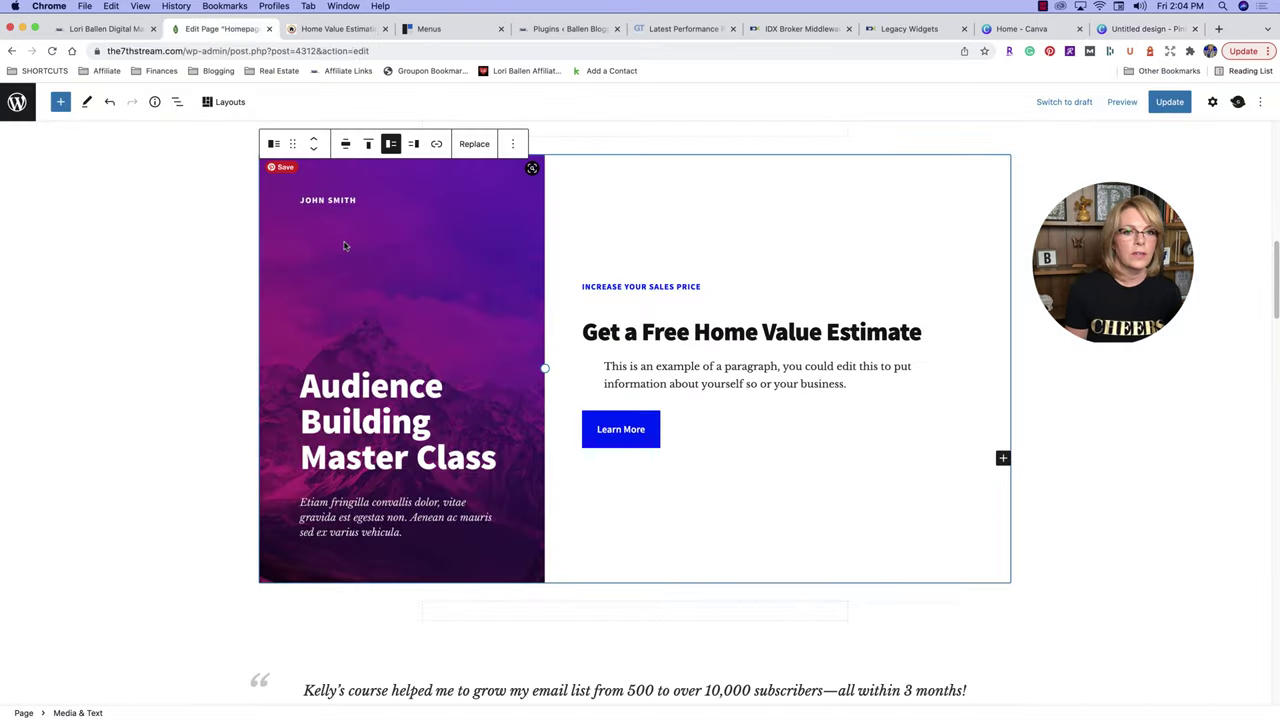
{"action": "left_click", "coordinate": [472, 146]}
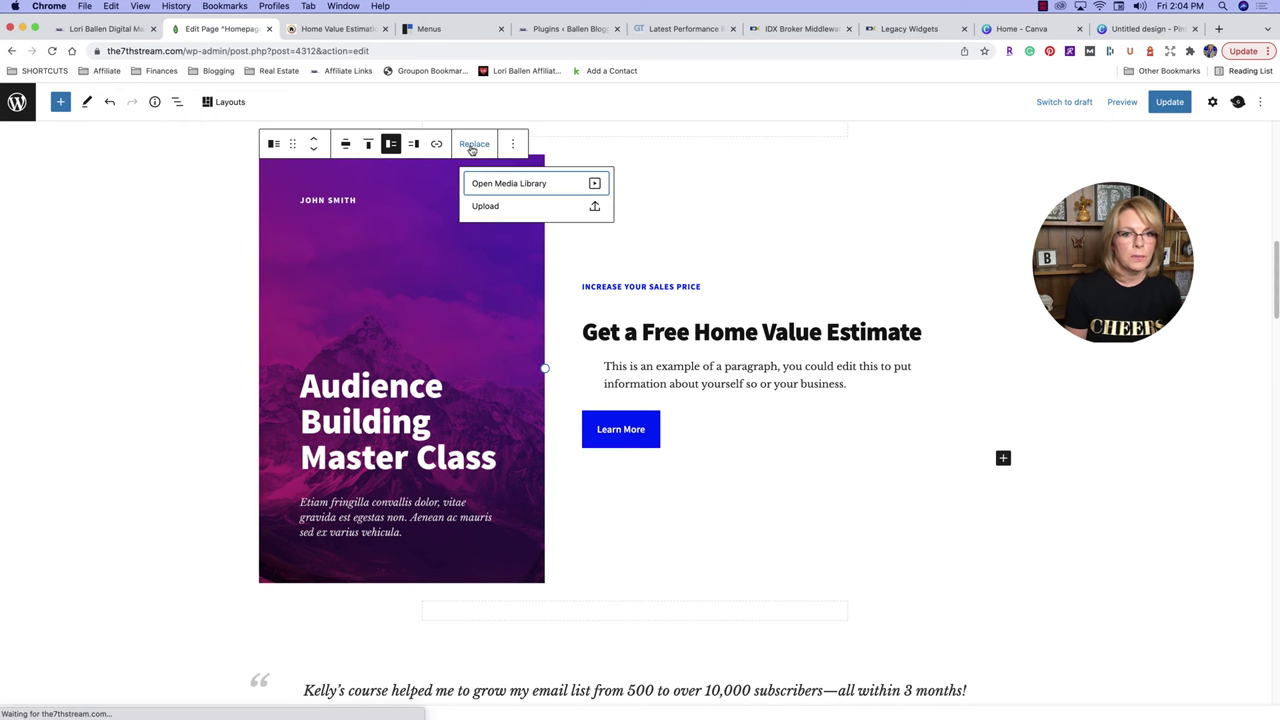
{"action": "left_click", "coordinate": [509, 186]}
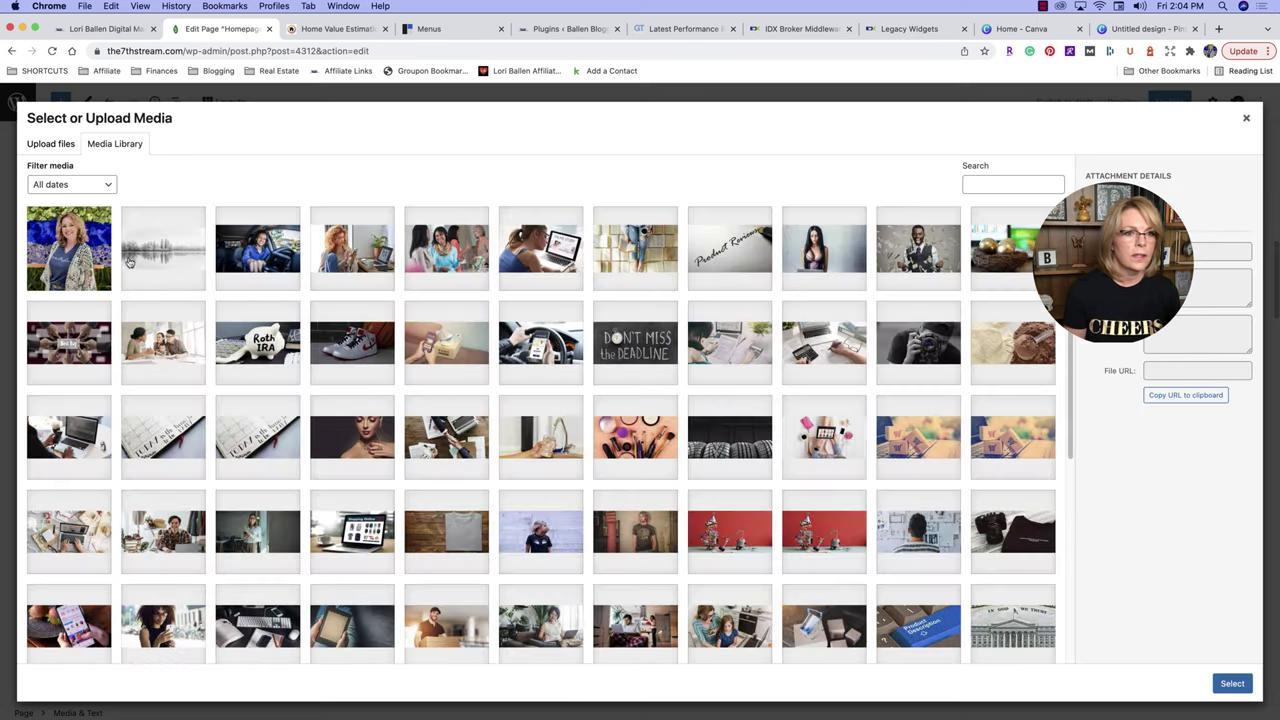
{"action": "left_click", "coordinate": [72, 262]}
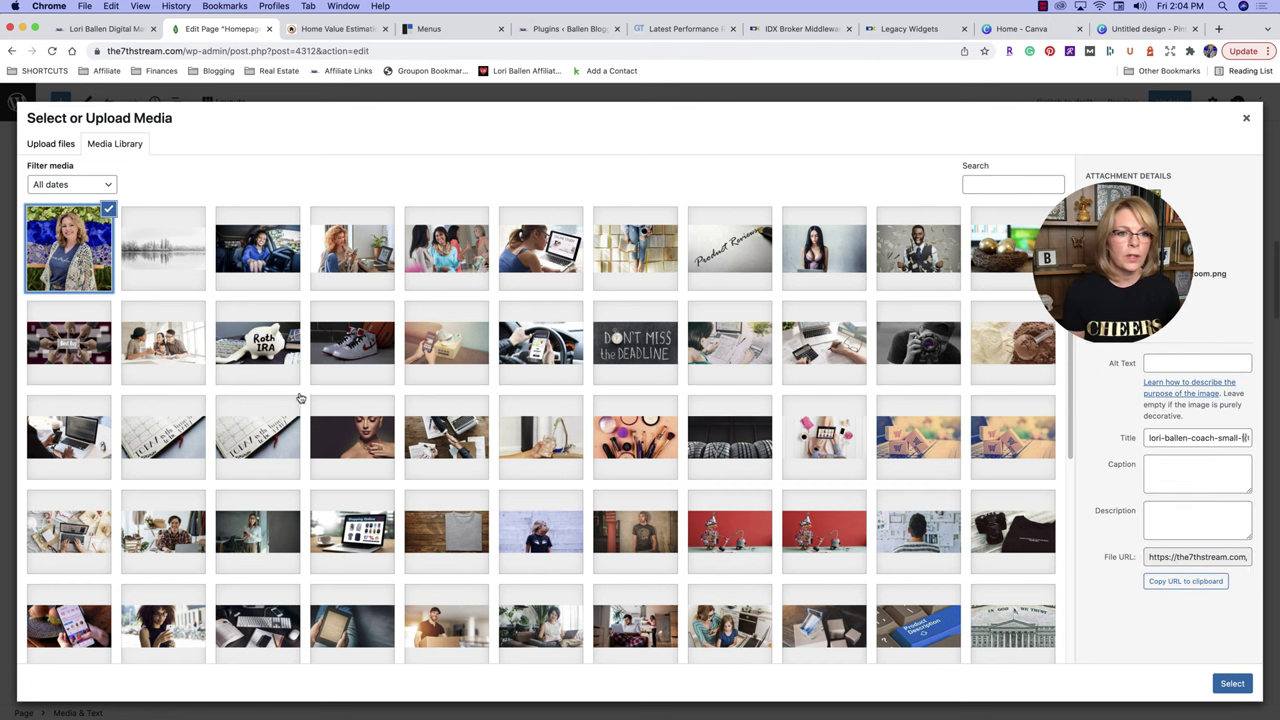
Return to the blank Pinterest Pin design in Canva and begin an elements search with "h".
{"action": "left_click", "coordinate": [1130, 28]}
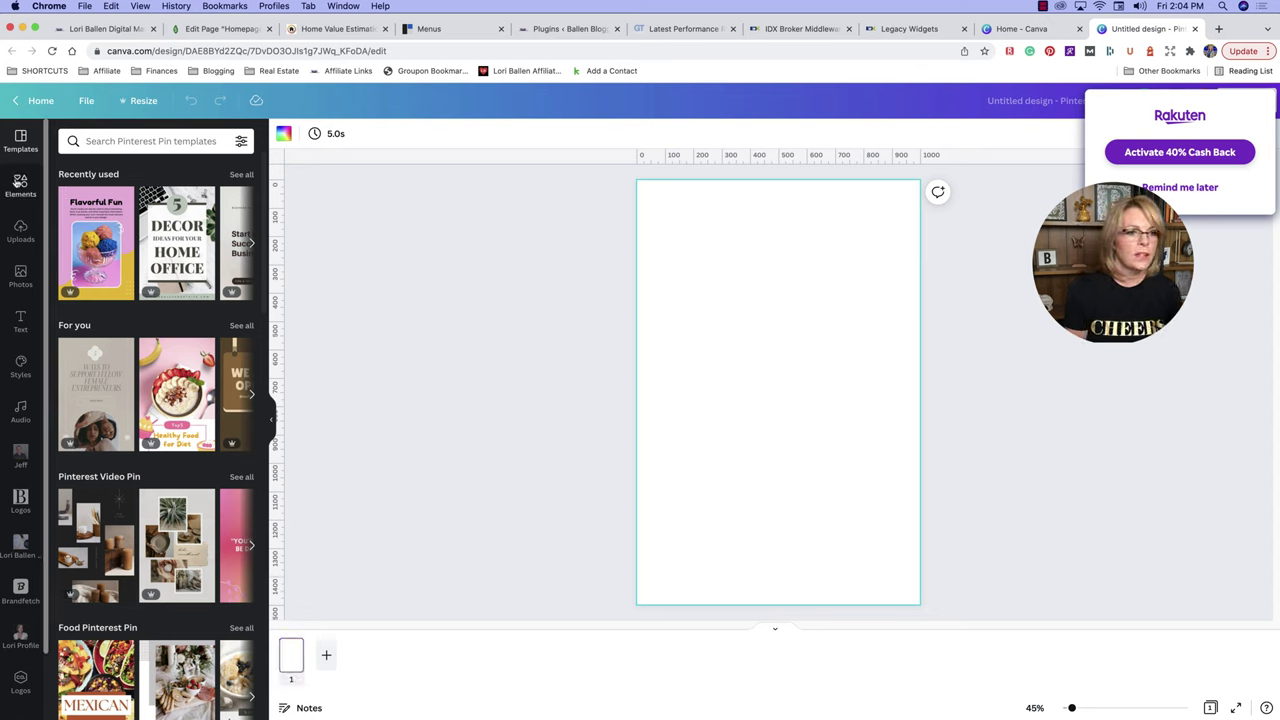
{"action": "left_click", "coordinate": [20, 185]}
{"action": "left_click", "coordinate": [160, 141]}
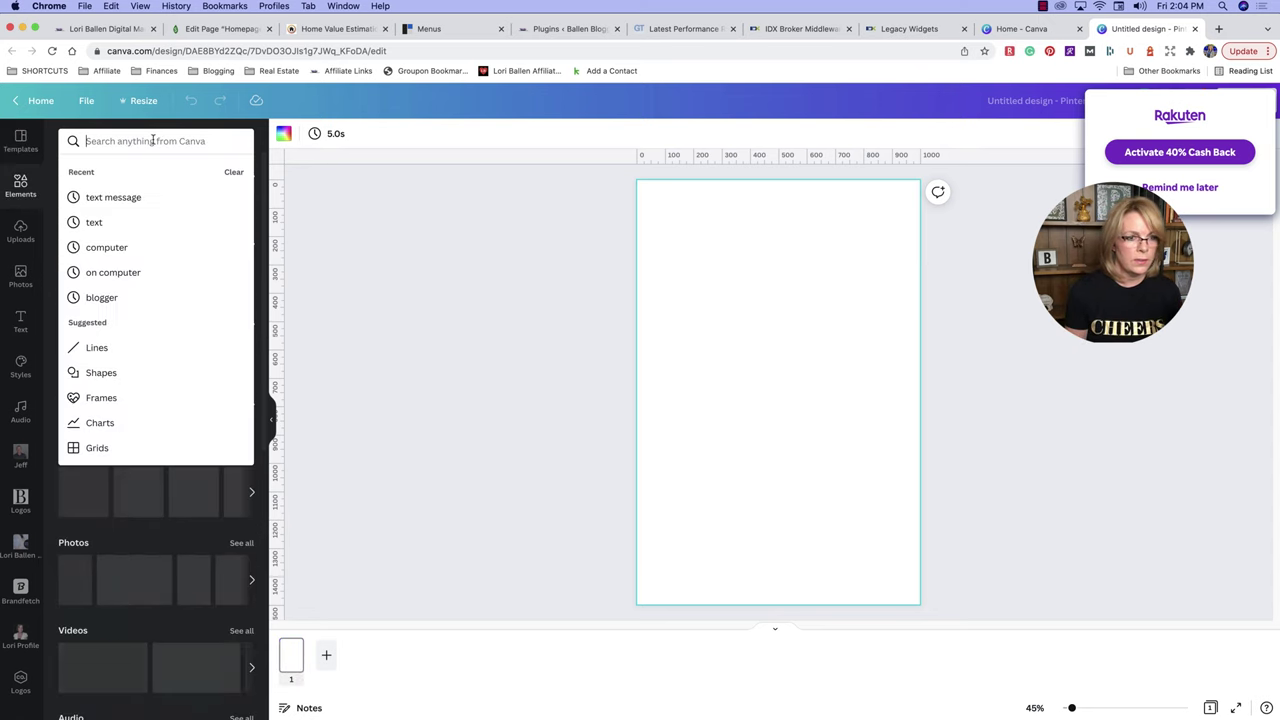
{"action": "type", "text": "h"}
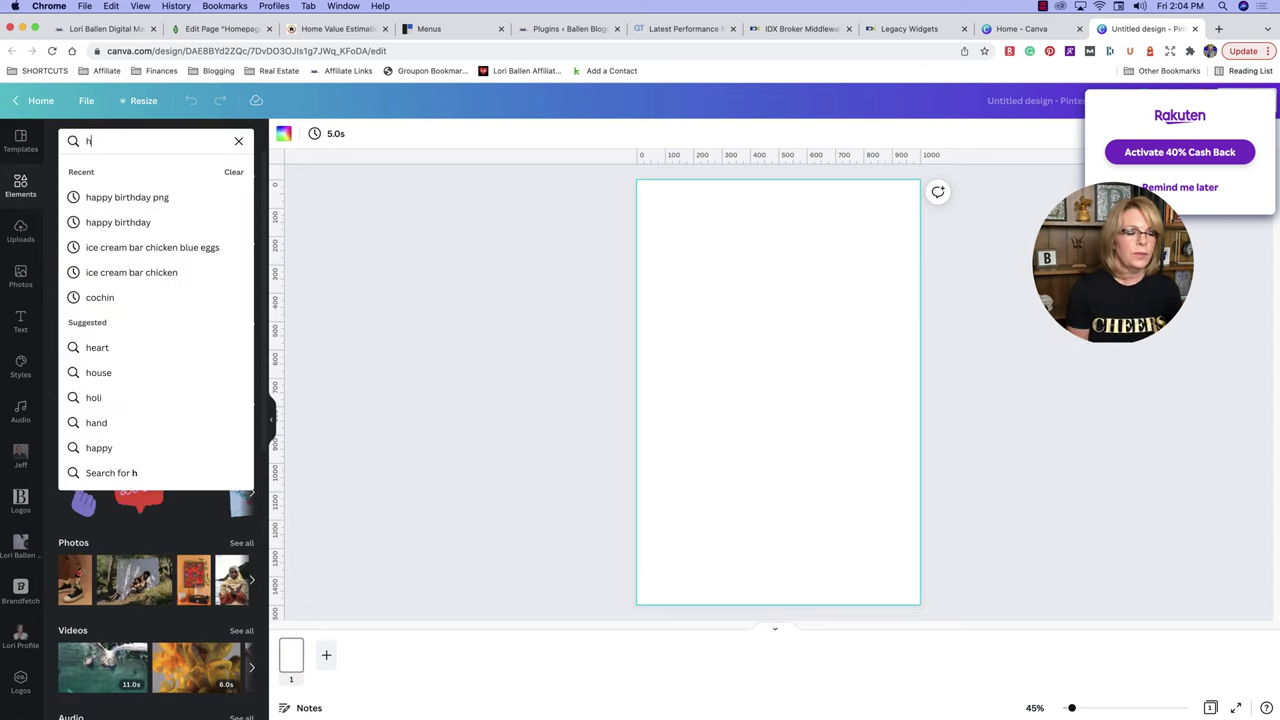
Search the elements for "house", and run the same search in the photo library.
{"action": "type", "text": "ouse"}
{"action": "key", "text": "Return"}
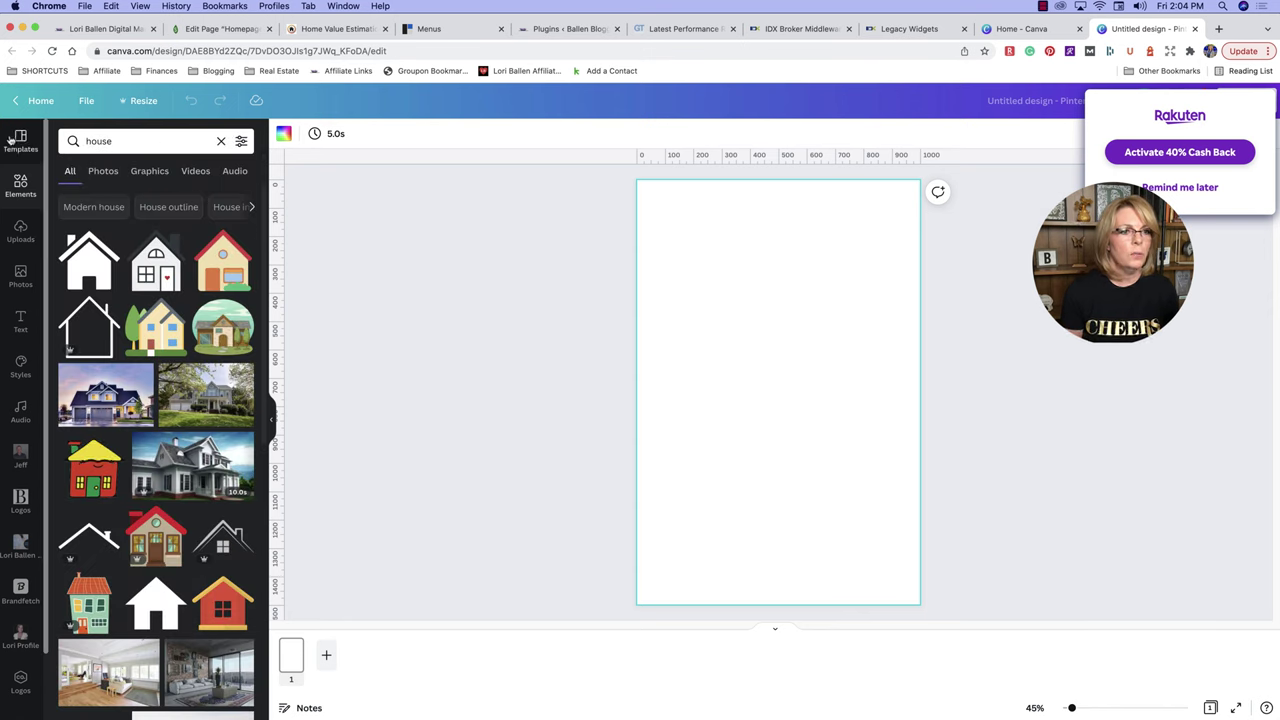
{"action": "left_click", "coordinate": [20, 275]}
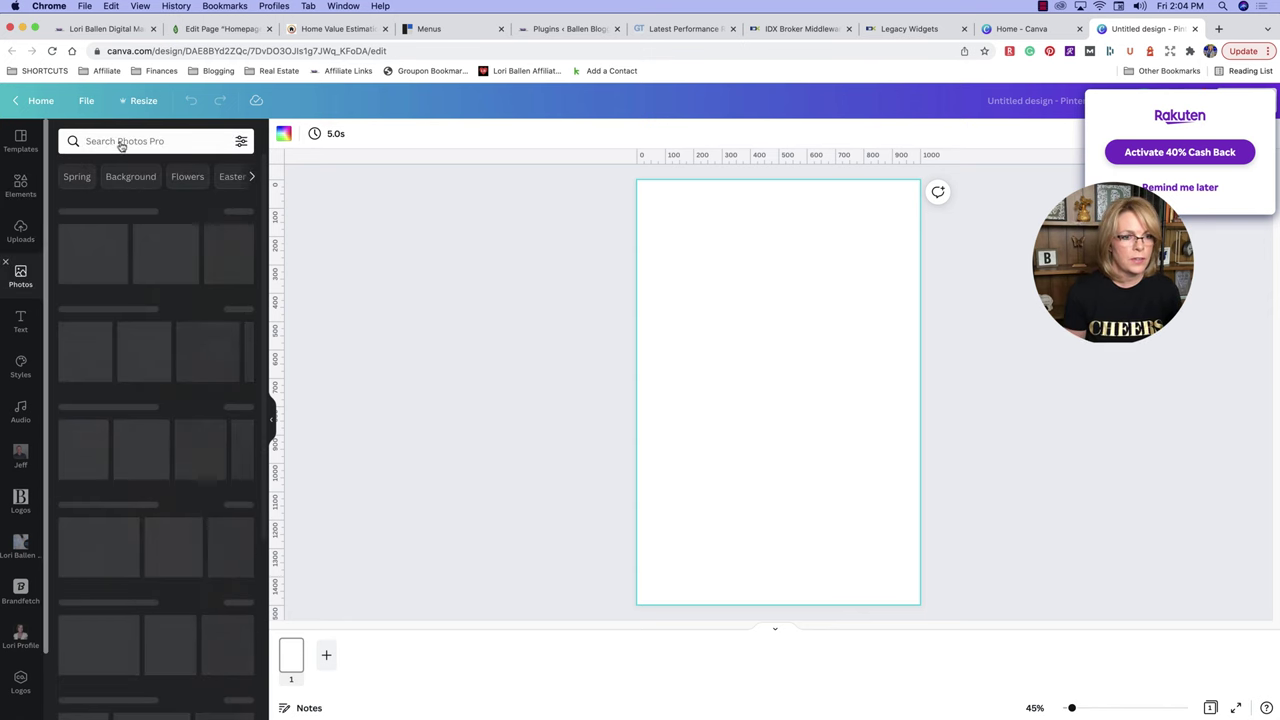
{"action": "left_click", "coordinate": [121, 145]}
{"action": "type", "text": "hous"}
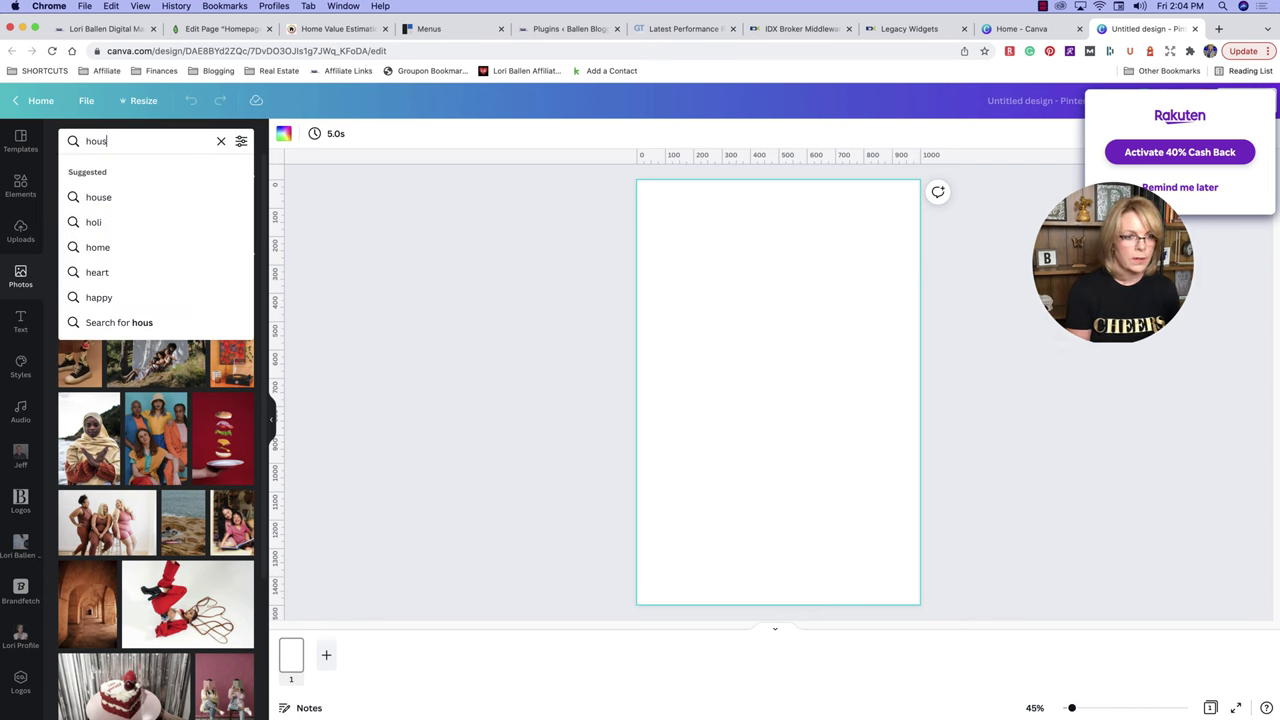
{"action": "type", "text": "e"}
{"action": "key", "text": "Return"}
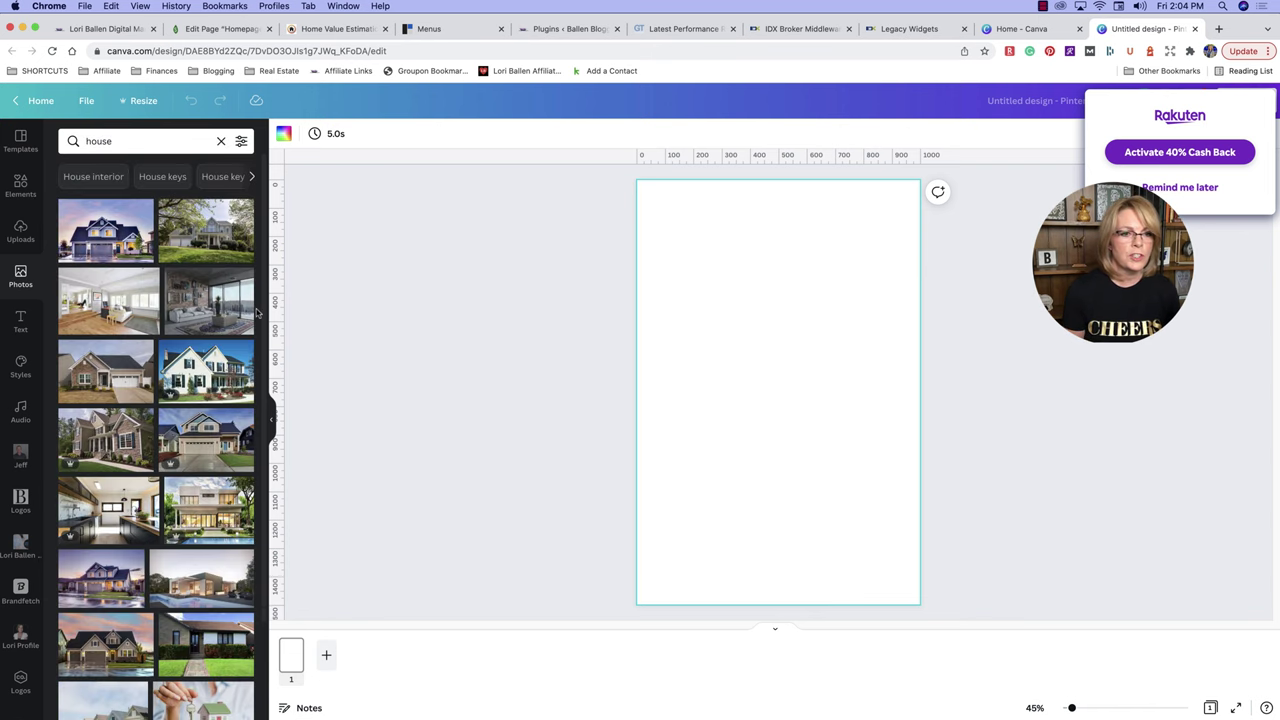
Fill the blank page with the brick-wall living room photo and replace it with the black-cabinet kitchen photo.
{"action": "left_click_drag", "start_coordinate": [205, 310], "coordinate": [664, 298]}
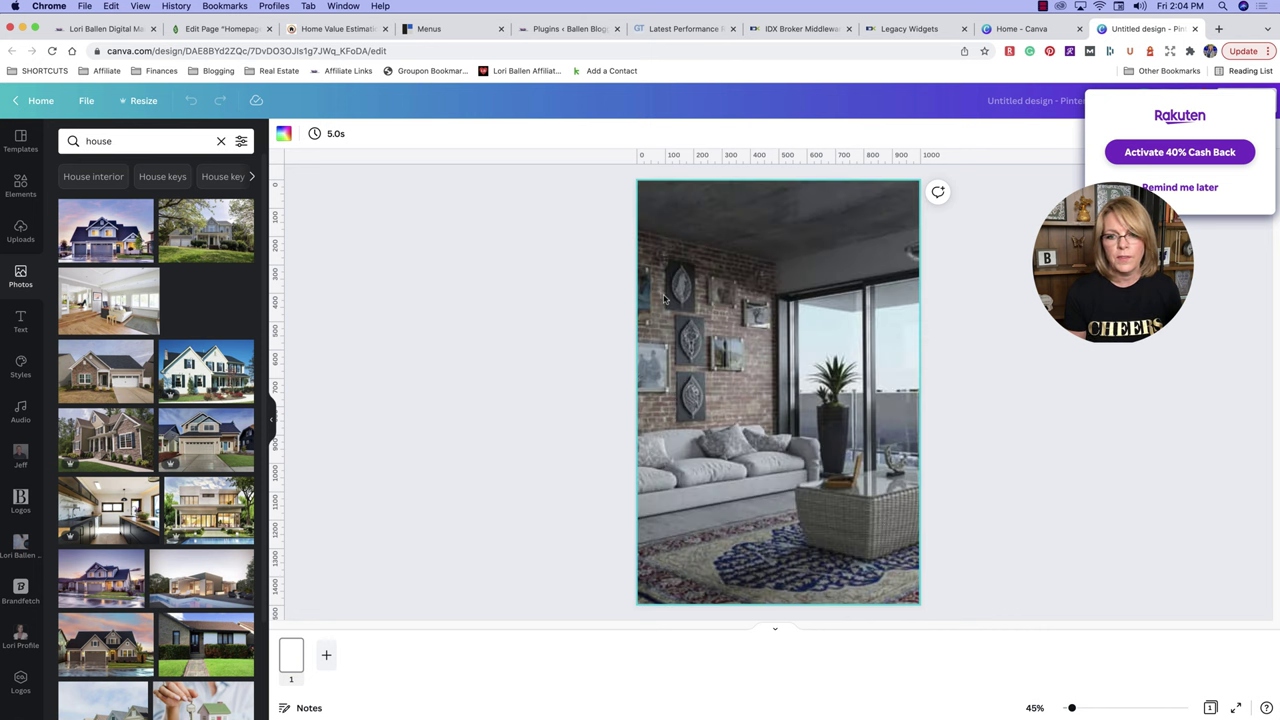
{"action": "scroll", "coordinate": [142, 545], "scroll_direction": "down", "scroll_amount": 1}
{"action": "left_click_drag", "start_coordinate": [142, 500], "coordinate": [700, 410]}
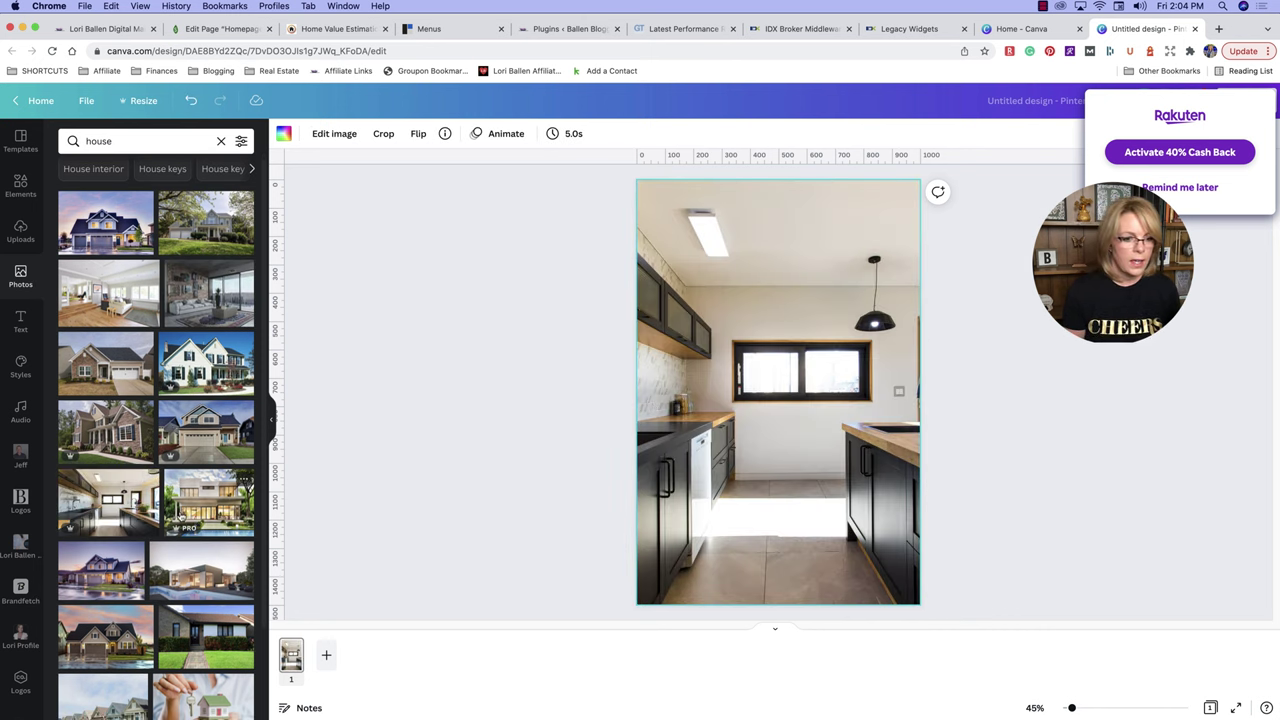
Search the photos for "kitchen" and fill the page with the dark countertop photo showing a black faucet.
{"action": "scroll", "coordinate": [178, 516], "scroll_direction": "down", "scroll_amount": 3}
{"action": "left_click", "coordinate": [129, 136]}
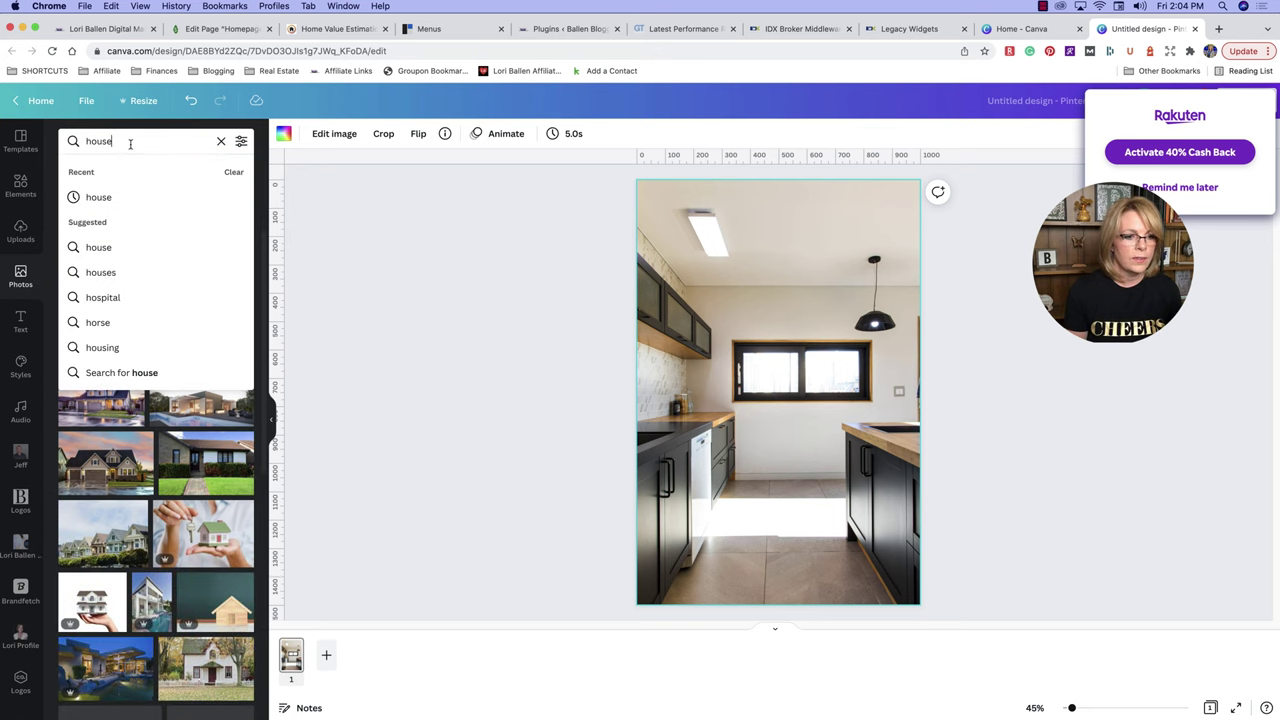
{"action": "type", "text": "kitchen"}
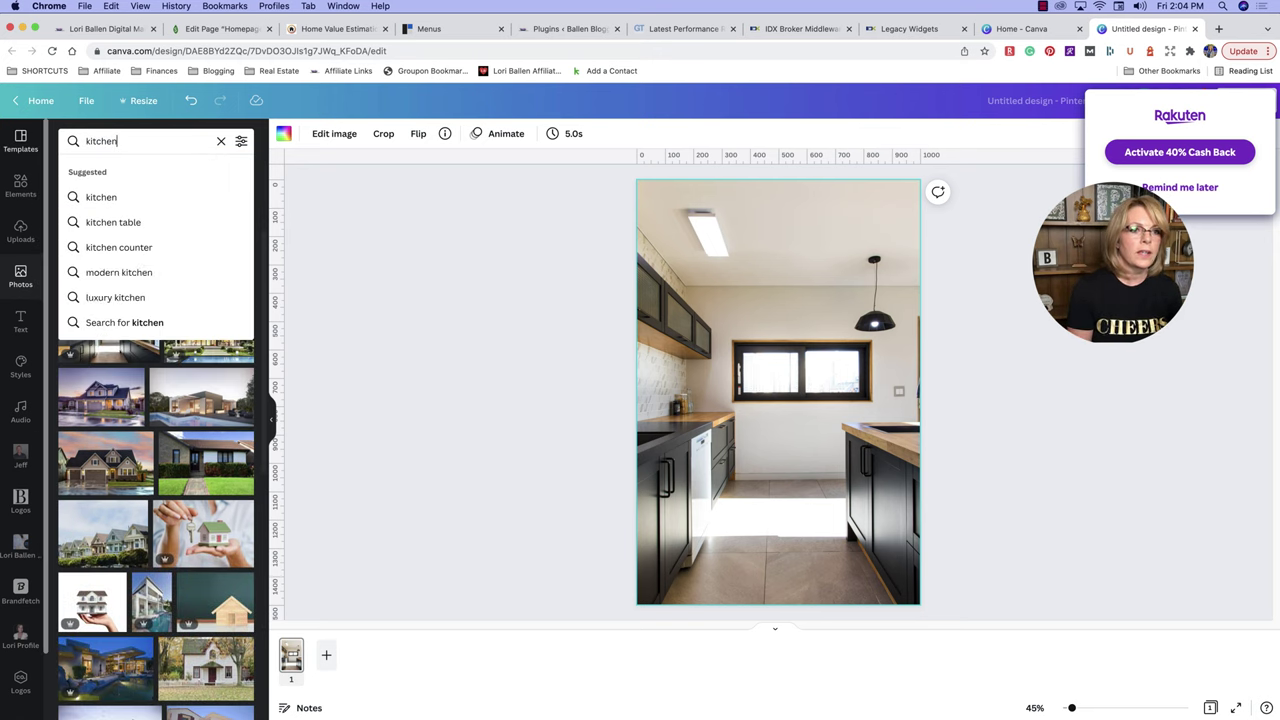
{"action": "key", "text": "Return"}
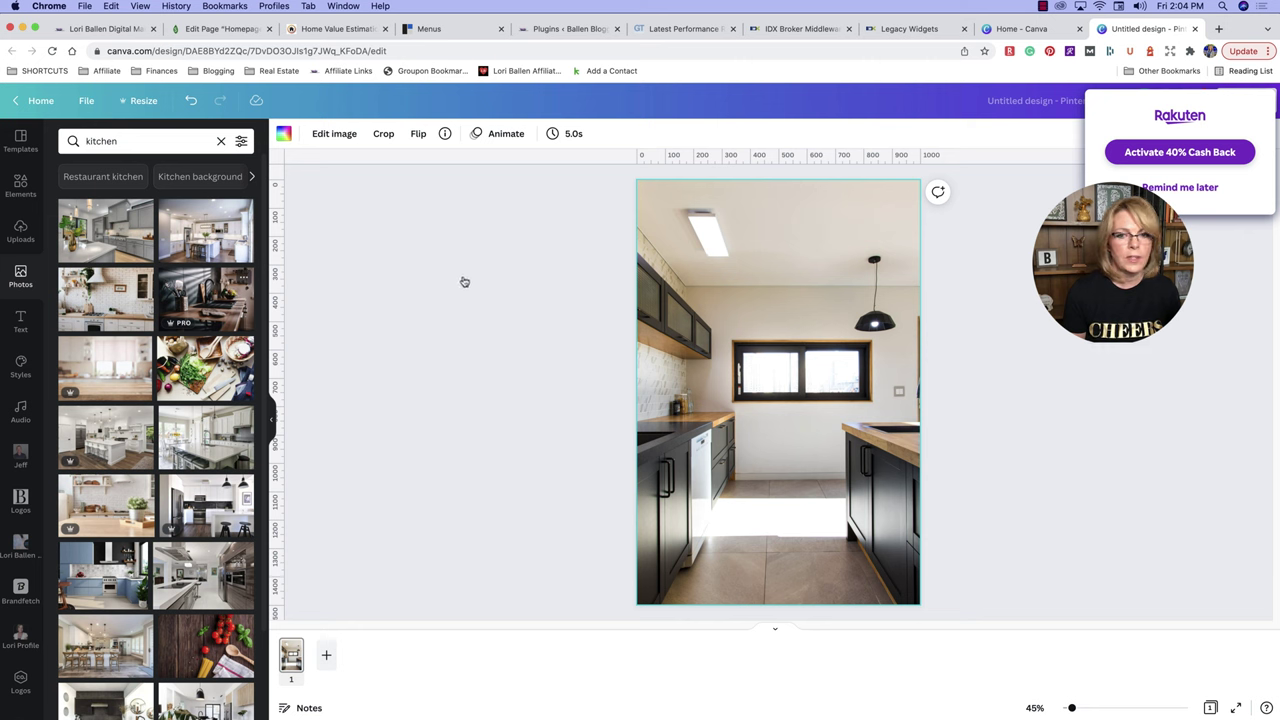
{"action": "left_click_drag", "start_coordinate": [464, 282], "coordinate": [643, 266]}
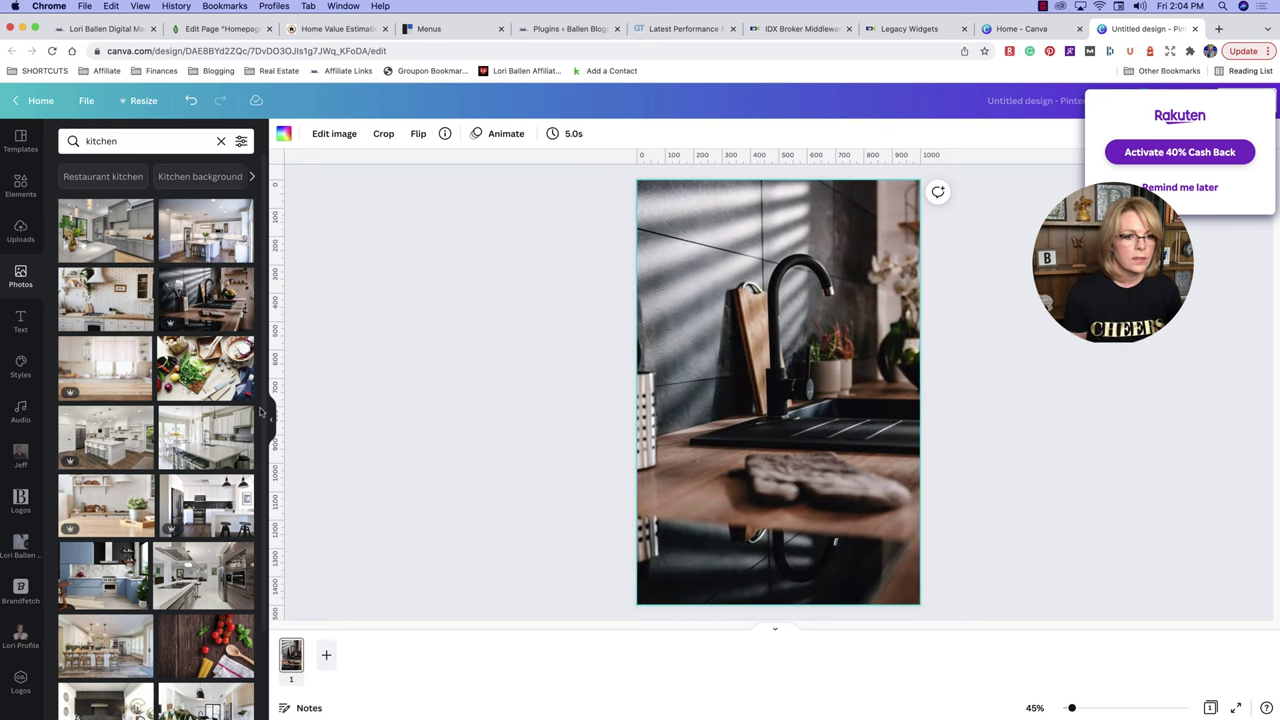
{"action": "scroll", "coordinate": [236, 519], "scroll_direction": "down", "scroll_amount": 5}
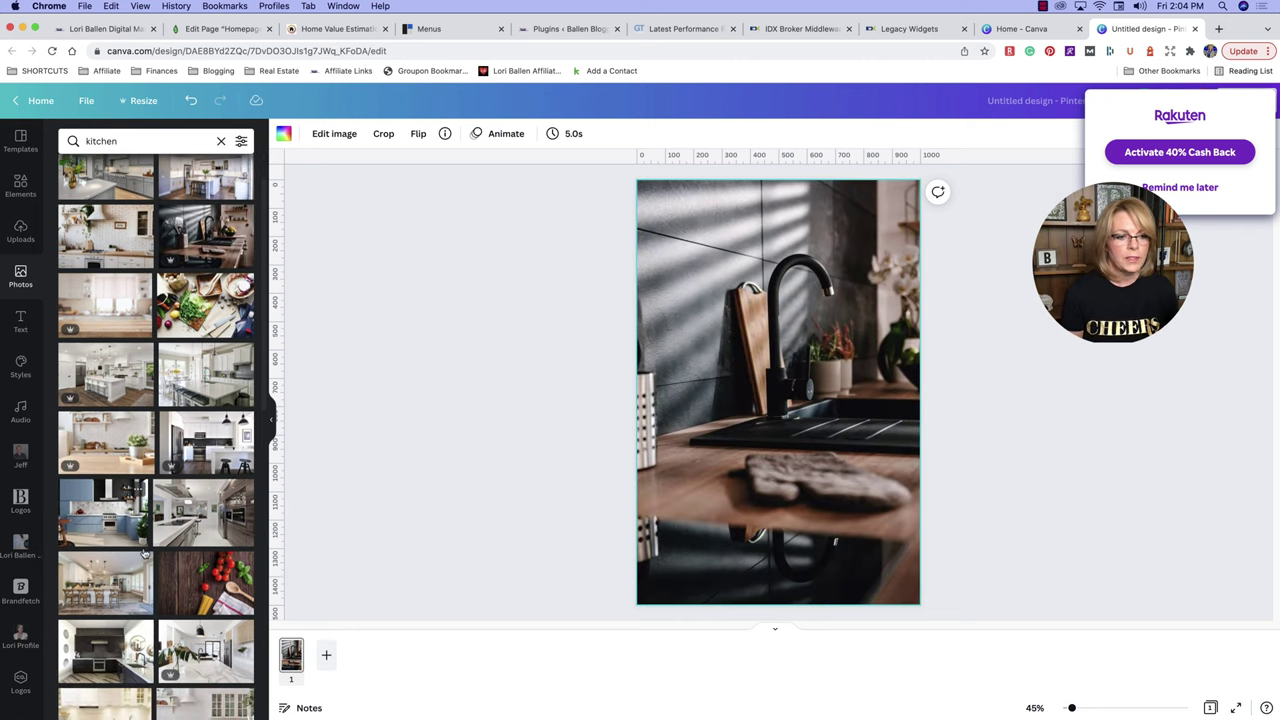
{"action": "left_click_drag", "start_coordinate": [108, 435], "coordinate": [320, 407]}
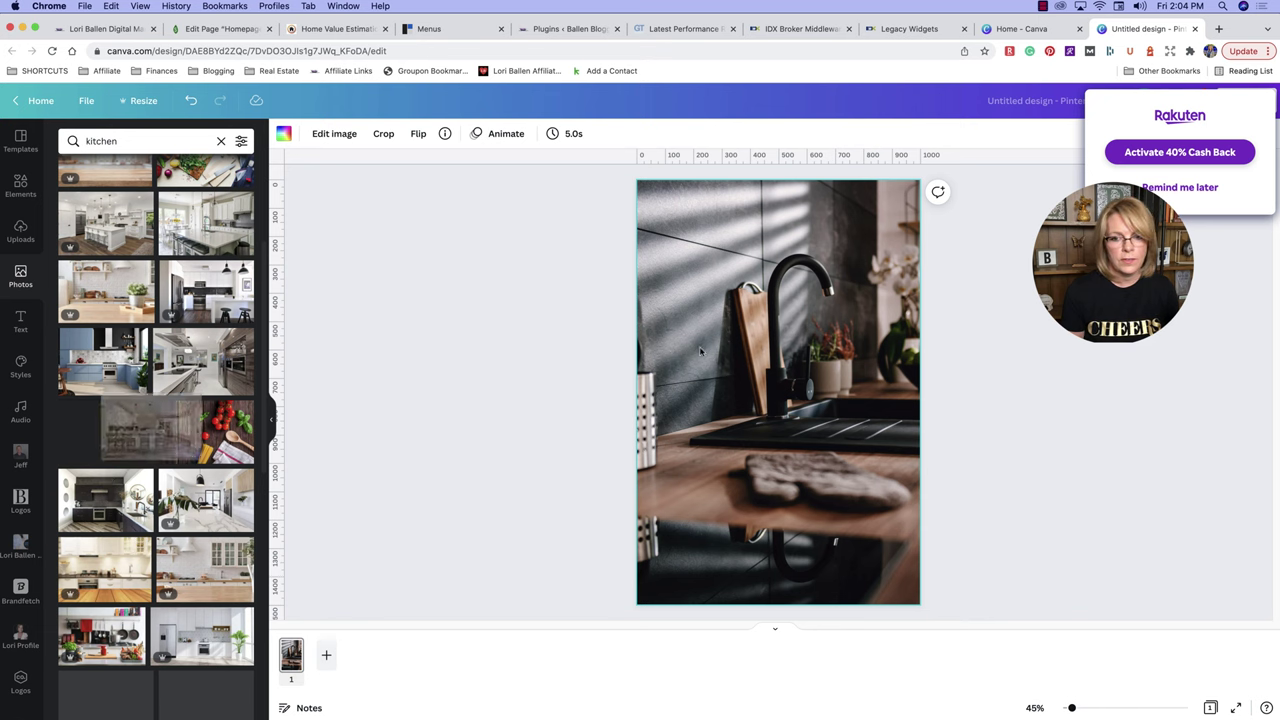
{"action": "left_click_drag", "start_coordinate": [700, 350], "coordinate": [724, 342]}
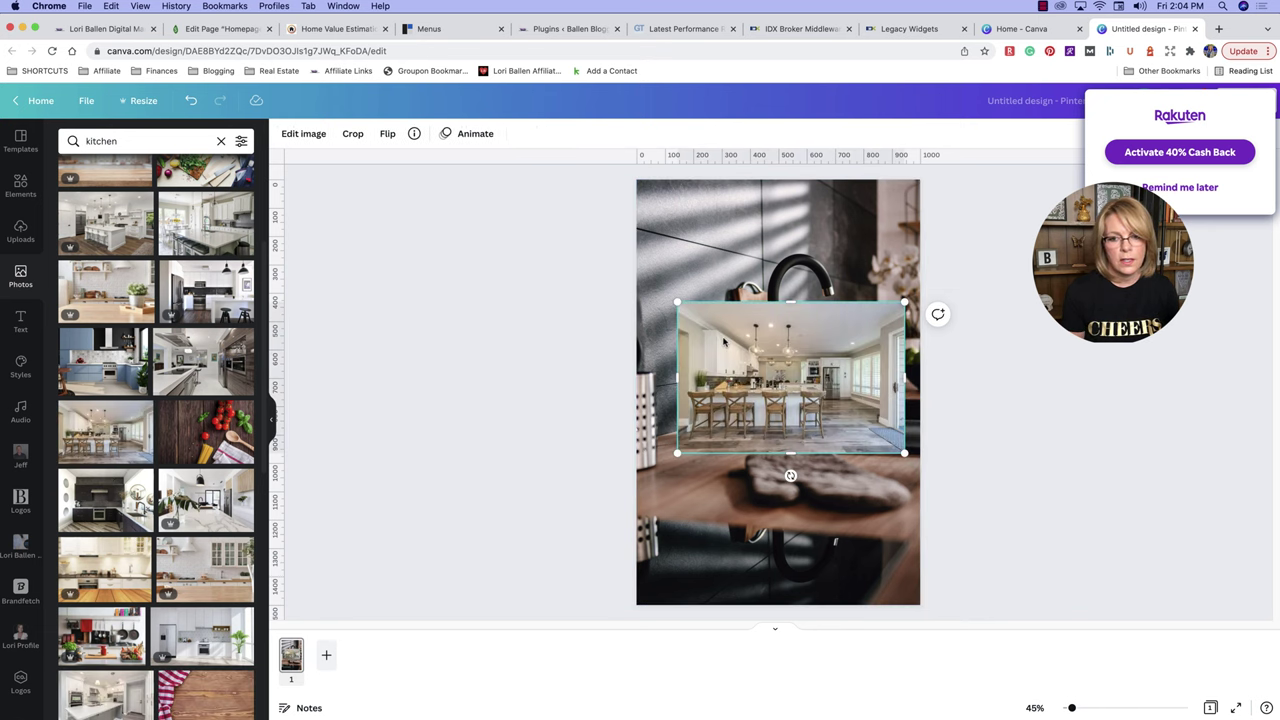
{"action": "key", "text": "Delete"}
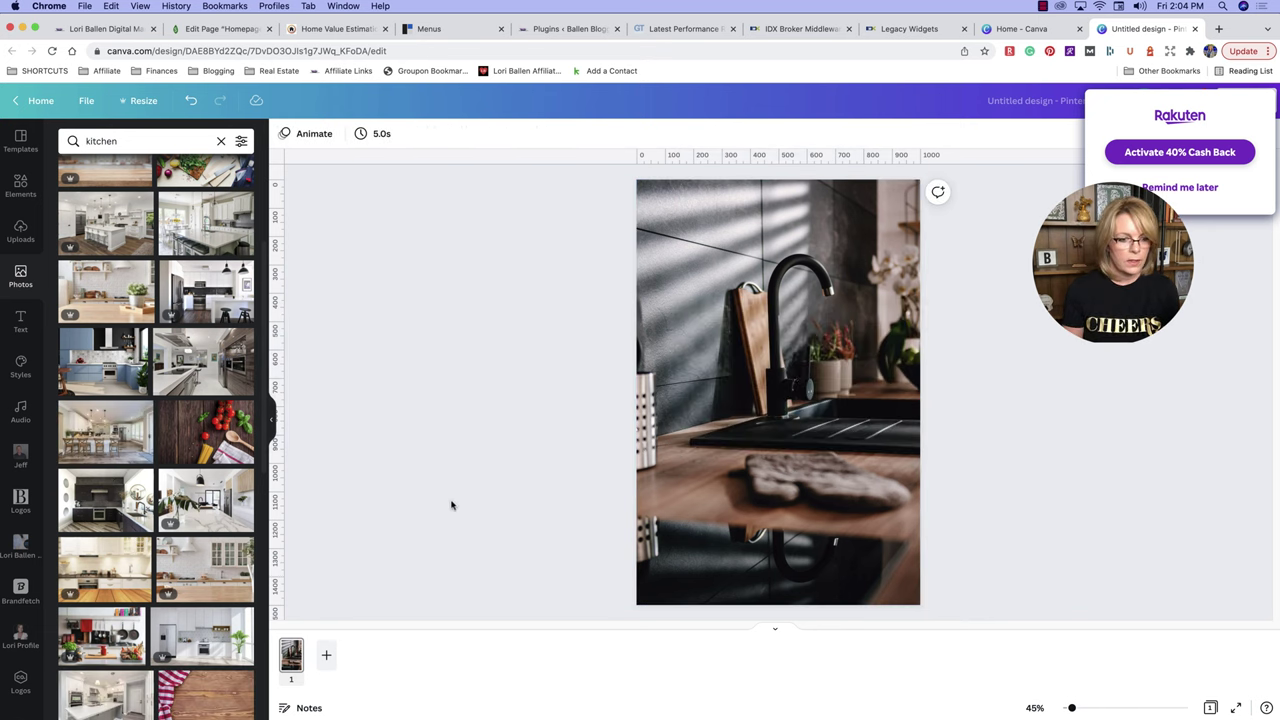
Search the photo library for "standing in a house" and browse the pictures of people.
{"action": "scroll", "coordinate": [170, 522], "scroll_direction": "down", "scroll_amount": 6}
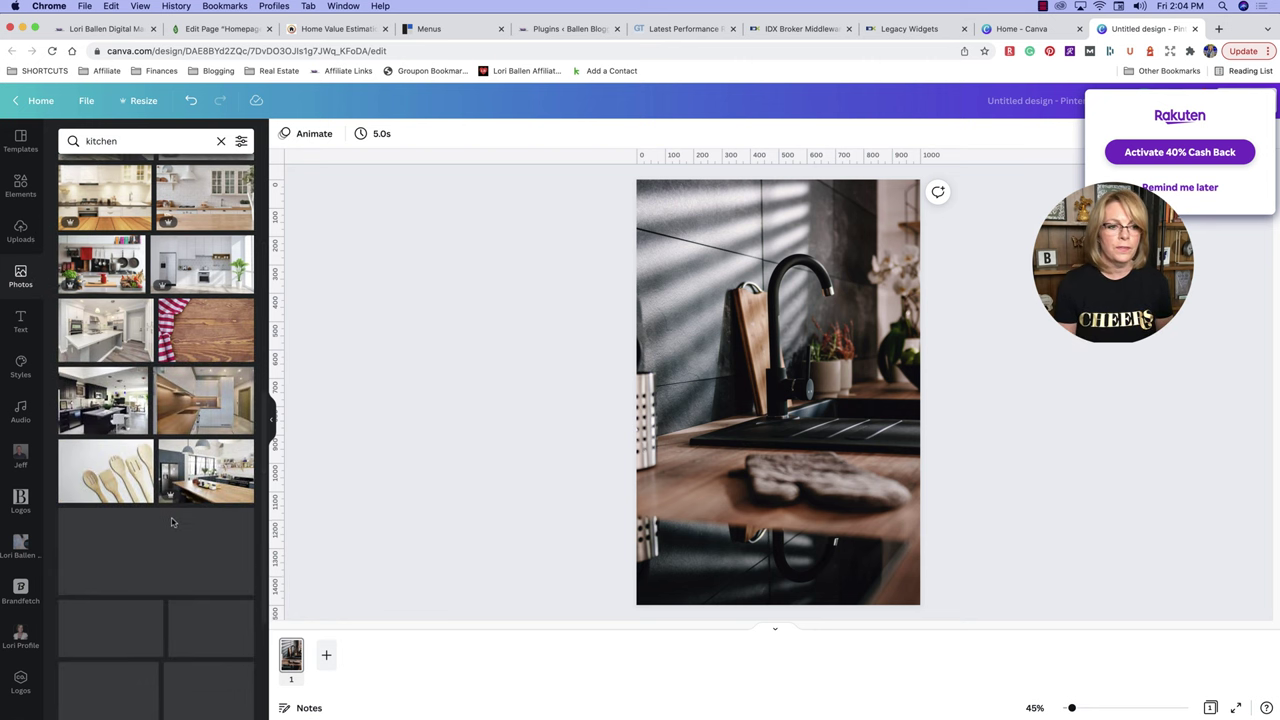
{"action": "scroll", "coordinate": [170, 522], "scroll_direction": "down", "scroll_amount": 3}
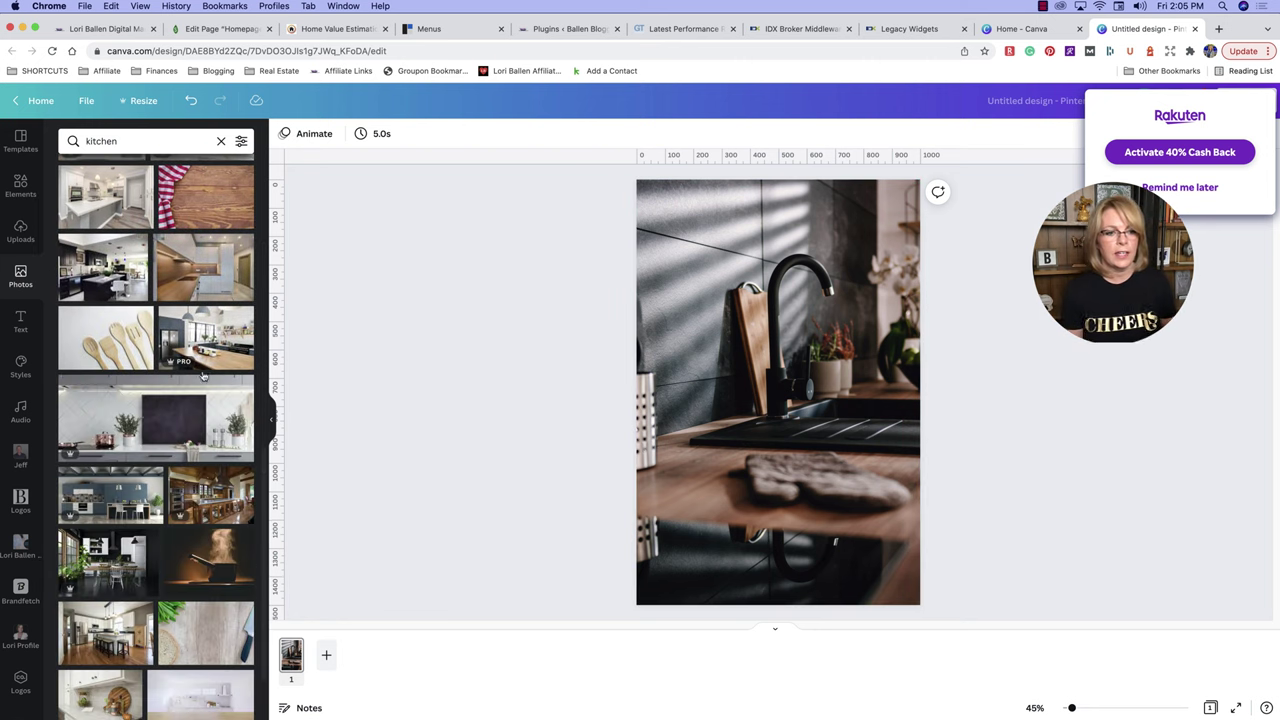
{"action": "left_click", "coordinate": [145, 140]}
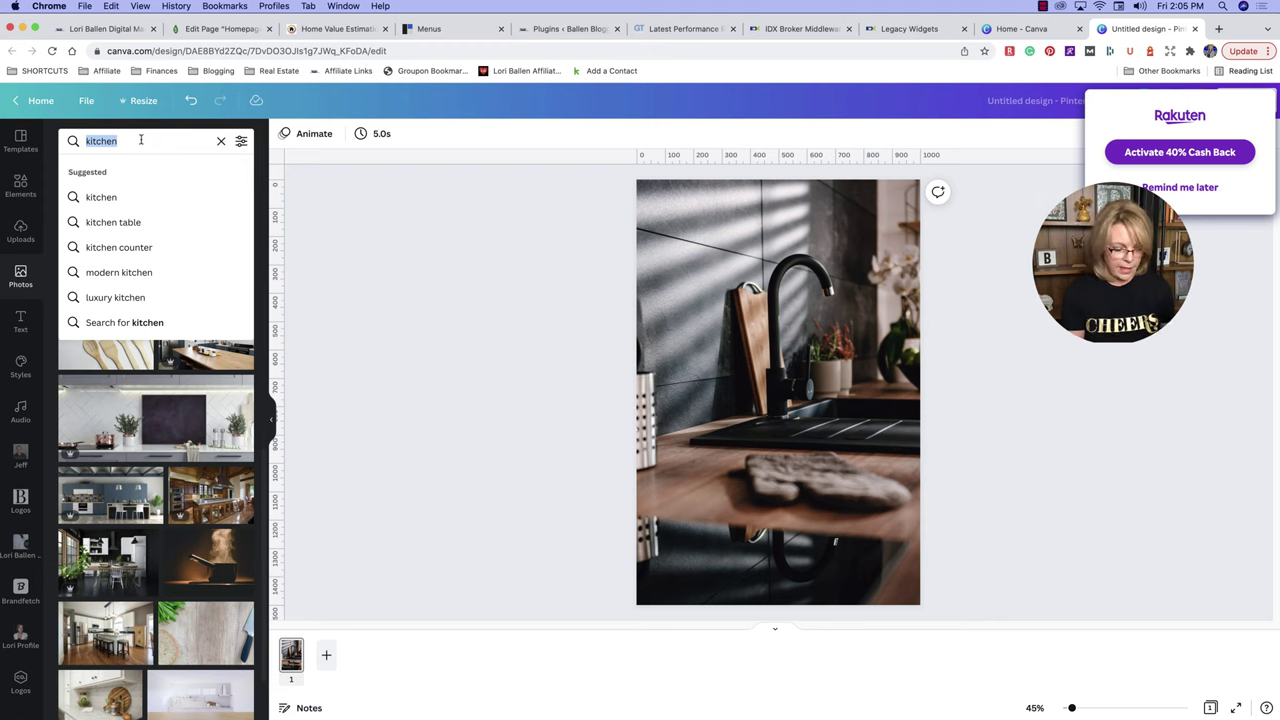
{"action": "type", "text": "standing"}
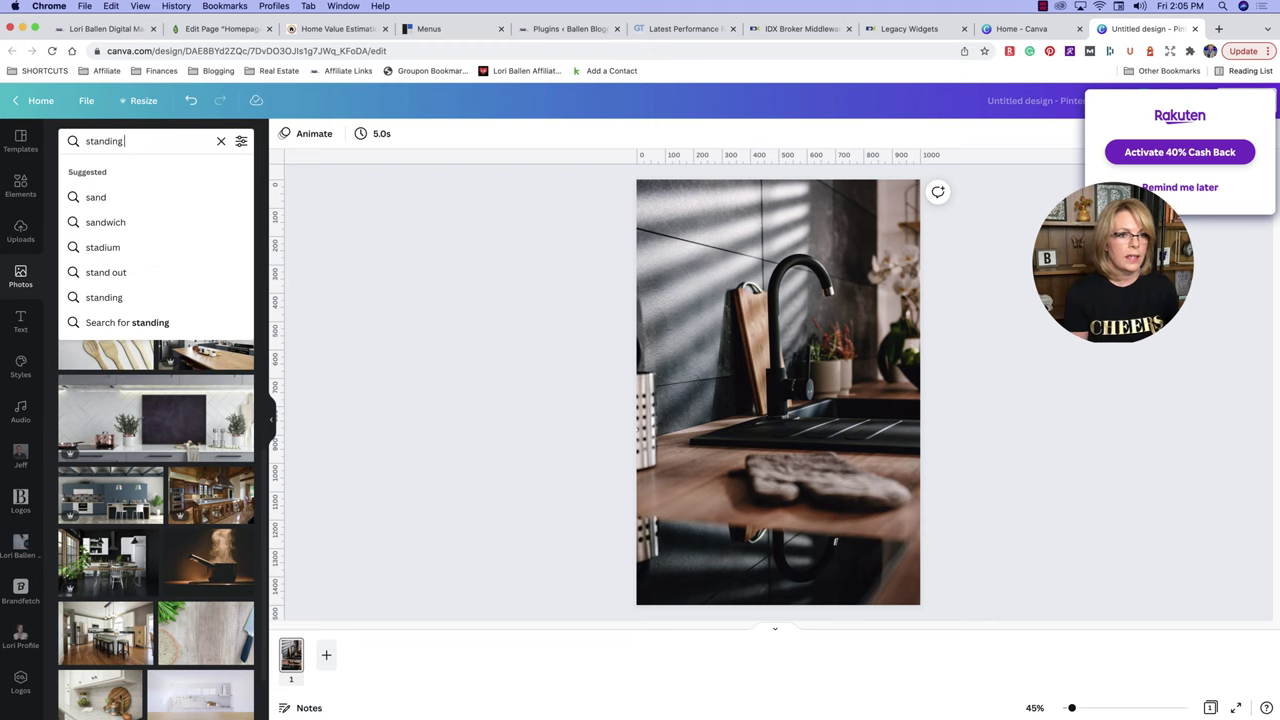
{"action": "type", "text": " in a house"}
{"action": "key", "text": "Return"}
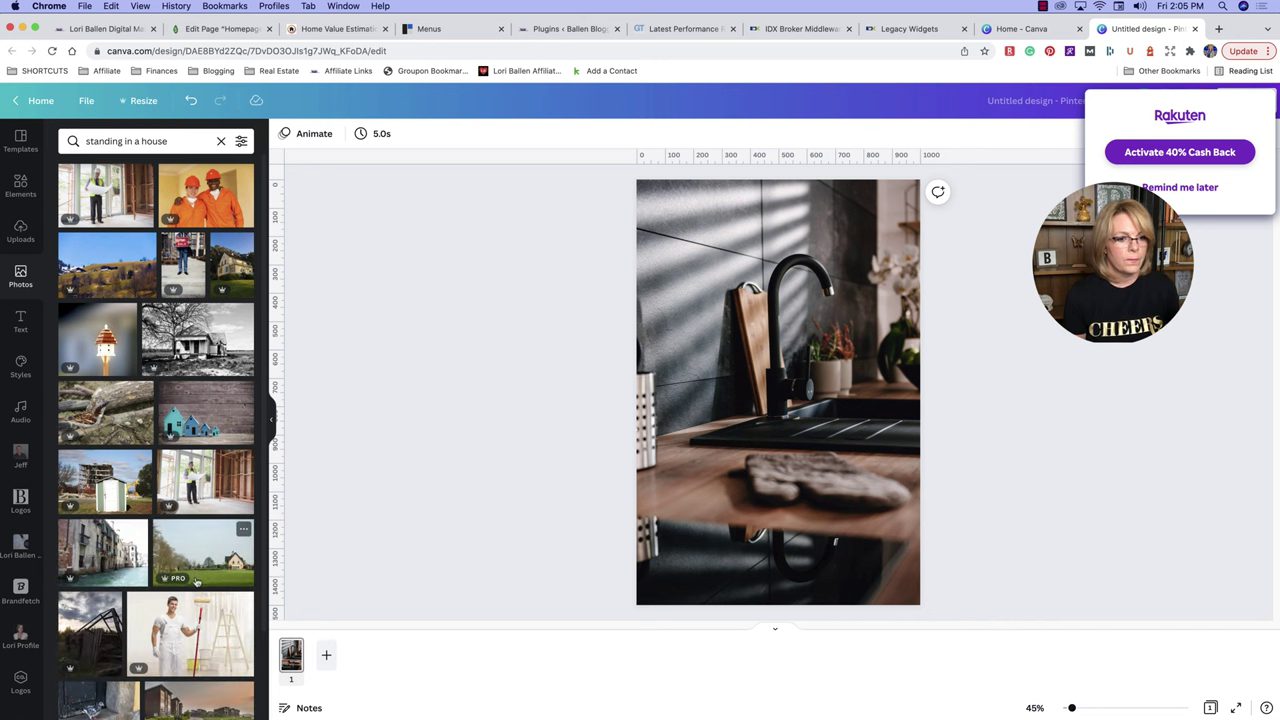
{"action": "scroll", "coordinate": [197, 583], "scroll_direction": "down", "scroll_amount": 5}
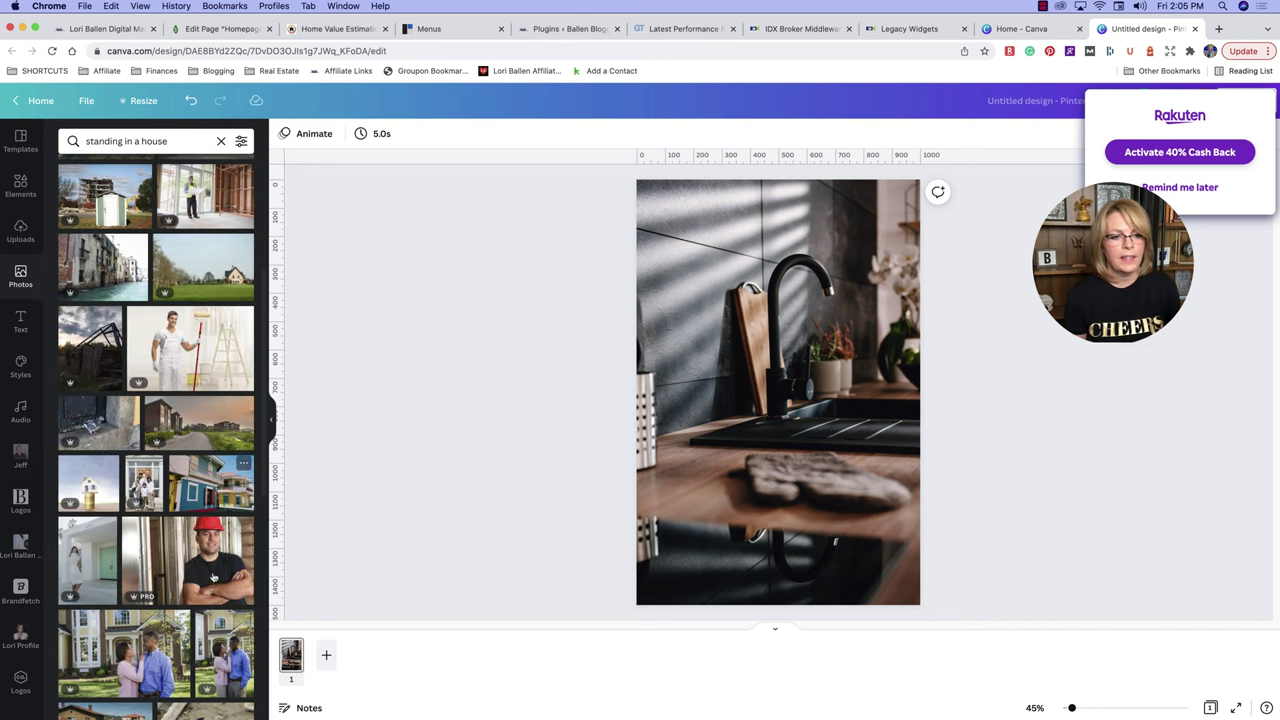
{"action": "scroll", "coordinate": [213, 577], "scroll_direction": "down", "scroll_amount": 1}
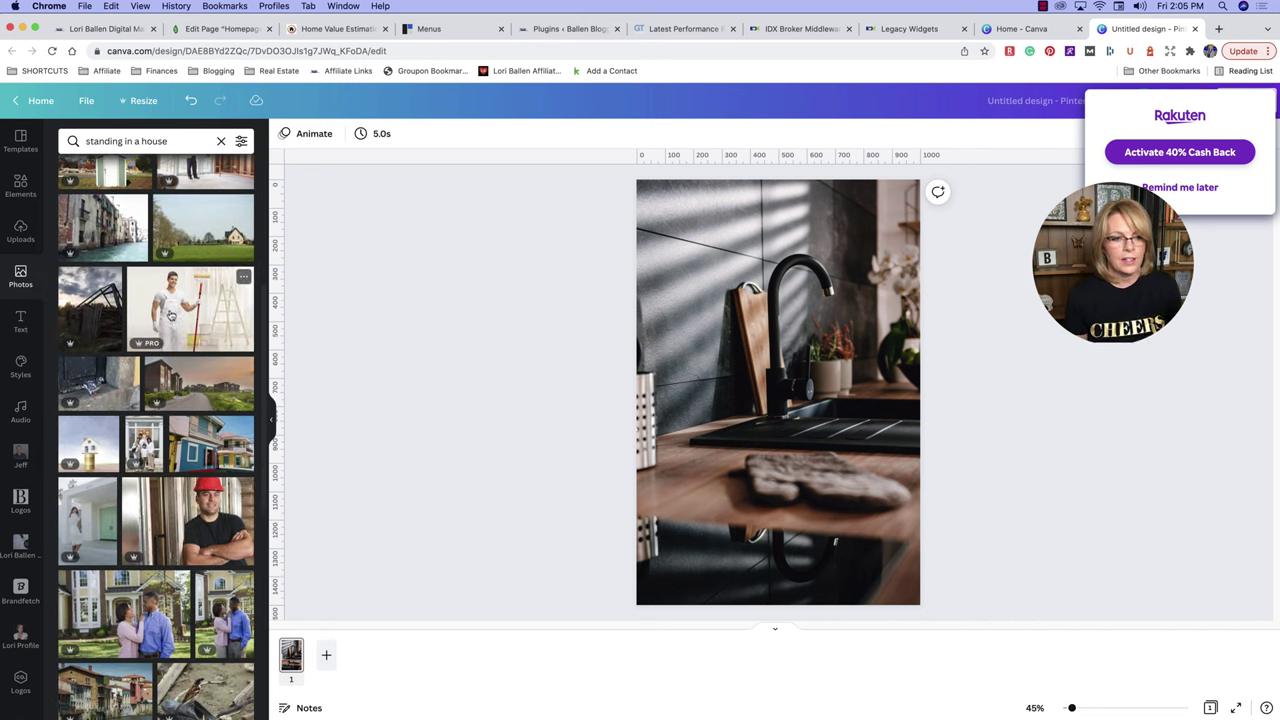
Fill the page with the photo of the painter in white overalls and shift its crop to centre him.
{"action": "mouse_move", "coordinate": [190, 315]}
{"action": "left_mouse_down"}
{"action": "mouse_move", "coordinate": [581, 315]}
{"action": "mouse_move", "coordinate": [680, 302]}
{"action": "mouse_move", "coordinate": [739, 262]}
{"action": "left_mouse_up"}
{"action": "double_click", "coordinate": [708, 360]}
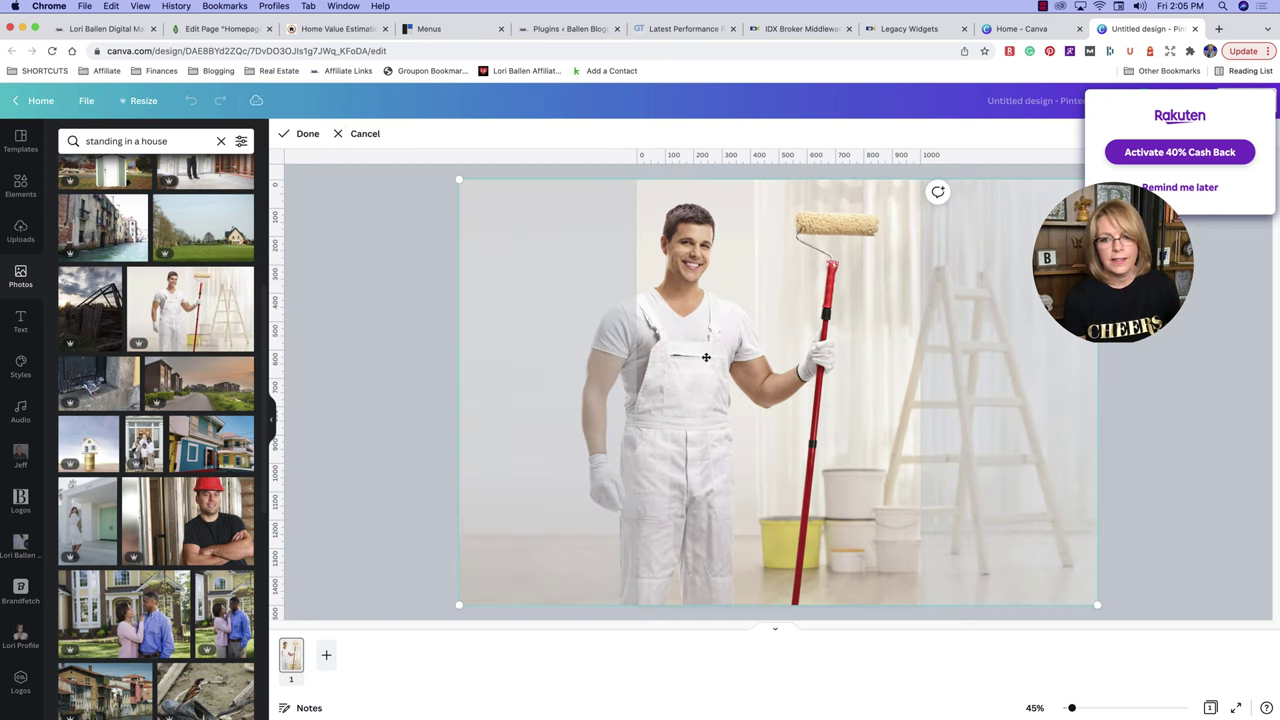
{"action": "left_click_drag", "start_coordinate": [735, 357], "coordinate": [835, 348]}
{"action": "left_click", "coordinate": [405, 371]}
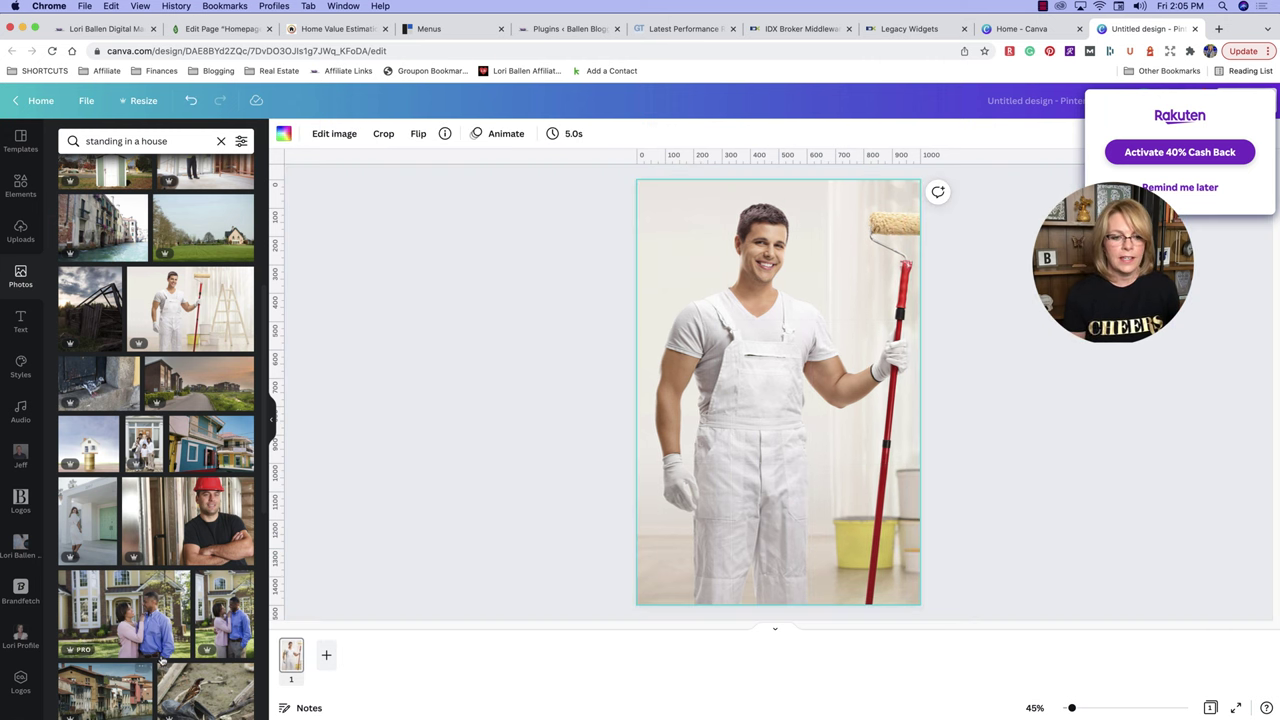
Fill the page with the photo of the couple embracing in front of a house.
{"action": "mouse_move", "coordinate": [388, 550]}
{"action": "left_mouse_down"}
{"action": "mouse_move", "coordinate": [650, 402]}
{"action": "mouse_move", "coordinate": [647, 426]}
{"action": "left_mouse_up"}
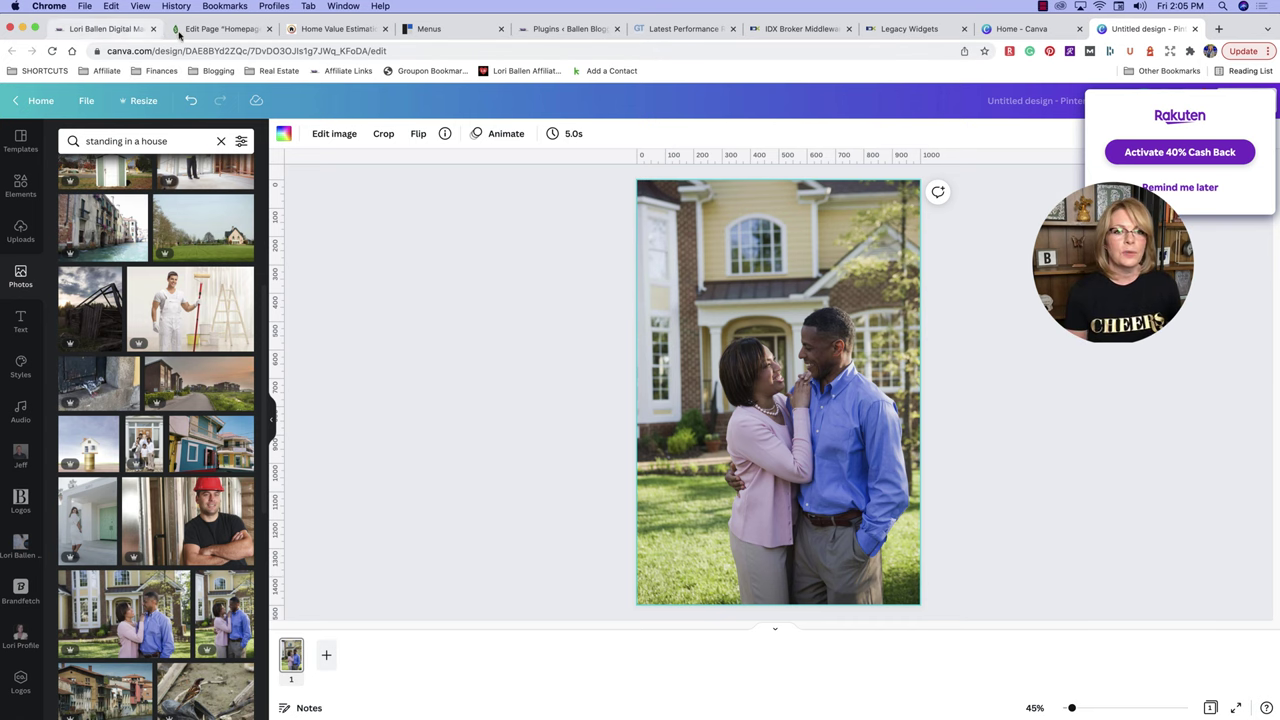
Switch to the live ballenblogger.com homepage and review the images used in its sections.
{"action": "left_click", "coordinate": [110, 29]}
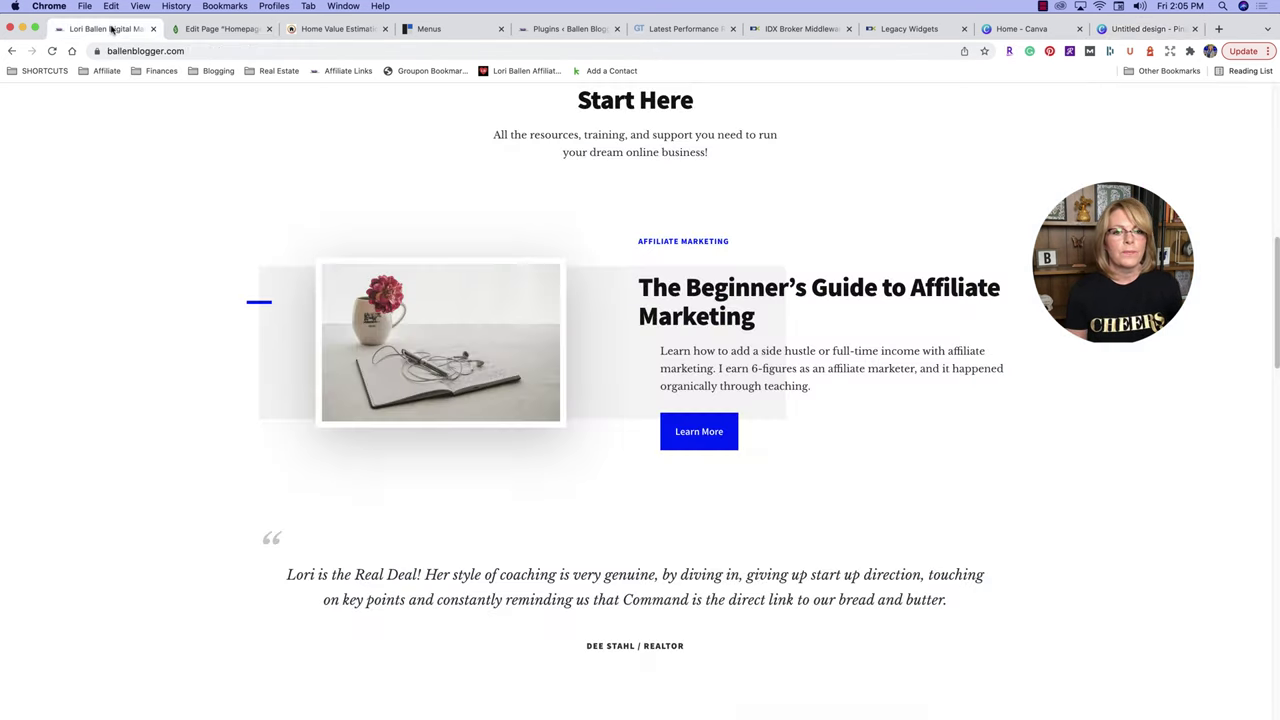
{"action": "scroll", "coordinate": [641, 241], "scroll_direction": "up", "scroll_amount": 10}
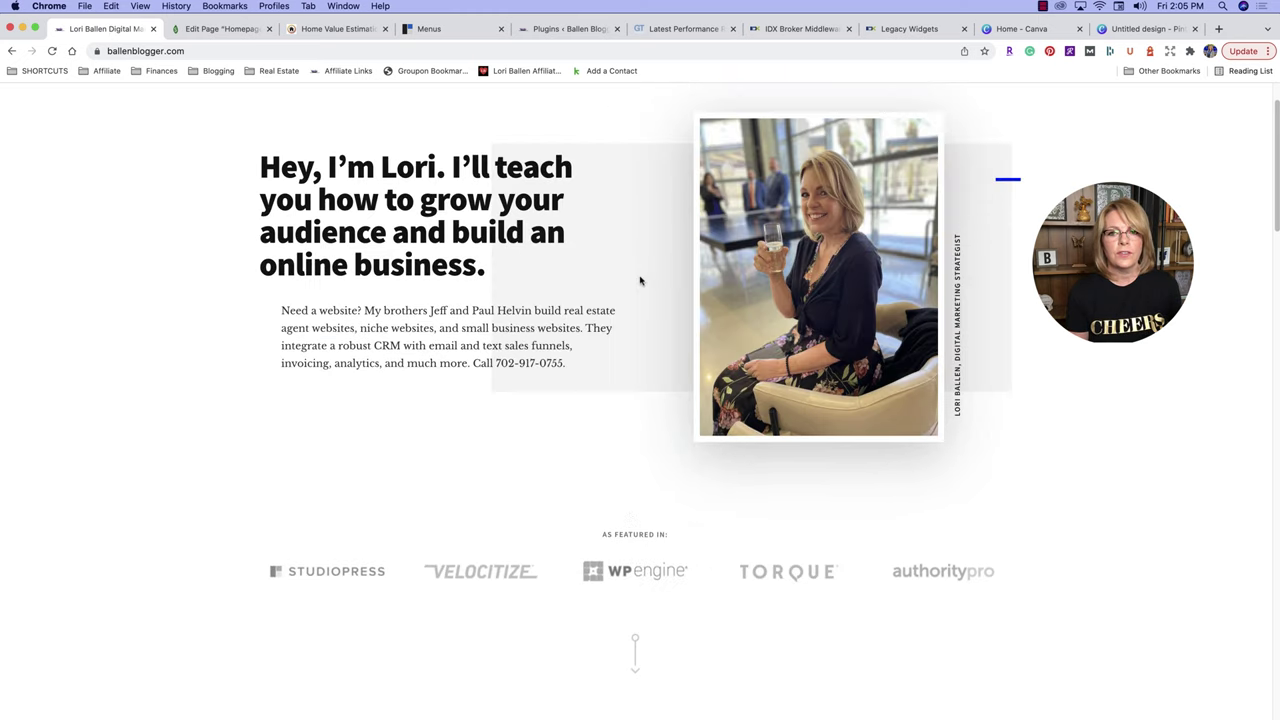
{"action": "scroll", "coordinate": [517, 287], "scroll_direction": "down", "scroll_amount": 10}
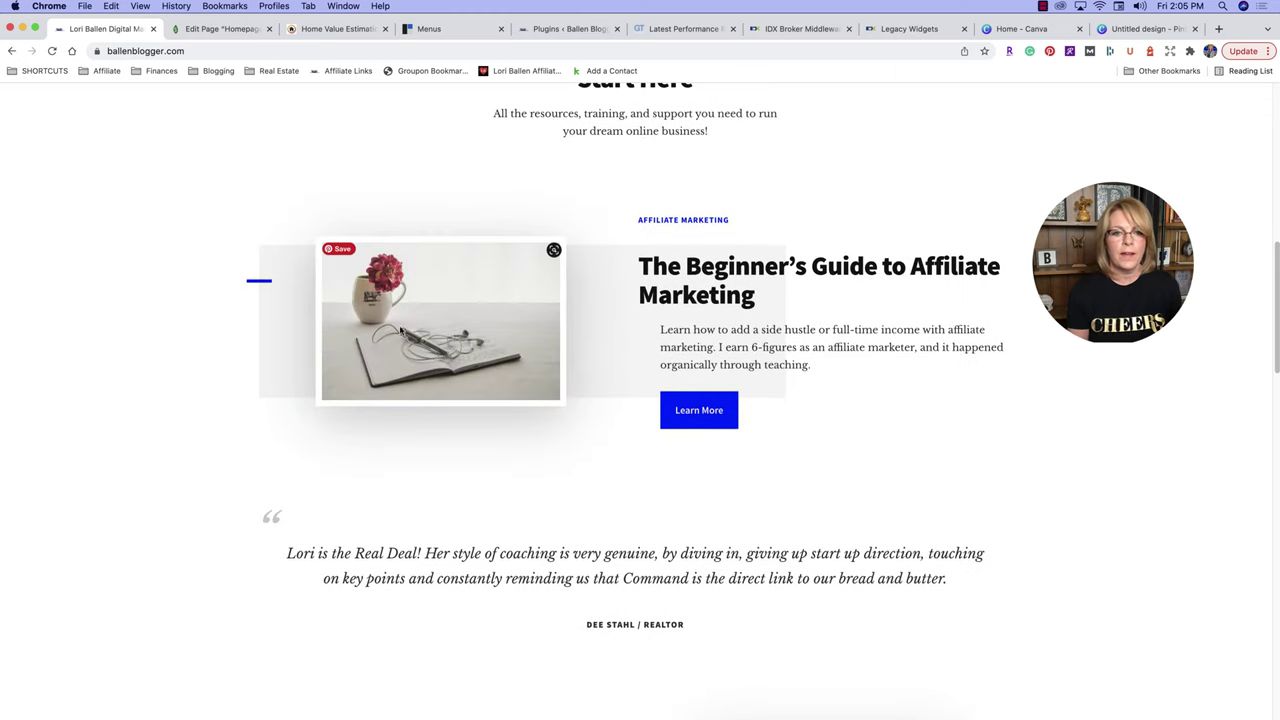
{"action": "scroll", "coordinate": [405, 328], "scroll_direction": "down", "scroll_amount": 5}
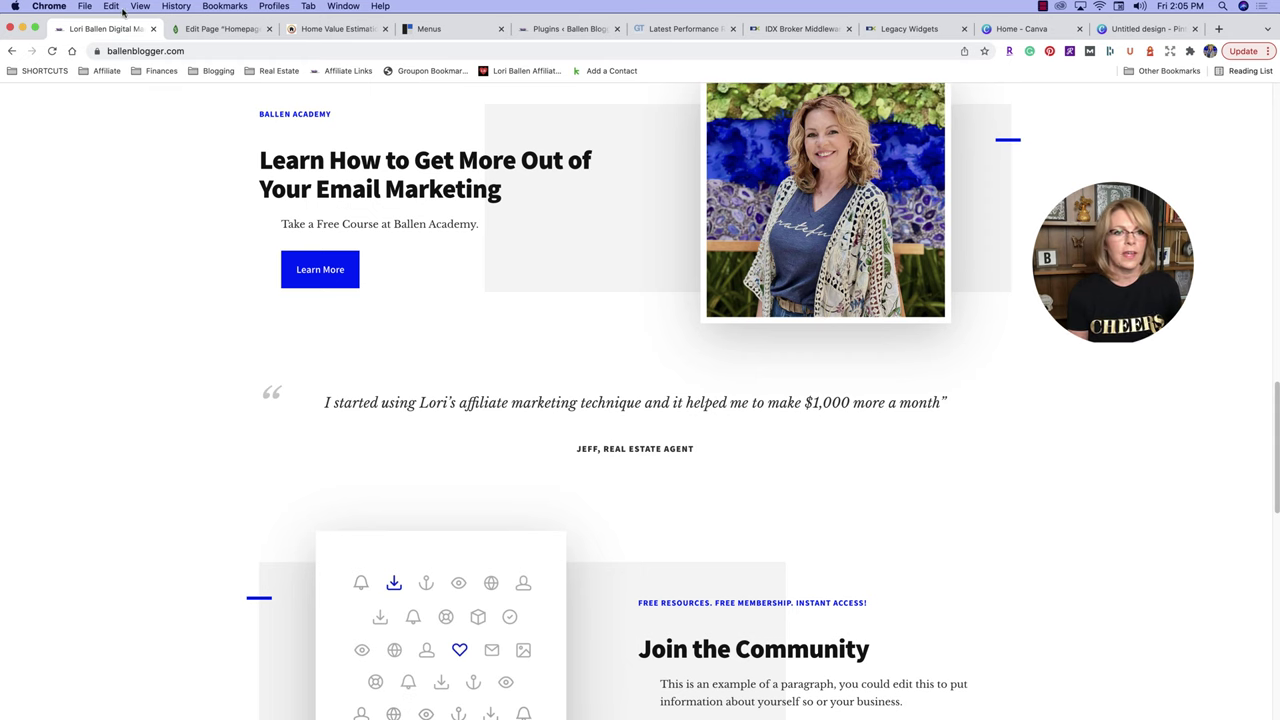
Switch to the WordPress homepage editor and insert the selected portrait from the media library into the Media & Text block.
{"action": "left_click", "coordinate": [215, 28]}
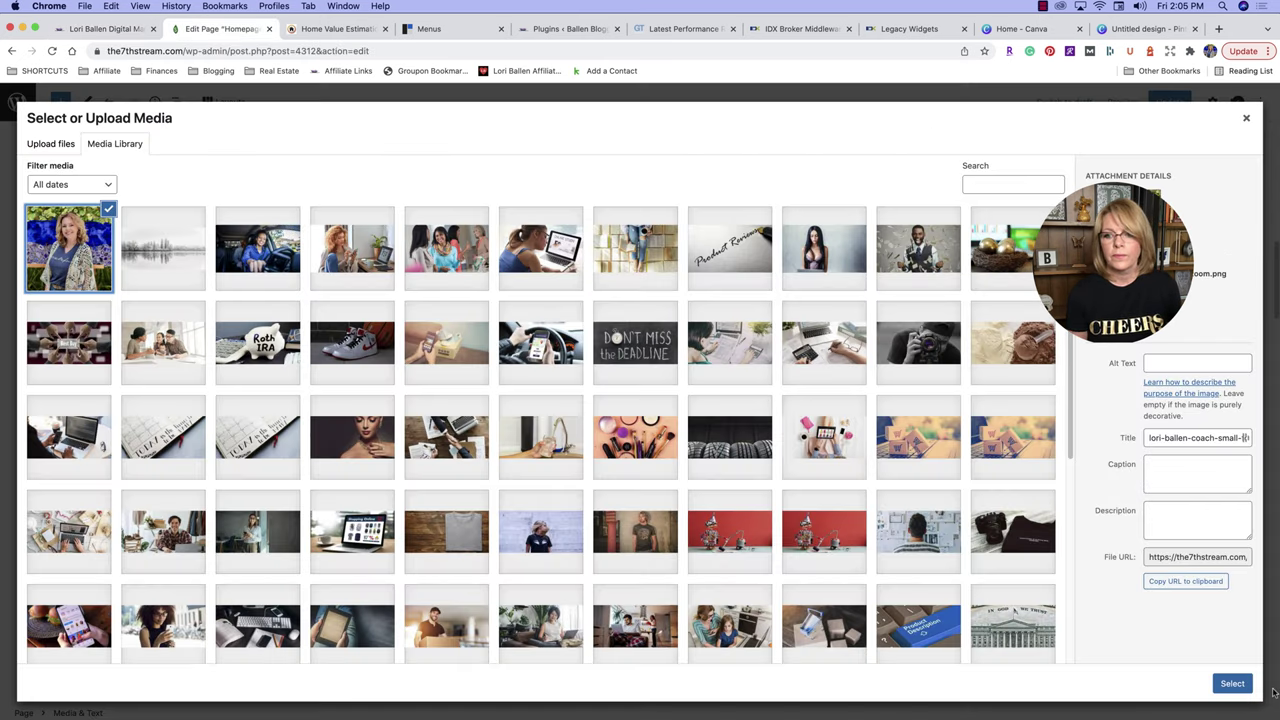
{"action": "left_click", "coordinate": [1231, 685]}
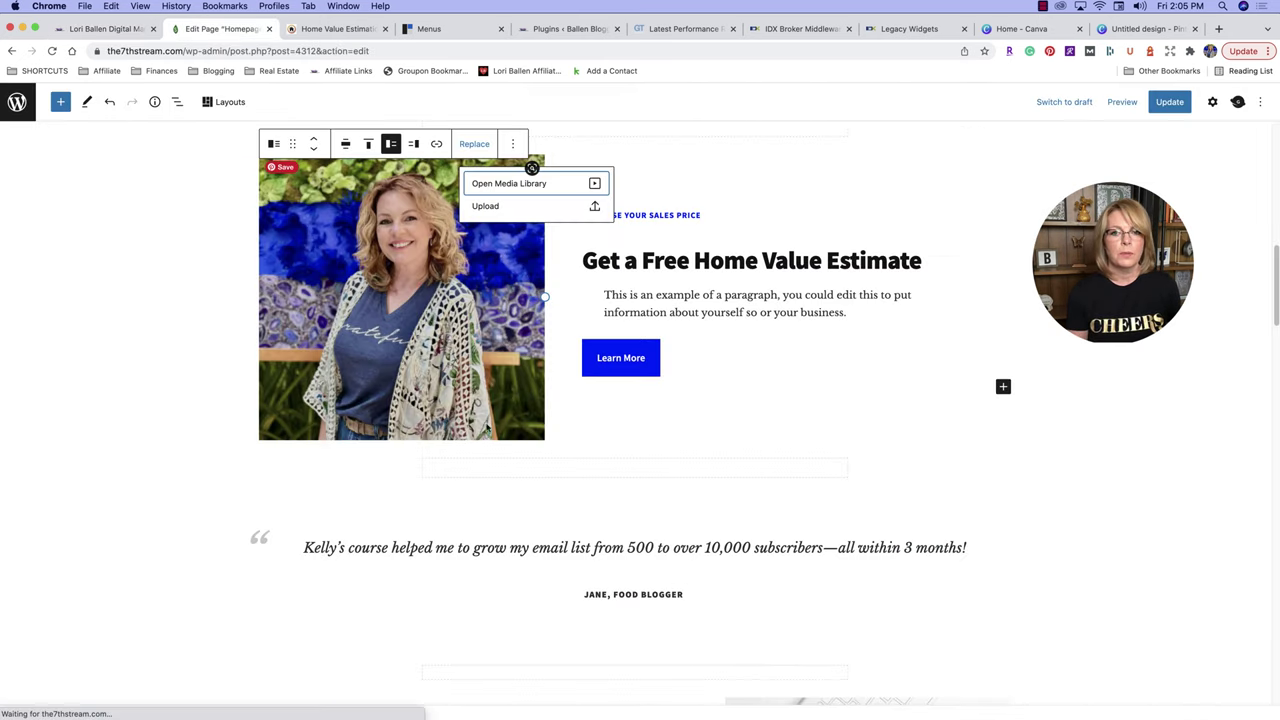
Review the homepage sections in the editor, from the Start Here heading down to the blog posts.
{"action": "scroll", "coordinate": [407, 507], "scroll_direction": "up", "scroll_amount": 5}
{"action": "scroll", "coordinate": [406, 507], "scroll_direction": "up", "scroll_amount": 3}
{"action": "scroll", "coordinate": [406, 491], "scroll_direction": "down", "scroll_amount": 7}
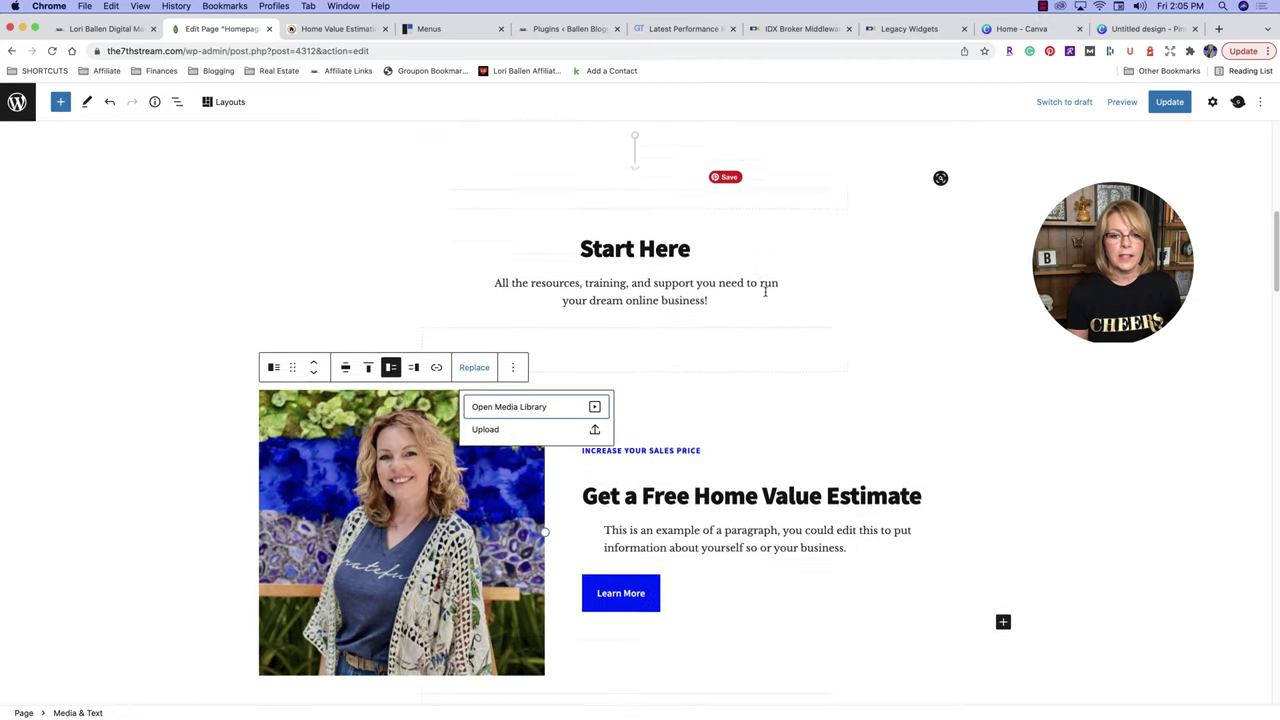
{"action": "scroll", "coordinate": [400, 405], "scroll_direction": "down", "scroll_amount": 10}
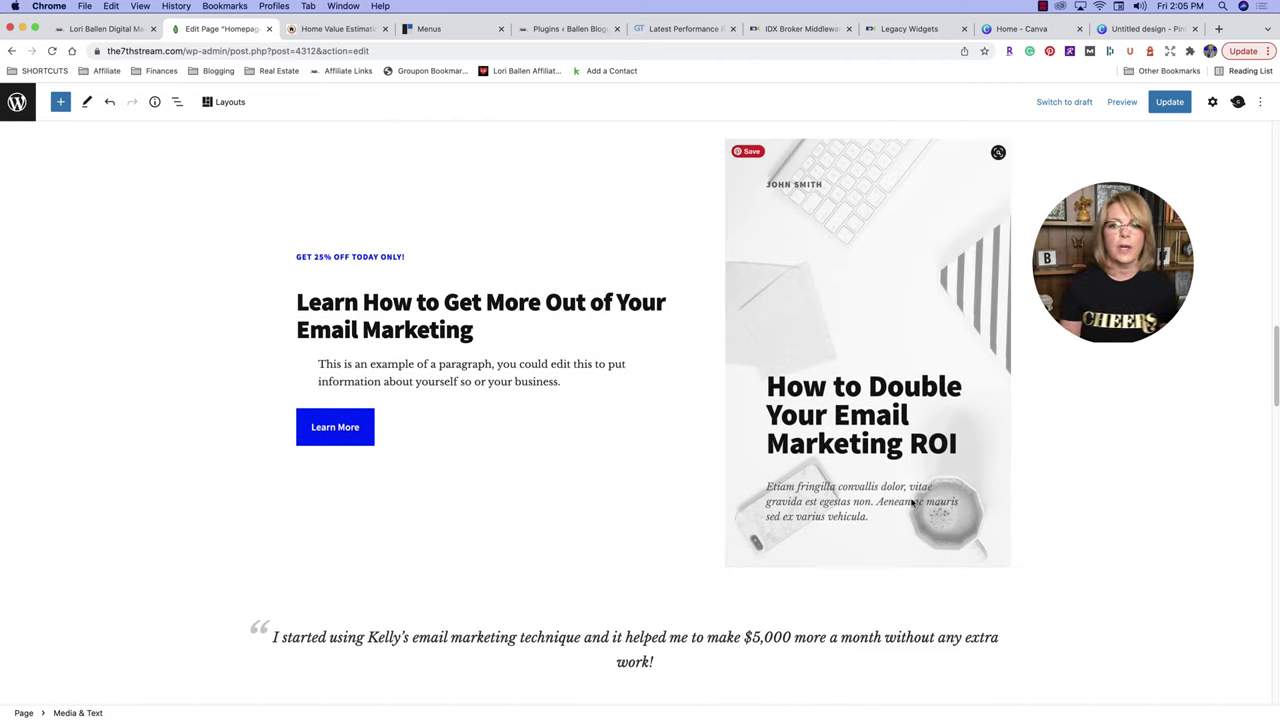
{"action": "scroll", "coordinate": [511, 385], "scroll_direction": "down", "scroll_amount": 8}
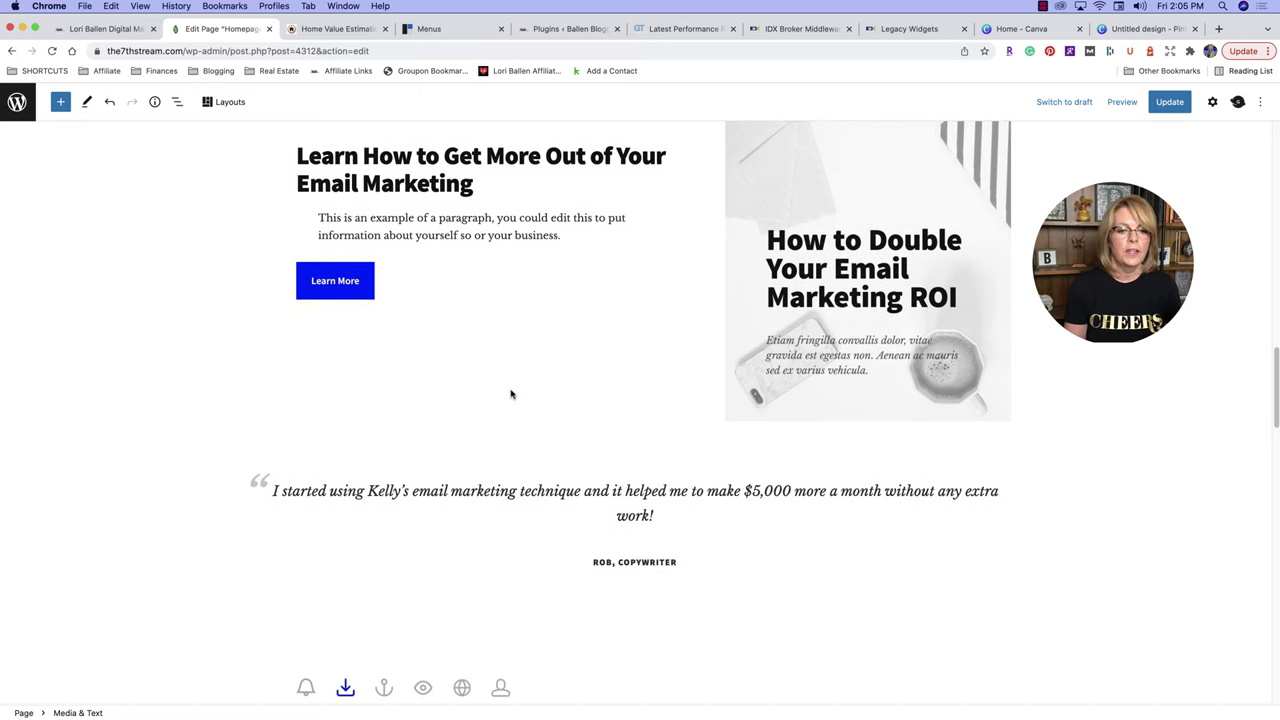
{"action": "scroll", "coordinate": [522, 428], "scroll_direction": "down", "scroll_amount": 3}
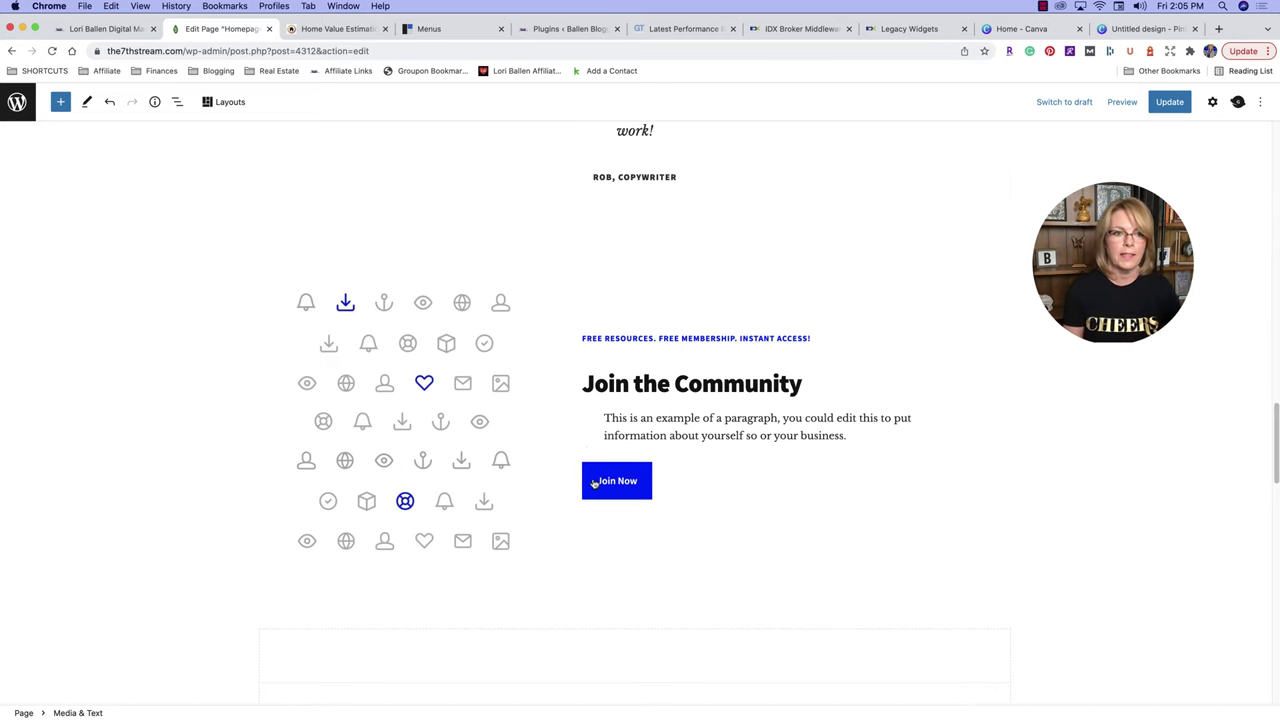
{"action": "scroll", "coordinate": [594, 486], "scroll_direction": "down", "scroll_amount": 15}
{"action": "scroll", "coordinate": [620, 486], "scroll_direction": "up", "scroll_amount": 10}
{"action": "scroll", "coordinate": [623, 486], "scroll_direction": "down", "scroll_amount": 8}
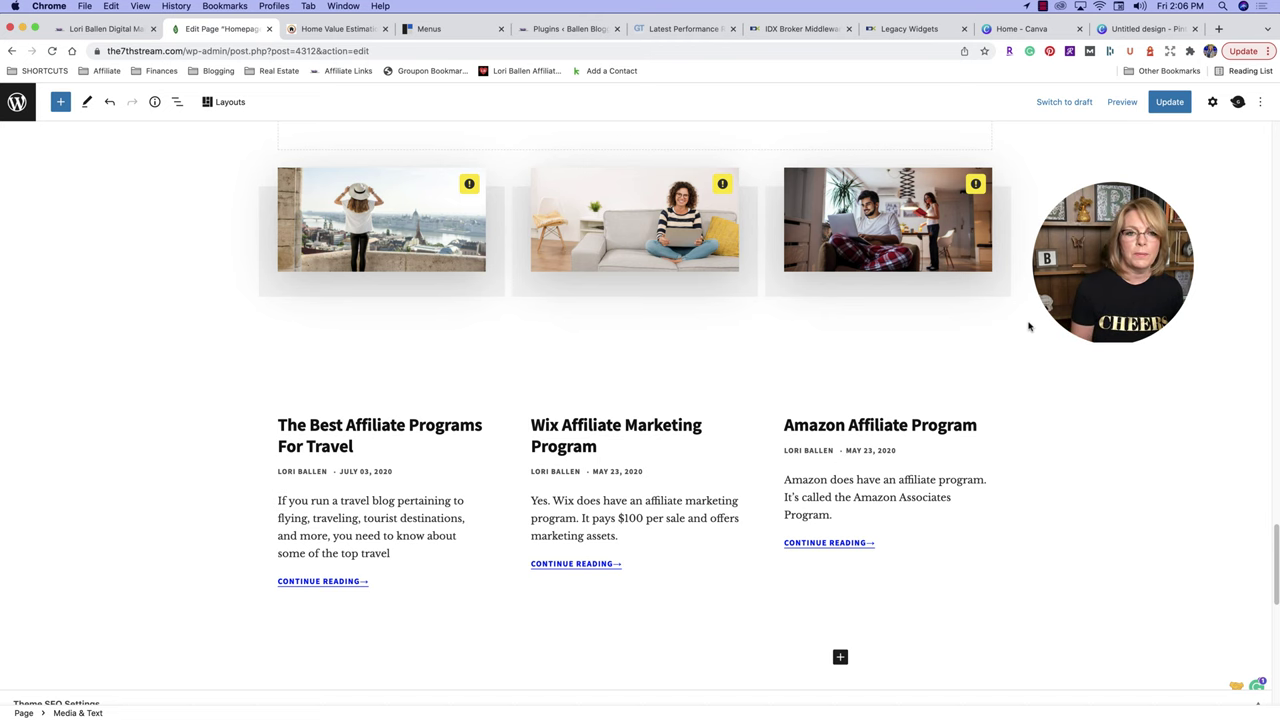
Review the homepage from the blog posts and SEO settings back up to the introduction and the featured-in logos.
{"action": "scroll", "coordinate": [923, 434], "scroll_direction": "down", "scroll_amount": 4}
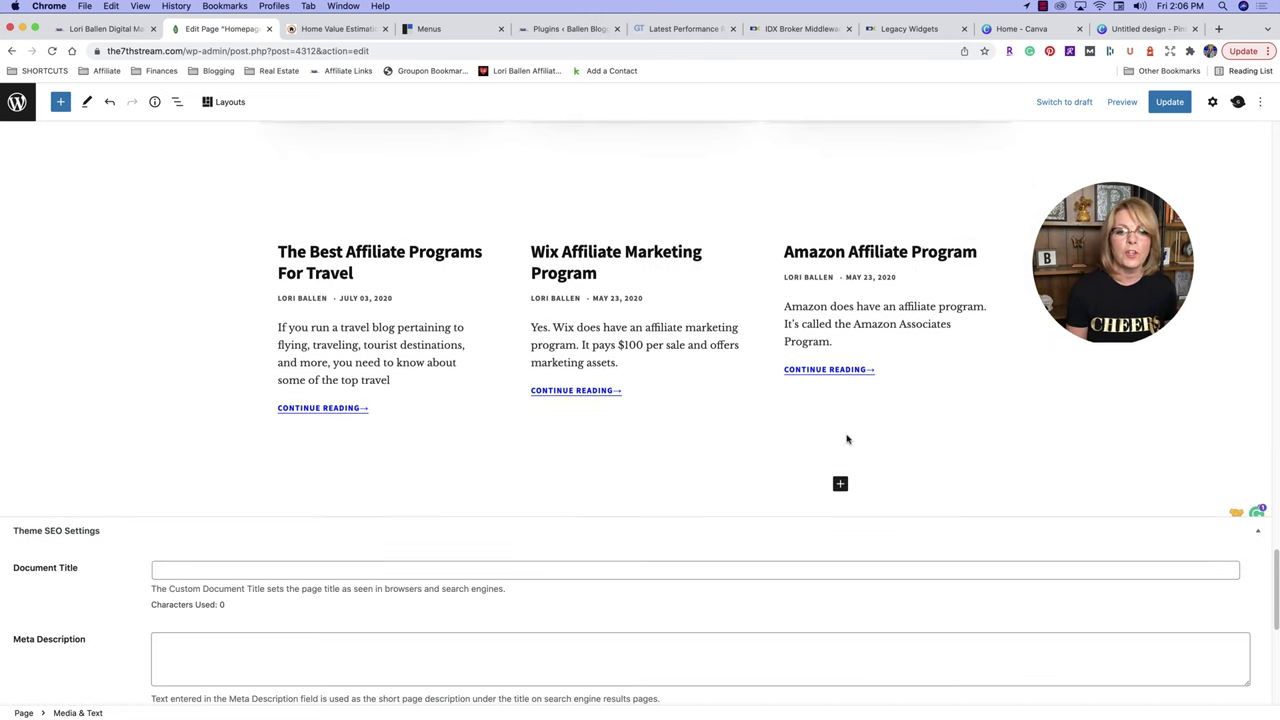
{"action": "scroll", "coordinate": [608, 457], "scroll_direction": "up", "scroll_amount": 4}
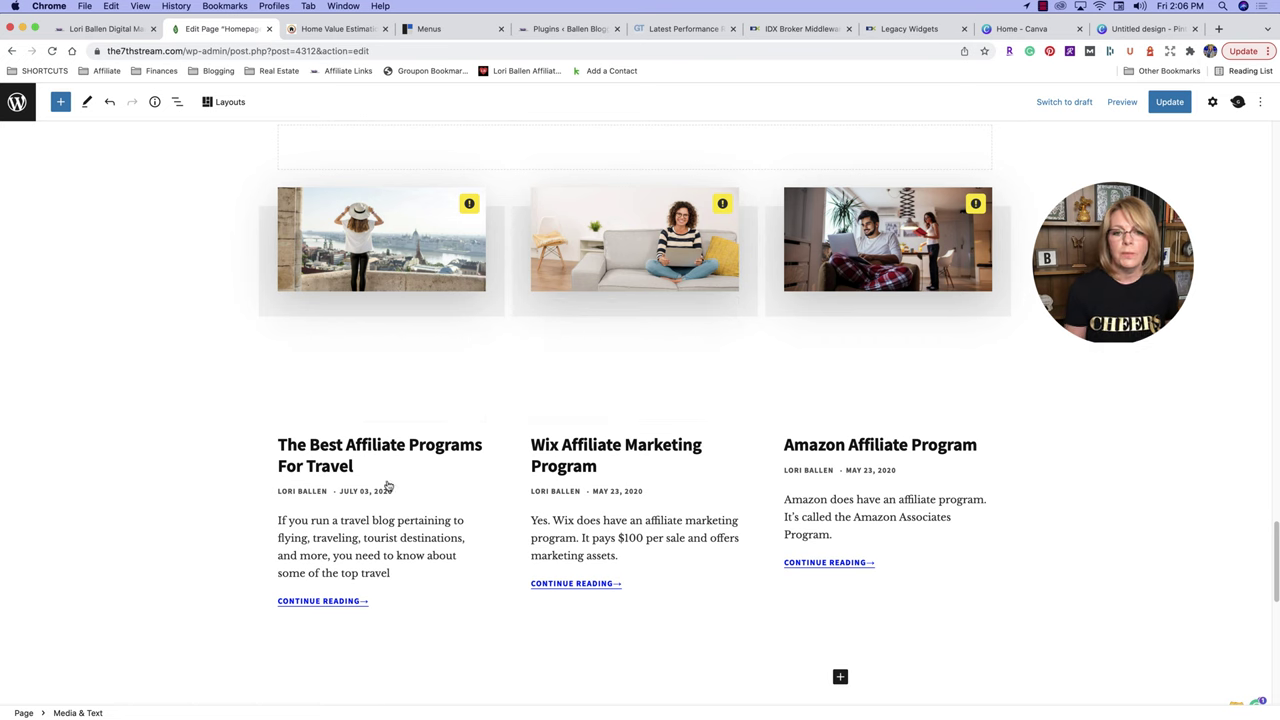
{"action": "scroll", "coordinate": [900, 420], "scroll_direction": "up", "scroll_amount": 4}
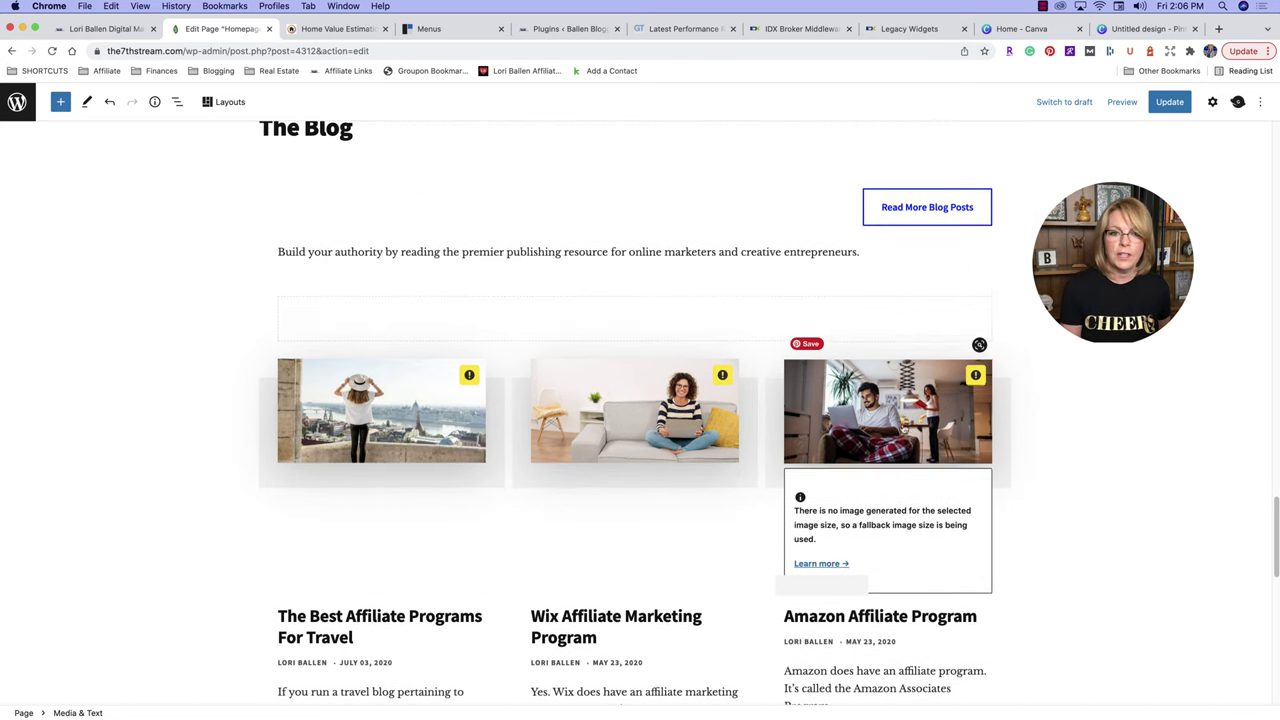
{"action": "scroll", "coordinate": [929, 440], "scroll_direction": "up", "scroll_amount": 3}
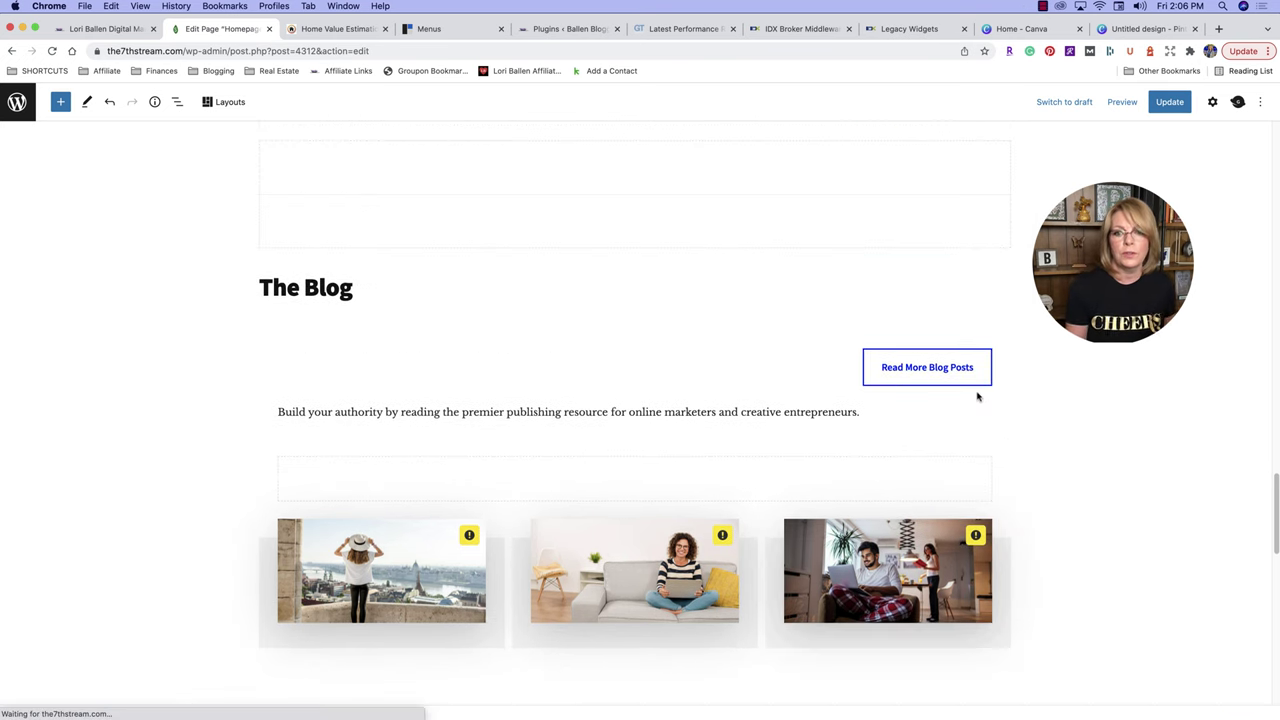
{"action": "scroll", "coordinate": [640, 420], "scroll_direction": "down", "scroll_amount": 3}
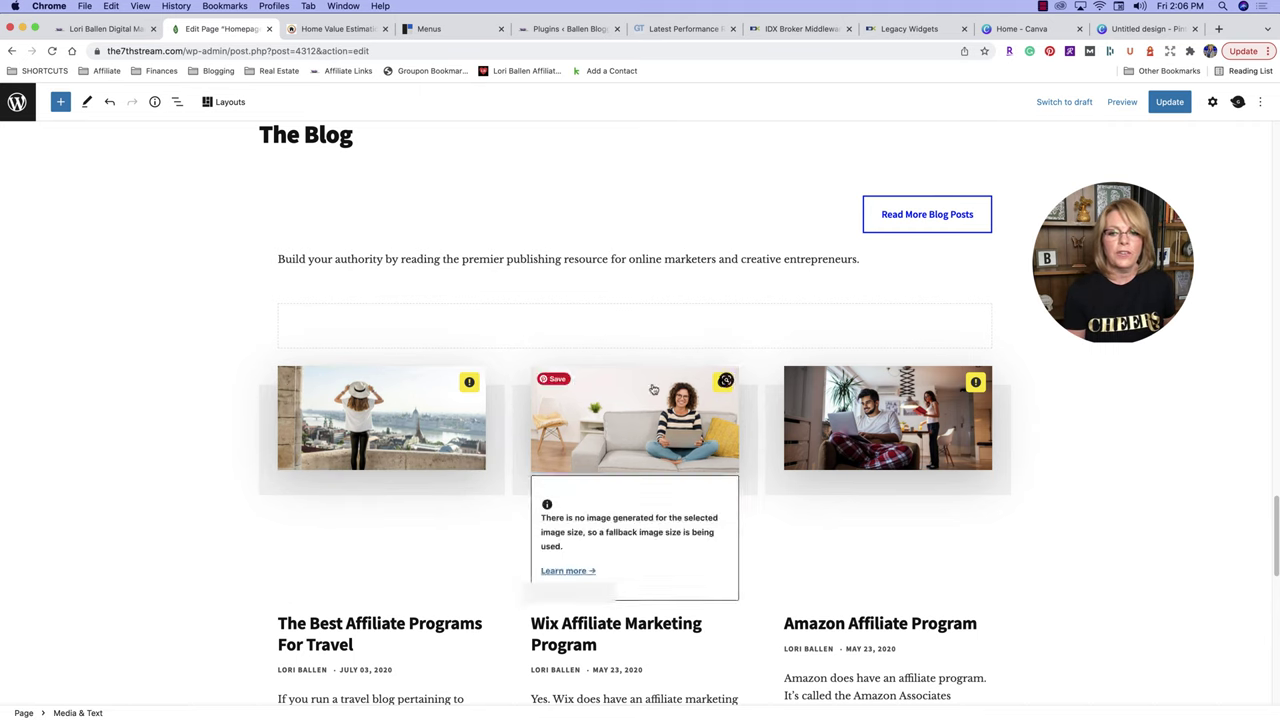
{"action": "scroll", "coordinate": [1230, 528], "scroll_direction": "up", "scroll_amount": 3}
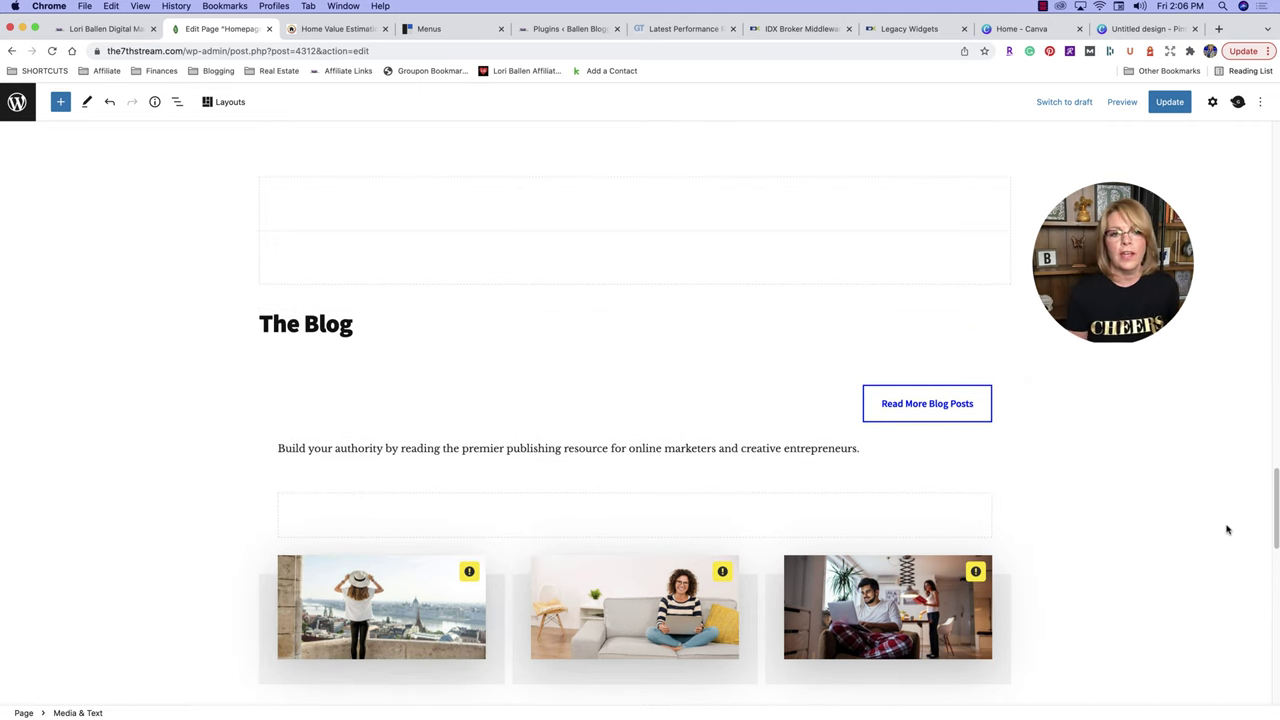
{"action": "scroll", "coordinate": [1215, 530], "scroll_direction": "up", "scroll_amount": 15}
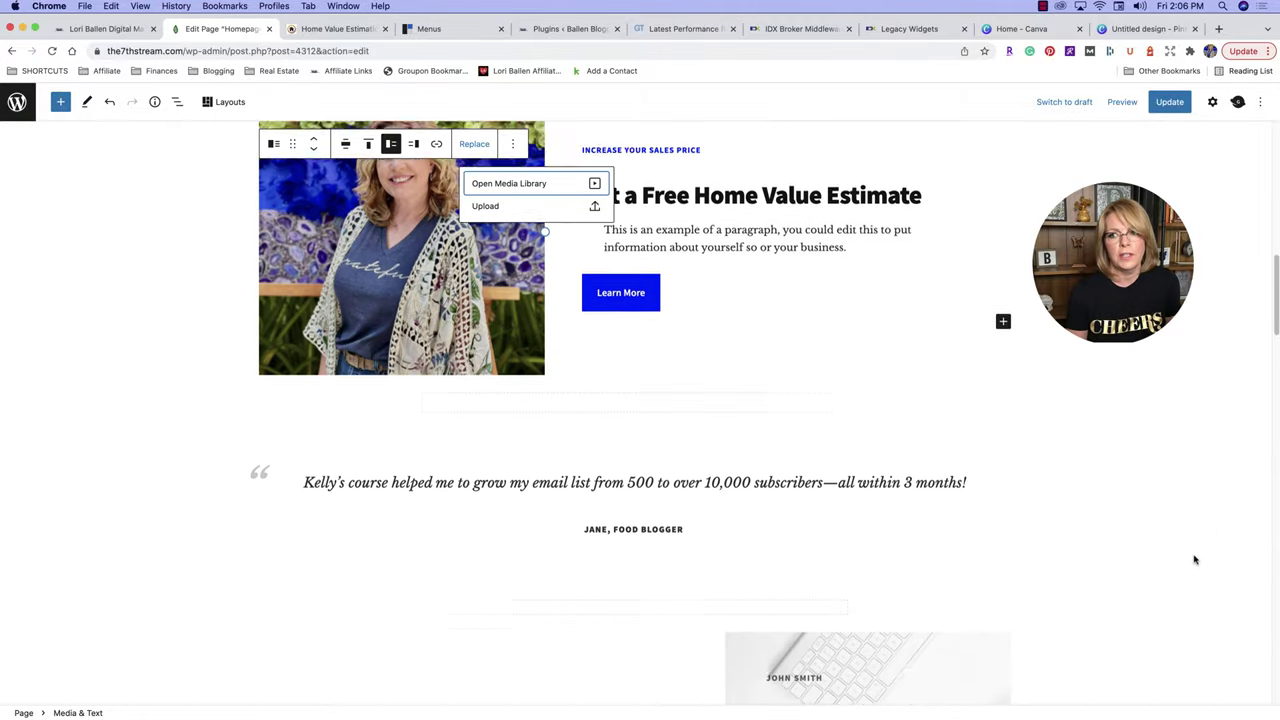
{"action": "scroll", "coordinate": [1194, 560], "scroll_direction": "up", "scroll_amount": 1}
{"action": "scroll", "coordinate": [1190, 540], "scroll_direction": "up", "scroll_amount": 10}
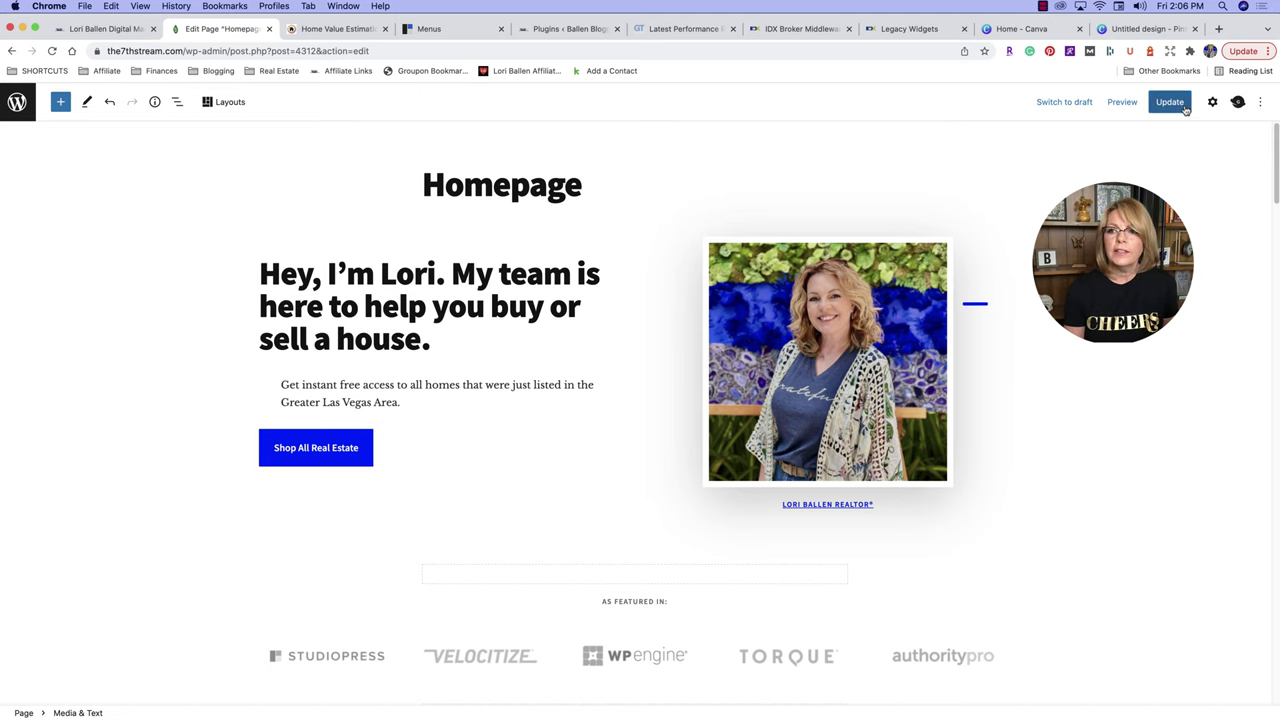
{"action": "scroll", "coordinate": [240, 417], "scroll_direction": "down", "scroll_amount": 2}
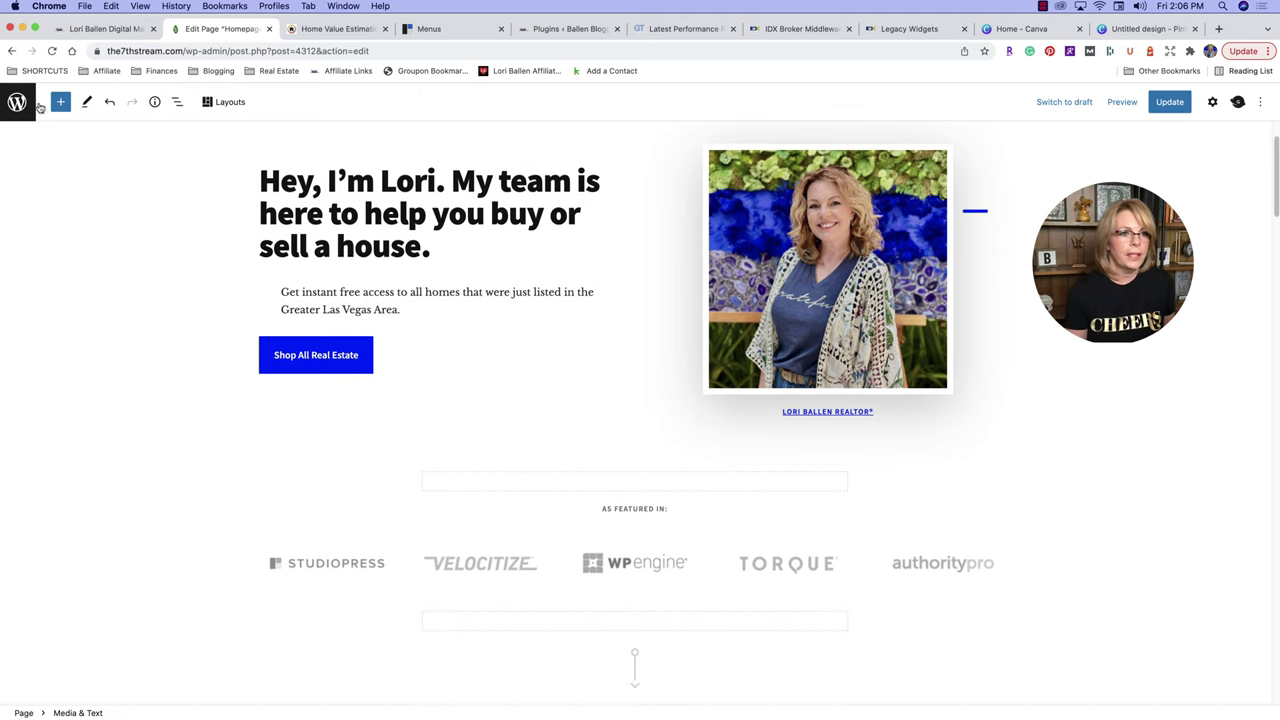
Browse the Layout Selector's Collections and Sections for layouts that could extend the homepage.
{"action": "left_click", "coordinate": [213, 102]}
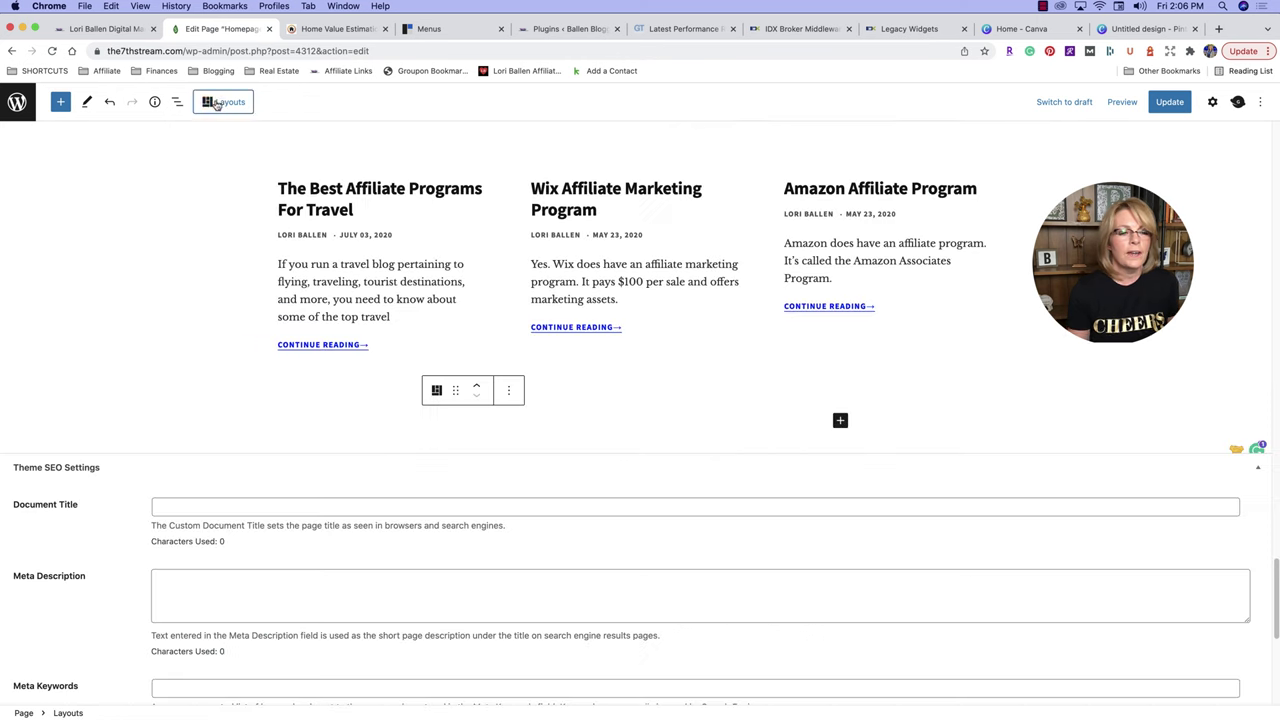
{"action": "left_click", "coordinate": [226, 102]}
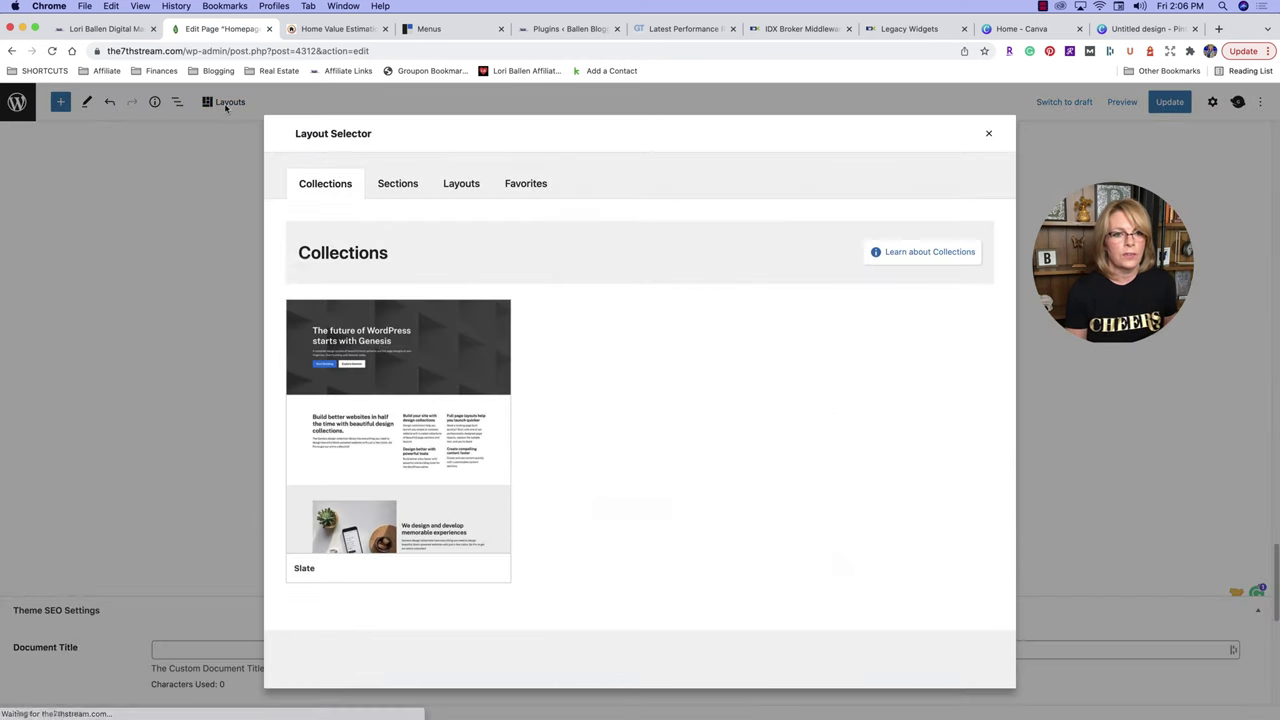
{"action": "left_click", "coordinate": [309, 313]}
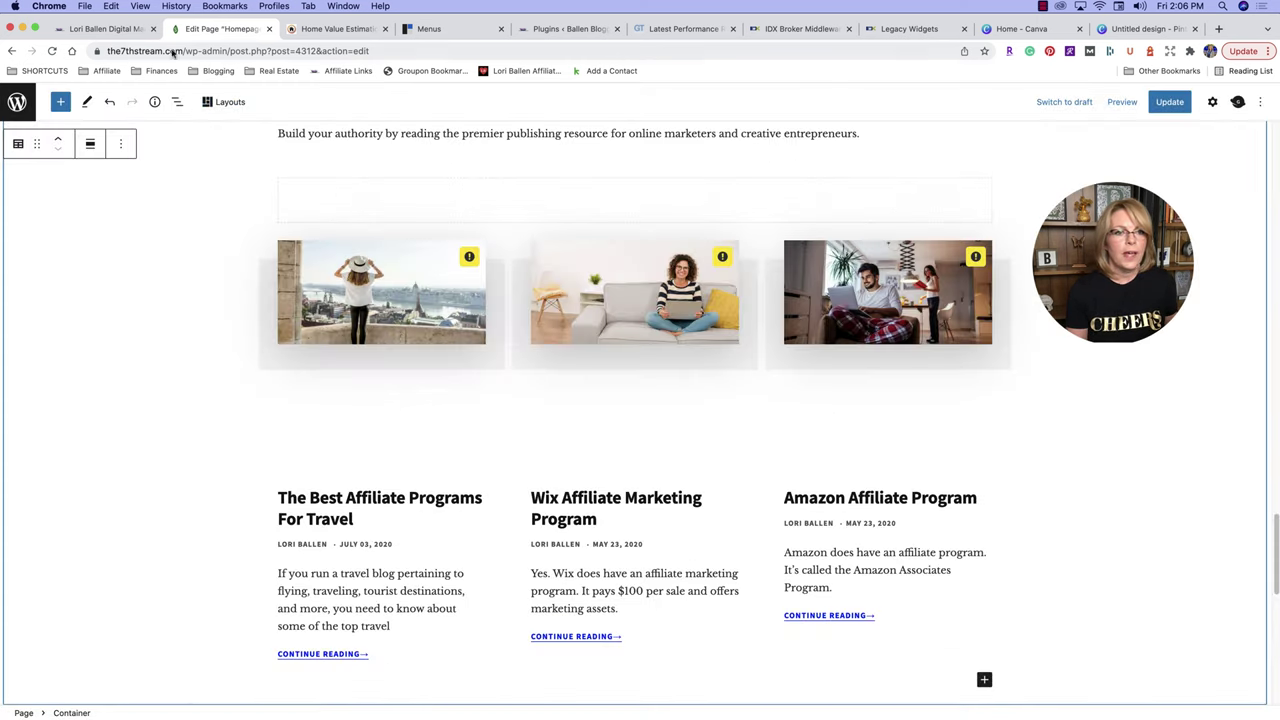
{"action": "left_click", "coordinate": [226, 102]}
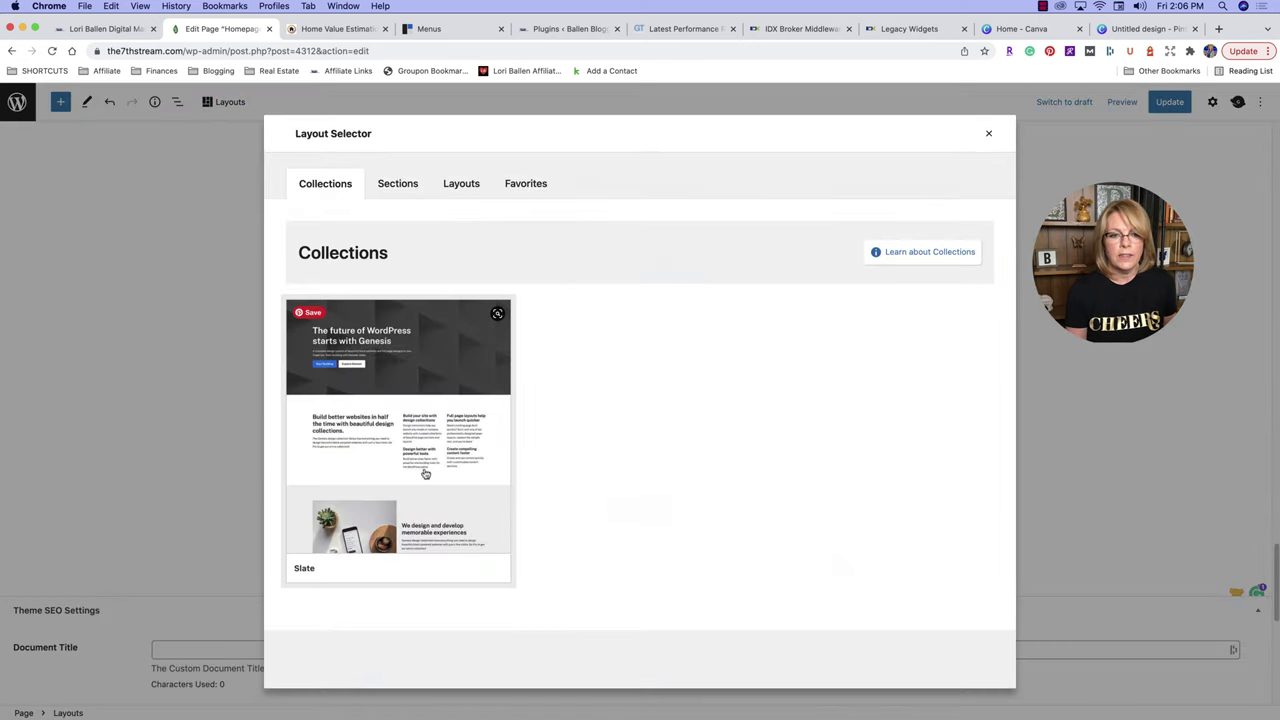
{"action": "left_click", "coordinate": [412, 188]}
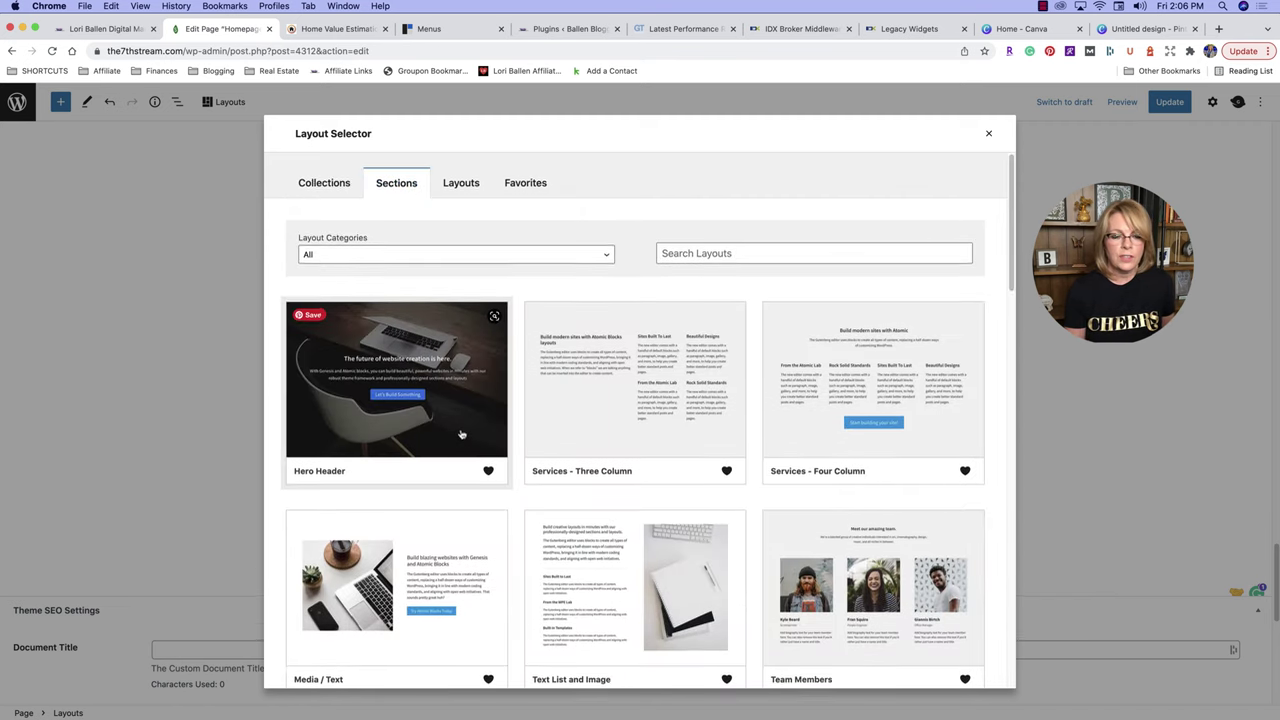
{"action": "scroll", "coordinate": [463, 440], "scroll_direction": "down", "scroll_amount": 2}
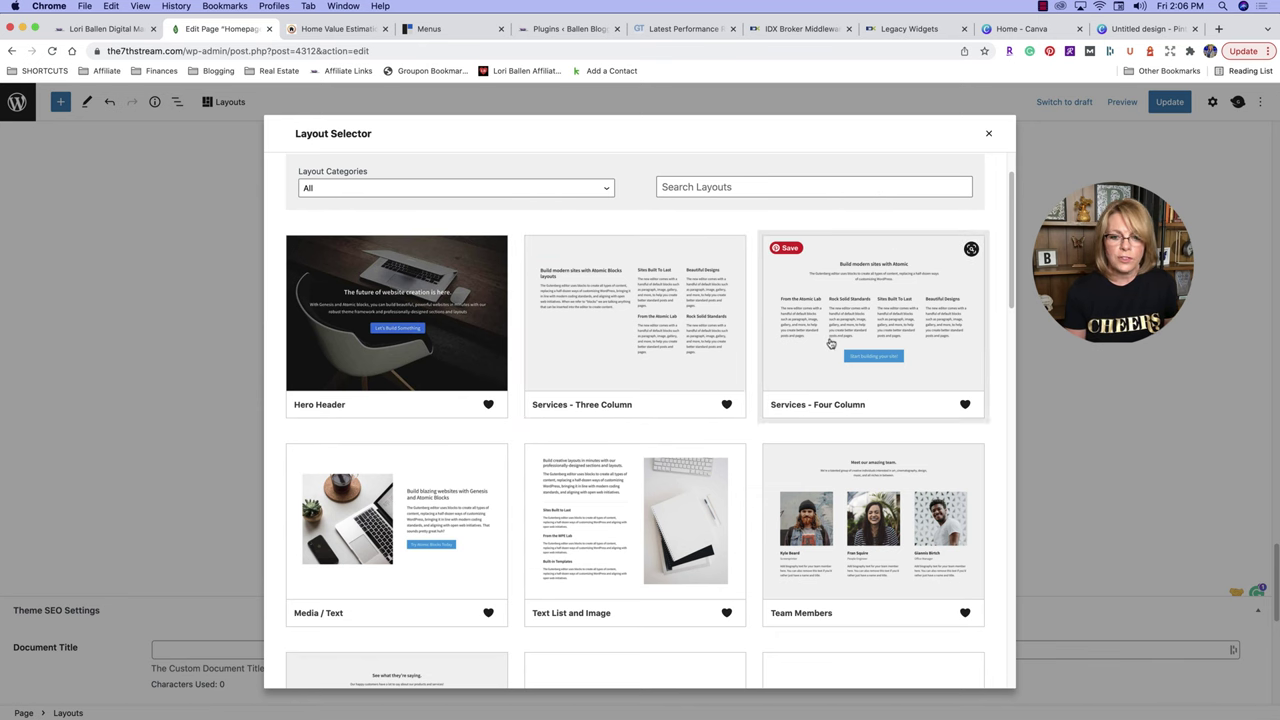
{"action": "scroll", "coordinate": [399, 518], "scroll_direction": "down", "scroll_amount": 2}
{"action": "left_click", "coordinate": [327, 460]}
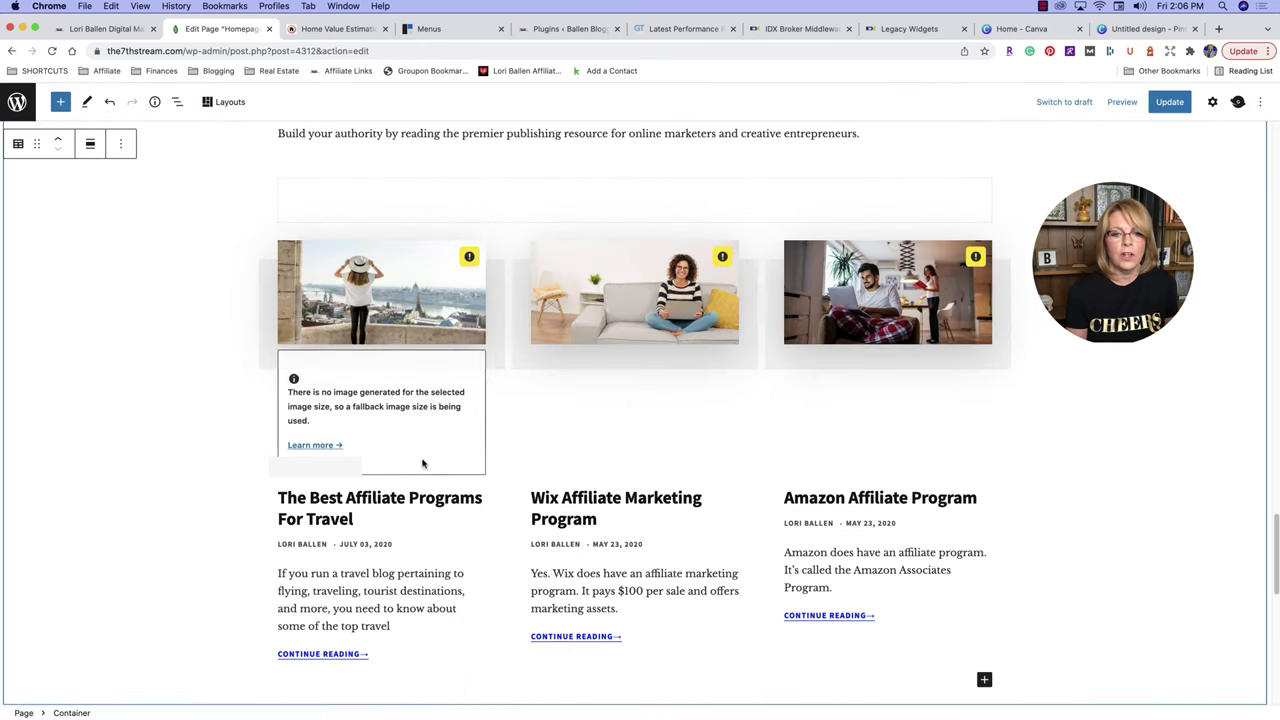
Insert the Slate Accordion and Text section from the Layout Selector below the homepage's blog posts.
{"action": "left_click", "coordinate": [224, 102]}
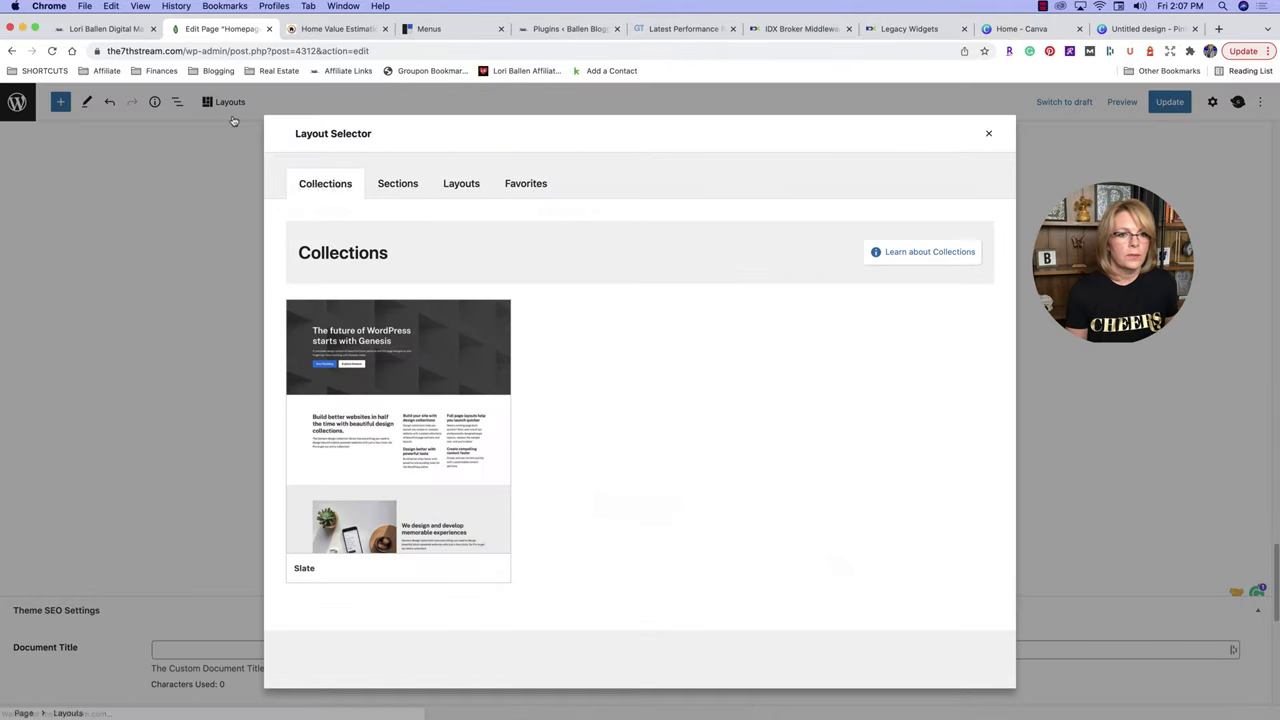
{"action": "left_click", "coordinate": [397, 183]}
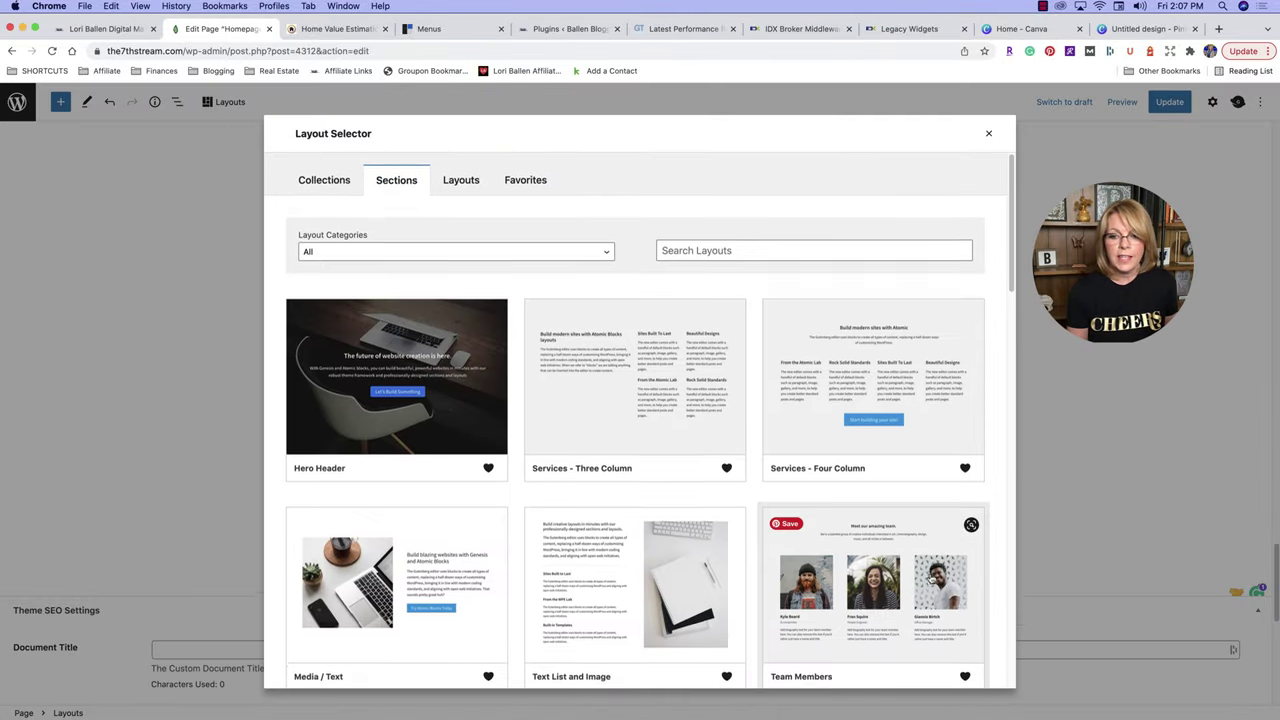
{"action": "scroll", "coordinate": [929, 576], "scroll_direction": "down", "scroll_amount": 2}
{"action": "scroll", "coordinate": [929, 573], "scroll_direction": "down", "scroll_amount": 4}
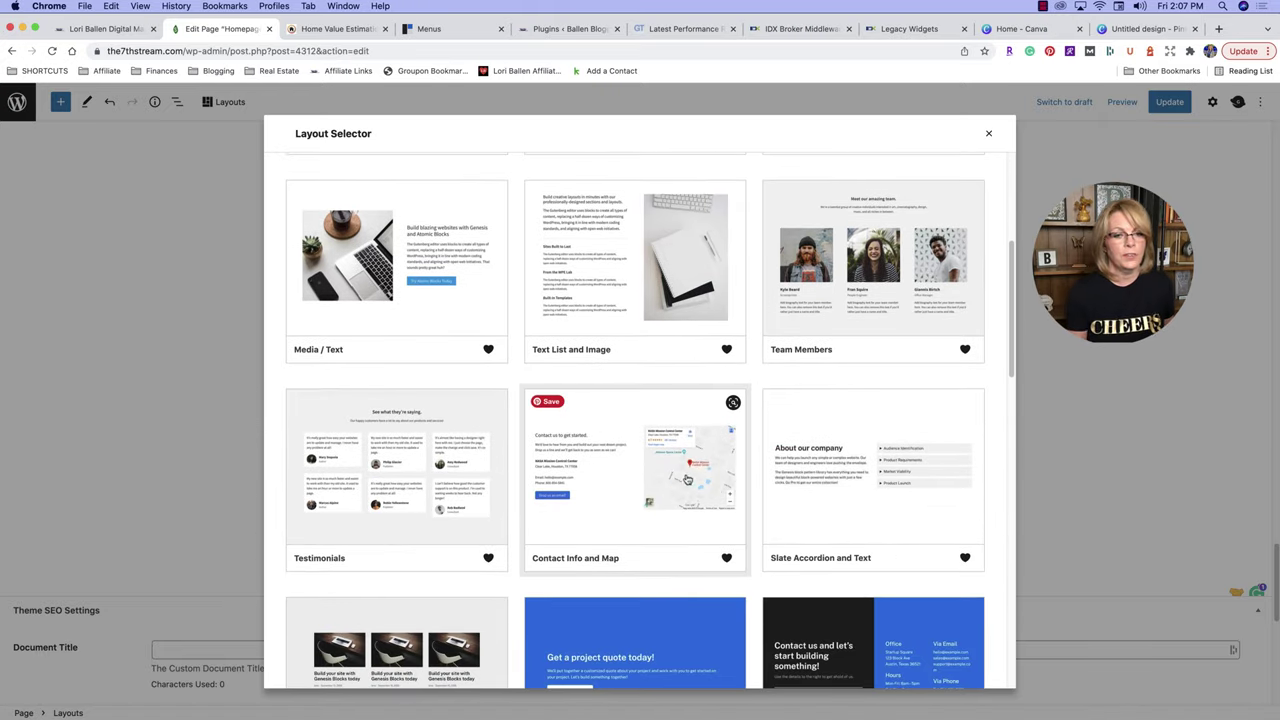
{"action": "scroll", "coordinate": [661, 468], "scroll_direction": "down", "scroll_amount": 1}
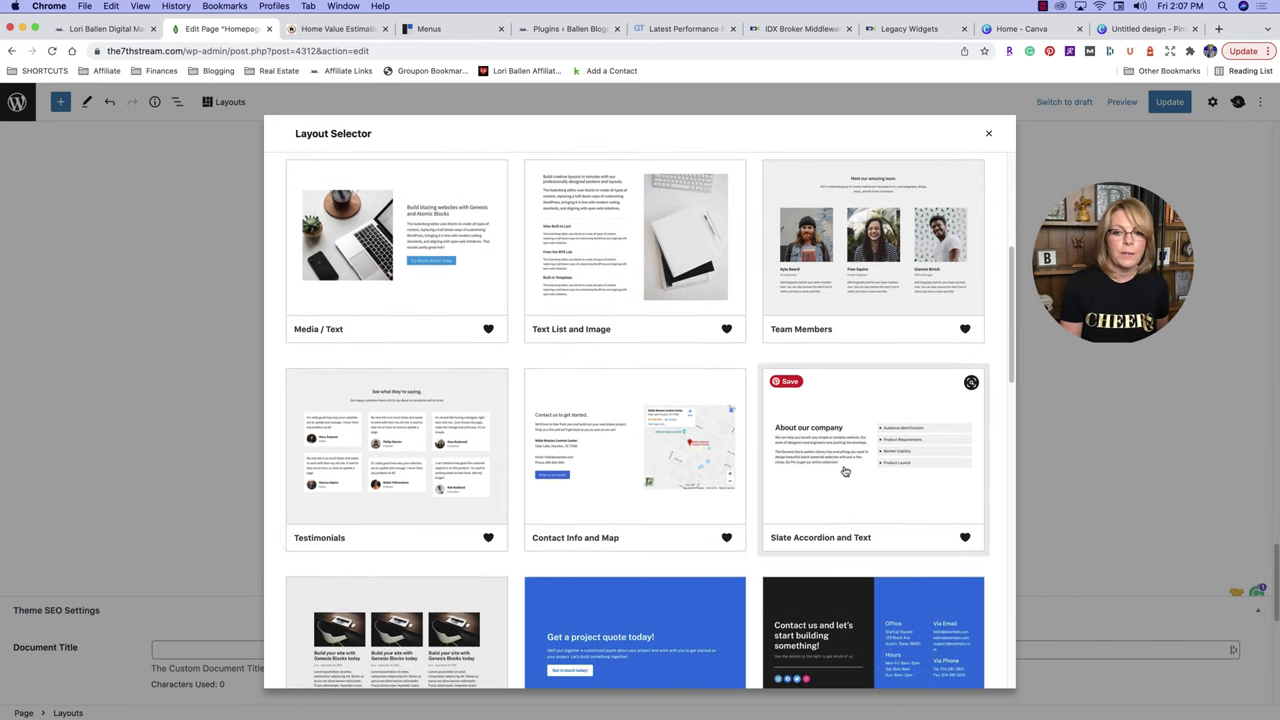
{"action": "scroll", "coordinate": [846, 472], "scroll_direction": "down", "scroll_amount": 3}
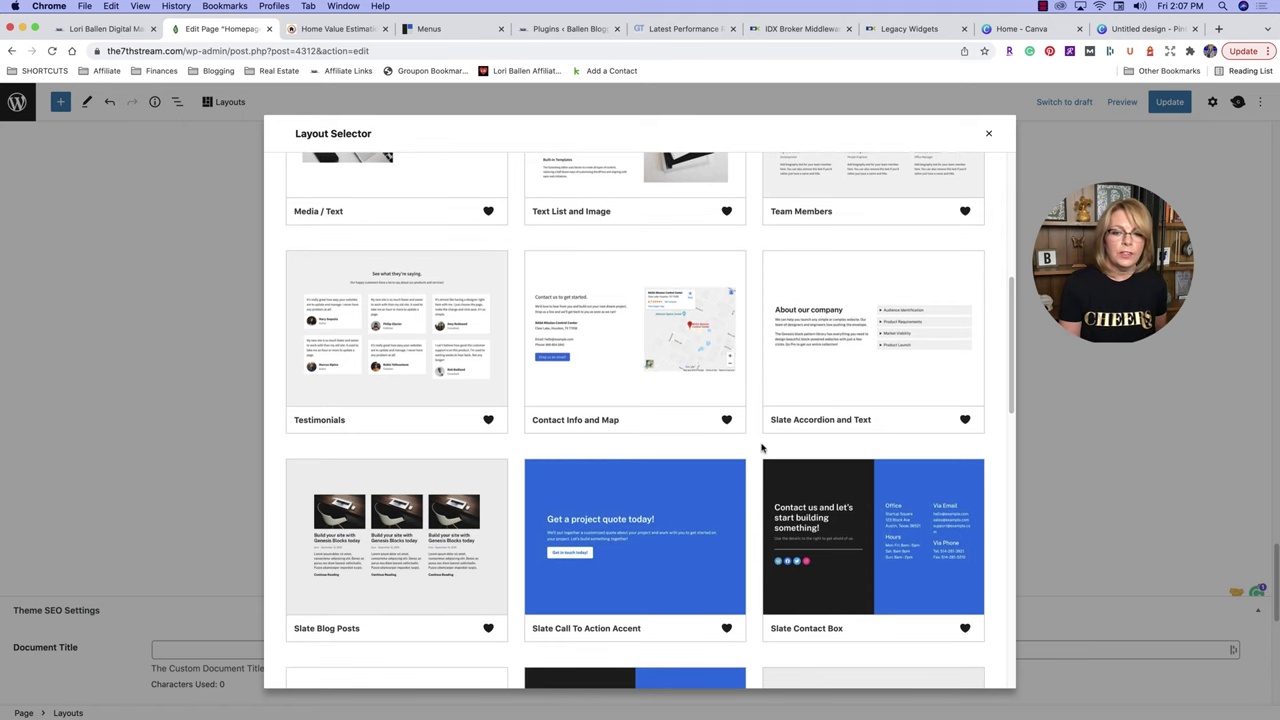
{"action": "left_click", "coordinate": [846, 333]}
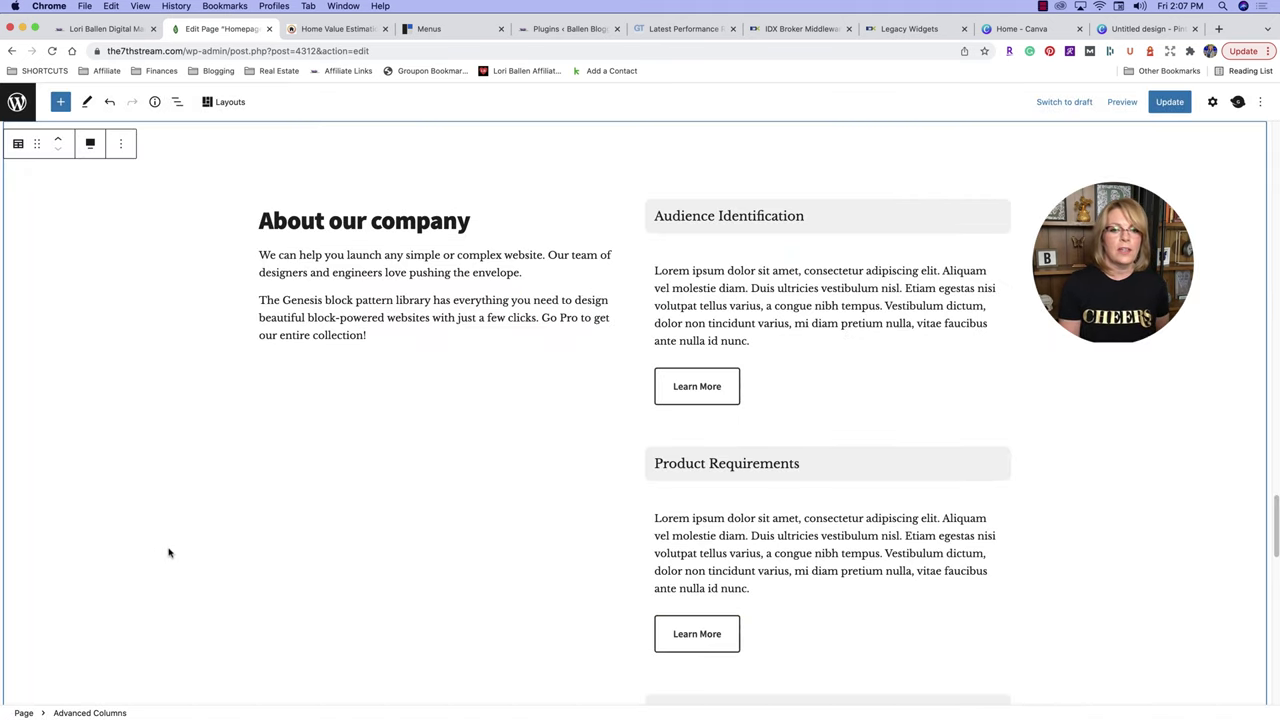
Examine the inserted About our company section, including its accordion headings, paragraphs and Learn More buttons.
{"action": "scroll", "coordinate": [277, 554], "scroll_direction": "down", "scroll_amount": 2}
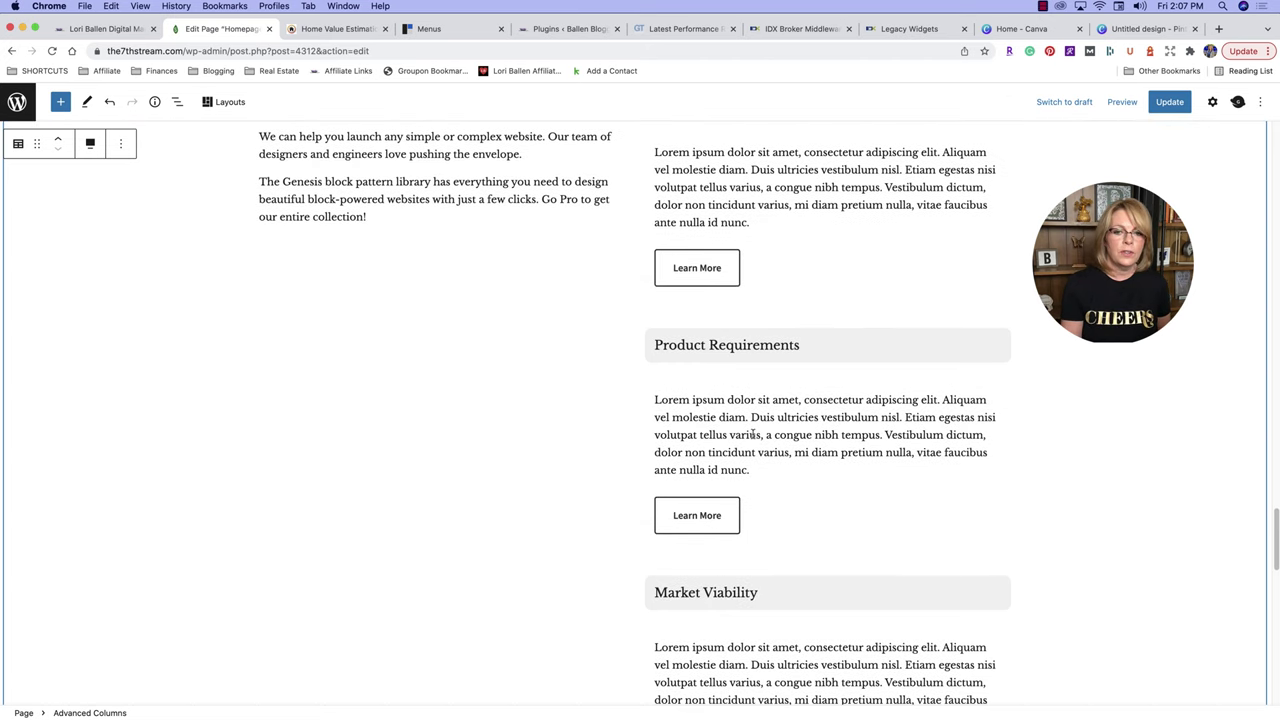
{"action": "scroll", "coordinate": [738, 587], "scroll_direction": "up", "scroll_amount": 5}
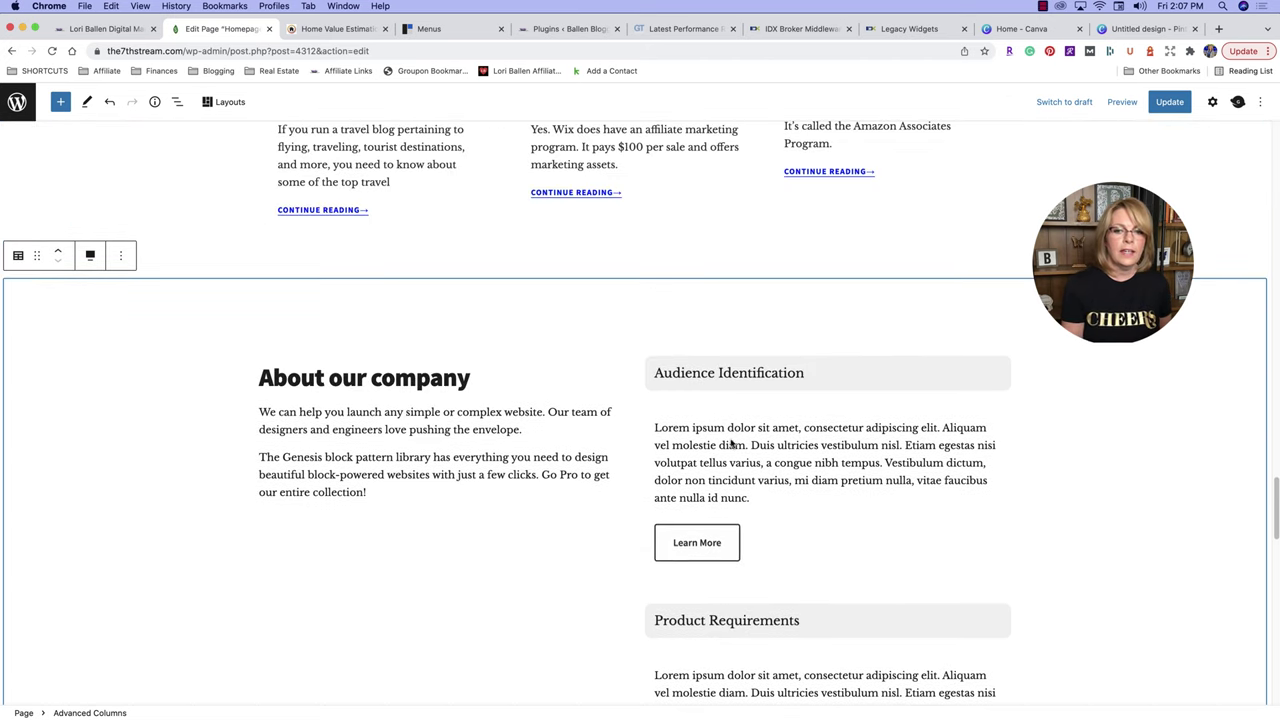
{"action": "left_click", "coordinate": [710, 372]}
{"action": "left_click_drag", "start_coordinate": [830, 379], "coordinate": [645, 372]}
{"action": "left_click_drag", "start_coordinate": [745, 484], "coordinate": [587, 485]}
{"action": "scroll", "coordinate": [589, 487], "scroll_direction": "down", "scroll_amount": 20}
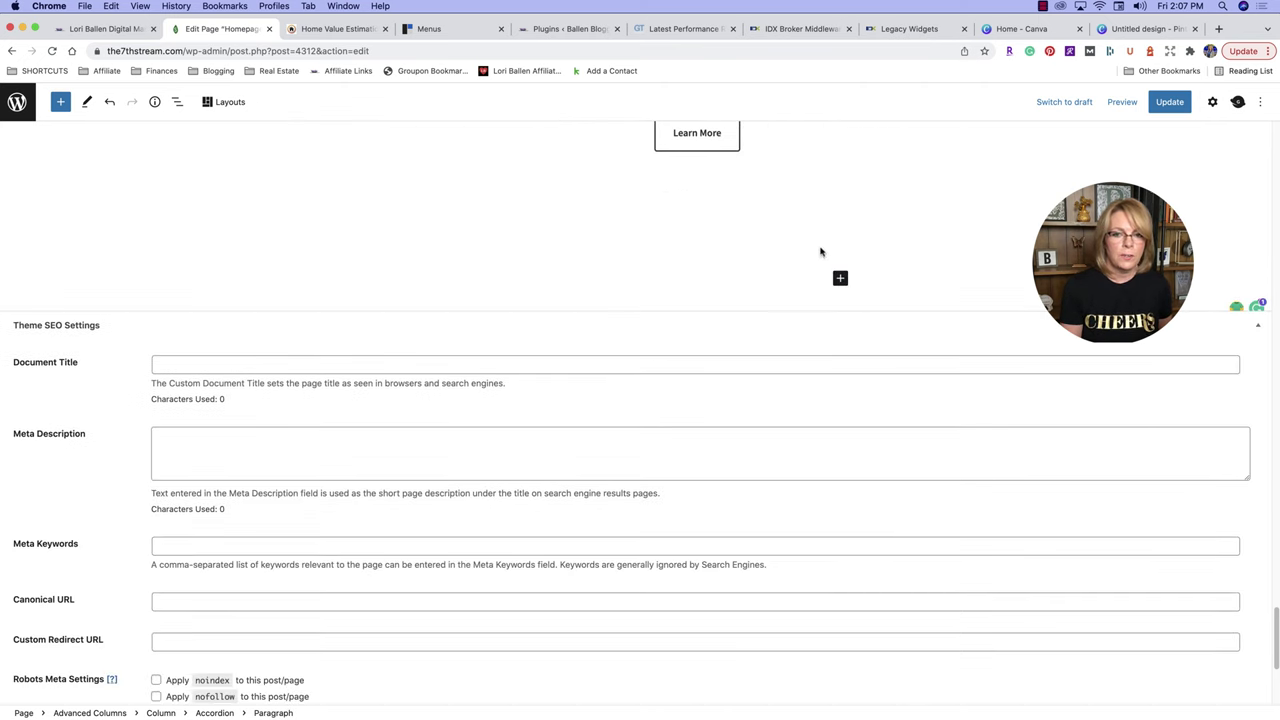
Insert the Team Members section from the Layout Selector below the About our company section.
{"action": "left_click", "coordinate": [749, 296]}
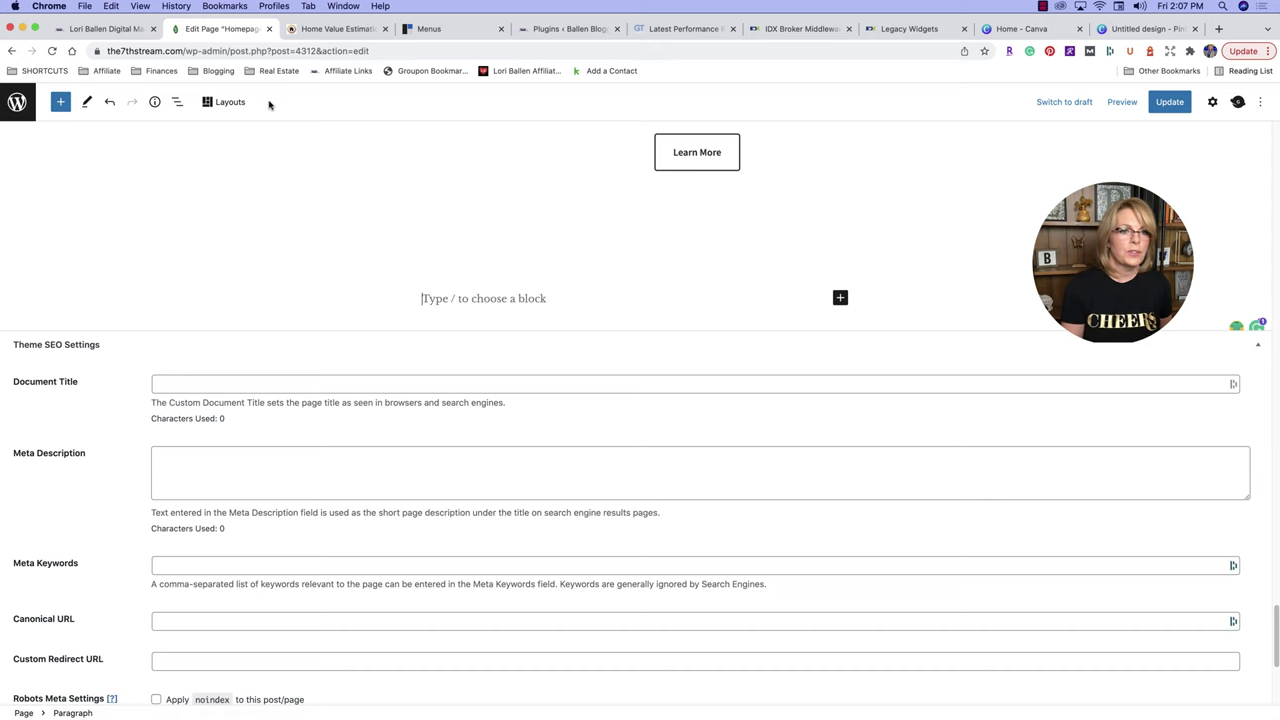
{"action": "left_click", "coordinate": [229, 102]}
{"action": "left_click", "coordinate": [226, 103]}
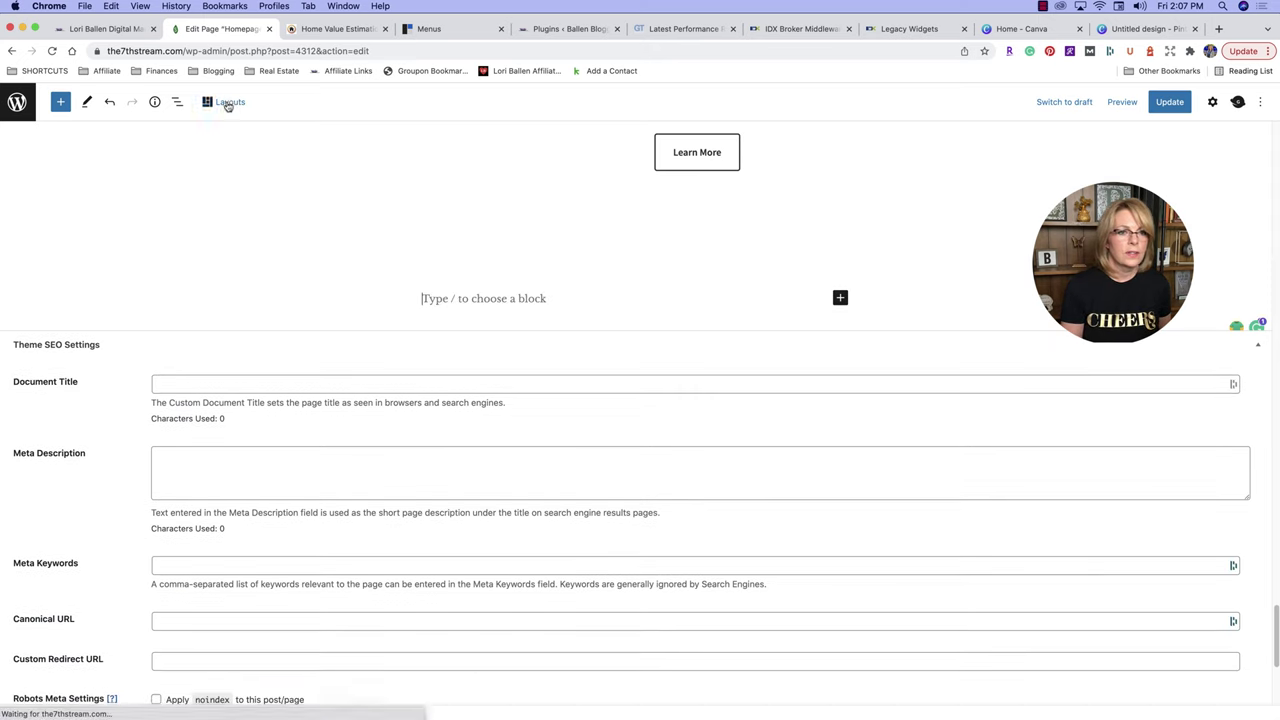
{"action": "left_click", "coordinate": [226, 103]}
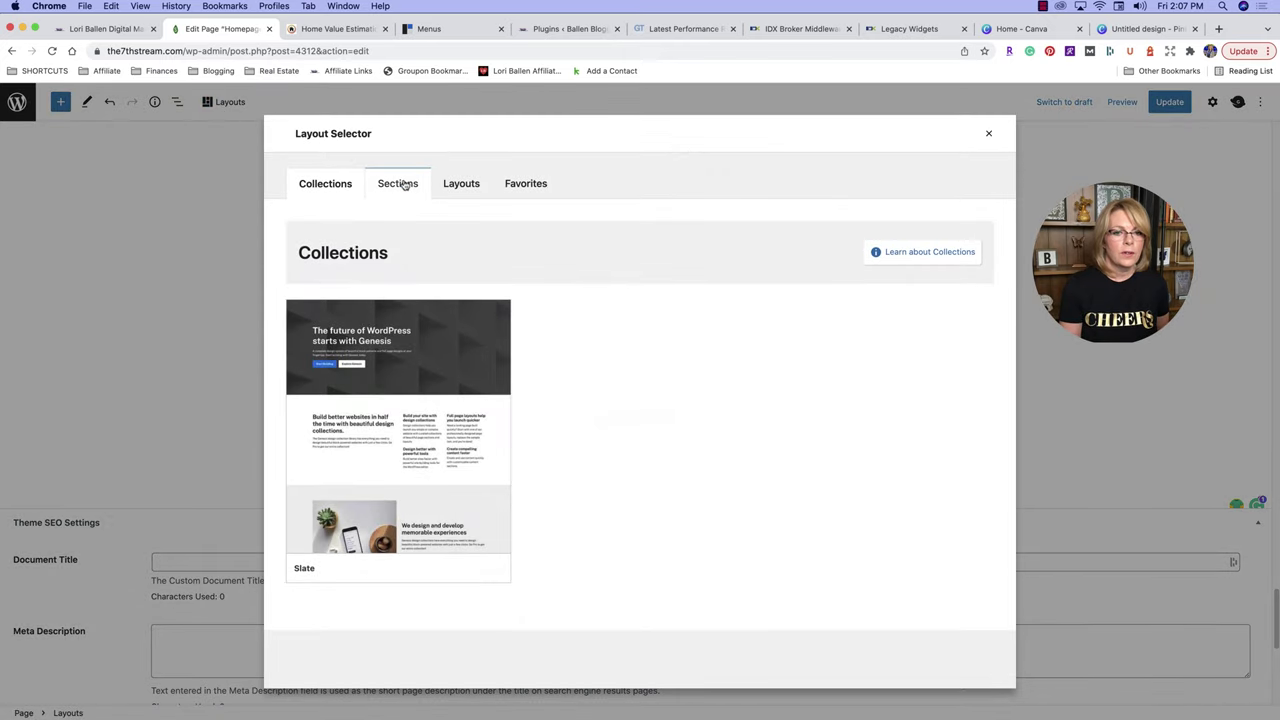
{"action": "left_click", "coordinate": [404, 184]}
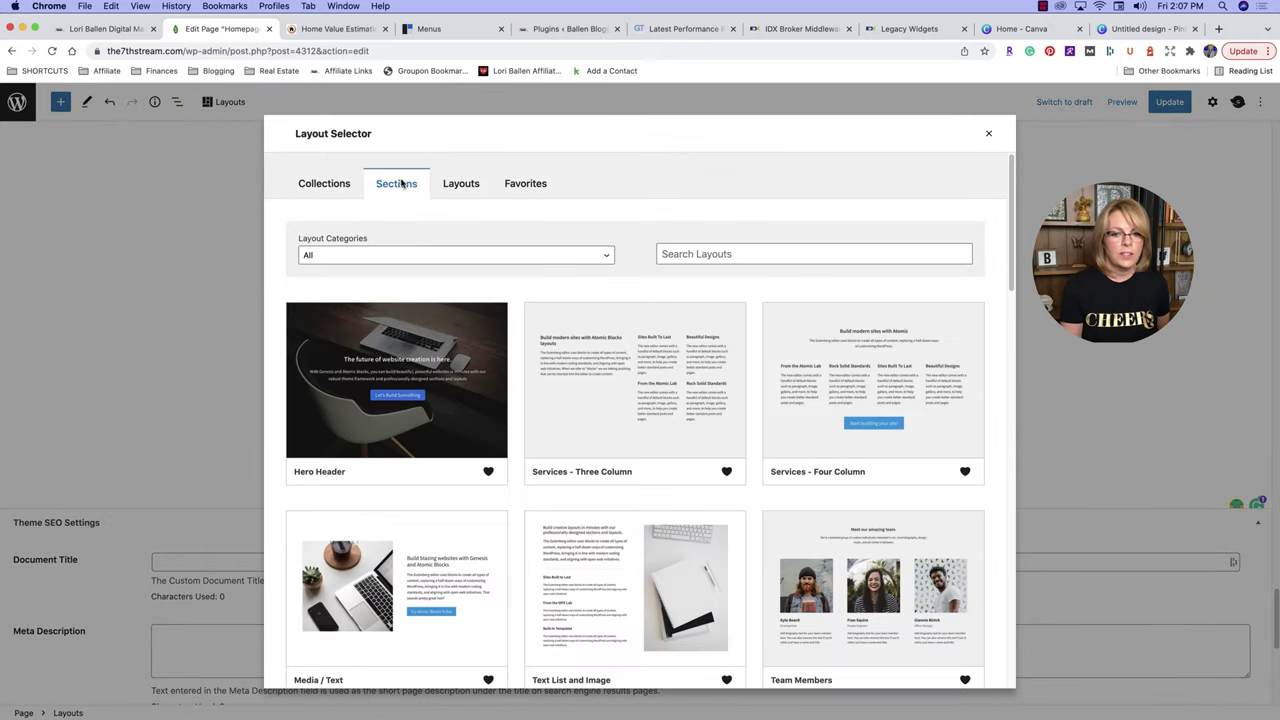
{"action": "scroll", "coordinate": [852, 475], "scroll_direction": "down", "scroll_amount": 2}
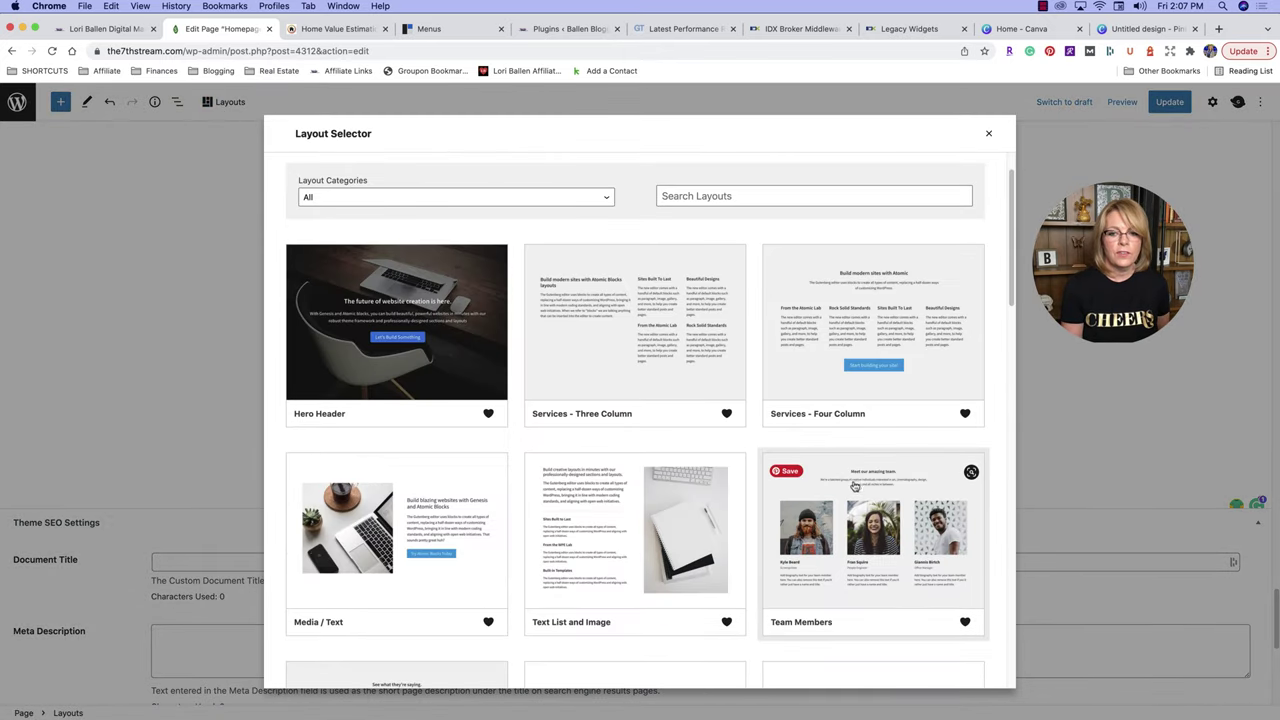
{"action": "left_click", "coordinate": [830, 602]}
Look at the media library options for the first team member's photo, and review the added team and About our company sections.
{"action": "scroll", "coordinate": [830, 602], "scroll_direction": "down", "scroll_amount": 5}
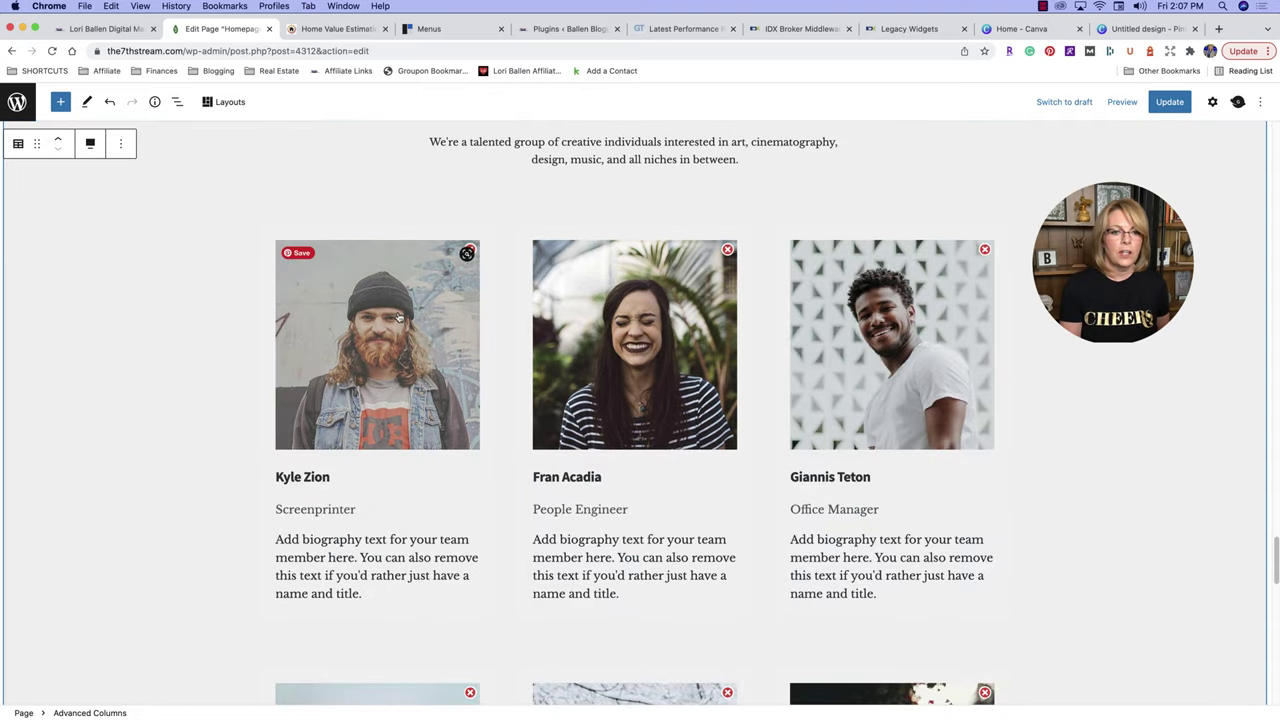
{"action": "left_click", "coordinate": [379, 285]}
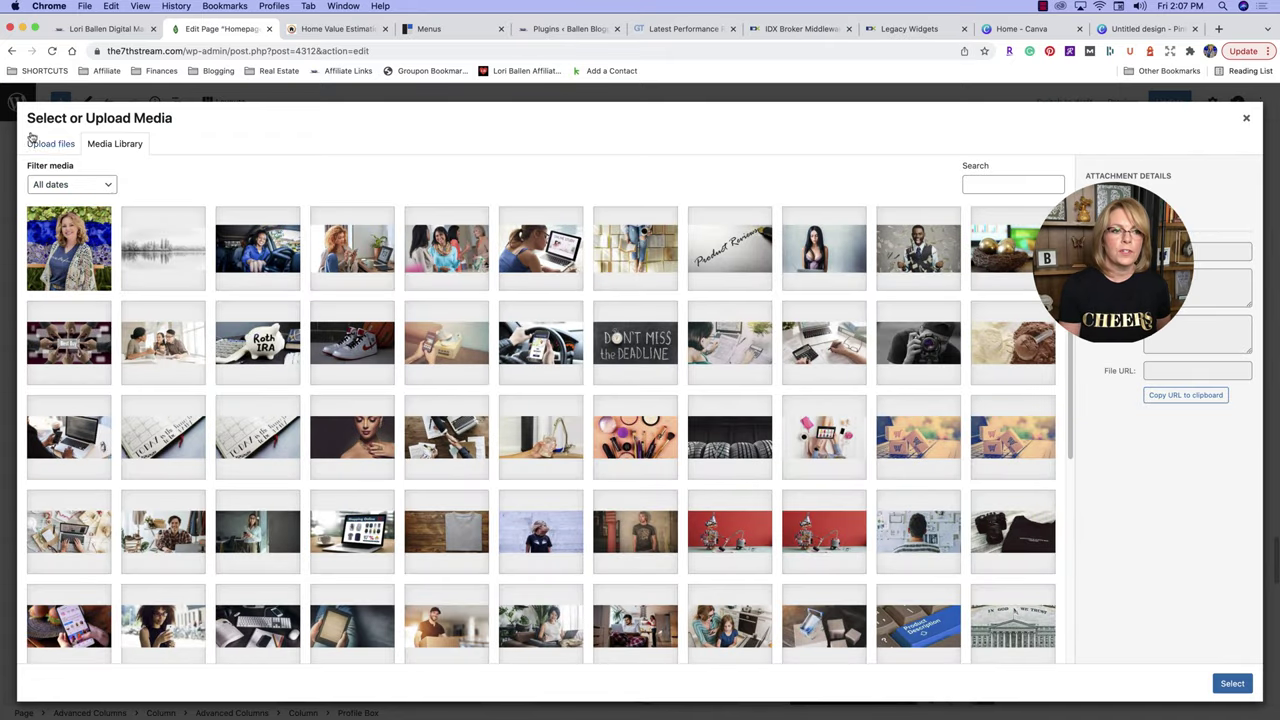
{"action": "left_click", "coordinate": [1246, 118]}
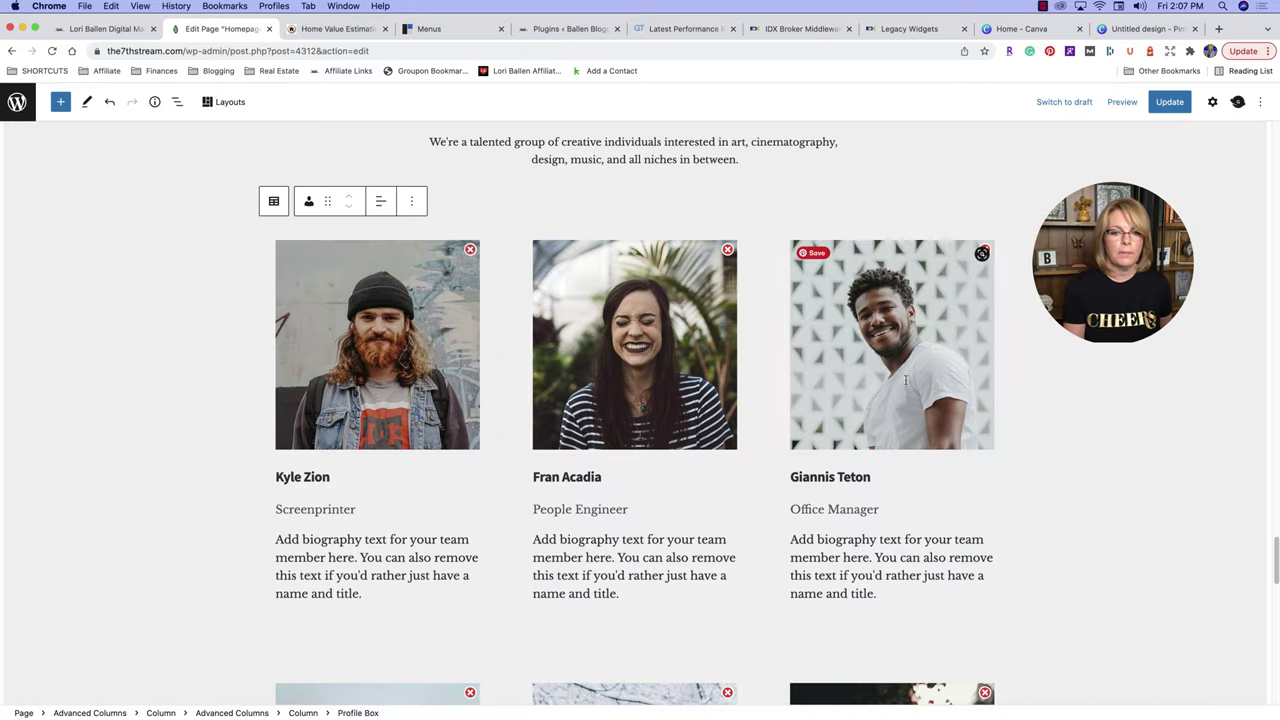
{"action": "scroll", "coordinate": [613, 492], "scroll_direction": "down", "scroll_amount": 10}
{"action": "scroll", "coordinate": [613, 492], "scroll_direction": "up", "scroll_amount": 20}
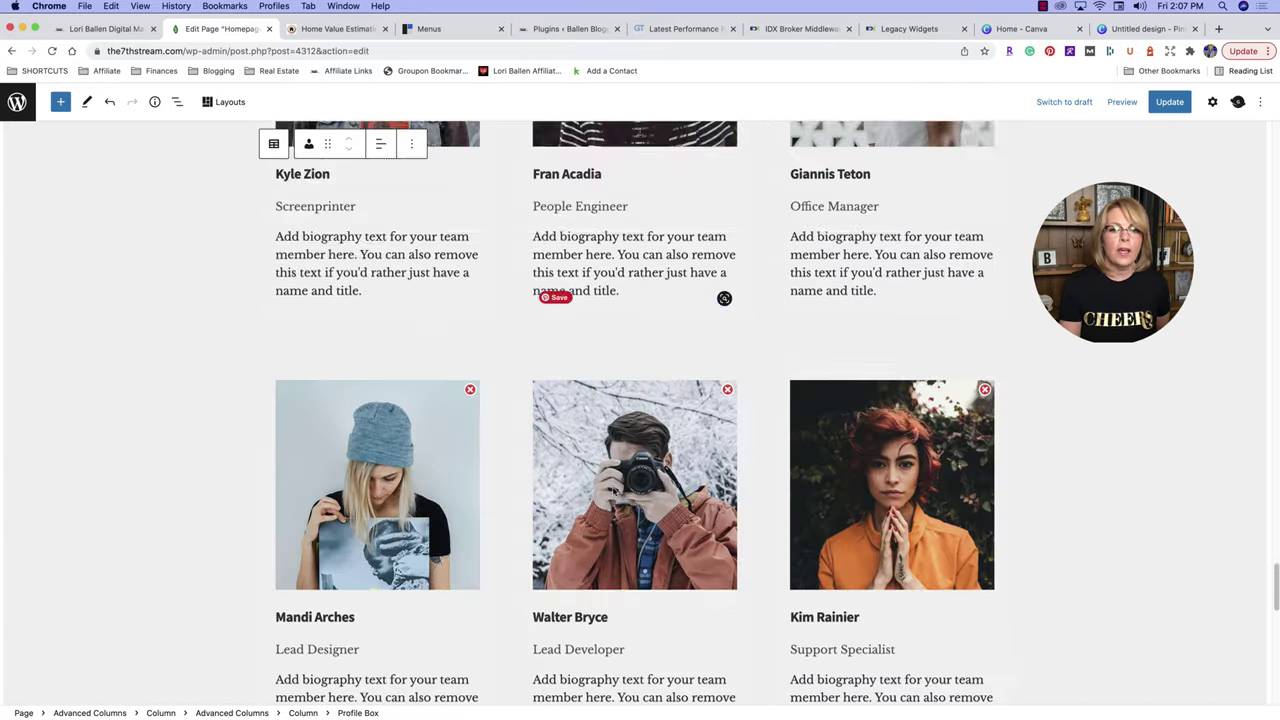
{"action": "scroll", "coordinate": [618, 486], "scroll_direction": "up", "scroll_amount": 5}
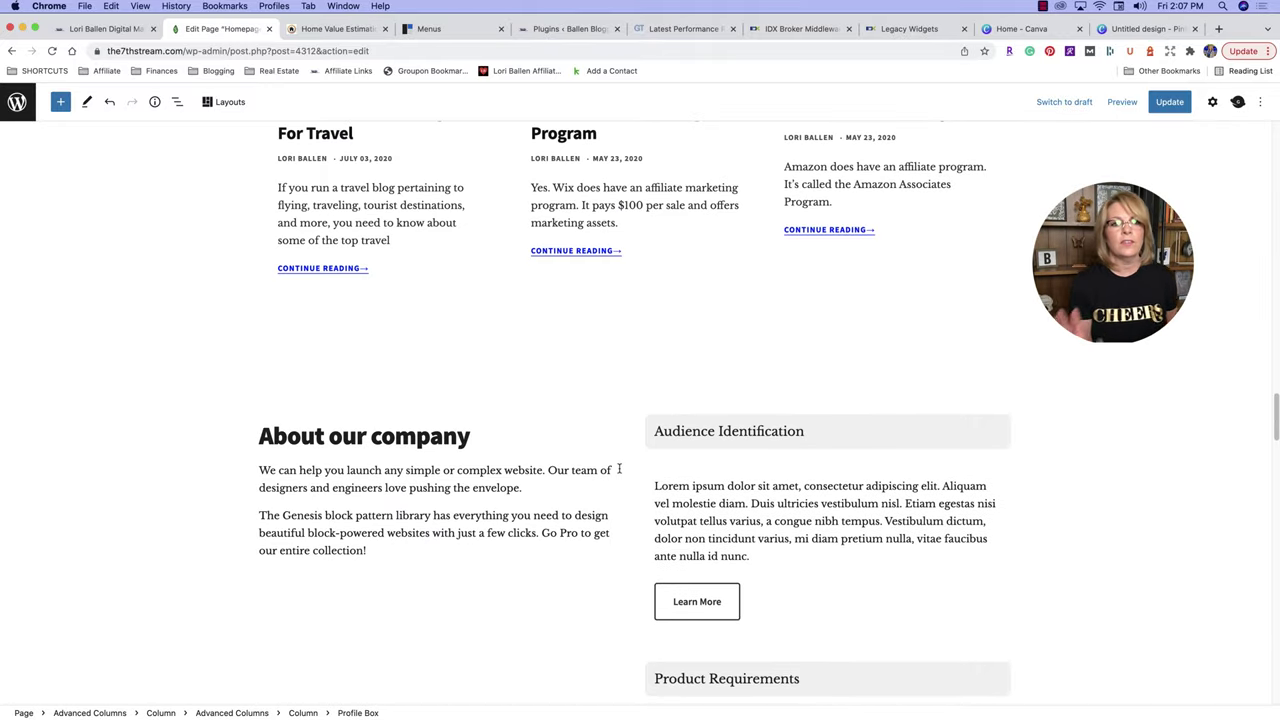
Review the homepage sections from the email marketing offer through the blog posts and About our company down to the team section.
{"action": "key", "text": "super+s"}
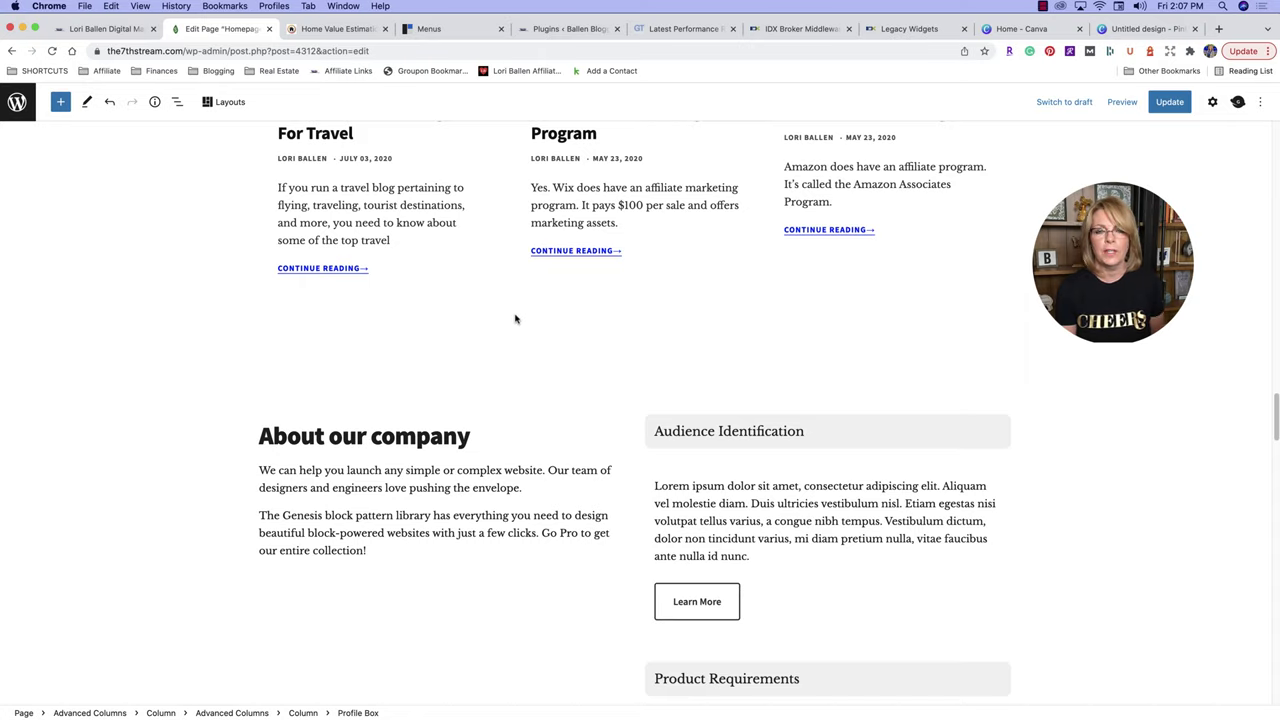
{"action": "scroll", "coordinate": [505, 320], "scroll_direction": "up", "scroll_amount": 10}
{"action": "scroll", "coordinate": [503, 328], "scroll_direction": "up", "scroll_amount": 6}
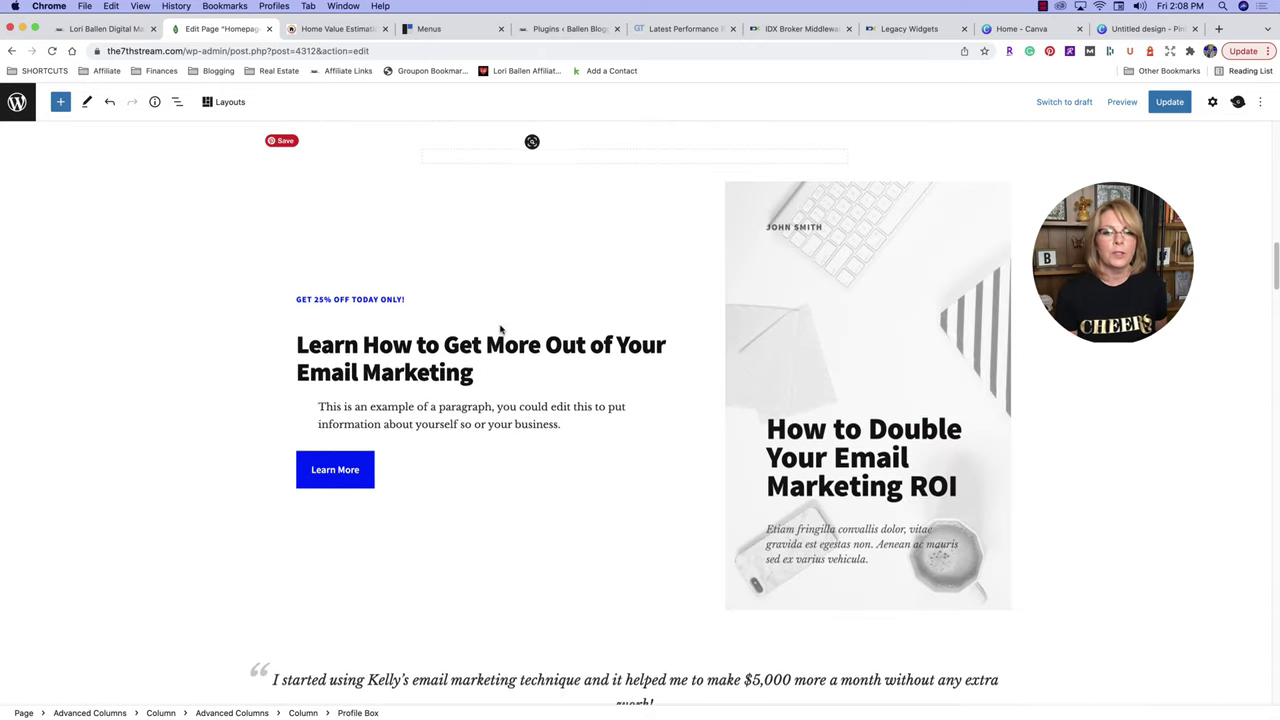
{"action": "scroll", "coordinate": [515, 340], "scroll_direction": "up", "scroll_amount": 2}
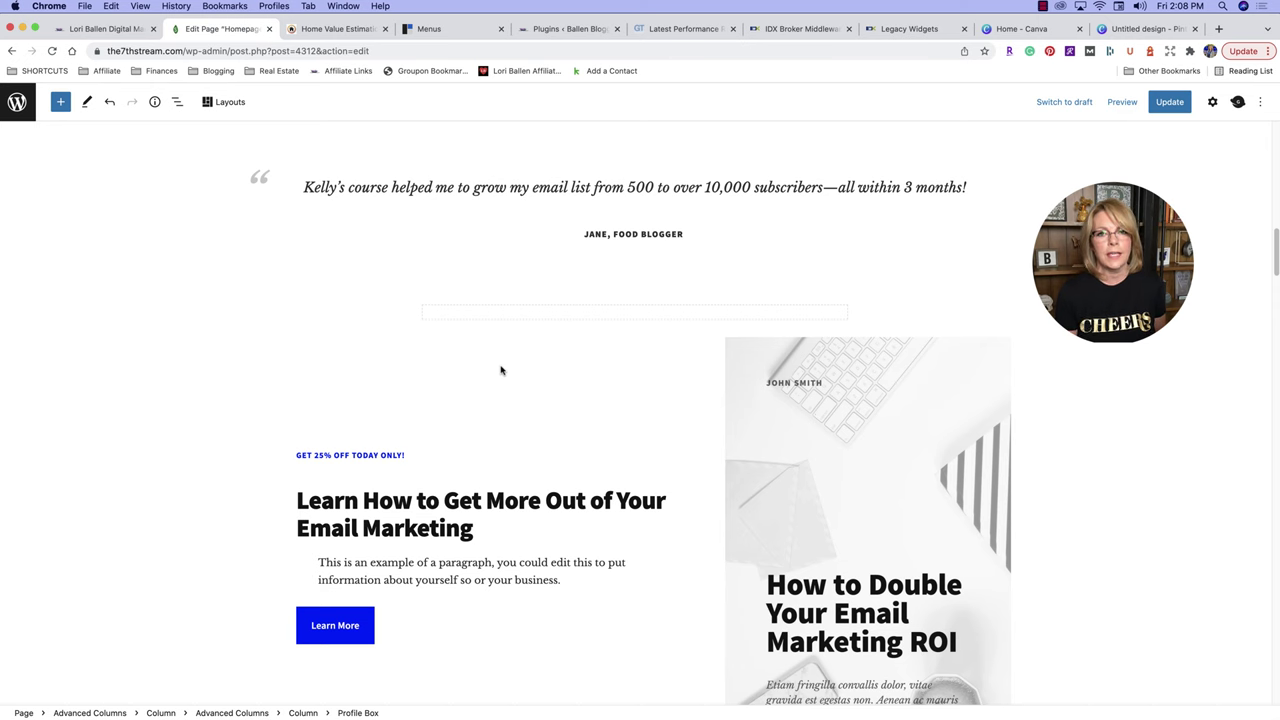
{"action": "scroll", "coordinate": [511, 416], "scroll_direction": "down", "scroll_amount": 10}
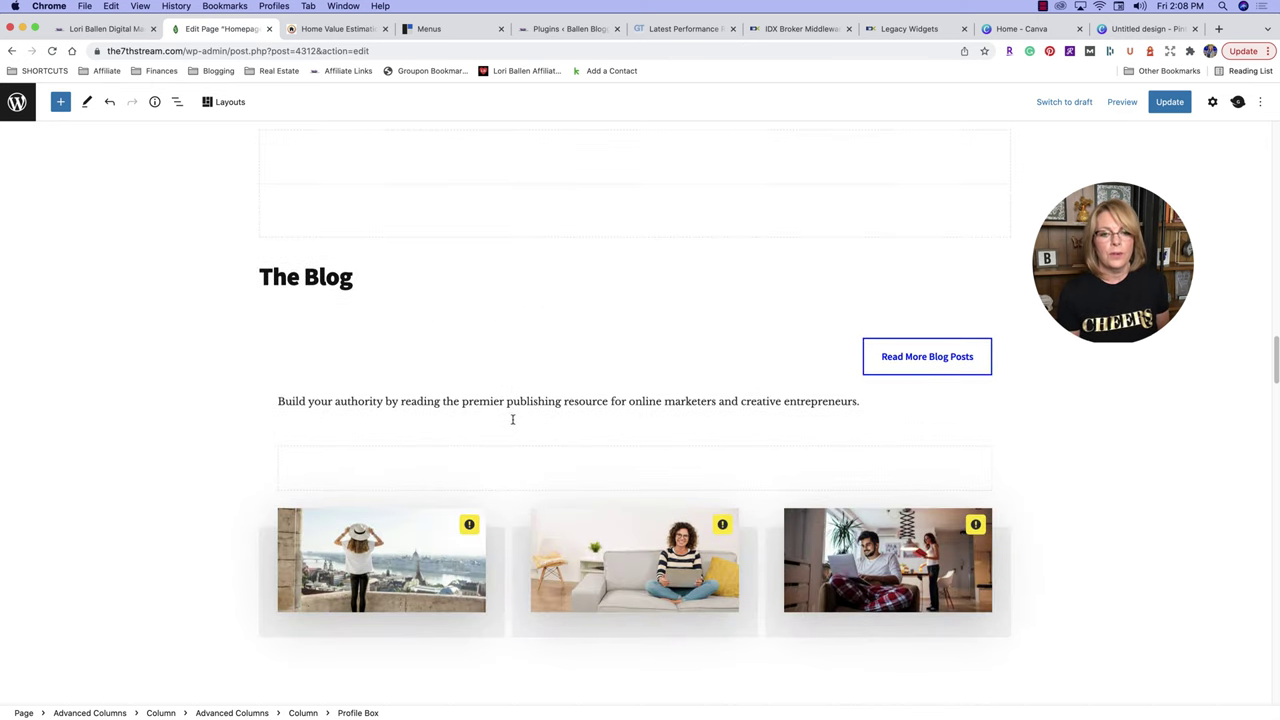
{"action": "scroll", "coordinate": [512, 420], "scroll_direction": "down", "scroll_amount": 5}
{"action": "scroll", "coordinate": [512, 421], "scroll_direction": "down", "scroll_amount": 2}
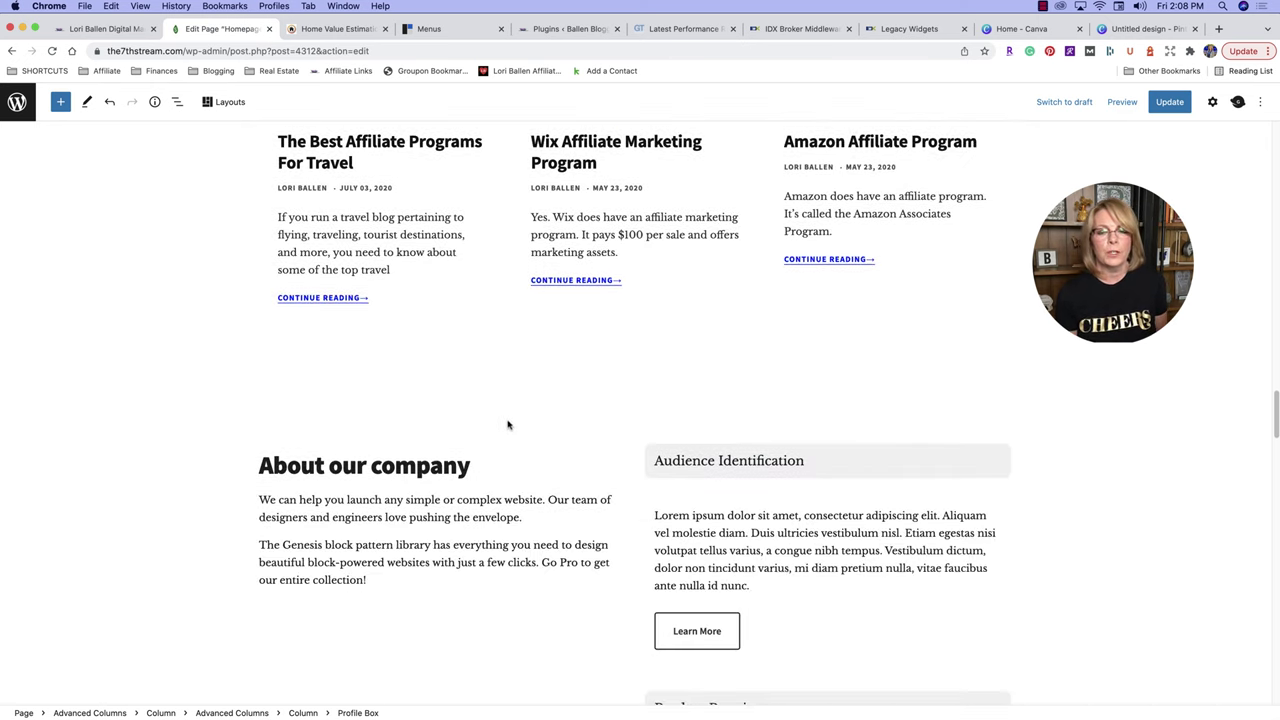
{"action": "scroll", "coordinate": [500, 420], "scroll_direction": "down", "scroll_amount": 10}
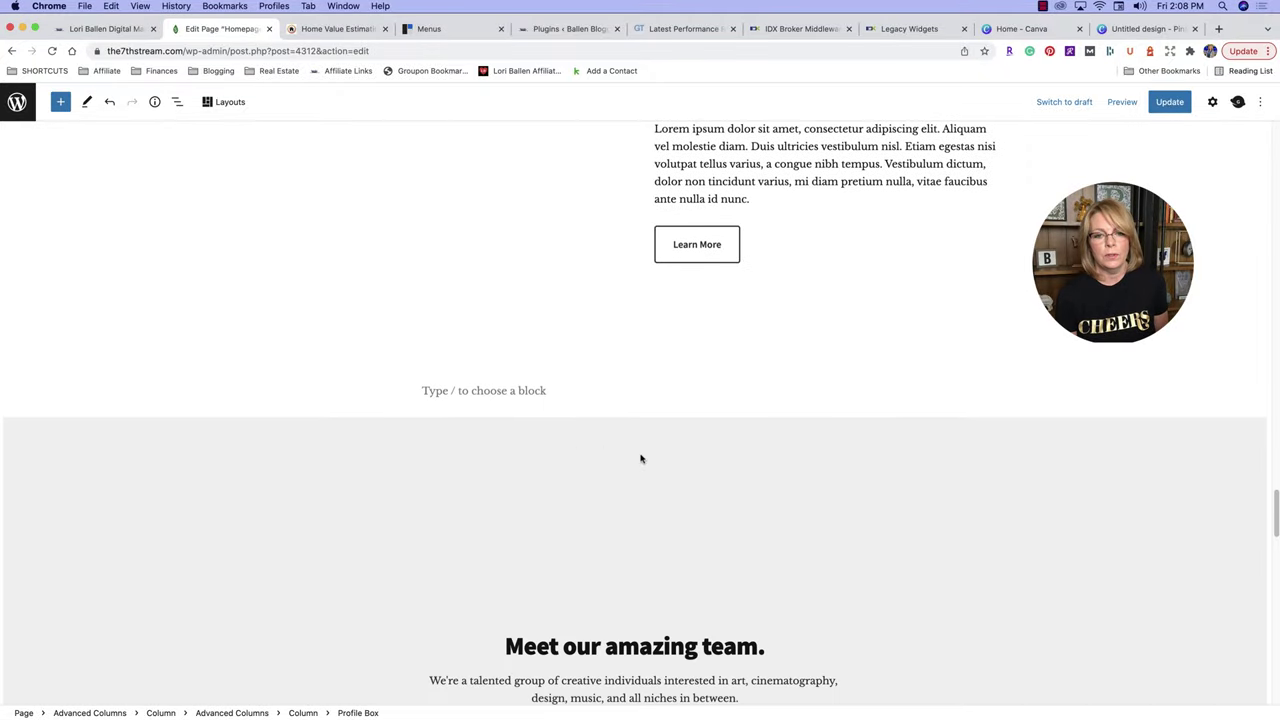
Open the full block library for the empty paragraph between the About our company and team sections.
{"action": "left_click", "coordinate": [563, 389]}
{"action": "scroll", "coordinate": [657, 395], "scroll_direction": "down", "scroll_amount": 1}
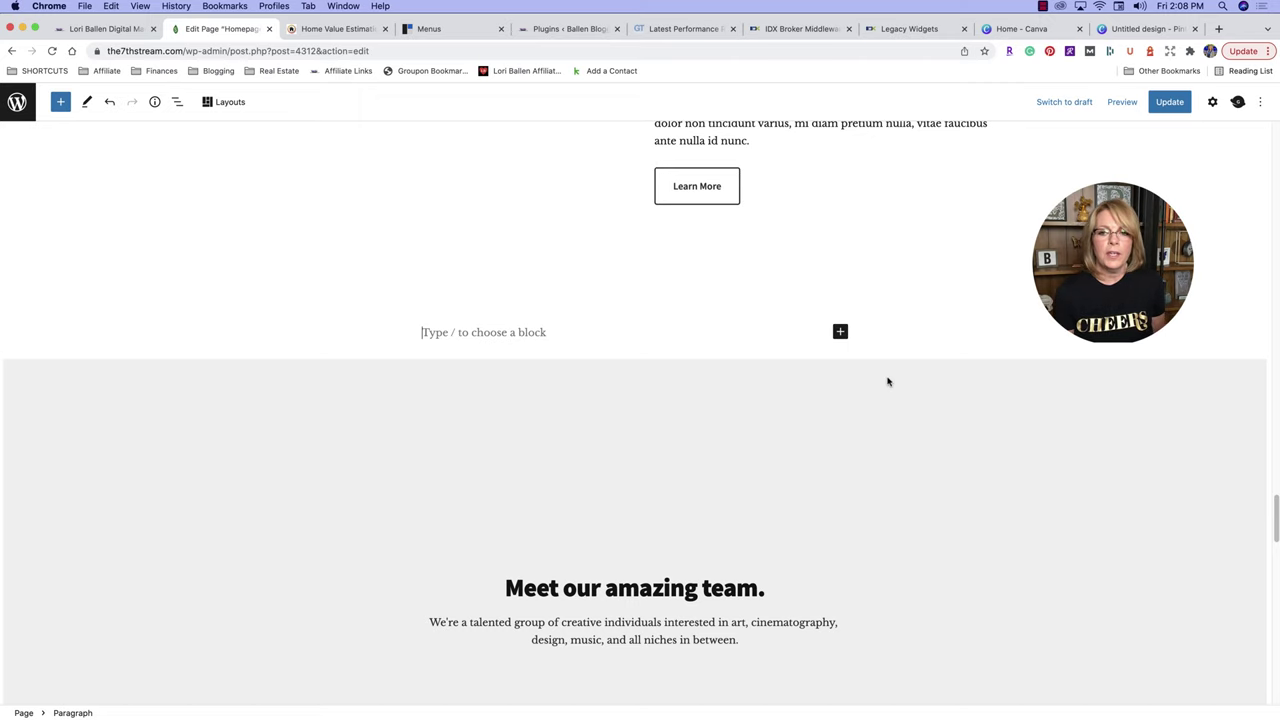
{"action": "left_click", "coordinate": [840, 333]}
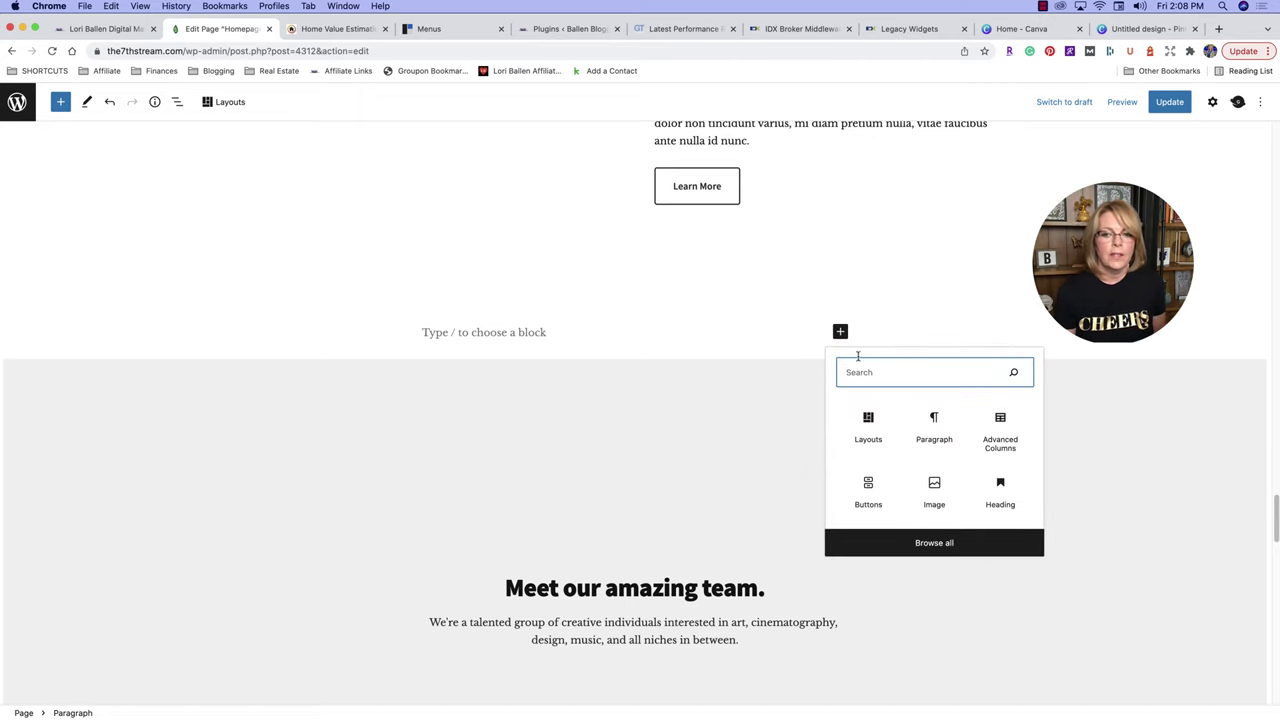
{"action": "left_click", "coordinate": [957, 543]}
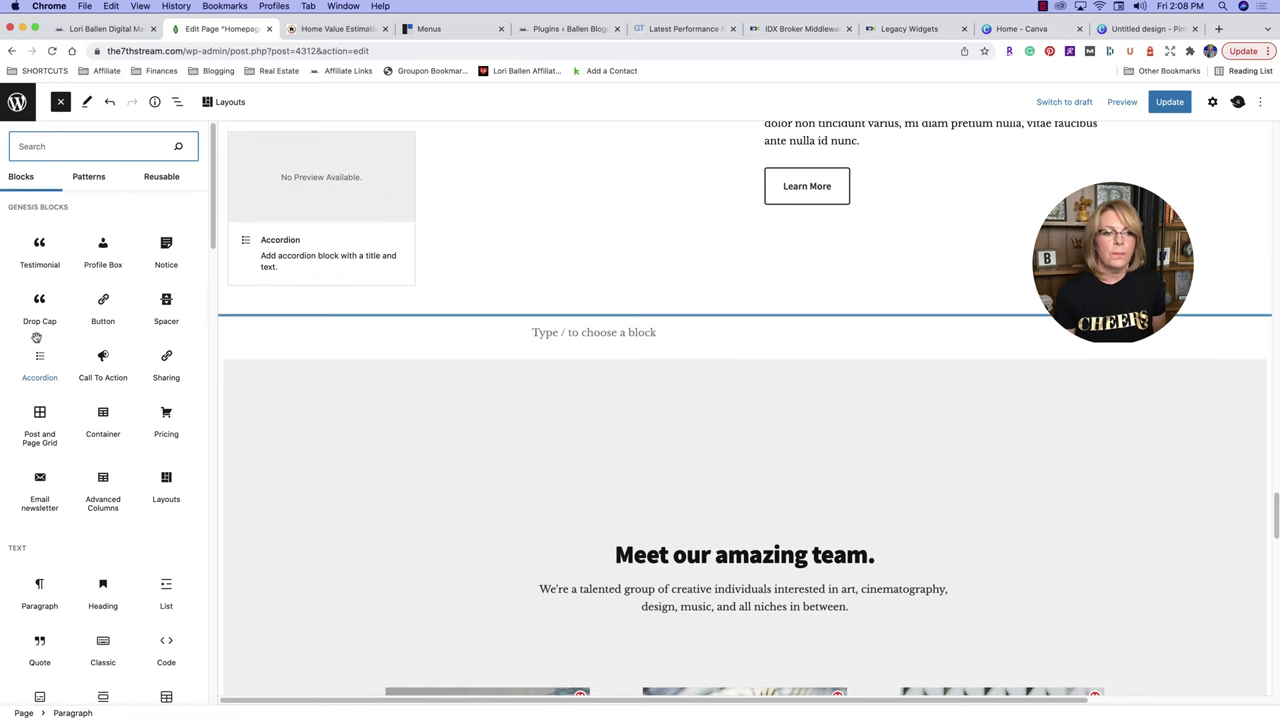
Examine the available blocks in the library, from the Genesis, text, media and design groups to widgets, theme and embeds.
{"action": "scroll", "coordinate": [75, 300], "scroll_direction": "down", "scroll_amount": 1}
{"action": "scroll", "coordinate": [80, 315], "scroll_direction": "down", "scroll_amount": 10}
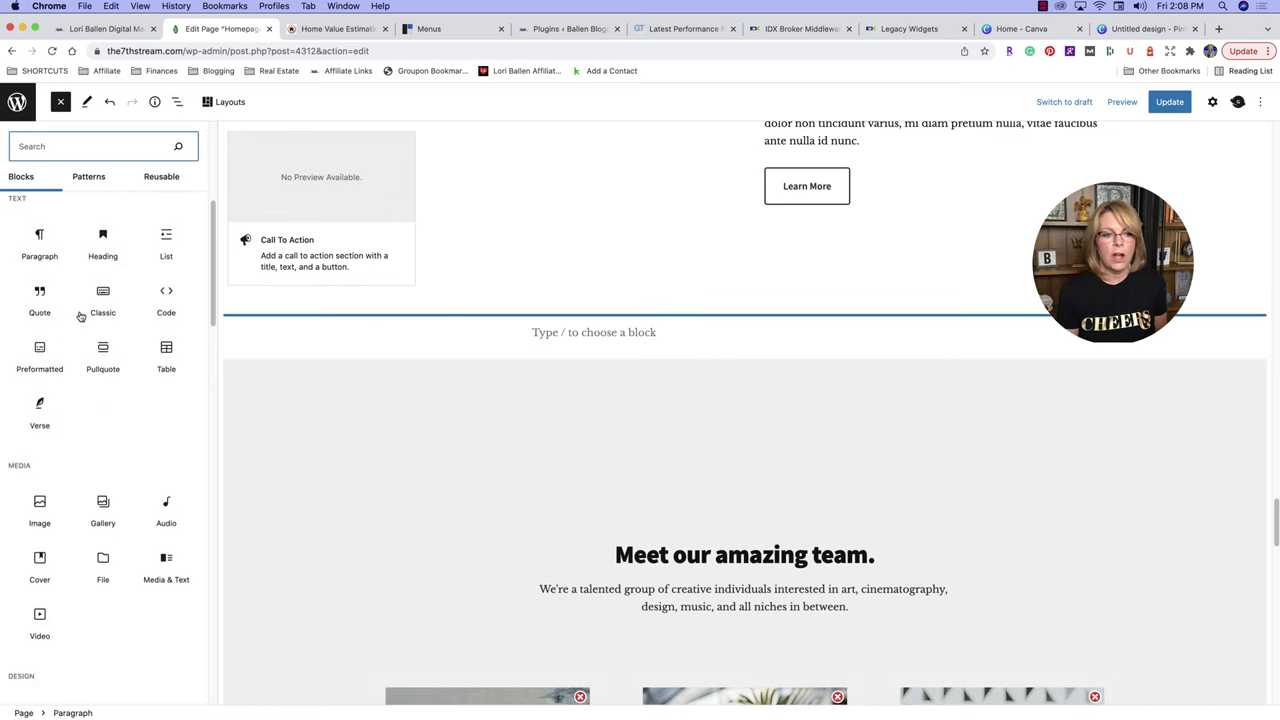
{"action": "scroll", "coordinate": [117, 600], "scroll_direction": "down", "scroll_amount": 3}
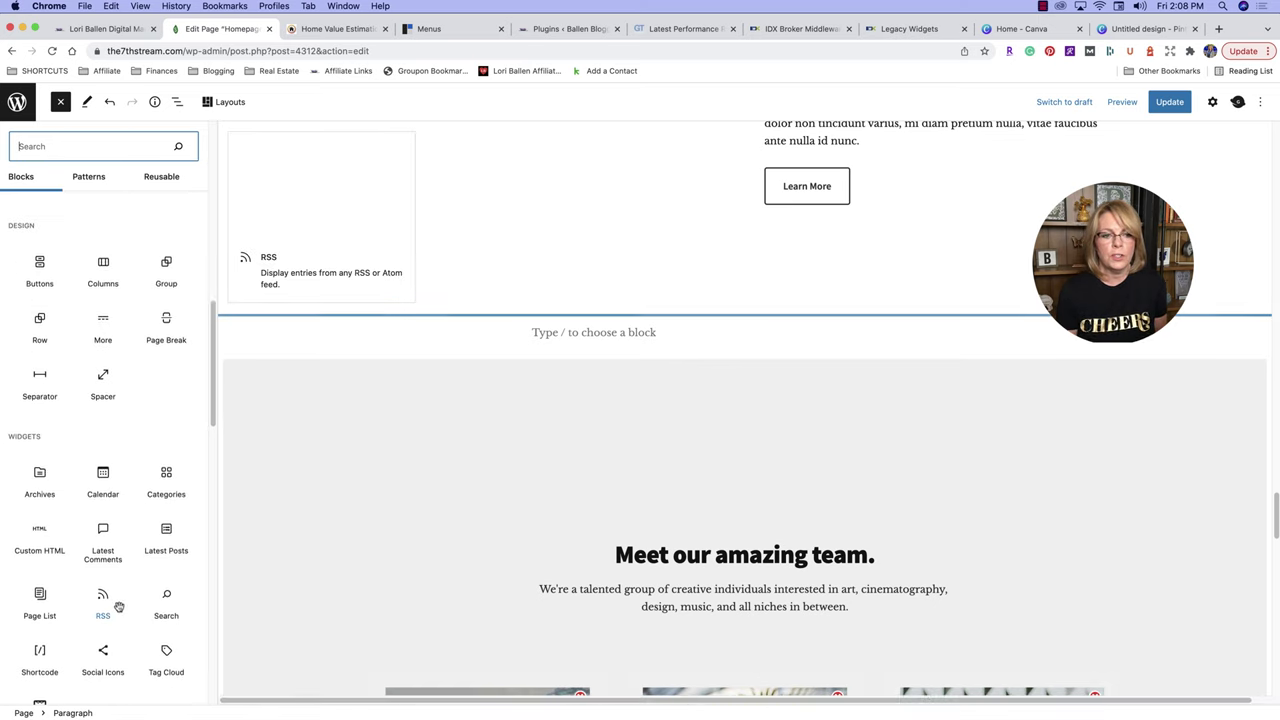
{"action": "scroll", "coordinate": [117, 606], "scroll_direction": "down", "scroll_amount": 5}
{"action": "scroll", "coordinate": [126, 578], "scroll_direction": "down", "scroll_amount": 1}
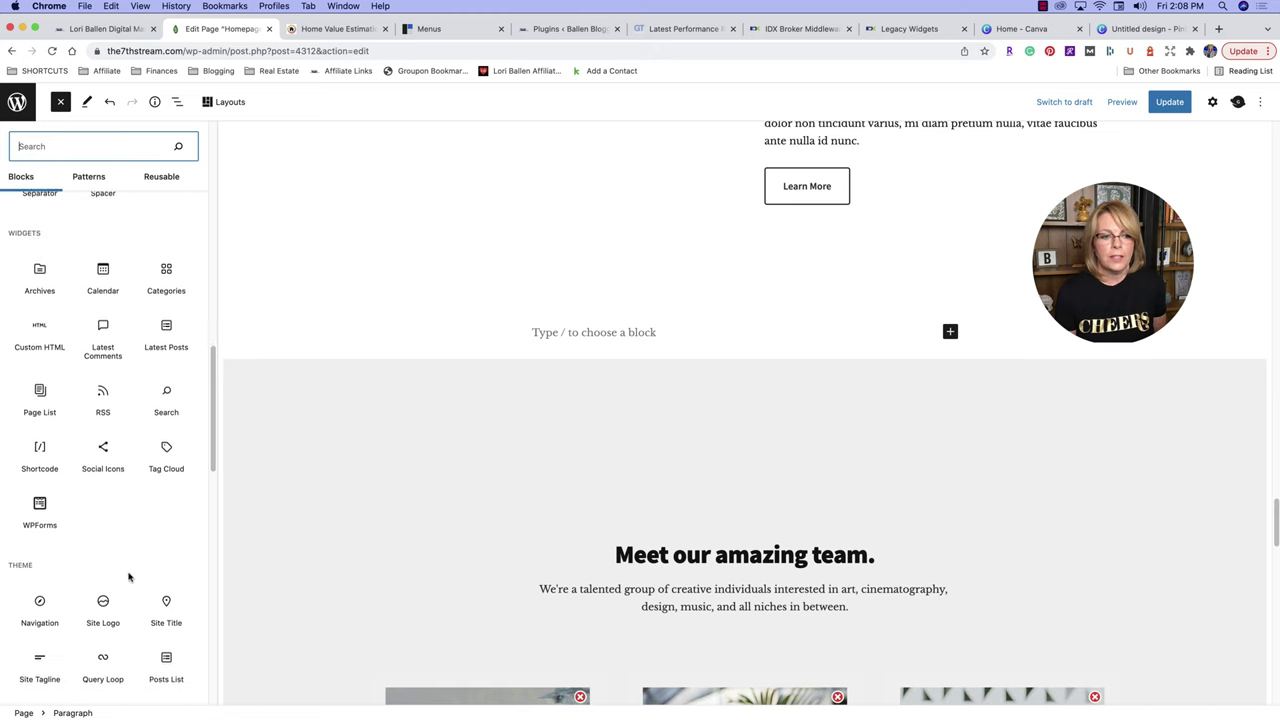
{"action": "mouse_move", "coordinate": [52, 383]}
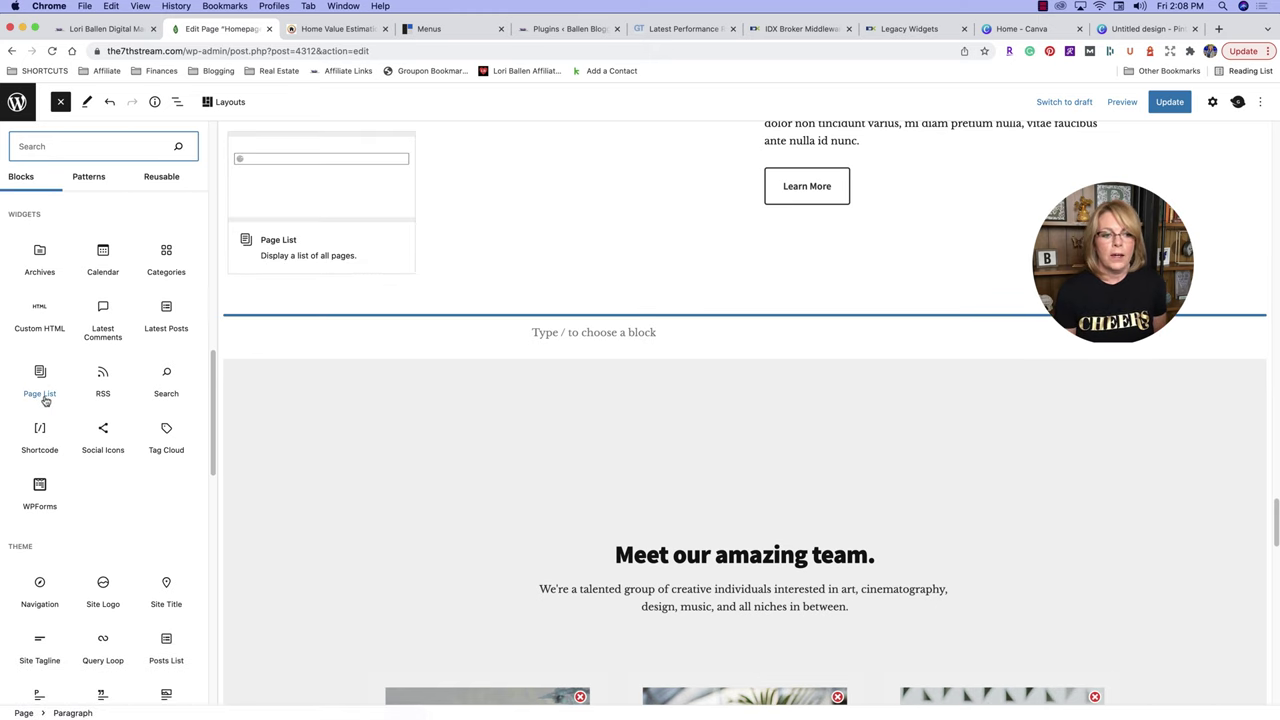
{"action": "scroll", "coordinate": [48, 390], "scroll_direction": "down", "scroll_amount": 2}
{"action": "scroll", "coordinate": [45, 400], "scroll_direction": "up", "scroll_amount": 6}
{"action": "scroll", "coordinate": [45, 400], "scroll_direction": "up", "scroll_amount": 3}
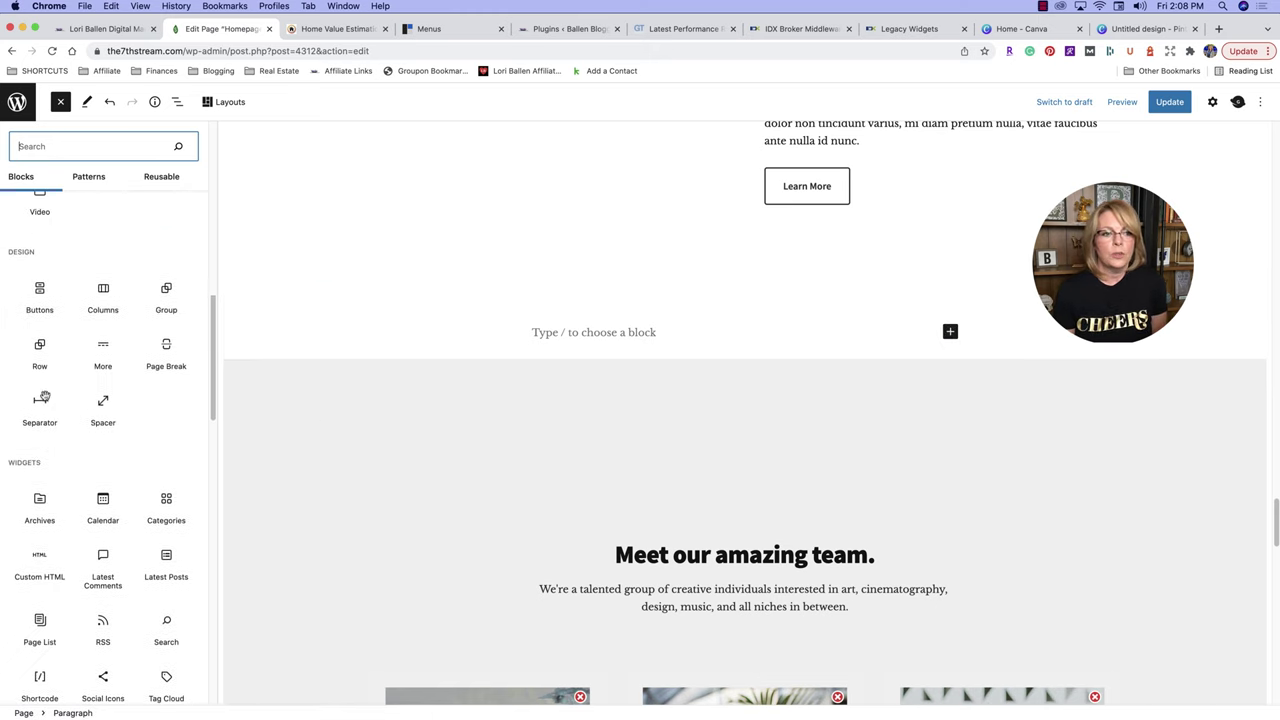
{"action": "scroll", "coordinate": [50, 402], "scroll_direction": "up", "scroll_amount": 3}
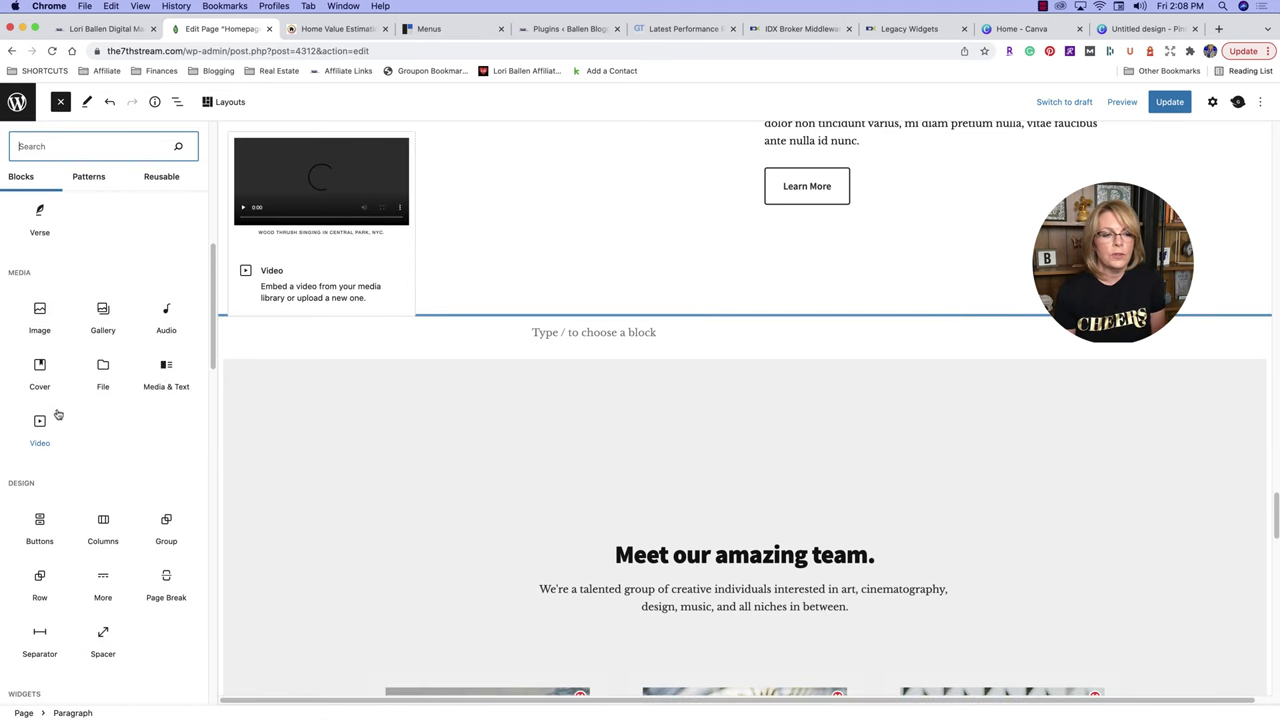
{"action": "scroll", "coordinate": [57, 414], "scroll_direction": "up", "scroll_amount": 4}
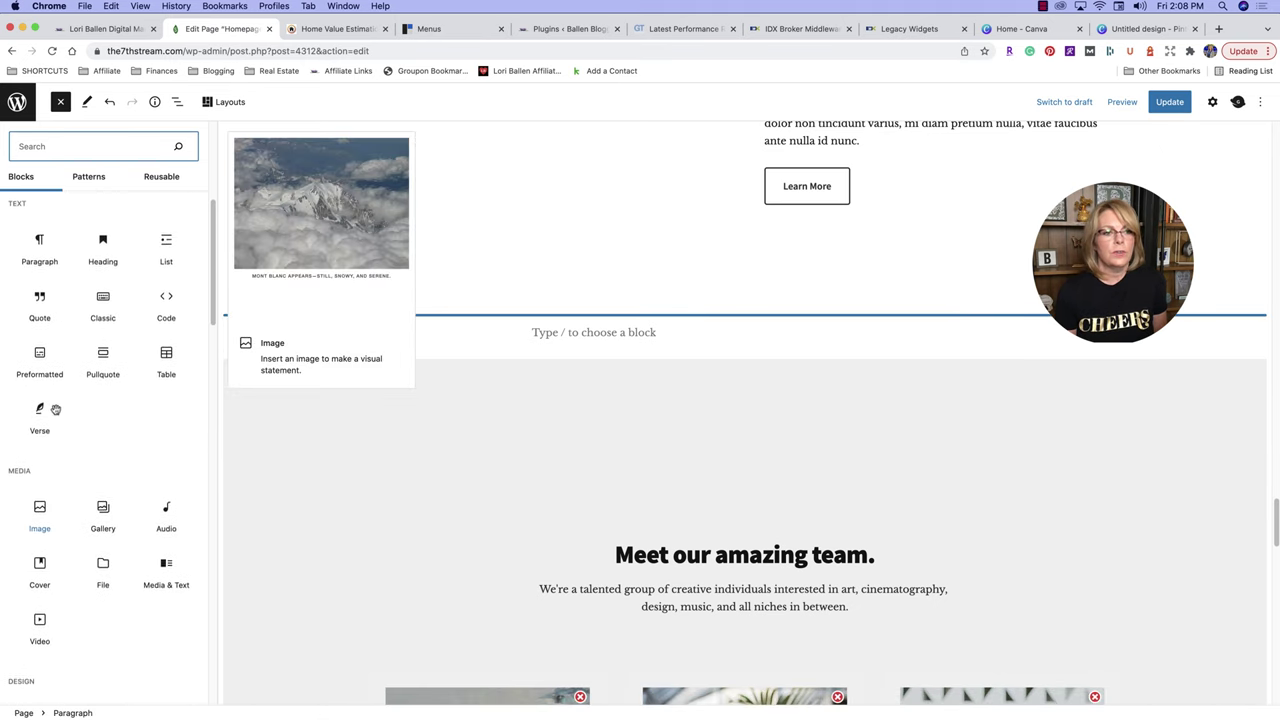
{"action": "scroll", "coordinate": [55, 409], "scroll_direction": "up", "scroll_amount": 5}
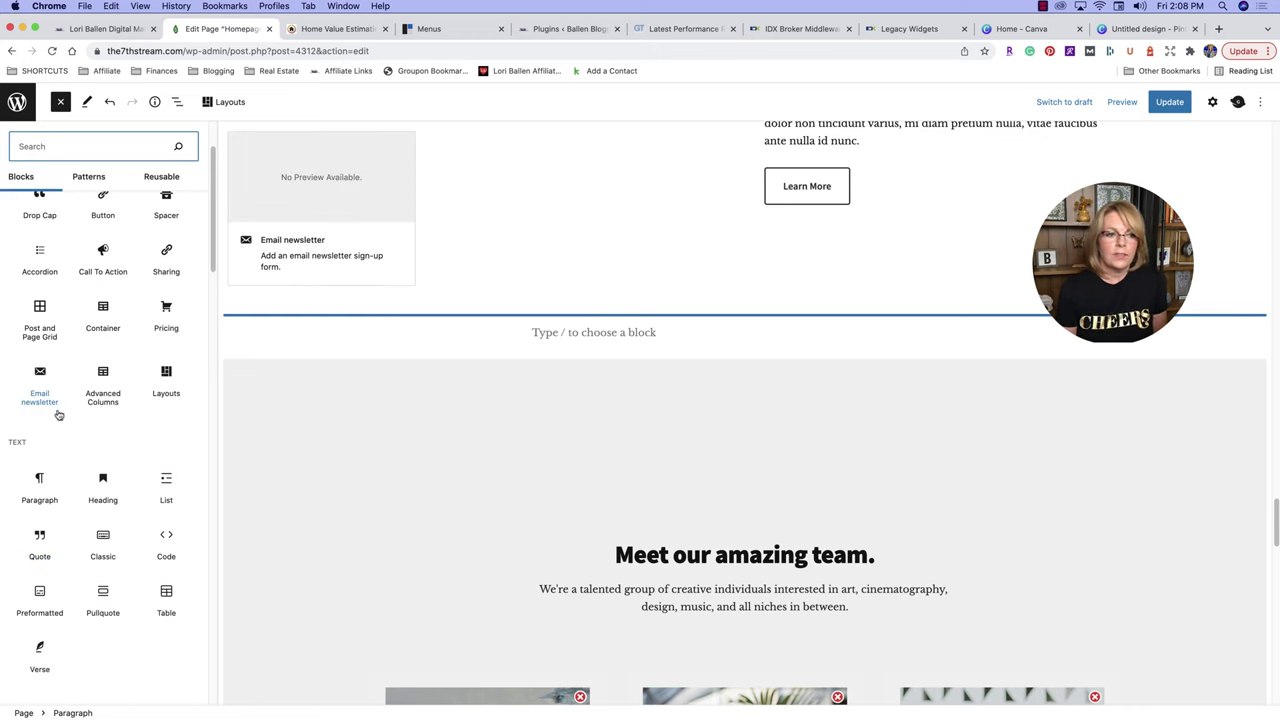
{"action": "scroll", "coordinate": [58, 414], "scroll_direction": "up", "scroll_amount": 2}
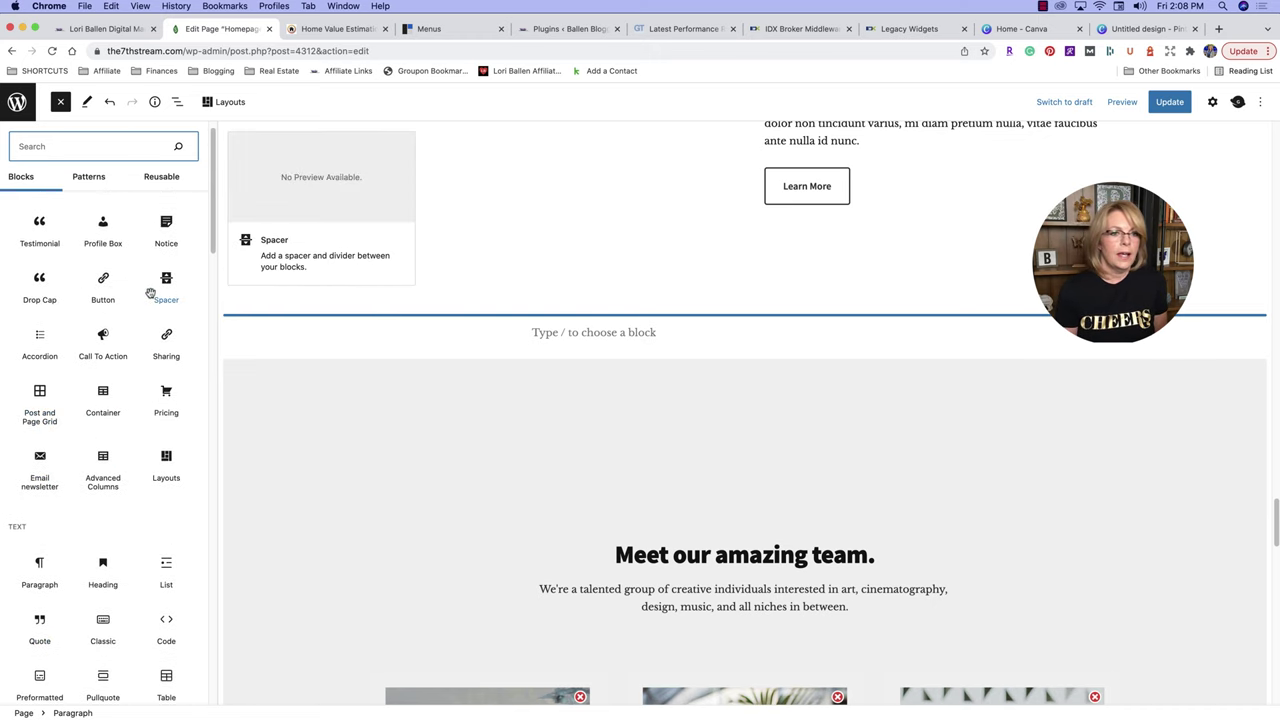
{"action": "scroll", "coordinate": [150, 293], "scroll_direction": "up", "scroll_amount": 1}
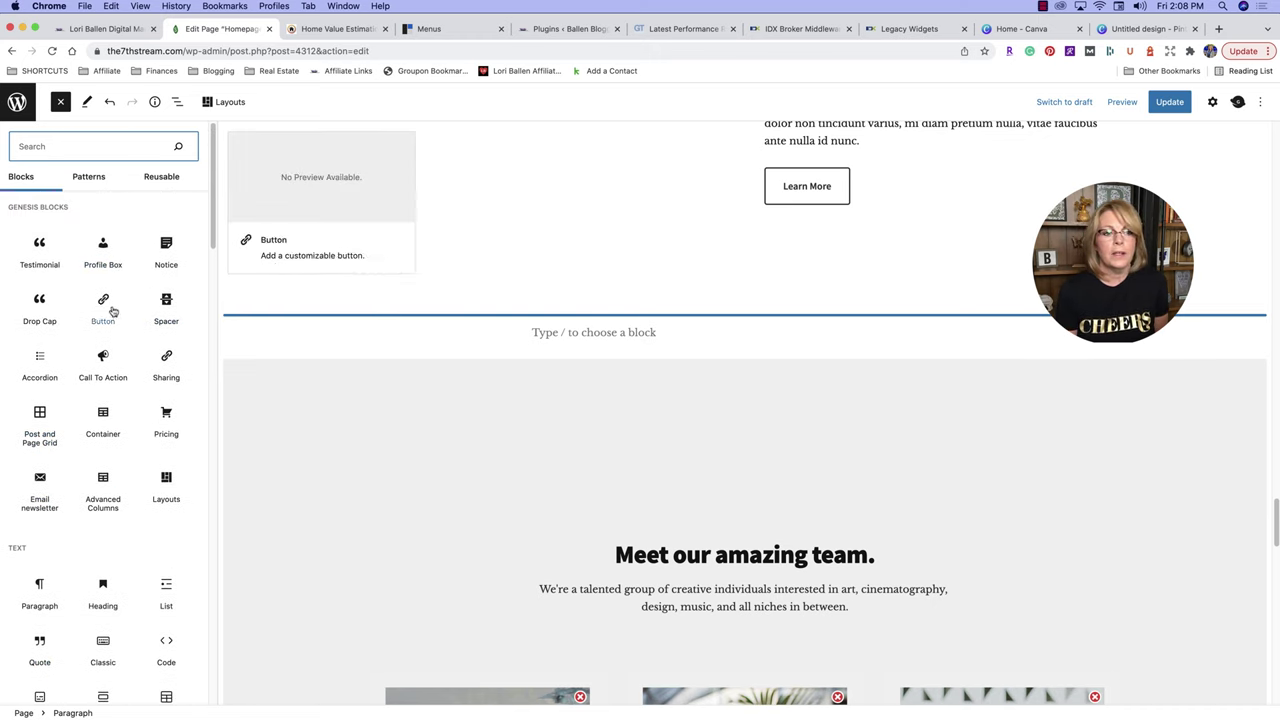
{"action": "scroll", "coordinate": [113, 312], "scroll_direction": "down", "scroll_amount": 20}
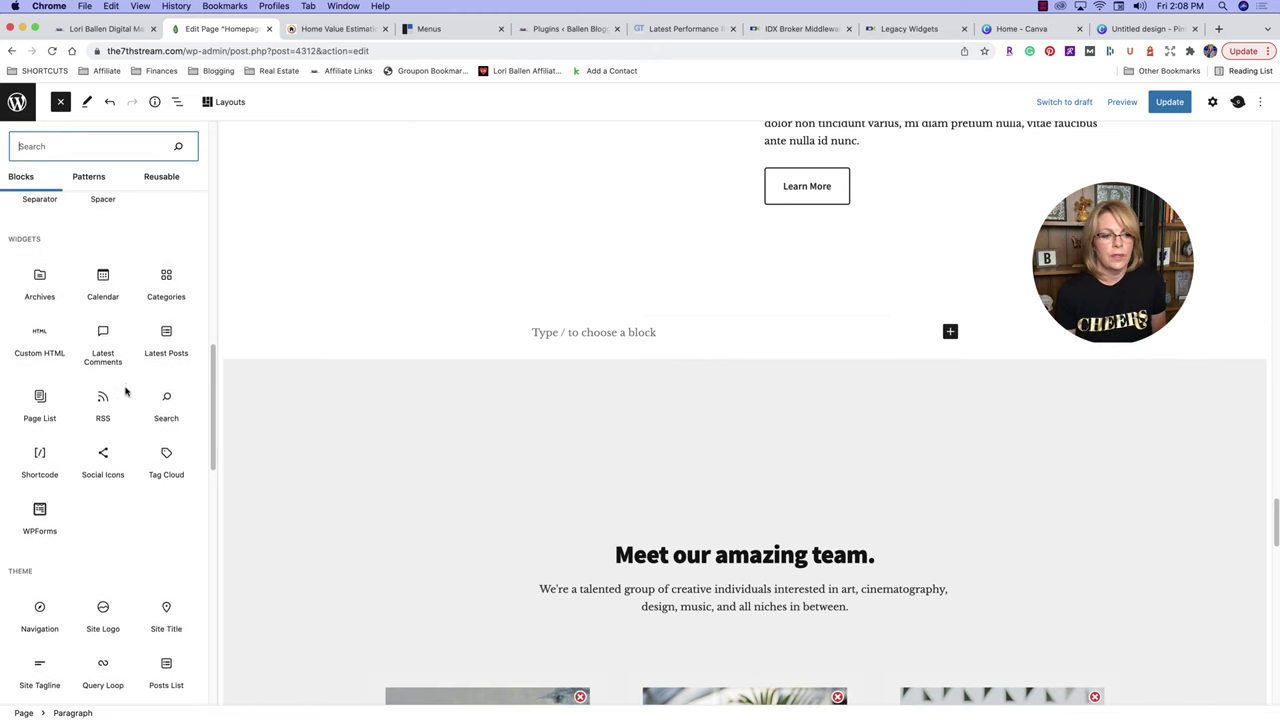
{"action": "scroll", "coordinate": [110, 410], "scroll_direction": "down", "scroll_amount": 13}
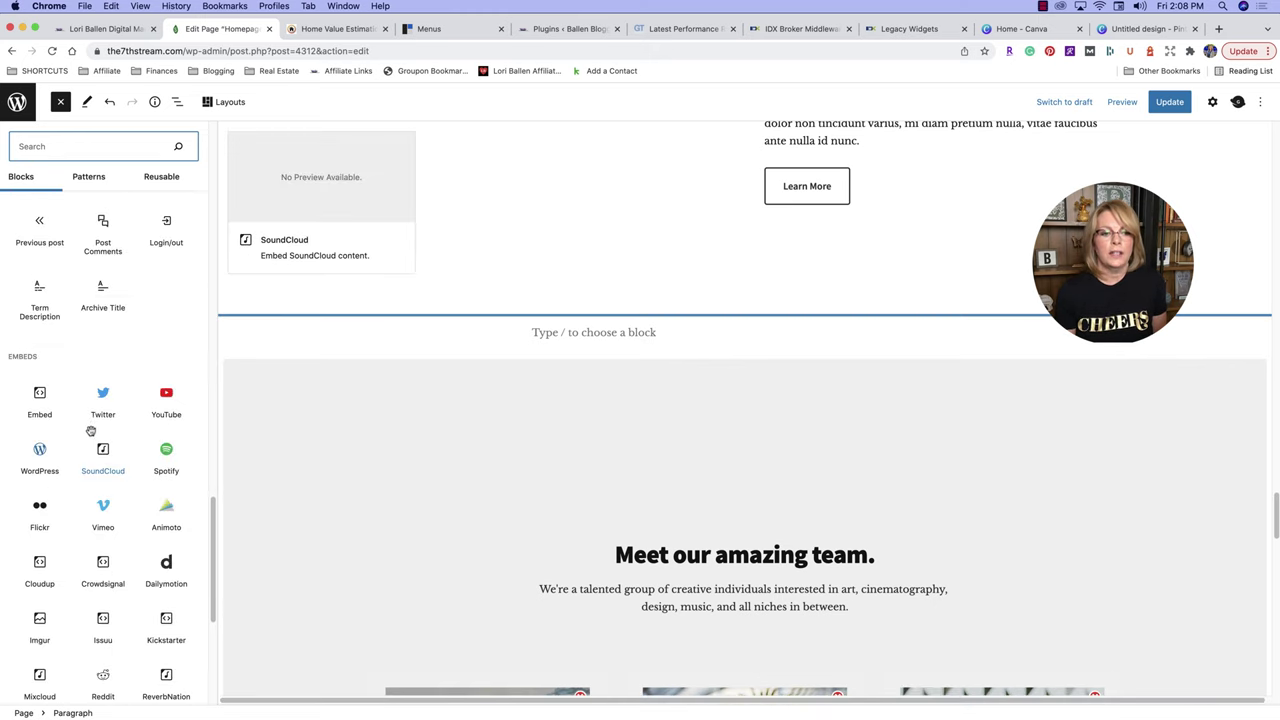
{"action": "scroll", "coordinate": [90, 430], "scroll_direction": "down", "scroll_amount": 4}
{"action": "scroll", "coordinate": [92, 429], "scroll_direction": "up", "scroll_amount": 18}
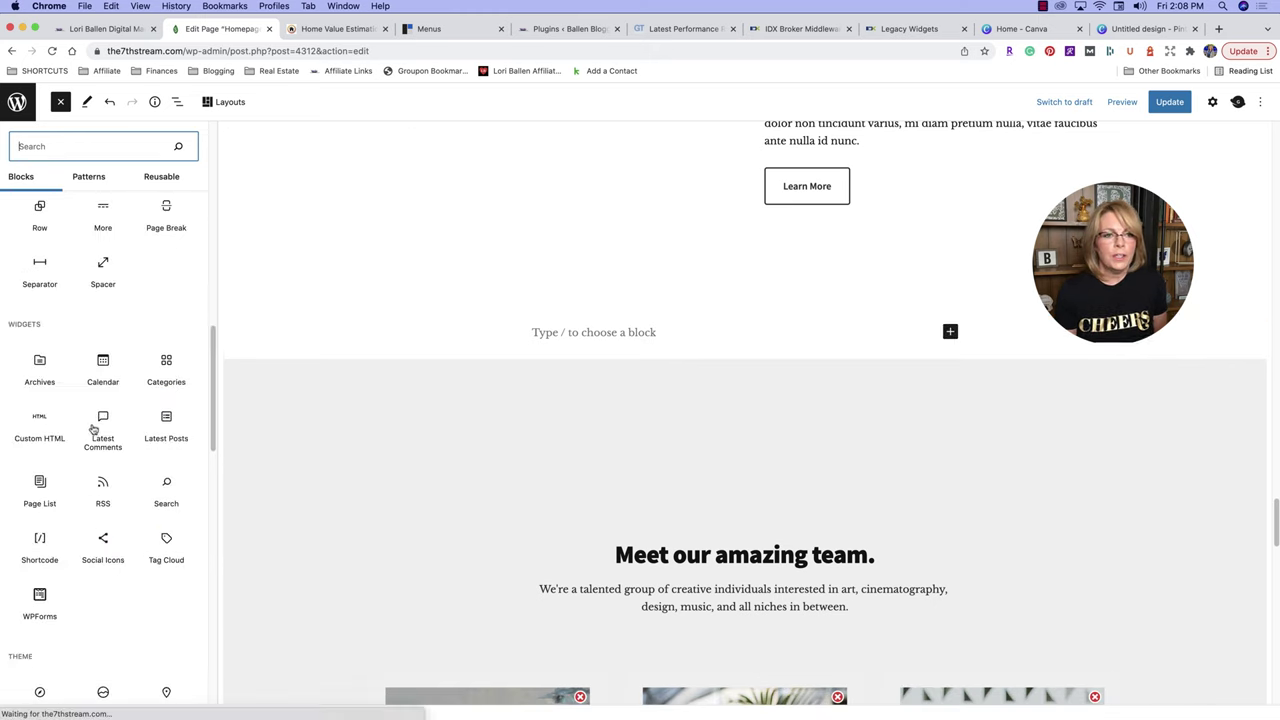
{"action": "scroll", "coordinate": [93, 428], "scroll_direction": "up", "scroll_amount": 15}
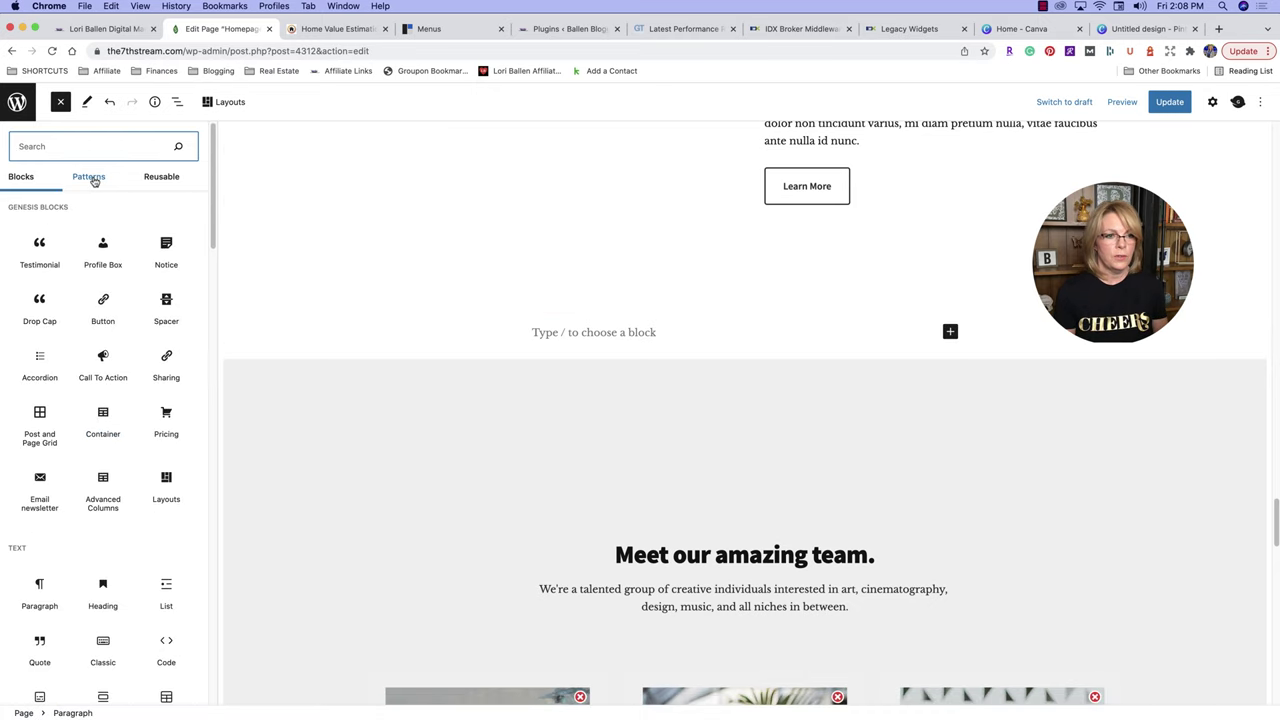
Insert a Genesis Call To Action block in the empty paragraph above the Meet our amazing team section.
{"action": "left_click", "coordinate": [106, 378]}
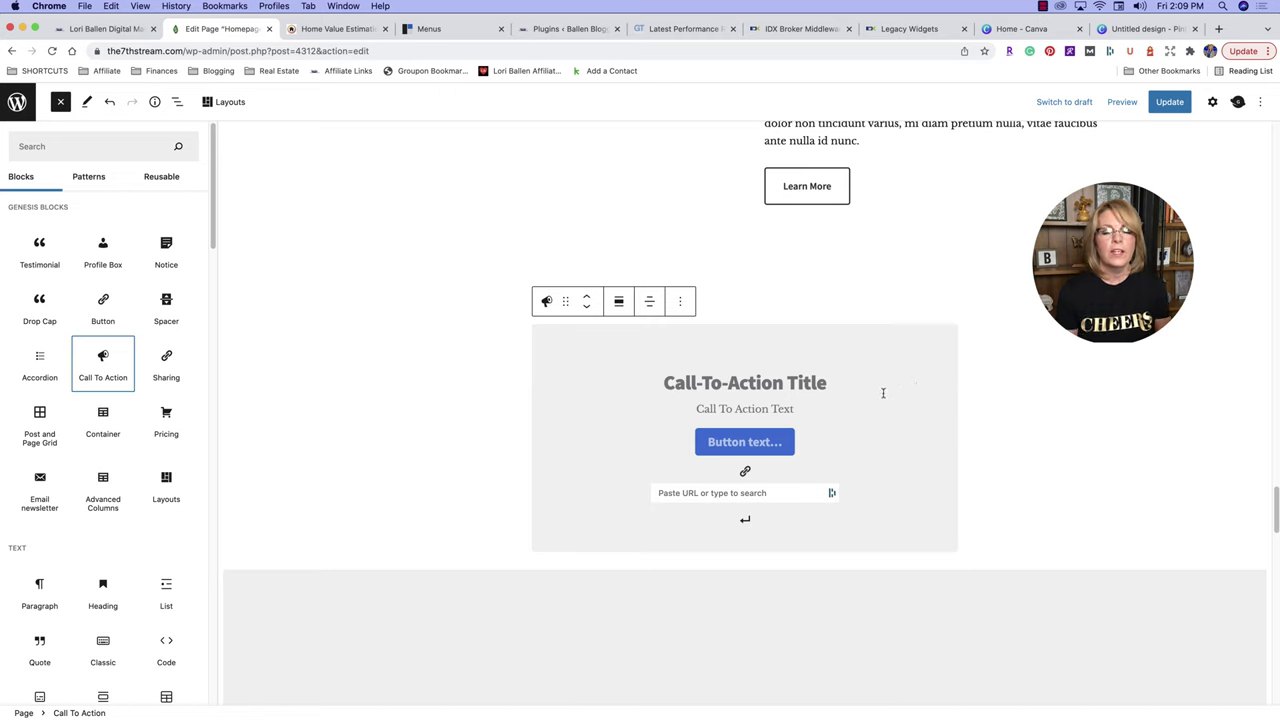
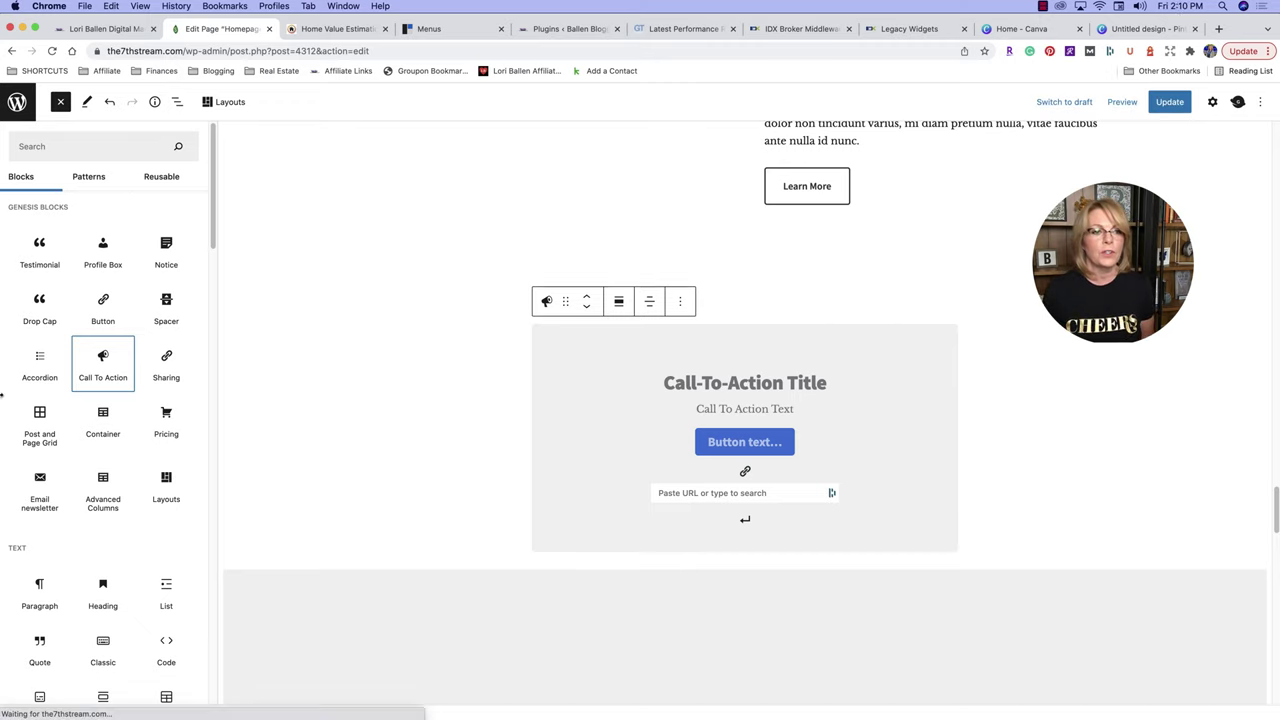
{"action": "mouse_move", "coordinate": [155, 676]}
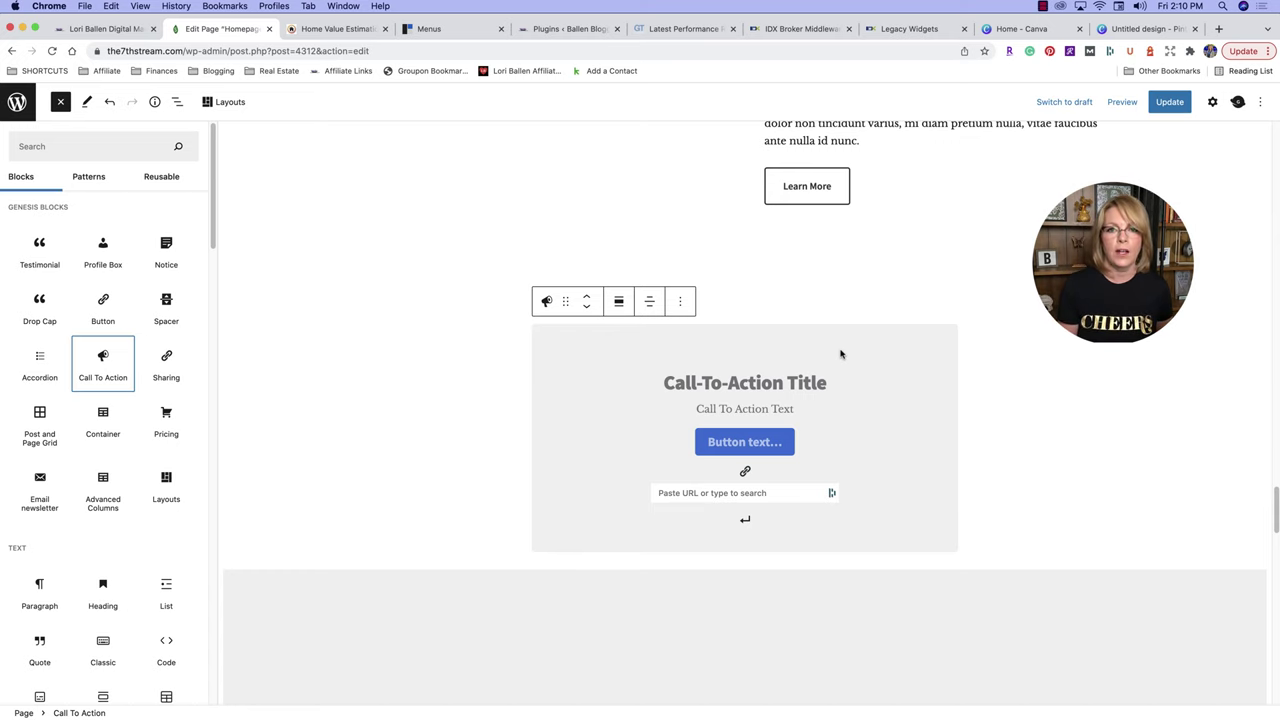
{"action": "scroll", "coordinate": [760, 300], "scroll_direction": "down", "scroll_amount": 3}
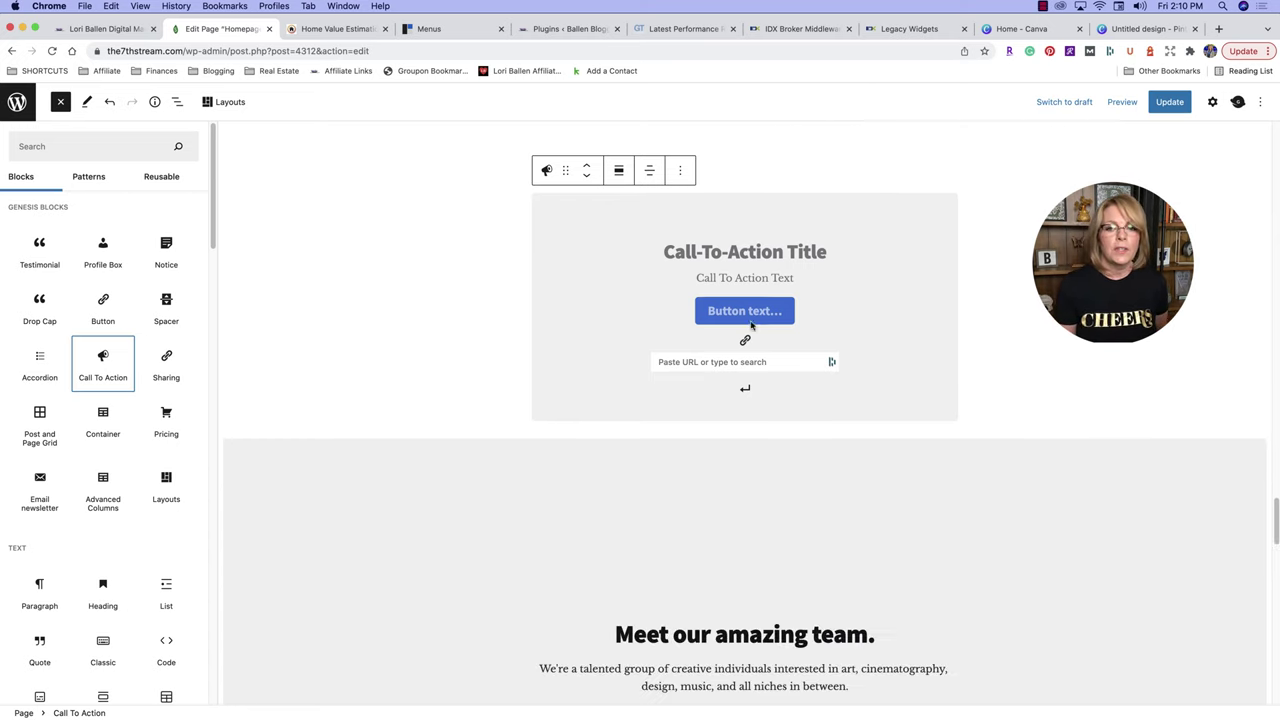
{"action": "left_click", "coordinate": [716, 250]}
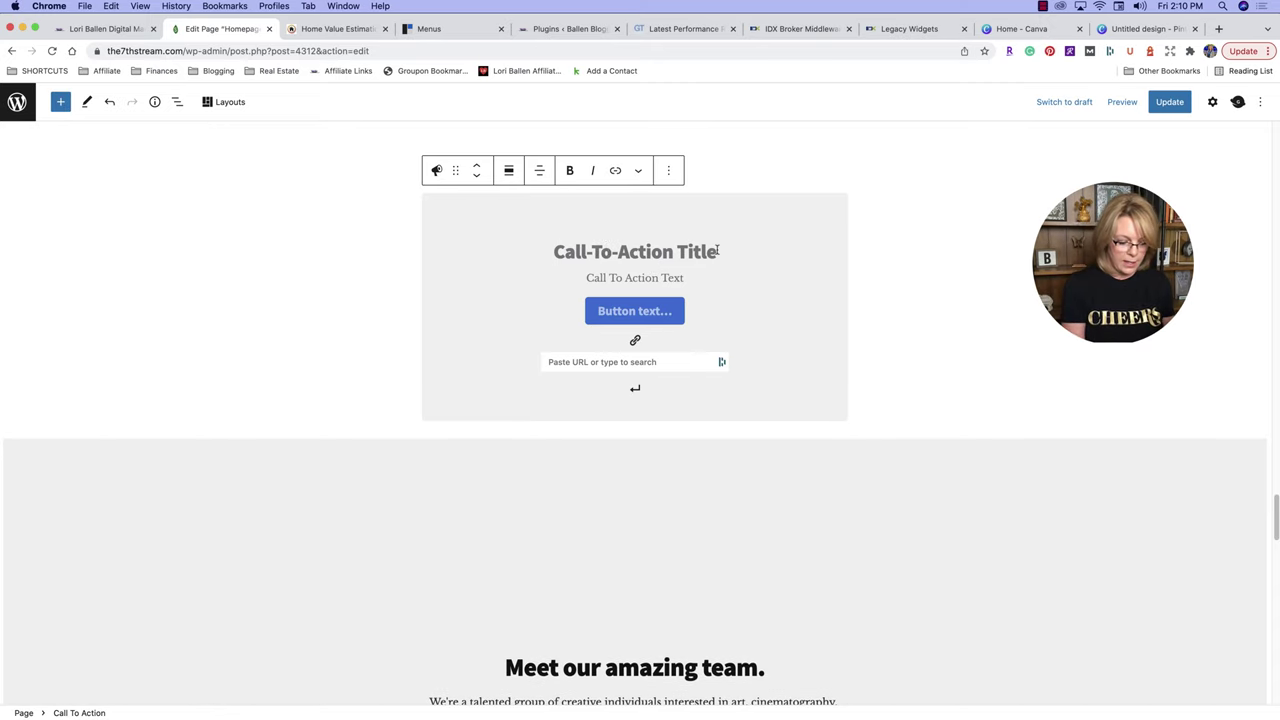
{"action": "type", "text": "Insta"}
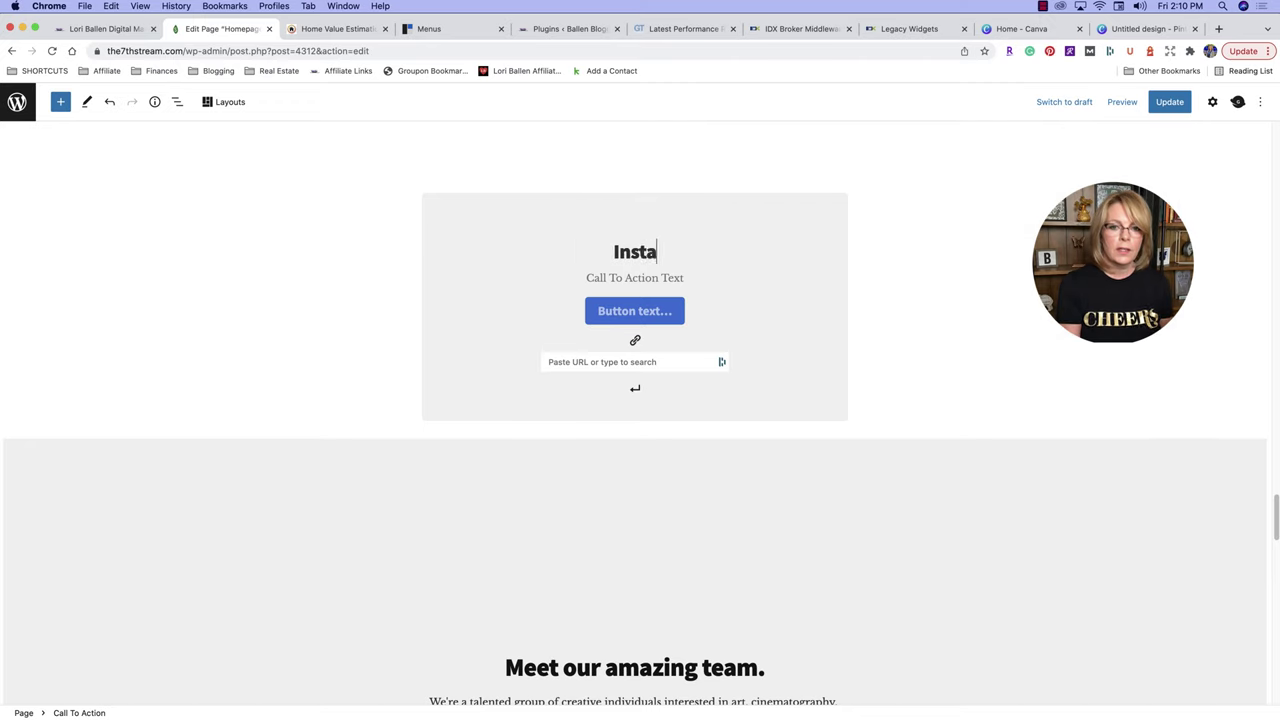
{"action": "key", "text": "BackSpace"}
{"action": "key", "text": "BackSpace"}
{"action": "key", "text": "BackSpace"}
{"action": "key", "text": "BackSpace"}
{"action": "key", "text": "BackSpace"}
{"action": "key", "text": "BackSpace"}
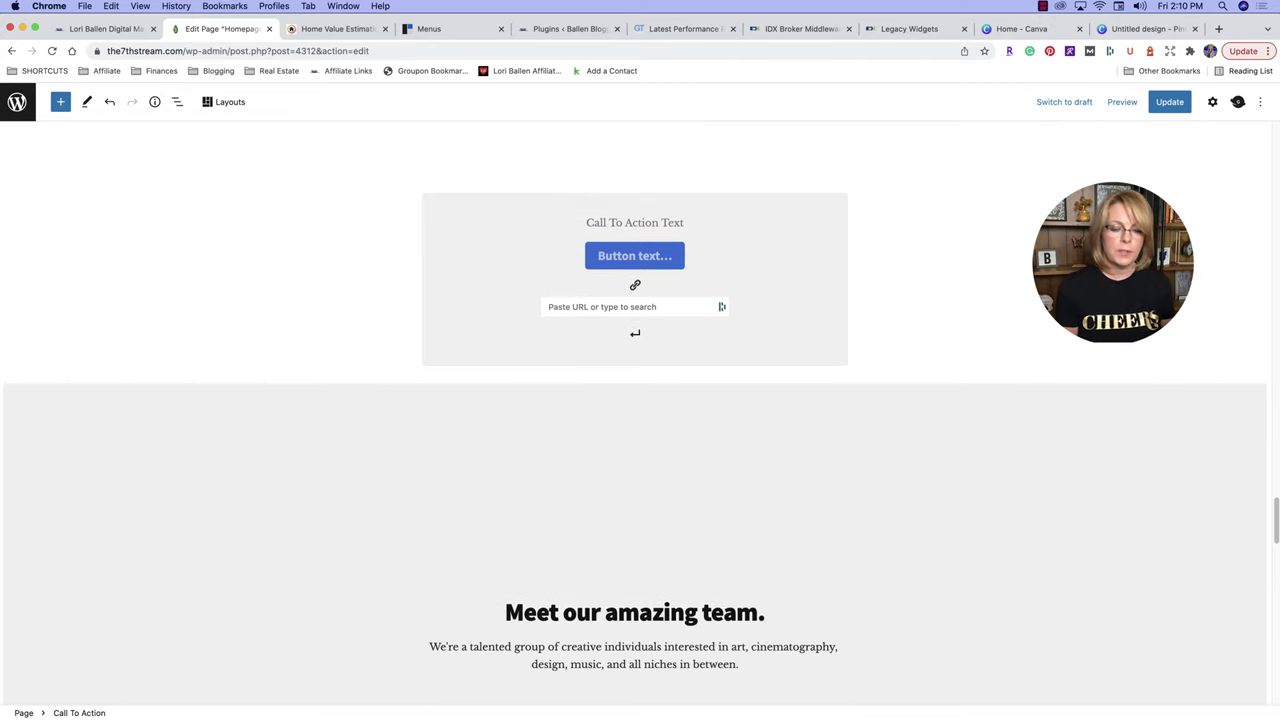
{"action": "left_click", "coordinate": [657, 250]}
{"action": "key", "text": "super+v"}
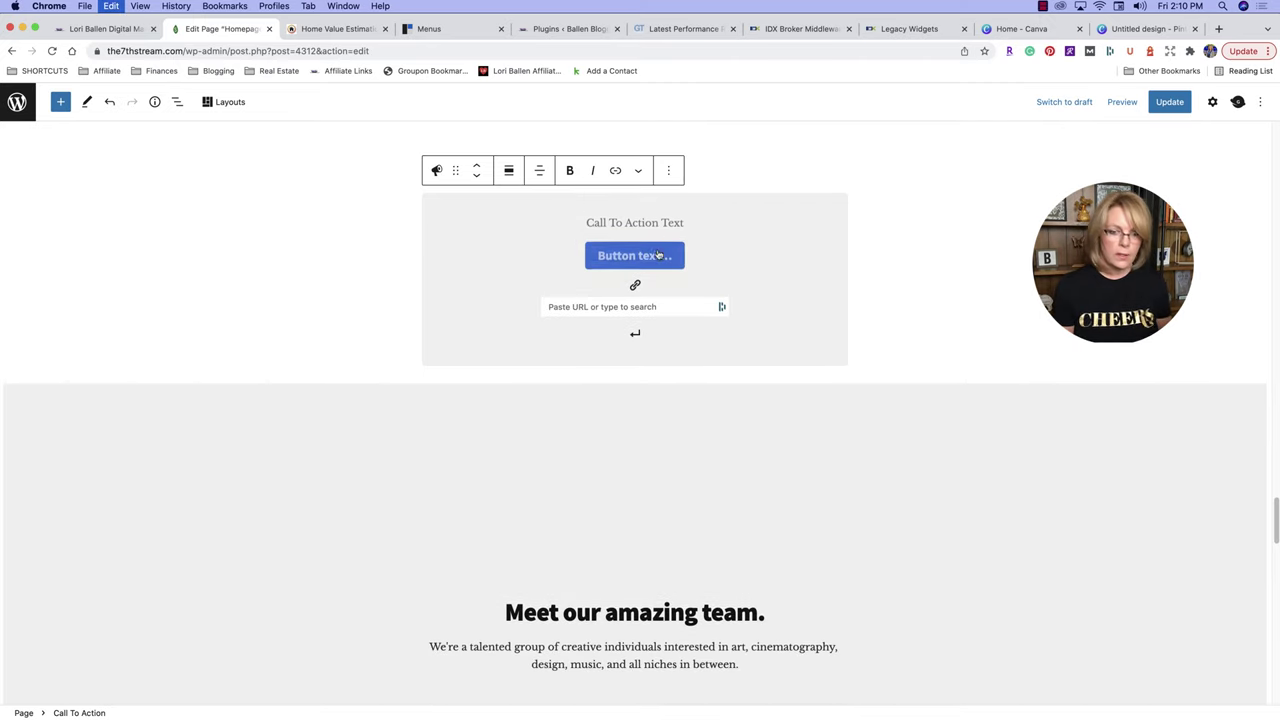
{"action": "key", "text": "super+z"}
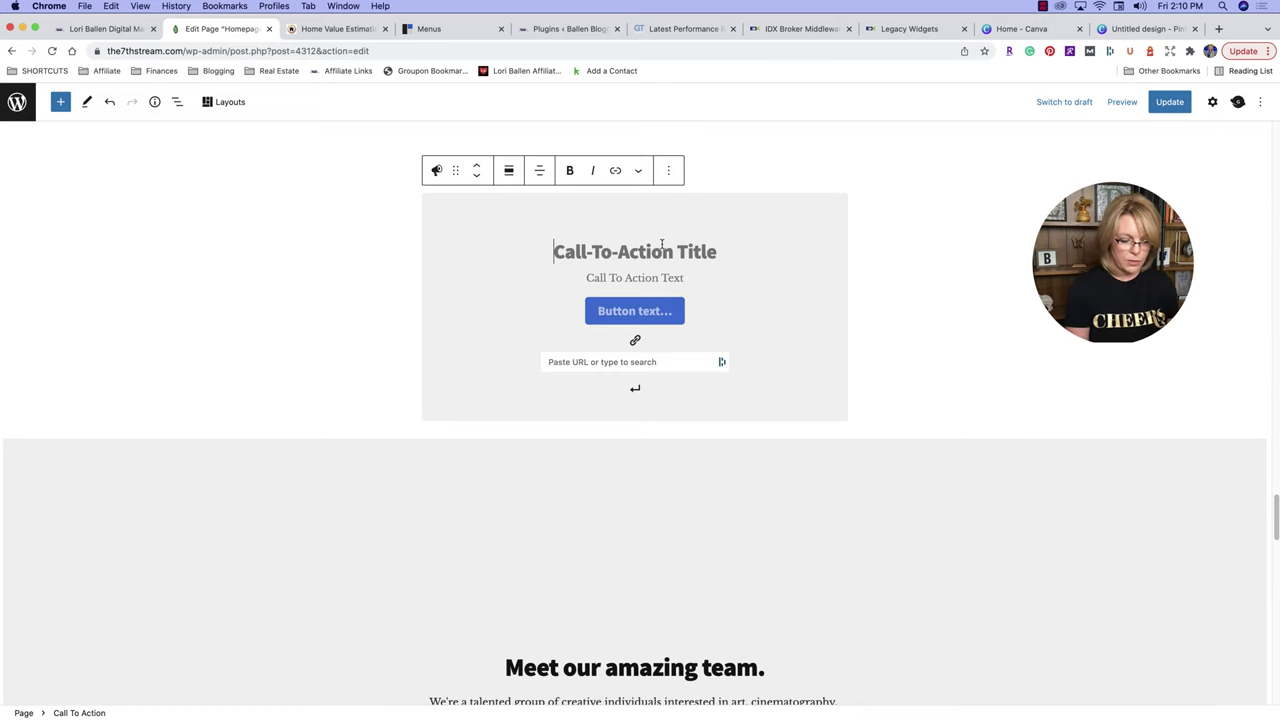
Title the call to action "Free Home Buyers Guide" and fill its text with the placeholder "sdlkfjdlaskfjsldkfjdslkfj".
{"action": "type", "text": "Free Home Buyer"}
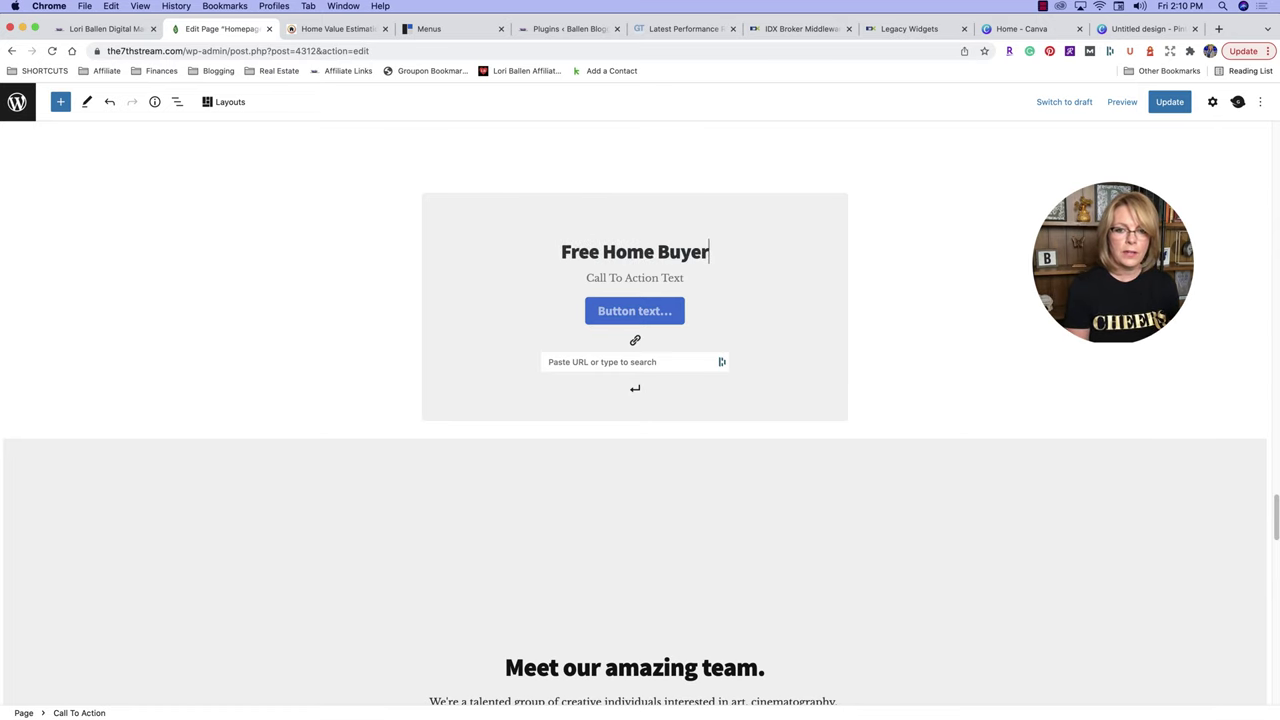
{"action": "type", "text": "s Guide"}
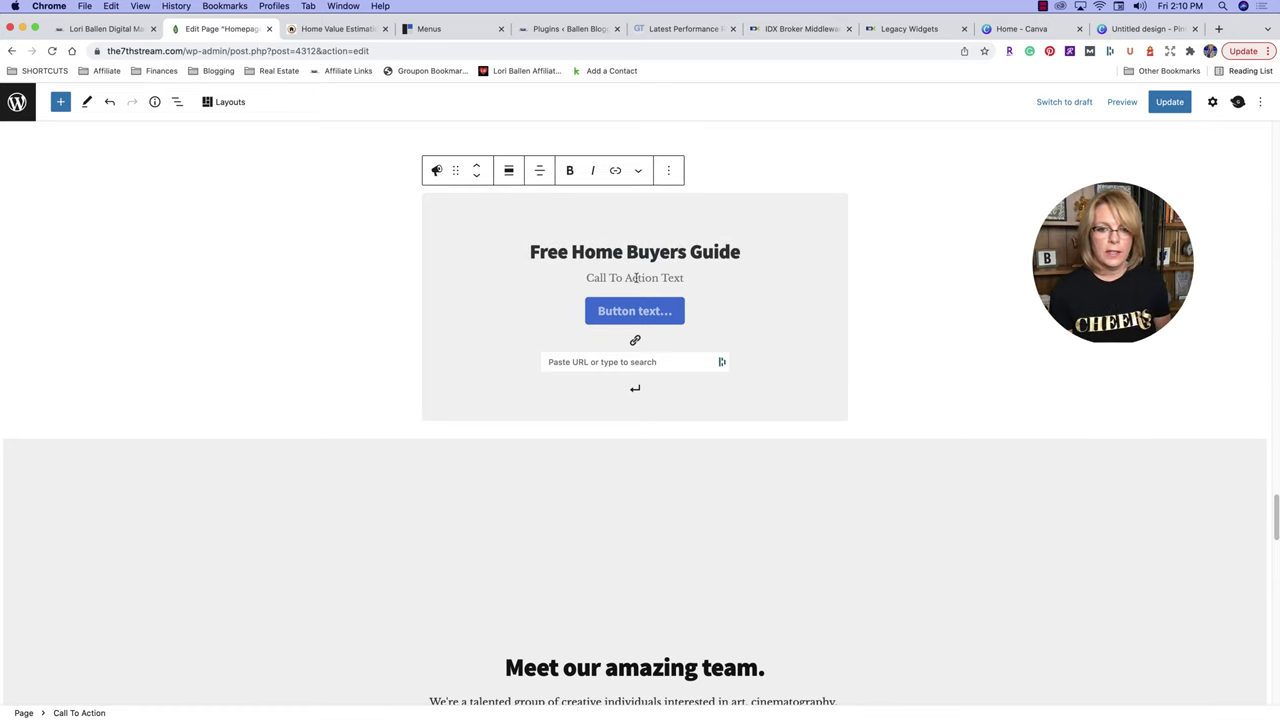
{"action": "left_click", "coordinate": [636, 278]}
{"action": "type", "text": "sdlkfjdlaskfjsldkfjdslkfj"}
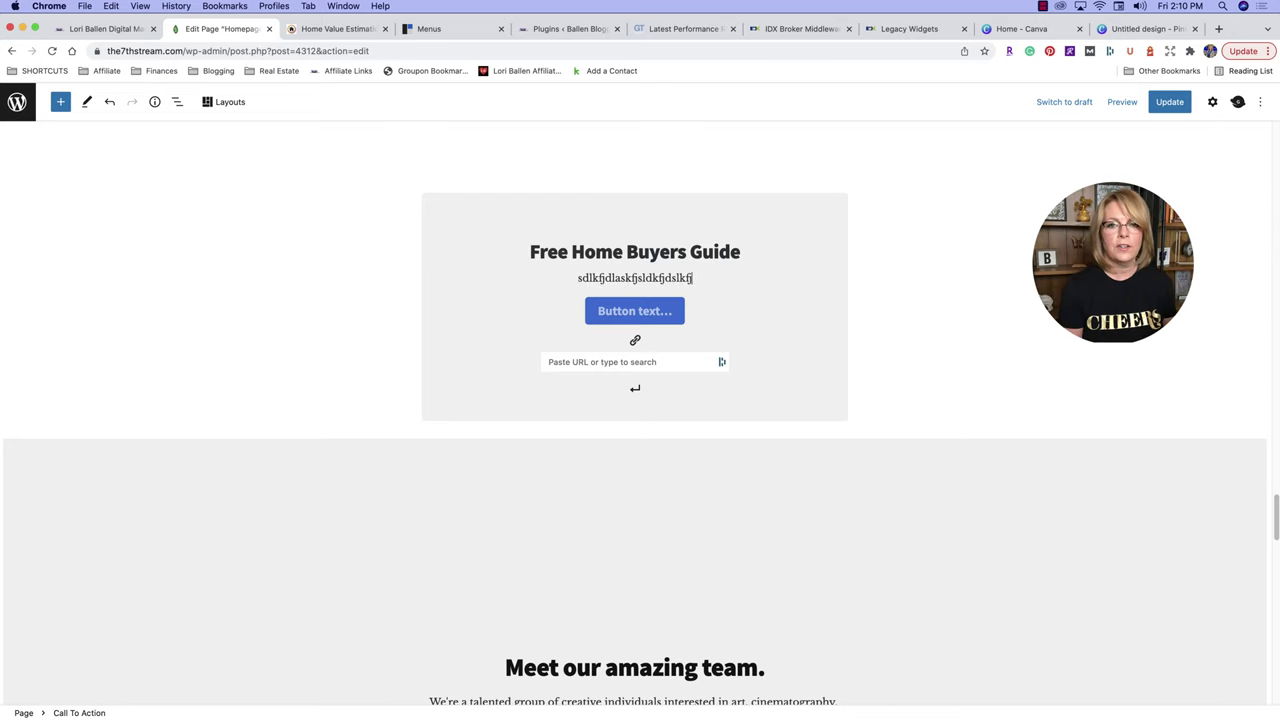
{"action": "left_click", "coordinate": [628, 316]}
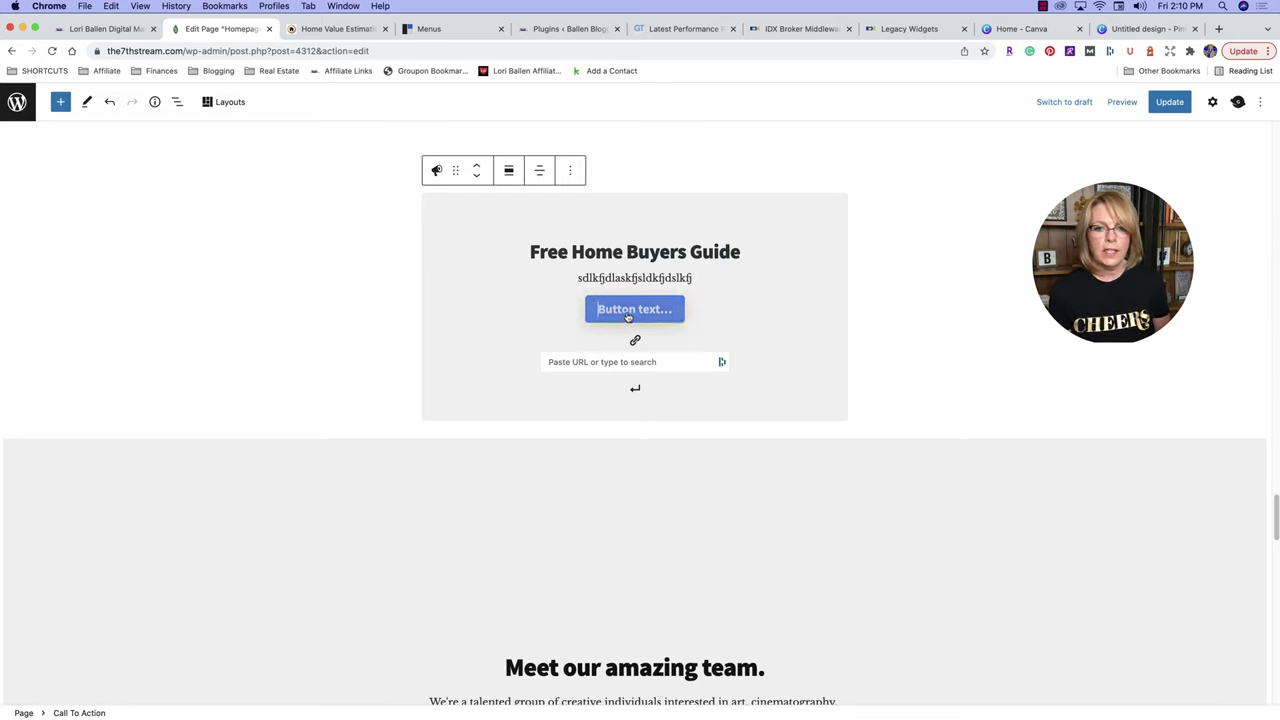
{"action": "type", "text": "Ge"}
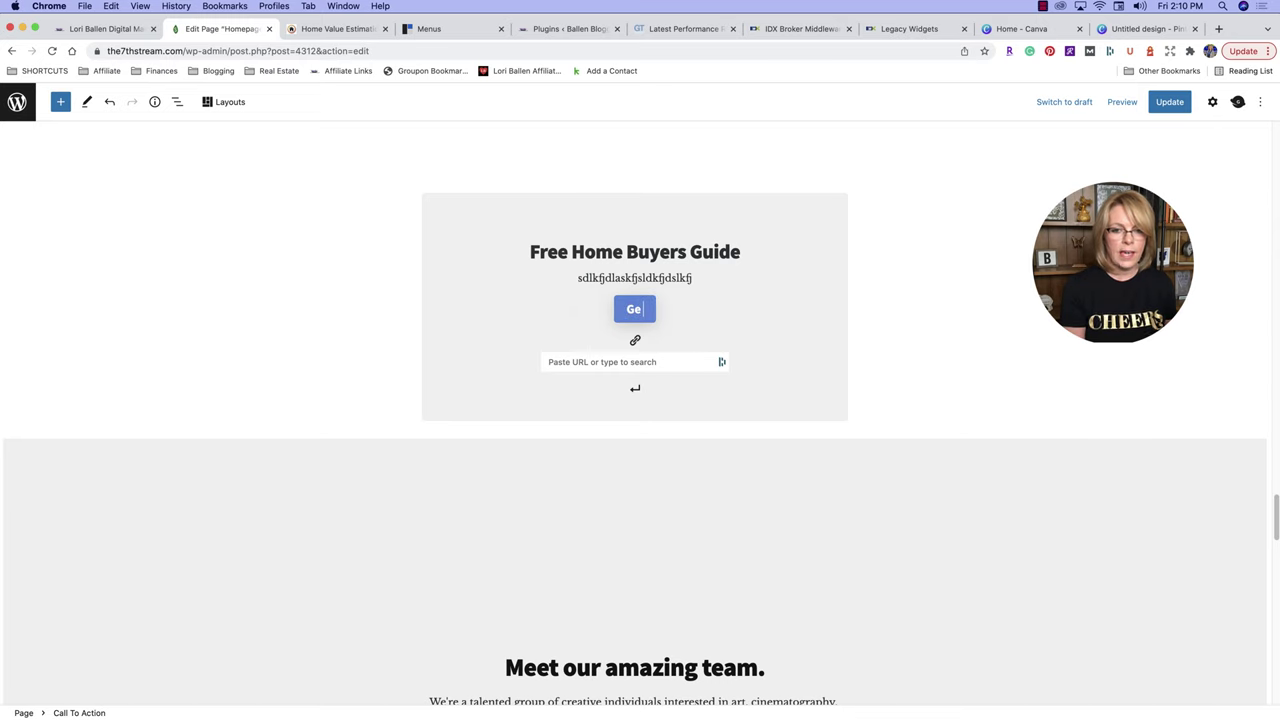
{"action": "type", "text": "t My Home Val"}
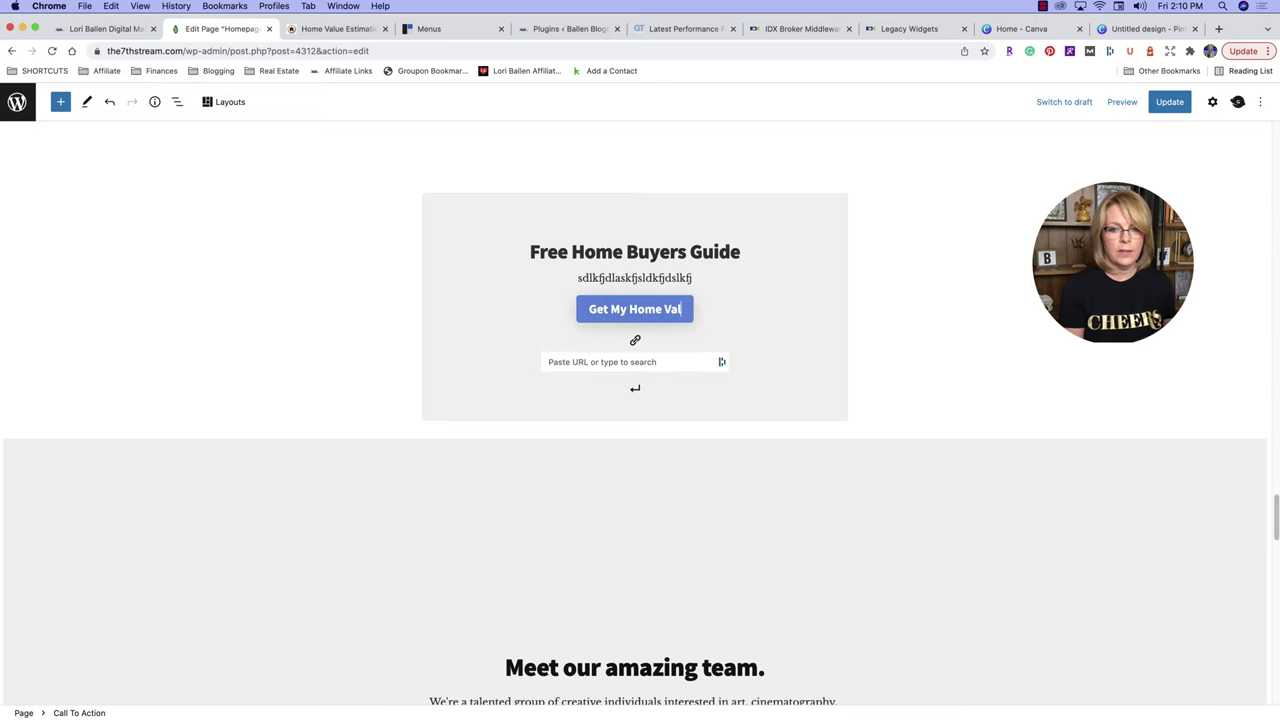
{"action": "type", "text": "ue"}
{"action": "left_click", "coordinate": [598, 362]}
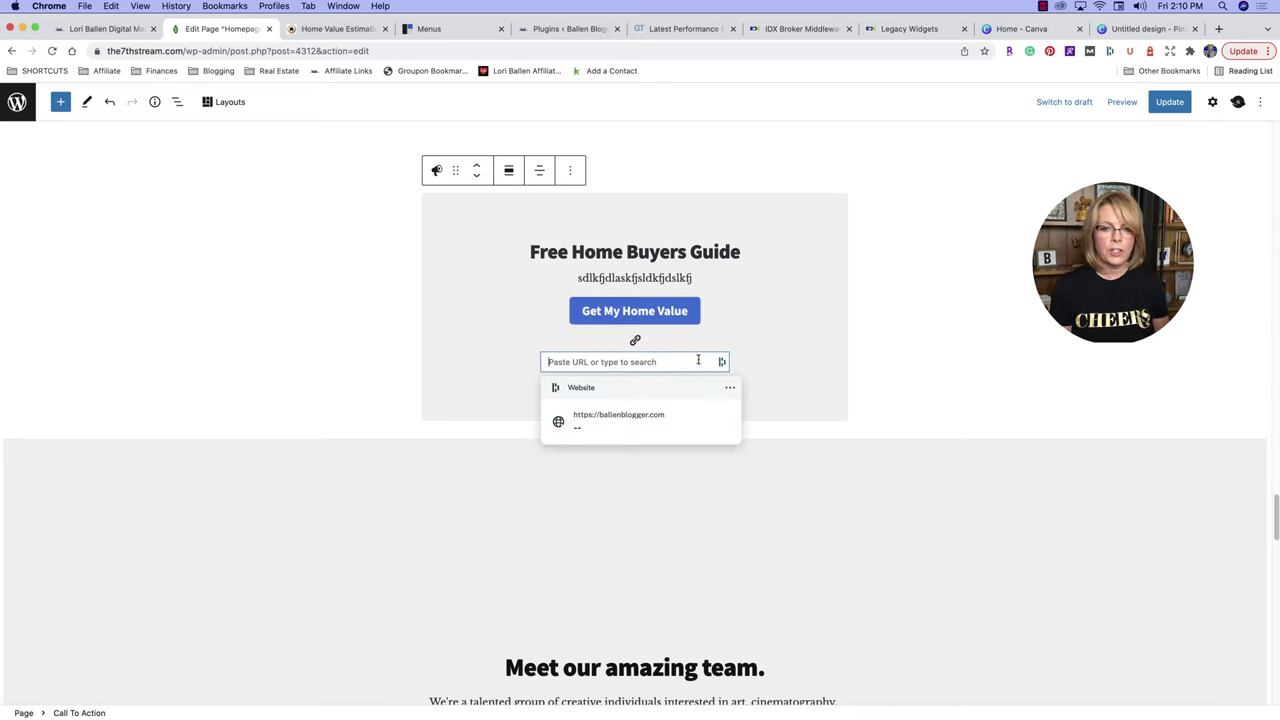
{"action": "type", "text": "https:/"}
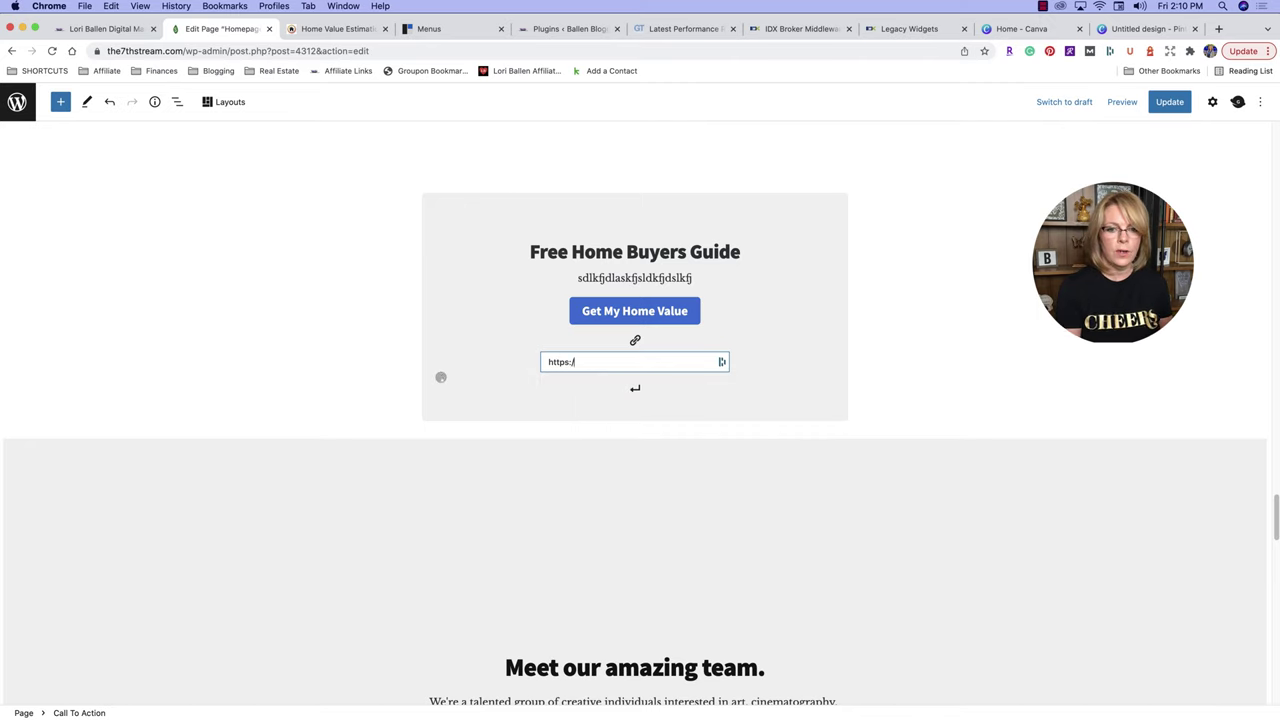
{"action": "type", "text": "/hoemoiiosujdfos"}
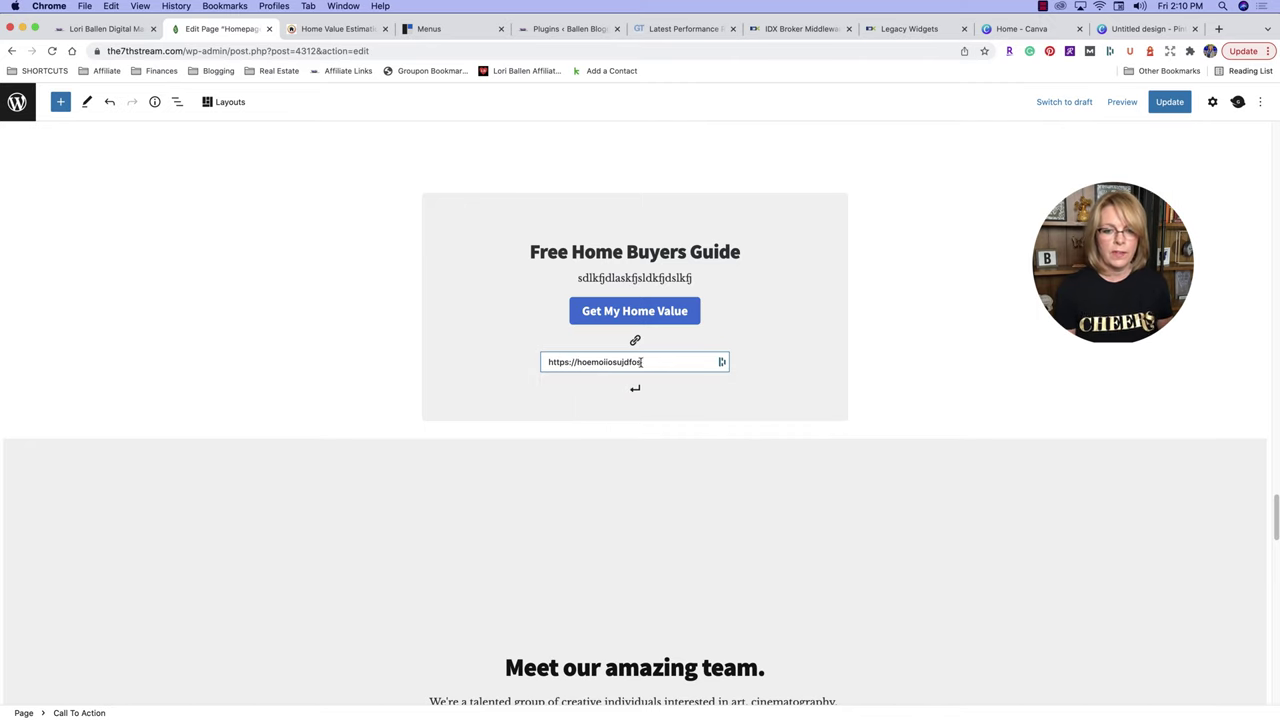
{"action": "left_click", "coordinate": [635, 389]}
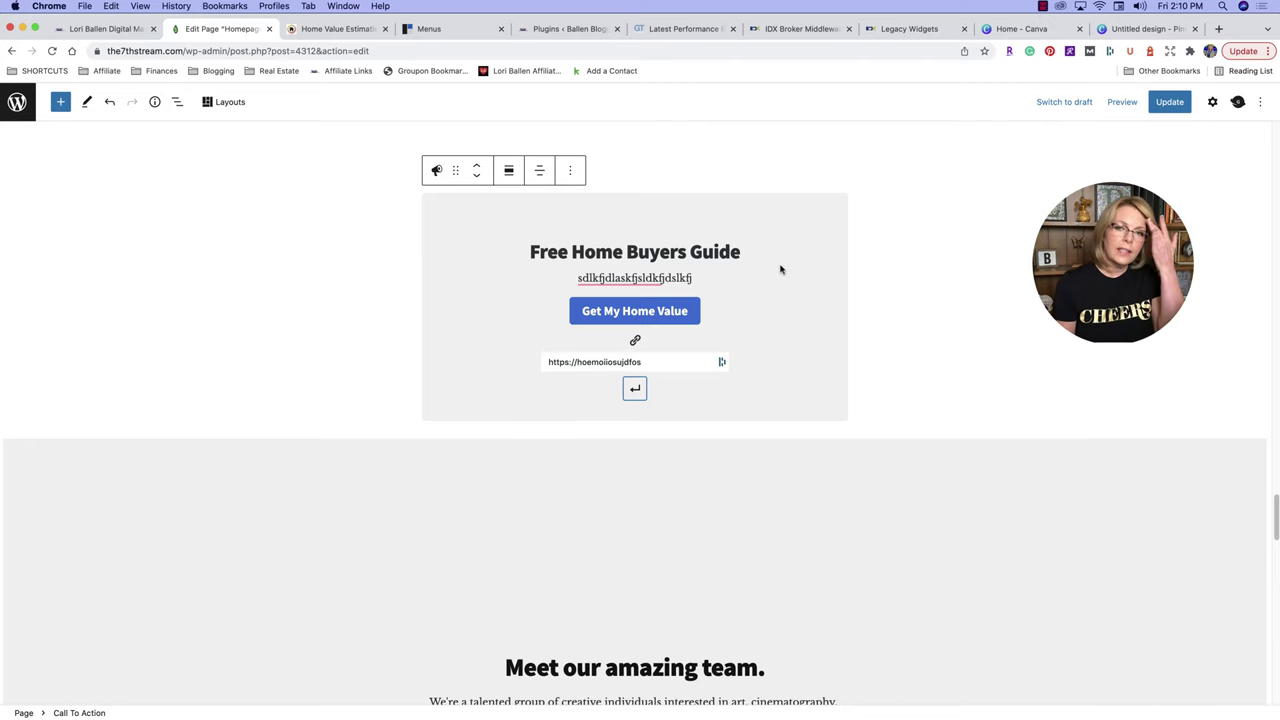
Save the call to action as a reusable block named "Instant Home Value".
{"action": "left_click", "coordinate": [570, 172]}
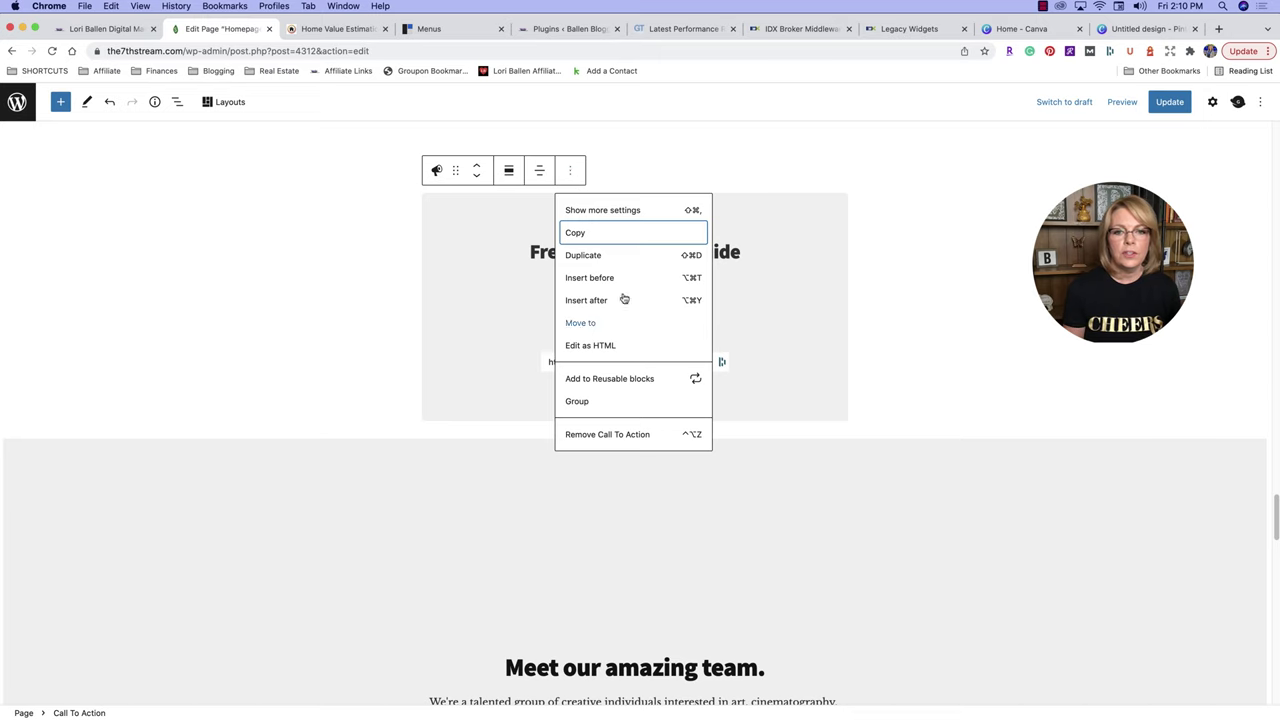
{"action": "left_click", "coordinate": [634, 380]}
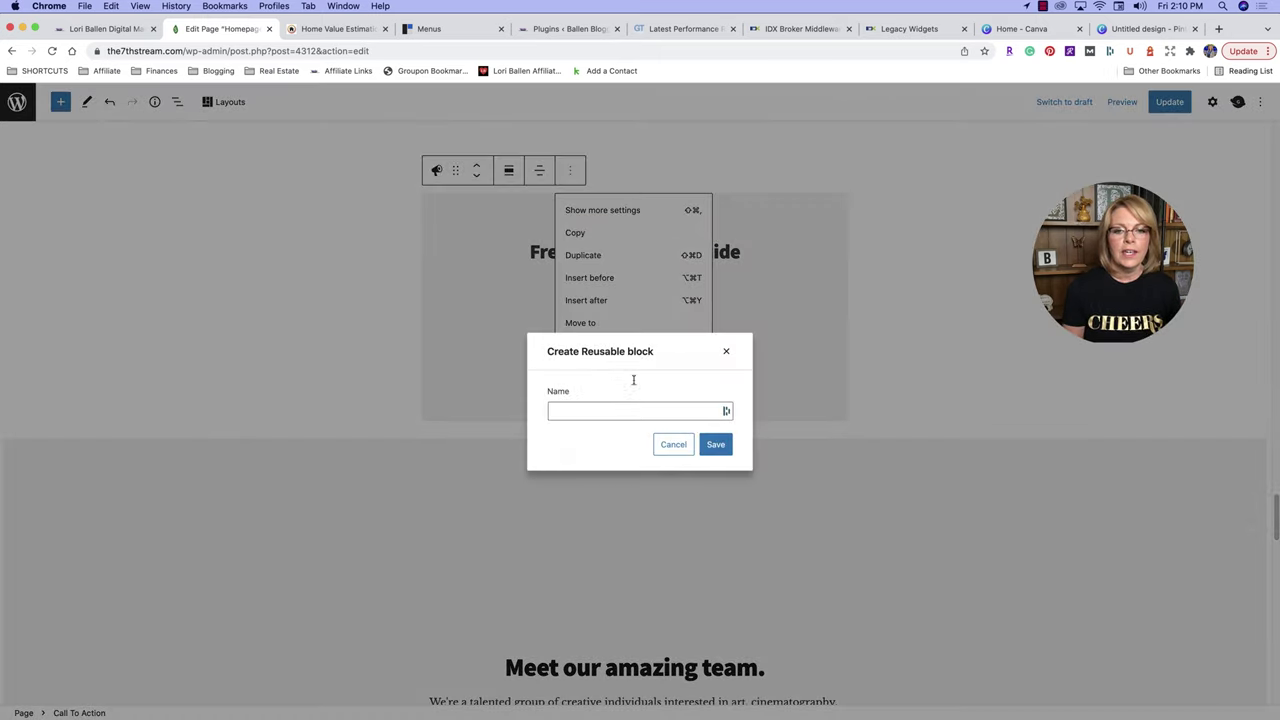
{"action": "left_click", "coordinate": [628, 413]}
{"action": "type", "text": "Instan"}
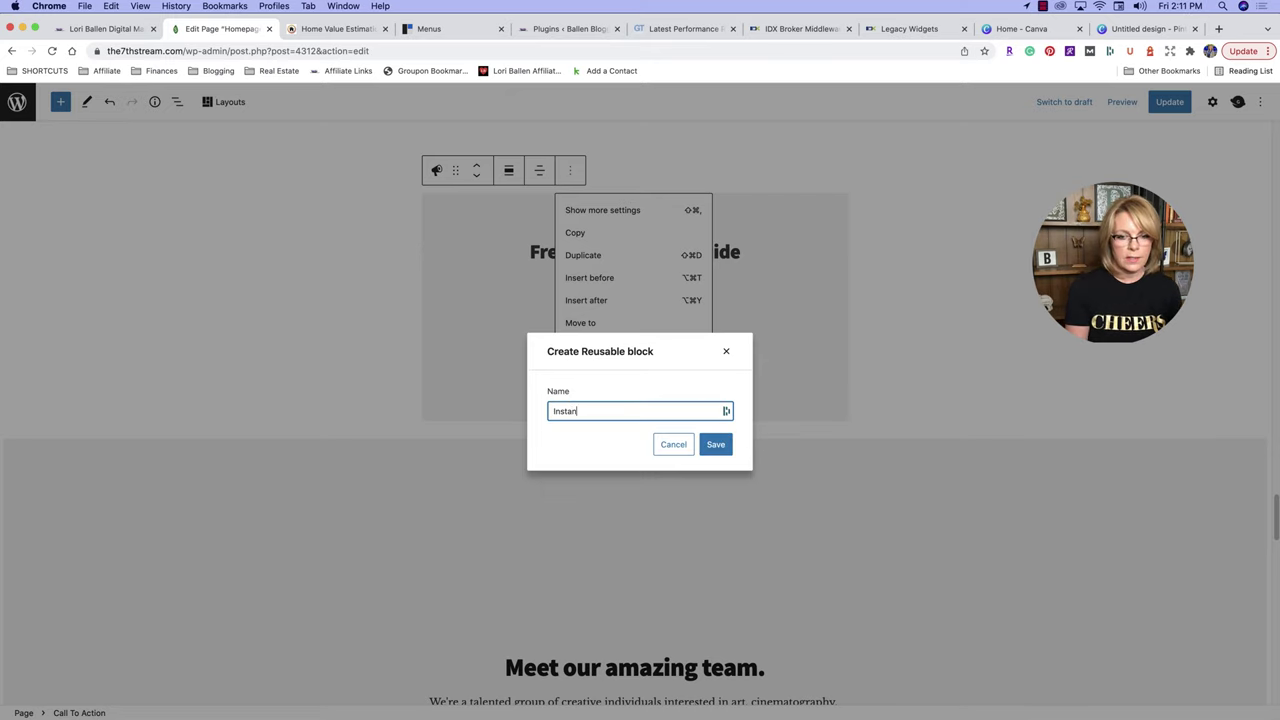
{"action": "type", "text": "t Home Value"}
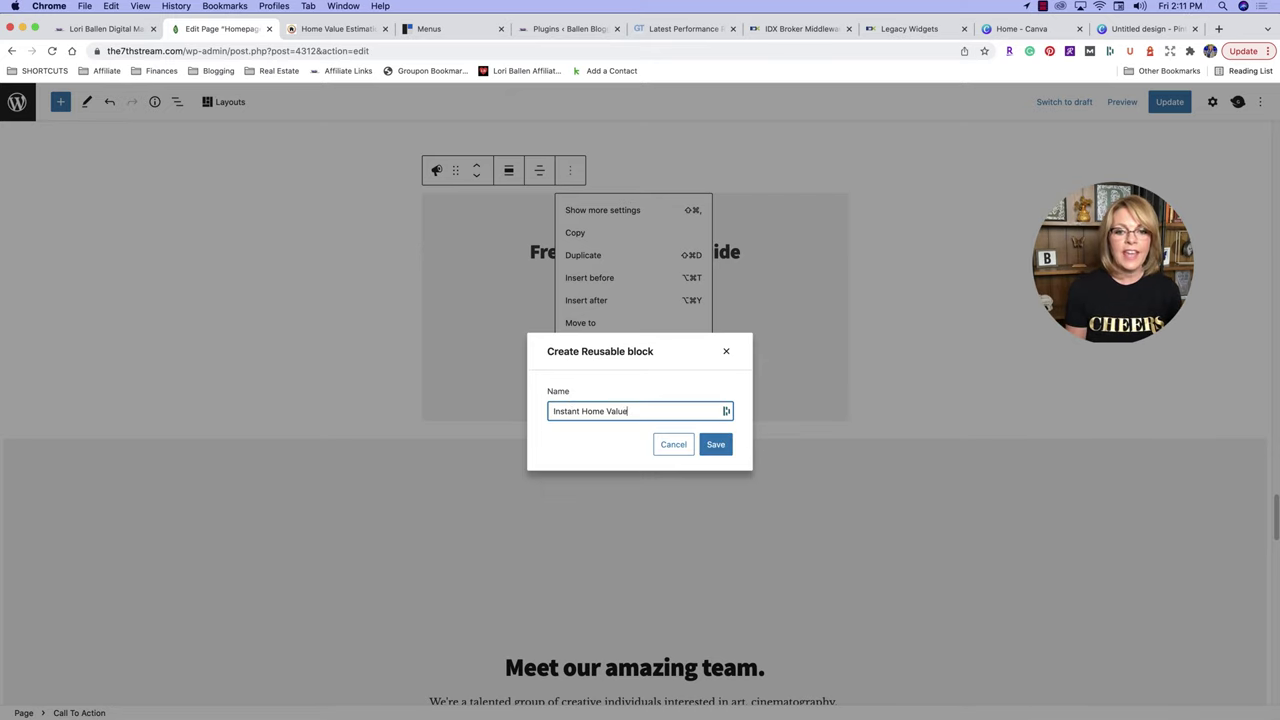
{"action": "left_click", "coordinate": [716, 444]}
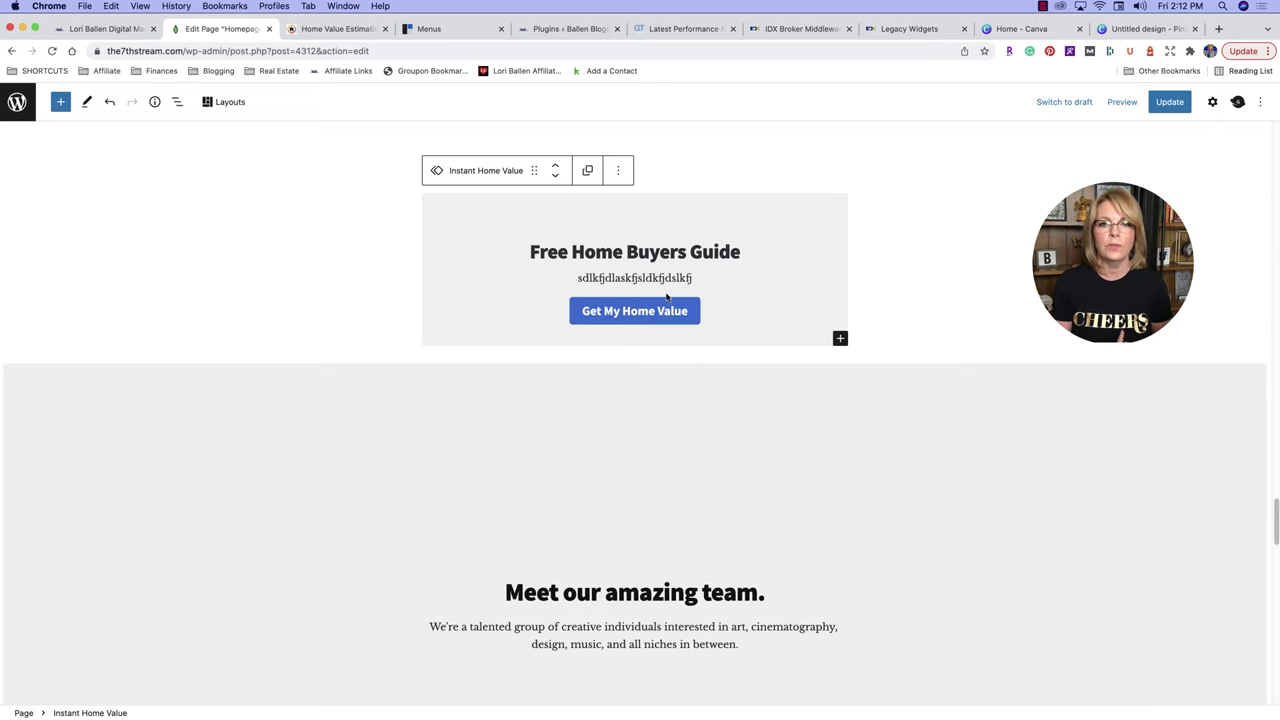
Leave the homepage editor without saving the page changes and return to the list of all pages.
{"action": "scroll", "coordinate": [691, 327], "scroll_direction": "up", "scroll_amount": 5}
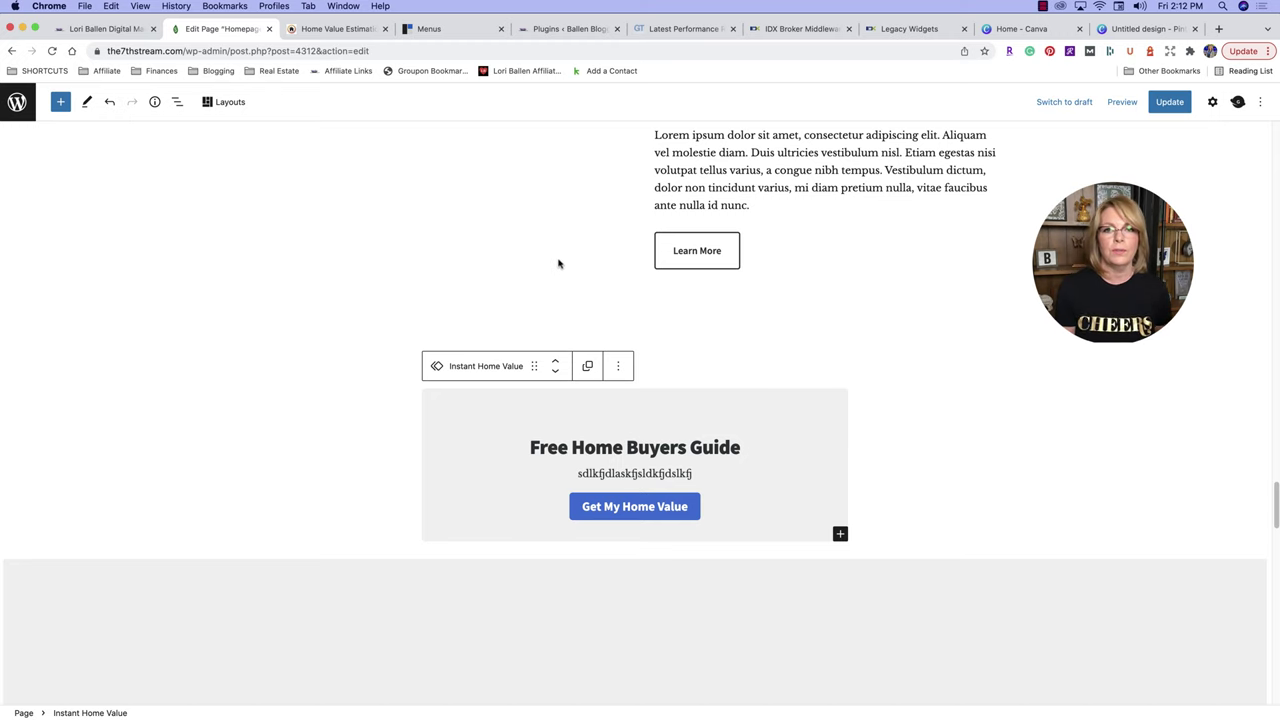
{"action": "scroll", "coordinate": [515, 280], "scroll_direction": "up", "scroll_amount": 20}
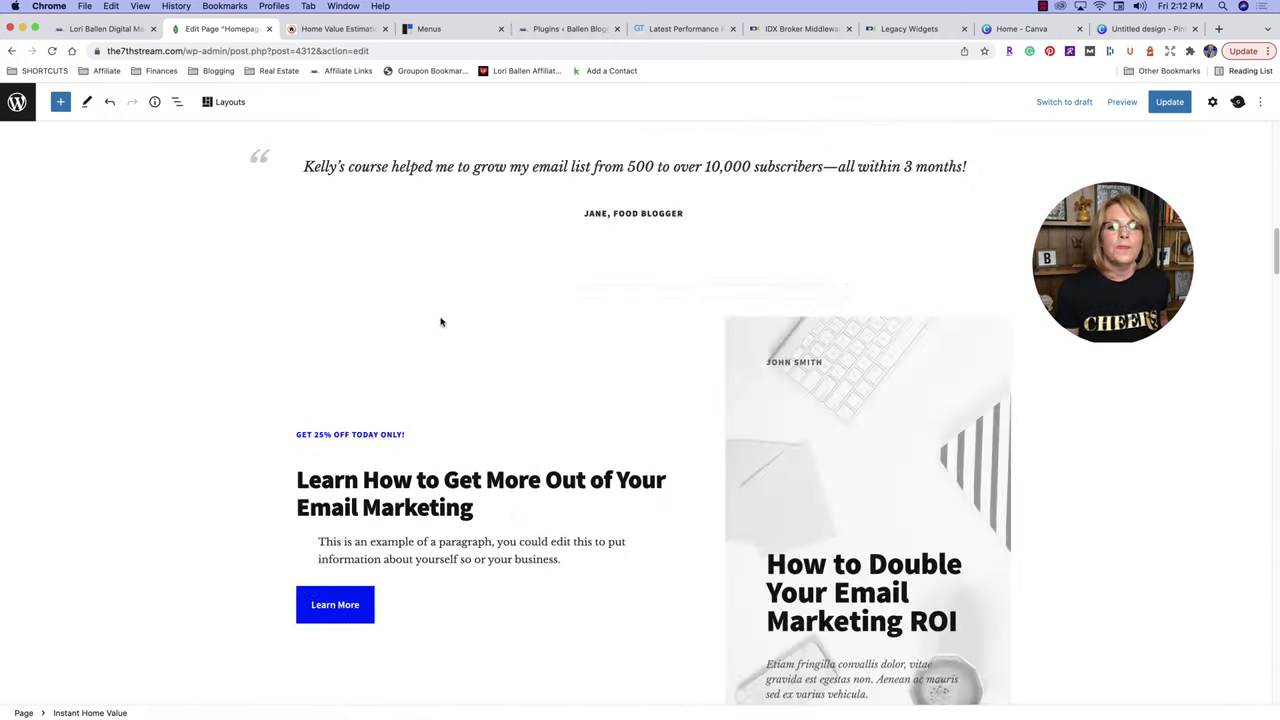
{"action": "scroll", "coordinate": [476, 320], "scroll_direction": "up", "scroll_amount": 5}
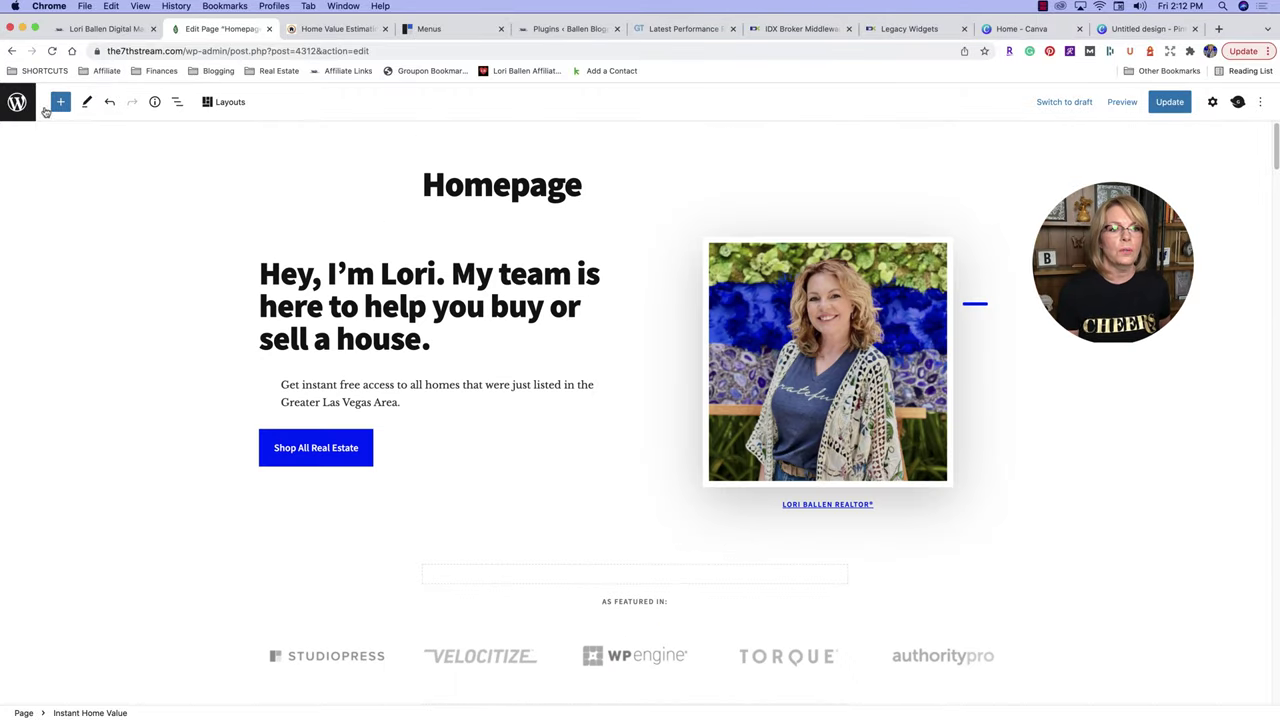
{"action": "left_click", "coordinate": [20, 108]}
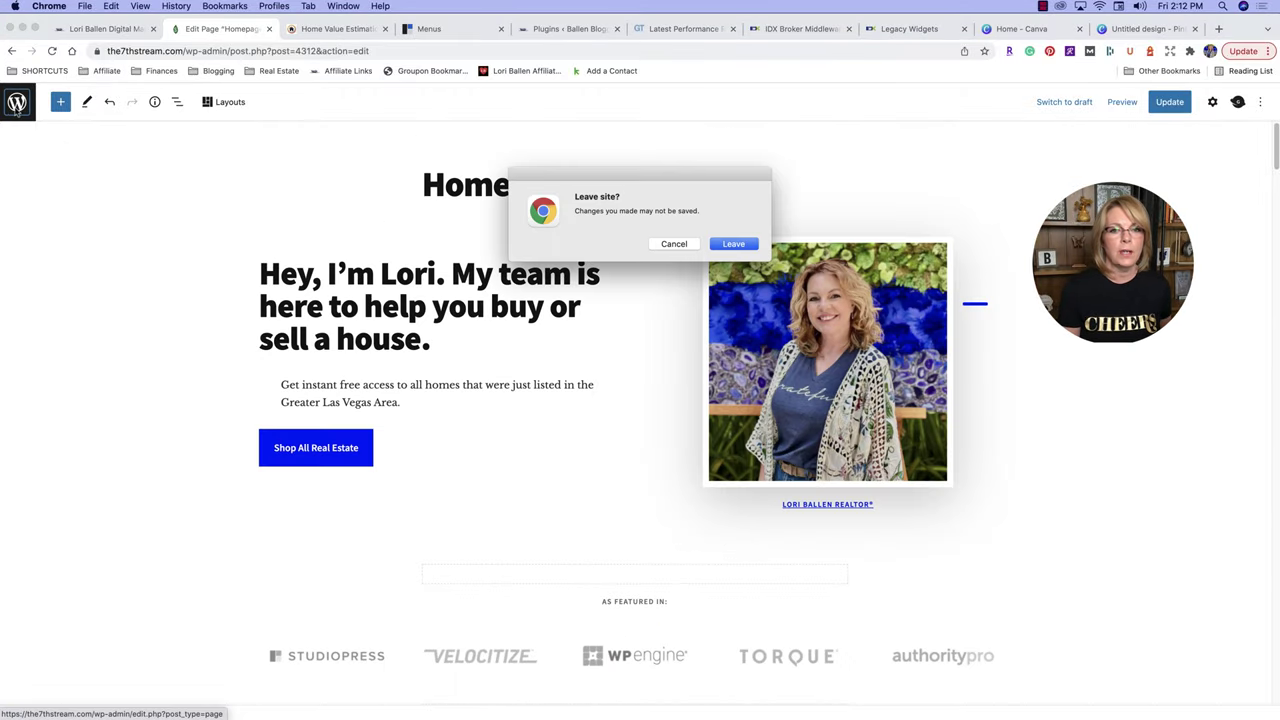
{"action": "left_click", "coordinate": [735, 246]}
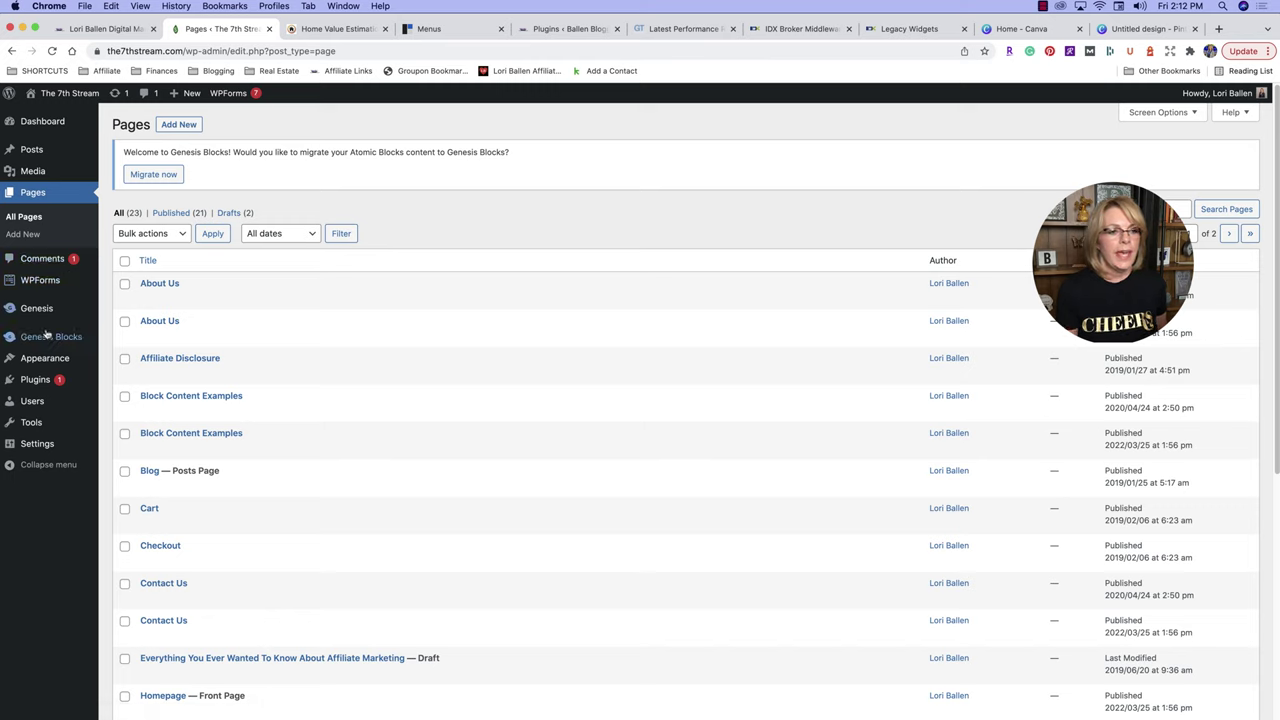
Open the Genesis theme settings in the customizer and look at the Updates section.
{"action": "mouse_move", "coordinate": [48, 345]}
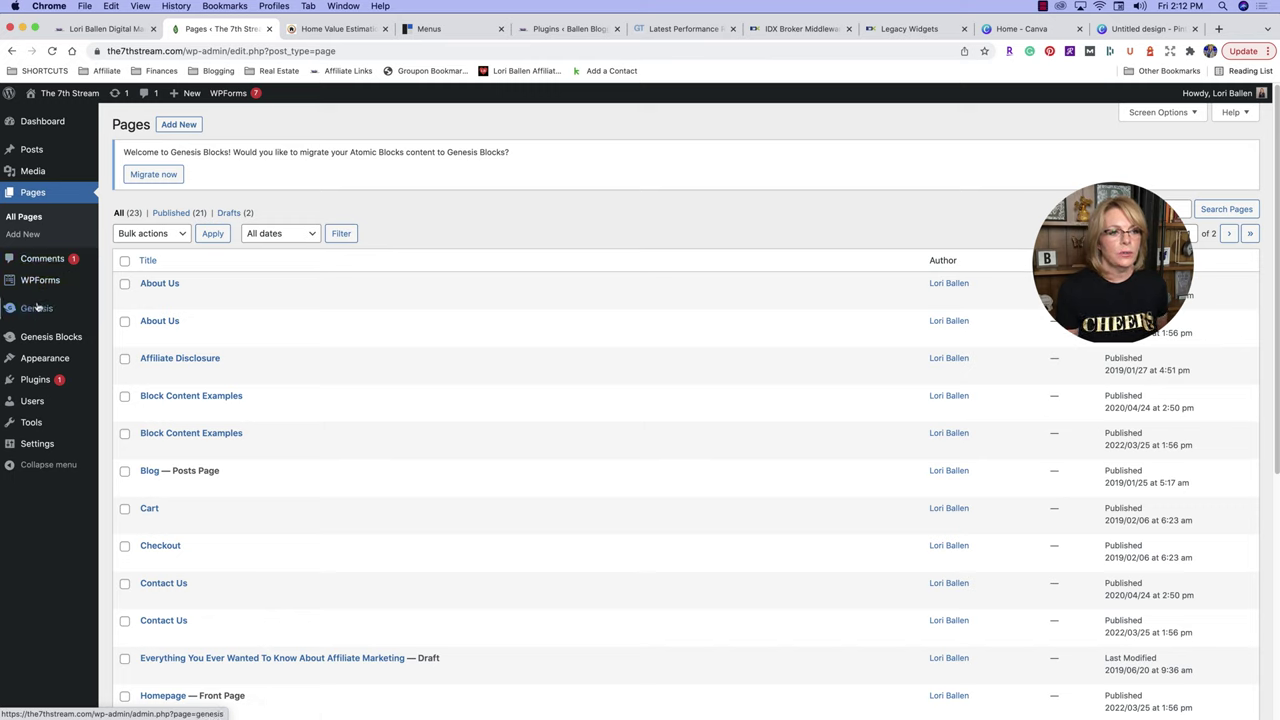
{"action": "mouse_move", "coordinate": [39, 311]}
{"action": "left_click", "coordinate": [145, 314]}
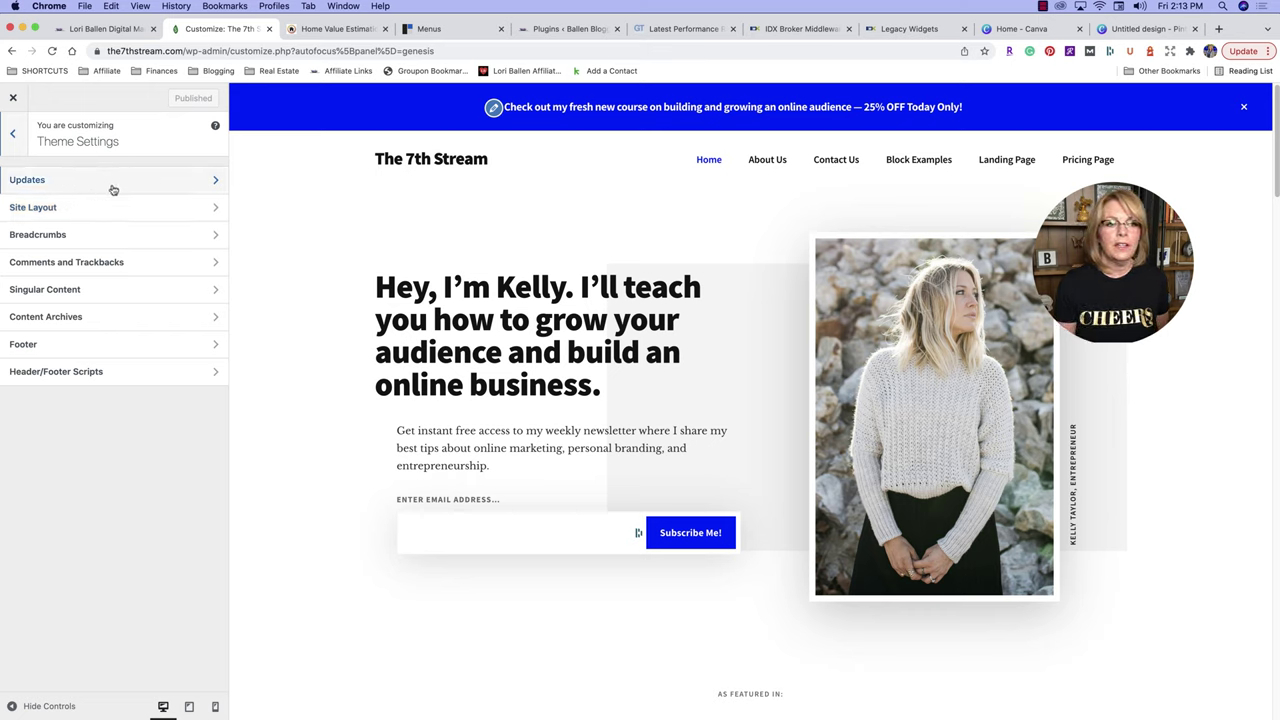
{"action": "left_click", "coordinate": [116, 184]}
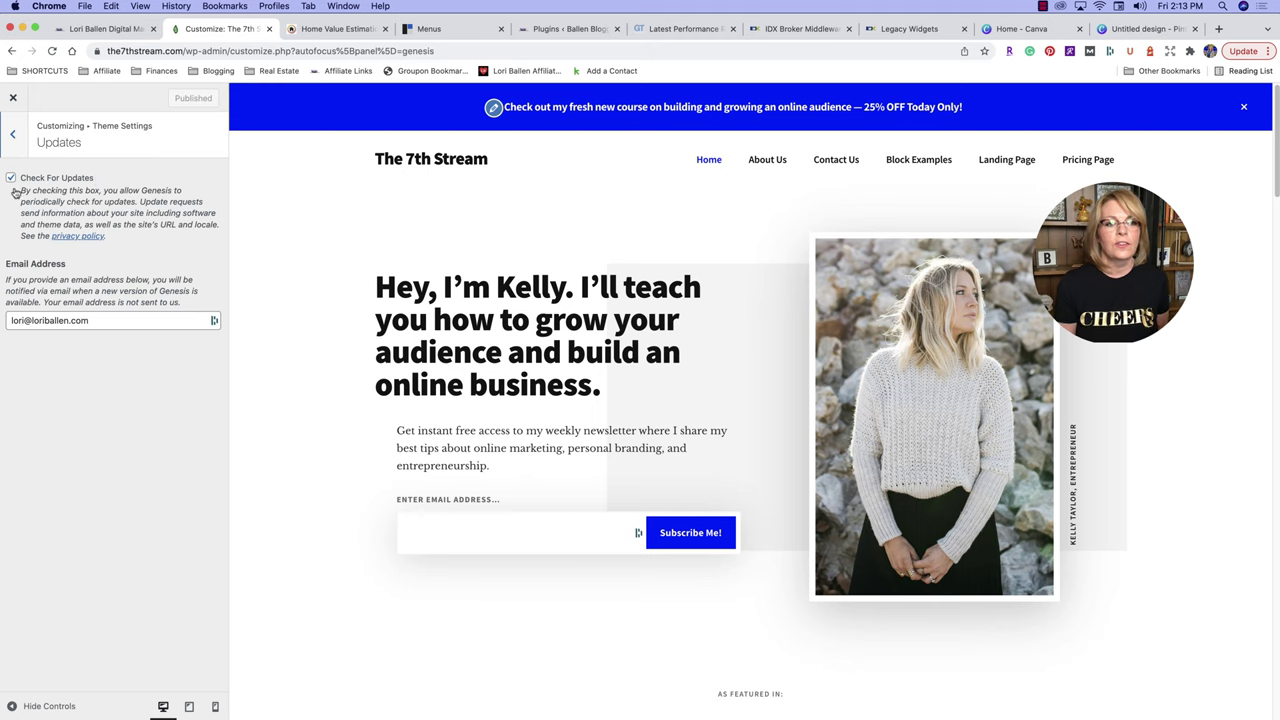
{"action": "left_click", "coordinate": [14, 138]}
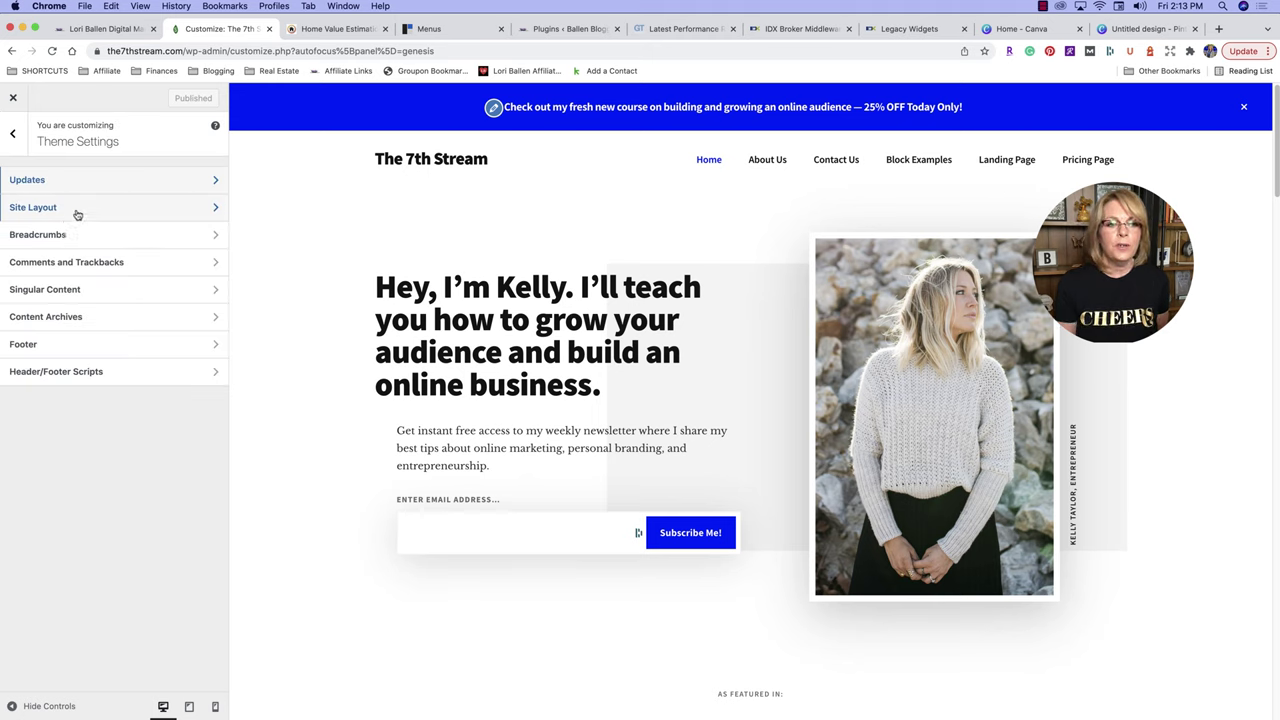
Open the Site Layout settings and load the Wix Affiliate Marketing Program post in the preview.
{"action": "left_click", "coordinate": [77, 210]}
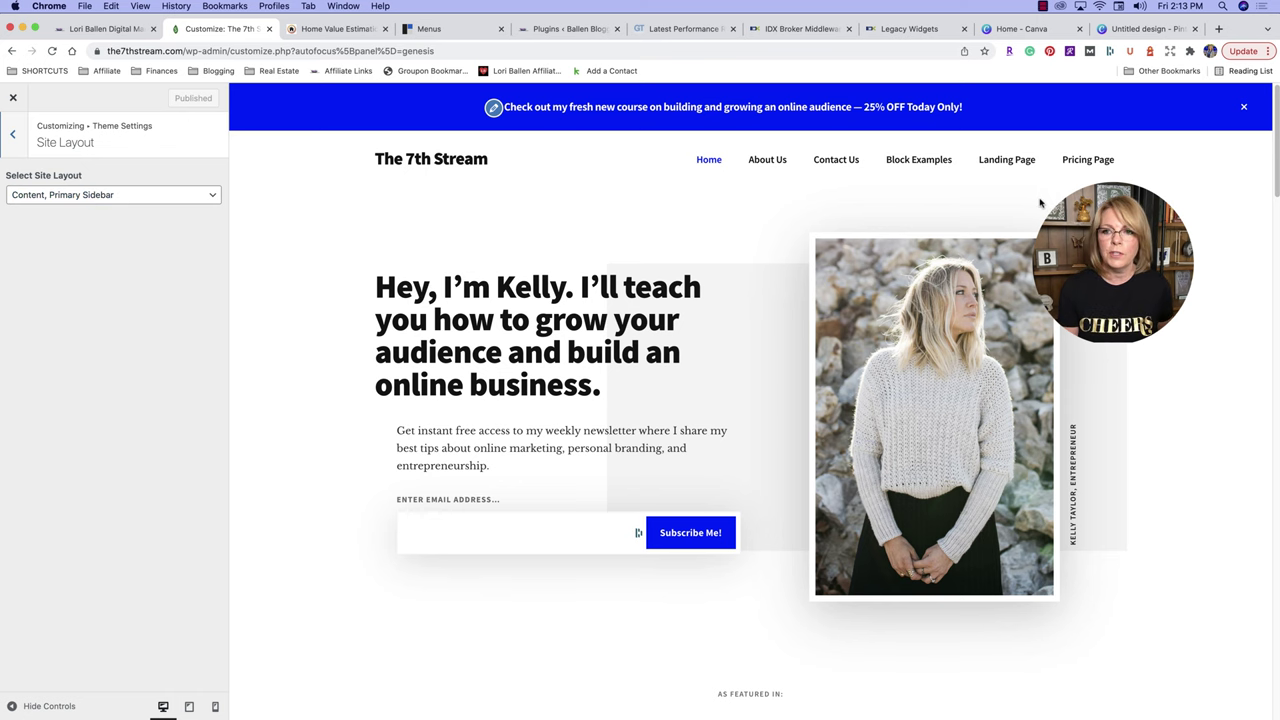
{"action": "scroll", "coordinate": [1042, 204], "scroll_direction": "down", "scroll_amount": 1}
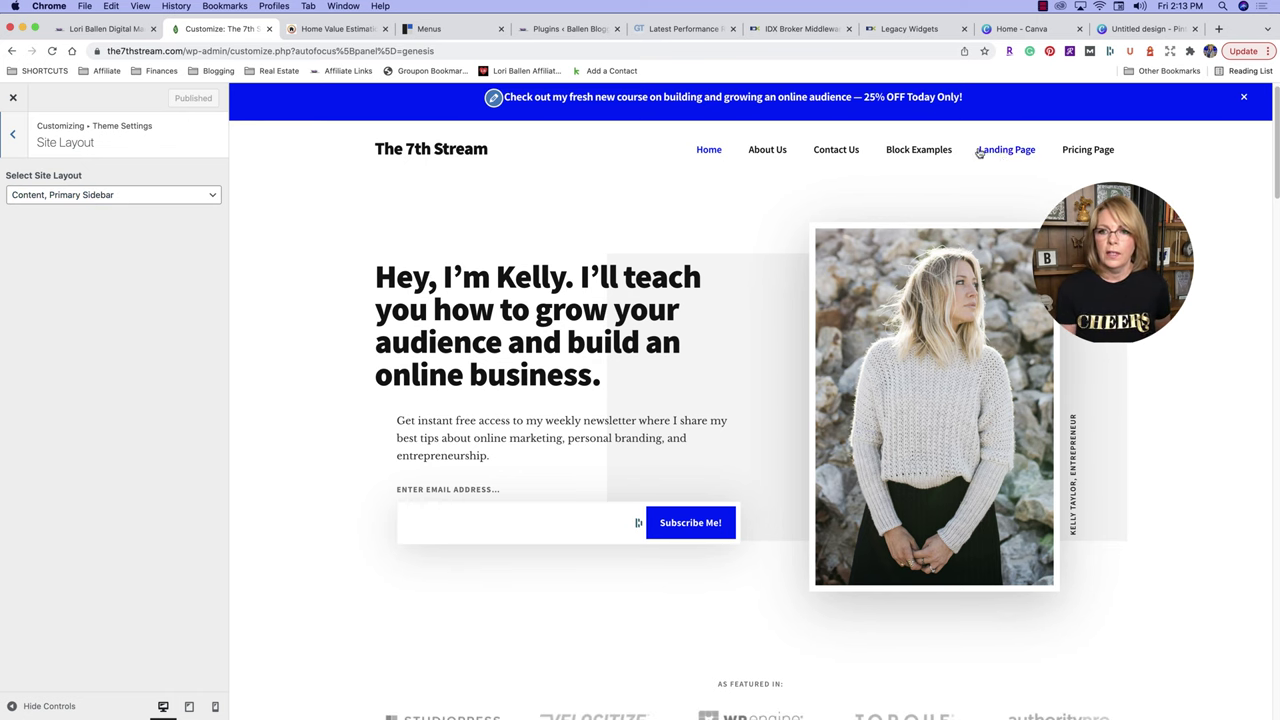
{"action": "scroll", "coordinate": [849, 166], "scroll_direction": "down", "scroll_amount": 15}
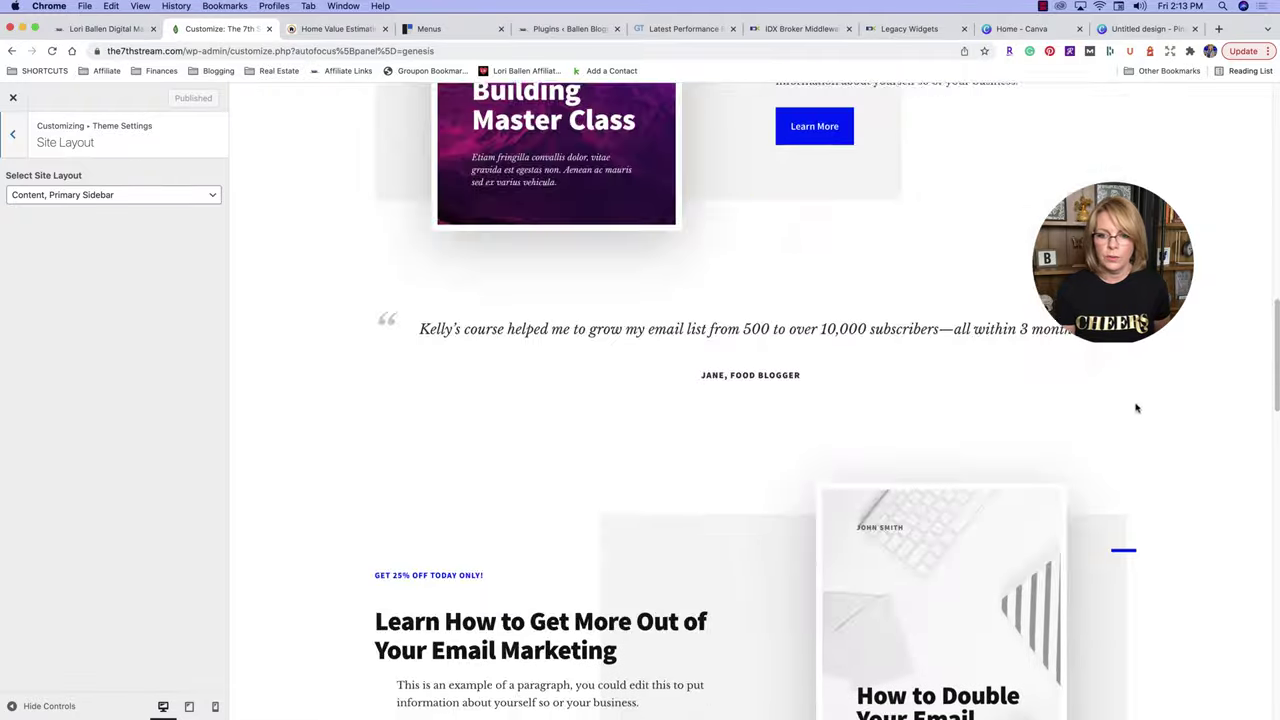
{"action": "scroll", "coordinate": [1134, 404], "scroll_direction": "down", "scroll_amount": 5}
{"action": "scroll", "coordinate": [1000, 380], "scroll_direction": "up", "scroll_amount": 6}
{"action": "scroll", "coordinate": [800, 331], "scroll_direction": "down", "scroll_amount": 6}
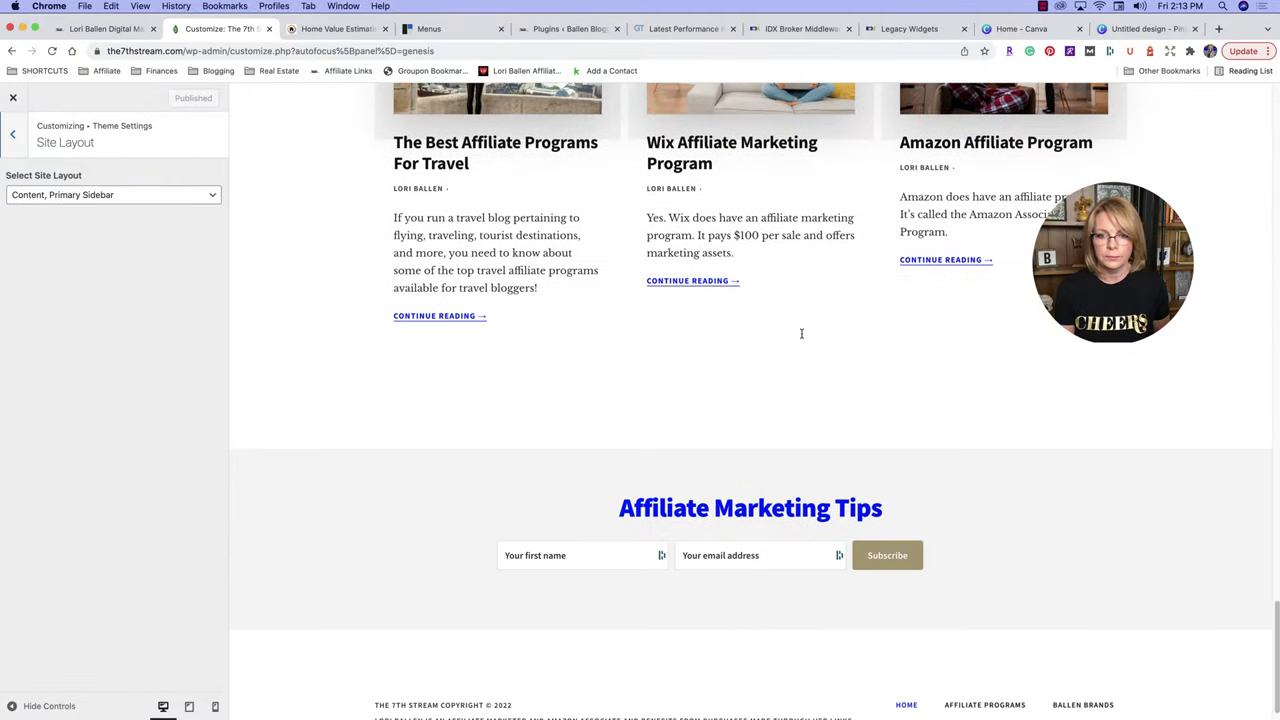
{"action": "left_click", "coordinate": [688, 162]}
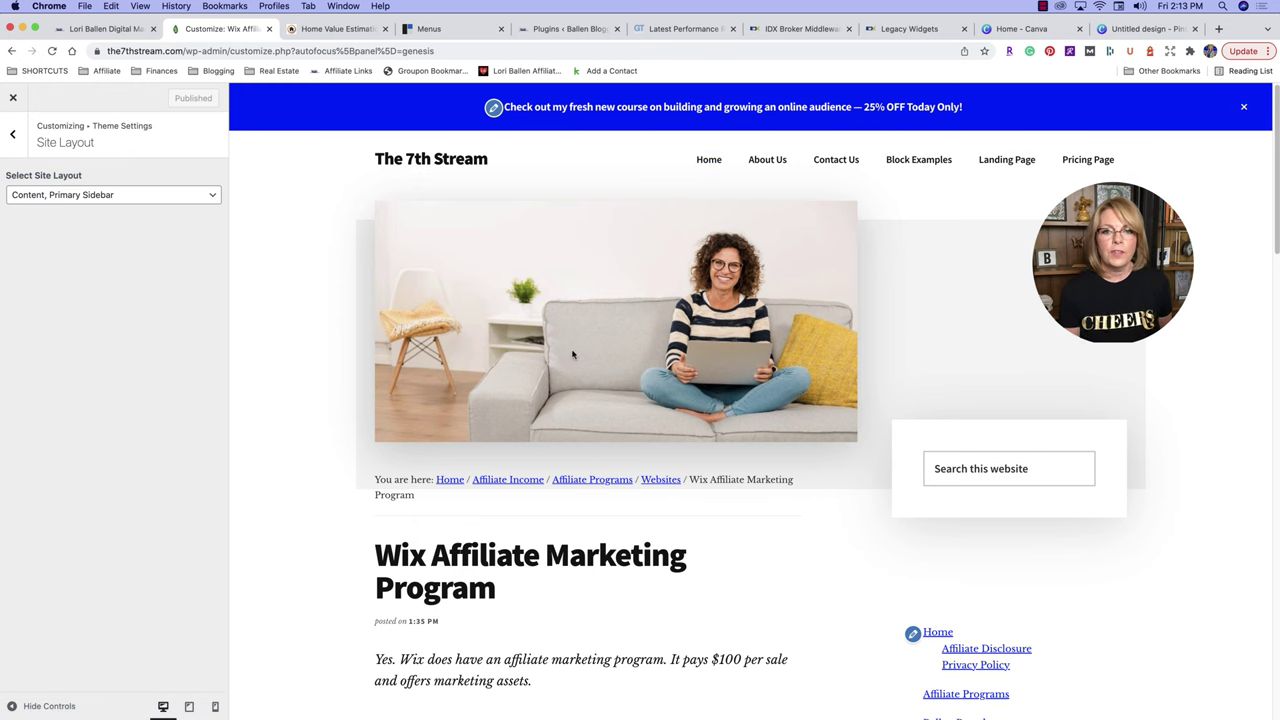
Examine how the previewed post arranges its content and primary sidebar, from the header image to the comment form.
{"action": "scroll", "coordinate": [656, 388], "scroll_direction": "down", "scroll_amount": 1}
{"action": "scroll", "coordinate": [665, 392], "scroll_direction": "down", "scroll_amount": 5}
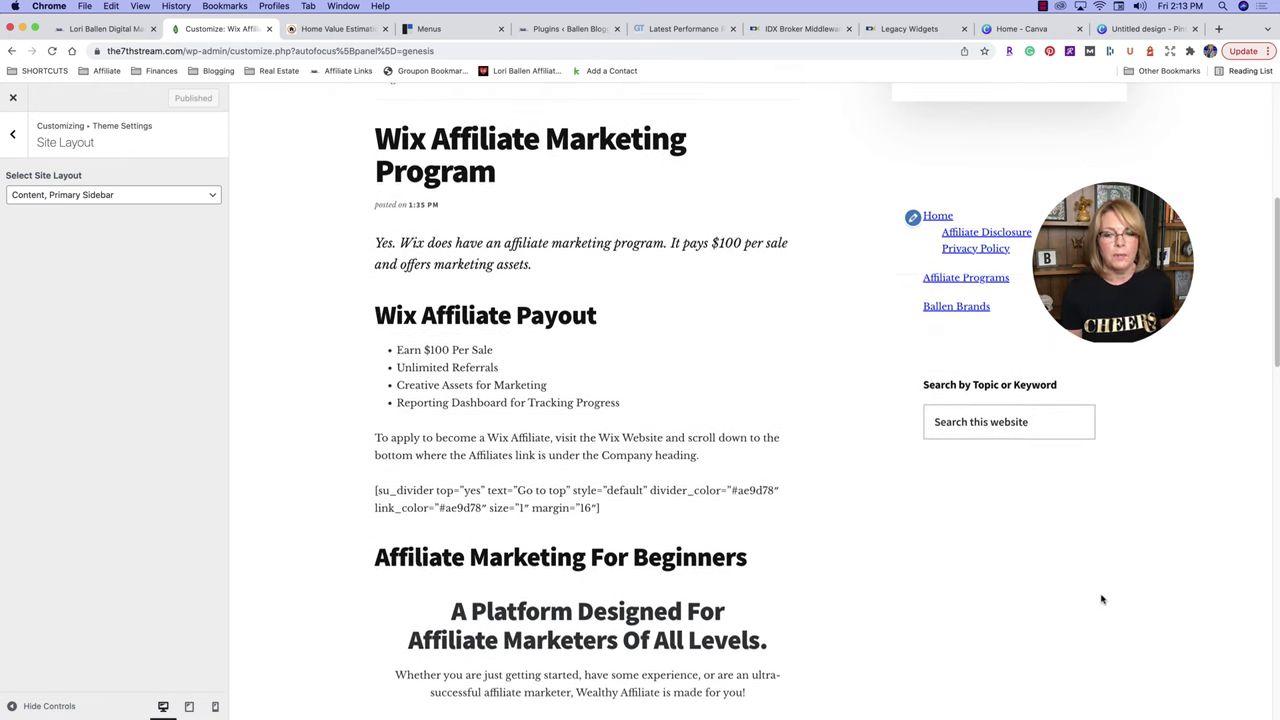
{"action": "scroll", "coordinate": [1100, 597], "scroll_direction": "down", "scroll_amount": 20}
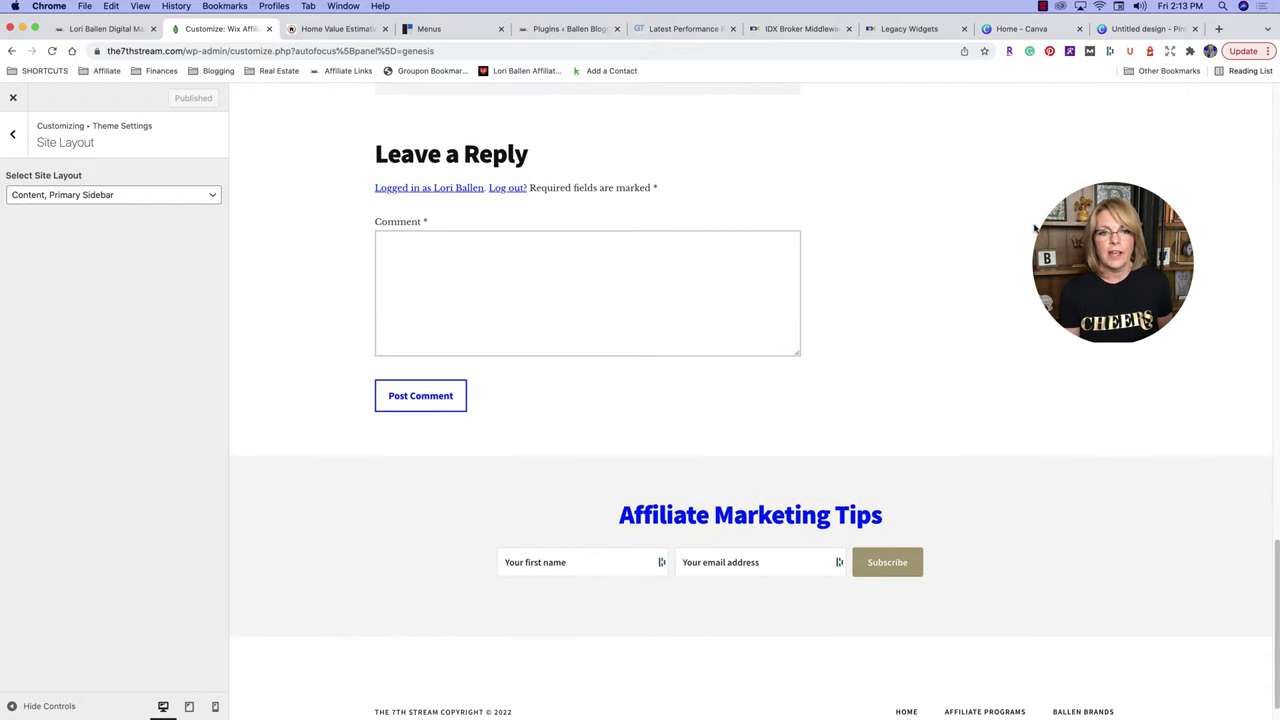
{"action": "scroll", "coordinate": [1050, 385], "scroll_direction": "up", "scroll_amount": 20}
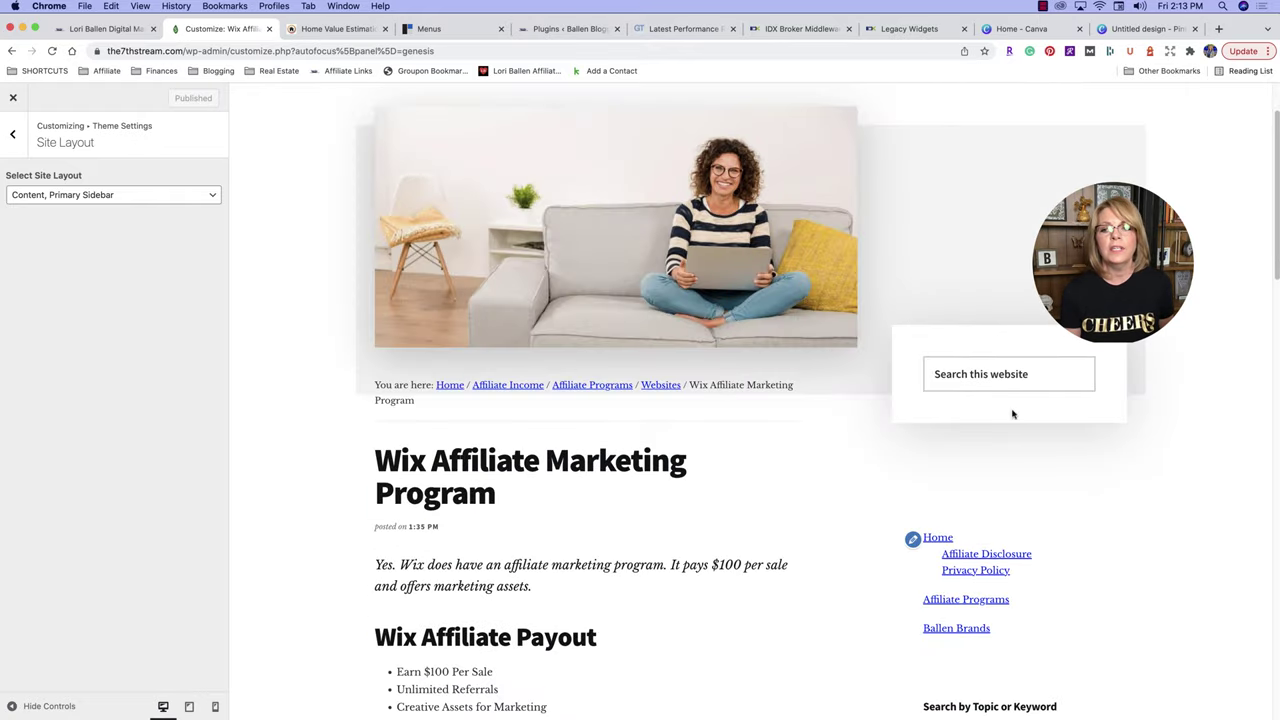
{"action": "scroll", "coordinate": [1163, 713], "scroll_direction": "down", "scroll_amount": 7}
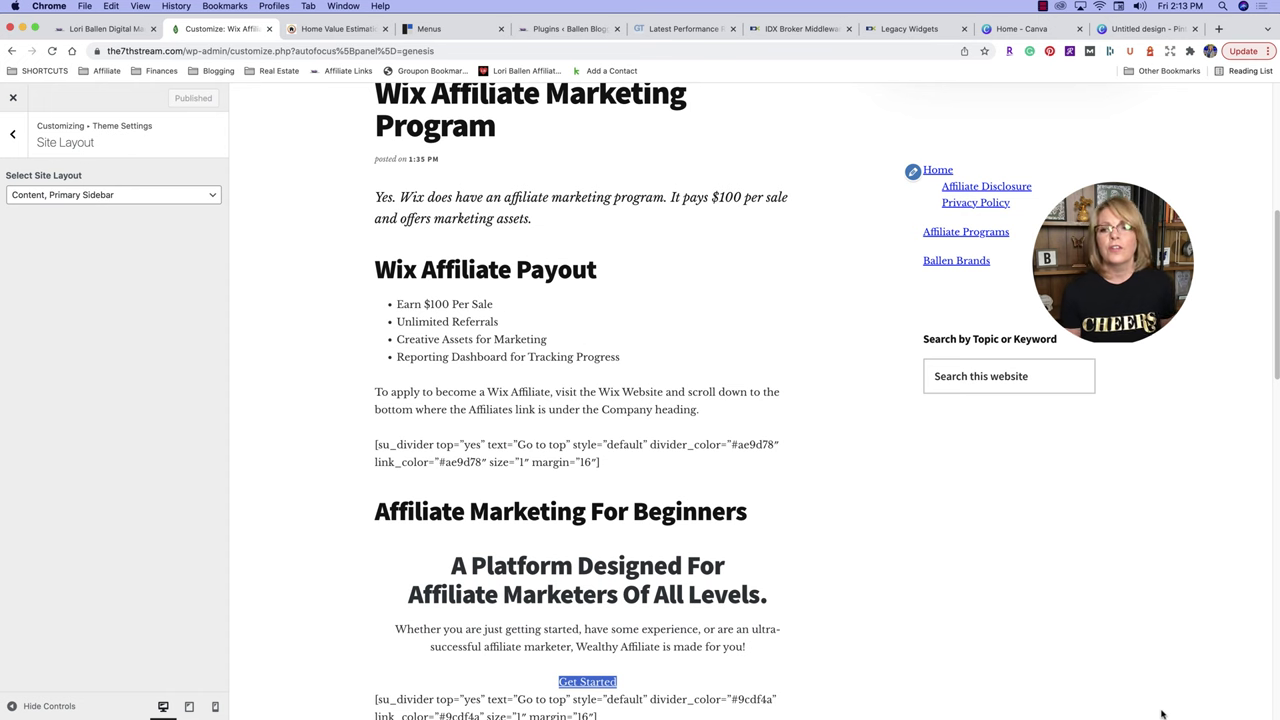
{"action": "scroll", "coordinate": [899, 88], "scroll_direction": "up", "scroll_amount": 1}
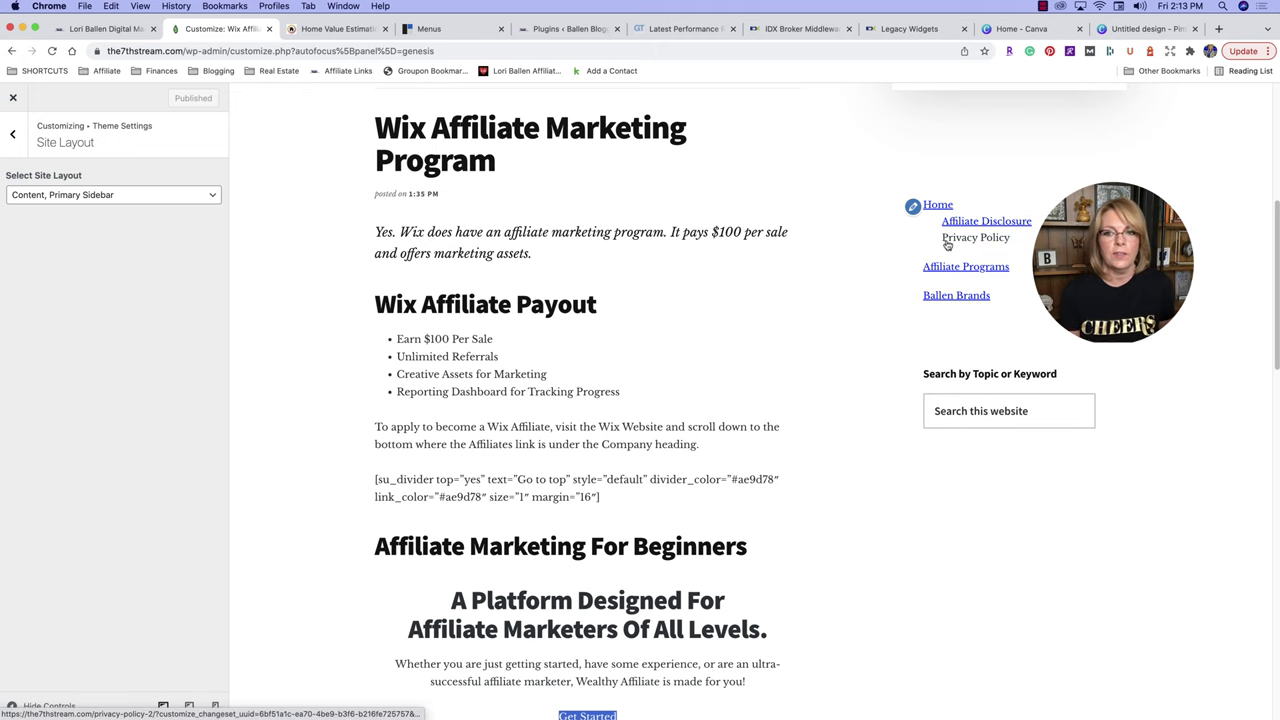
{"action": "scroll", "coordinate": [1036, 470], "scroll_direction": "up", "scroll_amount": 5}
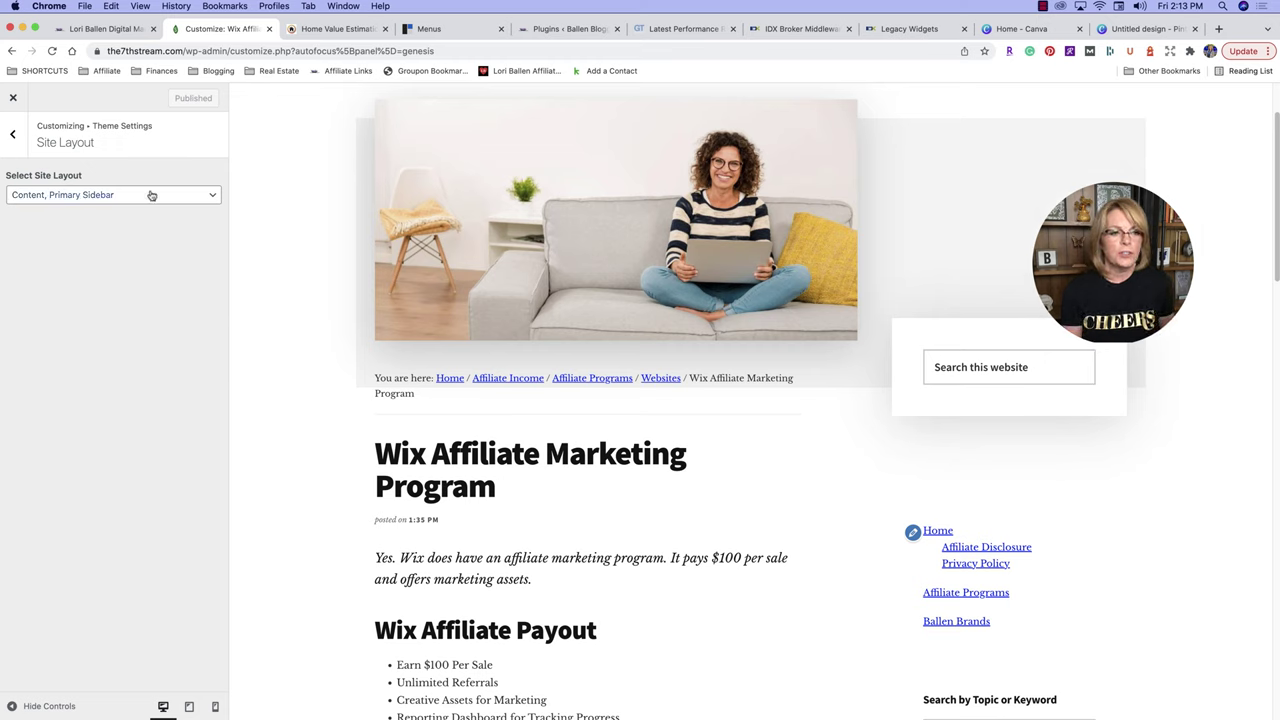
Try the Primary Sidebar, Content site layout, and switch the site layout to Full Width Content.
{"action": "left_click", "coordinate": [40, 198]}
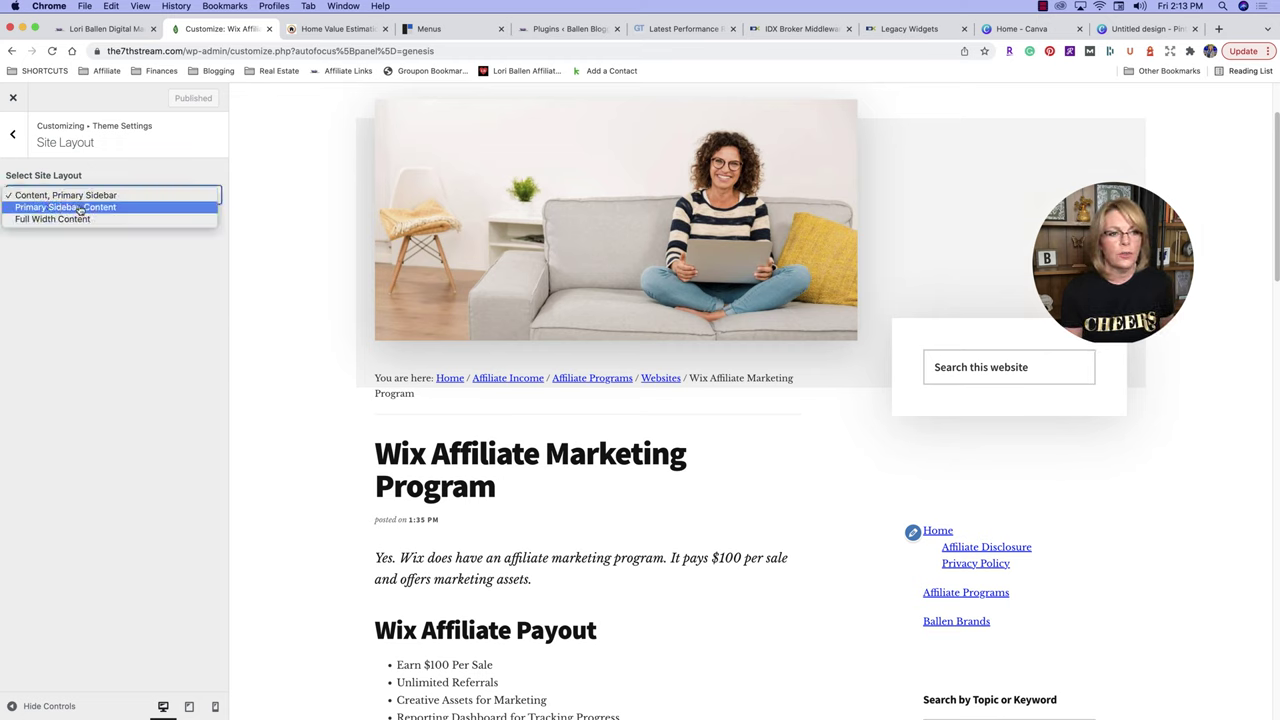
{"action": "left_click", "coordinate": [55, 207]}
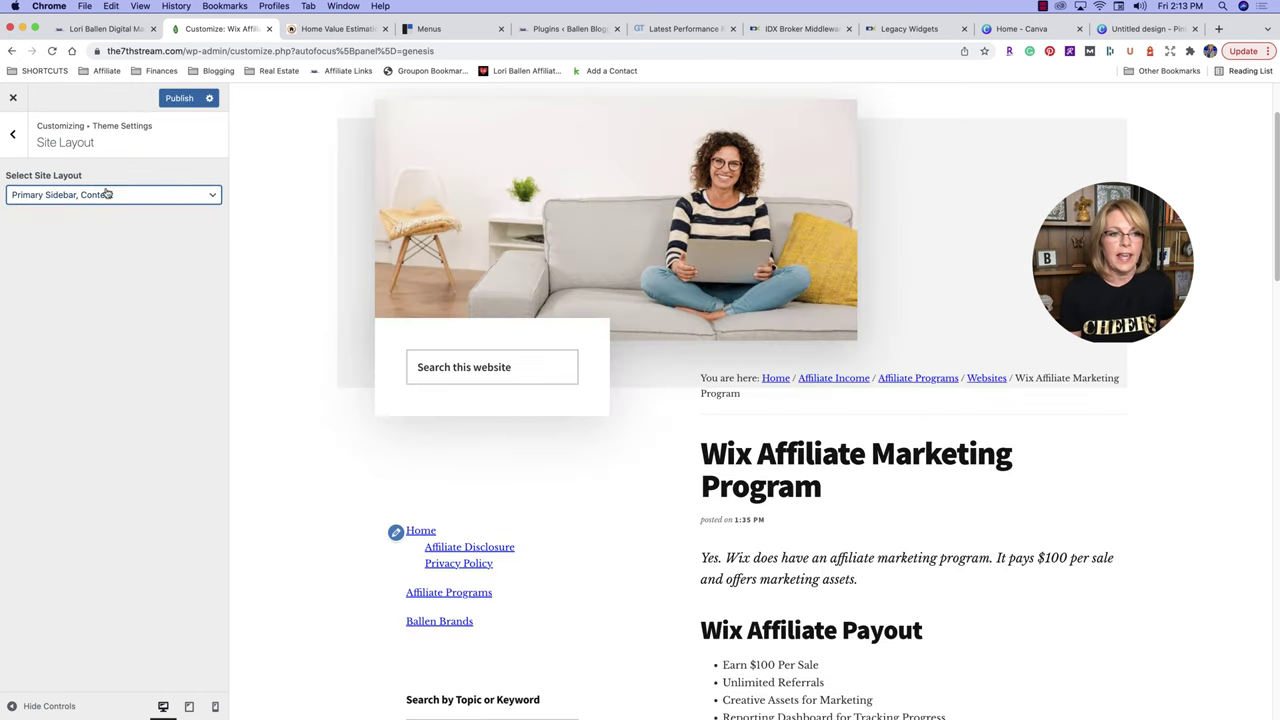
{"action": "left_click", "coordinate": [106, 194]}
{"action": "left_click", "coordinate": [104, 207]}
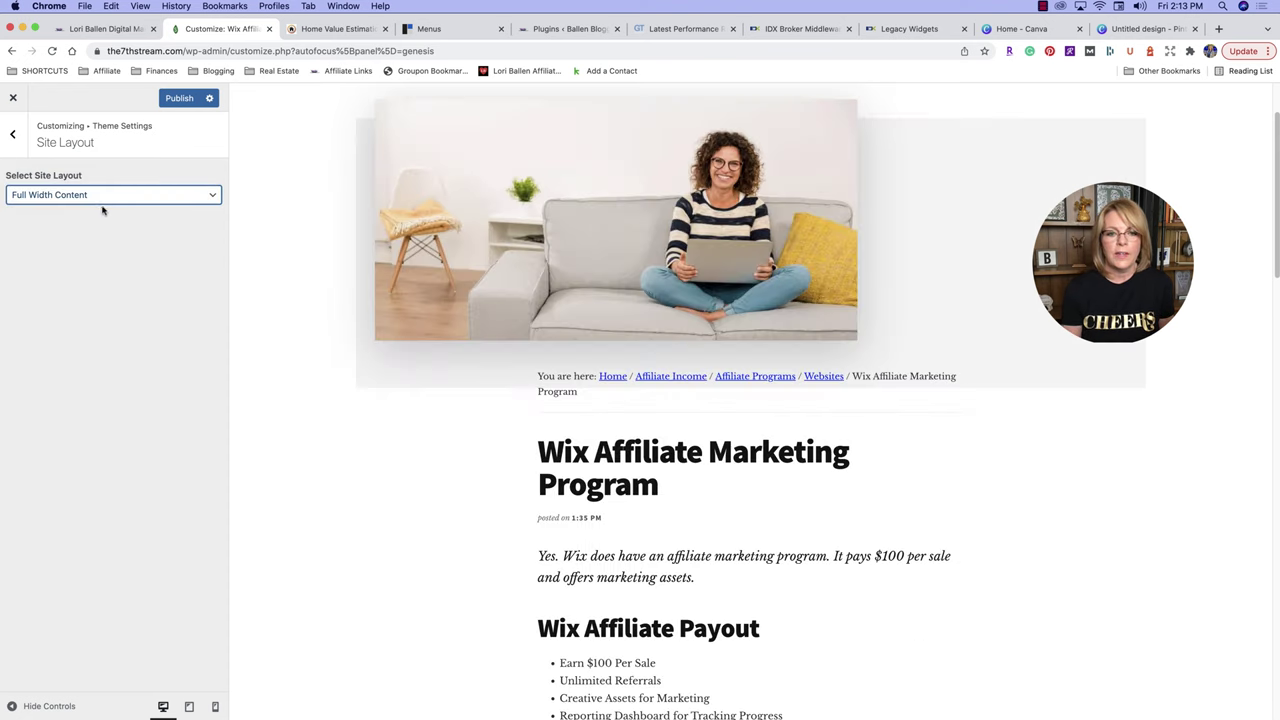
Look through the full-width post preview, switch to the StudioPress Menus documentation, and open its Authority Pro Theme setup guide.
{"action": "scroll", "coordinate": [951, 449], "scroll_direction": "down", "scroll_amount": 15}
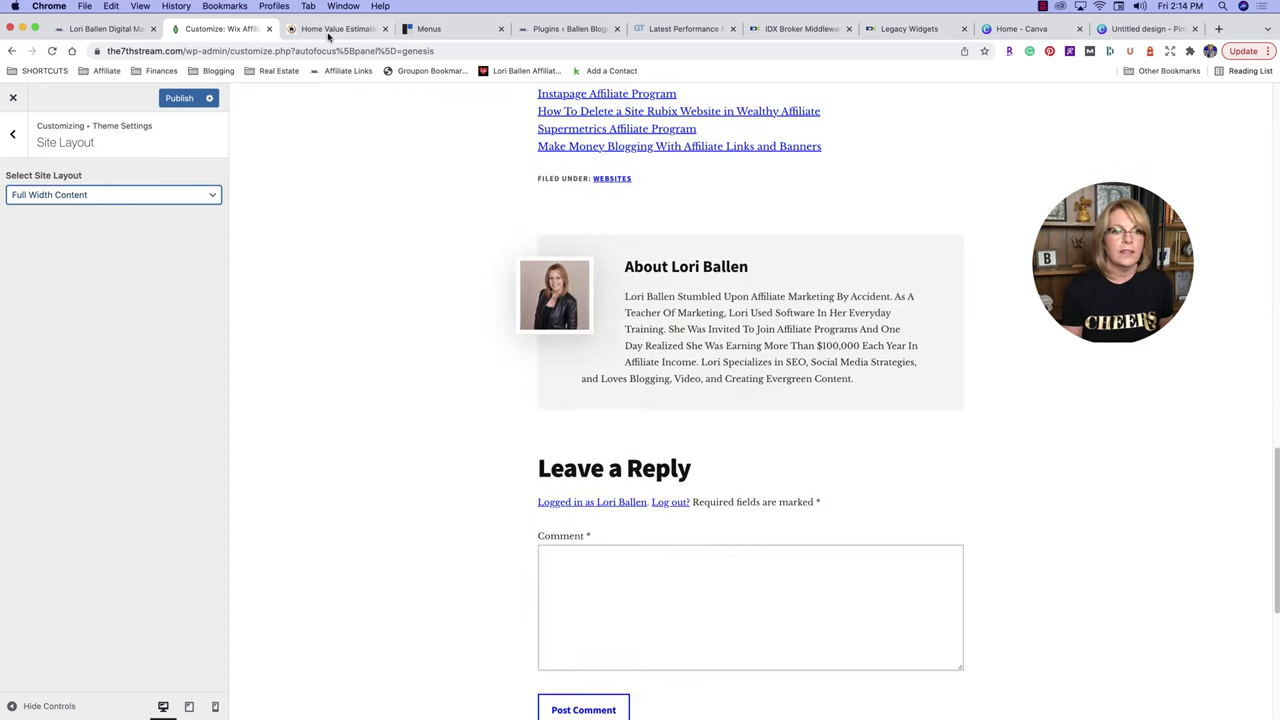
{"action": "left_click", "coordinate": [428, 28]}
{"action": "left_click", "coordinate": [562, 30]}
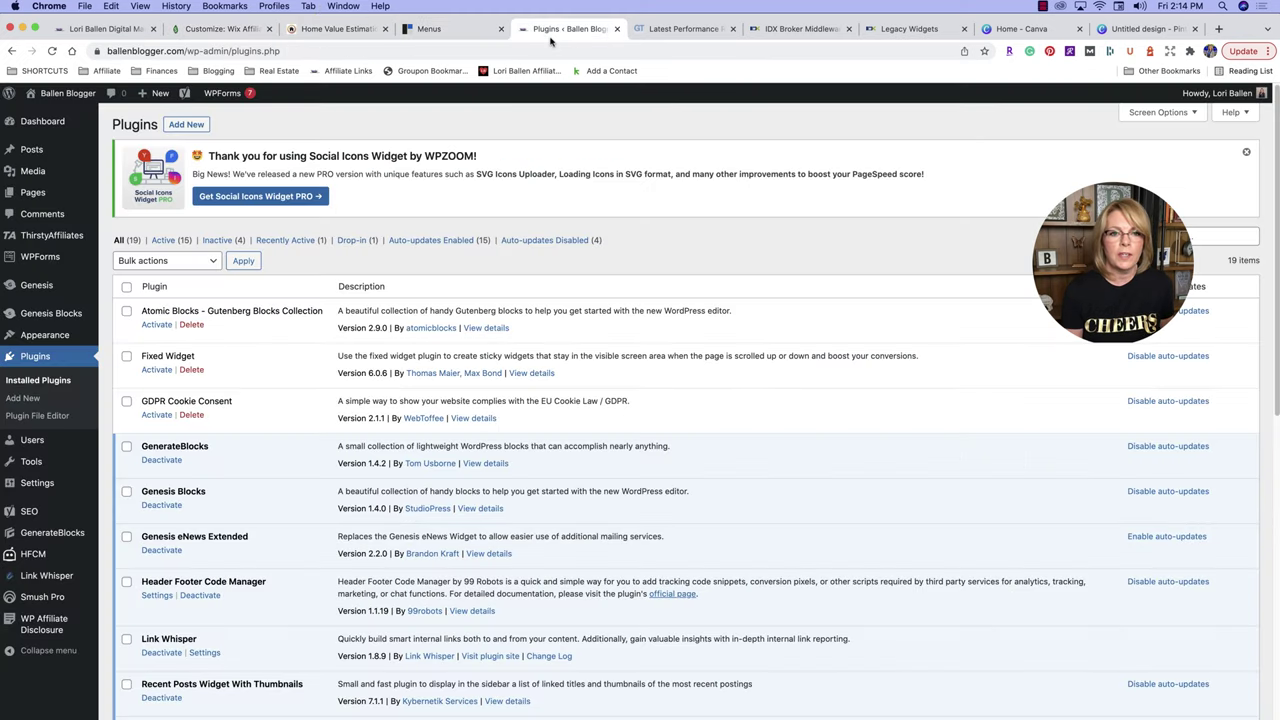
{"action": "left_click", "coordinate": [693, 32]}
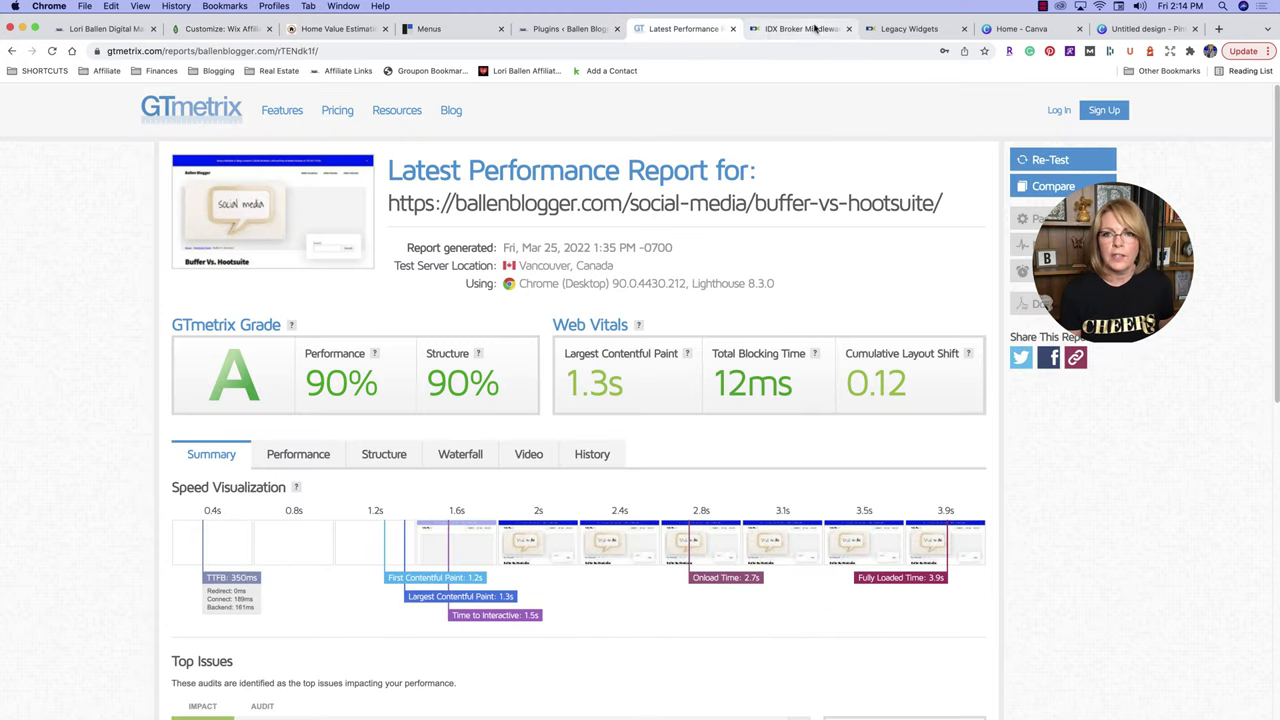
{"action": "left_click", "coordinate": [434, 30]}
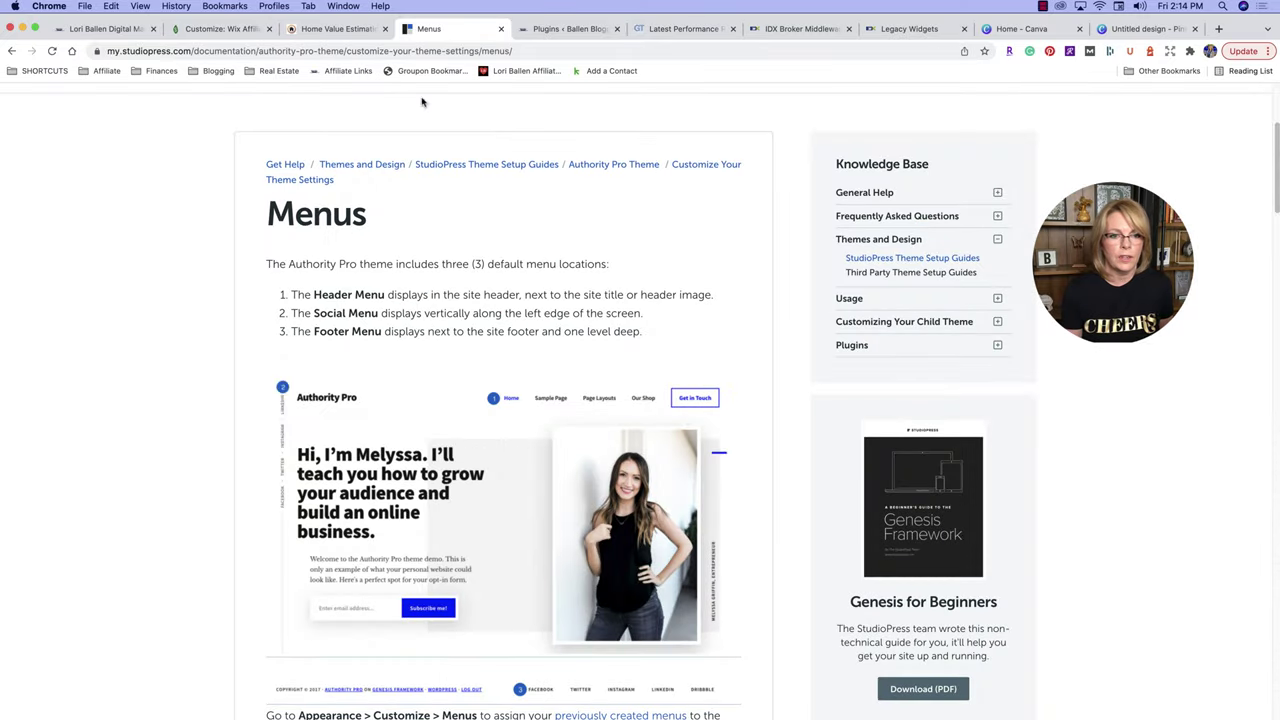
{"action": "scroll", "coordinate": [358, 341], "scroll_direction": "up", "scroll_amount": 3}
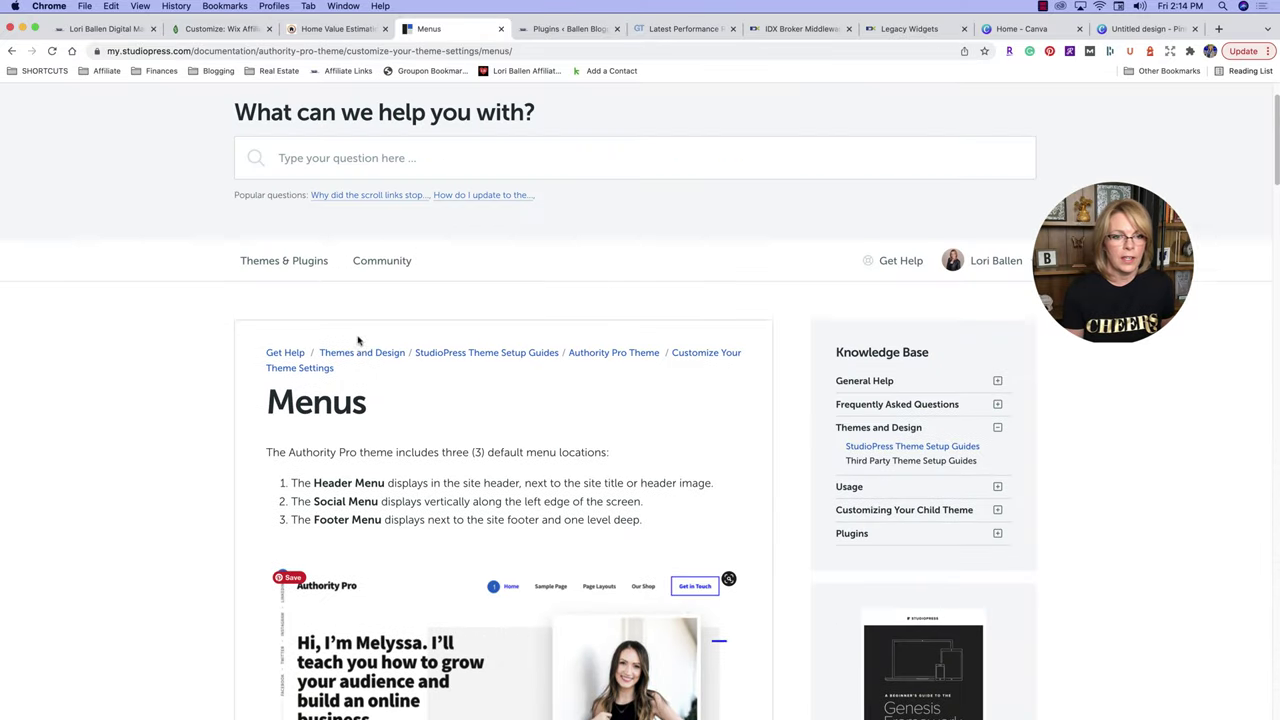
{"action": "left_click", "coordinate": [612, 356]}
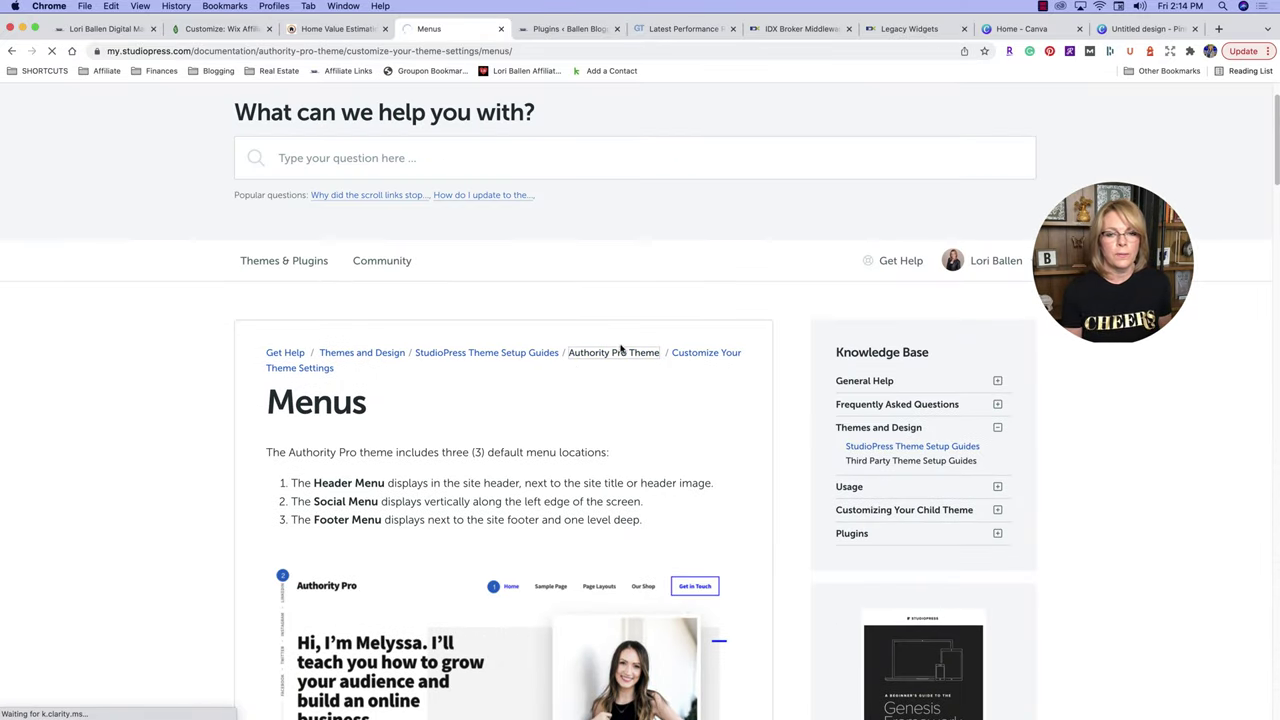
Open the Authority Pro theme demo from the setup guide and look through its homepage as far as the blog posts.
{"action": "scroll", "coordinate": [610, 360], "scroll_direction": "down", "scroll_amount": 2}
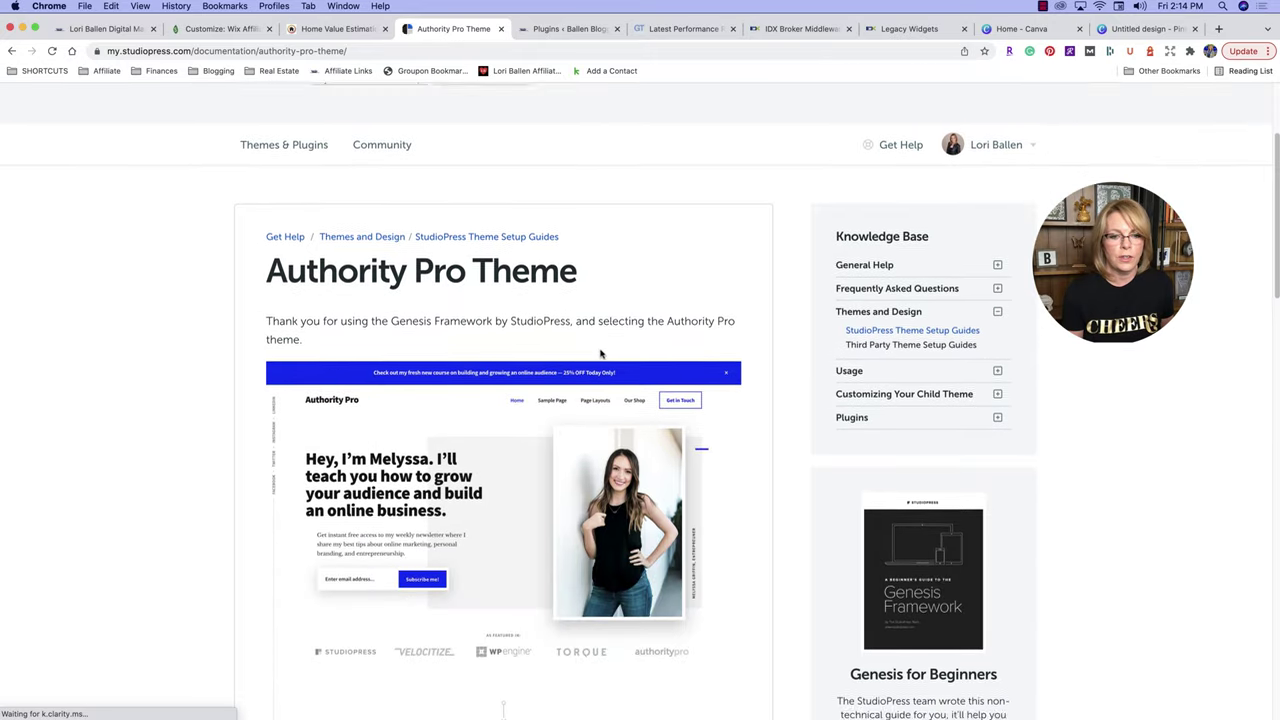
{"action": "scroll", "coordinate": [355, 388], "scroll_direction": "down", "scroll_amount": 4}
{"action": "scroll", "coordinate": [400, 395], "scroll_direction": "down", "scroll_amount": 1}
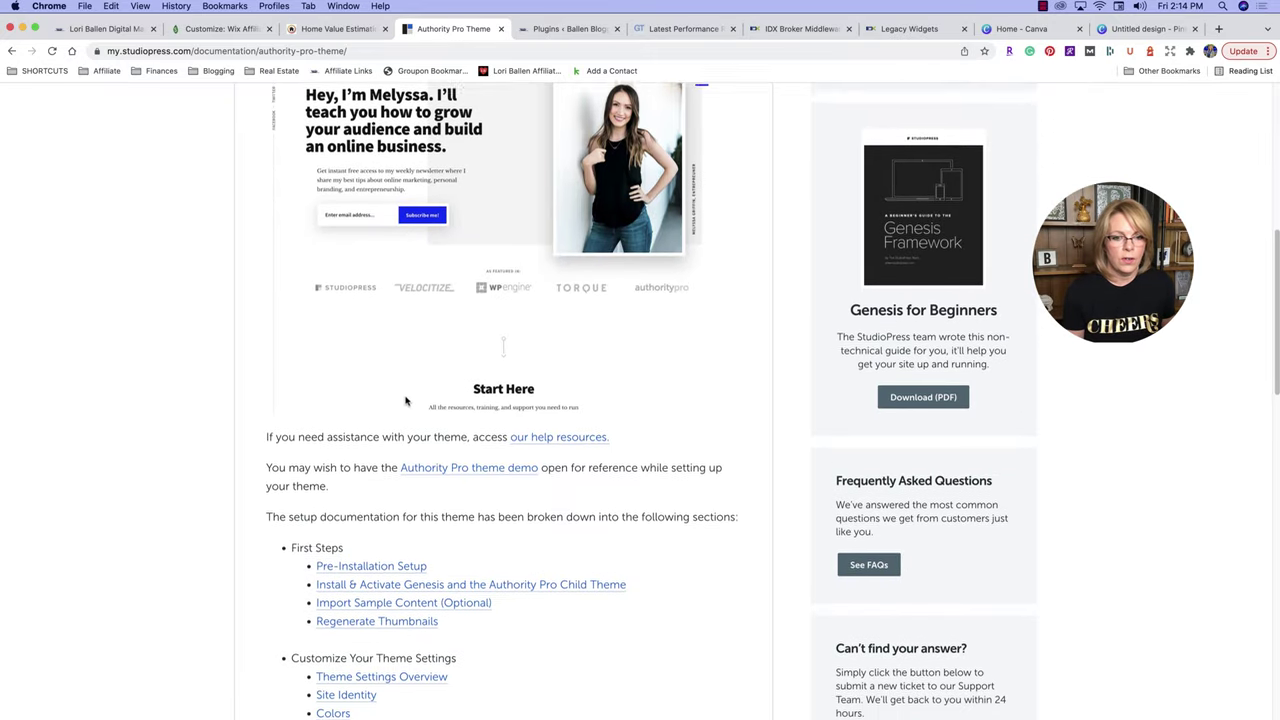
{"action": "left_click", "coordinate": [482, 437]}
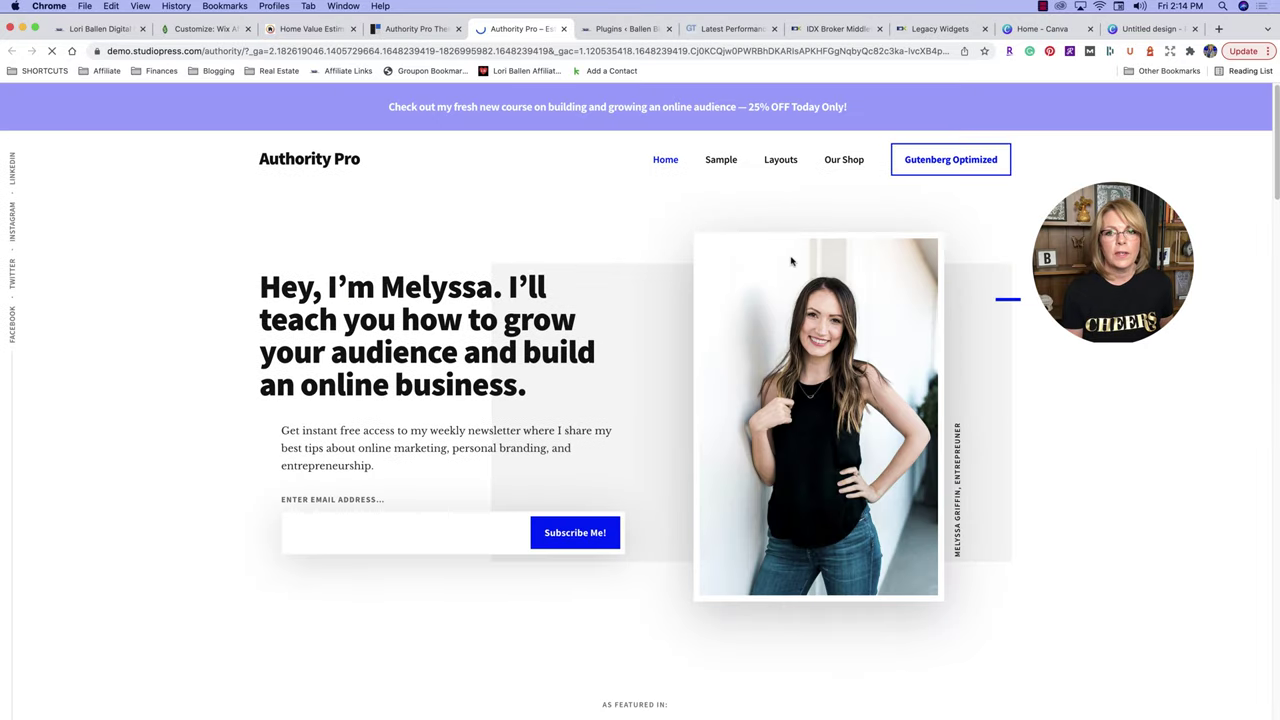
{"action": "scroll", "coordinate": [450, 400], "scroll_direction": "down", "scroll_amount": 10}
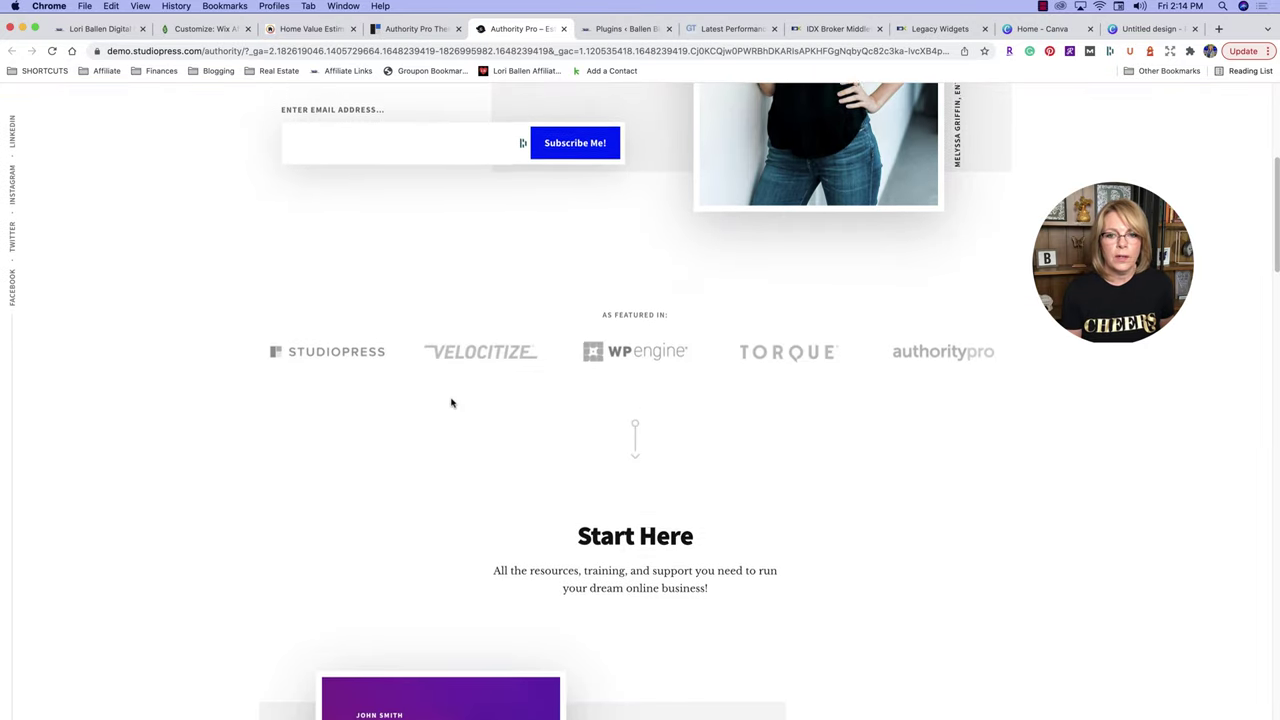
{"action": "scroll", "coordinate": [451, 398], "scroll_direction": "down", "scroll_amount": 15}
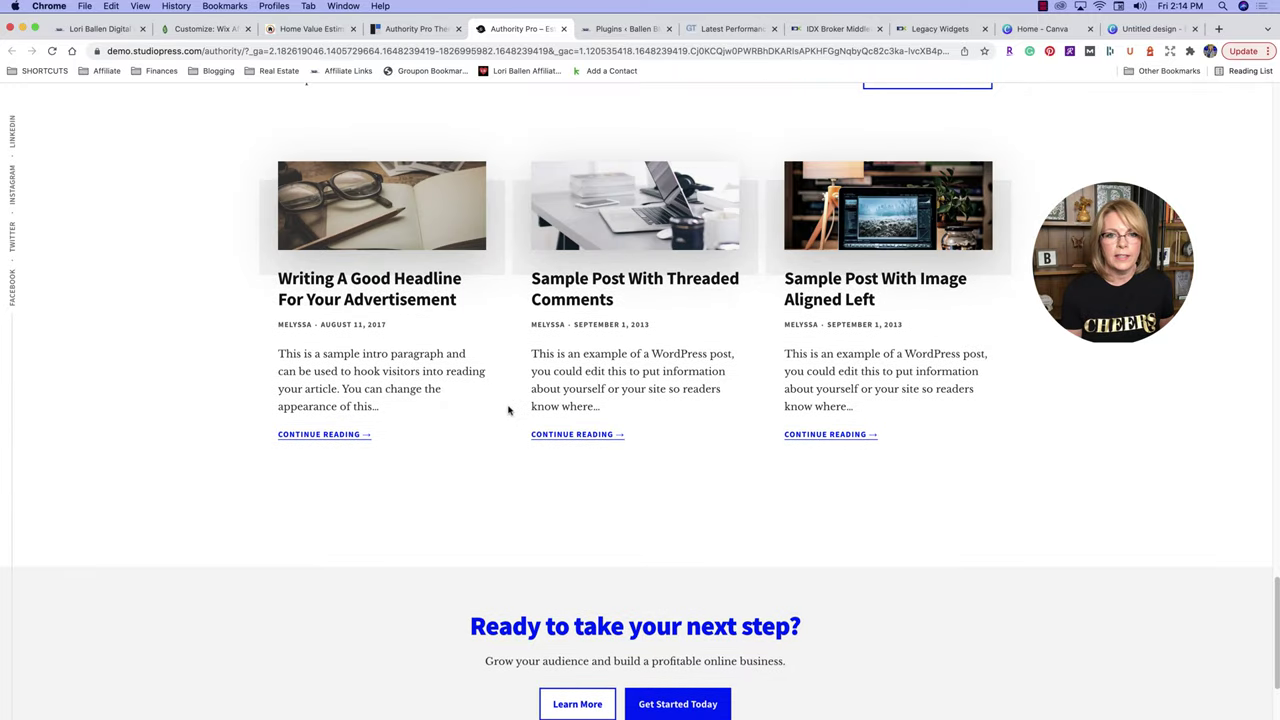
Open the demo's Sample Post With Threaded Comments and examine how its content, newsletter form and sidebar are arranged.
{"action": "left_click", "coordinate": [588, 436]}
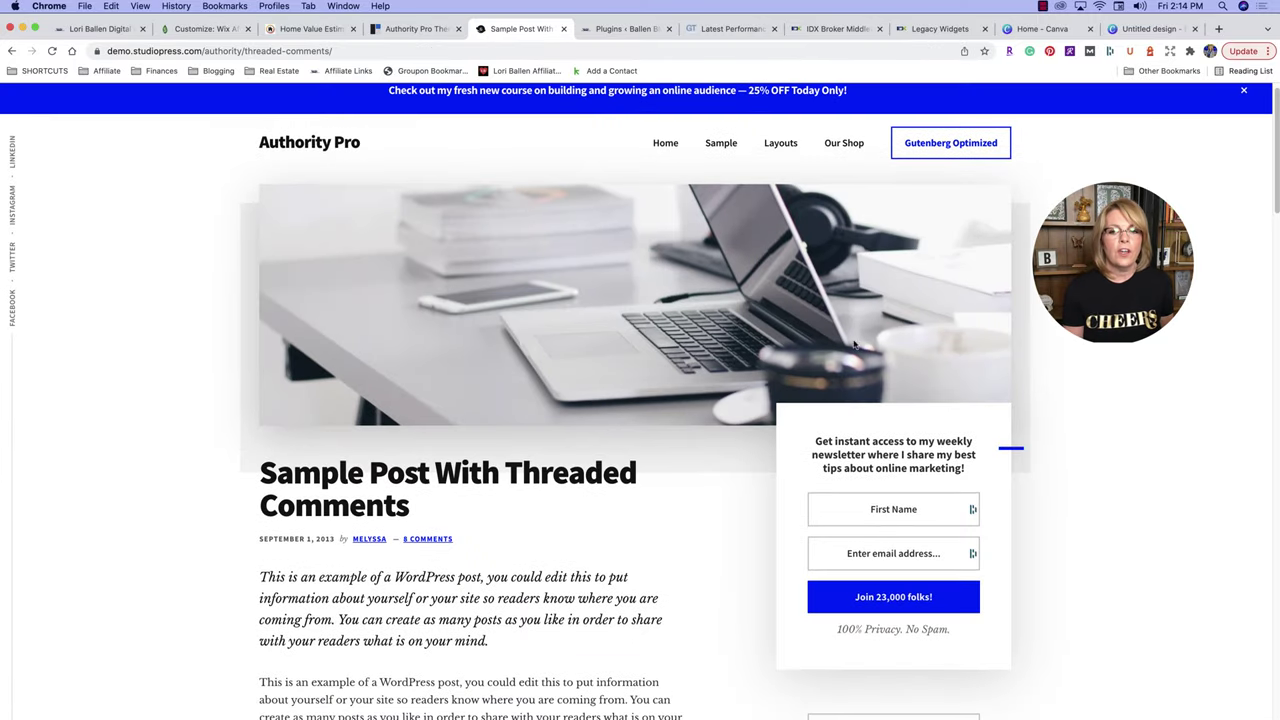
{"action": "scroll", "coordinate": [890, 436], "scroll_direction": "down", "scroll_amount": 5}
{"action": "scroll", "coordinate": [888, 434], "scroll_direction": "up", "scroll_amount": 4}
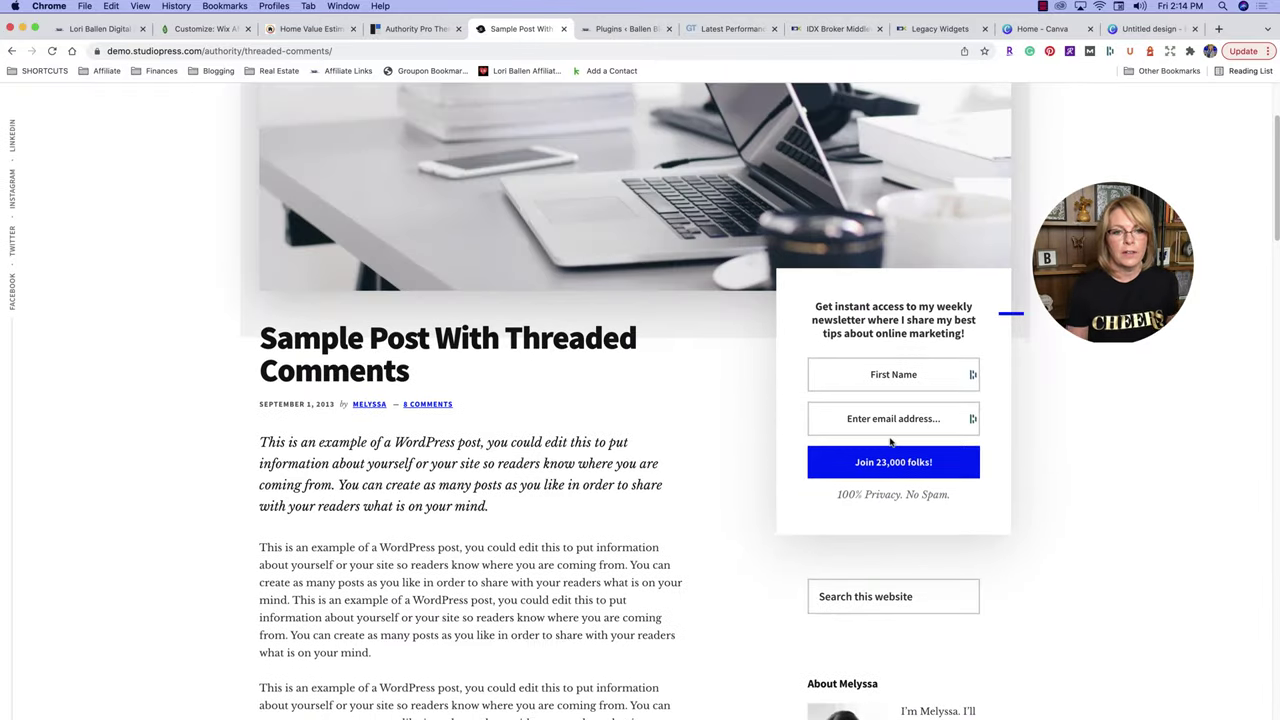
{"action": "scroll", "coordinate": [888, 432], "scroll_direction": "up", "scroll_amount": 2}
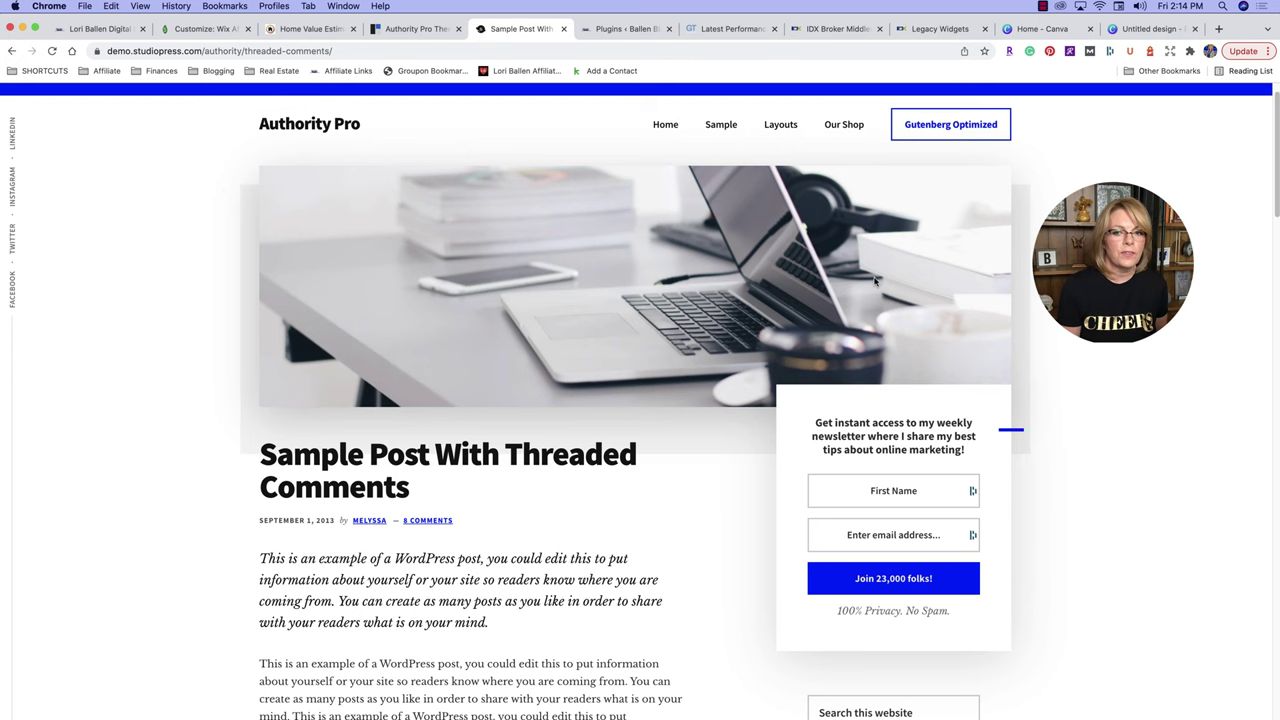
{"action": "scroll", "coordinate": [432, 184], "scroll_direction": "down", "scroll_amount": 6}
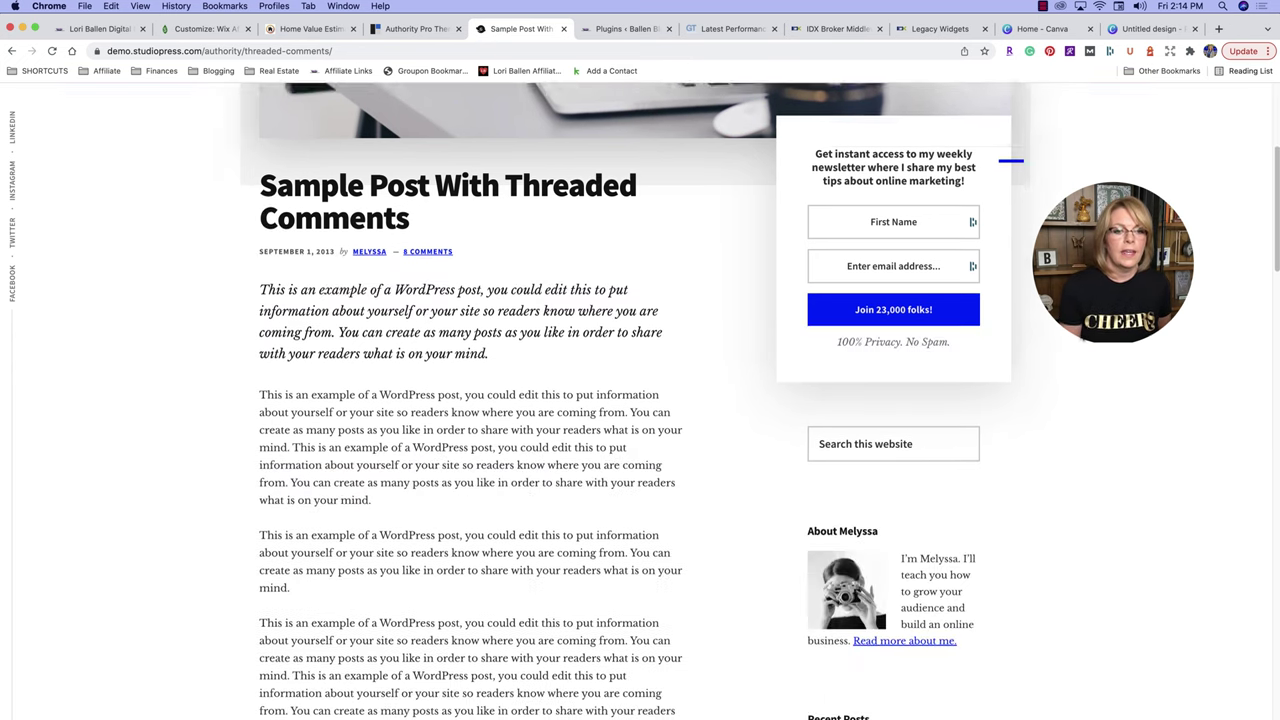
{"action": "scroll", "coordinate": [1013, 479], "scroll_direction": "down", "scroll_amount": 3}
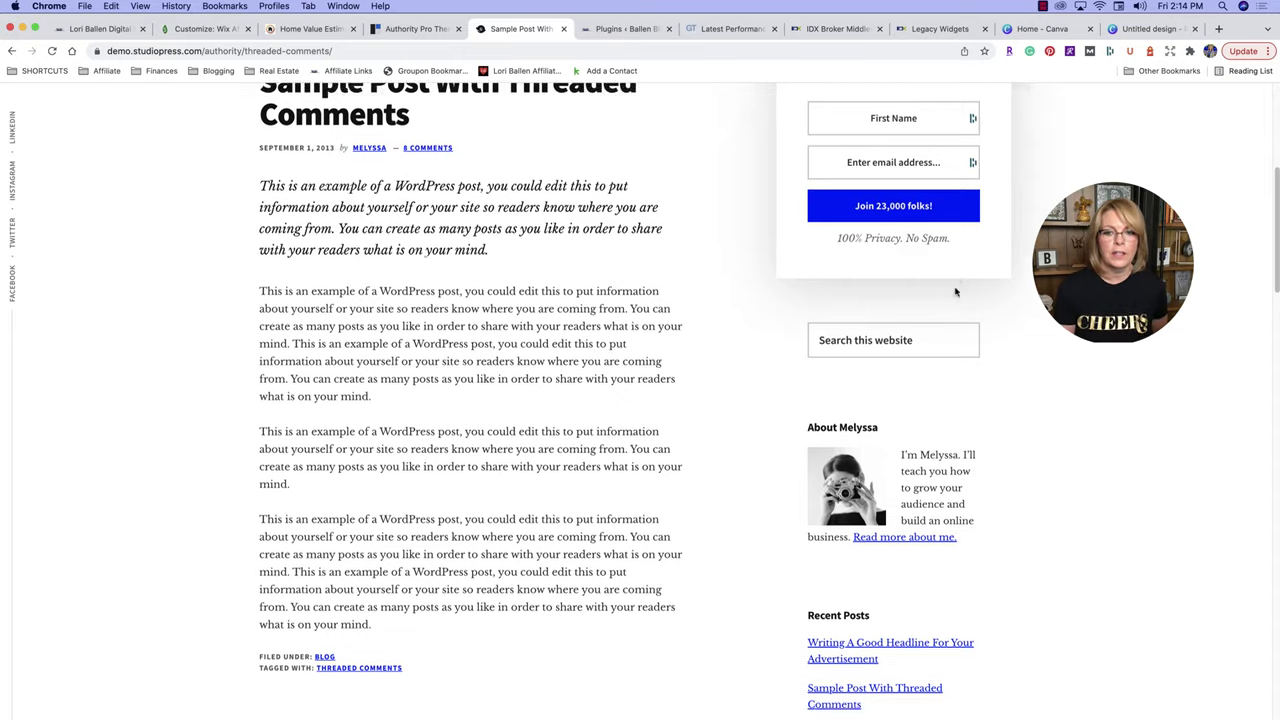
{"action": "scroll", "coordinate": [975, 590], "scroll_direction": "down", "scroll_amount": 15}
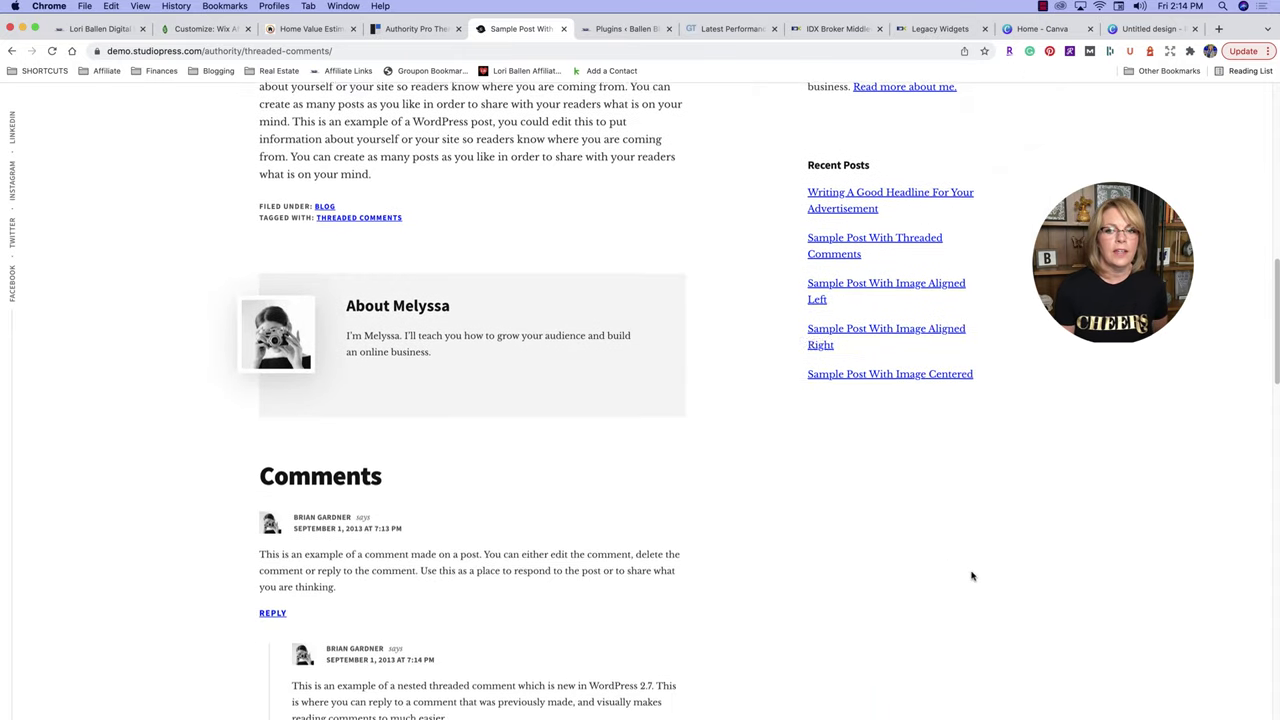
{"action": "scroll", "coordinate": [997, 621], "scroll_direction": "up", "scroll_amount": 20}
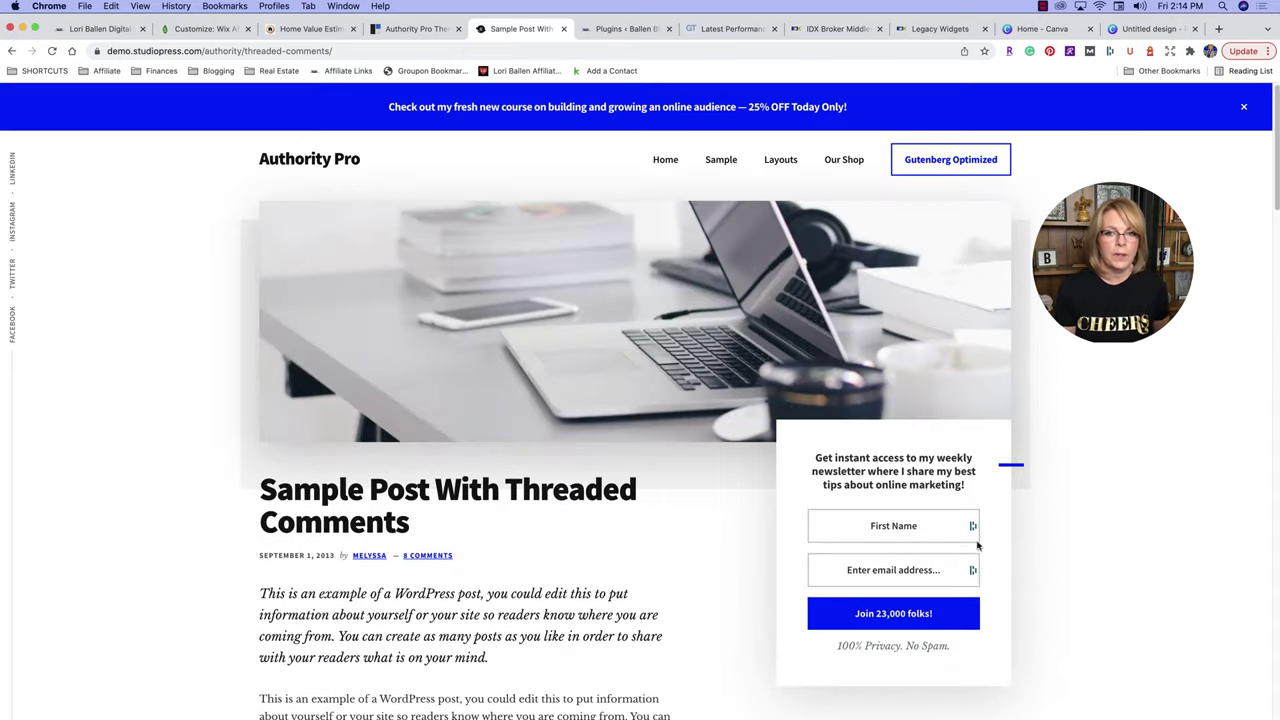
Open the demo's Full Width Content layout page and examine how the text is placed without a sidebar.
{"action": "mouse_move", "coordinate": [781, 160]}
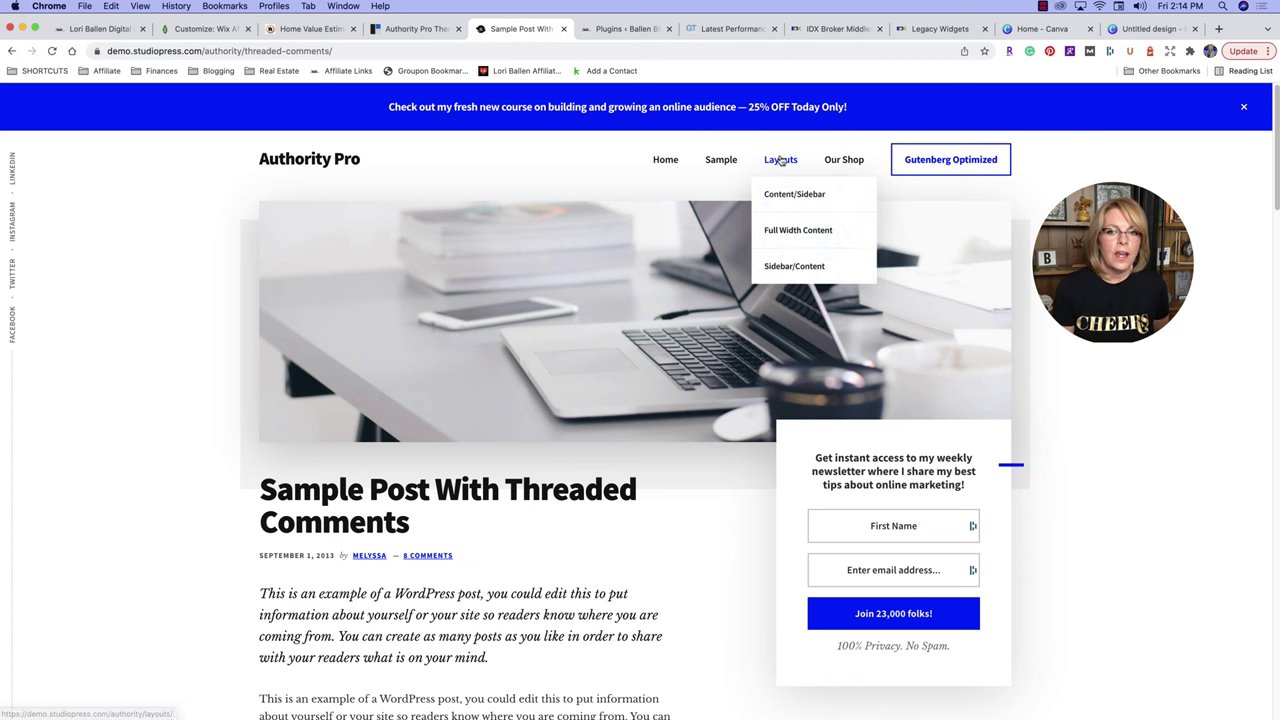
{"action": "left_click", "coordinate": [800, 231]}
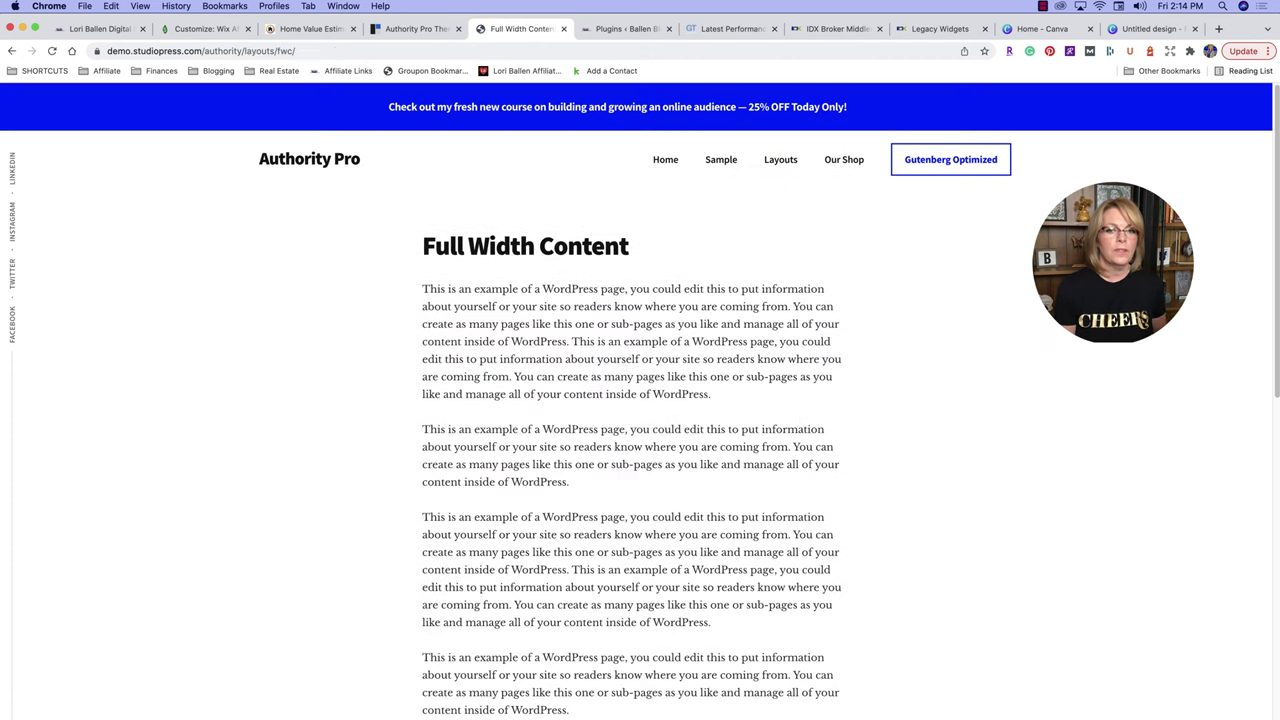
{"action": "scroll", "coordinate": [1030, 240], "scroll_direction": "down", "scroll_amount": 10}
{"action": "scroll", "coordinate": [1033, 237], "scroll_direction": "up", "scroll_amount": 15}
{"action": "scroll", "coordinate": [1033, 237], "scroll_direction": "down", "scroll_amount": 2}
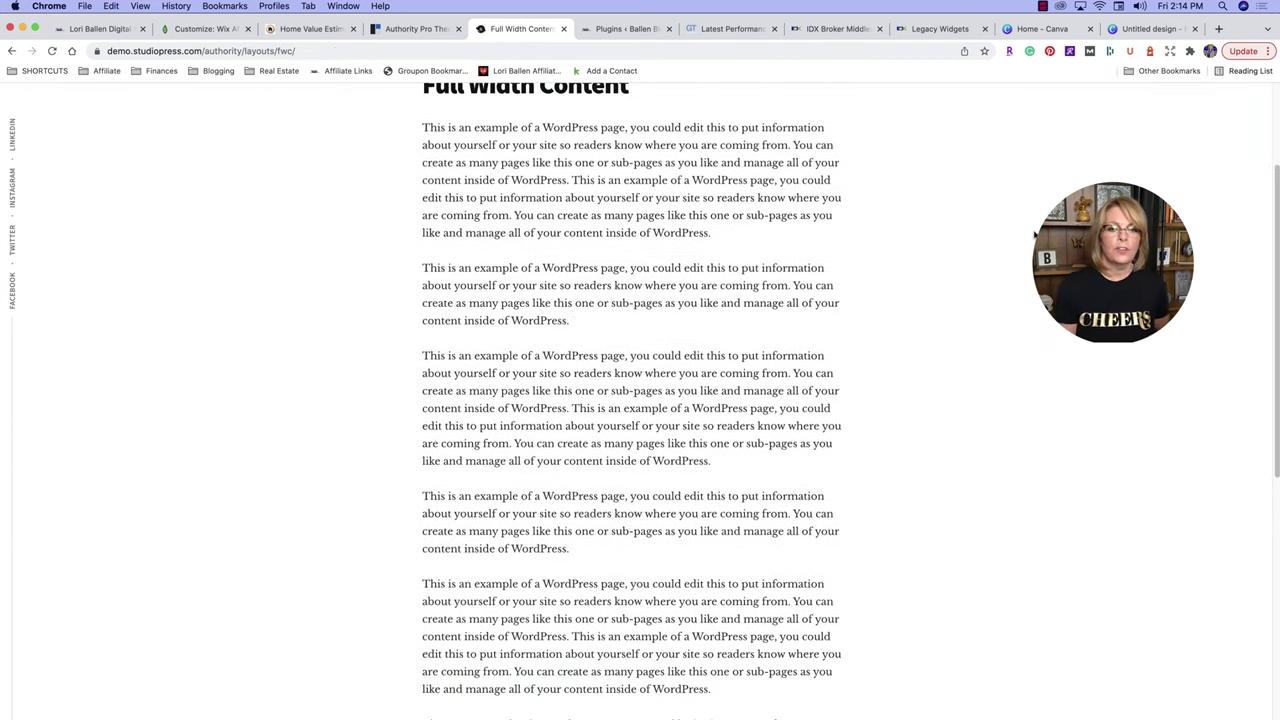
{"action": "scroll", "coordinate": [1033, 237], "scroll_direction": "up", "scroll_amount": 2}
{"action": "scroll", "coordinate": [1276, 282], "scroll_direction": "down", "scroll_amount": 1}
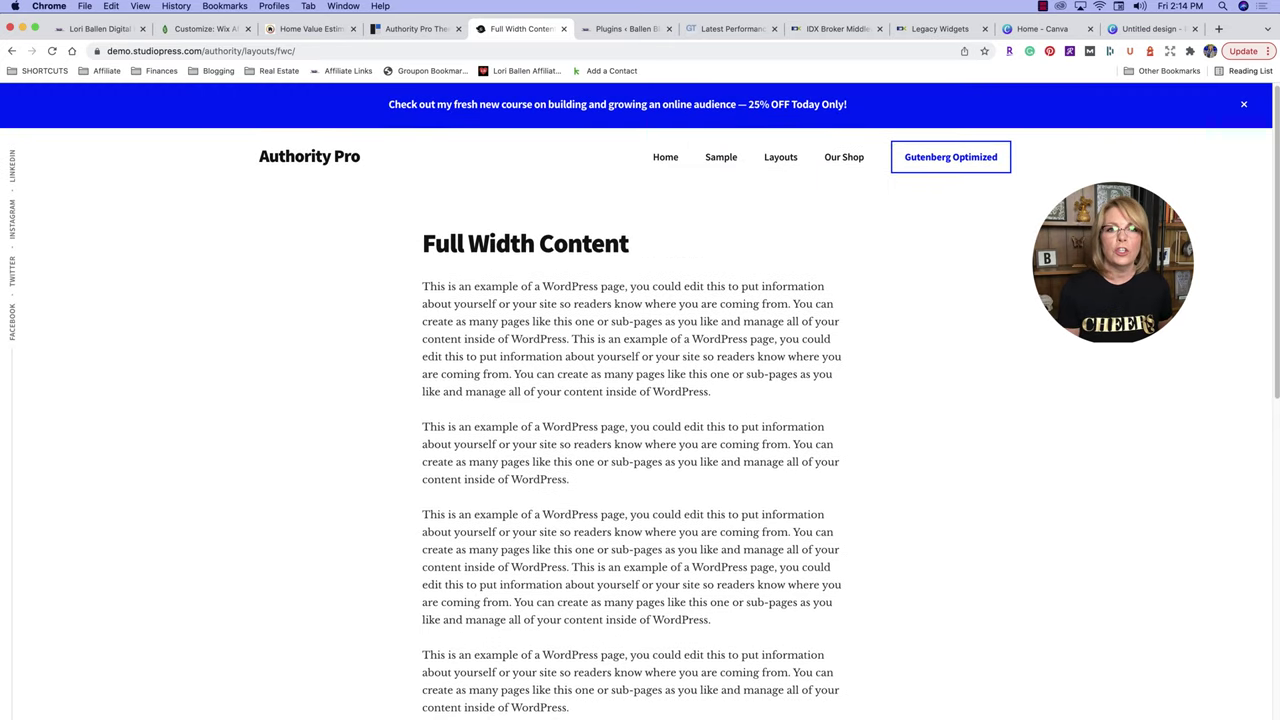
Narrow the browser window to about phone width and check the Full Width Content page's mobile layout down to the footer.
{"action": "left_click_drag", "start_coordinate": [1277, 311], "coordinate": [1180, 332]}
{"action": "left_click", "coordinate": [1228, 37]}
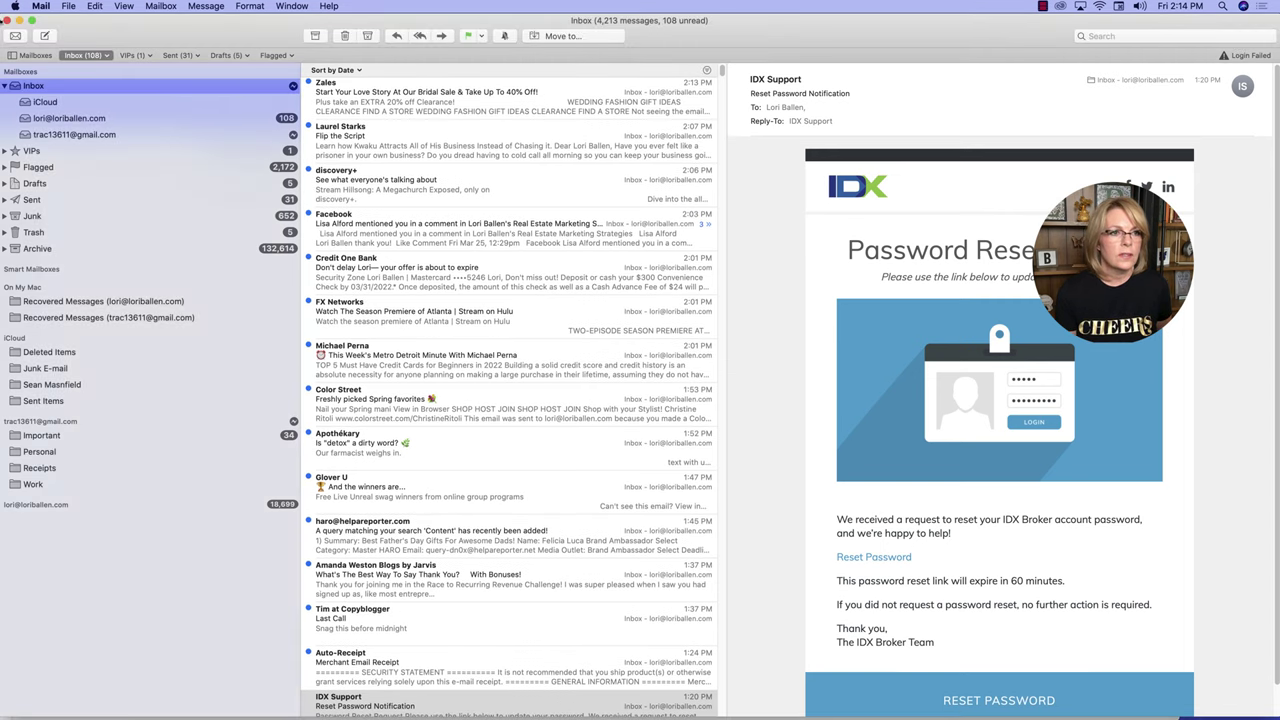
{"action": "left_click", "coordinate": [7, 20]}
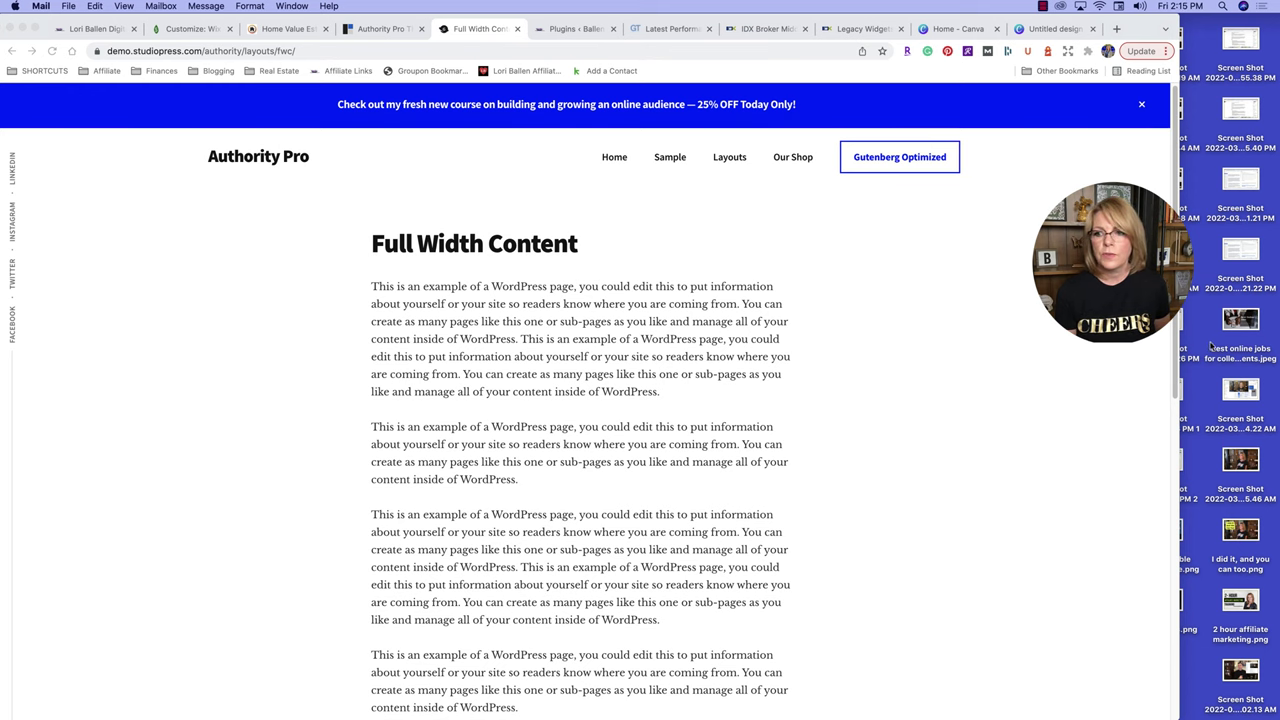
{"action": "left_click", "coordinate": [1157, 480]}
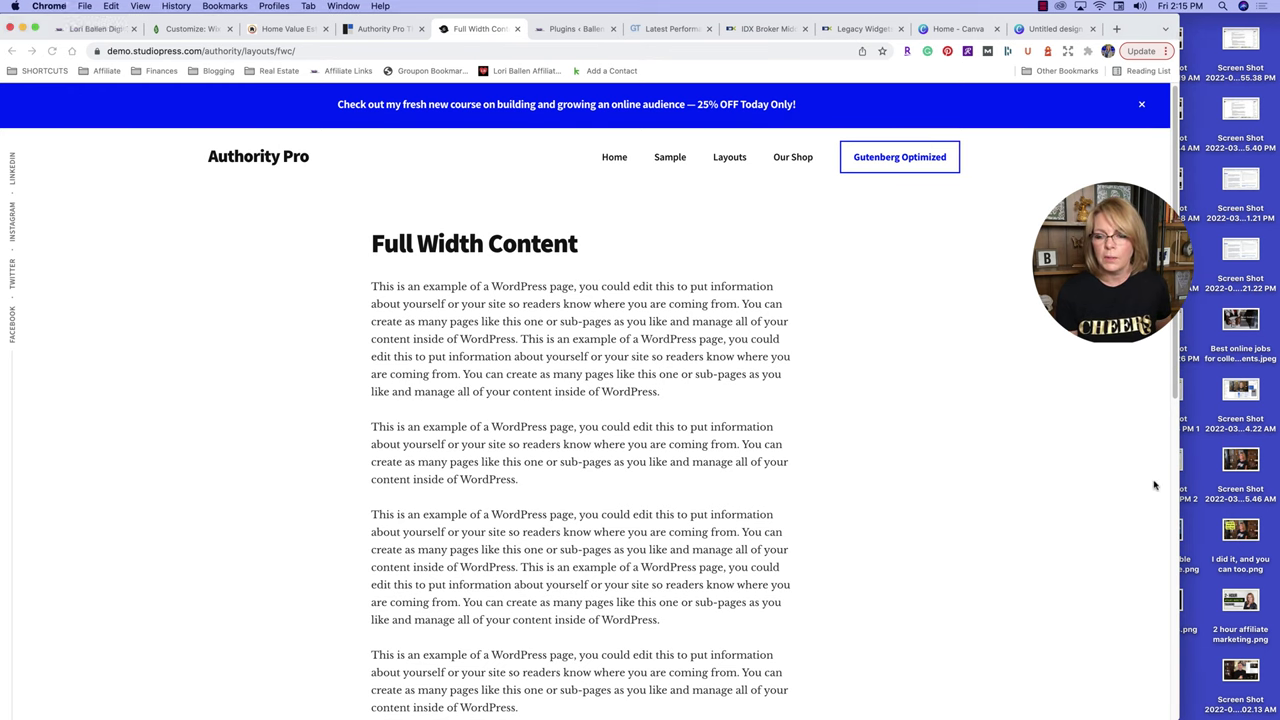
{"action": "left_click_drag", "start_coordinate": [1180, 476], "coordinate": [295, 512]}
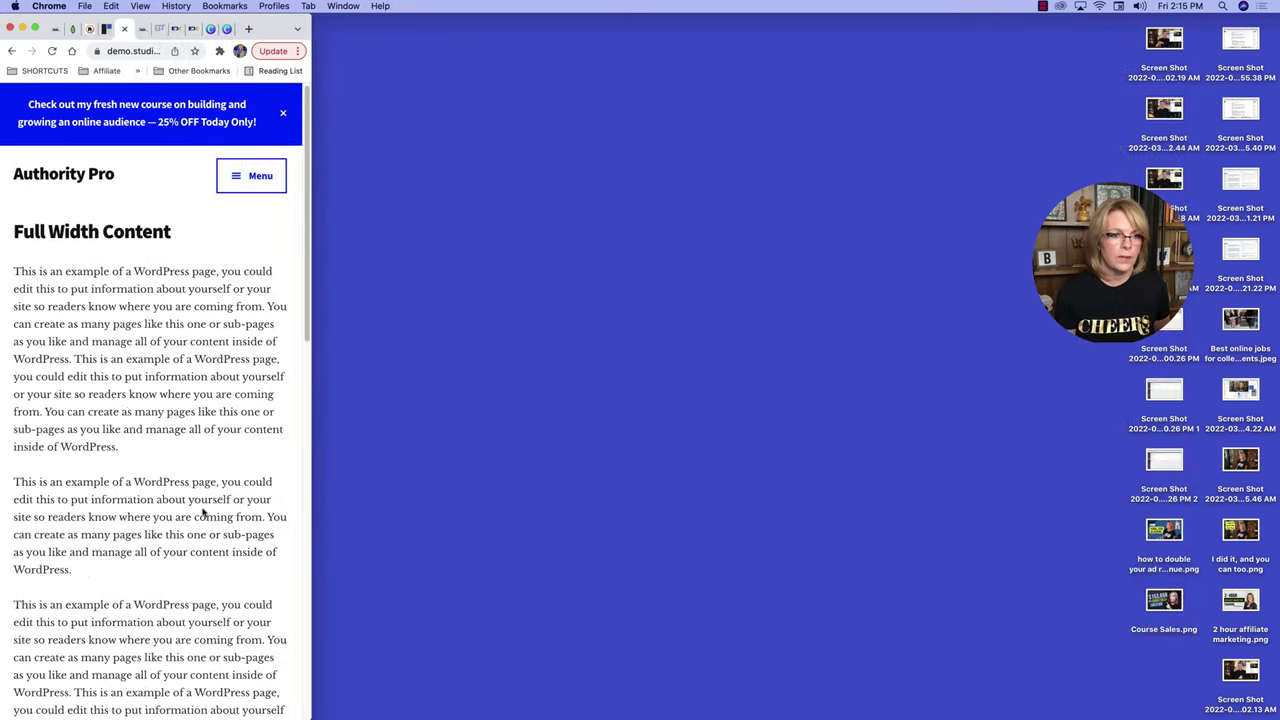
{"action": "scroll", "coordinate": [227, 455], "scroll_direction": "down", "scroll_amount": 10}
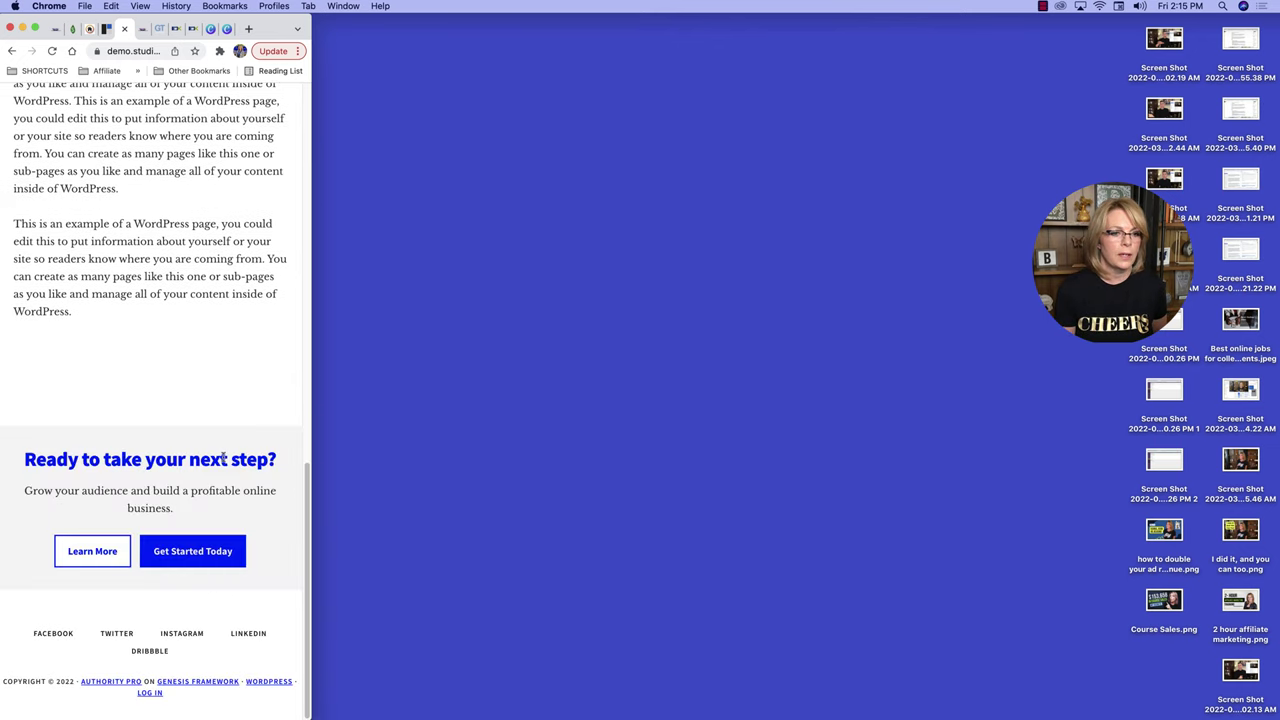
{"action": "scroll", "coordinate": [222, 457], "scroll_direction": "up", "scroll_amount": 10}
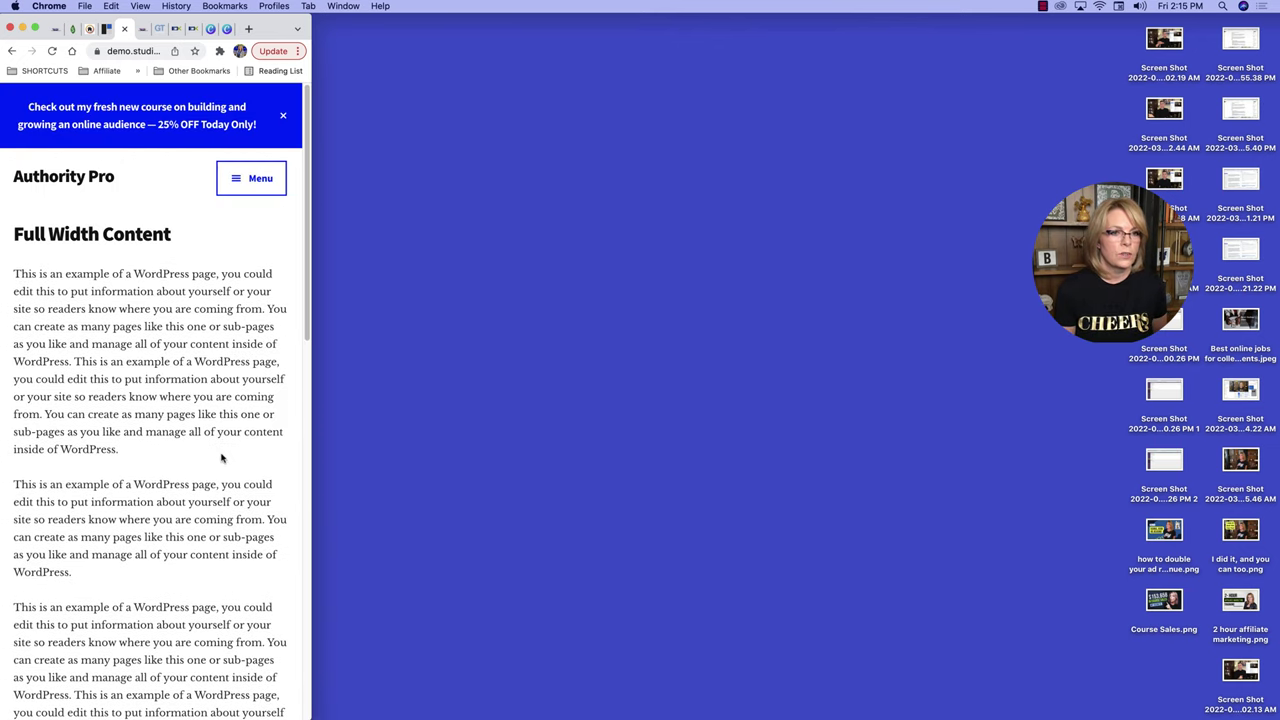
Open the Layouts page from the demo's mobile menu and examine where the sidebar content falls at phone width.
{"action": "left_click", "coordinate": [245, 178]}
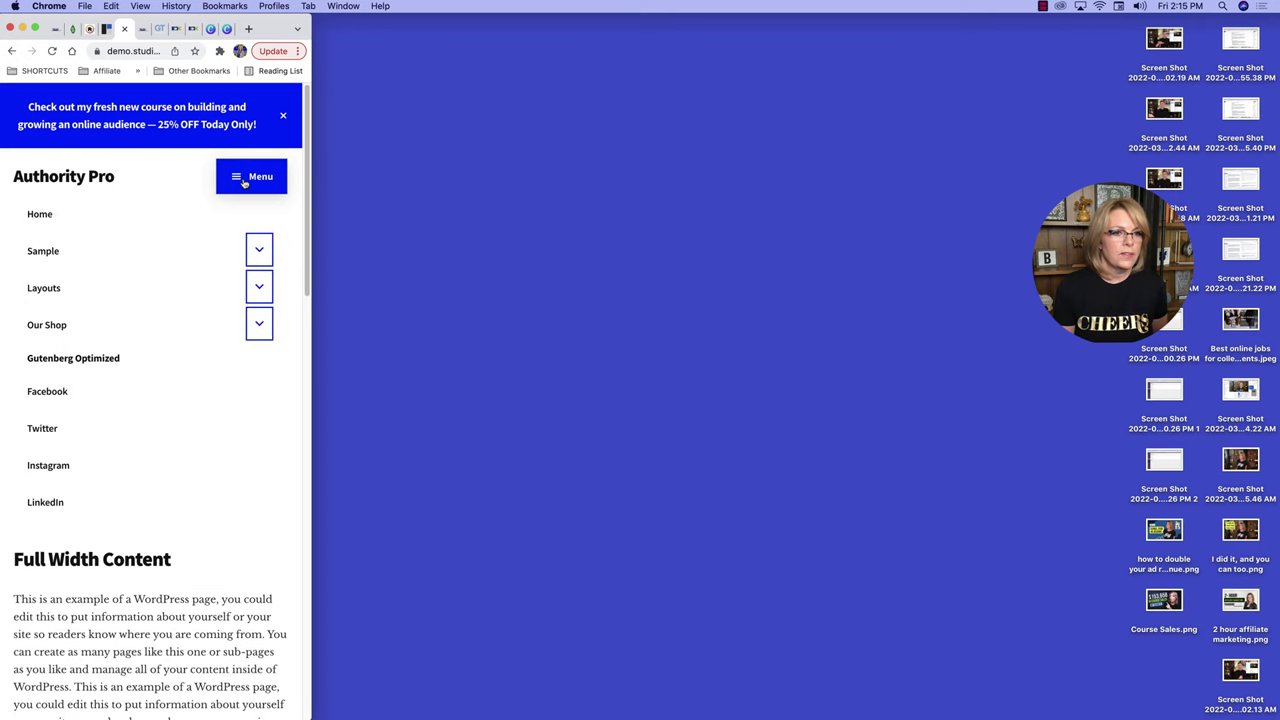
{"action": "left_click", "coordinate": [43, 288]}
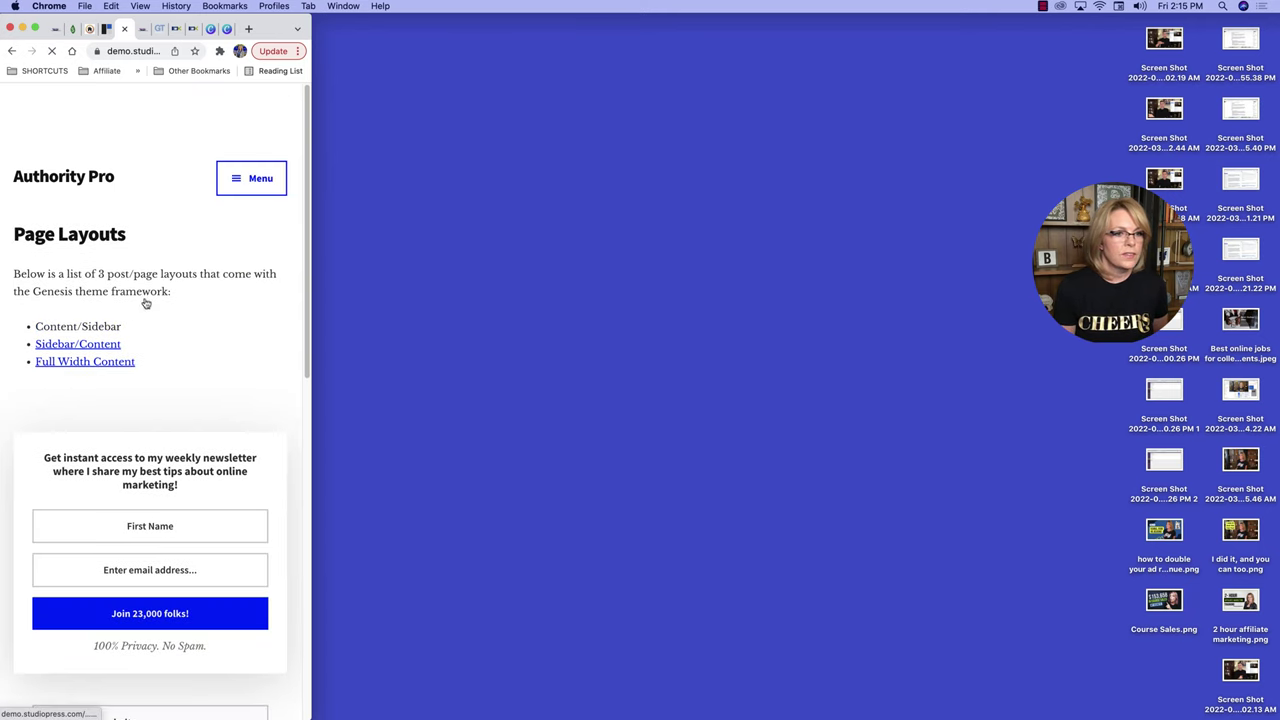
{"action": "scroll", "coordinate": [126, 366], "scroll_direction": "down", "scroll_amount": 5}
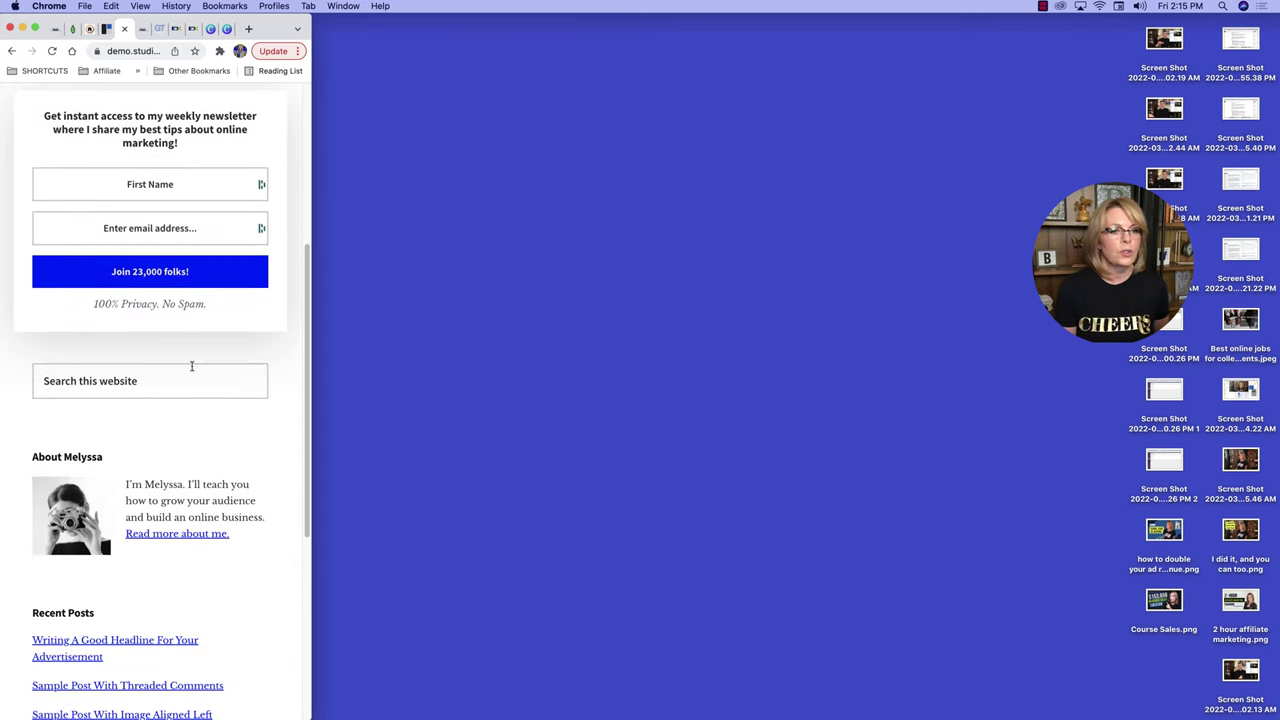
{"action": "scroll", "coordinate": [158, 242], "scroll_direction": "up", "scroll_amount": 4}
{"action": "scroll", "coordinate": [146, 354], "scroll_direction": "down", "scroll_amount": 5}
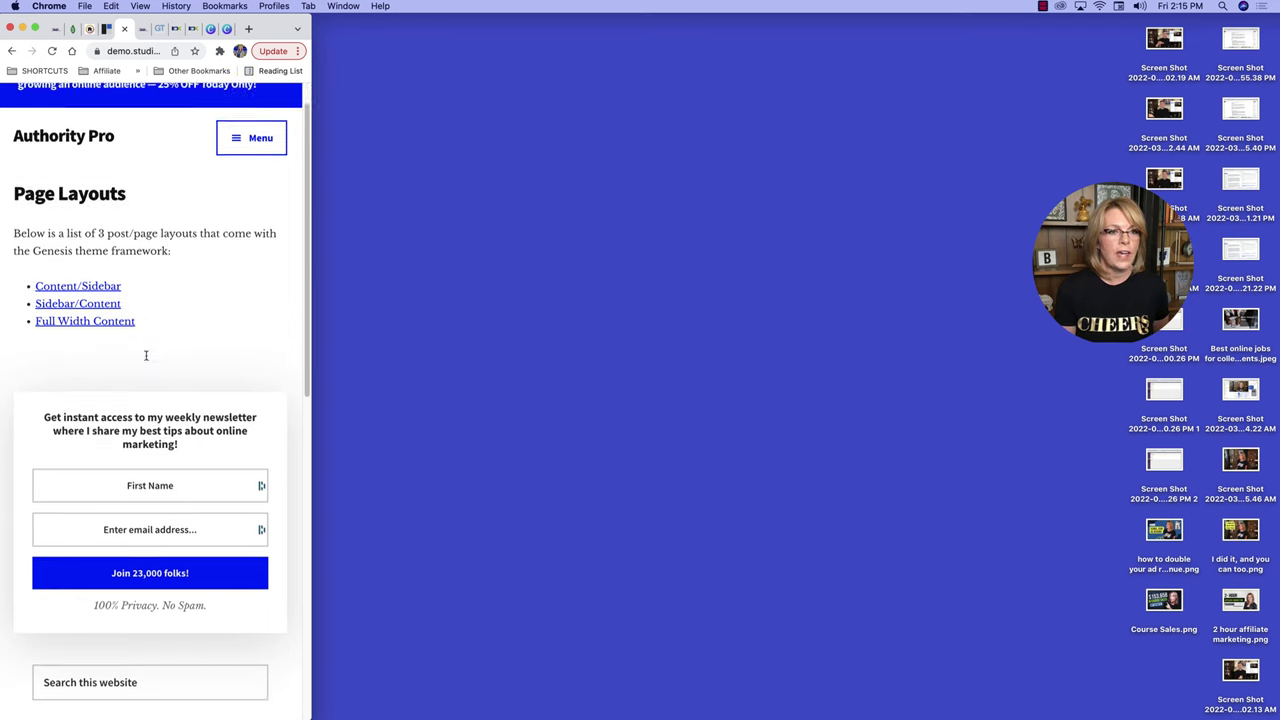
{"action": "scroll", "coordinate": [152, 364], "scroll_direction": "down", "scroll_amount": 4}
{"action": "scroll", "coordinate": [157, 358], "scroll_direction": "up", "scroll_amount": 10}
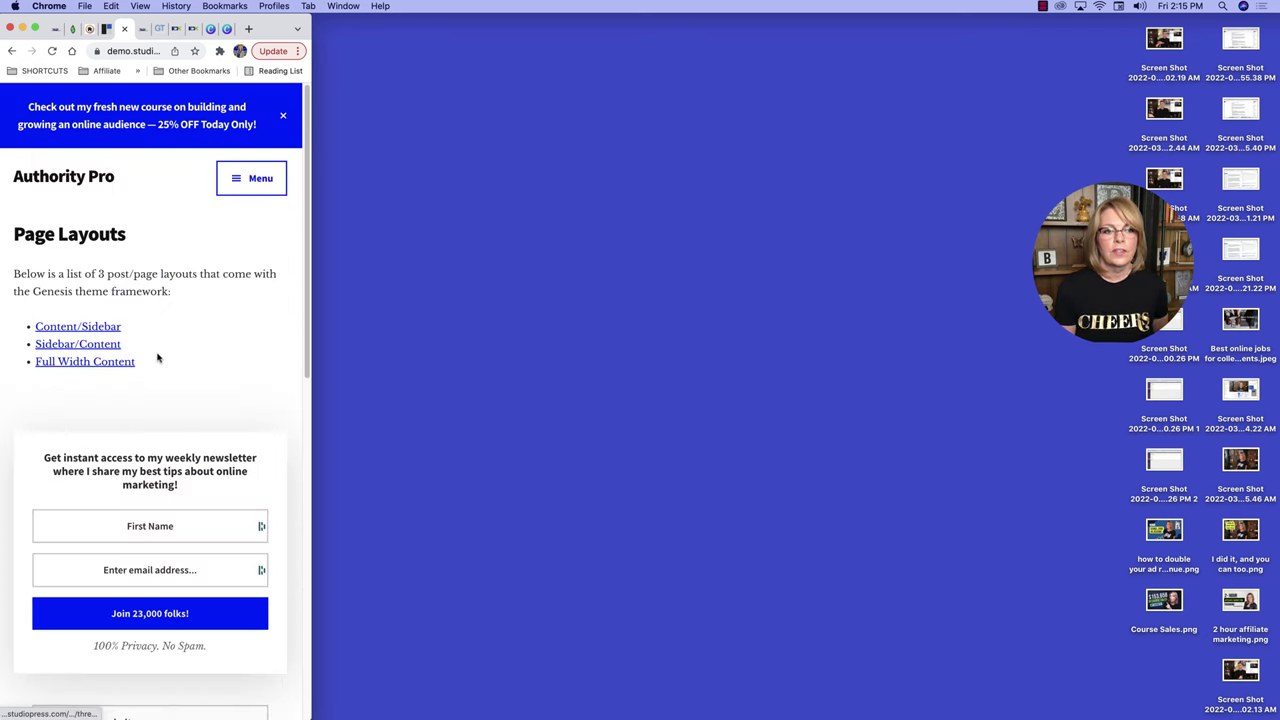
Expand the demo's mobile menu on the Page Layouts page, and widen the browser window back across the full screen.
{"action": "left_click", "coordinate": [248, 188]}
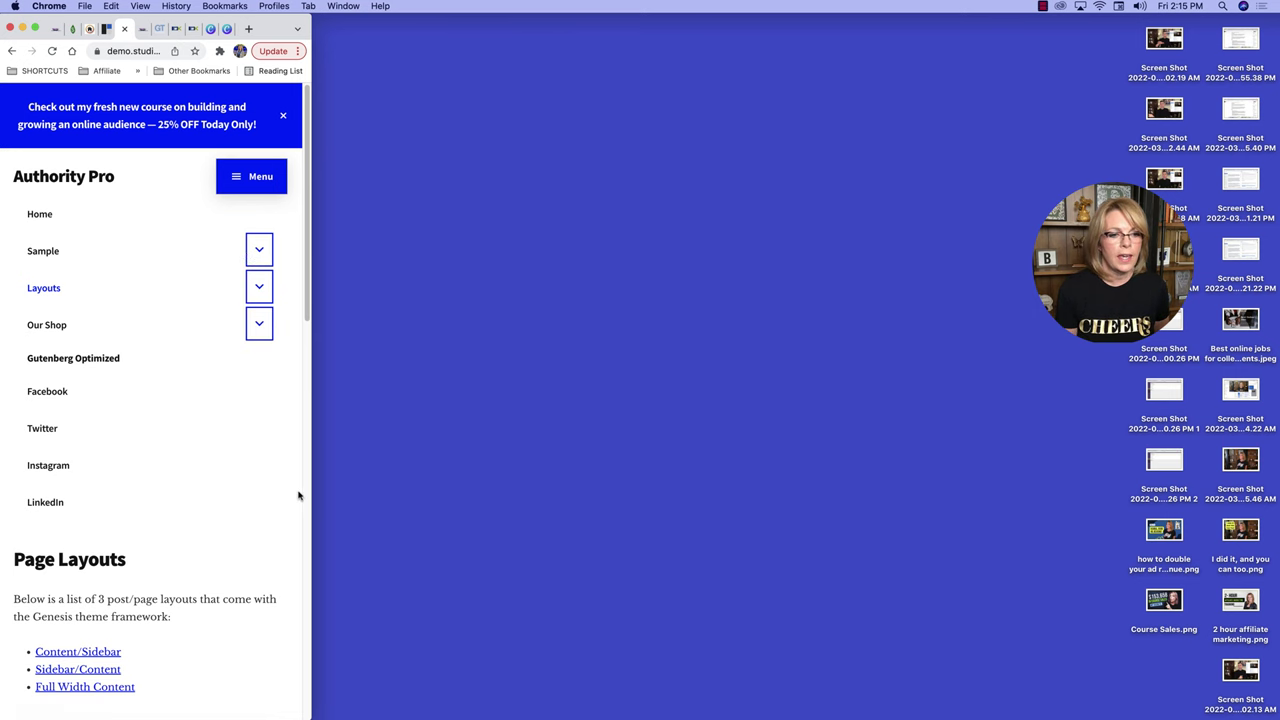
{"action": "left_click_drag", "start_coordinate": [314, 499], "coordinate": [1252, 391]}
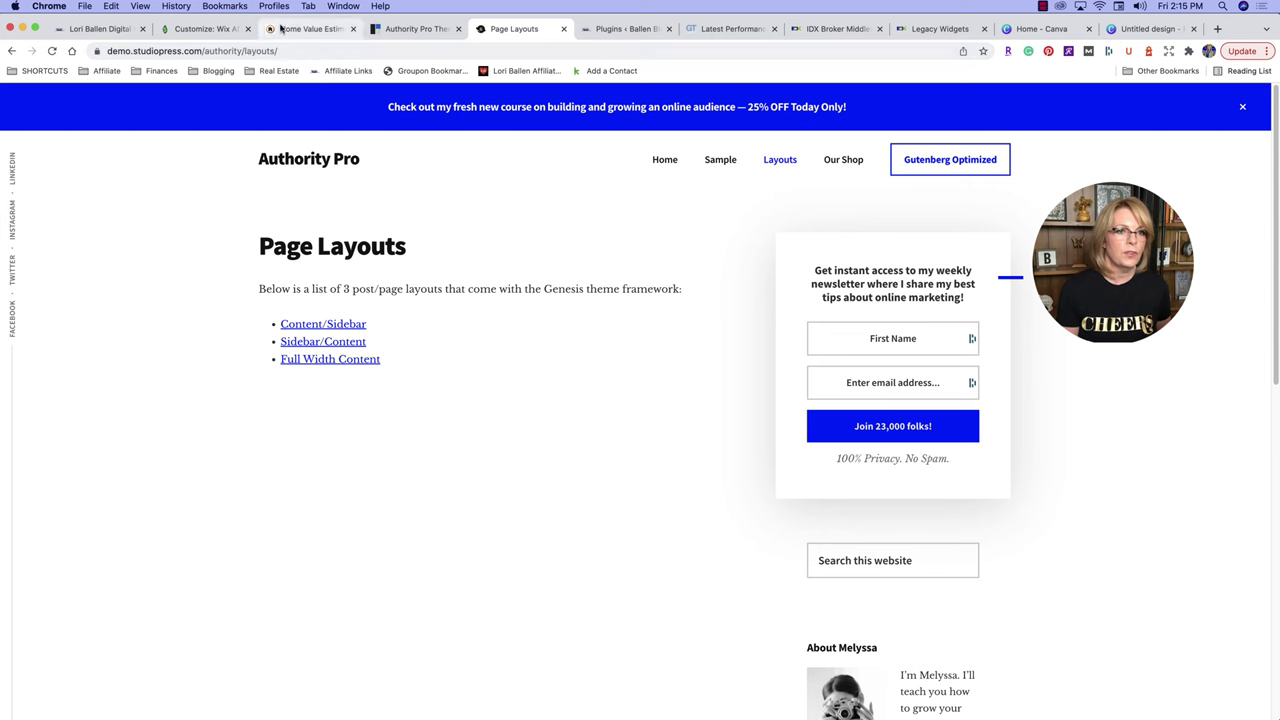
Back in the site's Customizer, enable breadcrumbs on the Posts page and examine the breadcrumb trail above the Wix Affiliate Marketing Program post.
{"action": "left_click", "coordinate": [197, 30]}
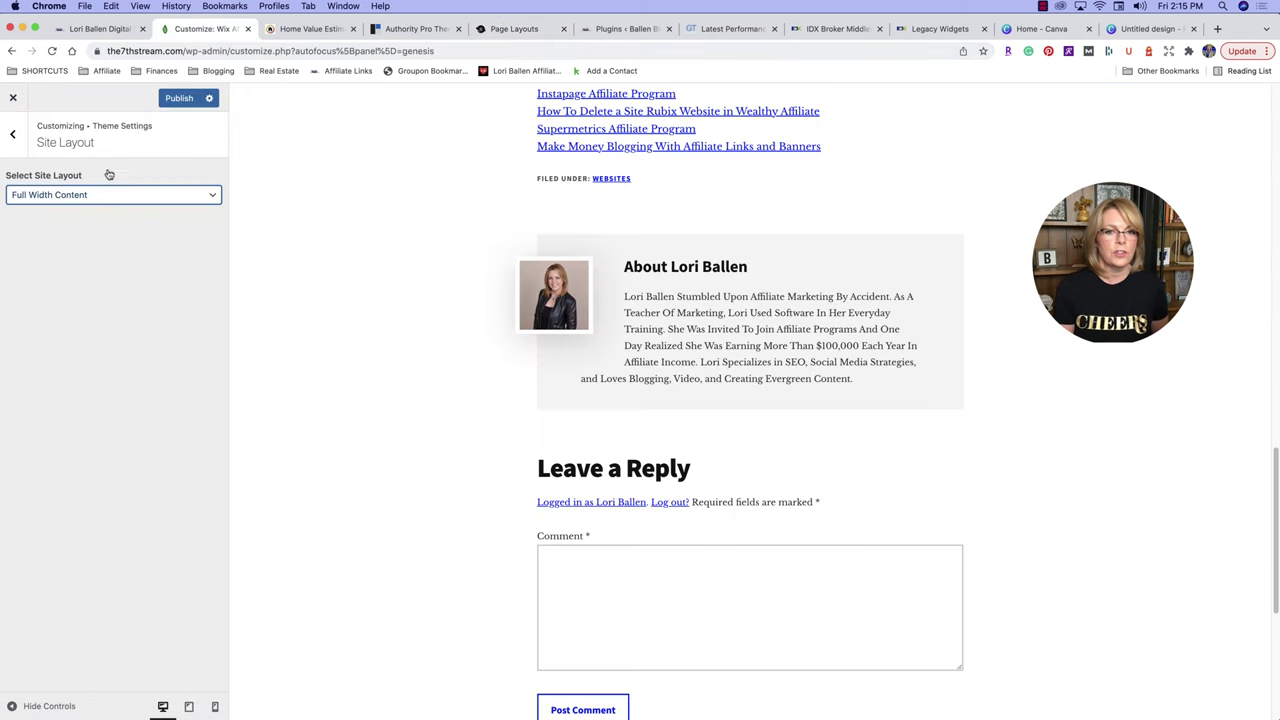
{"action": "left_click", "coordinate": [13, 133]}
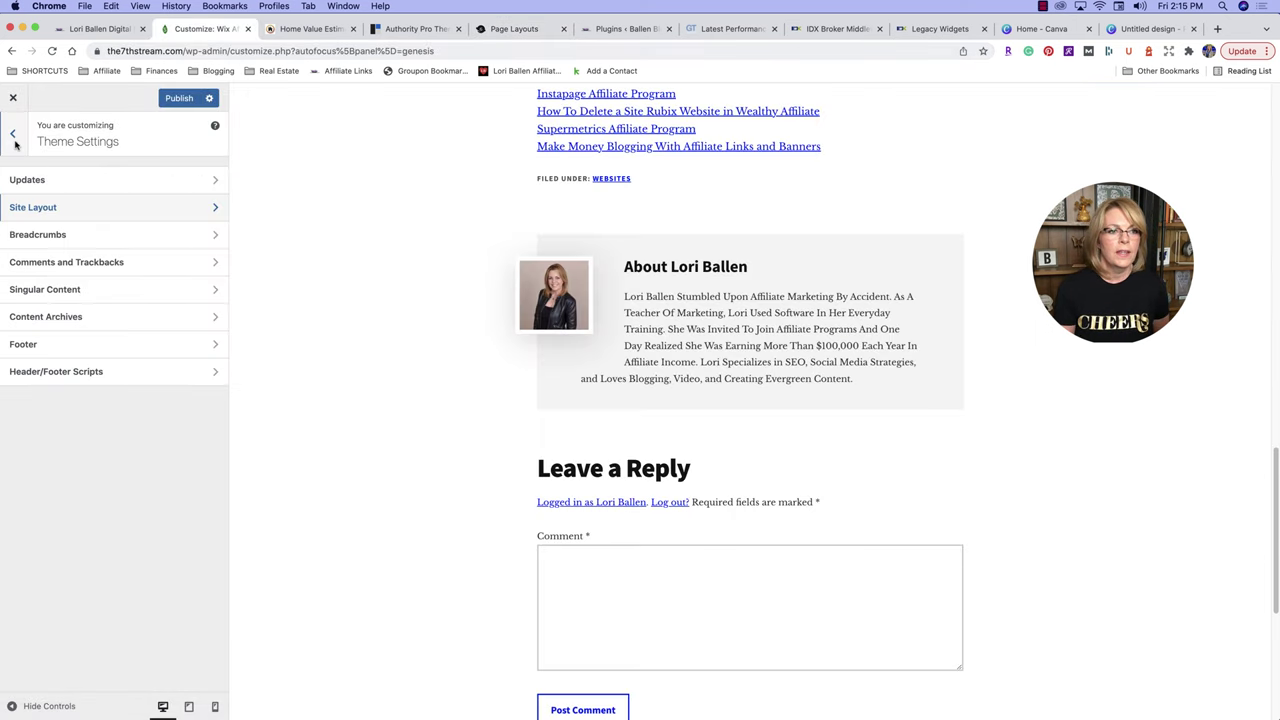
{"action": "left_click", "coordinate": [47, 232]}
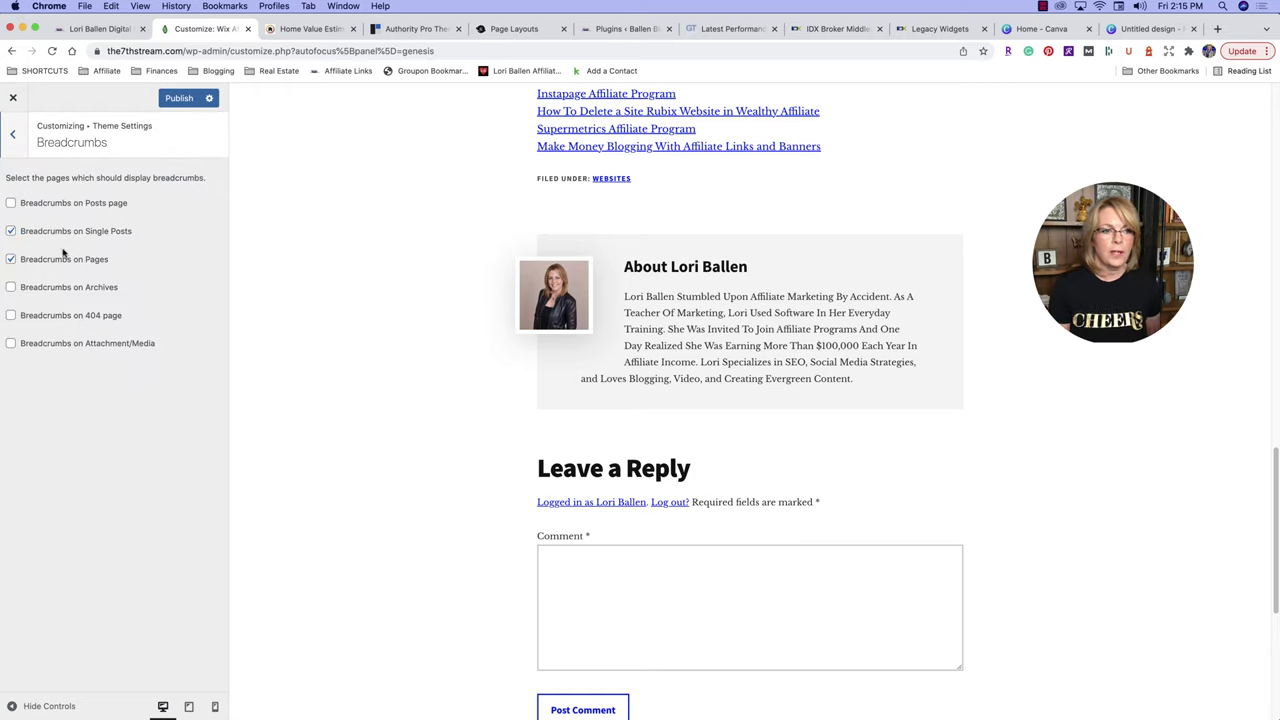
{"action": "left_click", "coordinate": [10, 203]}
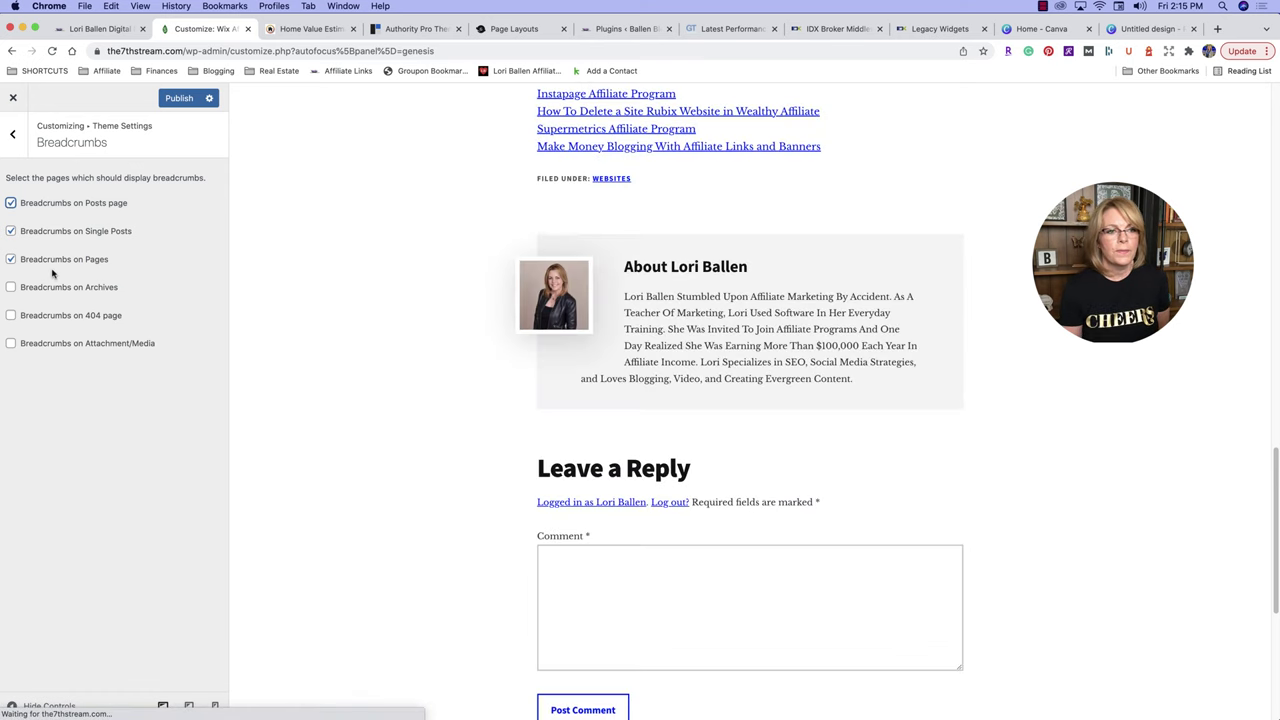
{"action": "scroll", "coordinate": [908, 337], "scroll_direction": "up", "scroll_amount": 15}
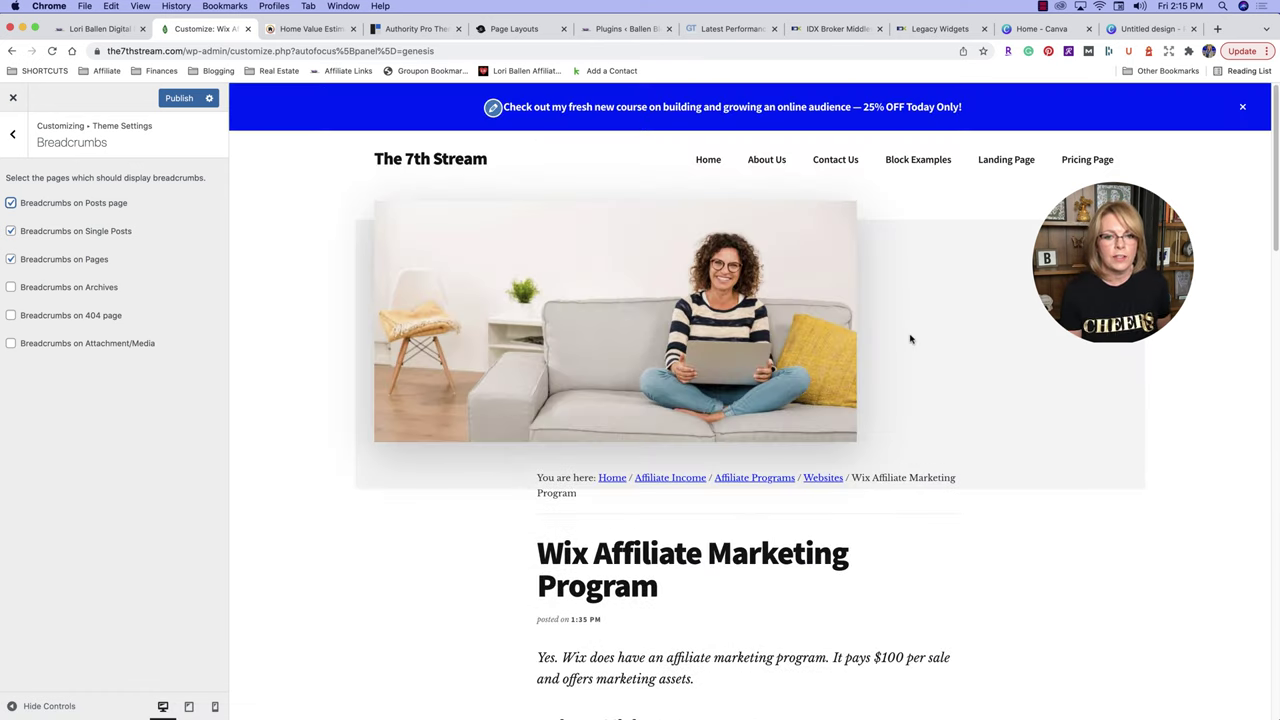
{"action": "scroll", "coordinate": [908, 337], "scroll_direction": "down", "scroll_amount": 3}
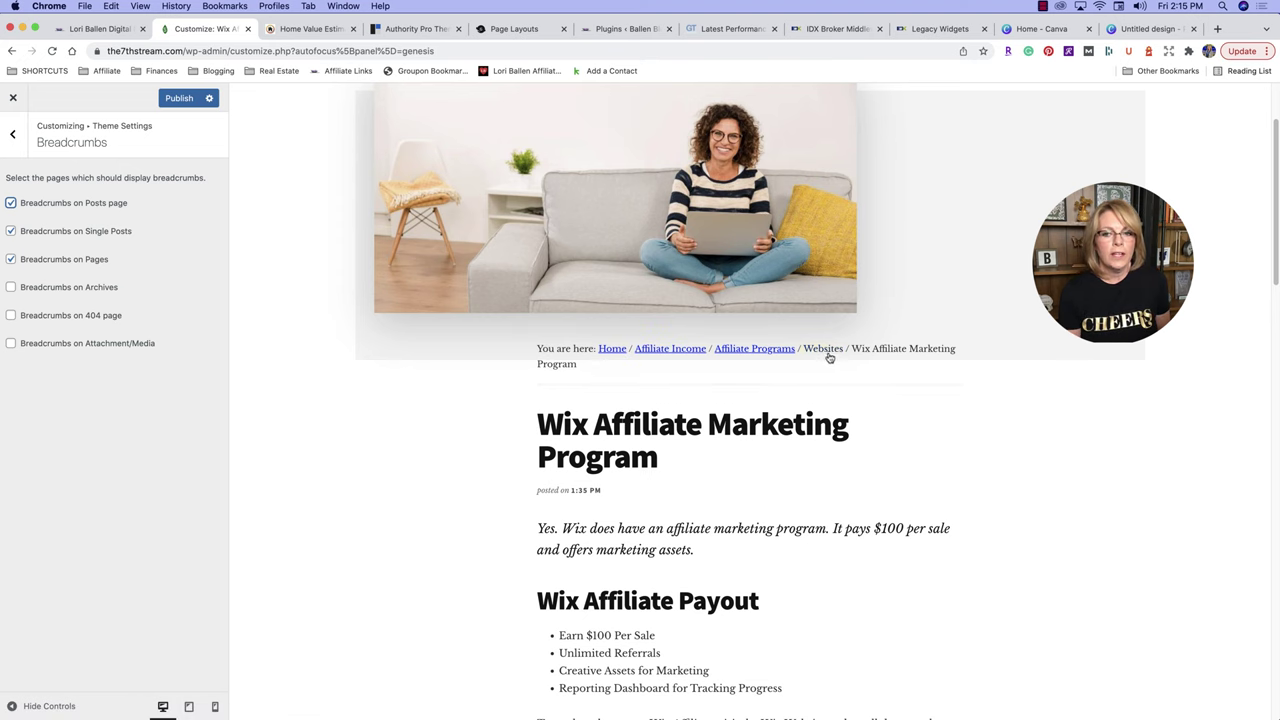
{"action": "scroll", "coordinate": [707, 350], "scroll_direction": "down", "scroll_amount": 1}
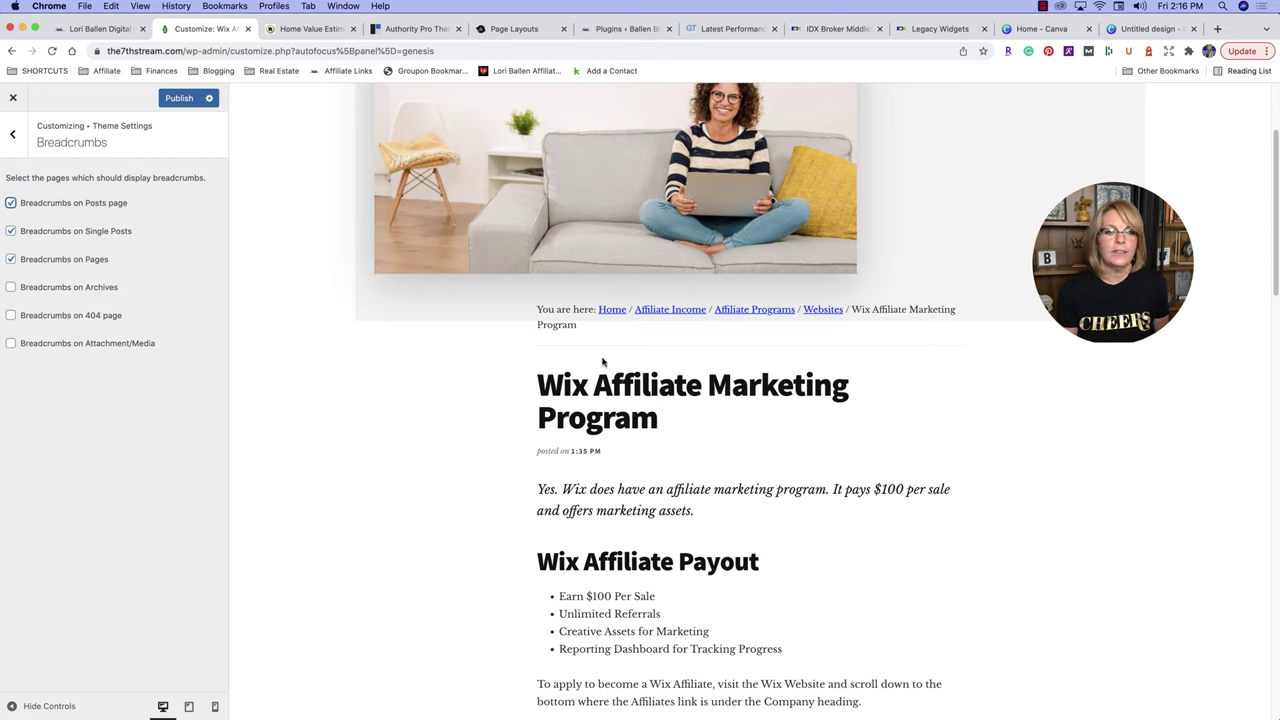
Review the theme's Comments and Trackbacks options and the Singular Content entry meta settings.
{"action": "left_click", "coordinate": [12, 133]}
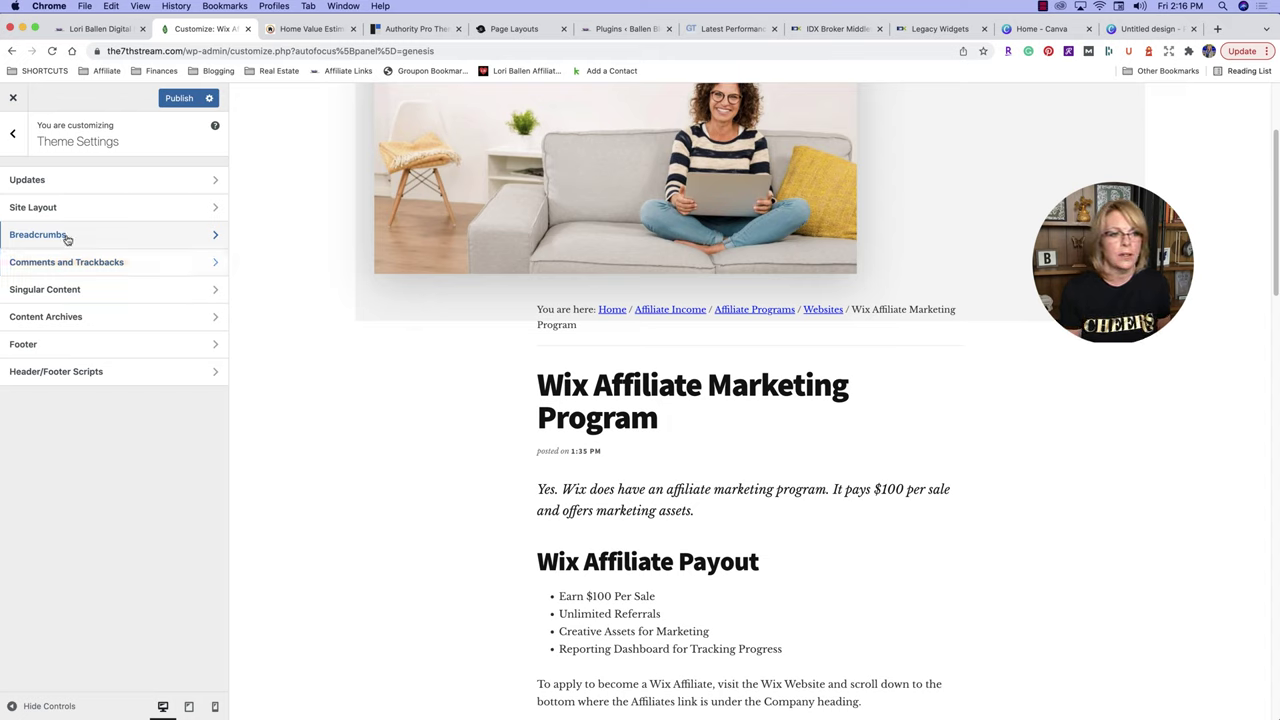
{"action": "left_click", "coordinate": [97, 268]}
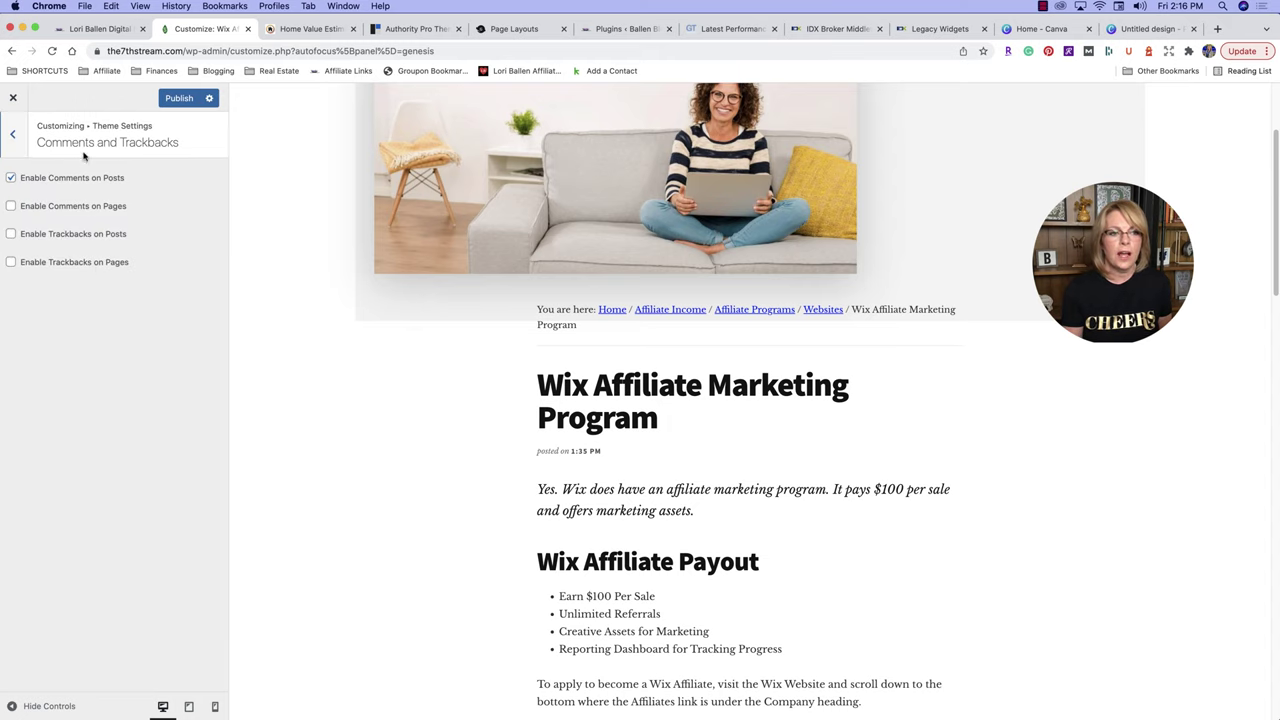
{"action": "left_click", "coordinate": [14, 135]}
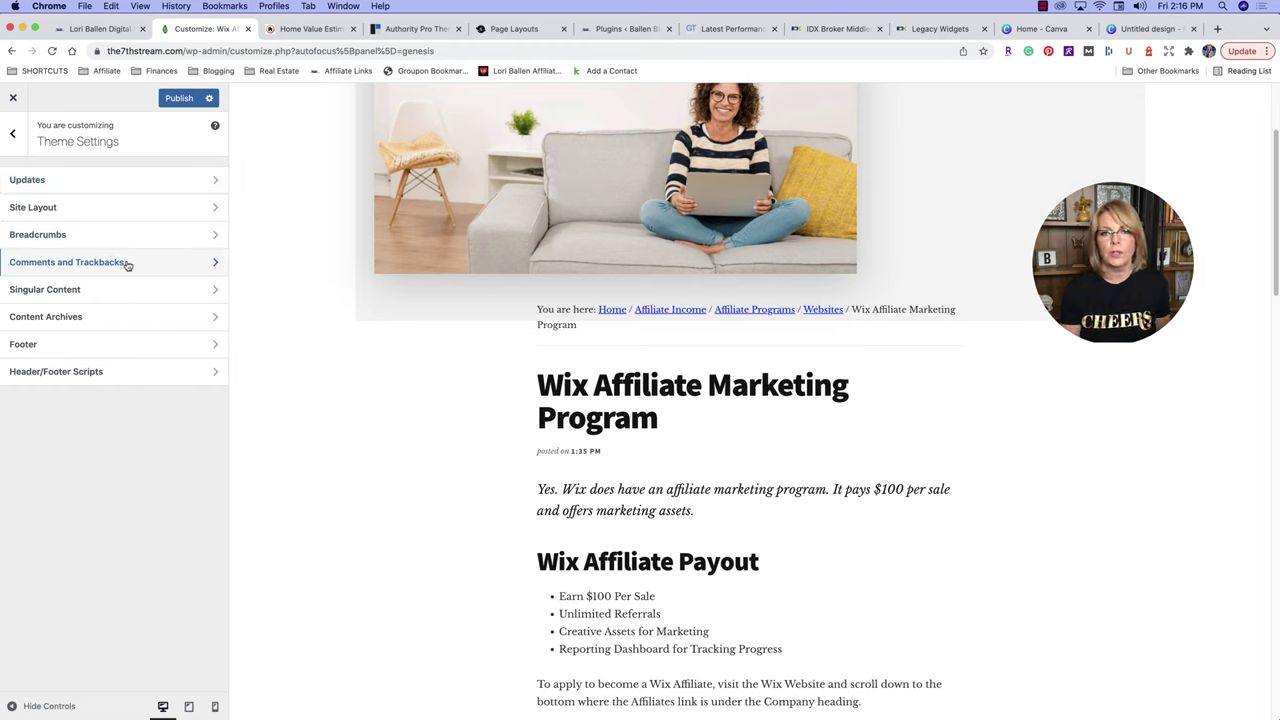
{"action": "left_click", "coordinate": [32, 290]}
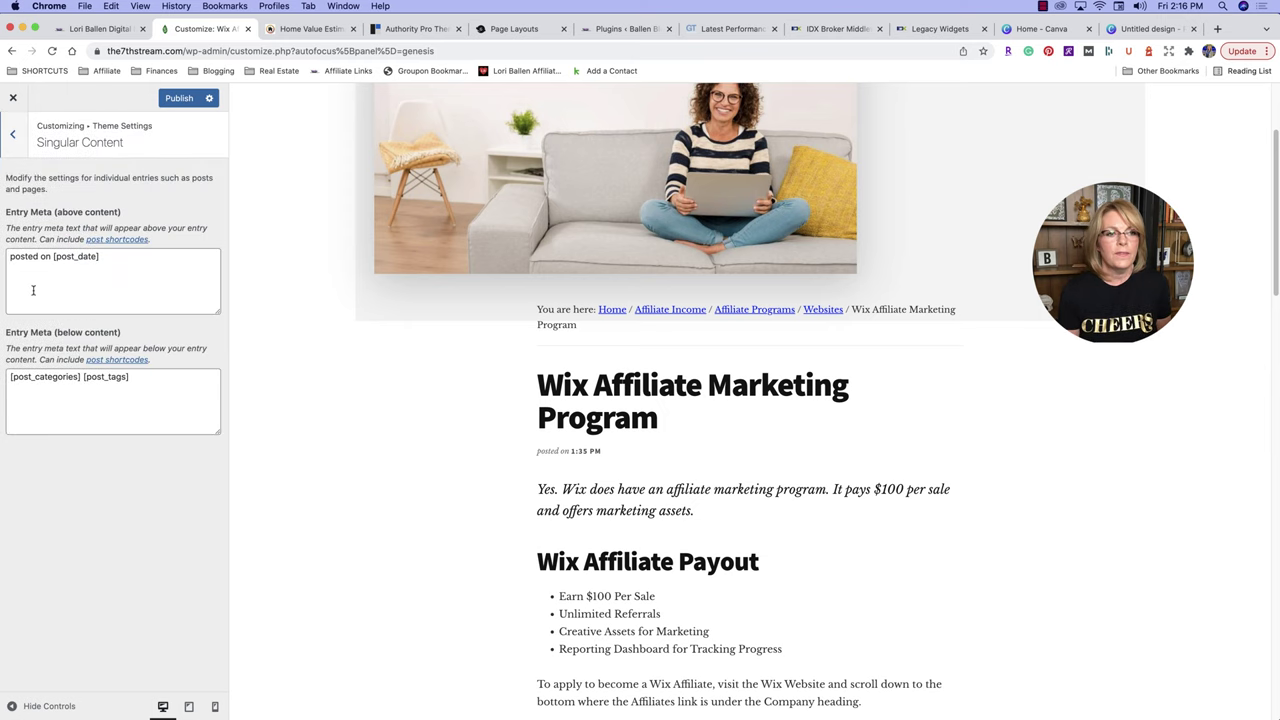
{"action": "left_click", "coordinate": [14, 136]}
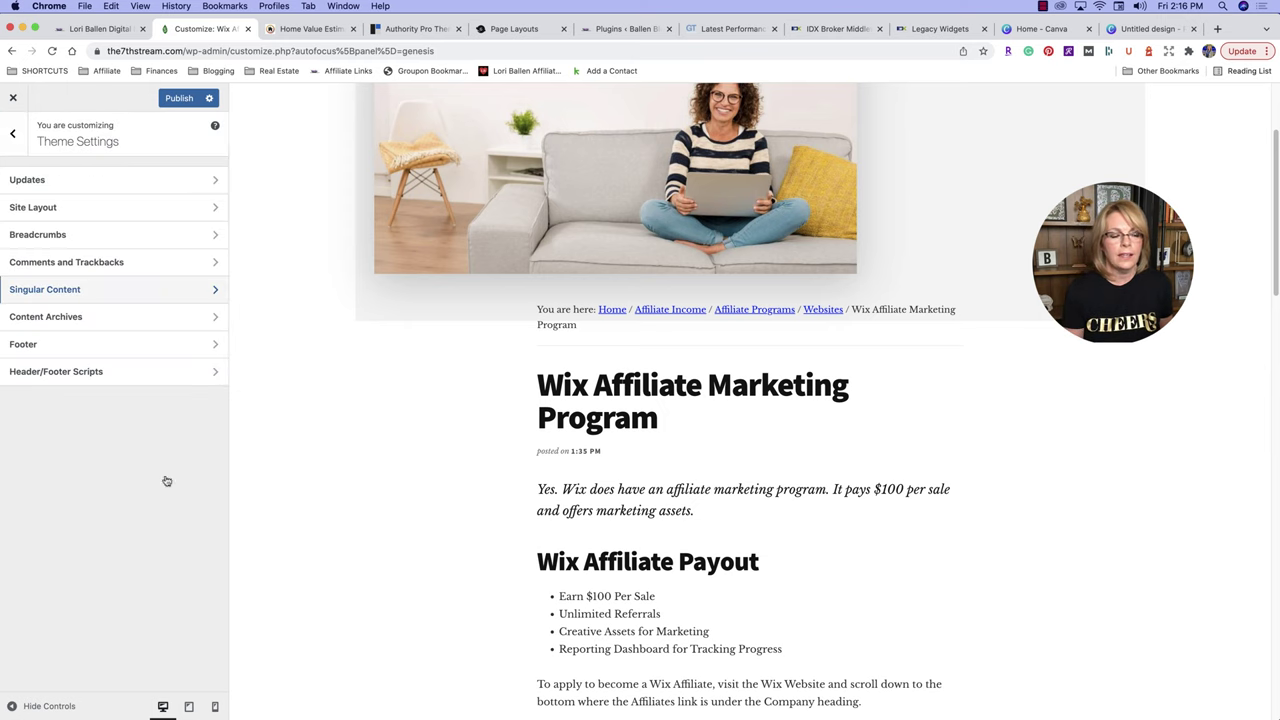
Review the Content Archives and grid layout options, and examine the Websites category archive in the site preview.
{"action": "left_click", "coordinate": [95, 318]}
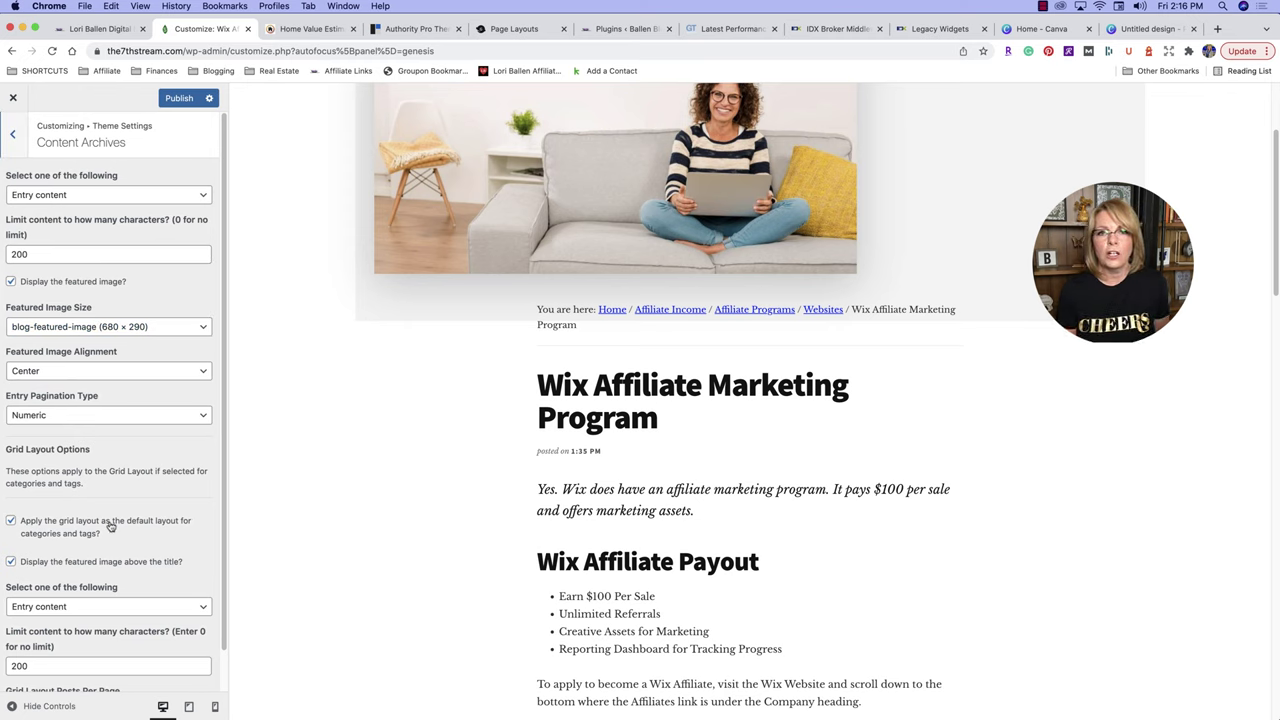
{"action": "scroll", "coordinate": [77, 477], "scroll_direction": "down", "scroll_amount": 1}
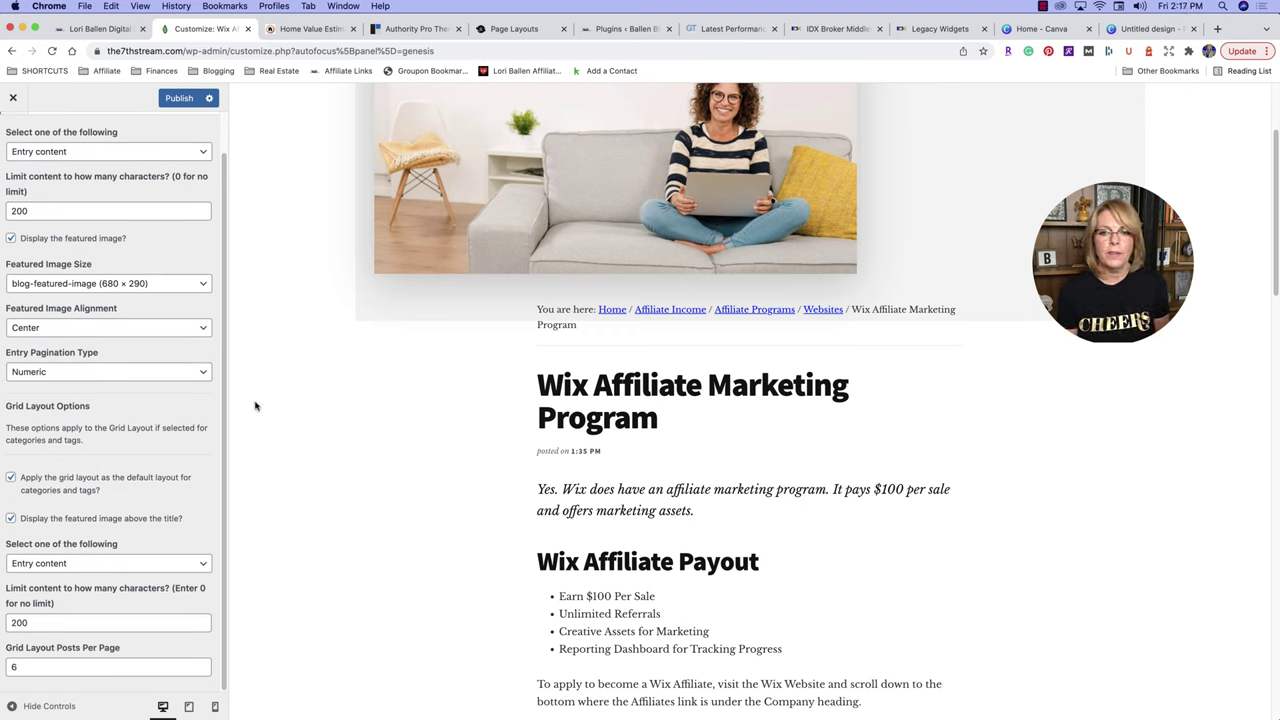
{"action": "left_click", "coordinate": [823, 310]}
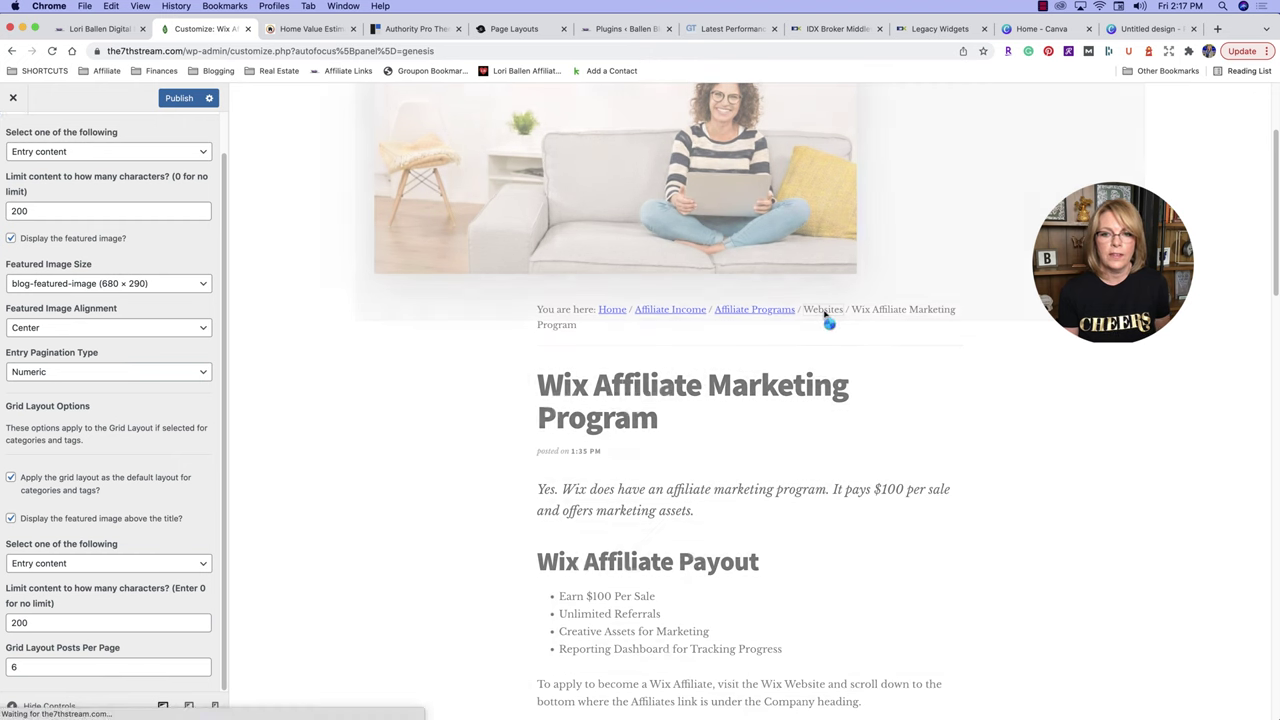
{"action": "scroll", "coordinate": [886, 474], "scroll_direction": "down", "scroll_amount": 5}
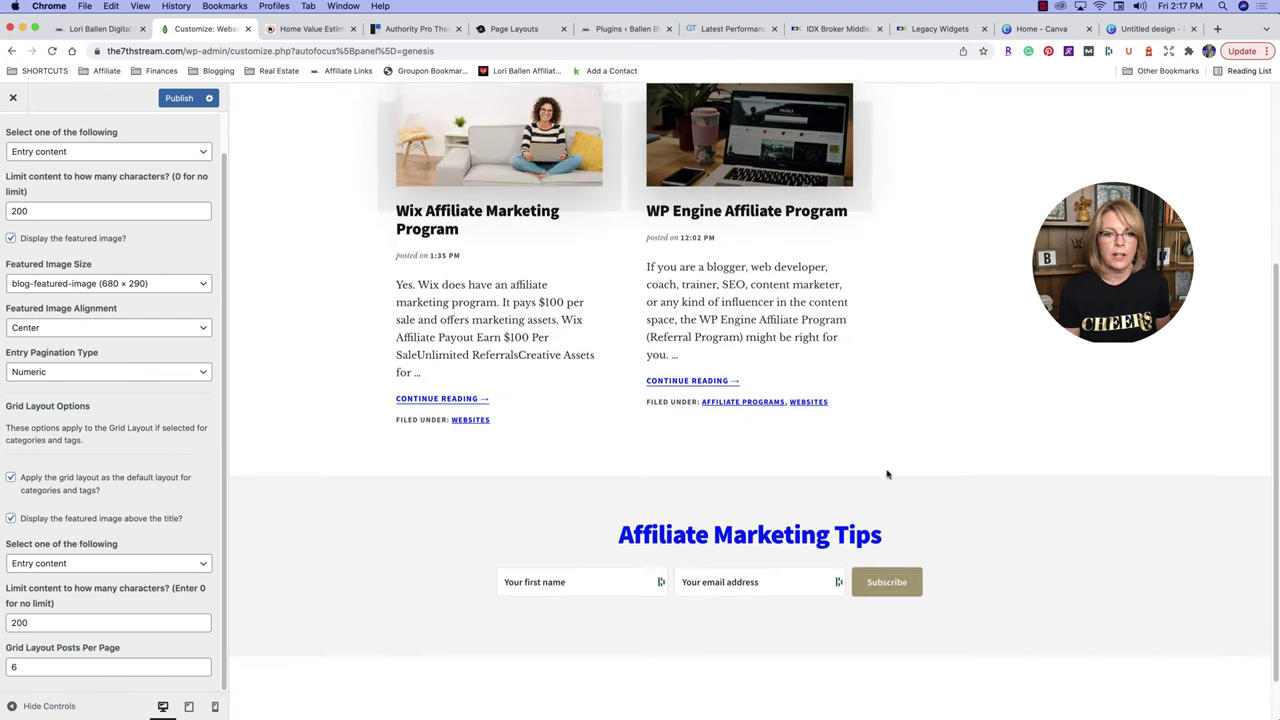
{"action": "scroll", "coordinate": [877, 470], "scroll_direction": "up", "scroll_amount": 5}
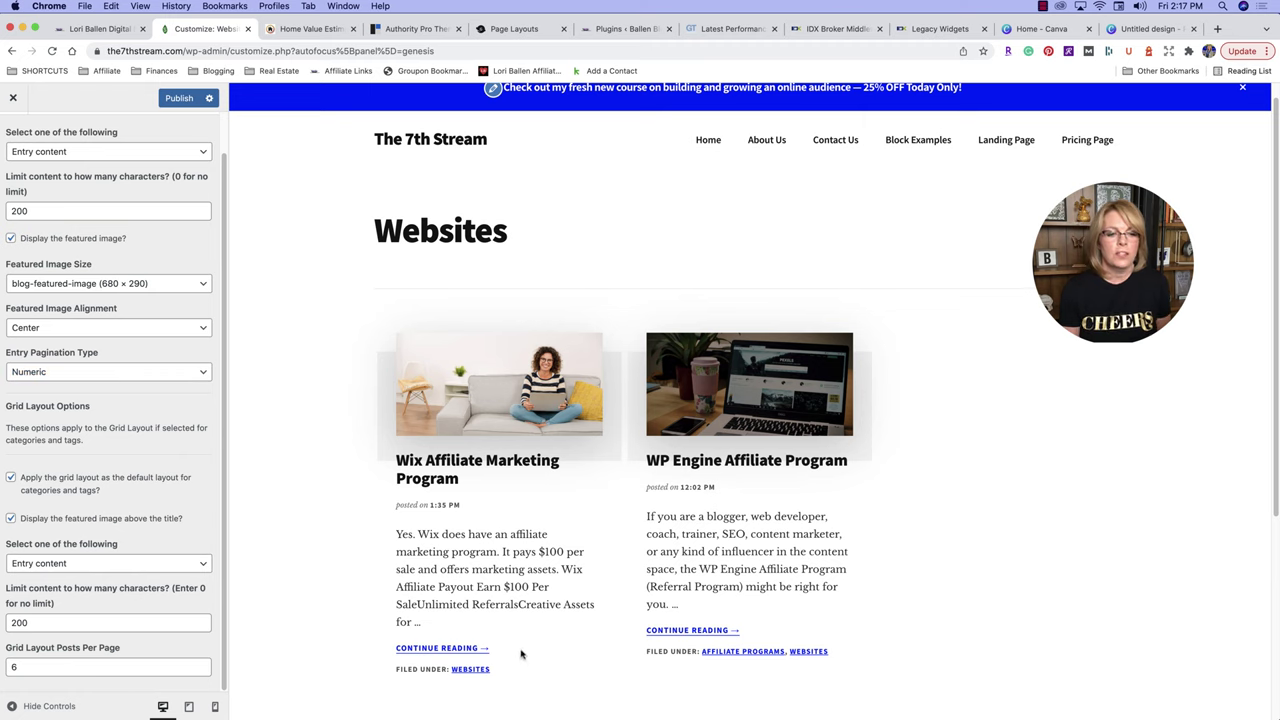
{"action": "scroll", "coordinate": [500, 598], "scroll_direction": "up", "scroll_amount": 1}
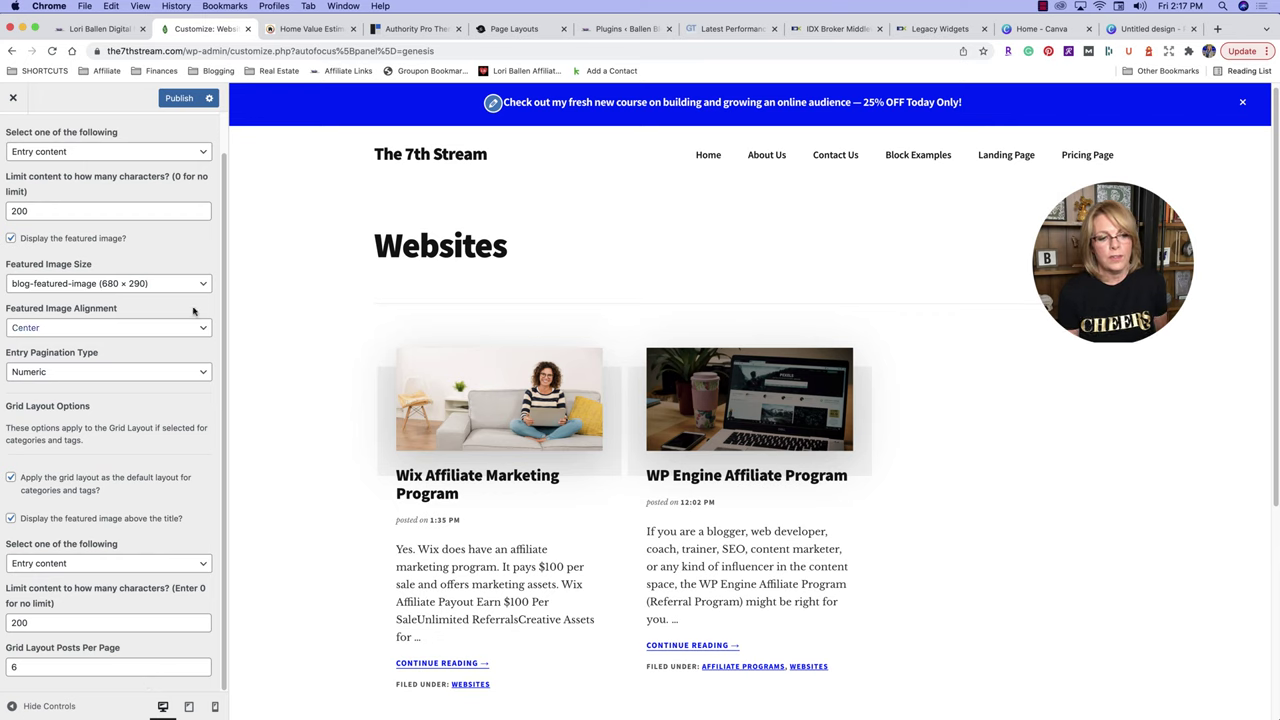
Set the grid layout posts per page to 9 in the Content Archives settings.
{"action": "left_click", "coordinate": [80, 672]}
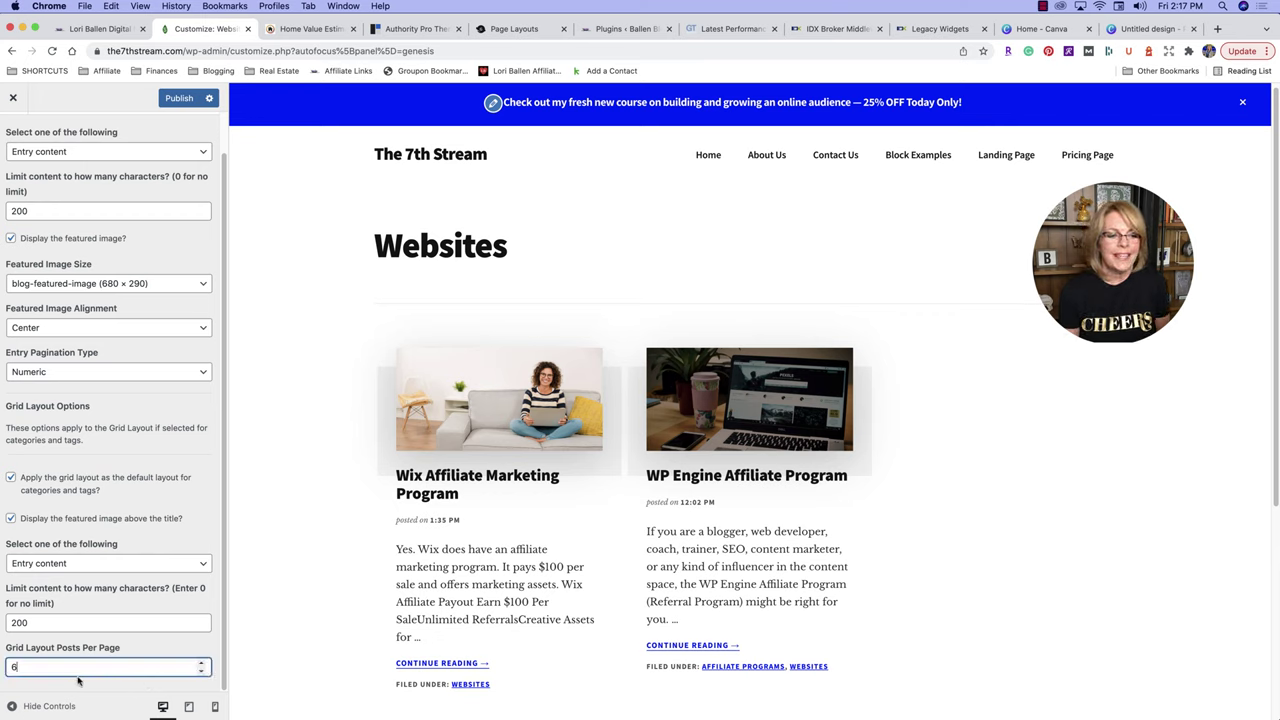
{"action": "left_click", "coordinate": [201, 667]}
{"action": "left_click", "coordinate": [201, 667]}
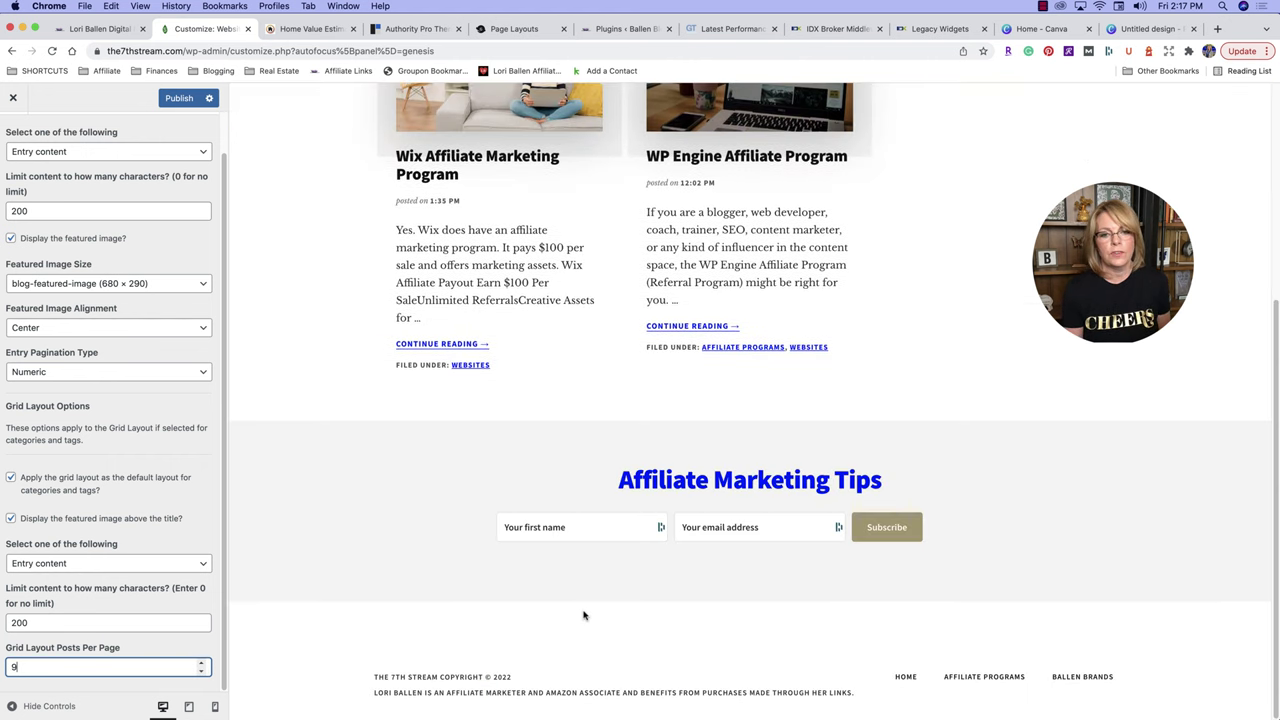
{"action": "scroll", "coordinate": [110, 400], "scroll_direction": "up", "scroll_amount": 5}
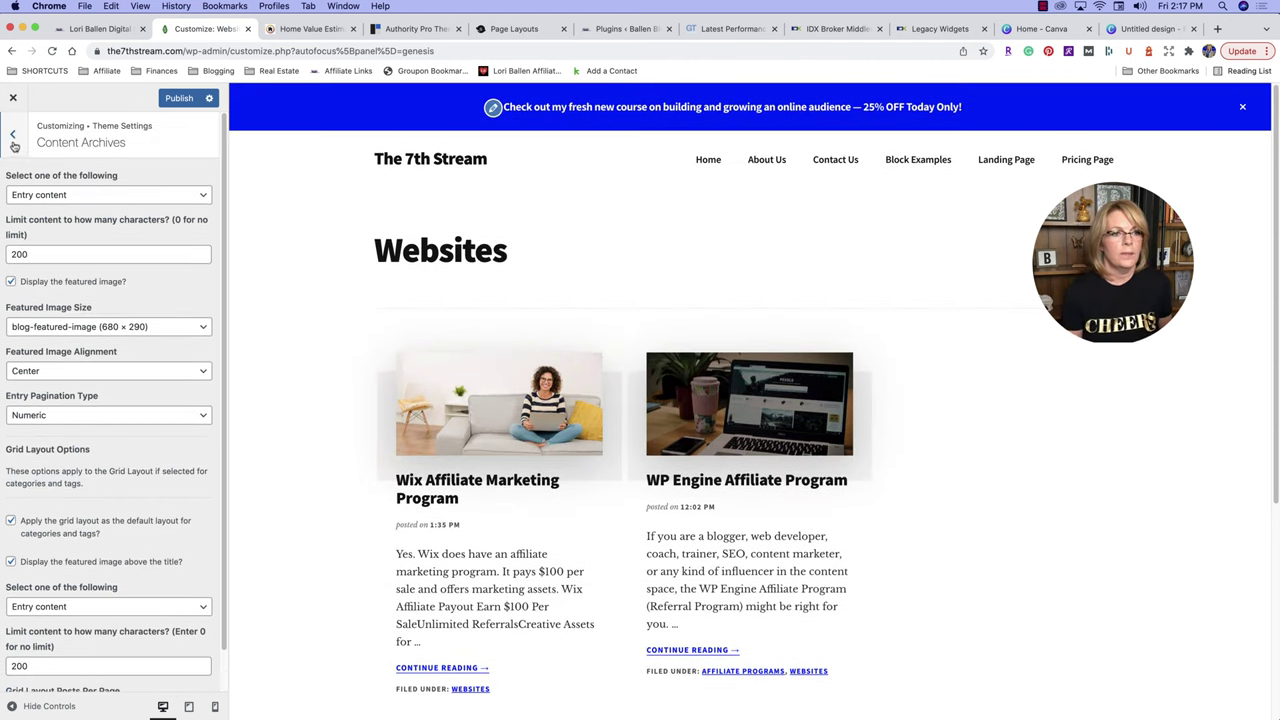
{"action": "left_click", "coordinate": [13, 133]}
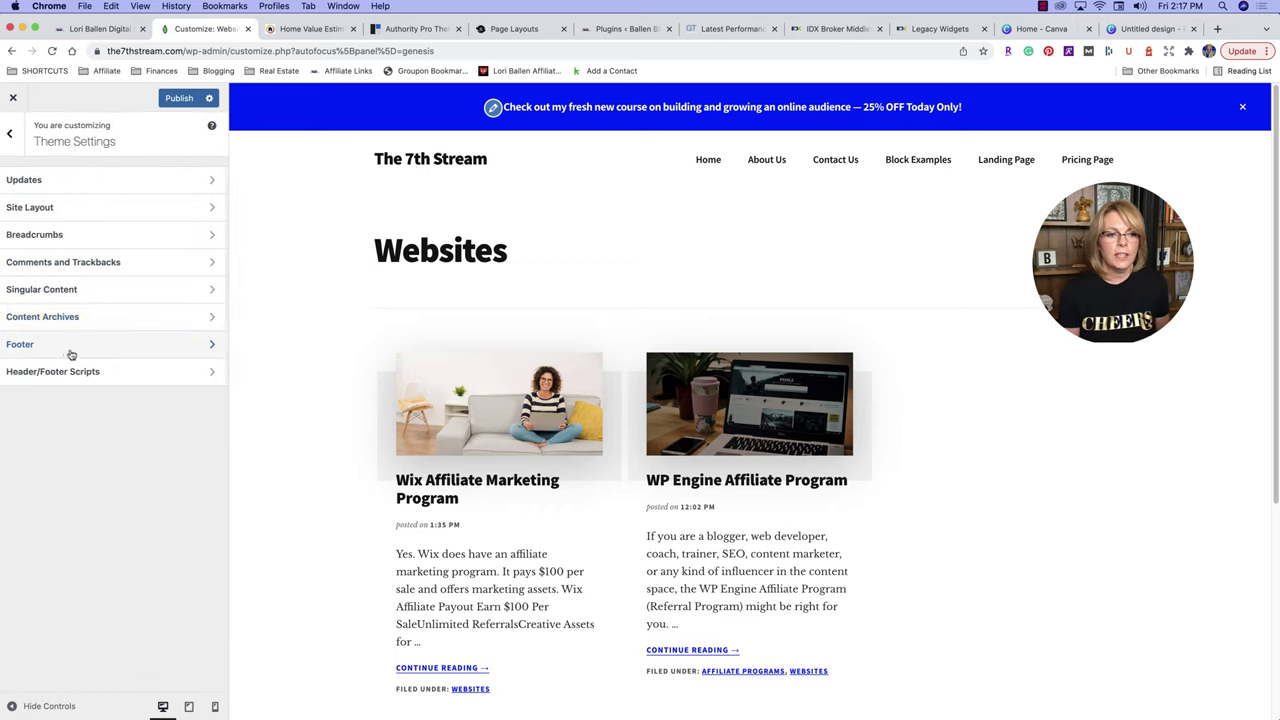
Compare the footer text setting with the previewed site footer, and review the Header/Footer Scripts settings.
{"action": "left_click", "coordinate": [72, 346]}
{"action": "scroll", "coordinate": [643, 439], "scroll_direction": "down", "scroll_amount": 5}
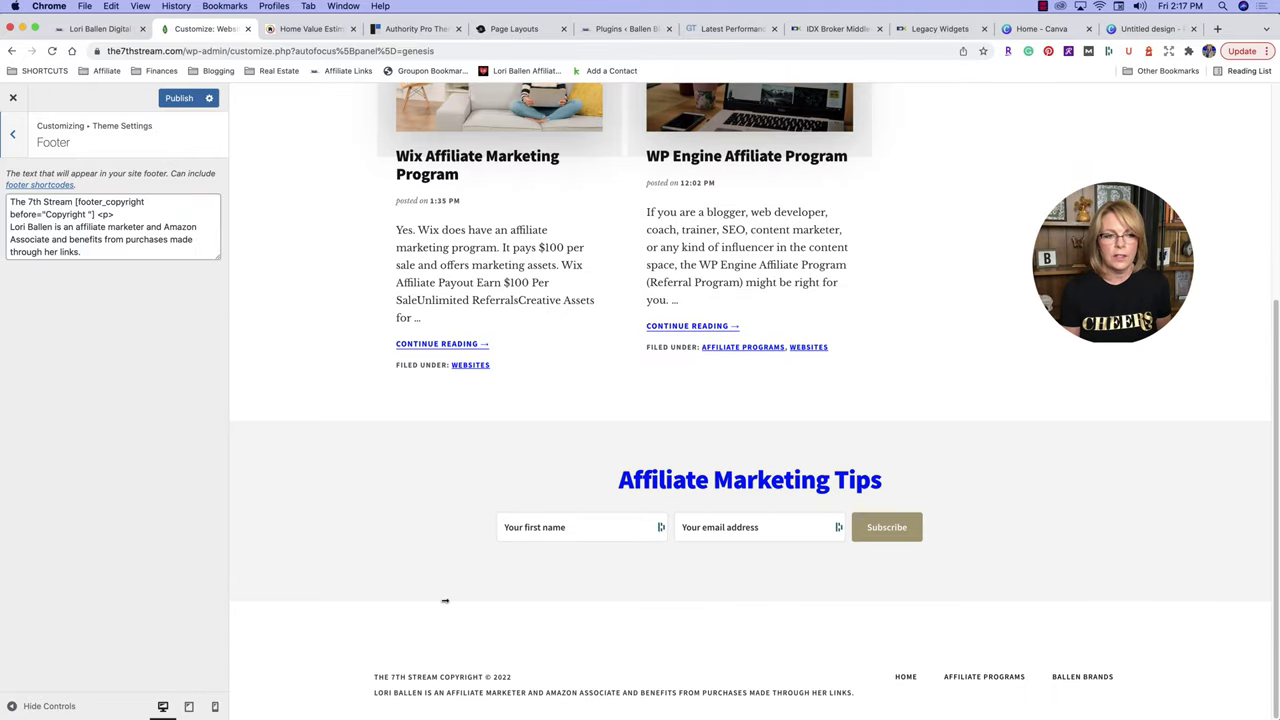
{"action": "left_click", "coordinate": [12, 136]}
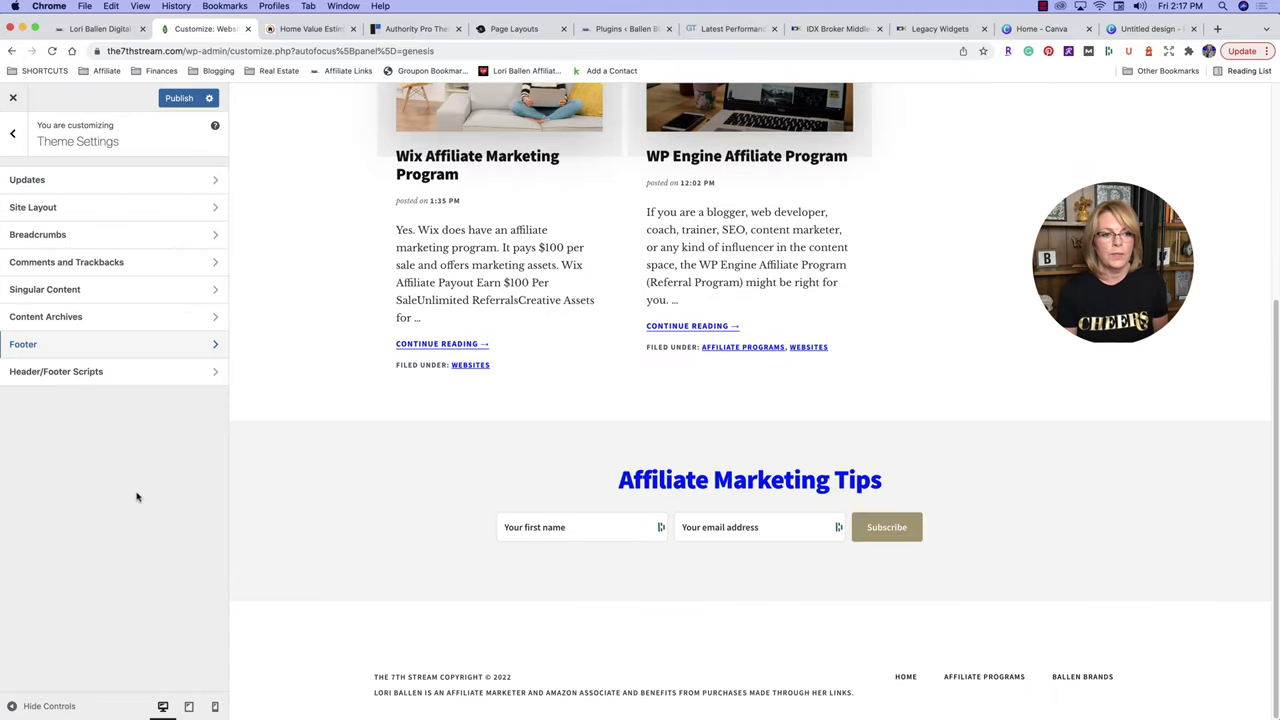
{"action": "left_click", "coordinate": [98, 378]}
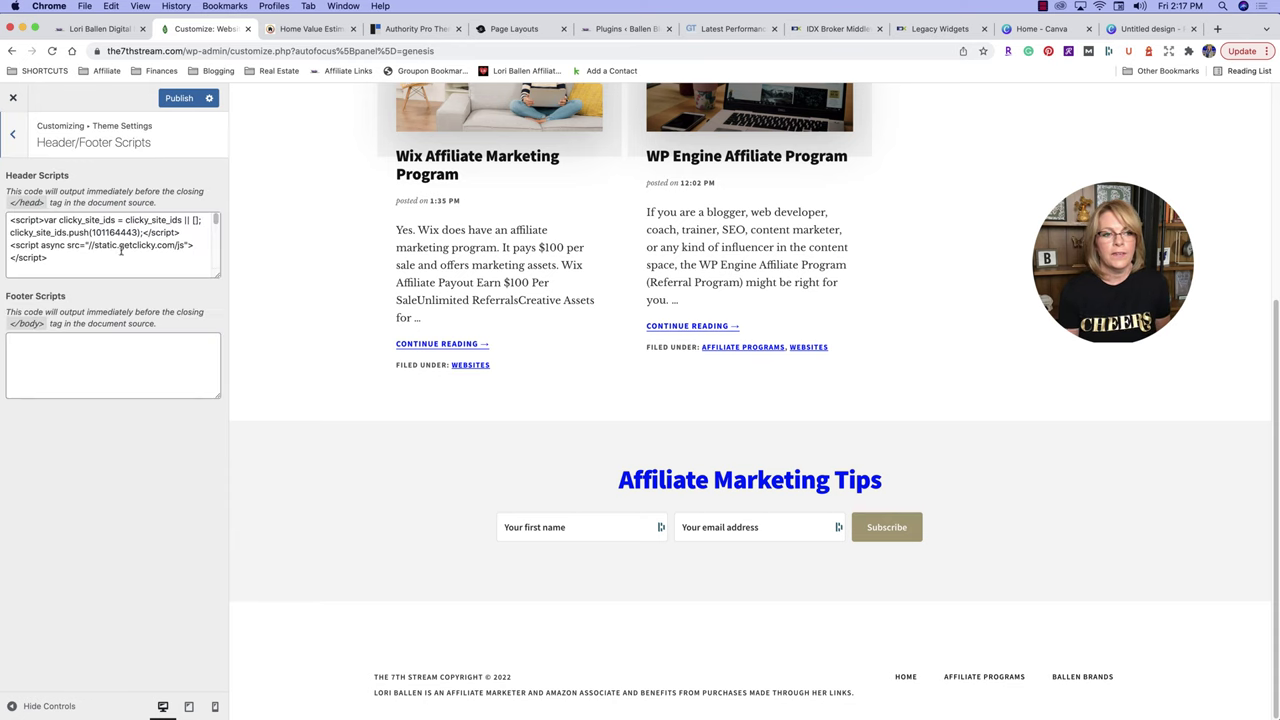
{"action": "left_click", "coordinate": [12, 136]}
{"action": "left_click", "coordinate": [12, 138]}
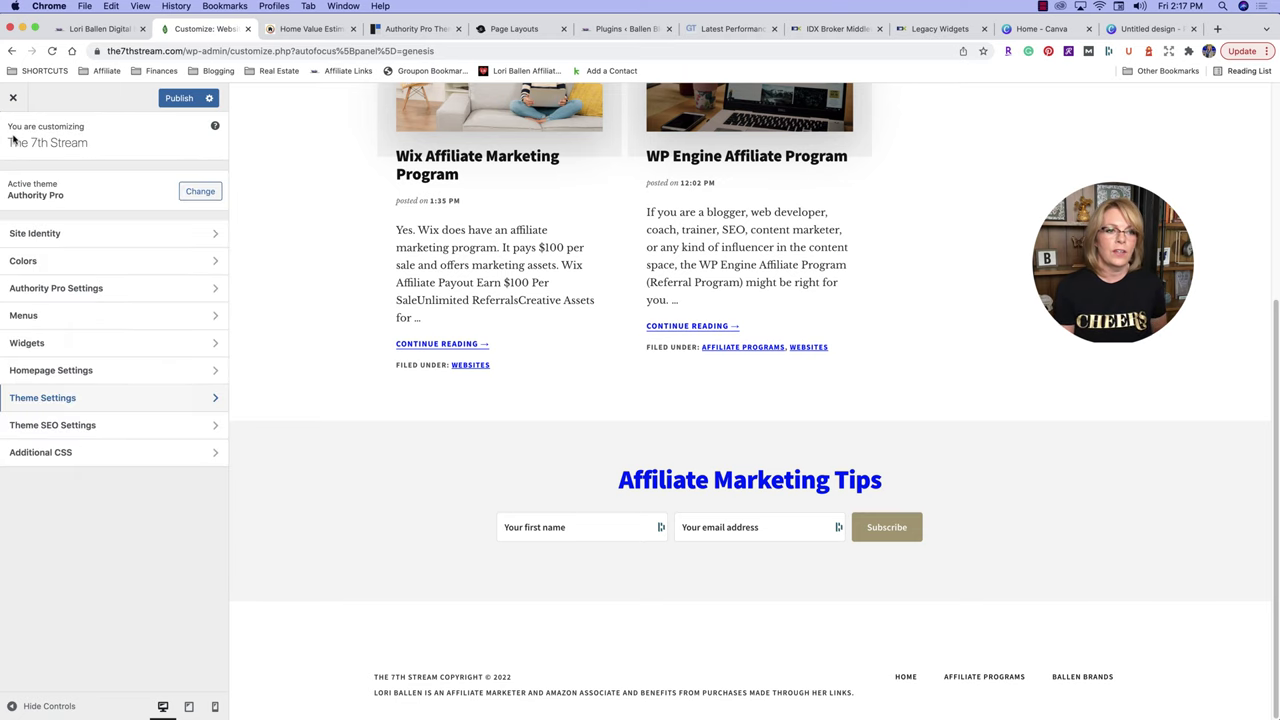
Review the noindex options for archive pages in the Theme SEO Settings.
{"action": "left_click", "coordinate": [100, 428]}
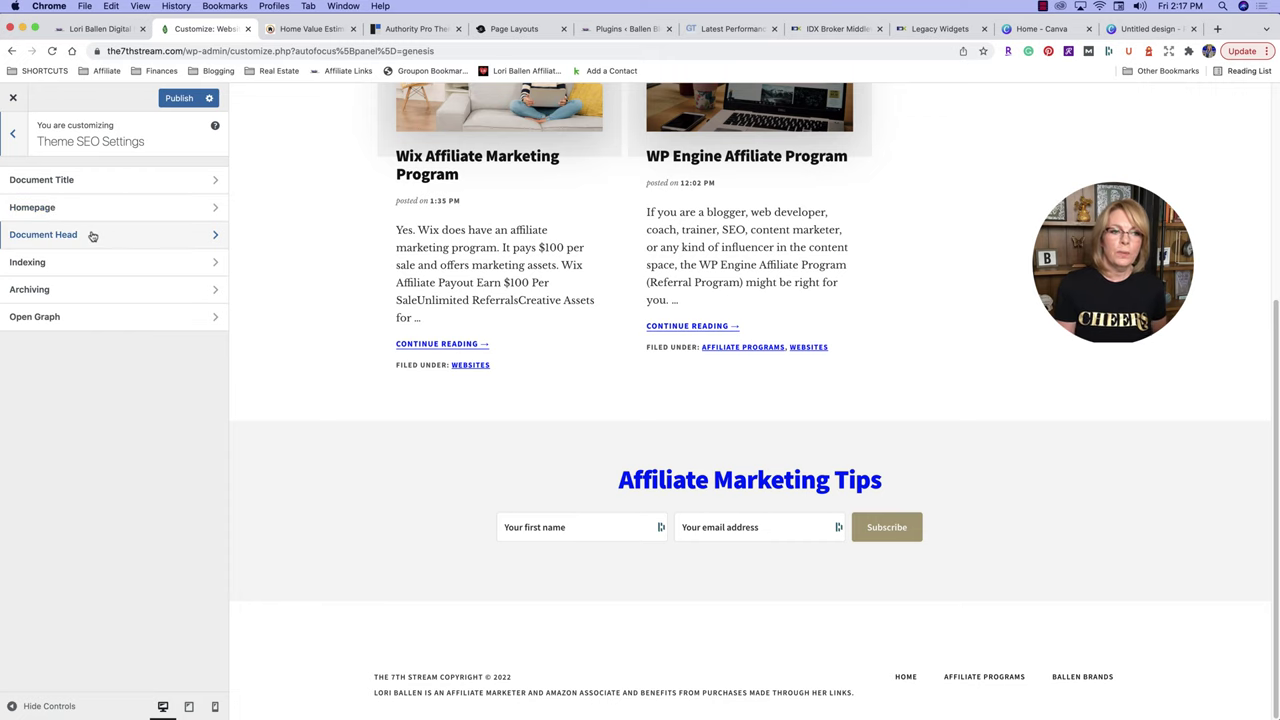
{"action": "left_click", "coordinate": [62, 262]}
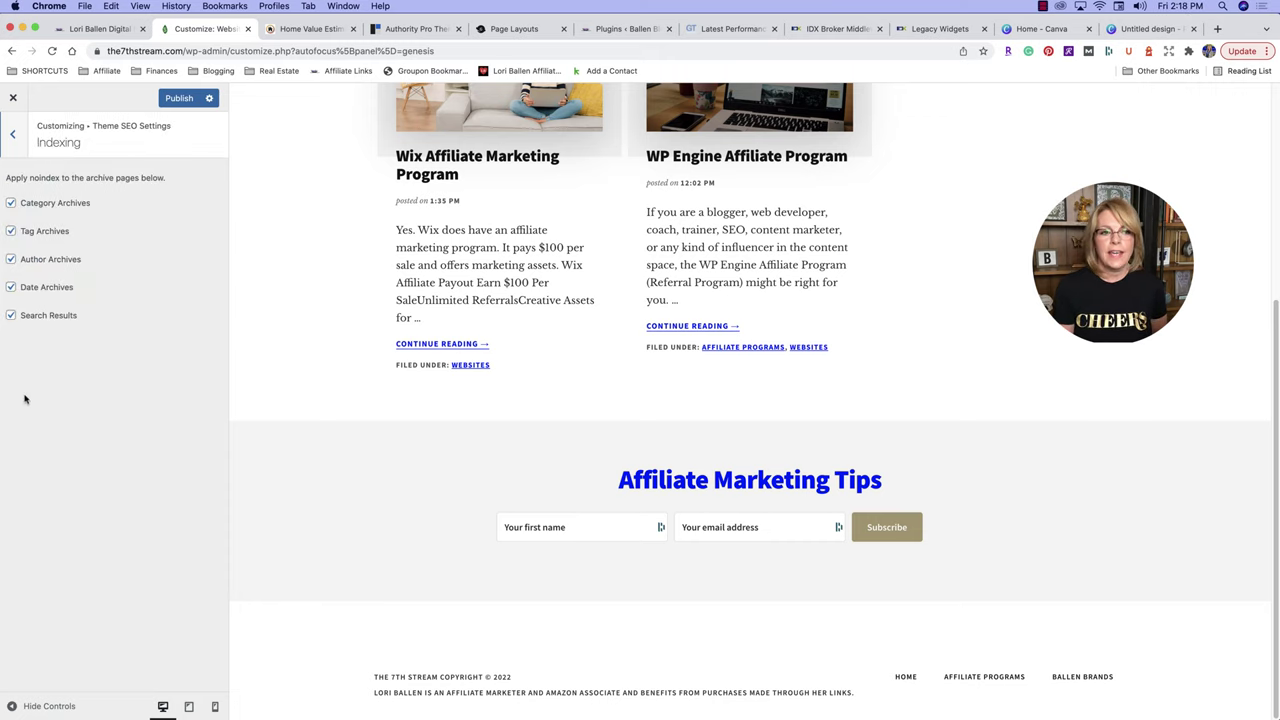
{"action": "left_click", "coordinate": [14, 135]}
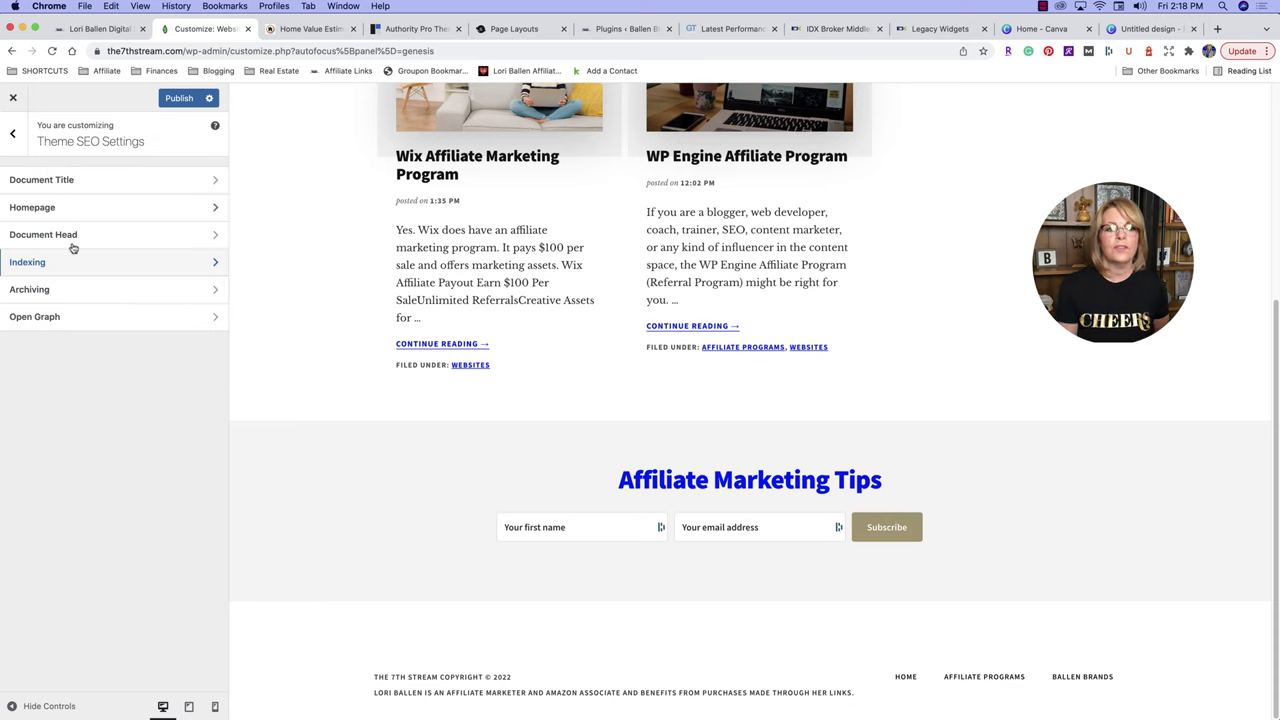
{"action": "left_click", "coordinate": [13, 133]}
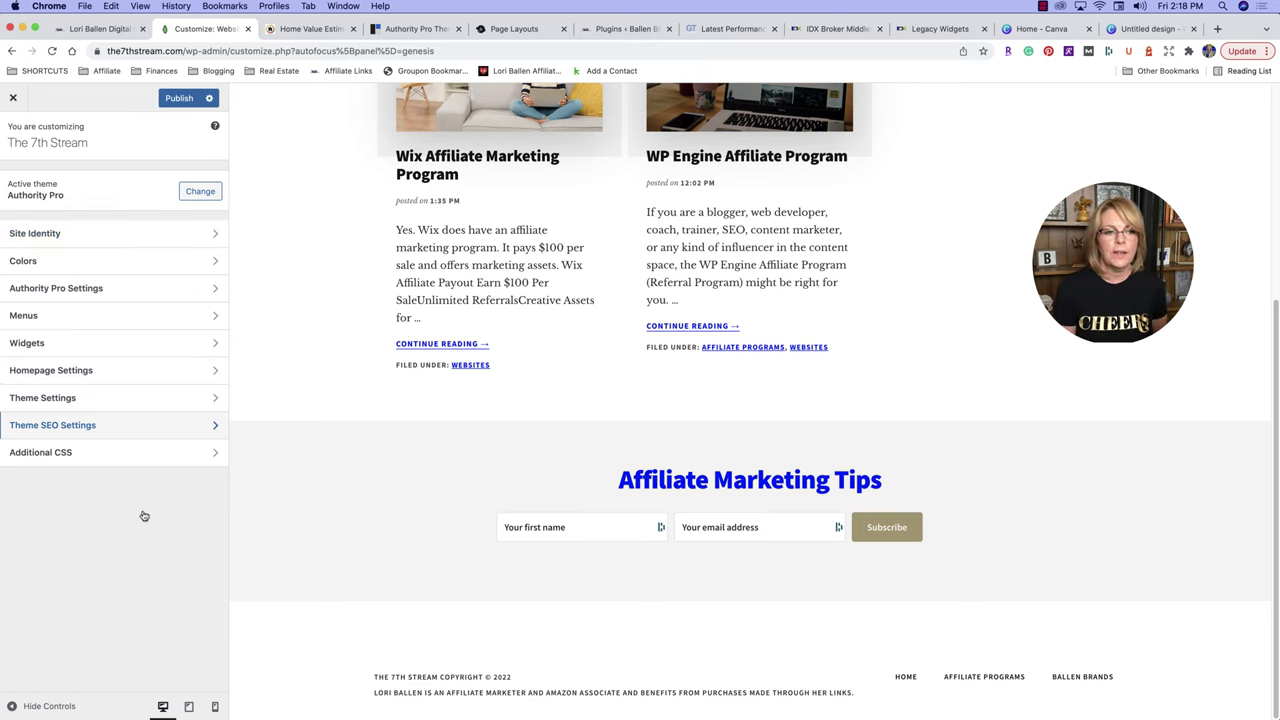
Exit the Customizer without publishing the changes and open the WordPress menu editor.
{"action": "left_click", "coordinate": [13, 97]}
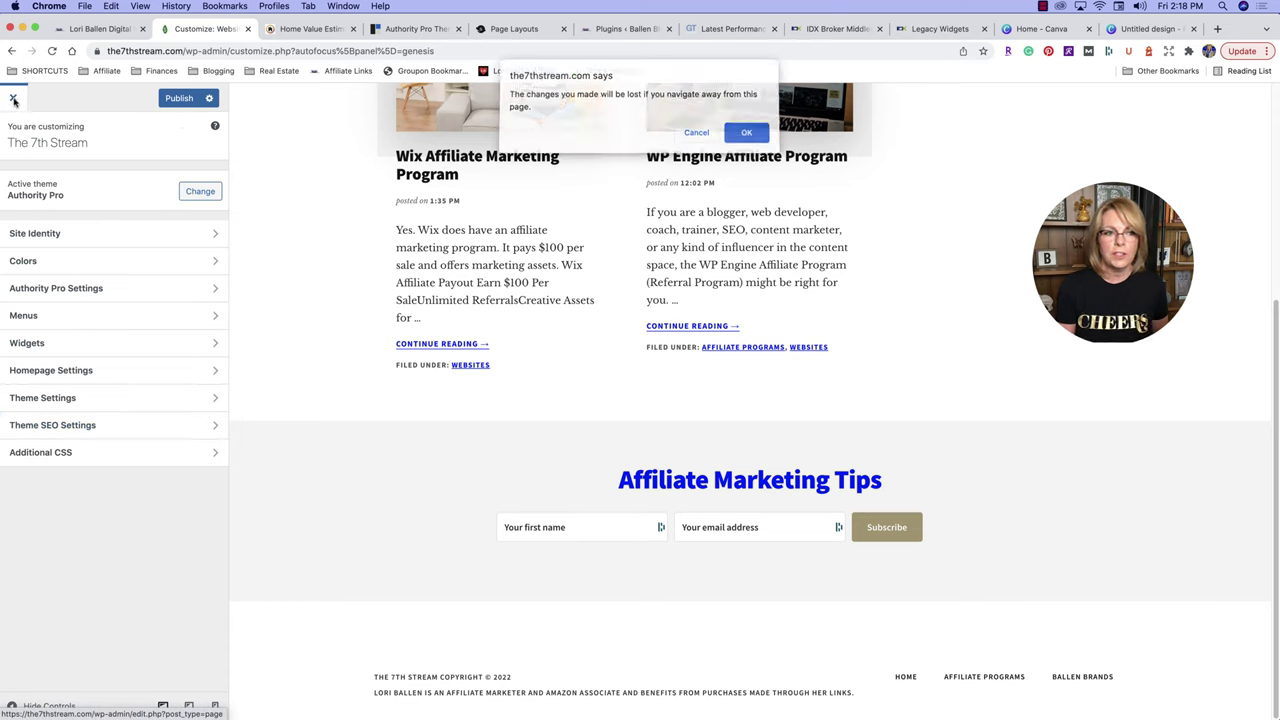
{"action": "left_click", "coordinate": [754, 138]}
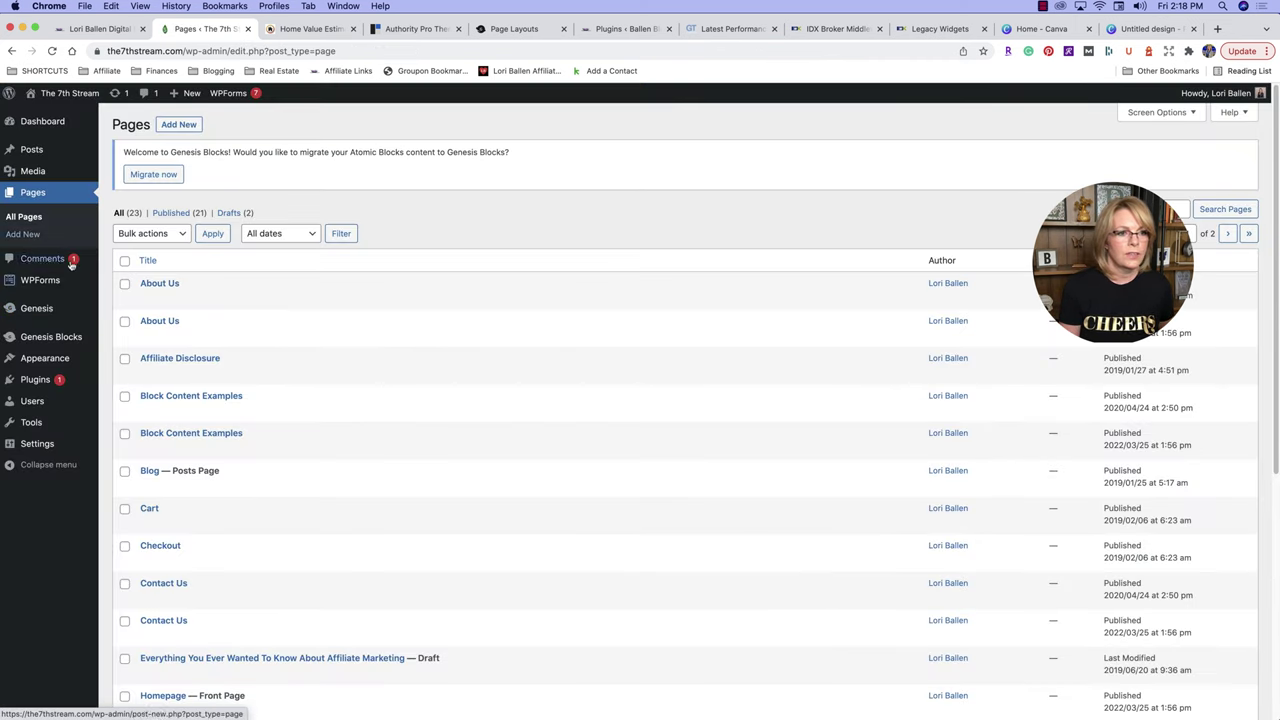
{"action": "mouse_move", "coordinate": [61, 364]}
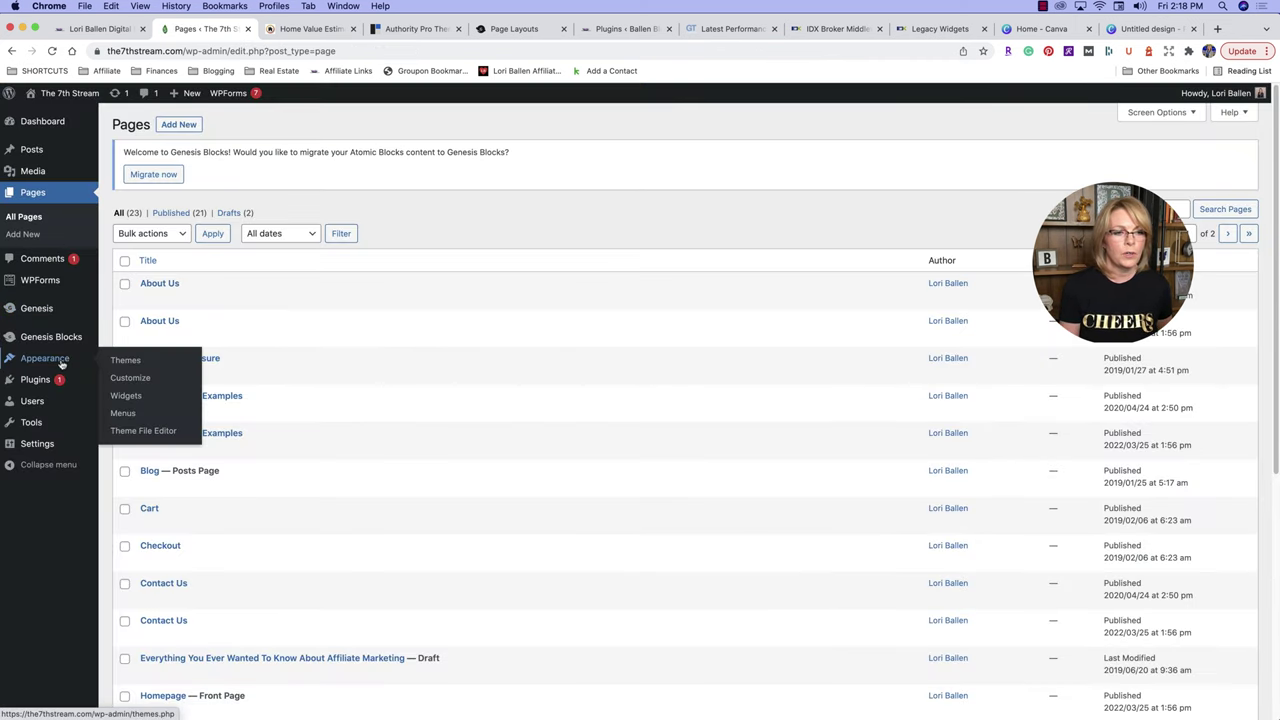
{"action": "left_click", "coordinate": [121, 414]}
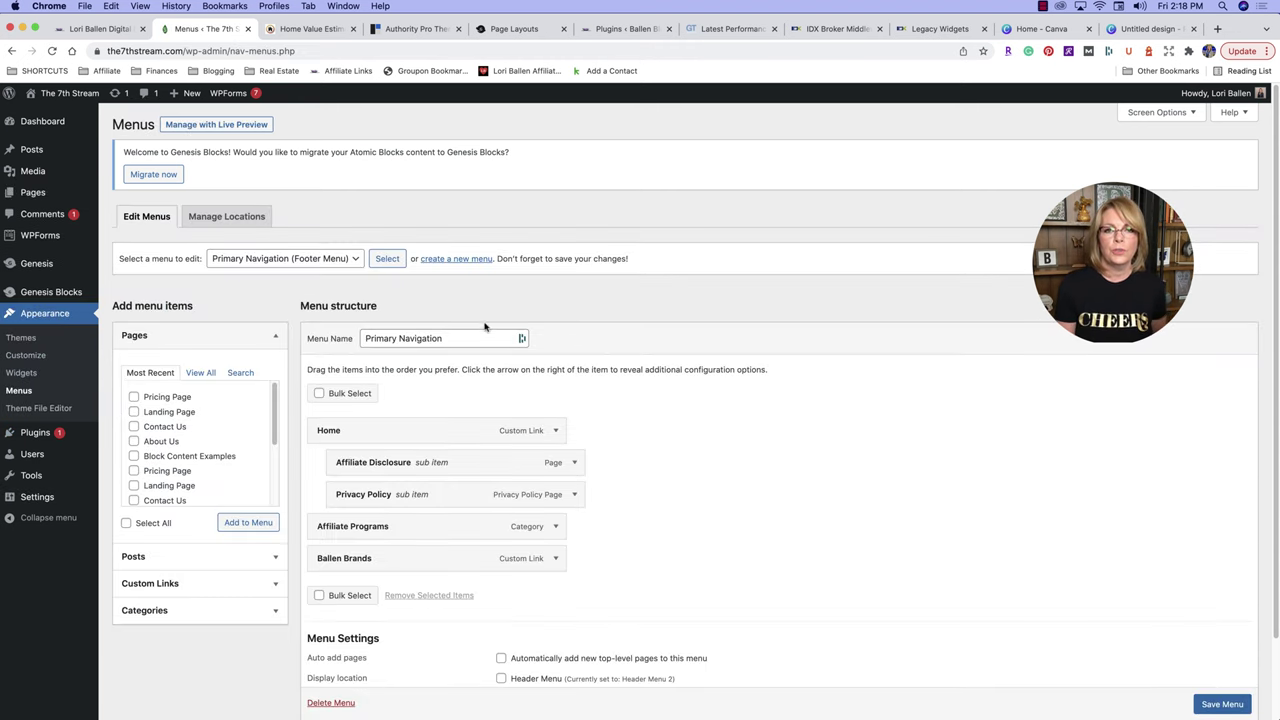
Examine the header and footer menus on the Authority Pro demo's Page Layouts page.
{"action": "left_click", "coordinate": [412, 28]}
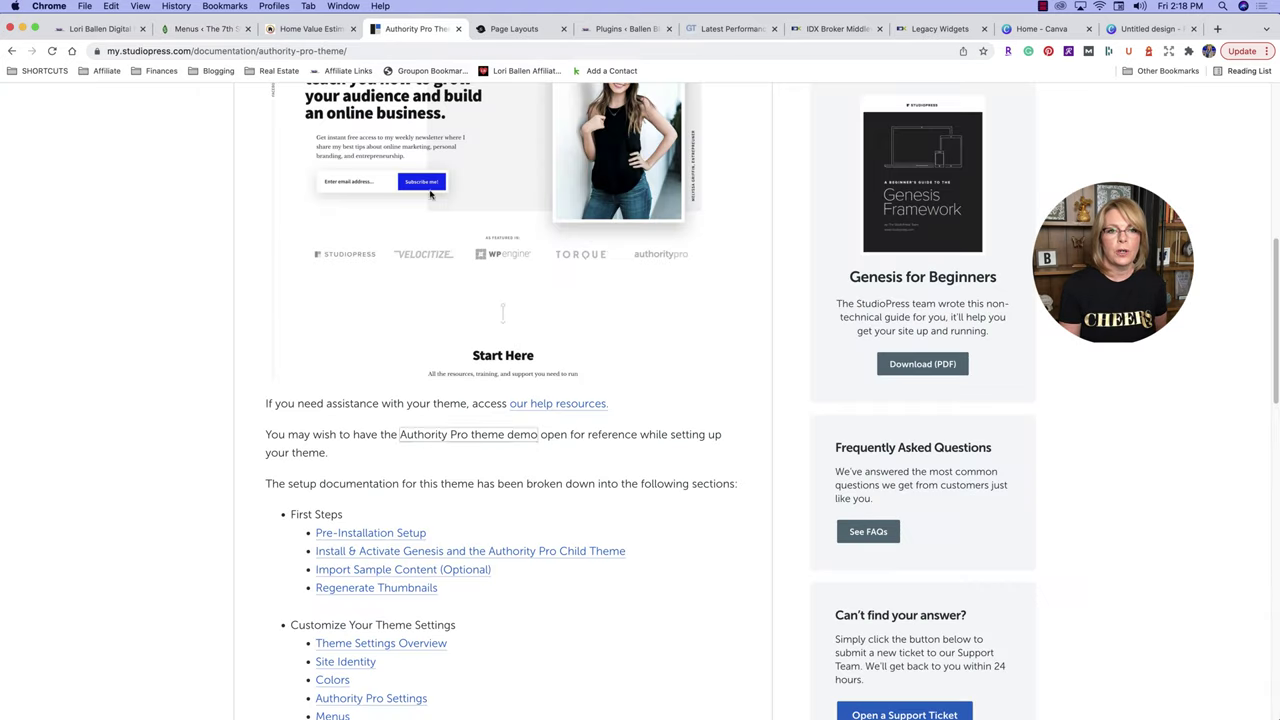
{"action": "scroll", "coordinate": [900, 150], "scroll_direction": "up", "scroll_amount": 10}
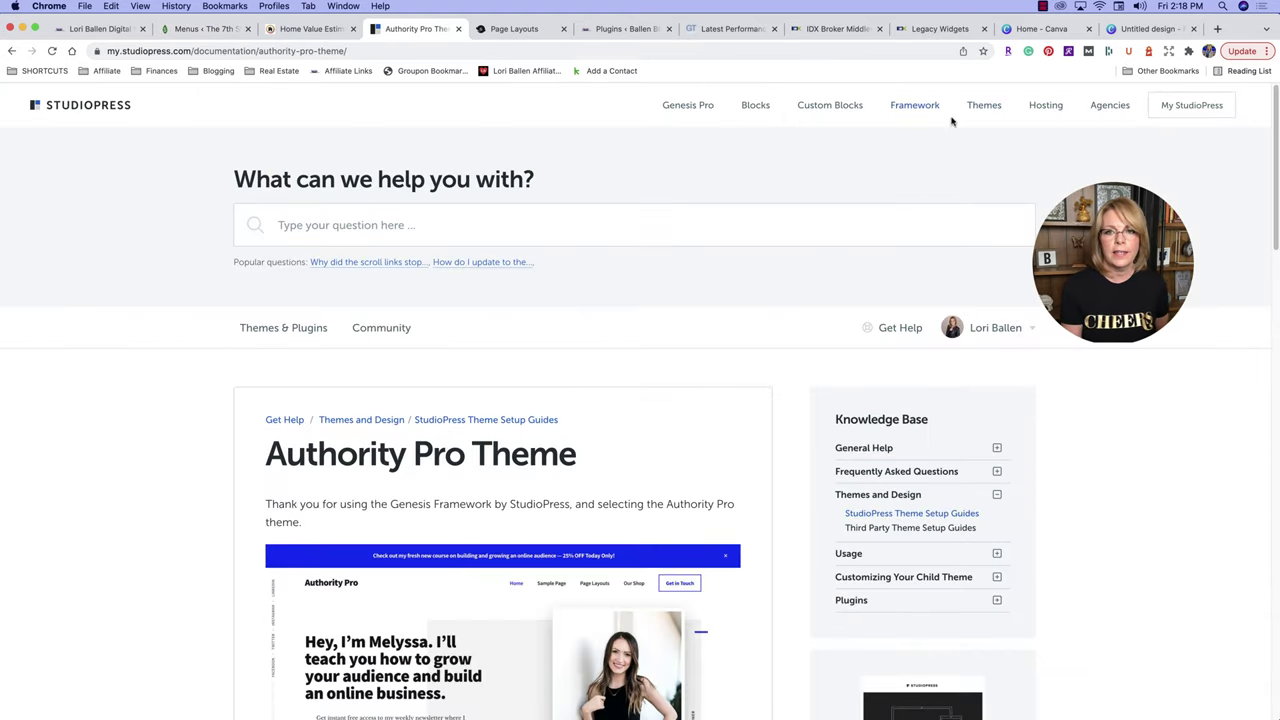
{"action": "left_click", "coordinate": [510, 28]}
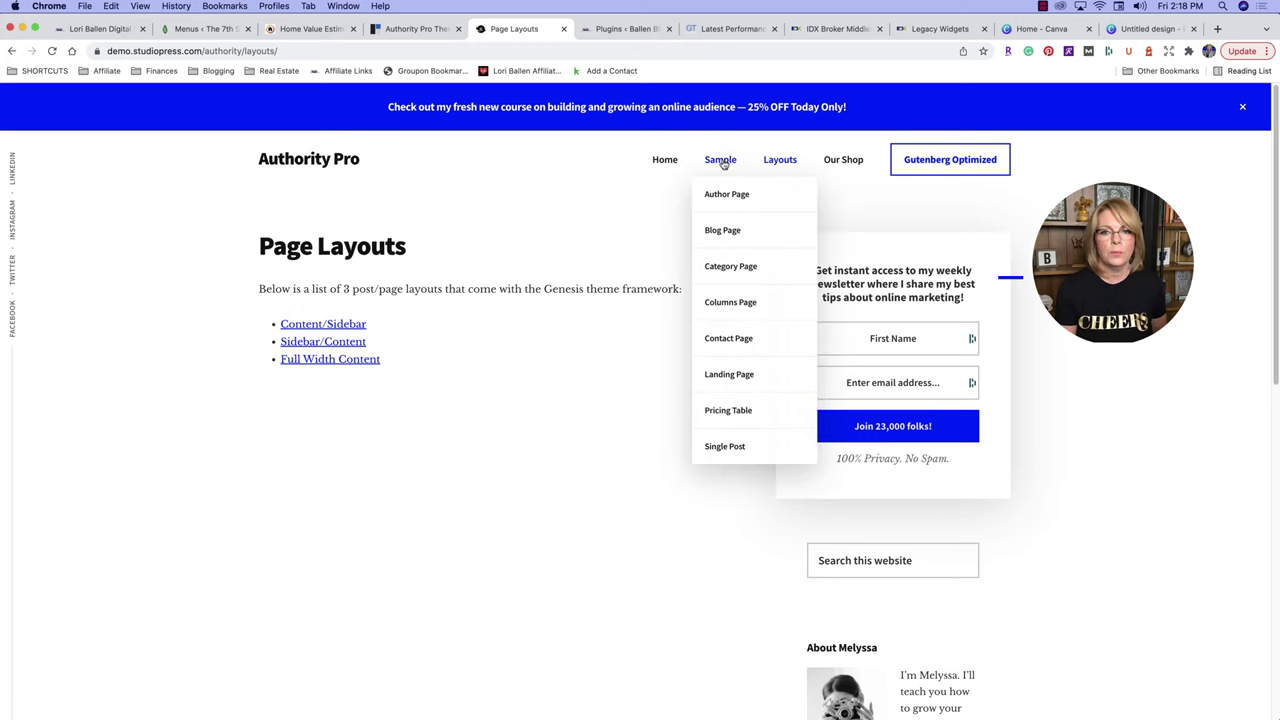
{"action": "mouse_move", "coordinate": [848, 162]}
{"action": "scroll", "coordinate": [466, 442], "scroll_direction": "down", "scroll_amount": 10}
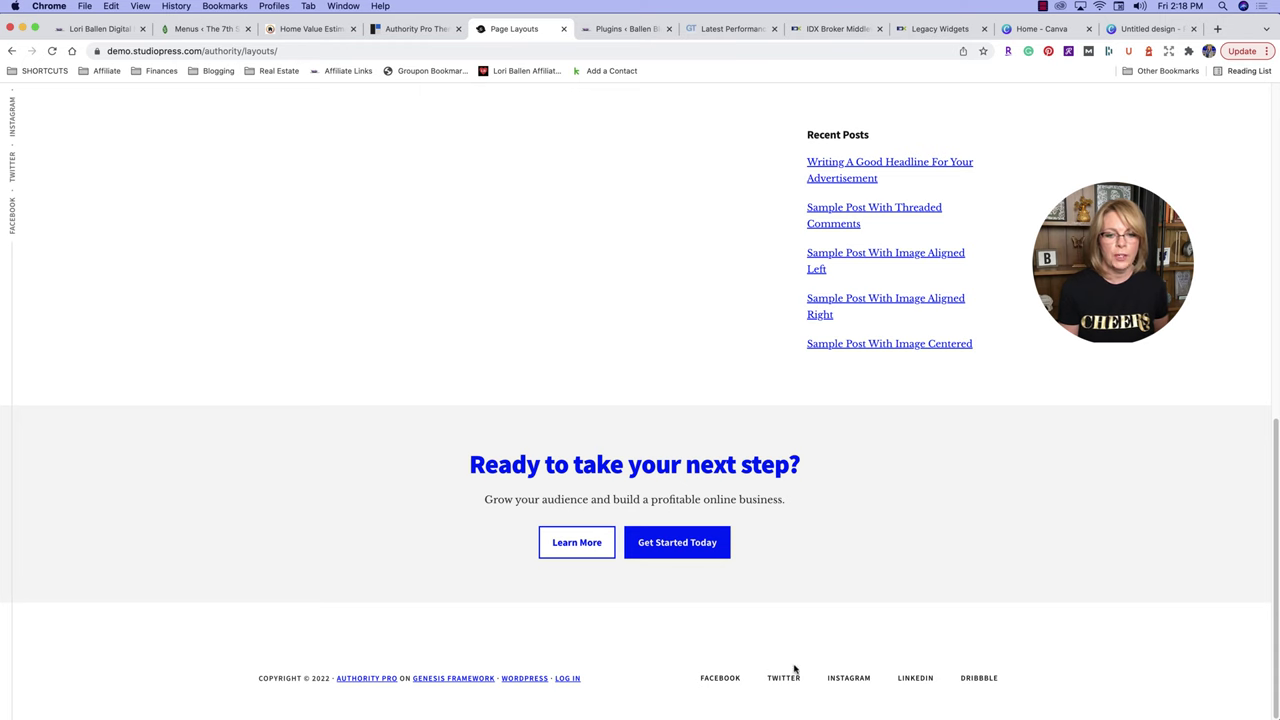
{"action": "scroll", "coordinate": [996, 655], "scroll_direction": "up", "scroll_amount": 15}
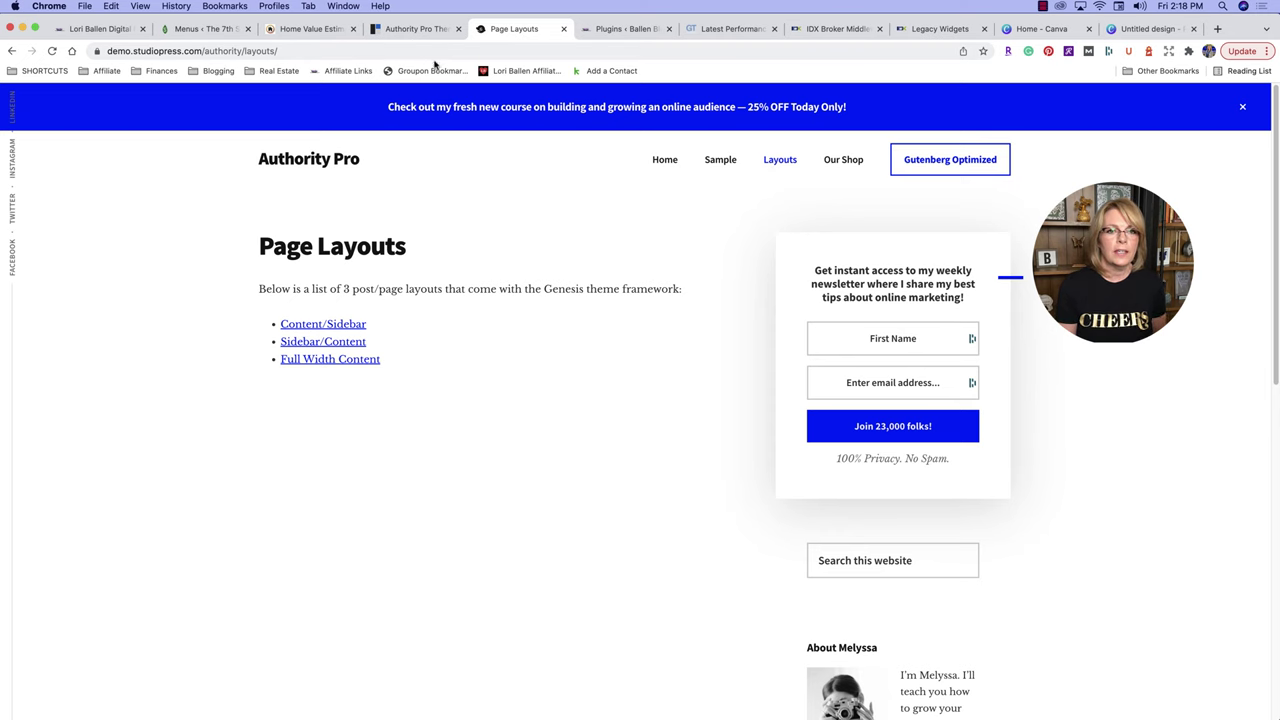
Return to the WordPress menu editor and review the Primary Navigation menu's name, items and display location settings.
{"action": "left_click", "coordinate": [391, 30]}
{"action": "left_click", "coordinate": [318, 33]}
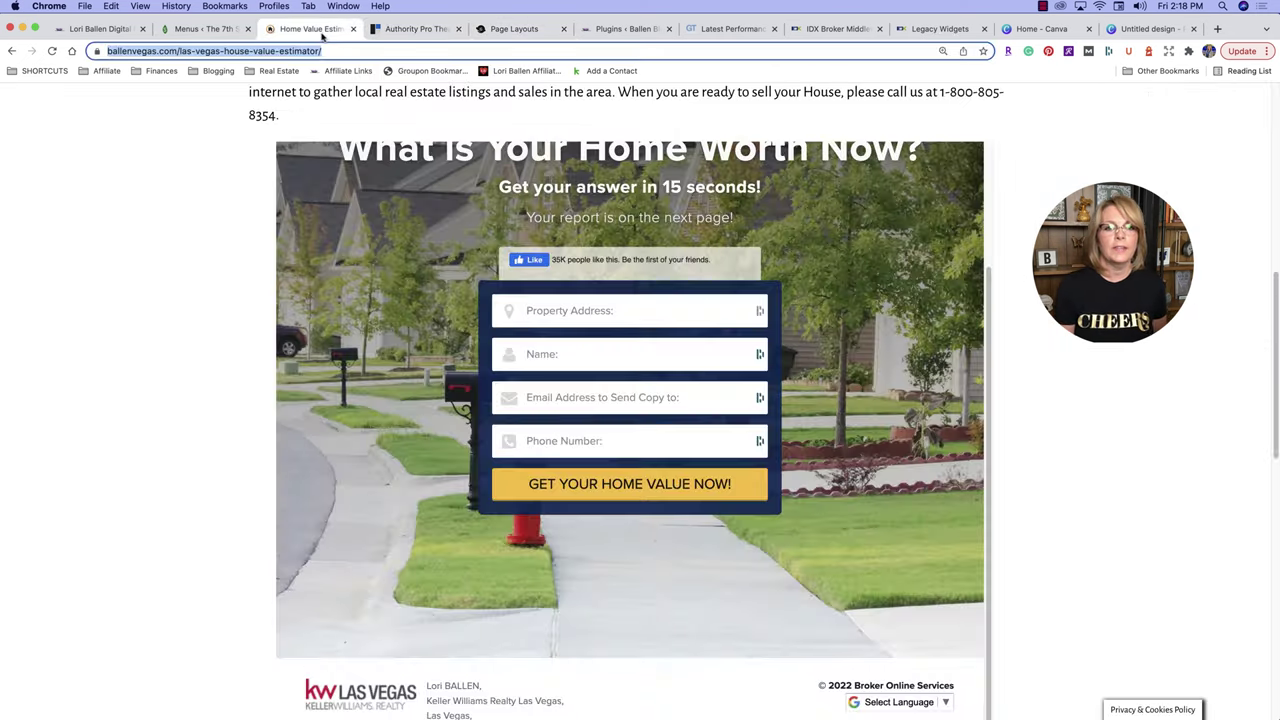
{"action": "left_click", "coordinate": [216, 33]}
{"action": "scroll", "coordinate": [373, 288], "scroll_direction": "down", "scroll_amount": 2}
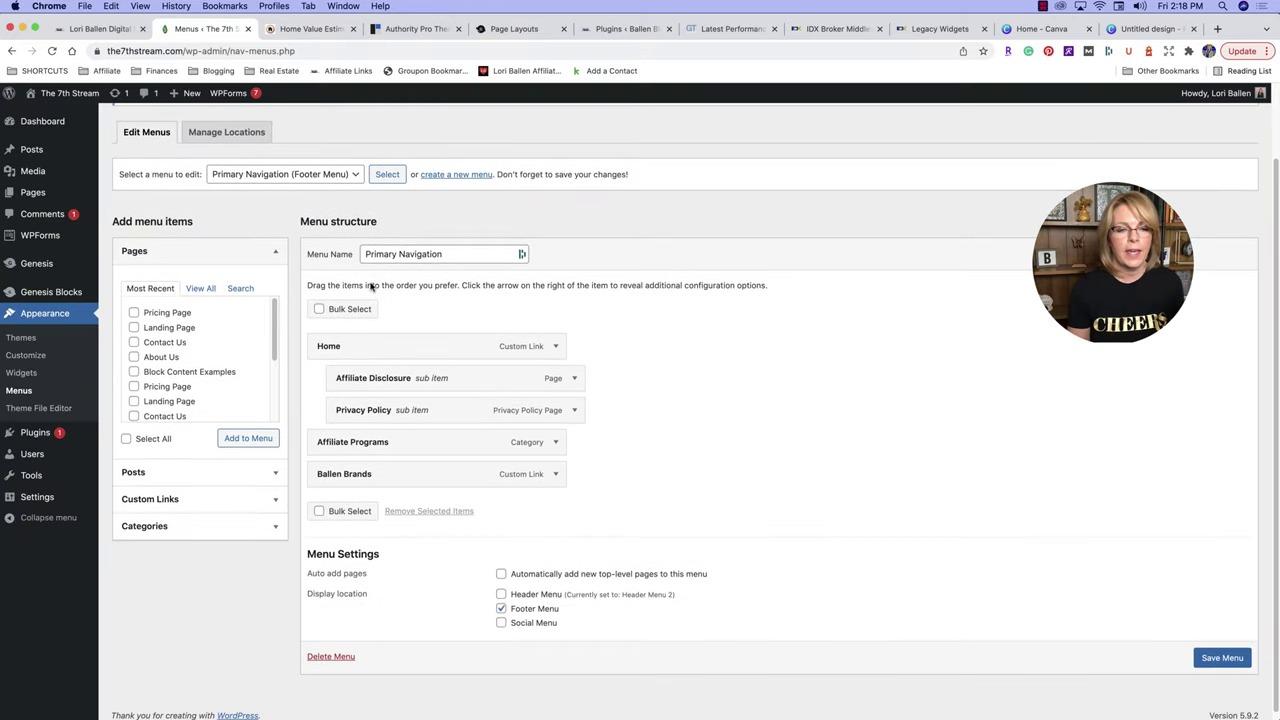
{"action": "scroll", "coordinate": [240, 295], "scroll_direction": "up", "scroll_amount": 2}
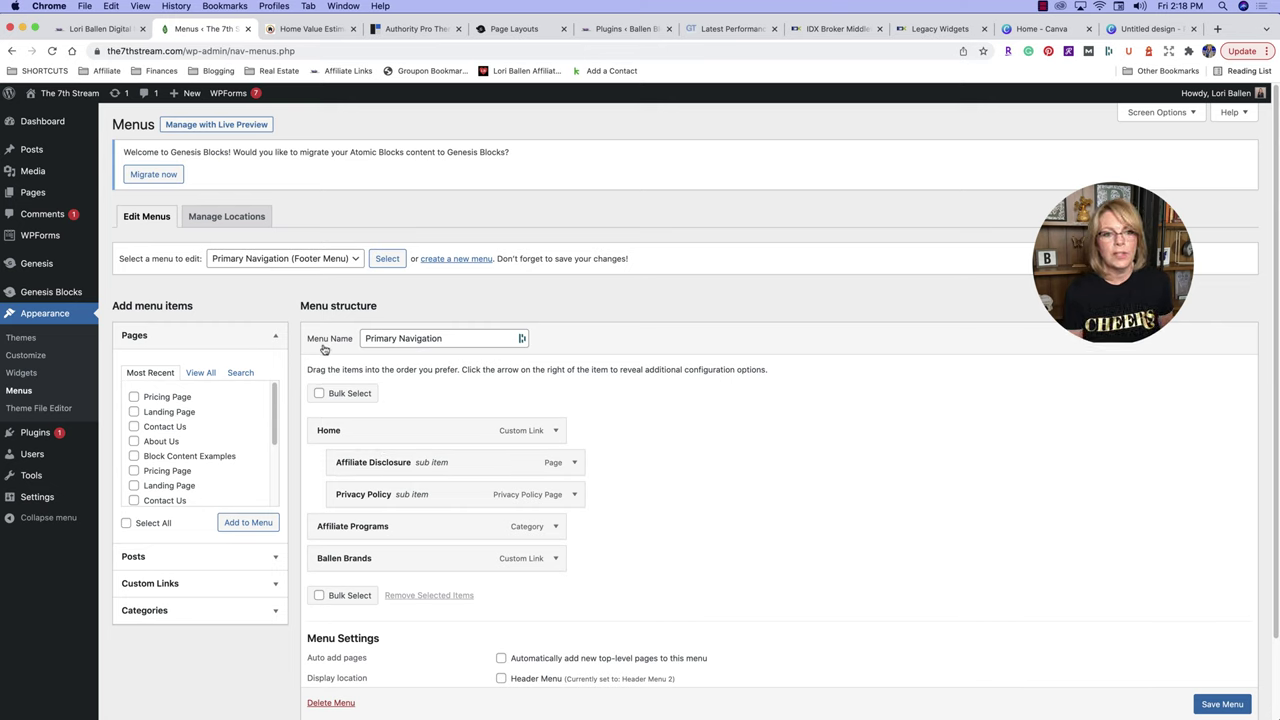
{"action": "left_click", "coordinate": [442, 342]}
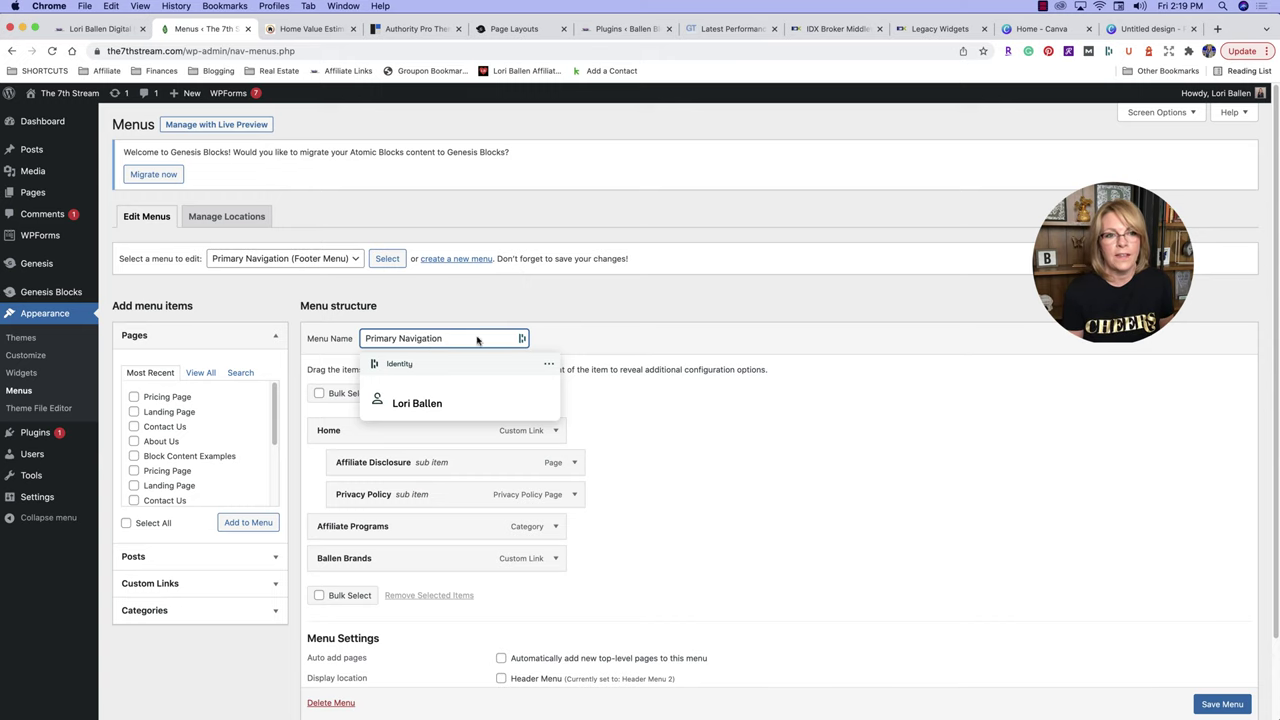
Open the menu location assignments and check the menu options for the Footer Menu location, keeping Primary Navigation.
{"action": "left_click", "coordinate": [229, 219]}
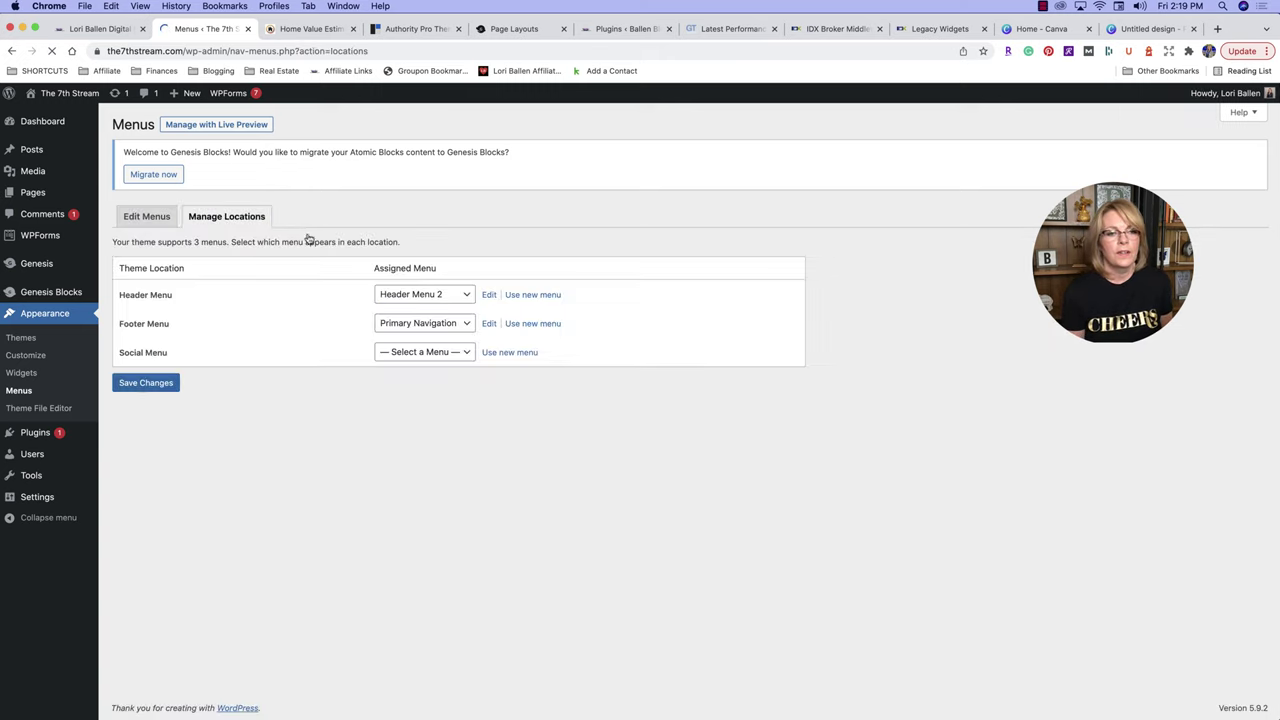
{"action": "left_click", "coordinate": [418, 328]}
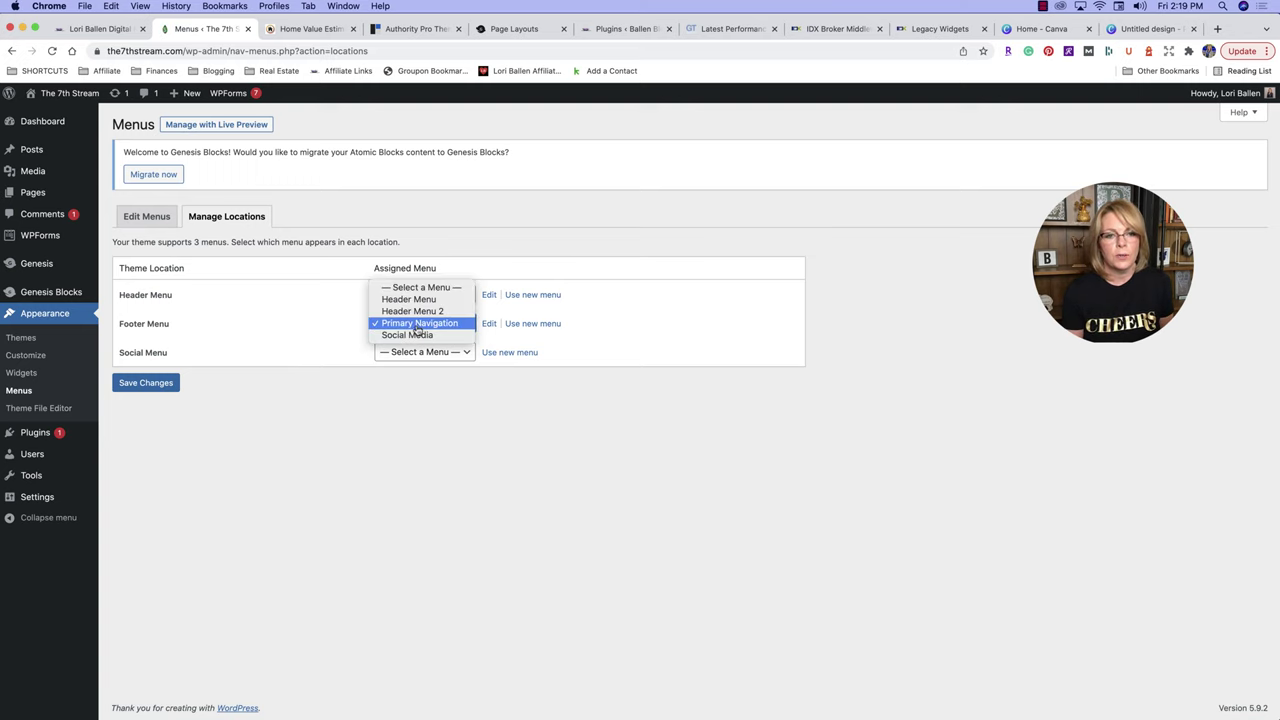
{"action": "left_click", "coordinate": [418, 325]}
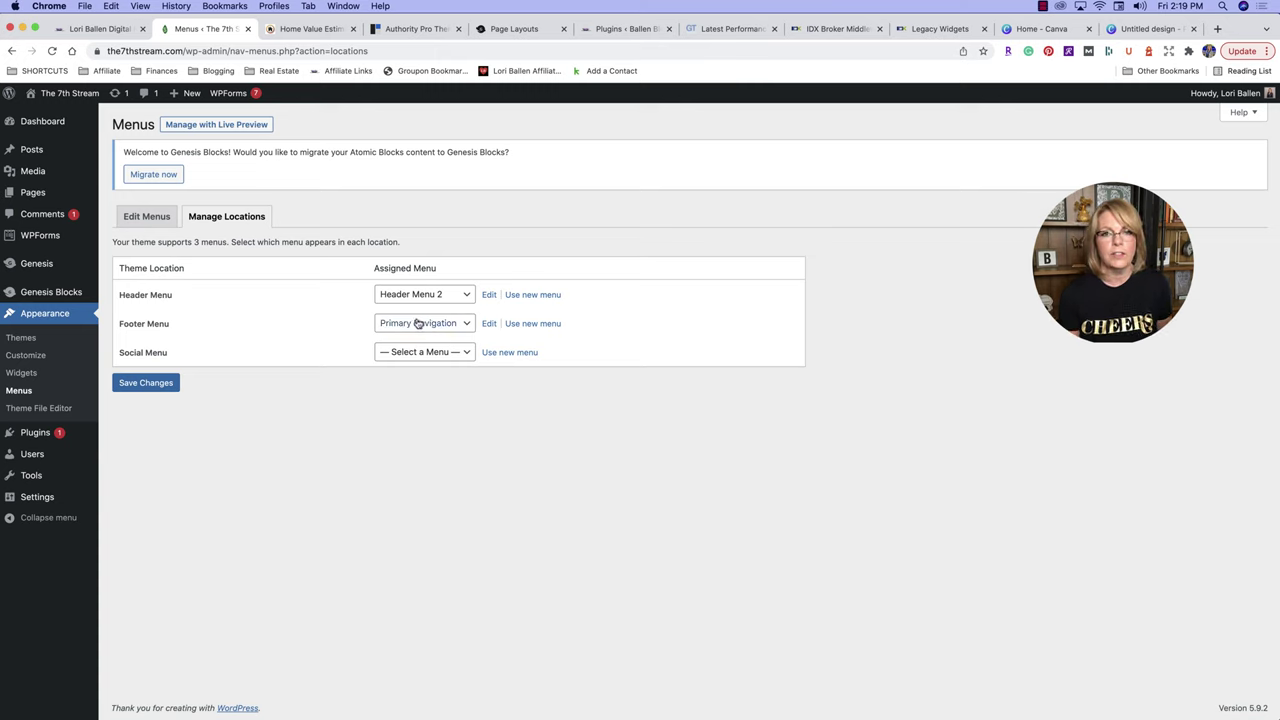
Open the Menus article in the Authority Pro theme documentation and read how menu locations are assigned.
{"action": "left_click", "coordinate": [412, 28]}
{"action": "scroll", "coordinate": [508, 505], "scroll_direction": "down", "scroll_amount": 10}
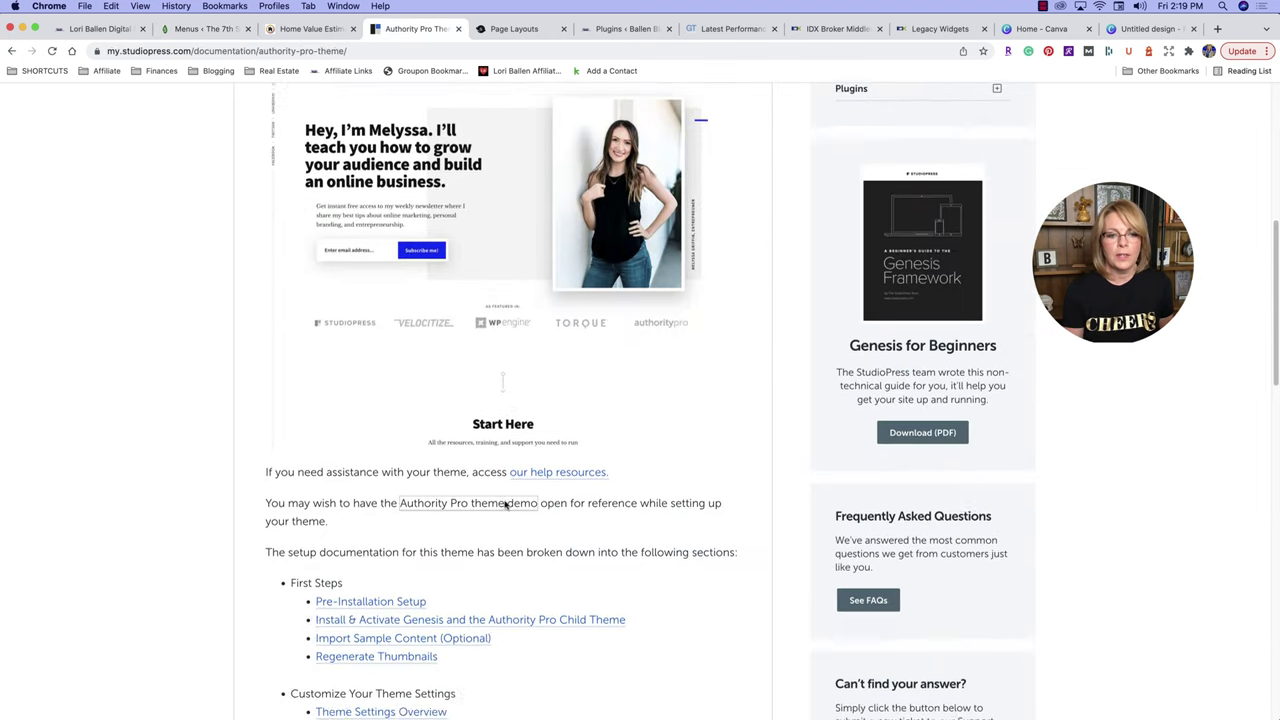
{"action": "scroll", "coordinate": [505, 511], "scroll_direction": "down", "scroll_amount": 1}
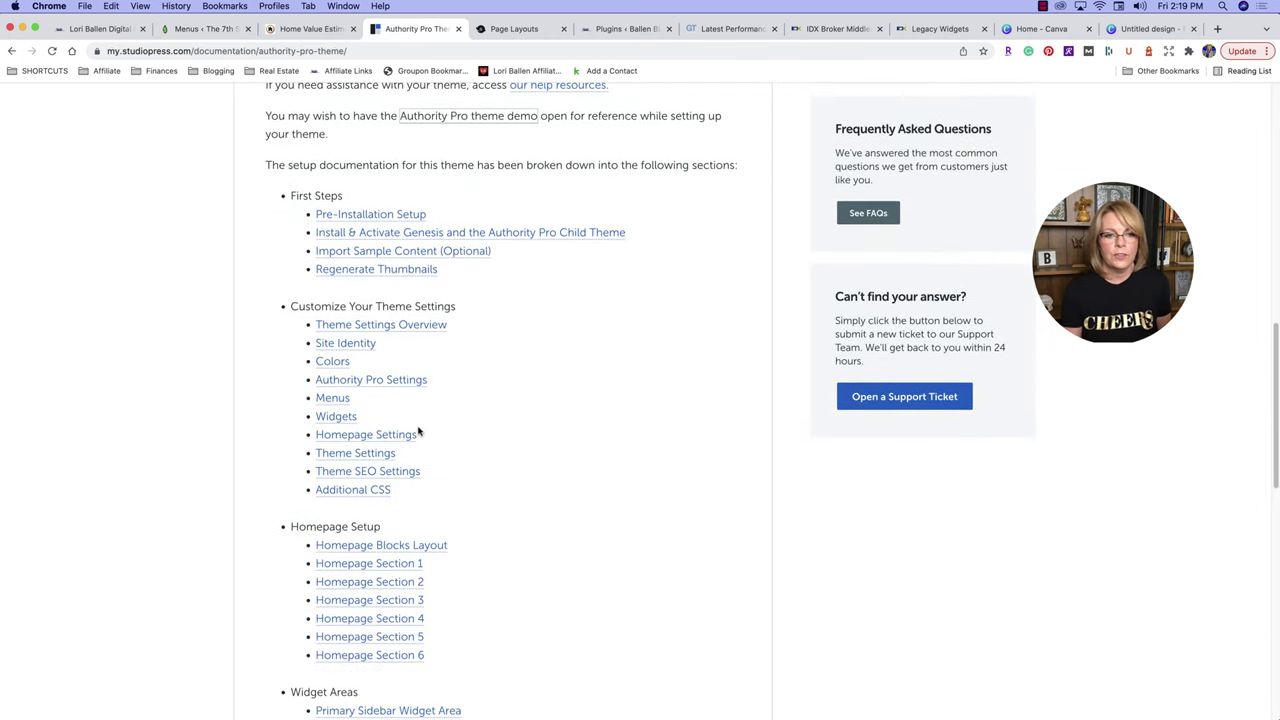
{"action": "left_click", "coordinate": [332, 398]}
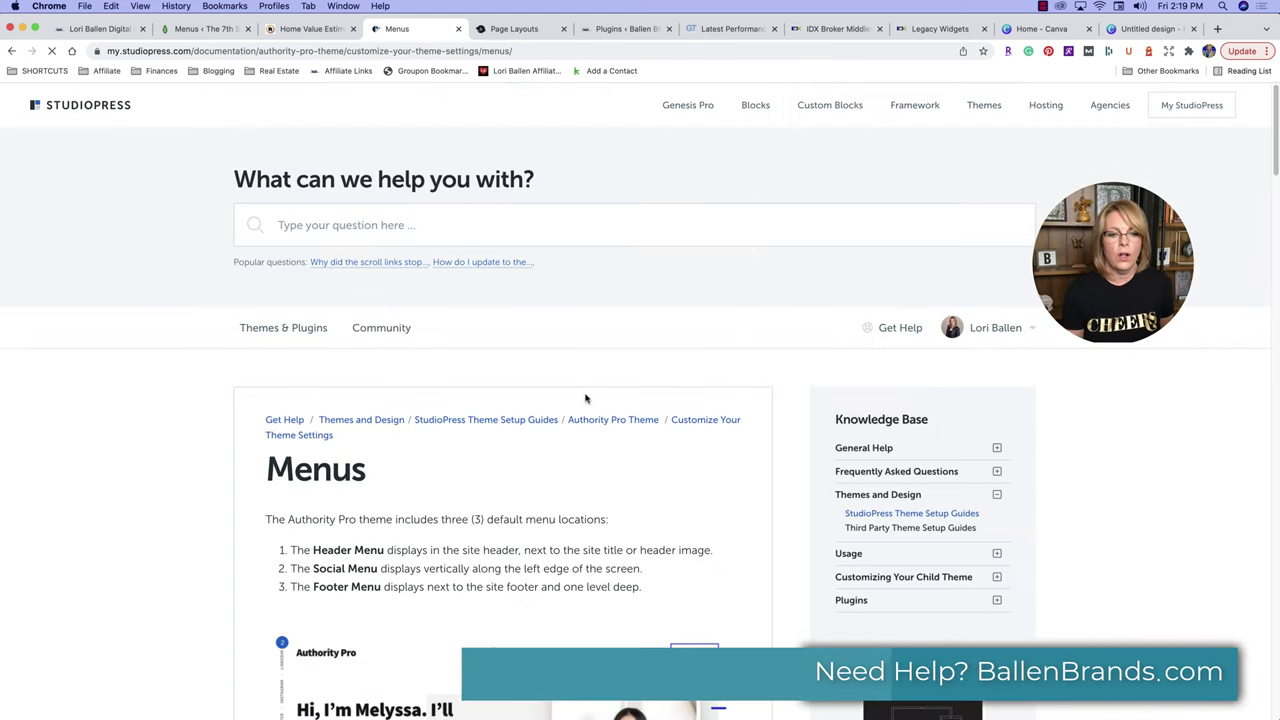
{"action": "scroll", "coordinate": [586, 320], "scroll_direction": "down", "scroll_amount": 7}
{"action": "scroll", "coordinate": [530, 388], "scroll_direction": "down", "scroll_amount": 9}
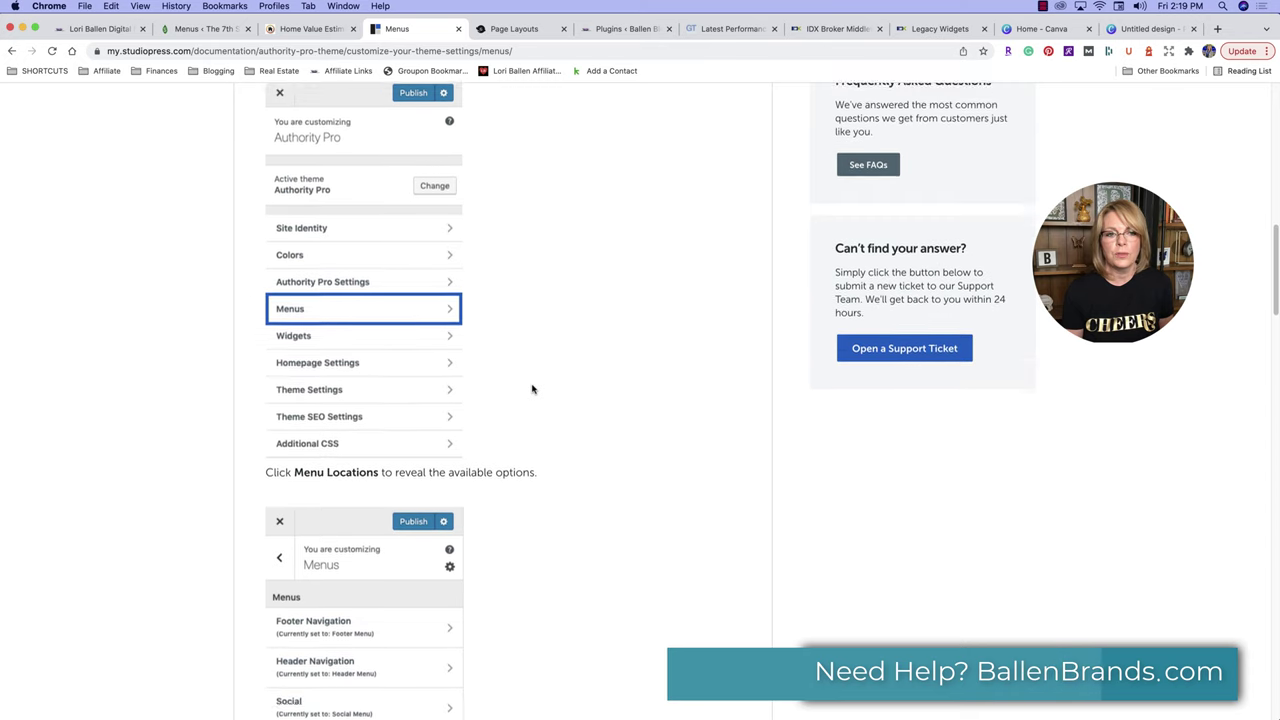
{"action": "scroll", "coordinate": [536, 391], "scroll_direction": "down", "scroll_amount": 7}
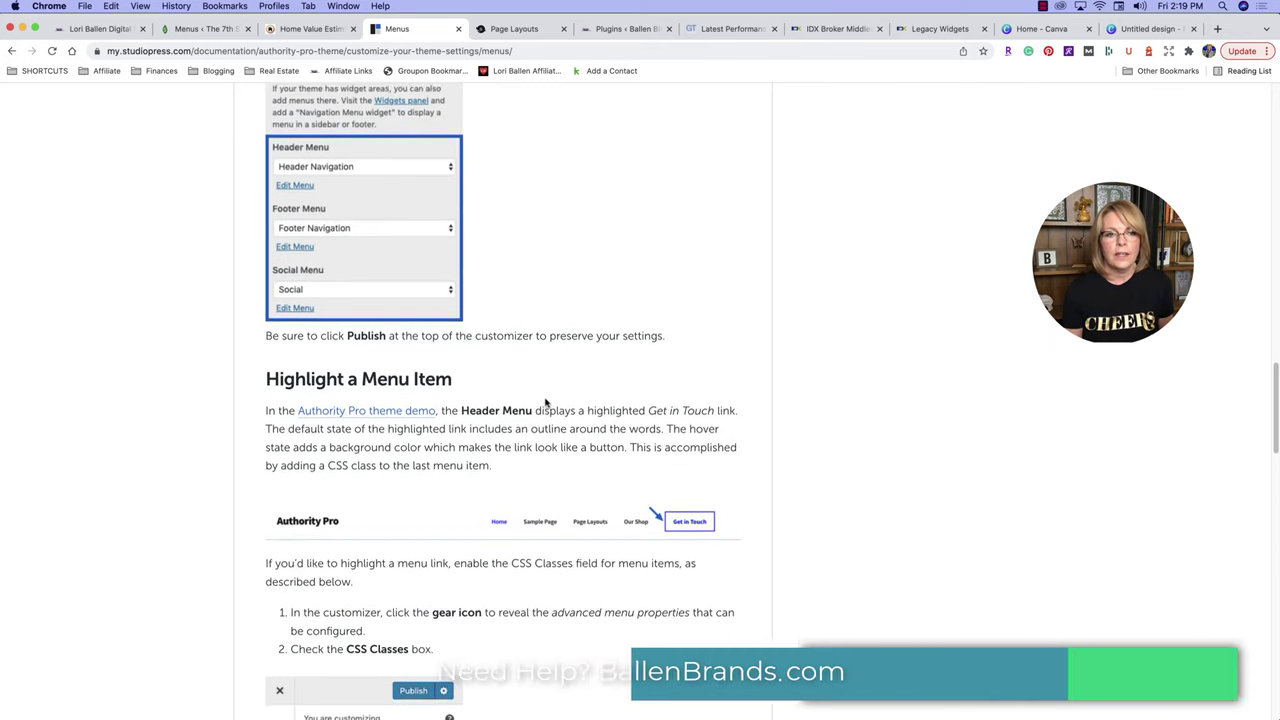
Read the article's guidance on highlighting a menu item and mobile menu display, and return to the theme demo.
{"action": "scroll", "coordinate": [390, 241], "scroll_direction": "down", "scroll_amount": 7}
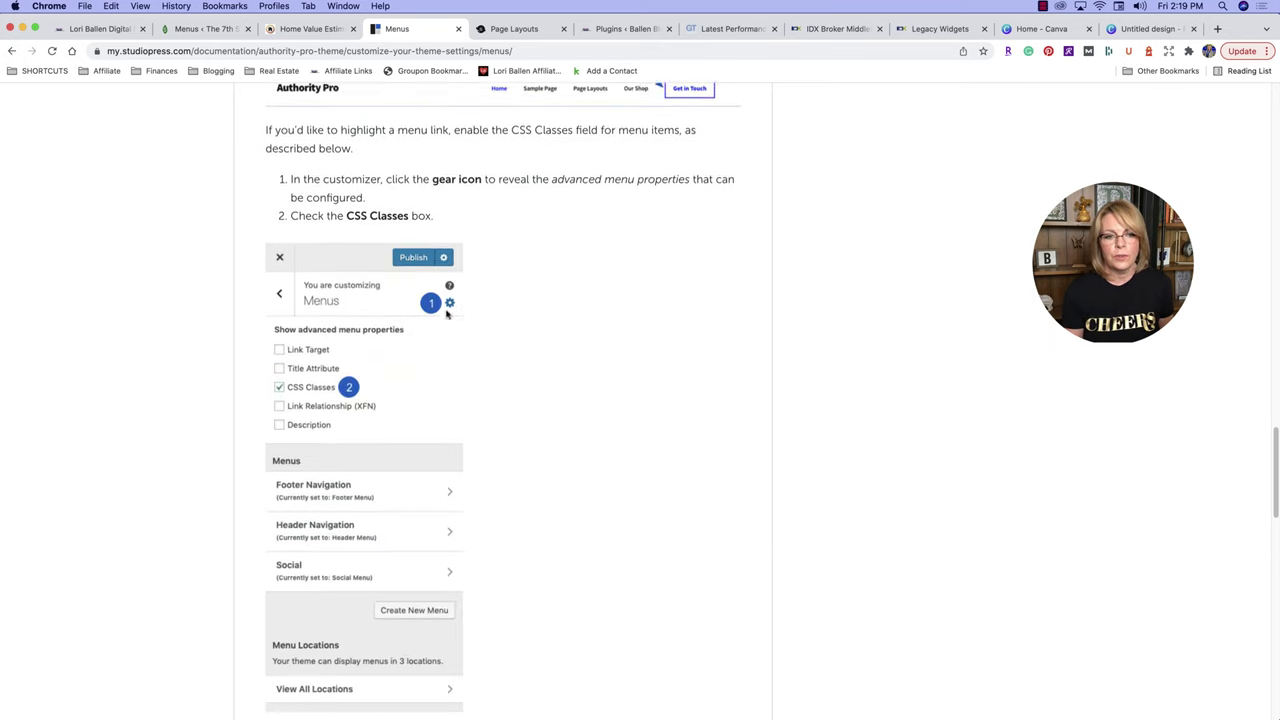
{"action": "scroll", "coordinate": [590, 458], "scroll_direction": "down", "scroll_amount": 12}
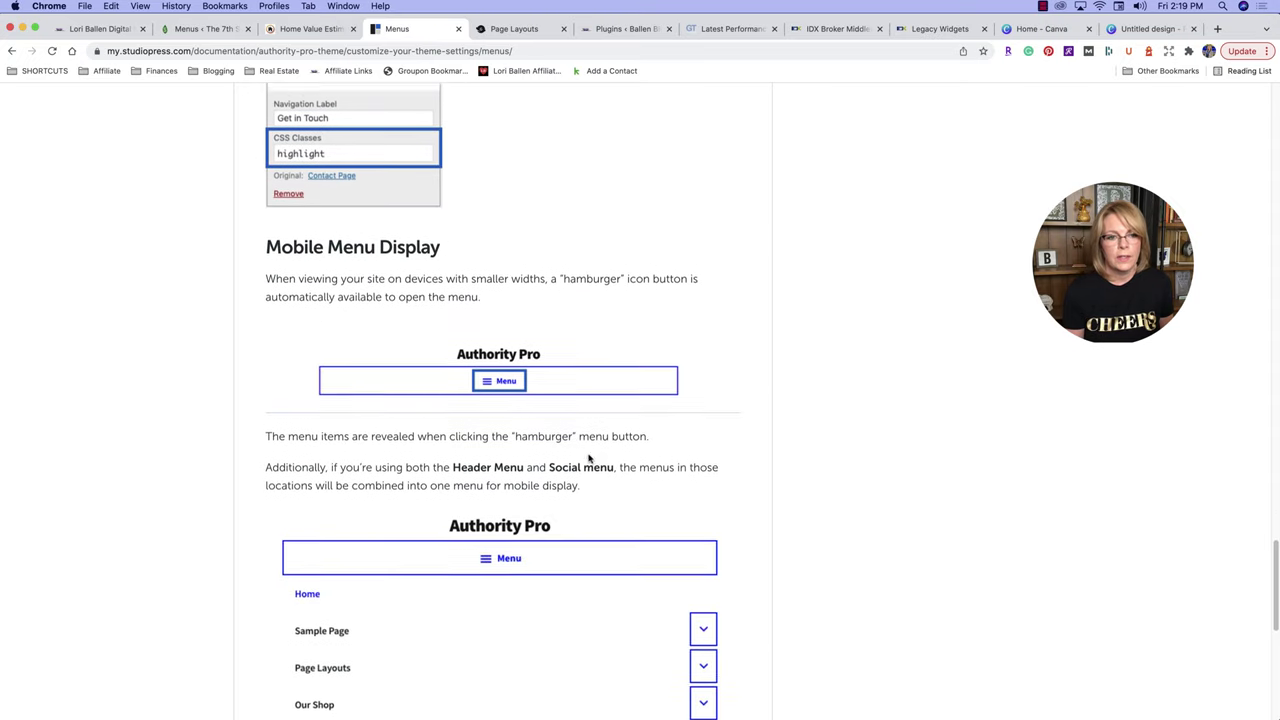
{"action": "scroll", "coordinate": [590, 458], "scroll_direction": "down", "scroll_amount": 4}
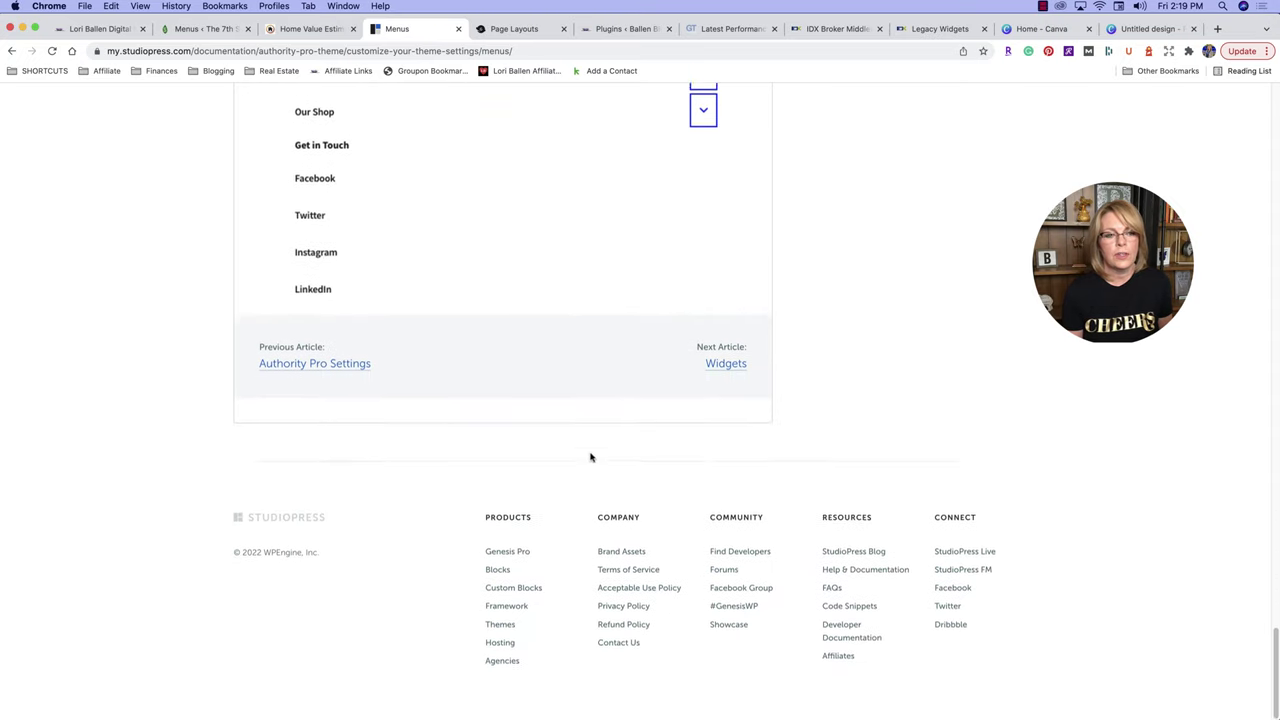
{"action": "scroll", "coordinate": [589, 440], "scroll_direction": "up", "scroll_amount": 15}
{"action": "scroll", "coordinate": [584, 430], "scroll_direction": "up", "scroll_amount": 15}
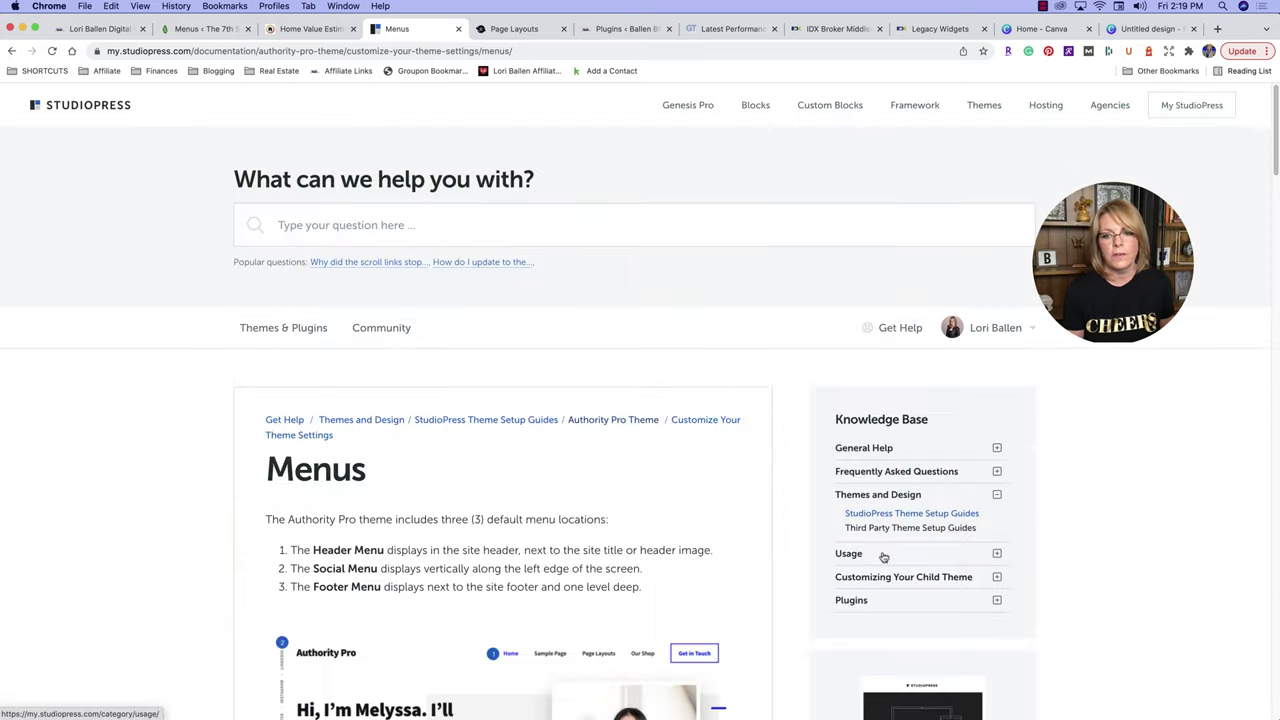
{"action": "scroll", "coordinate": [600, 400], "scroll_direction": "down", "scroll_amount": 6}
{"action": "scroll", "coordinate": [871, 551], "scroll_direction": "up", "scroll_amount": 6}
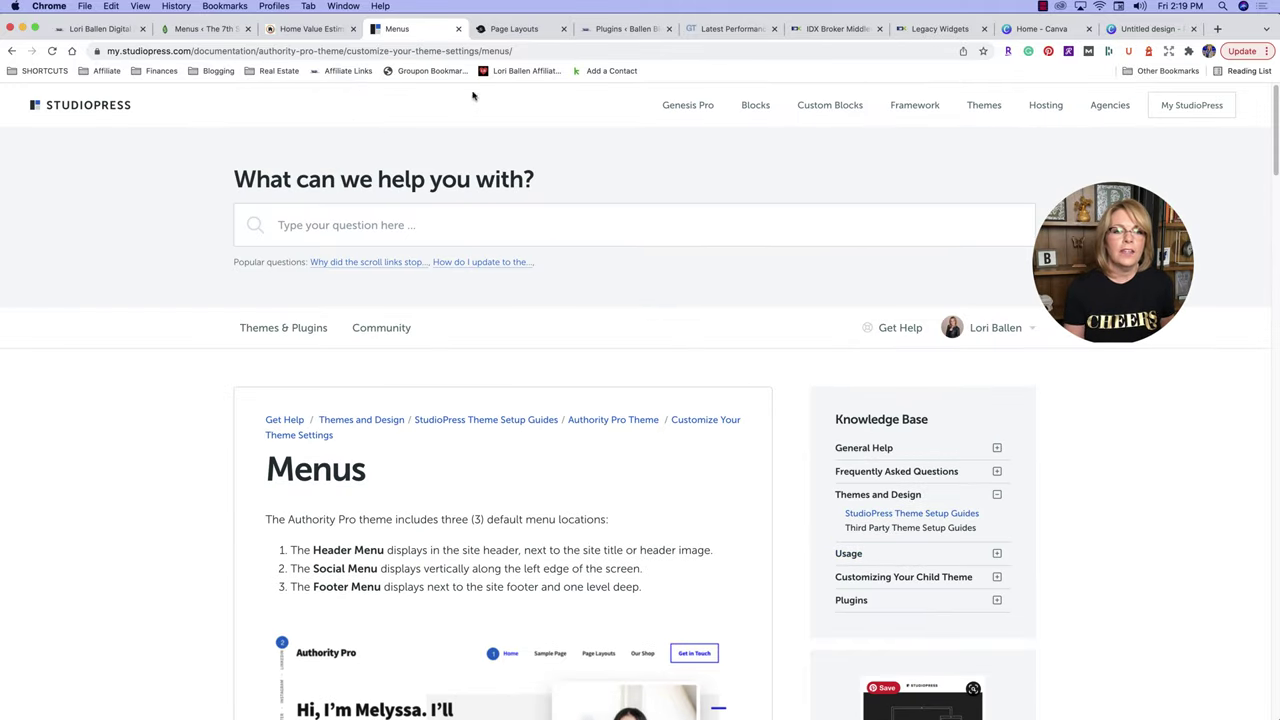
{"action": "left_click", "coordinate": [496, 30]}
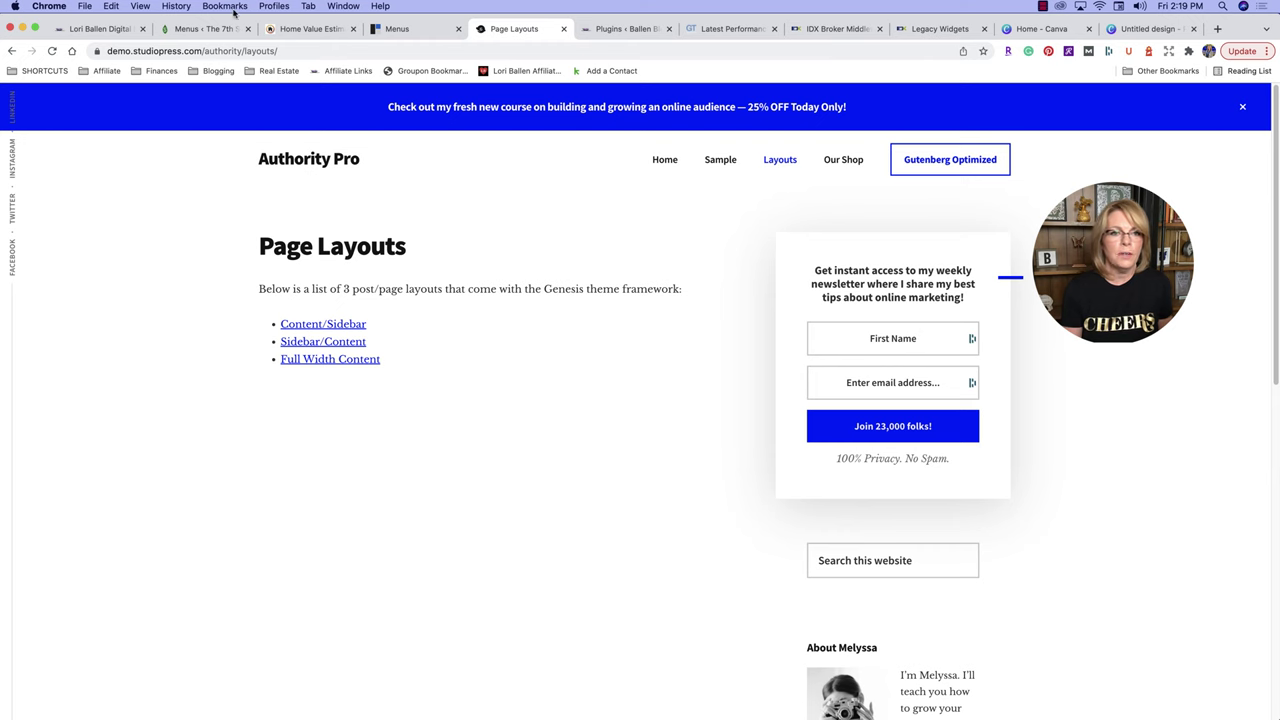
Open the site's Widgets page and inspect the Navigation Menu and second Search widgets in the Primary Sidebar.
{"action": "left_click", "coordinate": [207, 31]}
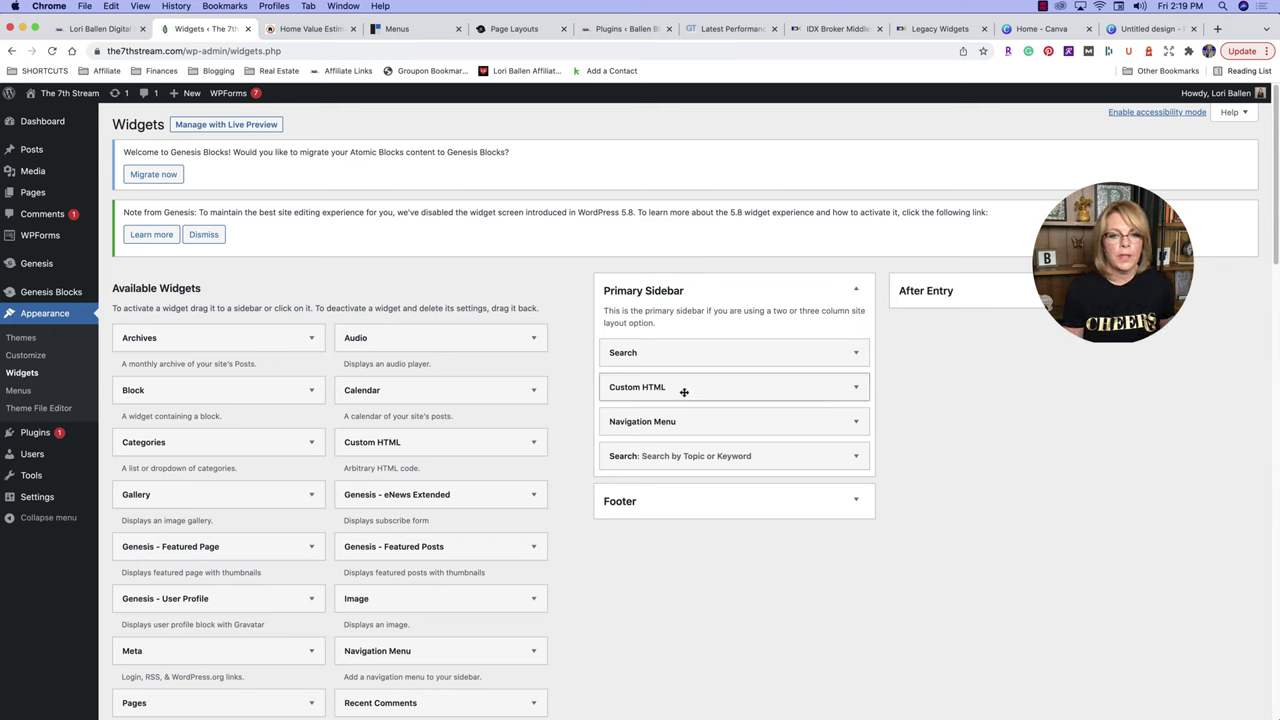
{"action": "left_click", "coordinate": [749, 421]}
{"action": "left_click", "coordinate": [751, 423]}
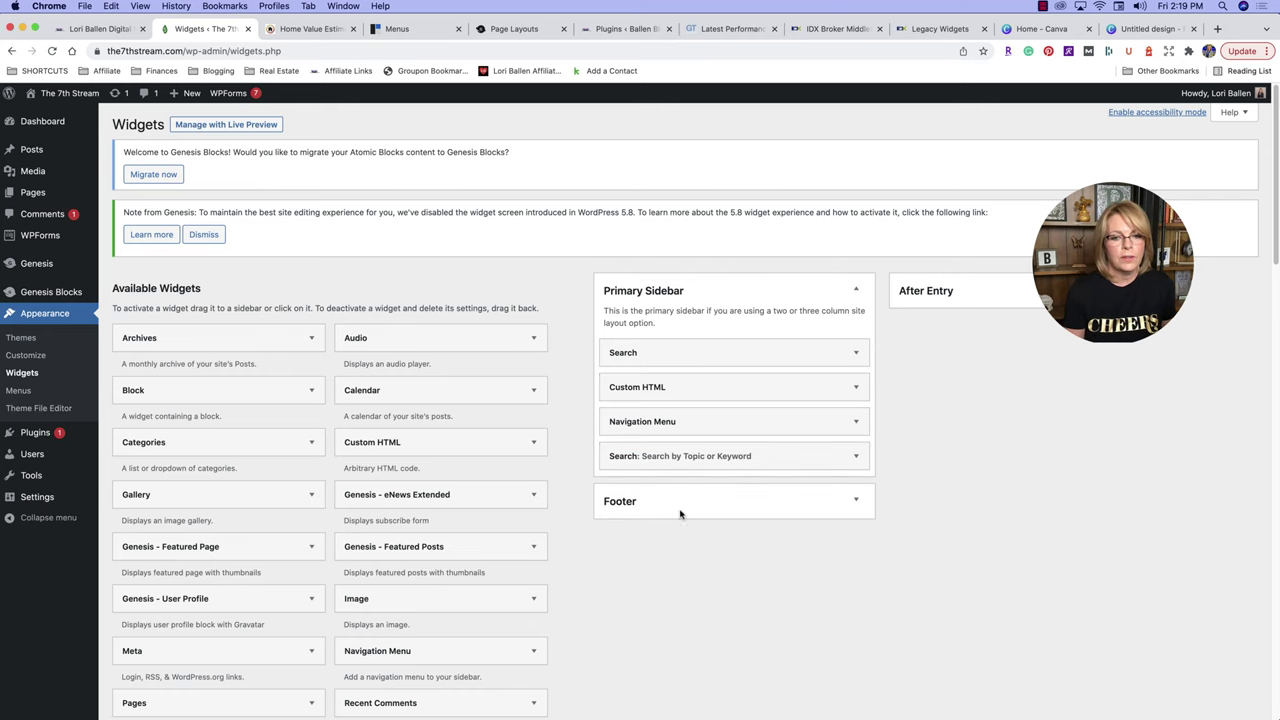
{"action": "left_click", "coordinate": [672, 456]}
{"action": "left_click", "coordinate": [672, 456]}
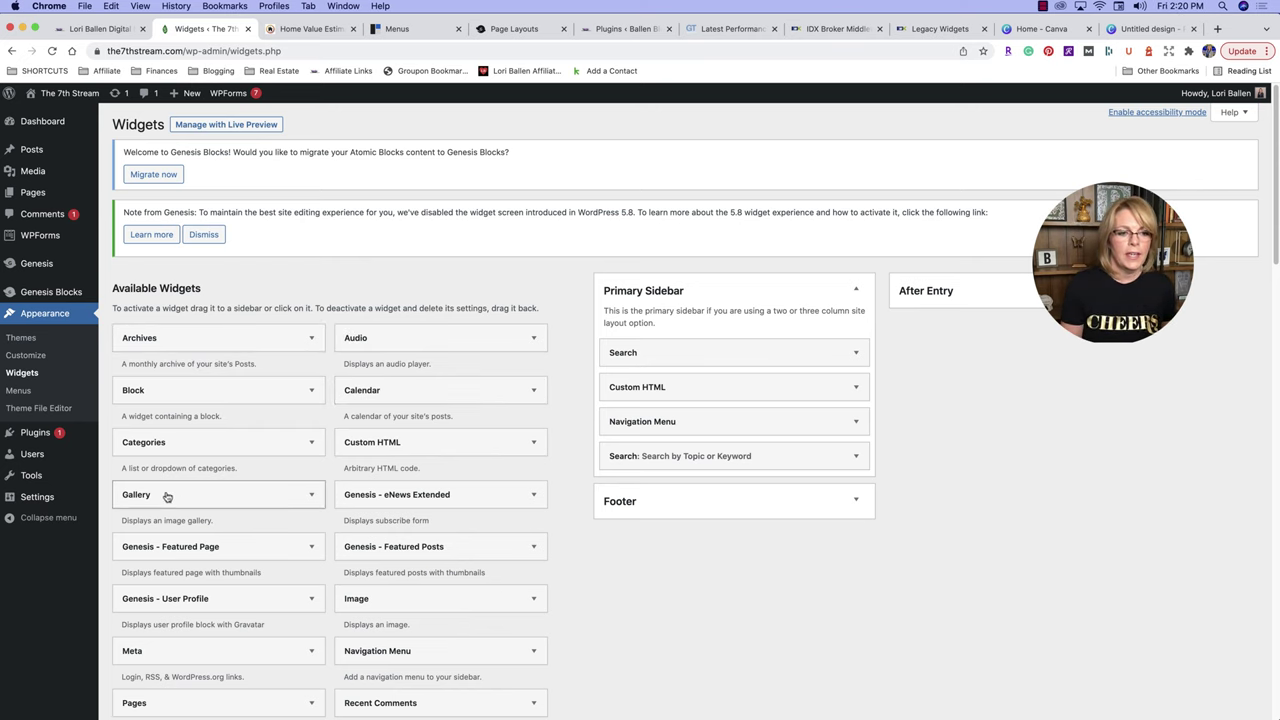
Add a Gallery widget to the end of the Primary Sidebar and a Custom HTML widget to the After Entry area.
{"action": "left_click_drag", "start_coordinate": [167, 497], "coordinate": [660, 495]}
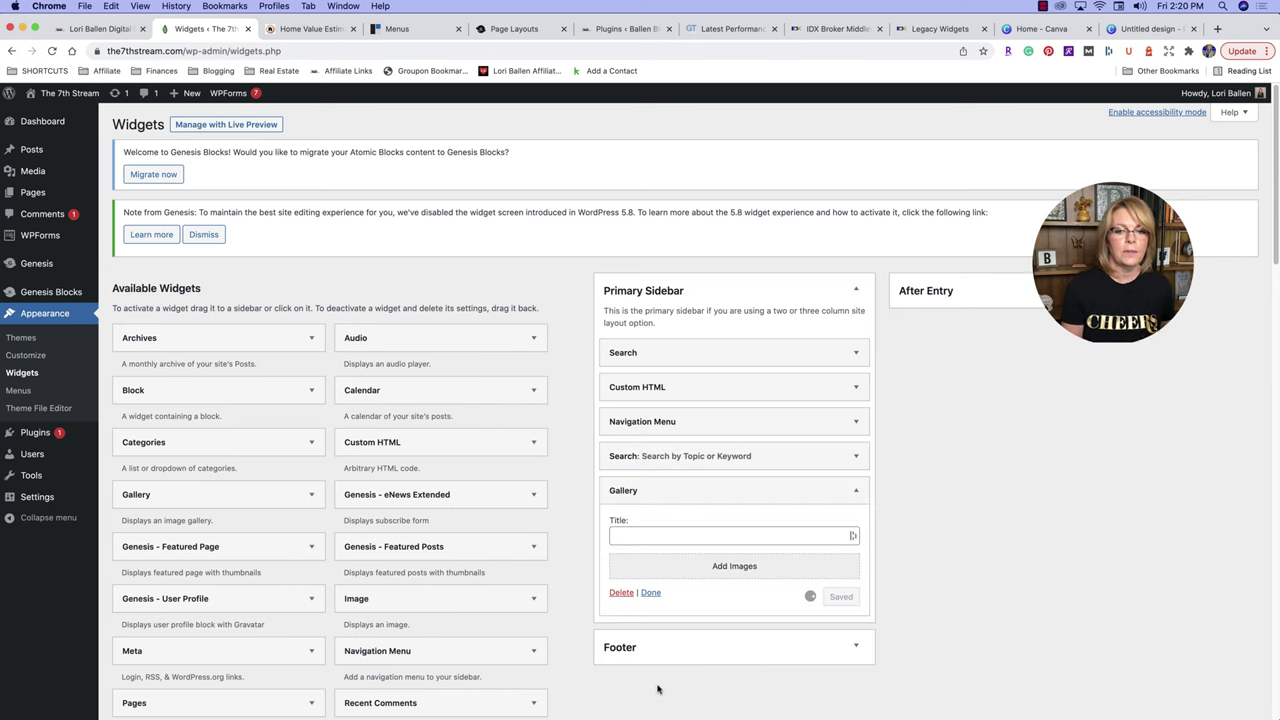
{"action": "scroll", "coordinate": [612, 491], "scroll_direction": "down", "scroll_amount": 1}
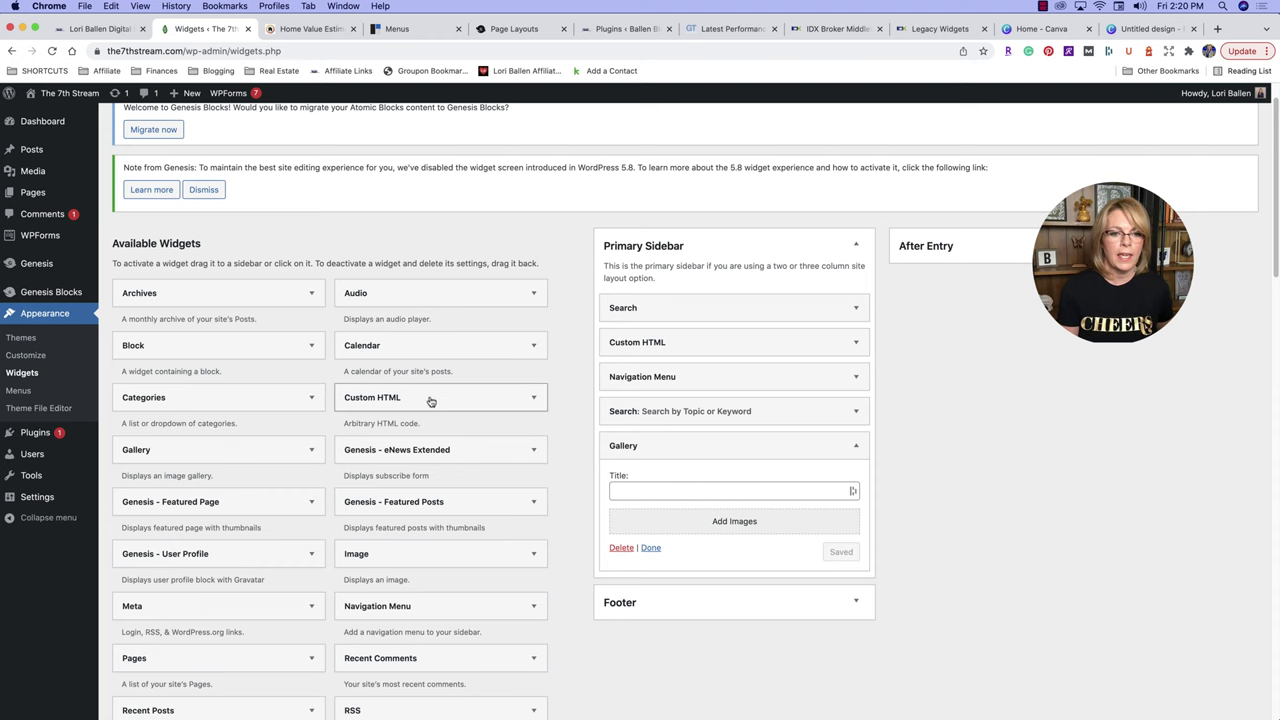
{"action": "left_click_drag", "start_coordinate": [431, 401], "coordinate": [1002, 294]}
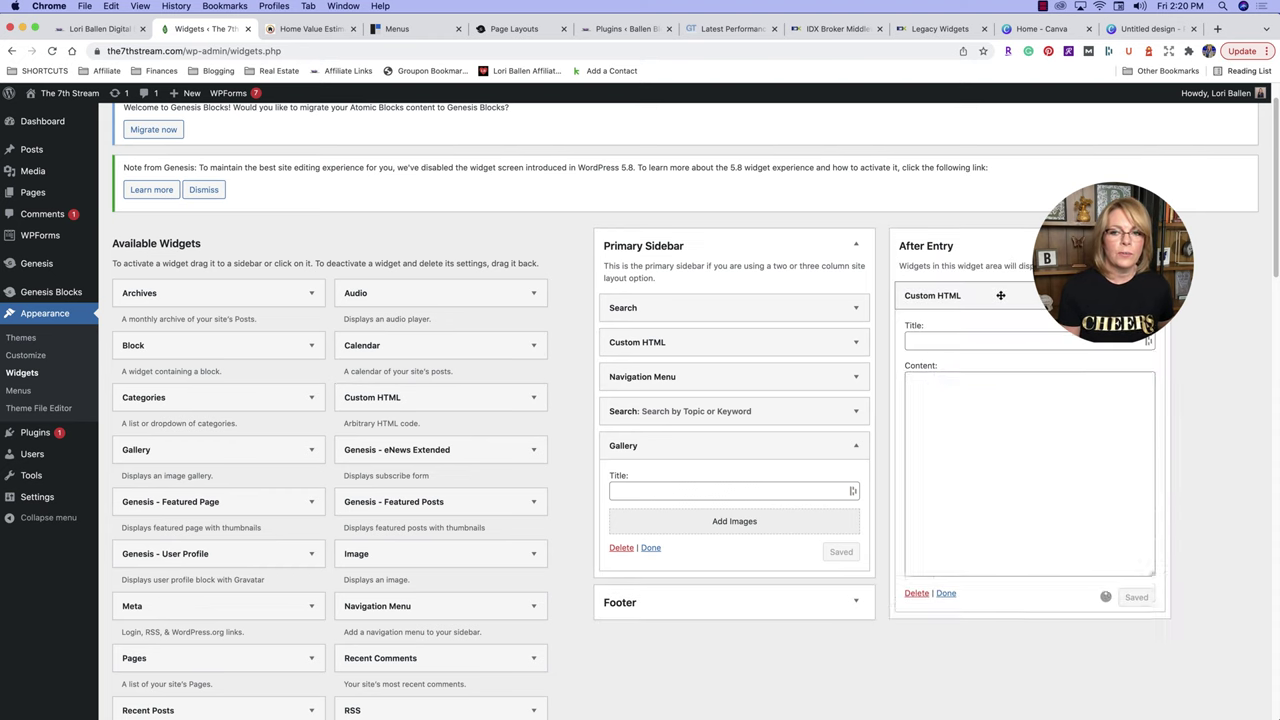
{"action": "scroll", "coordinate": [1000, 298], "scroll_direction": "down", "scroll_amount": 2}
{"action": "scroll", "coordinate": [955, 334], "scroll_direction": "down", "scroll_amount": 4}
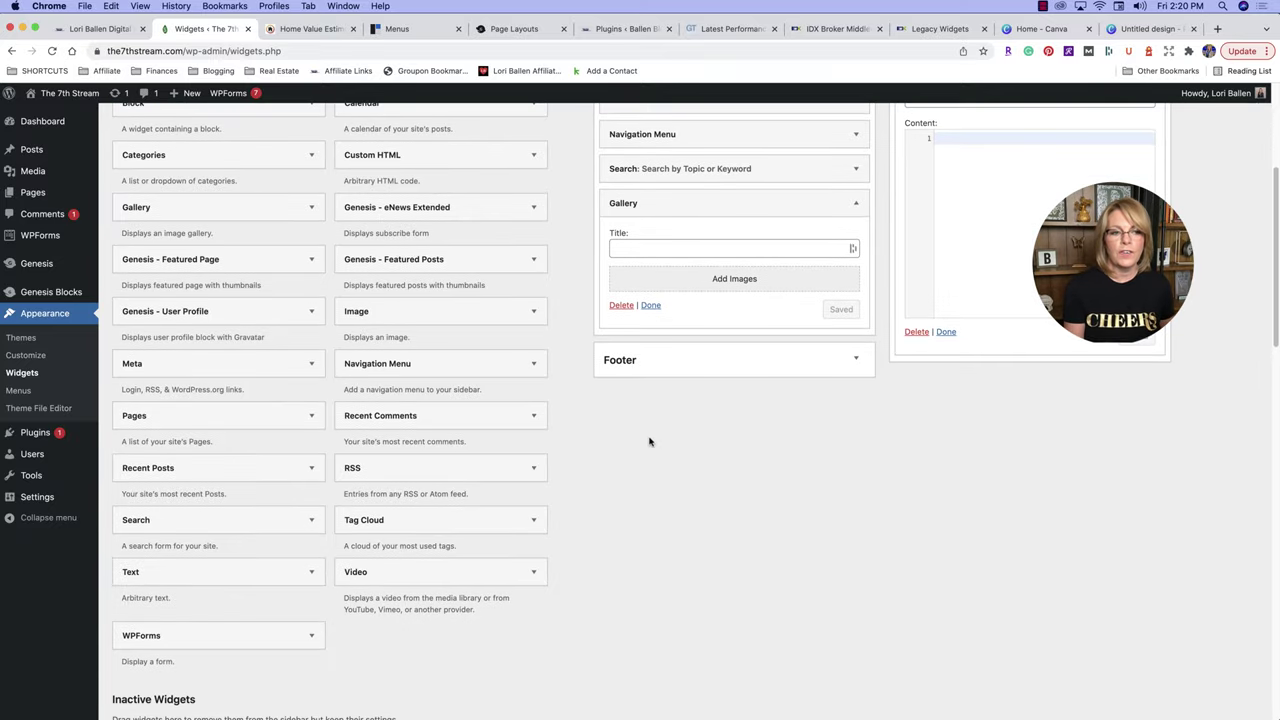
{"action": "scroll", "coordinate": [584, 545], "scroll_direction": "up", "scroll_amount": 7}
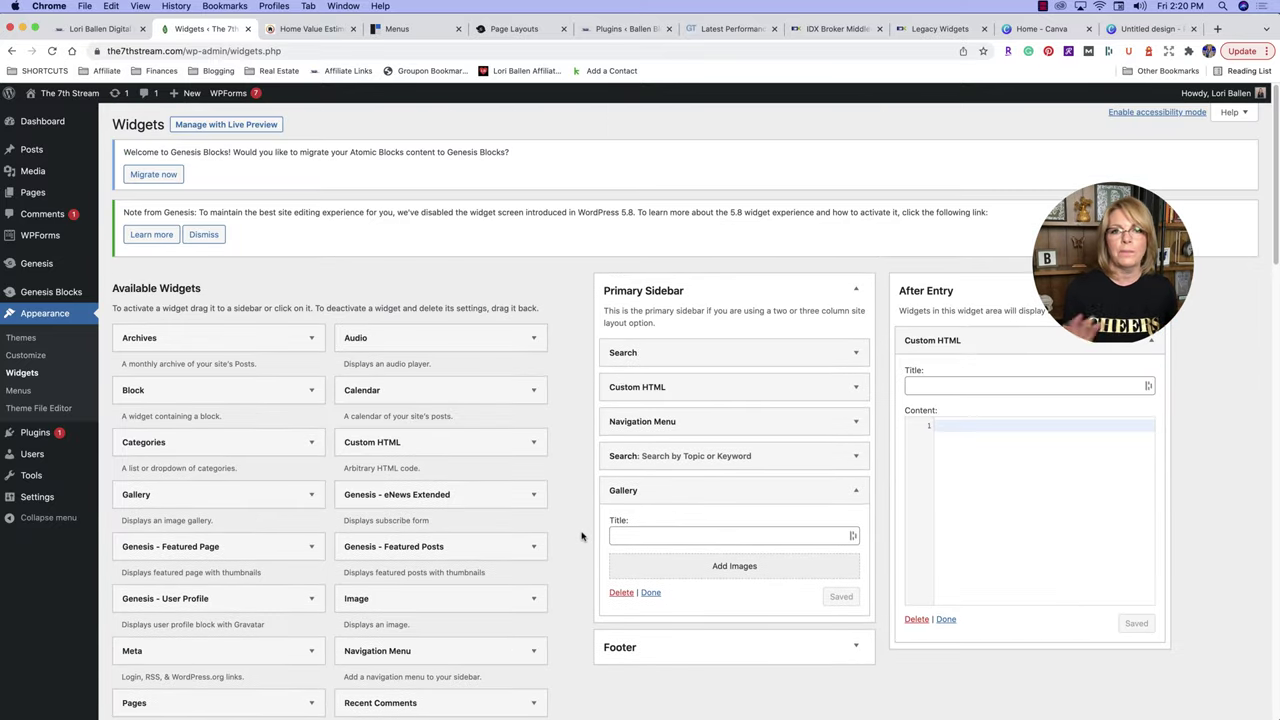
Check which widget areas the Customizer offers for the homepage, and return to the Widgets page.
{"action": "left_click", "coordinate": [27, 355]}
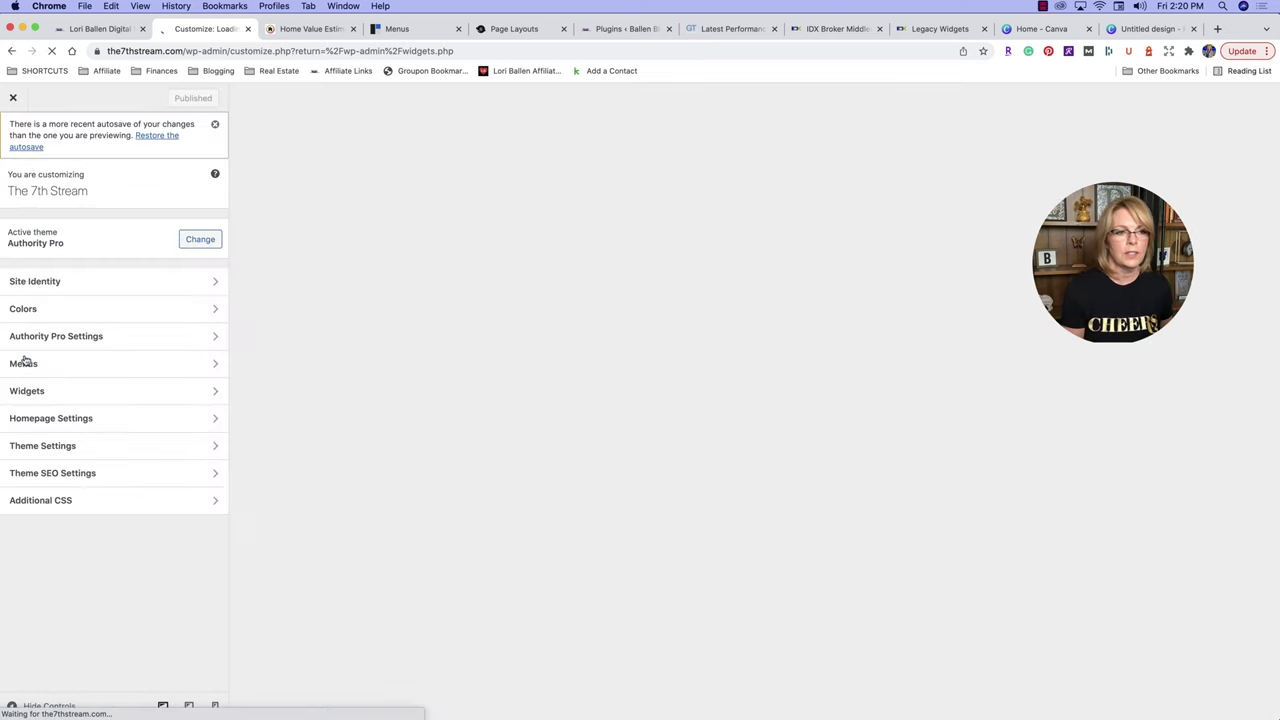
{"action": "left_click", "coordinate": [50, 391]}
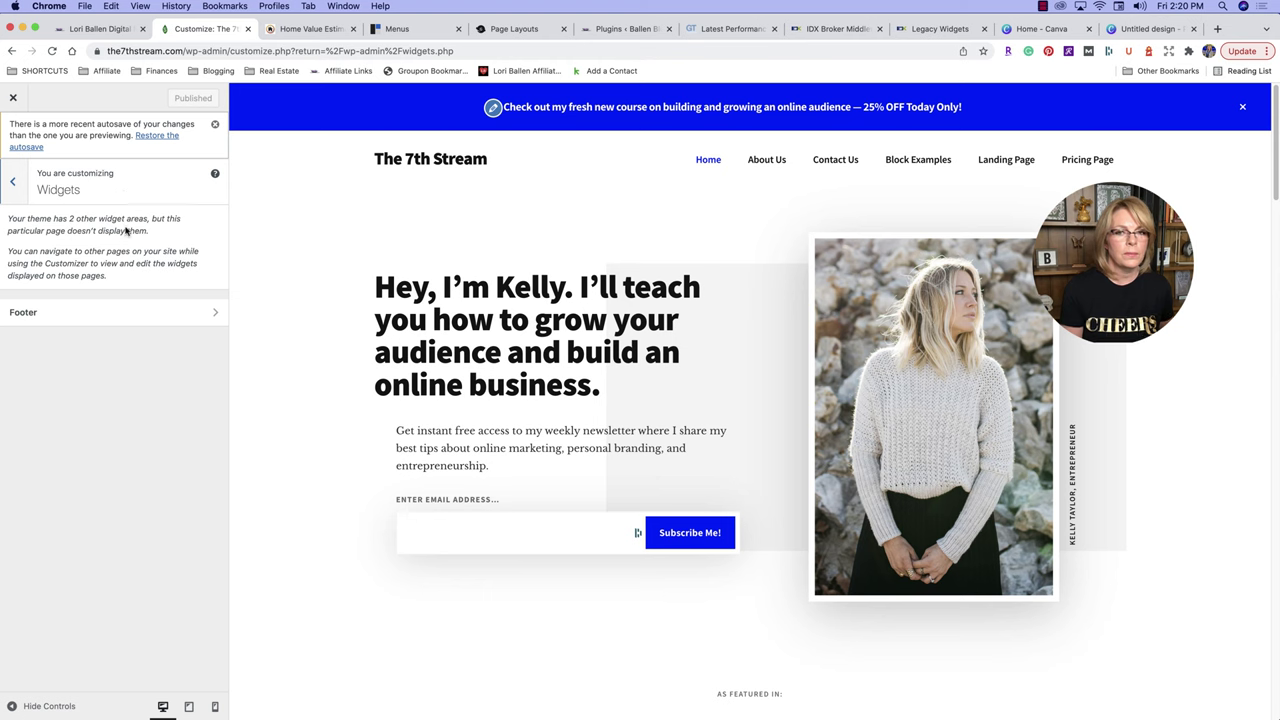
{"action": "left_click", "coordinate": [15, 185]}
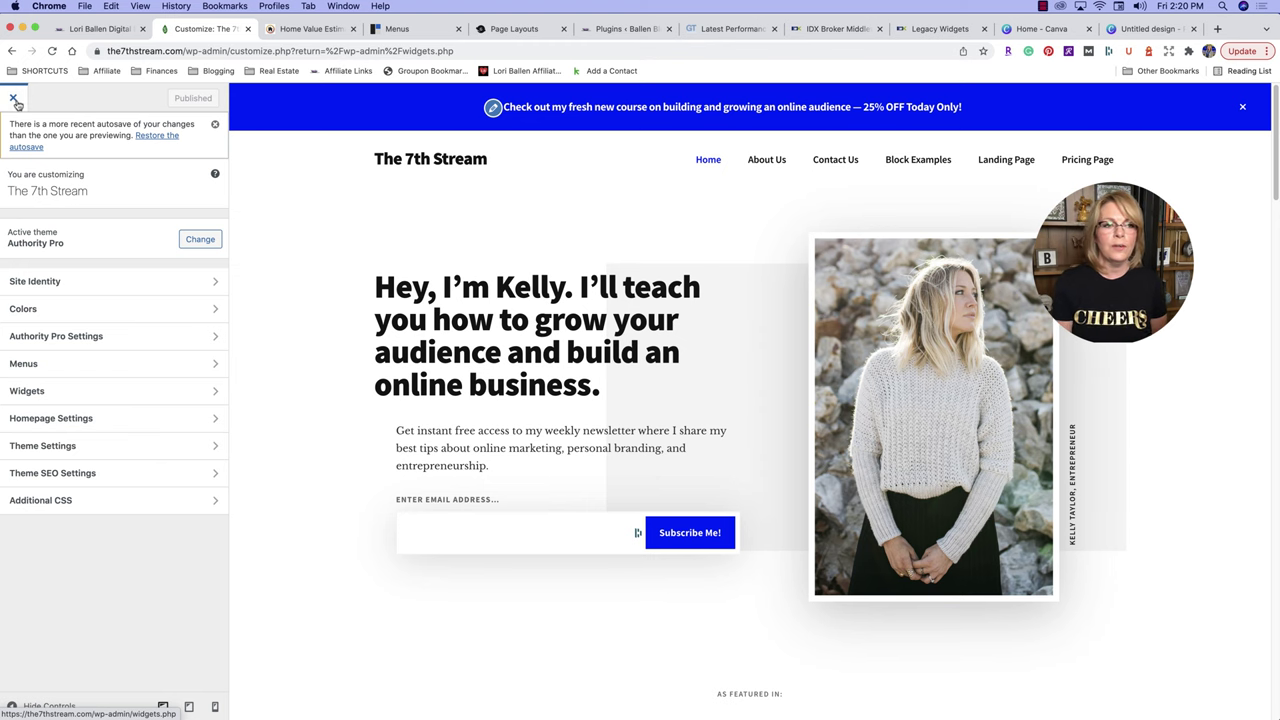
{"action": "left_click", "coordinate": [15, 101]}
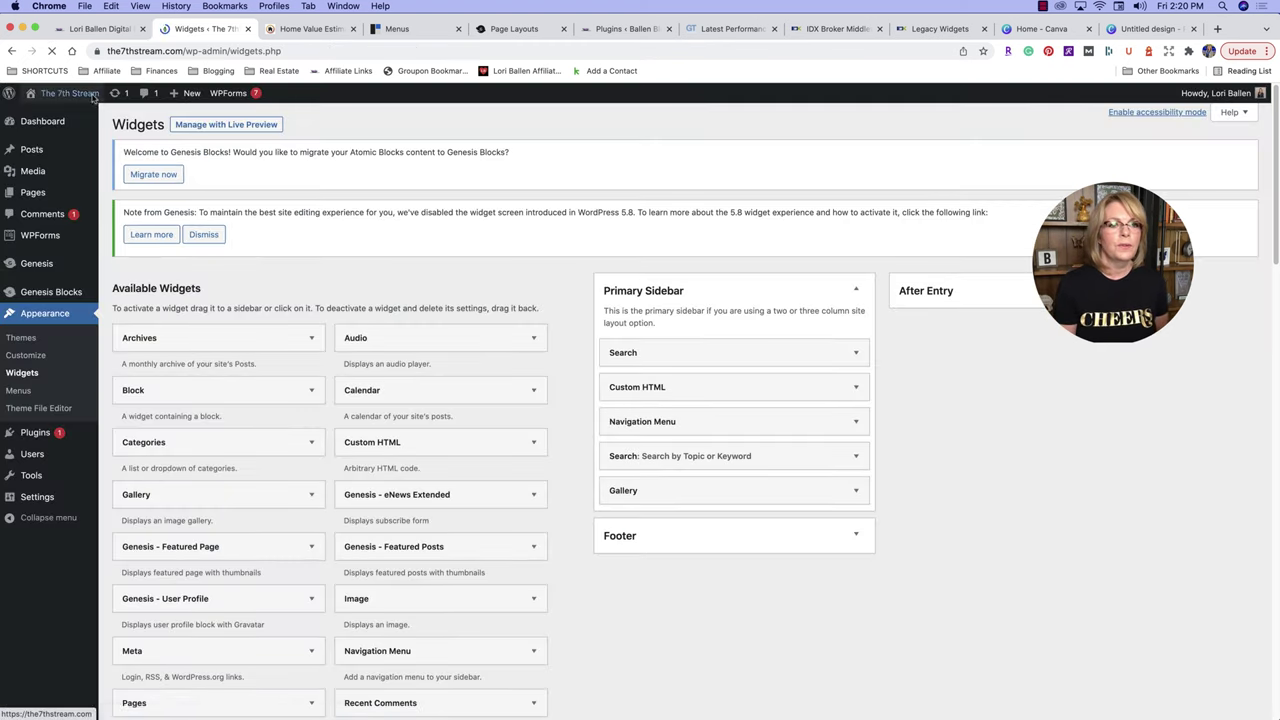
Open the live site in a separate browser tab and review its homepage from the header down to the footer and back.
{"action": "right_click", "coordinate": [55, 120]}
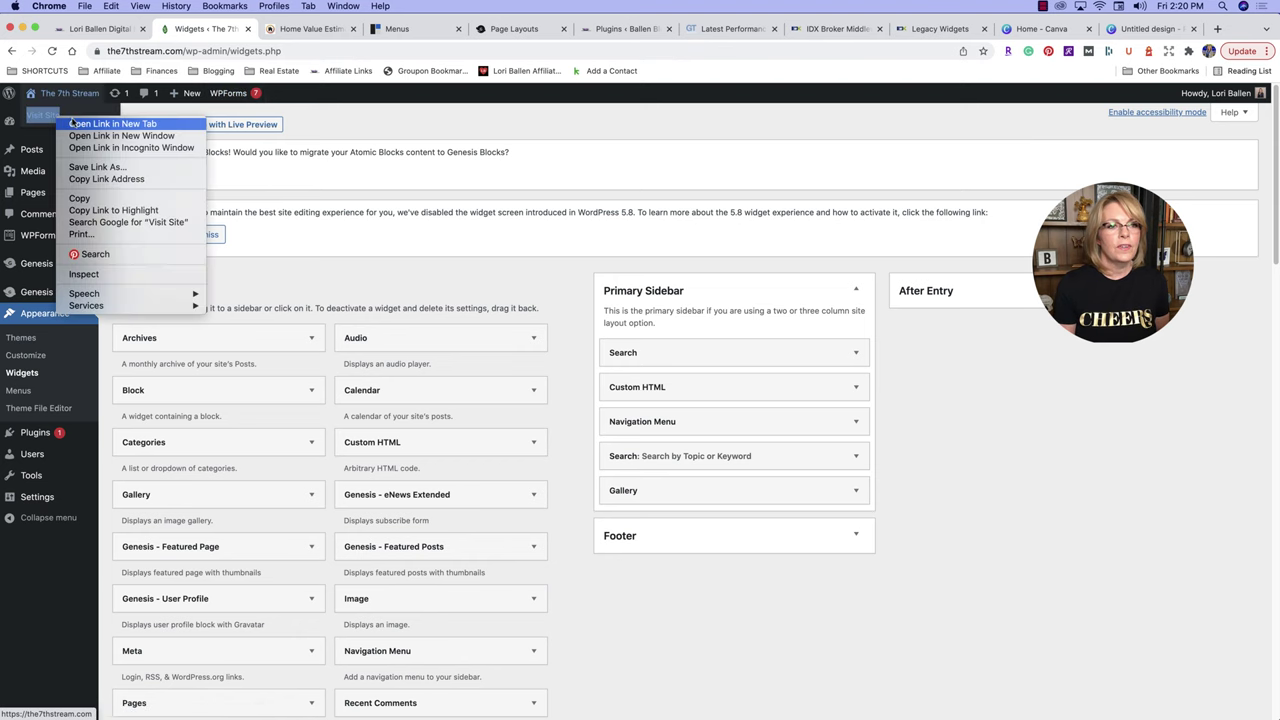
{"action": "left_click", "coordinate": [86, 124]}
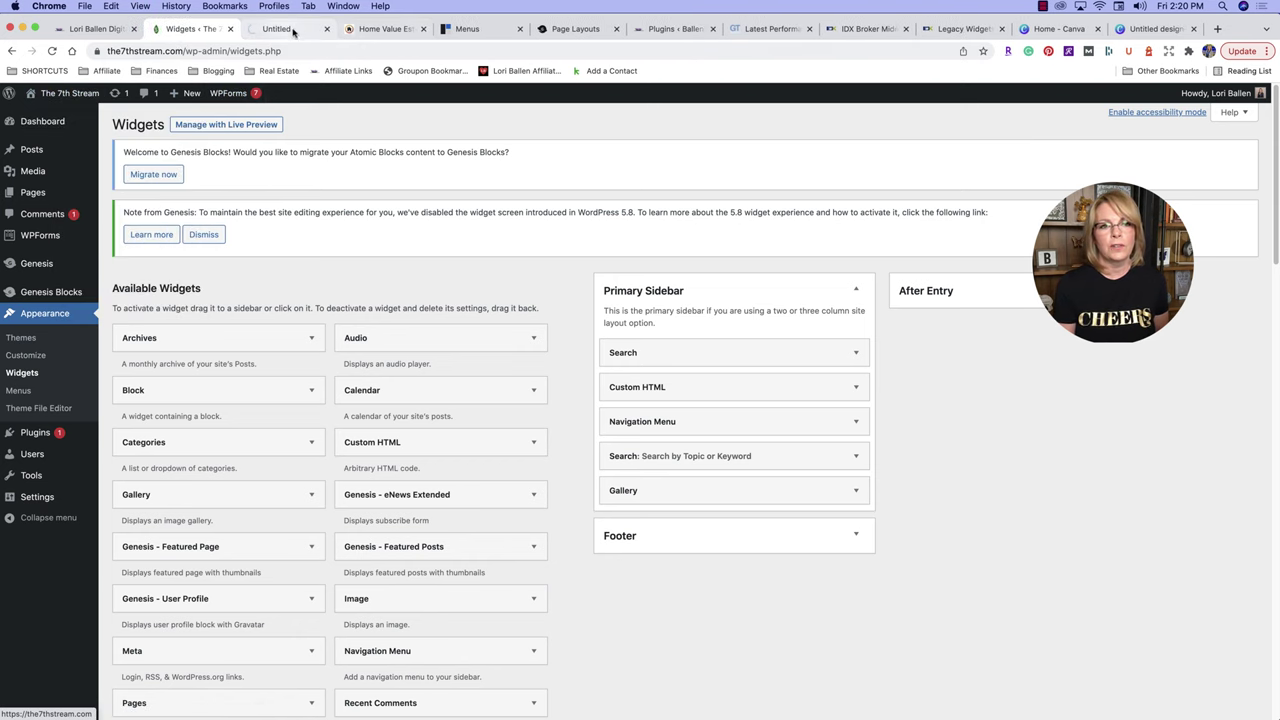
{"action": "left_click", "coordinate": [290, 28]}
{"action": "scroll", "coordinate": [1143, 457], "scroll_direction": "down", "scroll_amount": 15}
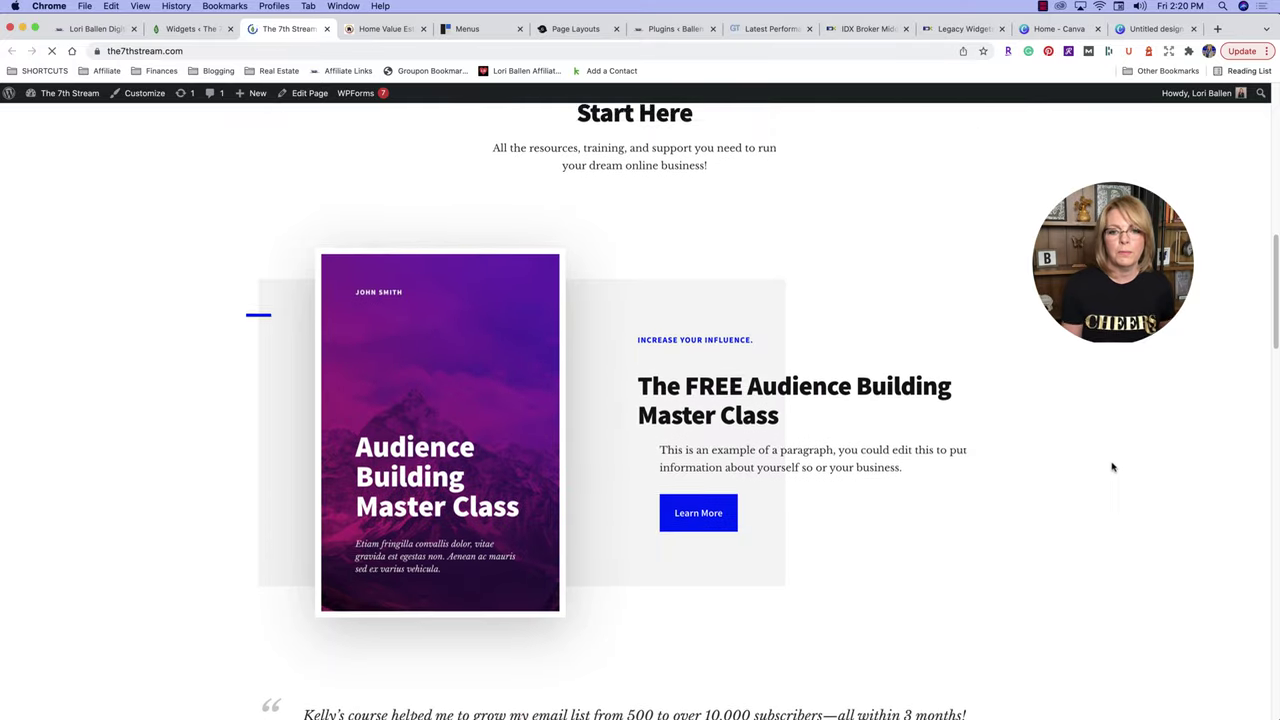
{"action": "scroll", "coordinate": [1118, 468], "scroll_direction": "down", "scroll_amount": 10}
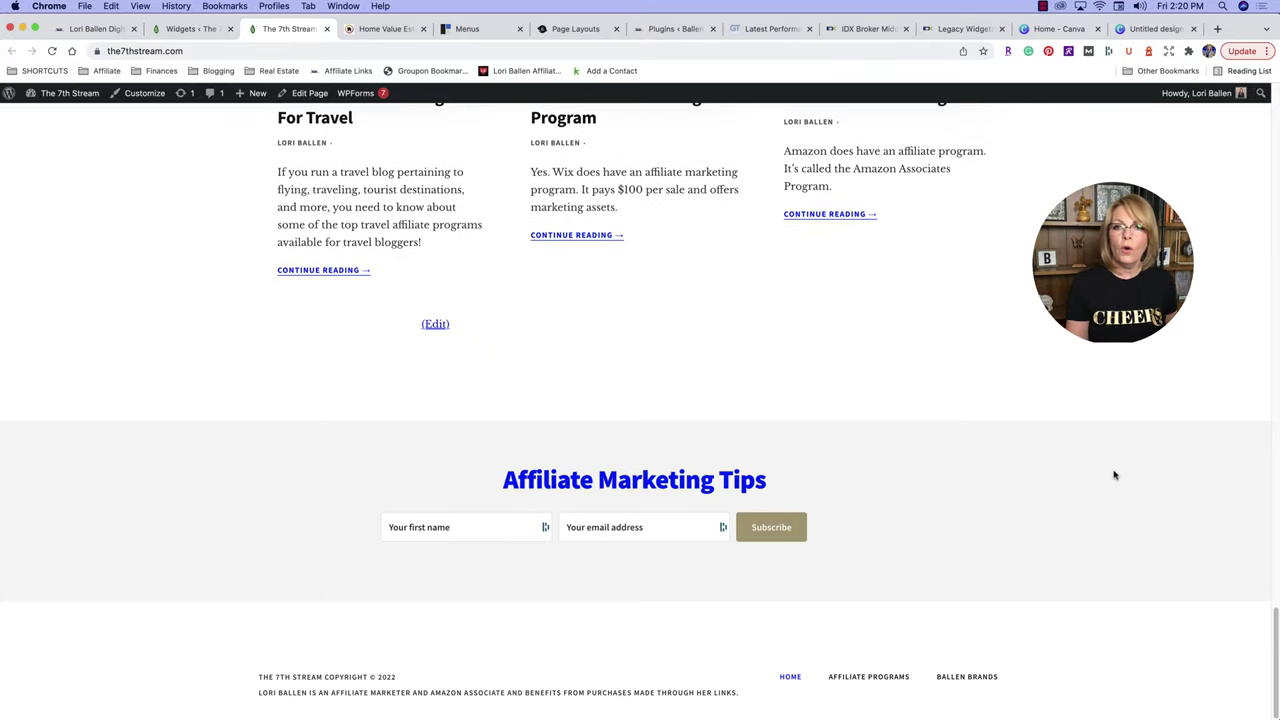
{"action": "scroll", "coordinate": [1112, 476], "scroll_direction": "up", "scroll_amount": 5}
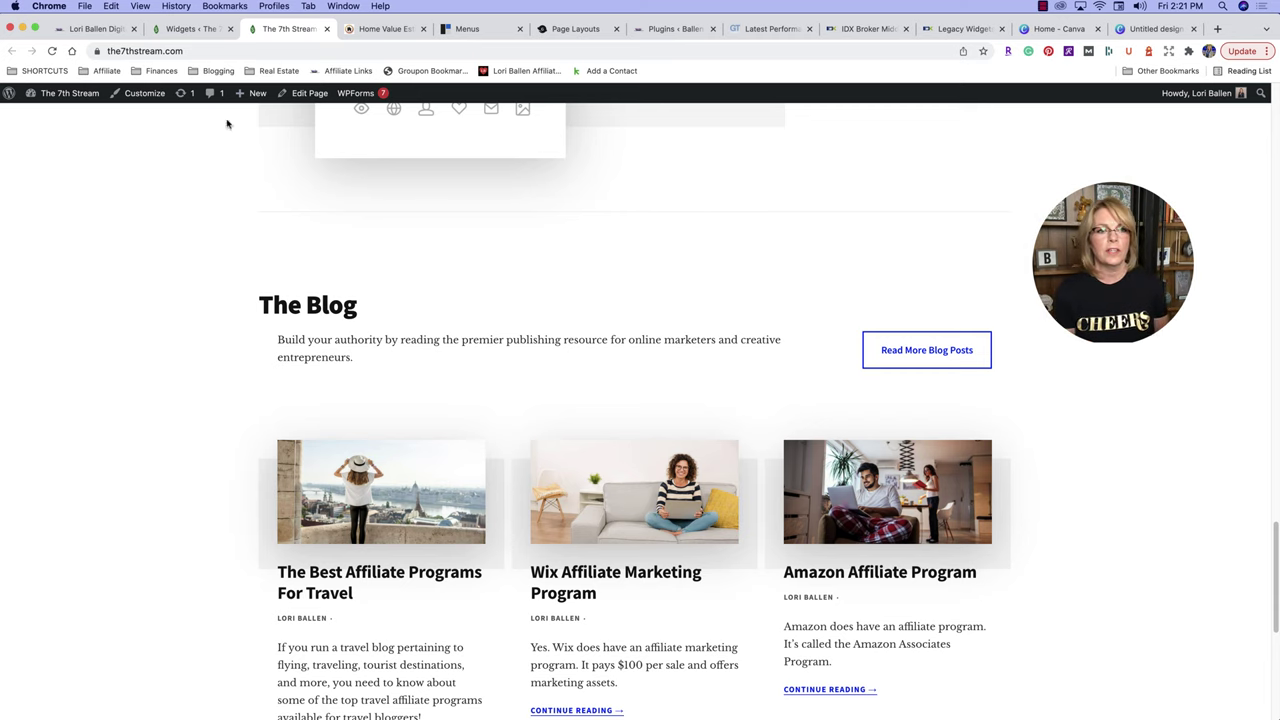
{"action": "scroll", "coordinate": [181, 546], "scroll_direction": "up", "scroll_amount": 10}
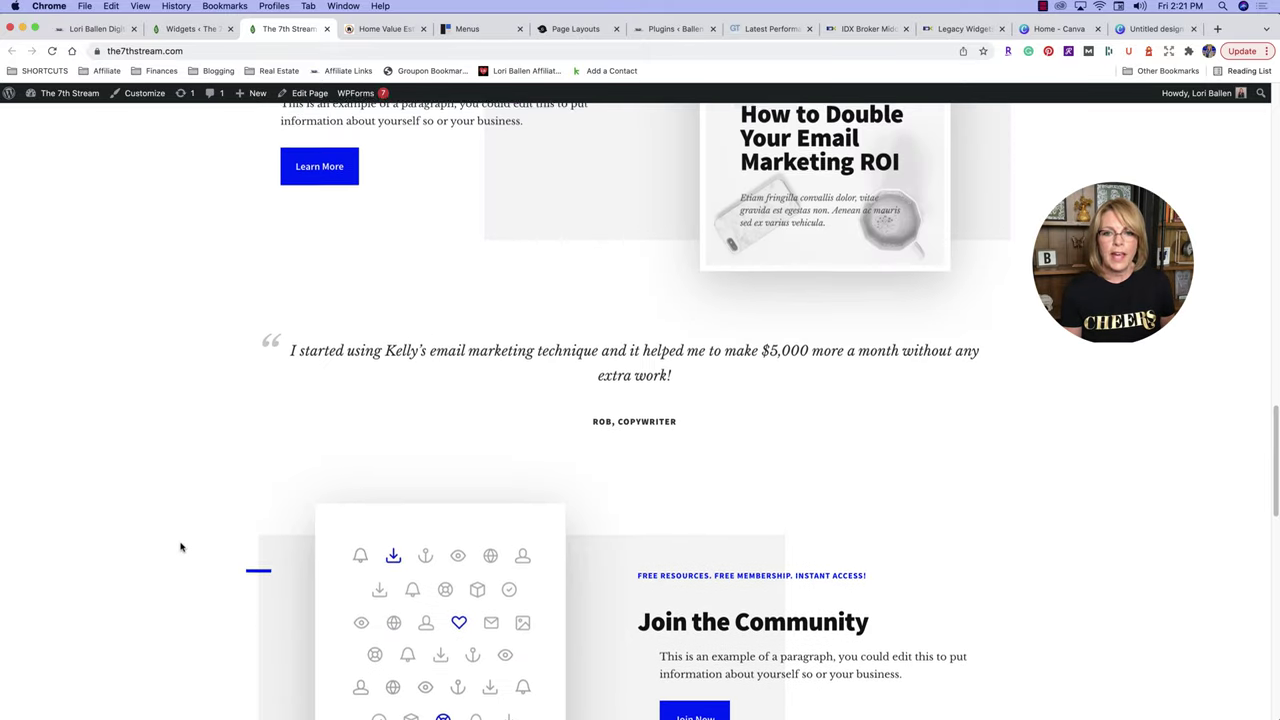
{"action": "scroll", "coordinate": [181, 546], "scroll_direction": "up", "scroll_amount": 15}
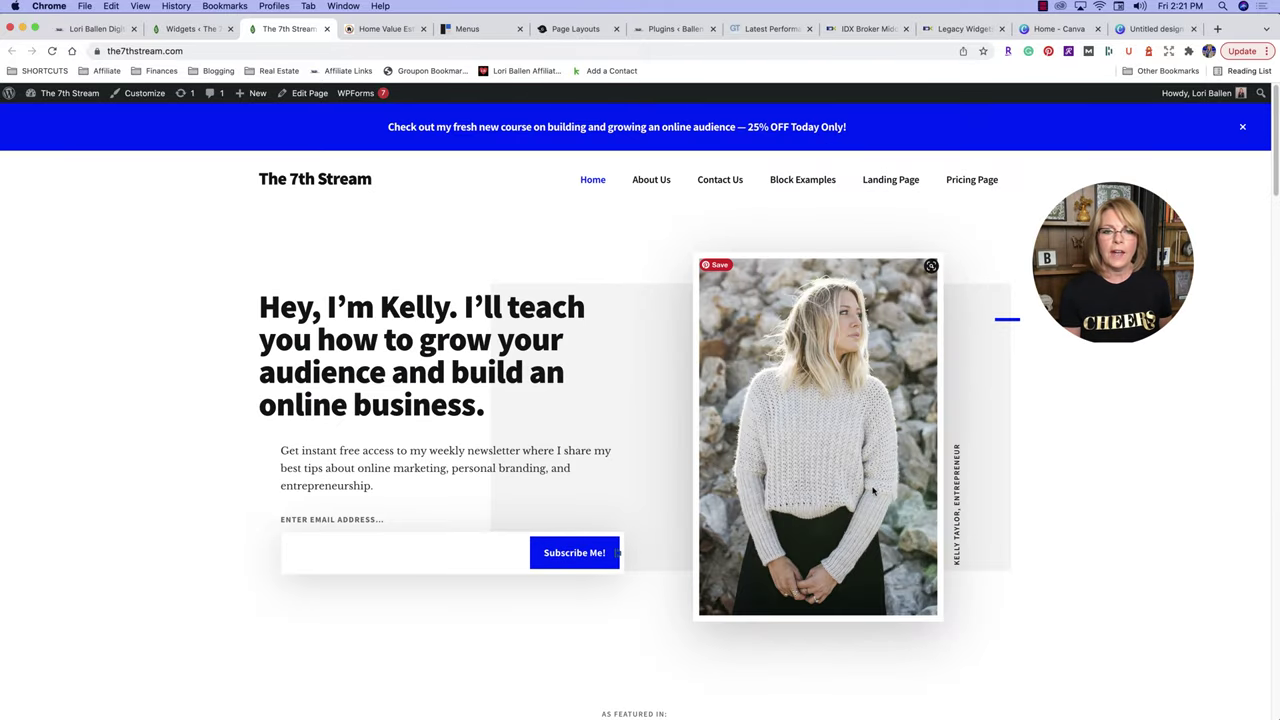